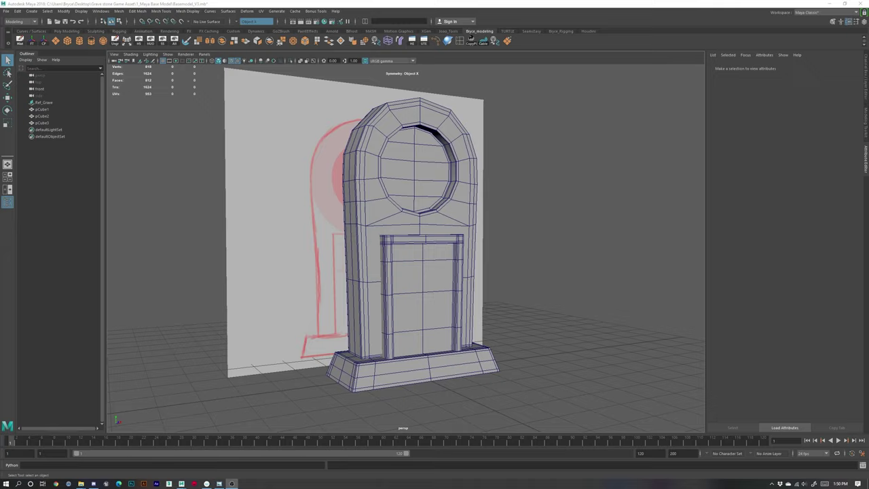
- Rename the gravestone's base mesh pCube1 as GS_Base and the arched main body pCube2 as GS_main
left_click(44, 110)
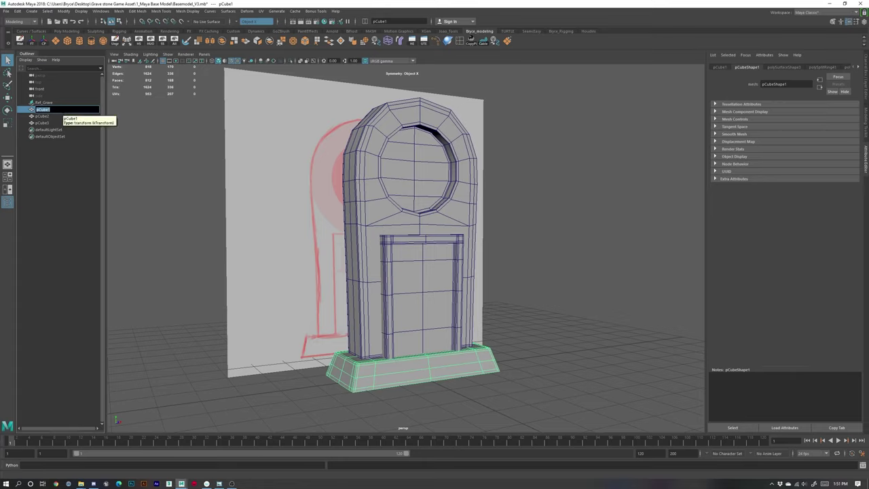
type("d")
type("S_Base")
double_click(42, 116)
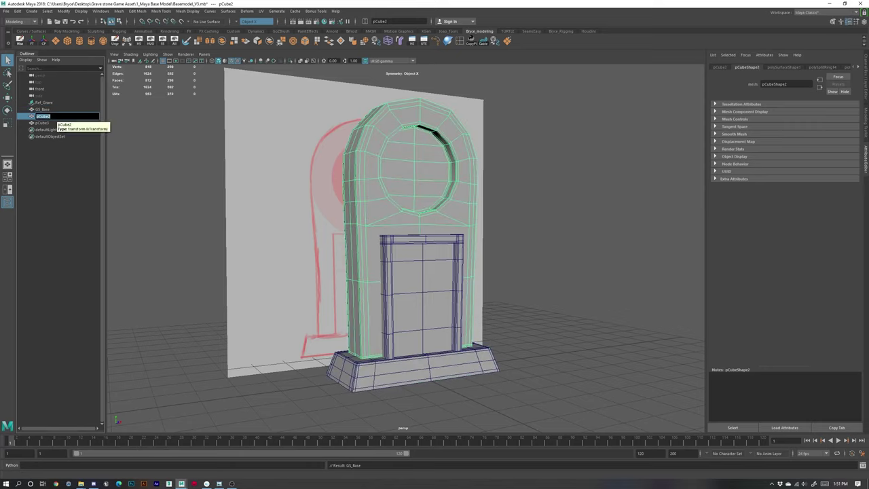
type("d")
type("S_main")
- Rename the rectangular front panel pCube3 as GS_RIP and deselect it
double_click(42, 122)
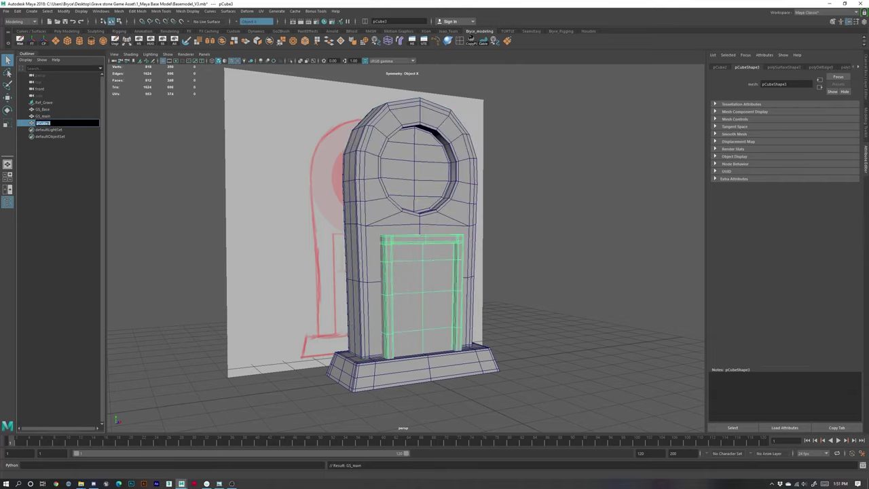
type("GS_fr")
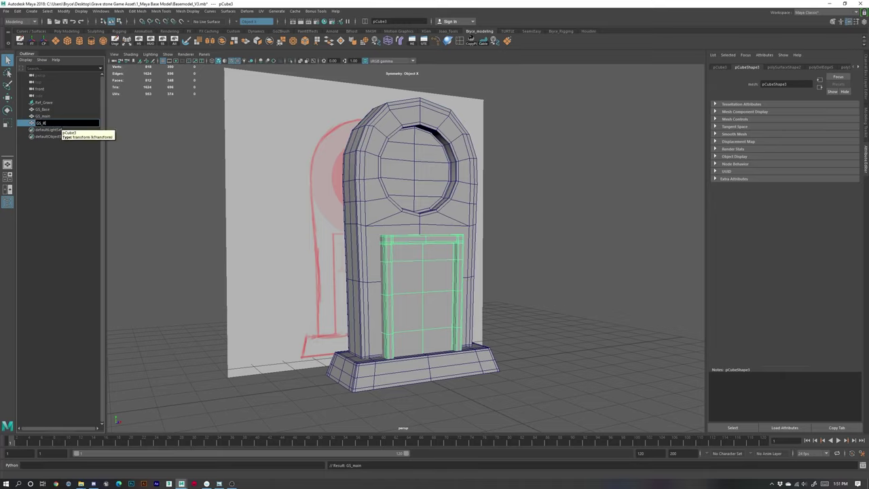
type("S_RIP")
key("Return")
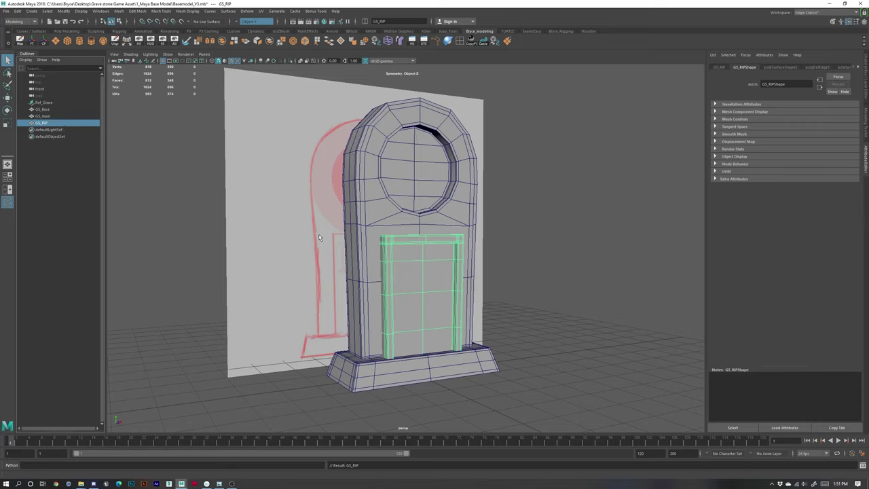
left_click(499, 380)
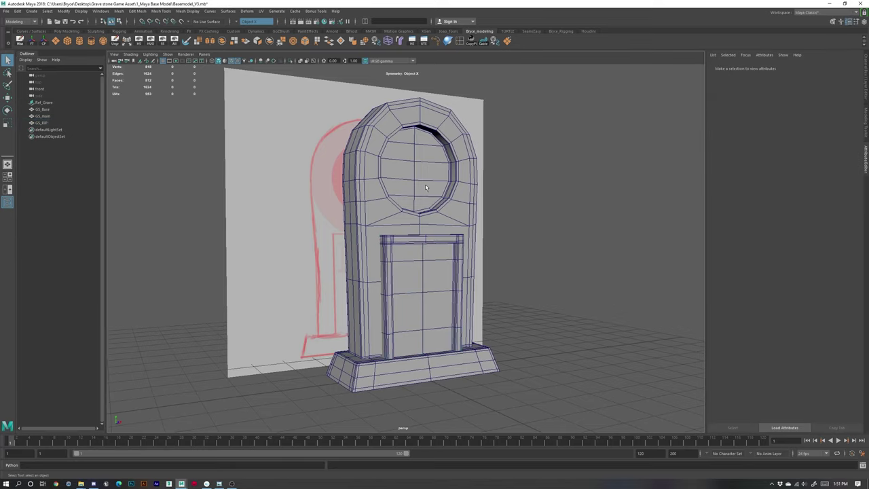
- Delete the history and freeze the transformations of the three gravestone meshes GS_main, GS_RIP and GS_Base
left_click(421, 224)
left_click(417, 262, "shift")
left_click(409, 367, "shift")
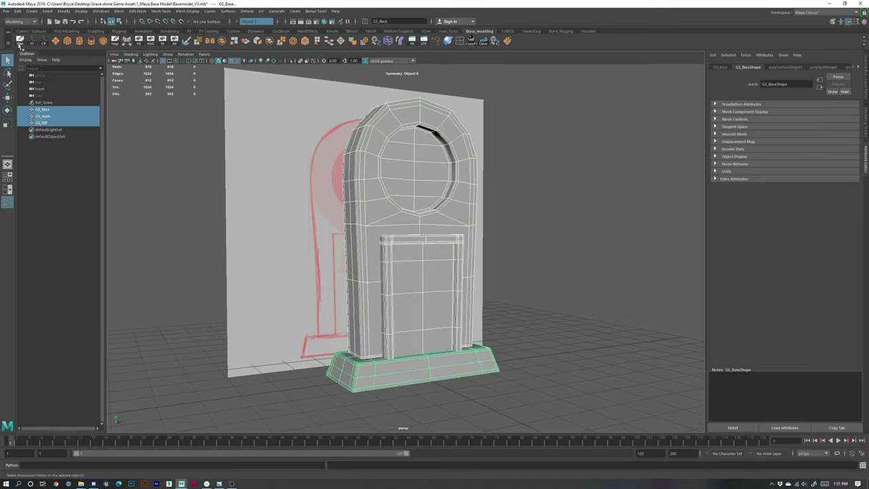
left_click(19, 42)
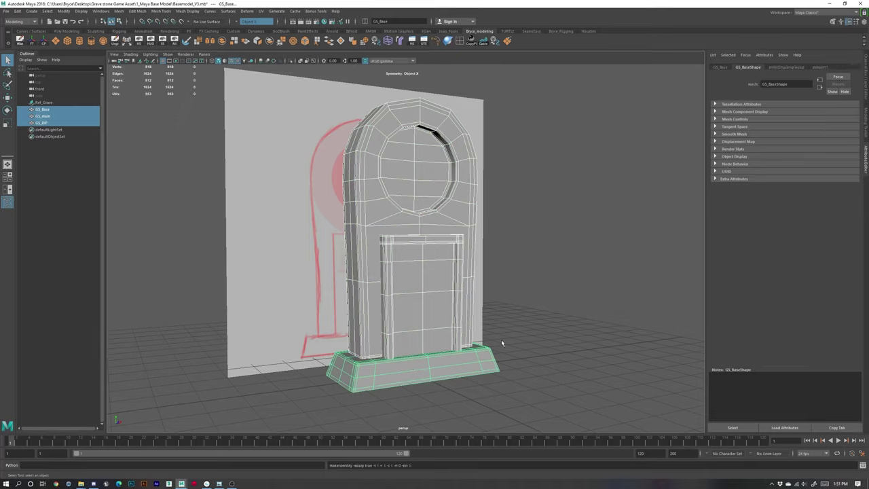
left_click(540, 298)
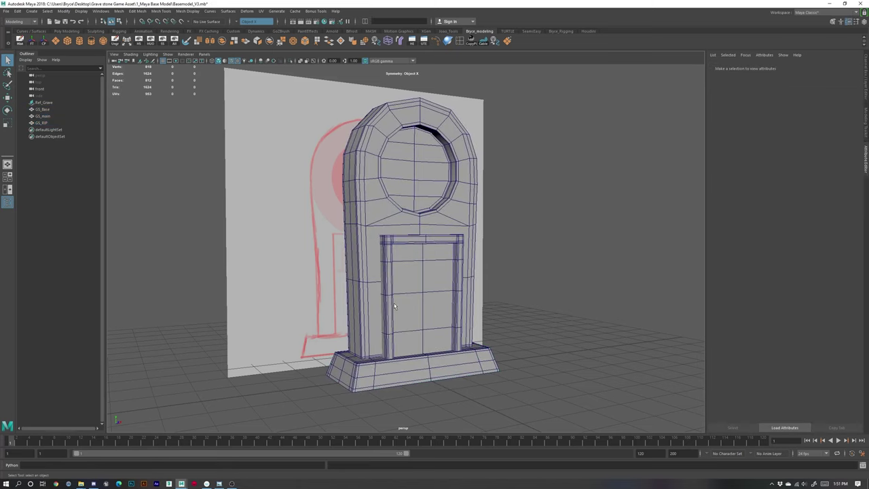
left_click(381, 323)
left_click(381, 323)
left_click(380, 389)
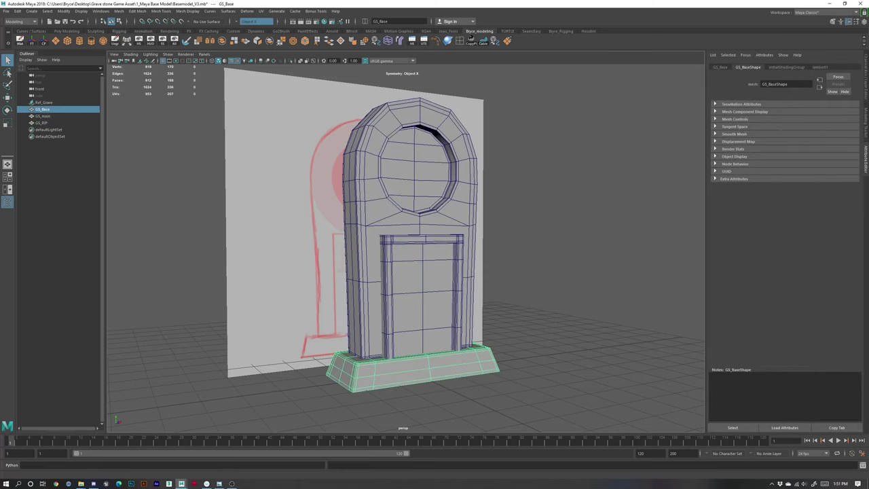
left_click(16, 12)
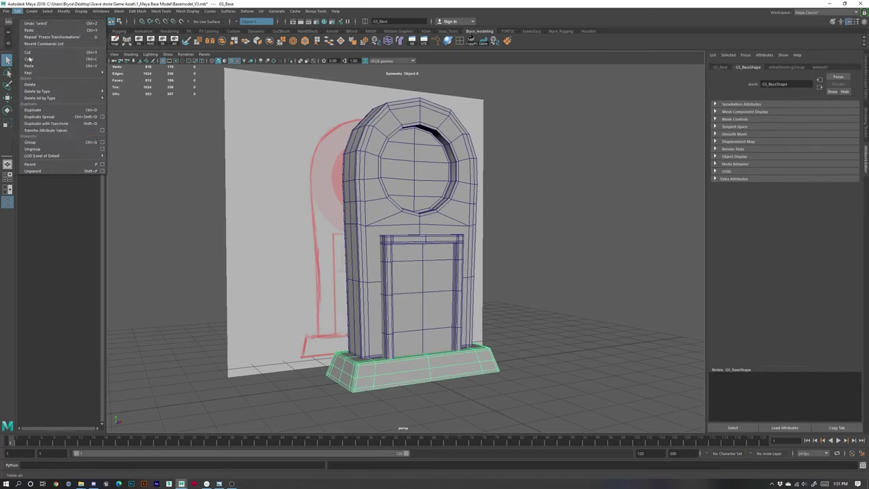
mouse_move(88, 90)
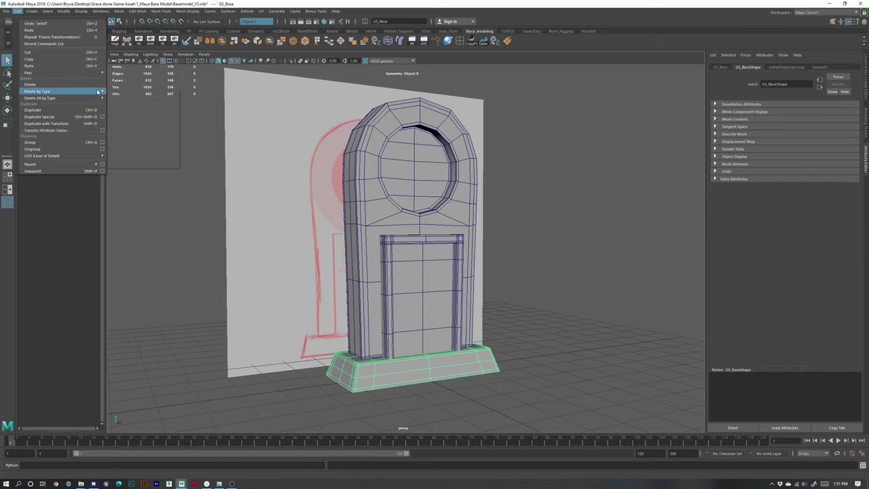
left_click(144, 99)
left_click(48, 12)
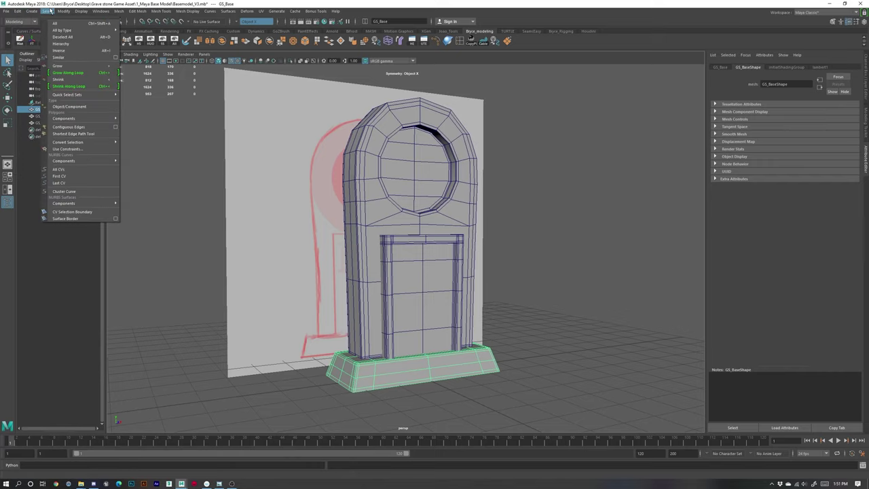
left_click(60, 12)
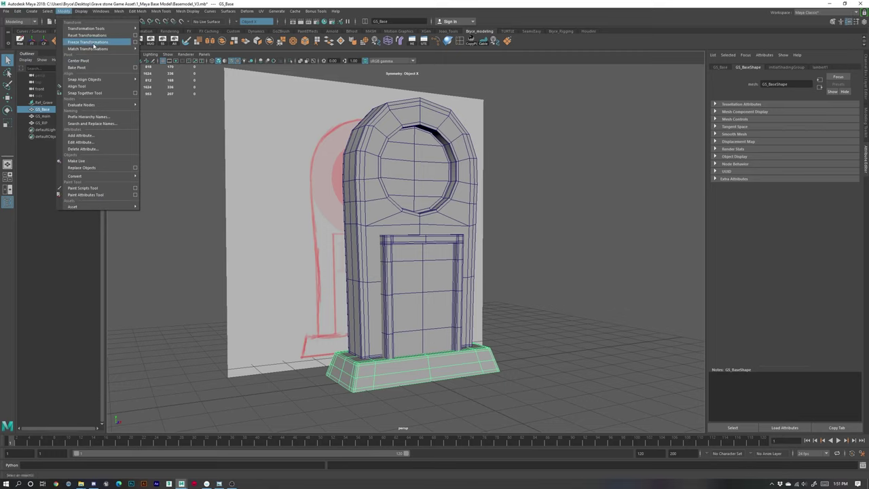
left_click(598, 394)
left_click(450, 410)
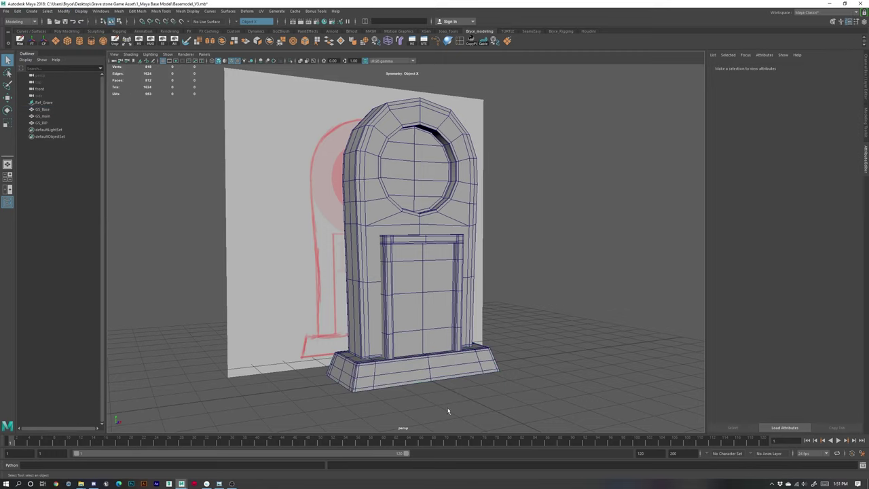
- Set up an export of only the three gravestone meshes with FBX export as the file type, and widen the export dialog
left_click(438, 366)
left_click(414, 304, "shift")
left_click(399, 220, "shift")
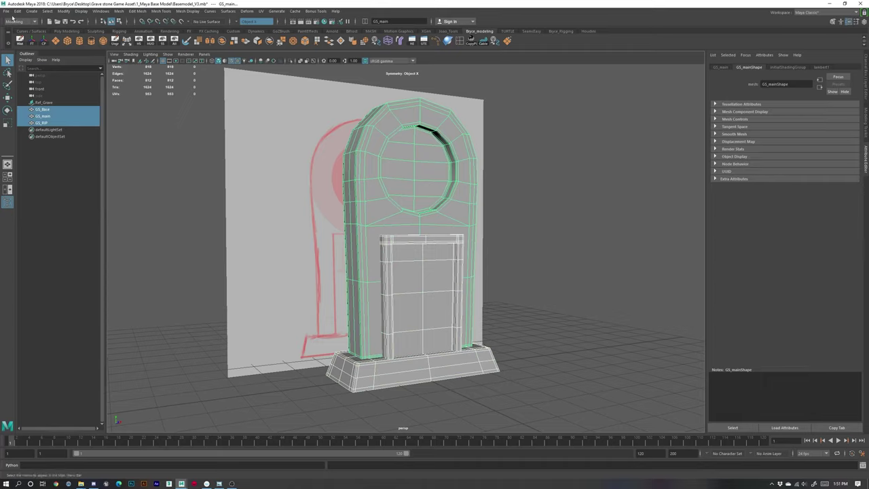
left_click(7, 11)
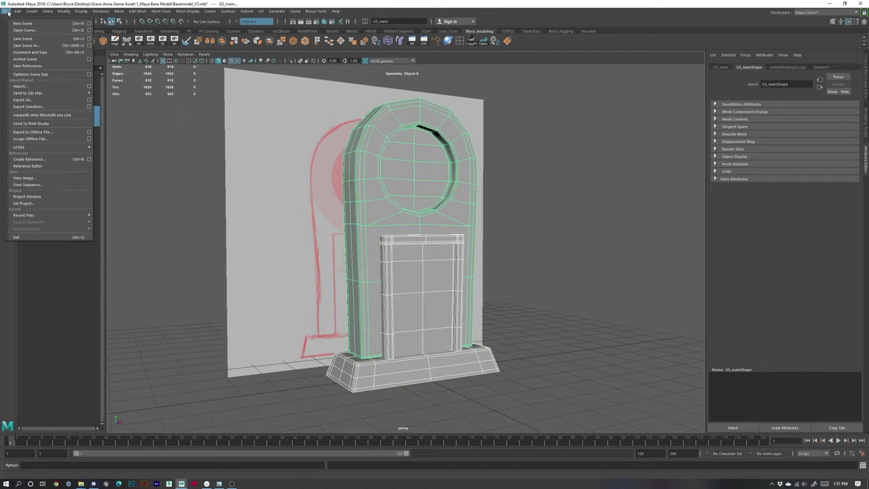
left_click(27, 106)
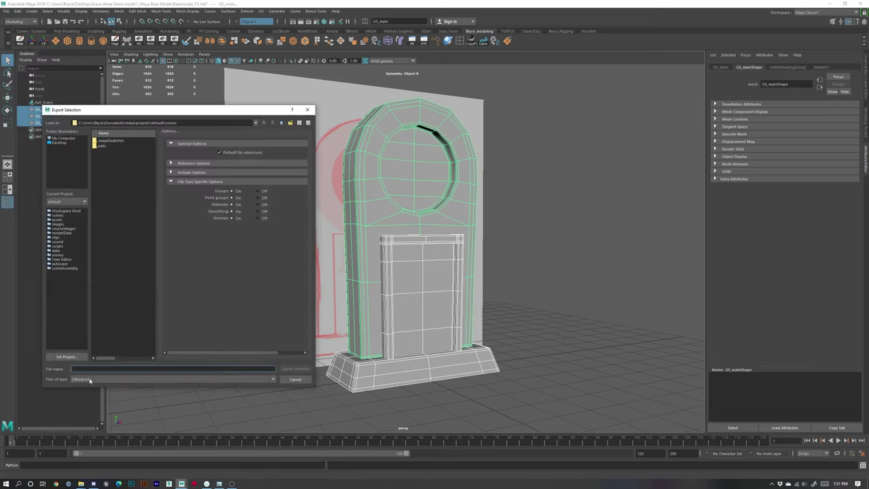
left_click(89, 379)
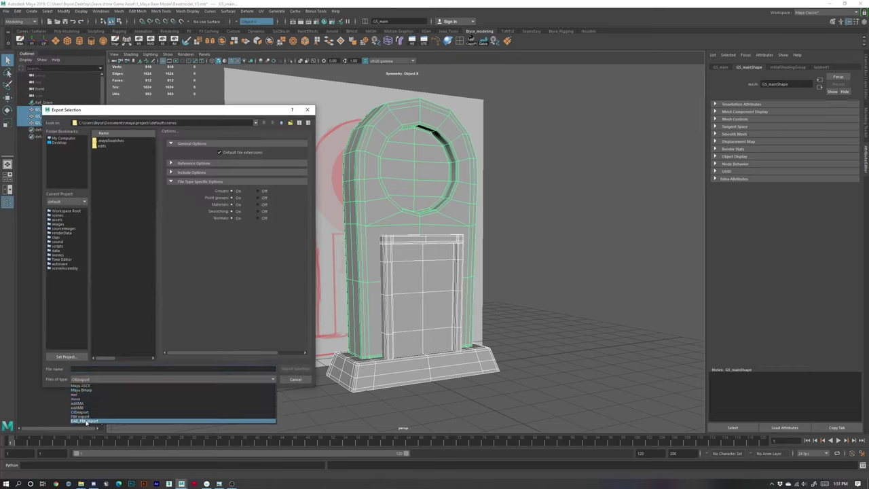
left_click(85, 416)
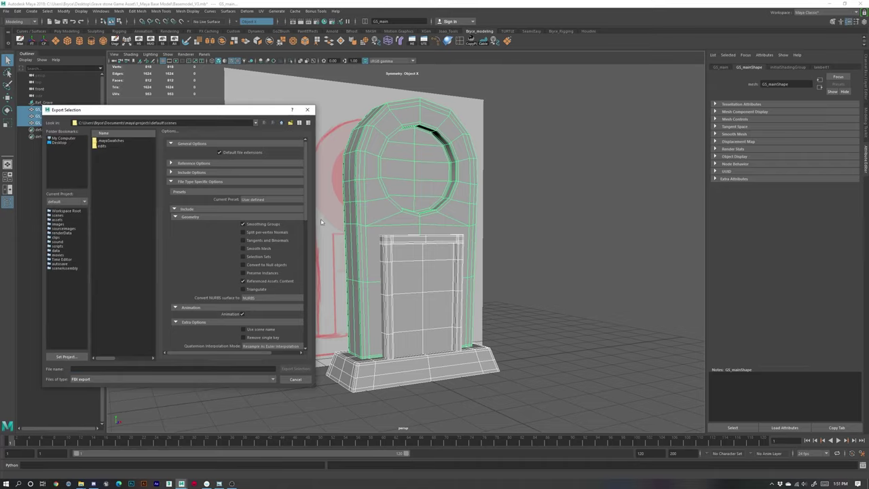
left_click_drag(314, 224, 462, 231)
left_click_drag(314, 250, 305, 250)
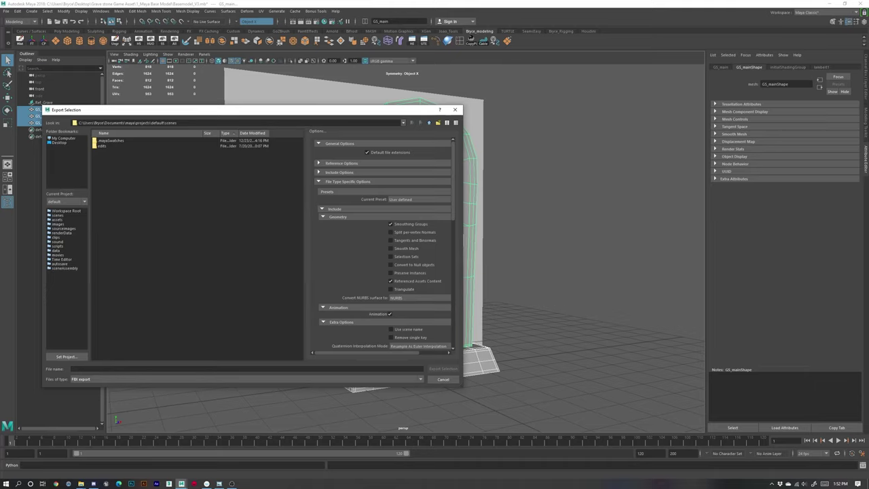
- Export the selected meshes to the Desktop under the file name Grvstn_basemesh
left_click(58, 142)
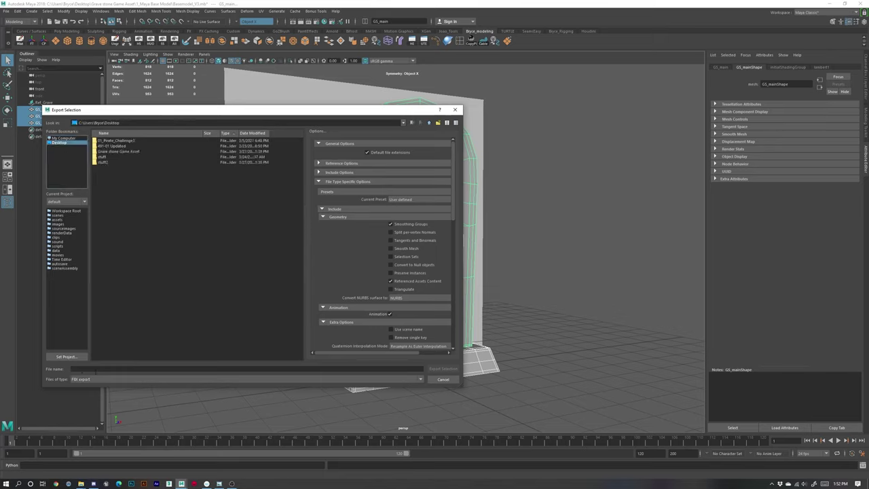
left_click(95, 370)
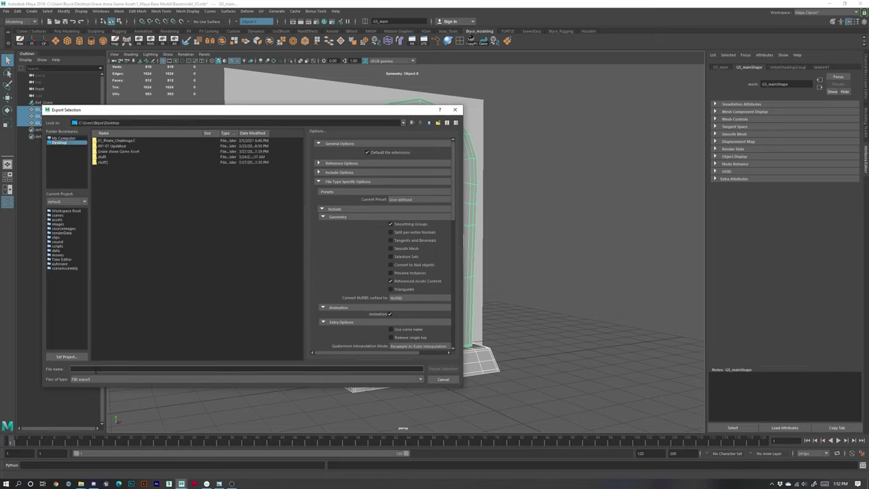
type("Gr")
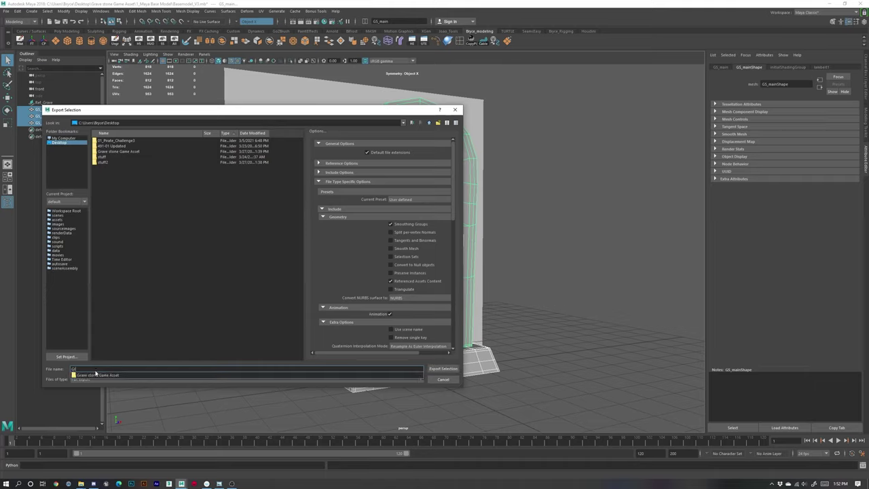
type("S")
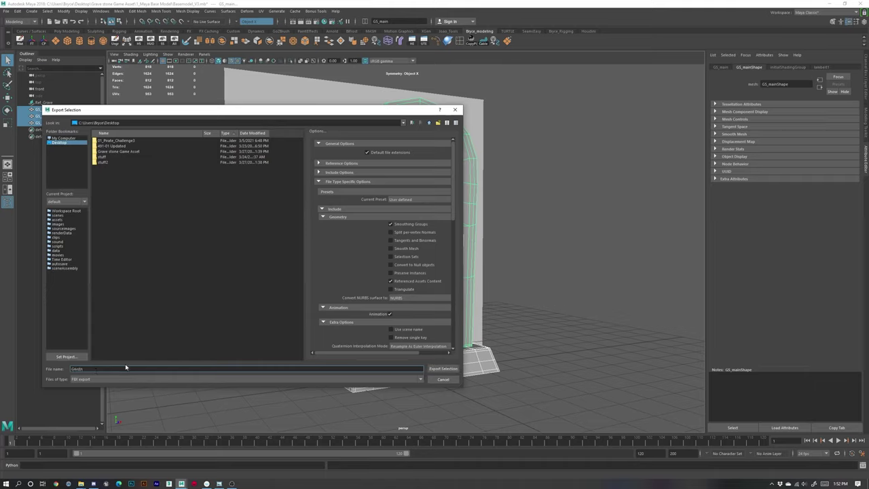
type("lu")
left_click(442, 368)
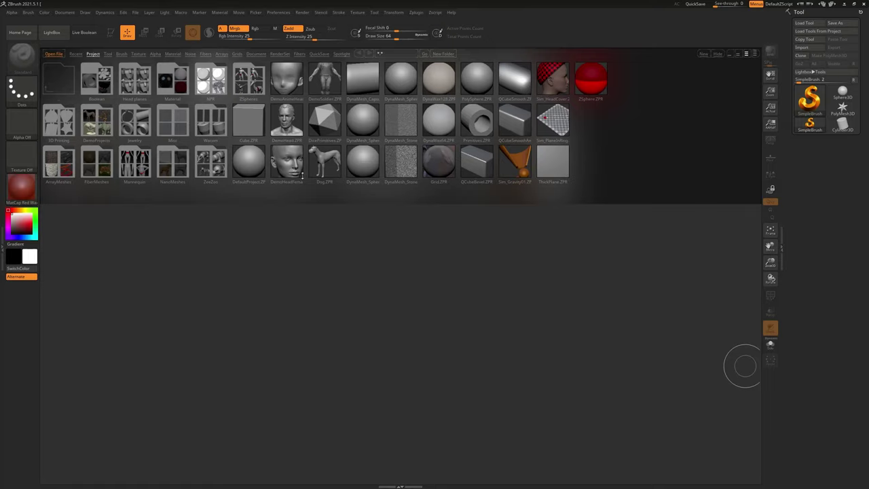
- In ZBrush, hide LightBox and import the Grvstn_basemesh FBX file from the Desktop
left_click(721, 53)
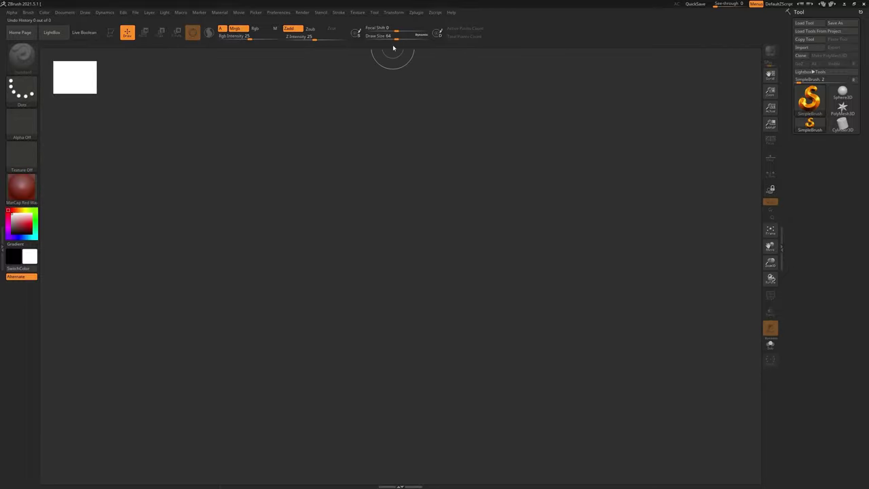
left_click(416, 13)
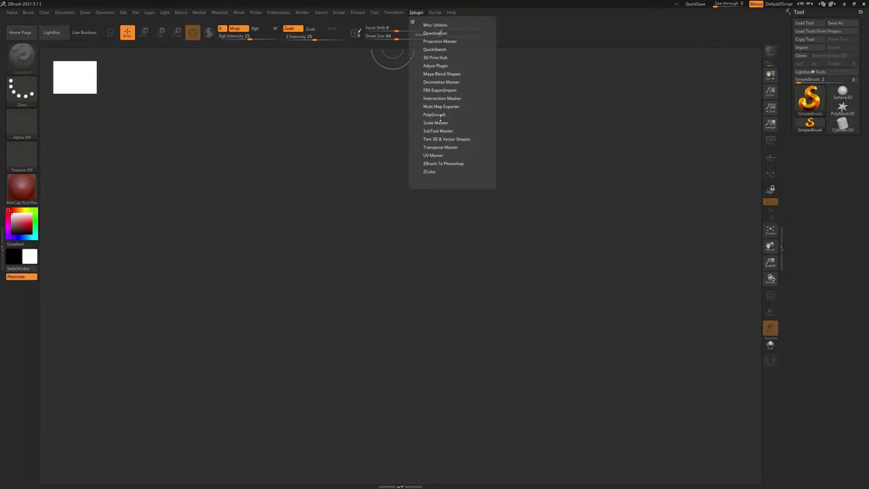
left_click(436, 90)
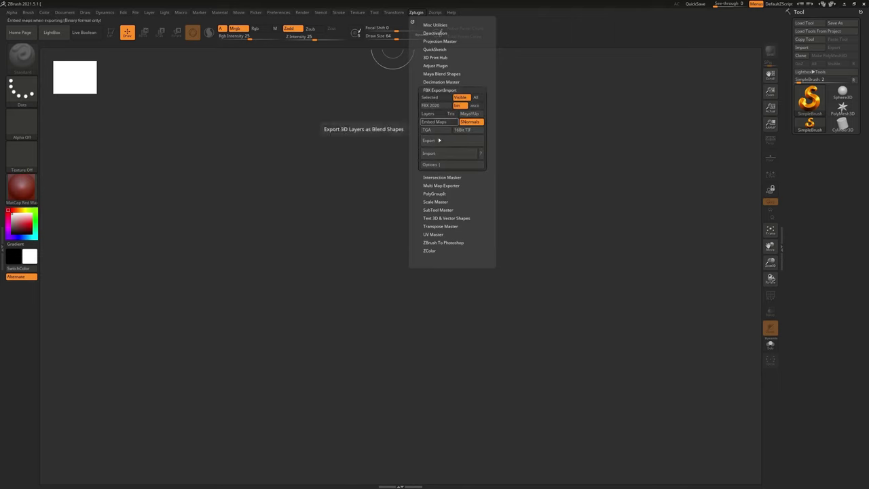
left_click(439, 153)
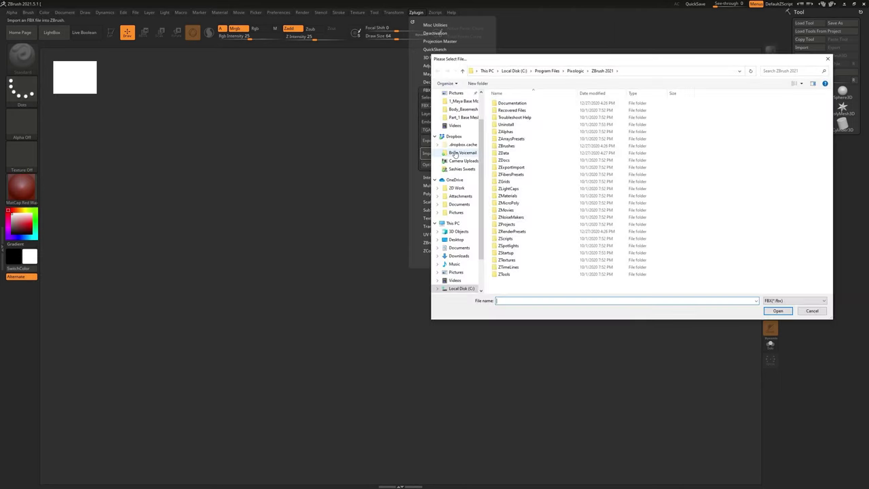
left_click(456, 239)
left_click(634, 108)
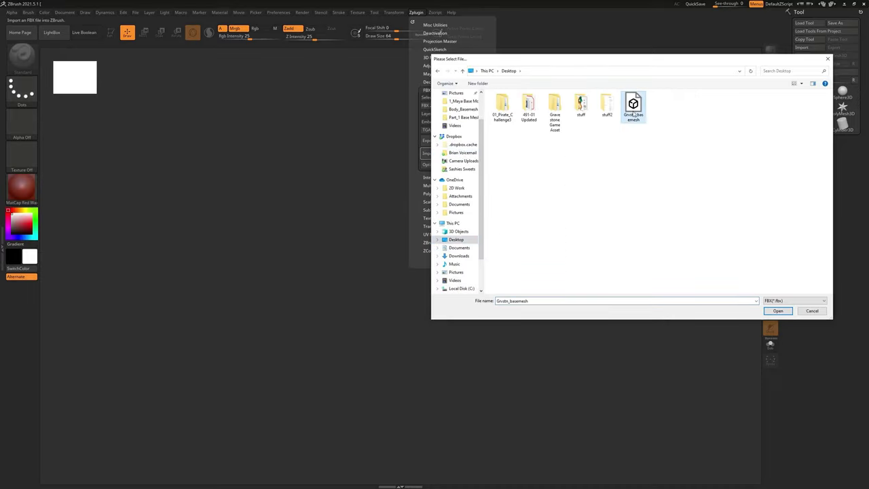
left_click(777, 311)
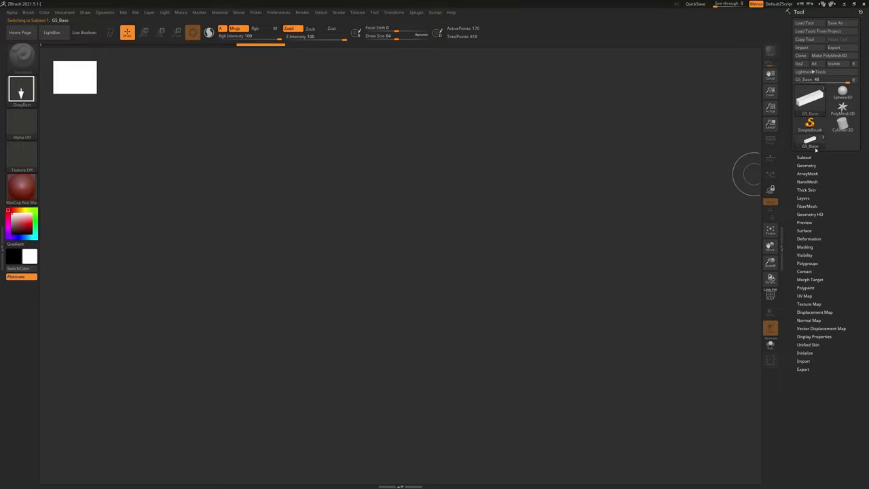
- Draw the imported gravestone large on the empty canvas, and draw a second copy overlapping its right side
mouse_move(812, 147)
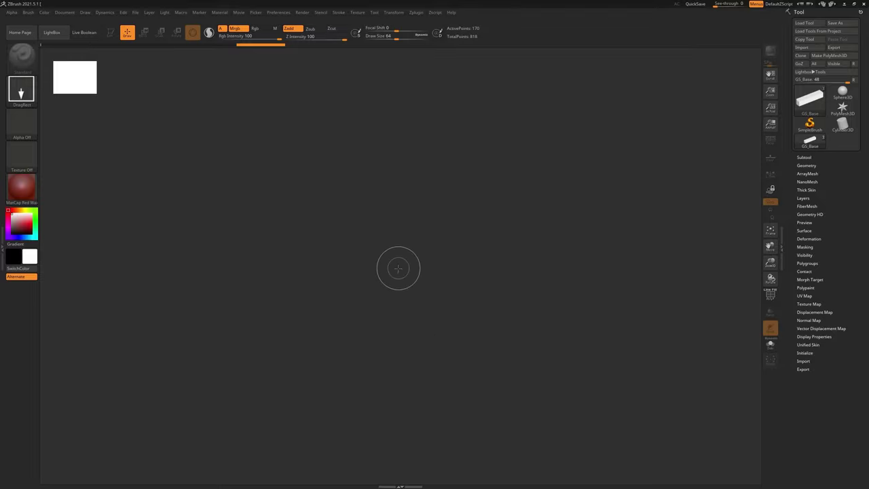
left_click_drag(398, 253, 455, 472)
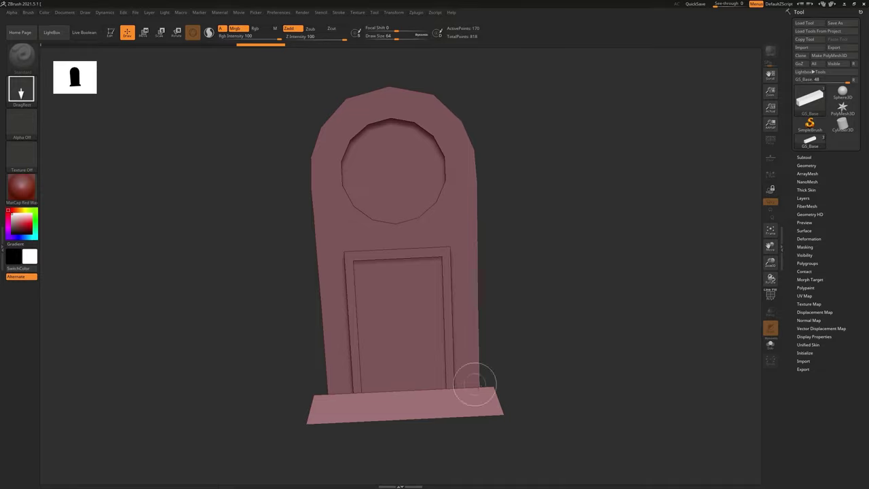
left_click_drag(482, 261, 535, 281)
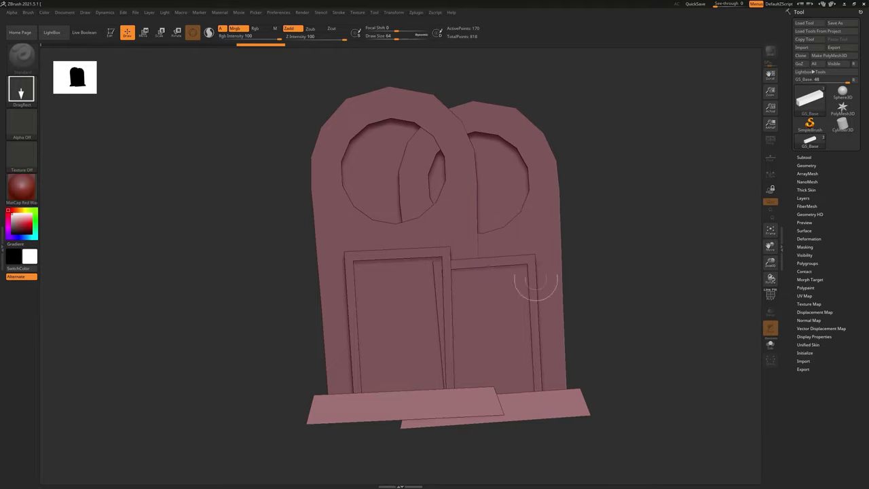
- Draw more gravestone copies overlapping the right side of the ones already on the canvas
mouse_move(552, 239)
left_mouse_down()
mouse_move(586, 249)
mouse_move(588, 417)
left_mouse_up()
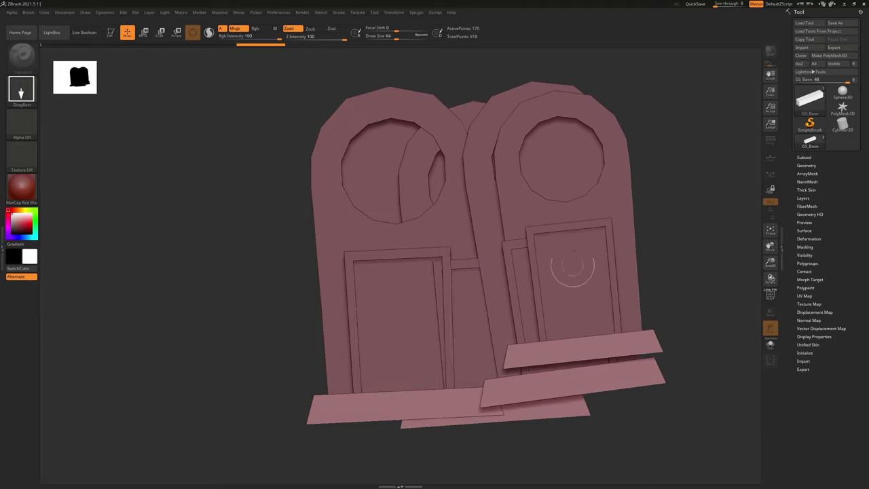
left_click_drag(580, 237, 582, 349)
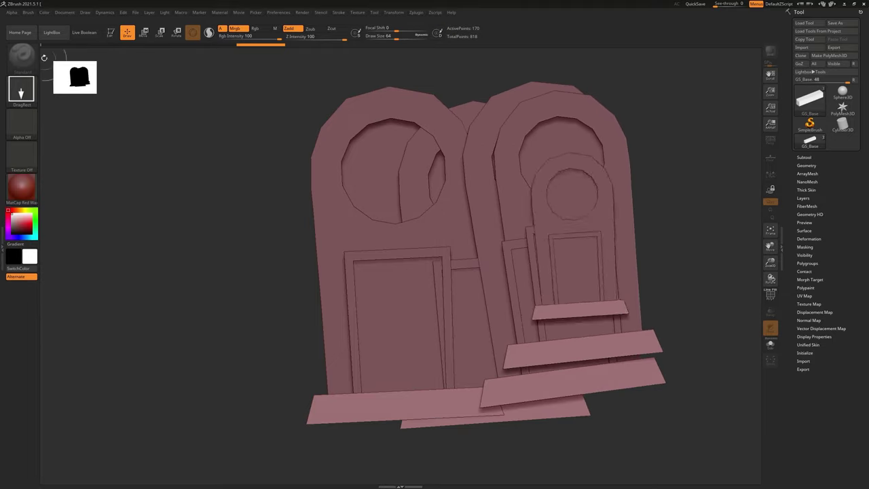
- Turn on Edit mode for the gravestone, clear the stray copies from the canvas, and frame the model
left_click(111, 34)
left_click_drag(637, 224, 395, 361)
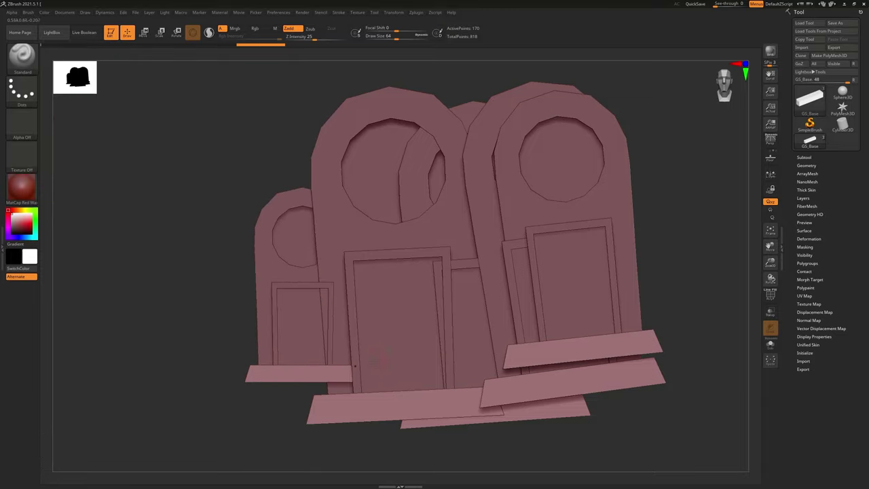
left_click(569, 355, "ctrl+shift")
key("f")
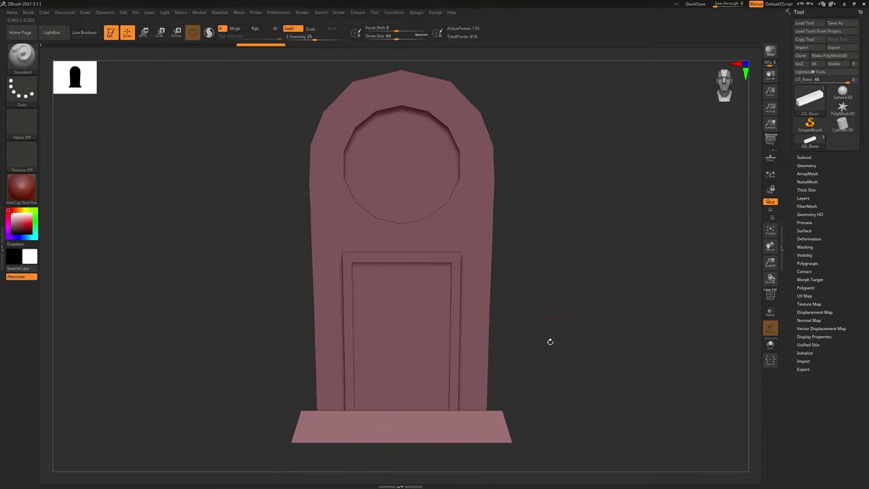
- Turn the gravestone to a slight three-quarter view and switch on perspective display
left_click_drag(533, 362, 529, 365)
left_click_drag(522, 315, 526, 321, "alt")
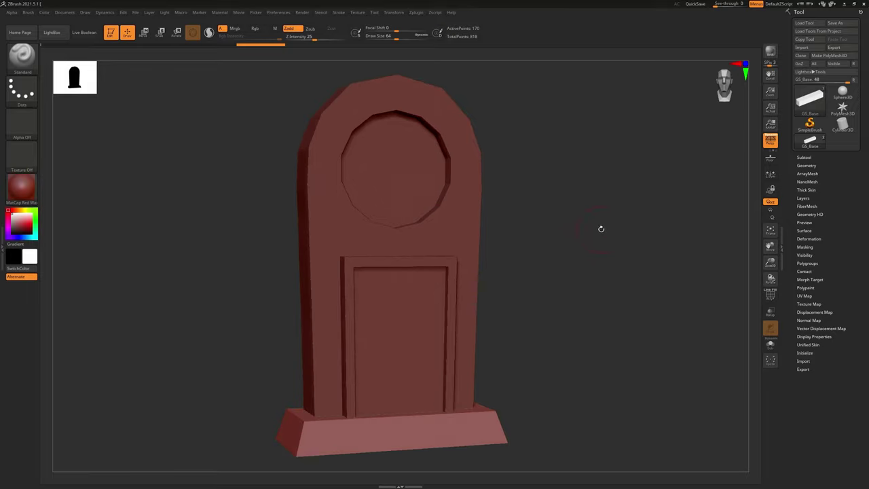
left_click(770, 139)
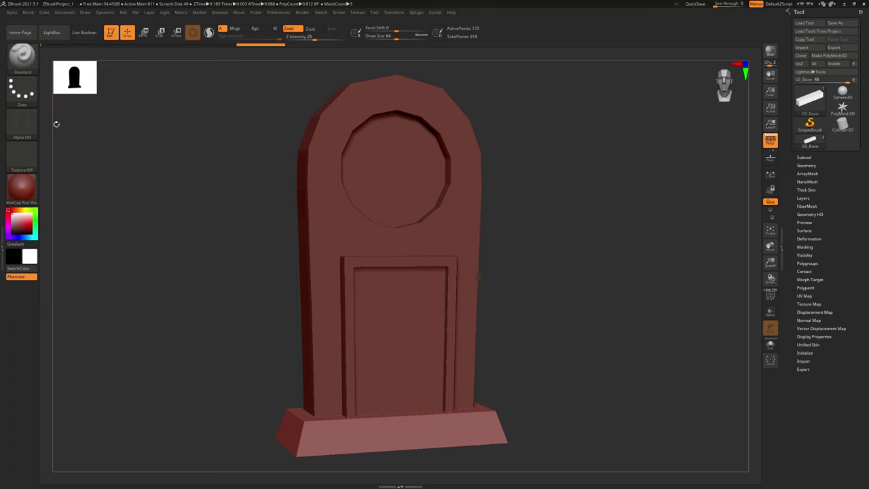
- Keep the Standard brush and raise its draw size to 112
left_click(22, 57)
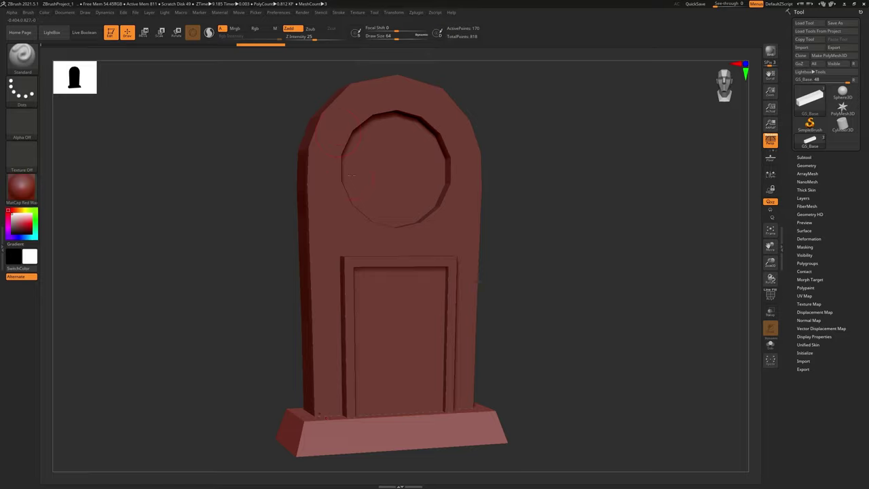
key("bracketright")
key("bracketleft")
key("bracketleft")
key("bracketright")
key("bracketright")
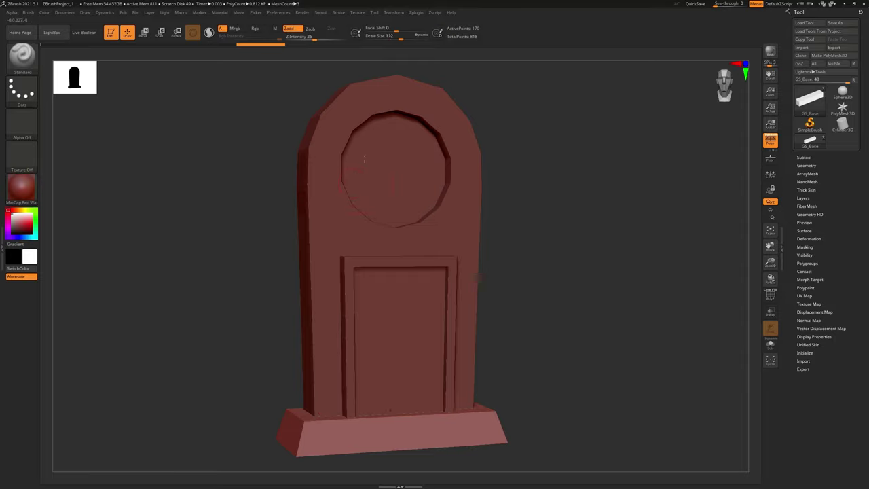
- Try a Focal Shift of -64, restore it to 0, and look at the available stroke types and alphas
mouse_move(396, 30)
left_mouse_down()
mouse_move(369, 29)
mouse_move(396, 31)
mouse_move(377, 31)
left_mouse_up()
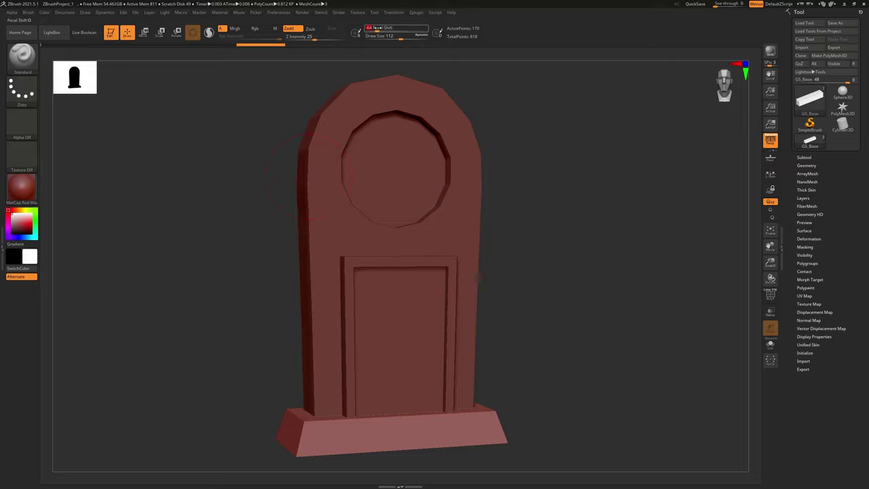
left_click_drag(377, 30, 396, 30)
left_click(21, 88)
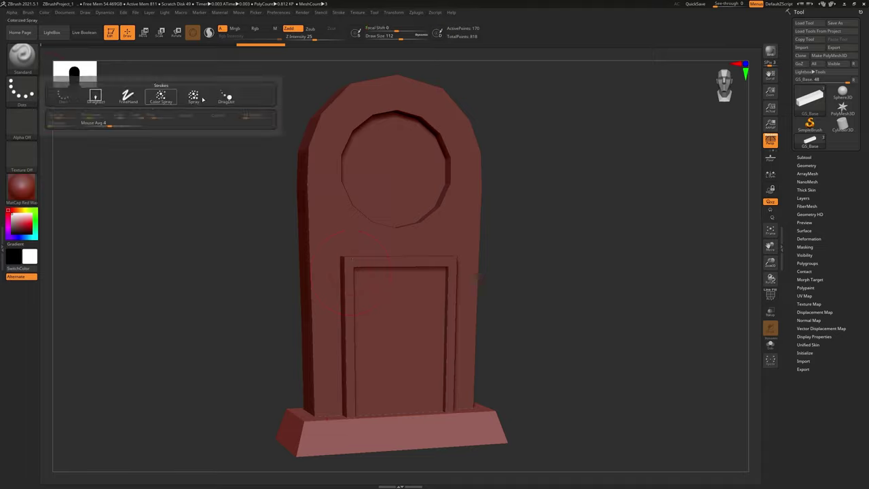
left_click(31, 129)
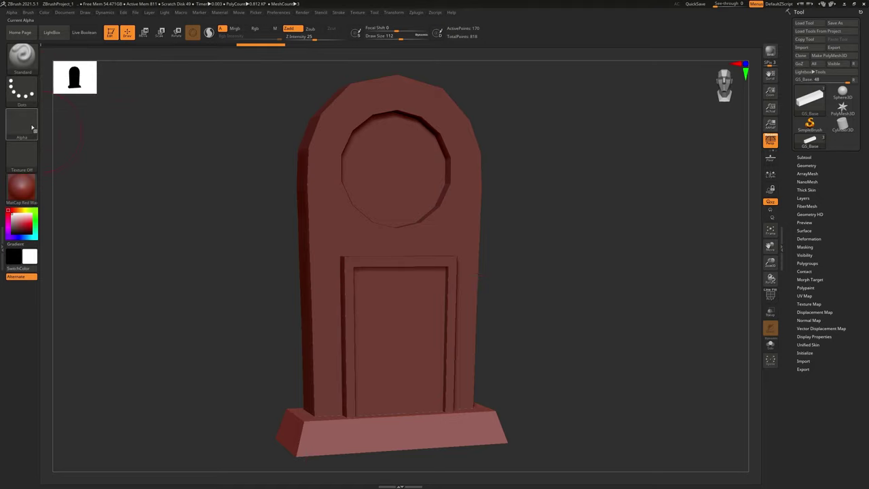
left_click(32, 128)
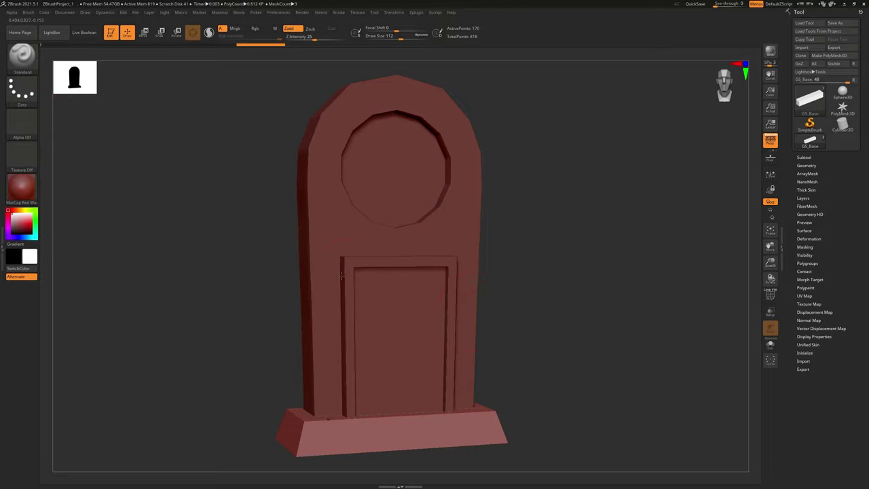
- Switch the active subtool on the model to GS_main and back to GS_Base, and open the Subtool list
left_click(320, 316, "alt")
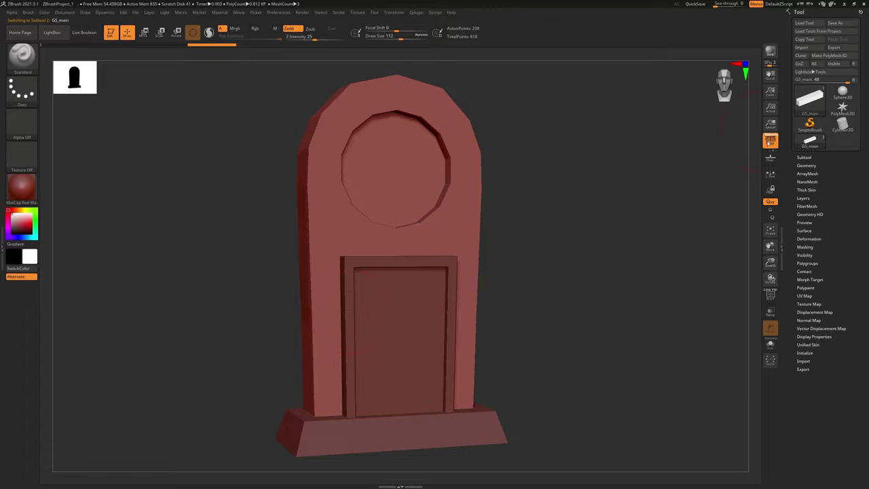
left_click(397, 440, "alt")
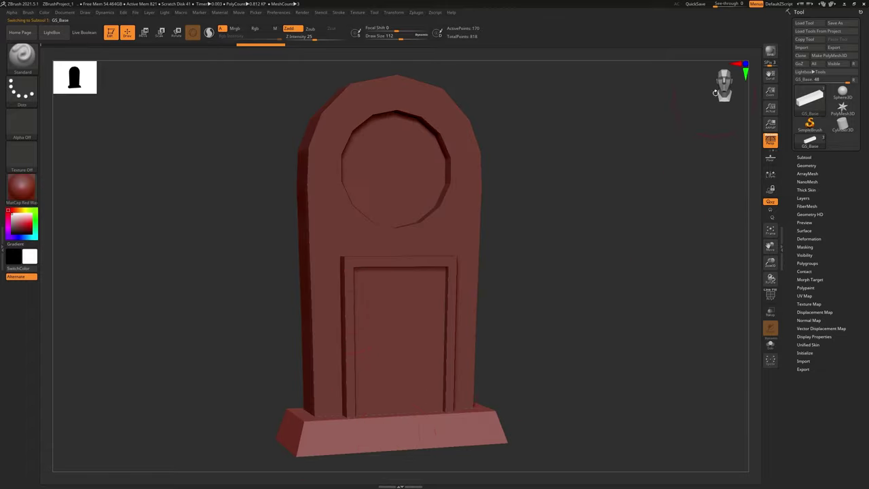
left_click(804, 157)
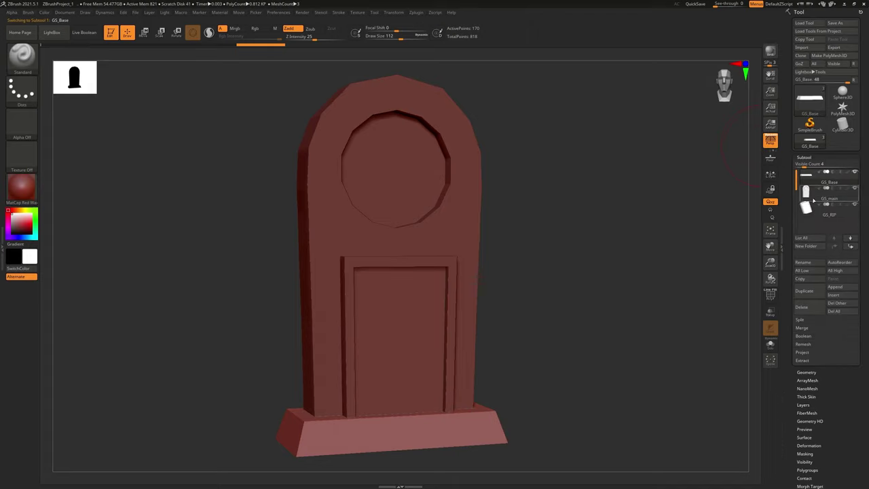
- Cycle the active subtool through GS_RIP, GS_main and GS_Base in the Subtool list, ending on GS_RIP
mouse_move(818, 184)
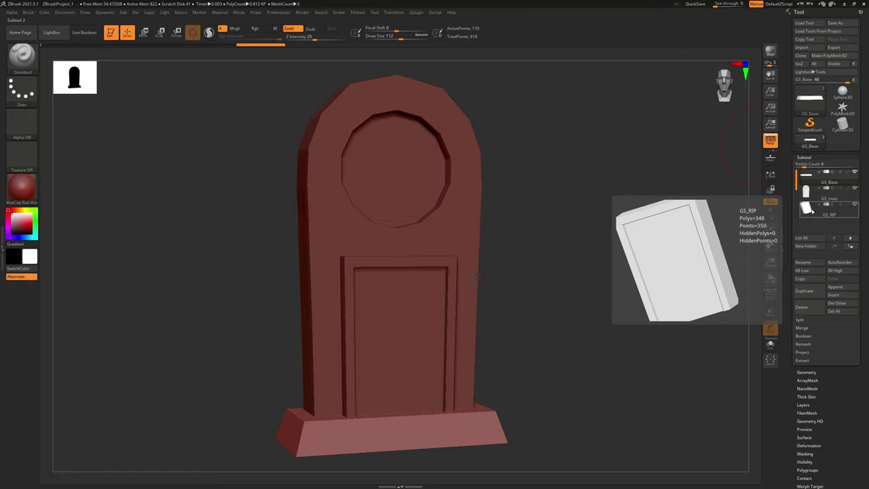
left_click(814, 211)
left_click(822, 194)
left_click(821, 177)
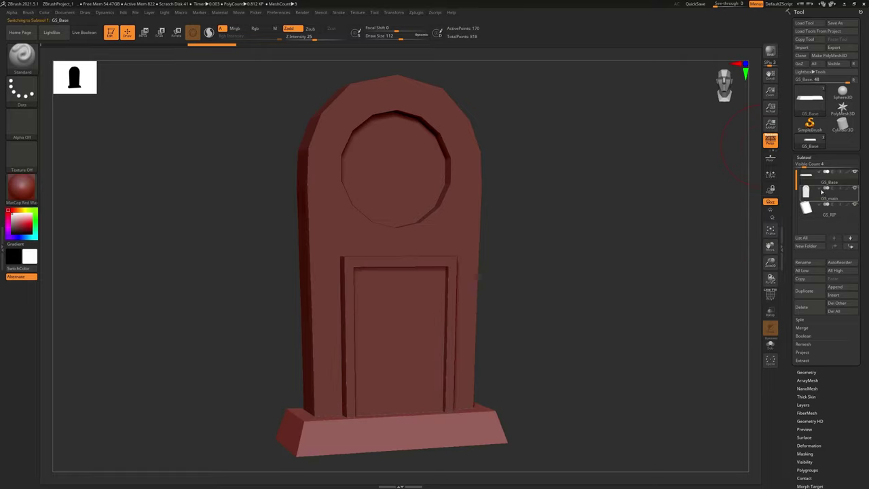
left_click(819, 197)
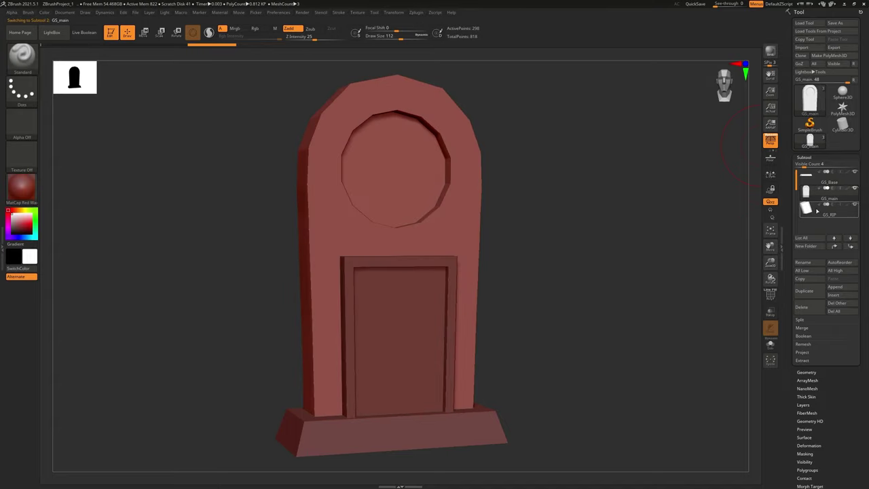
left_click(815, 207)
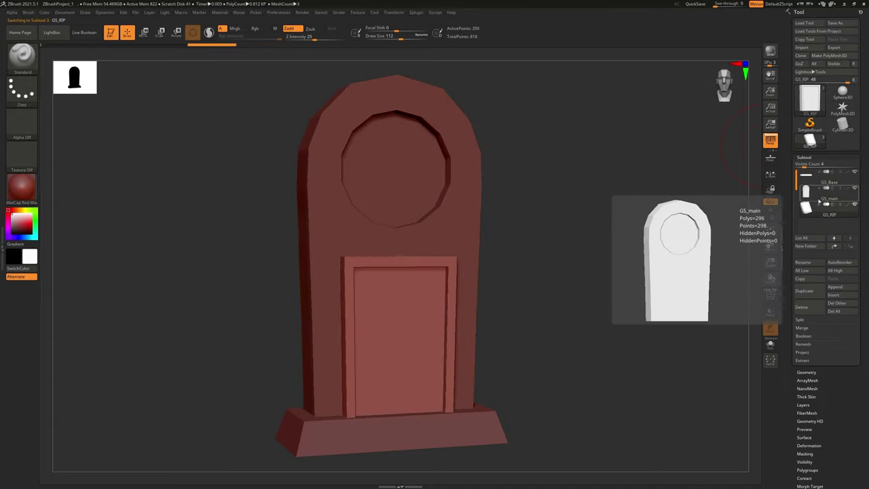
key("Up")
key("Up")
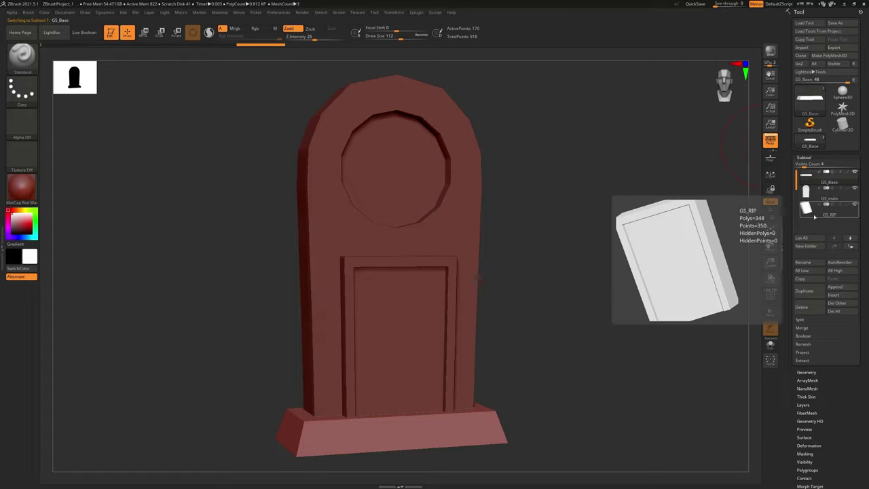
left_click(818, 212)
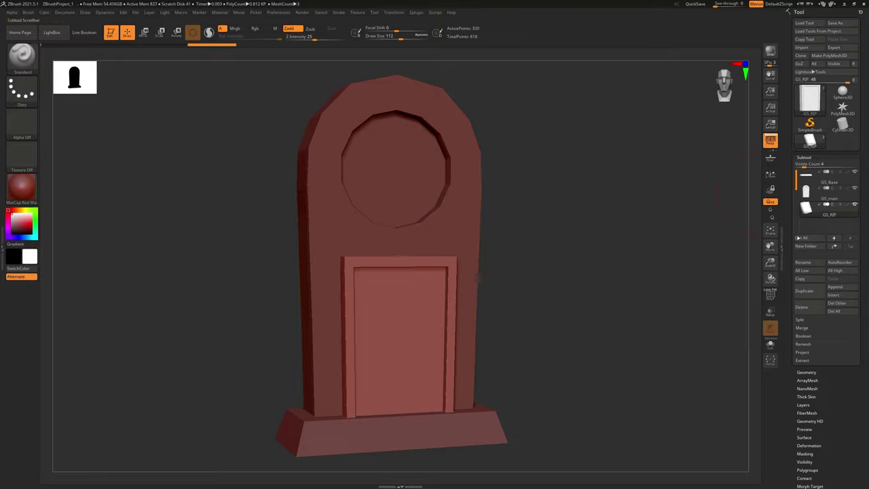
left_click(827, 200)
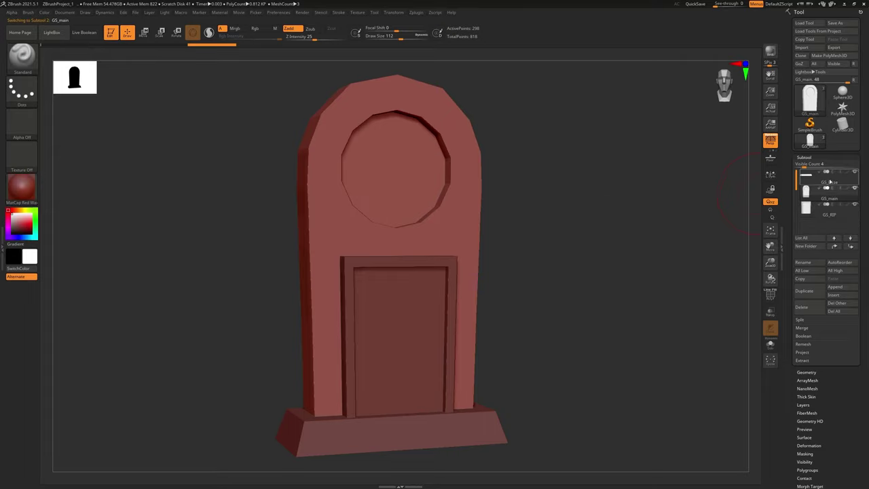
left_click(825, 213)
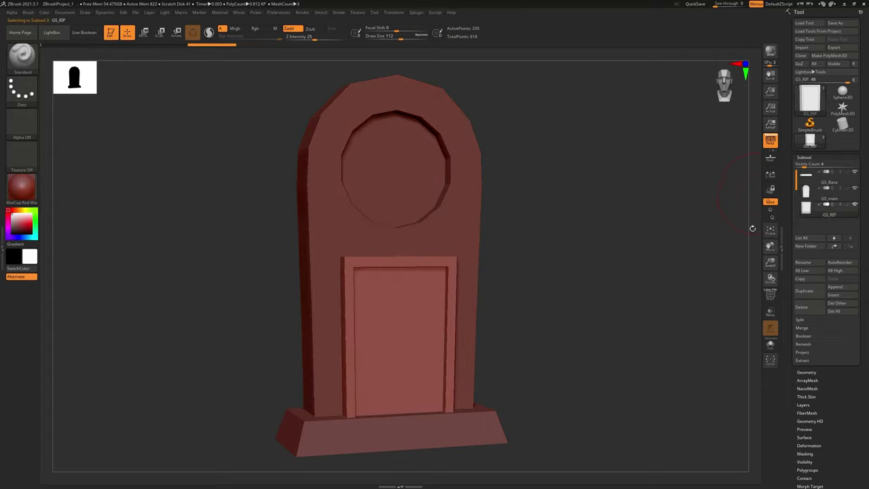
- Pick the base, headstone body and inset panel as active subtools directly on the model, ending with GS_main
left_click(342, 200, "alt")
left_click(346, 423, "alt")
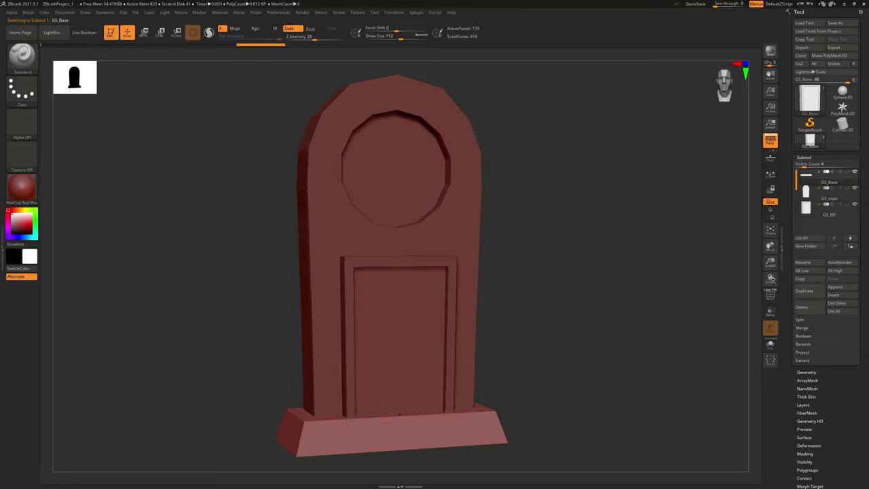
left_click(388, 265, "alt")
left_click(467, 313, "alt")
left_click(399, 382, "alt")
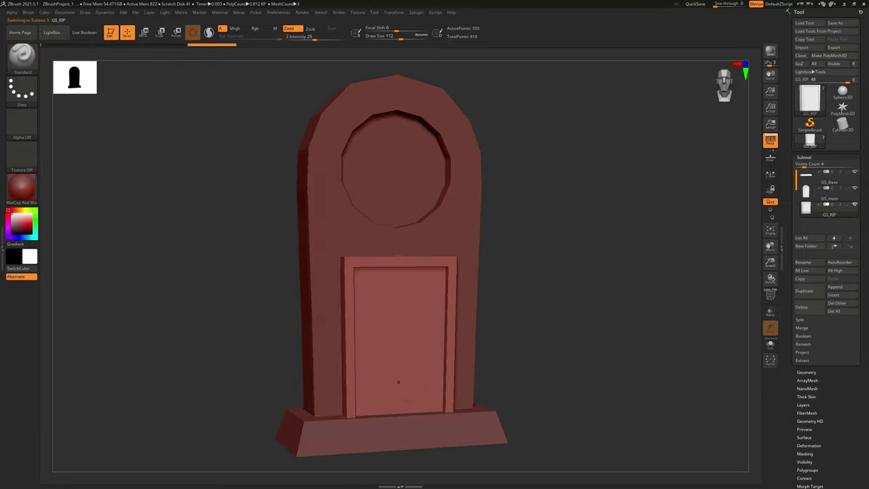
left_click(398, 435, "alt")
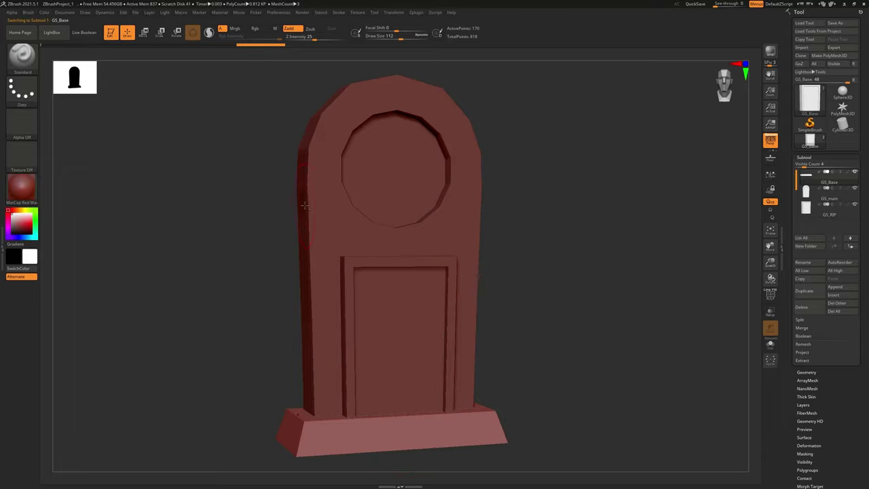
left_click(396, 241, "alt")
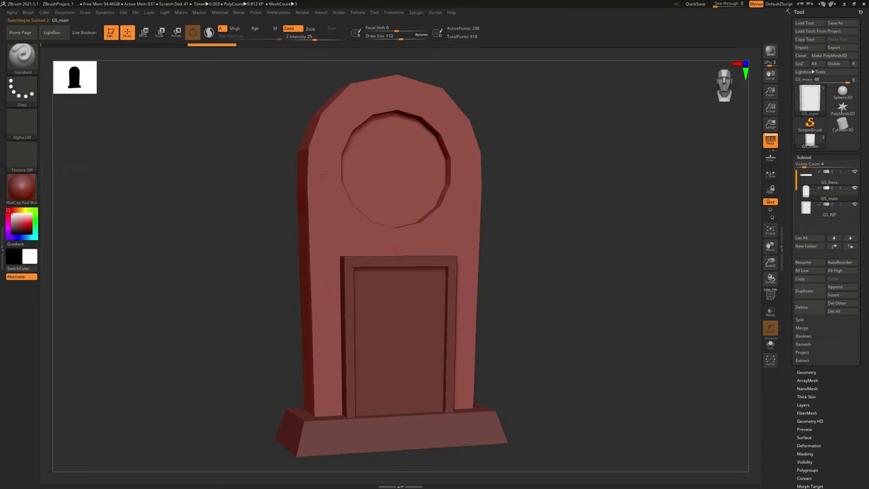
- Sculpt a test stroke along the left edge of GS_main's arch with the Standard brush, and undo it
mouse_move(321, 176)
left_mouse_down()
mouse_move(319, 204)
mouse_move(320, 163)
mouse_move(343, 132)
mouse_move(319, 159)
left_mouse_up()
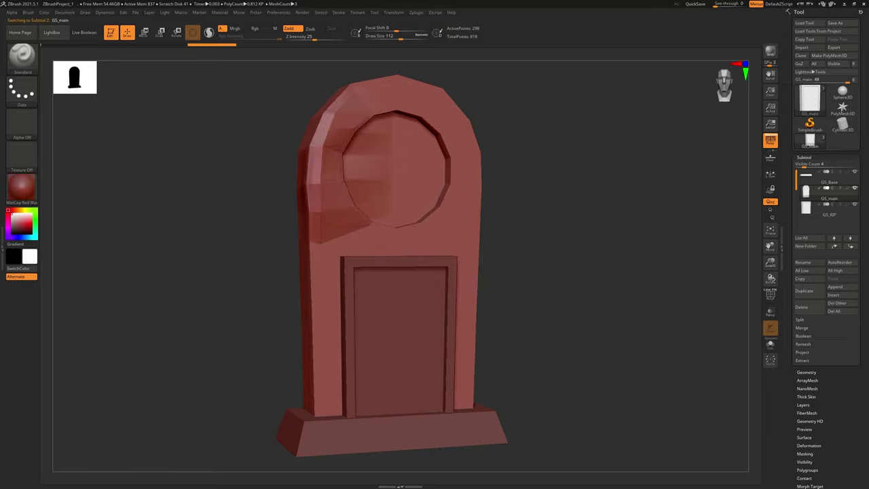
key("ctrl+z")
key("ctrl+z")
key("ctrl+z")
key("ctrl+z")
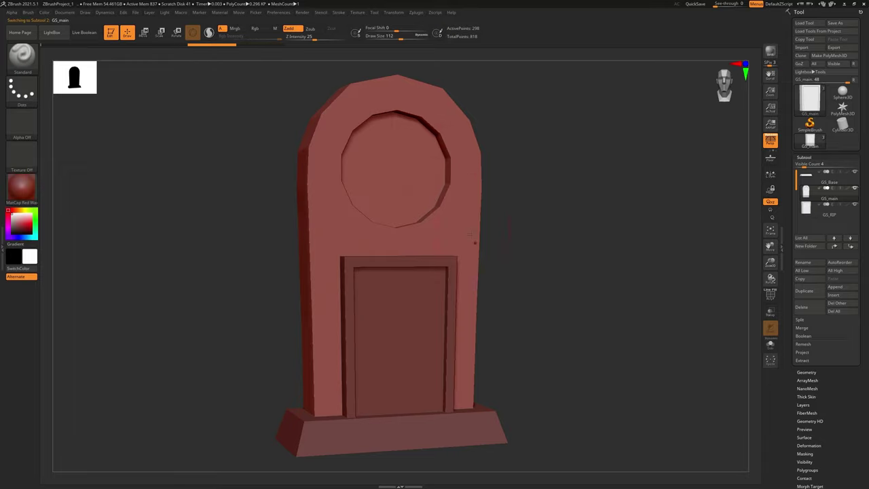
- Turn on the polyframe wireframe for GS_main and inspect its topology from a low side angle
mouse_move(540, 242)
left_mouse_down()
mouse_move(557, 243)
mouse_move(530, 242)
left_mouse_up()
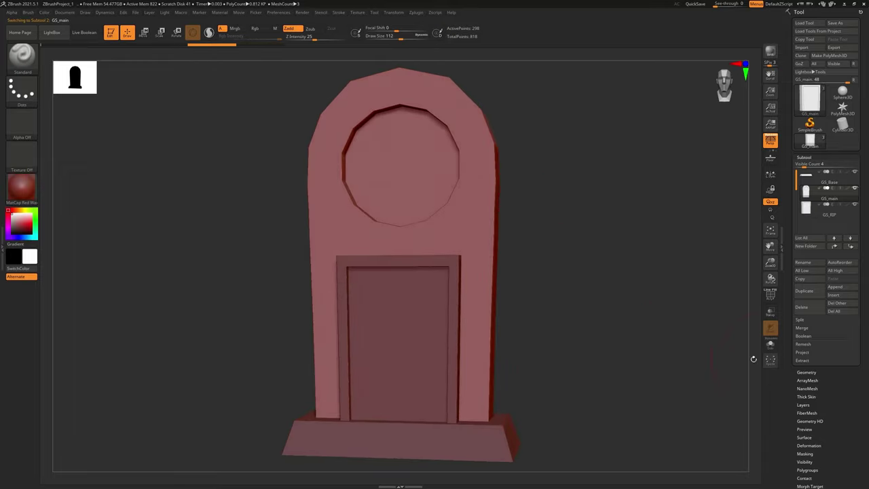
left_click(771, 296)
mouse_move(555, 309)
left_mouse_down()
mouse_move(578, 310)
mouse_move(576, 321)
mouse_move(574, 291)
mouse_move(592, 268)
mouse_move(584, 262)
left_mouse_up()
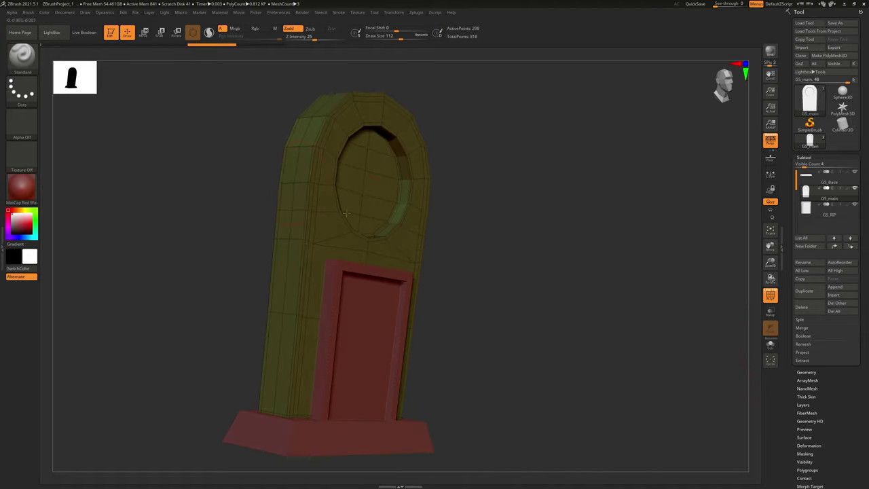
- Try another Standard brush stroke on the upper left front edge of GS_main and return to the front view
left_click_drag(309, 173, 313, 211)
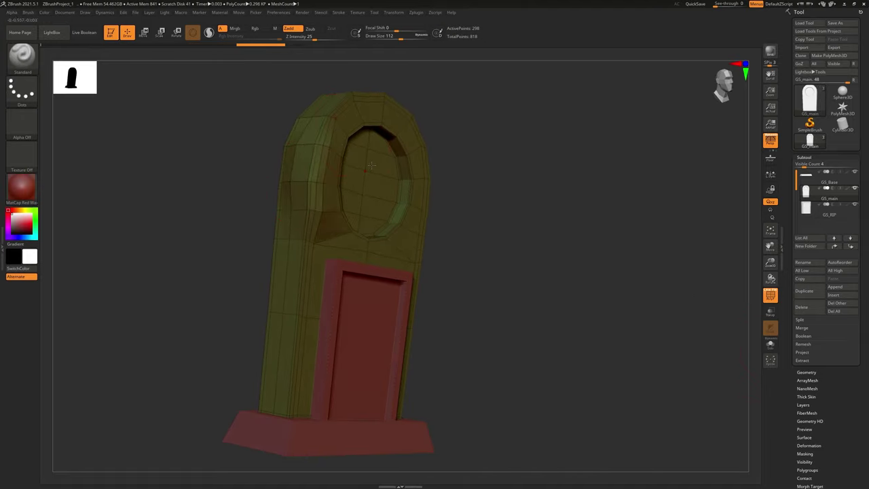
mouse_move(543, 252)
left_mouse_down()
mouse_move(493, 261)
mouse_move(503, 280)
mouse_move(557, 300)
left_mouse_up()
left_click_drag(559, 269, 536, 281)
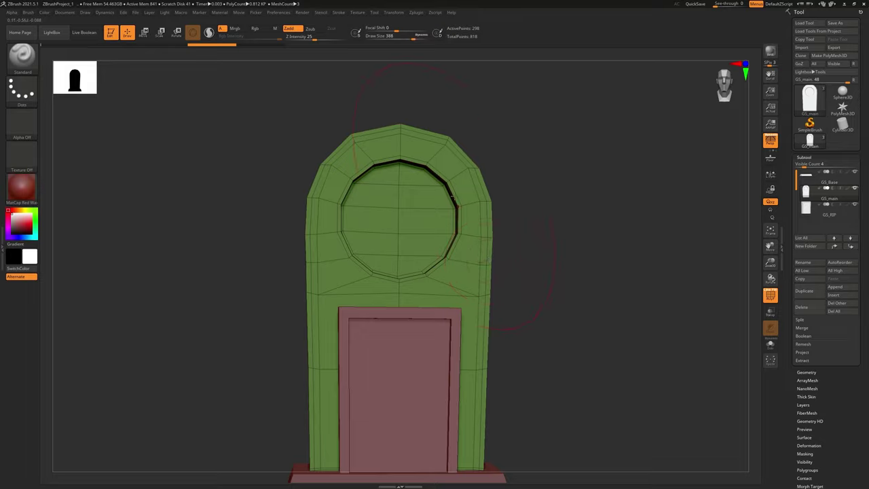
- Switch from the Standard brush to the Move brush for reshaping GS_main
key("shift")
key("b")
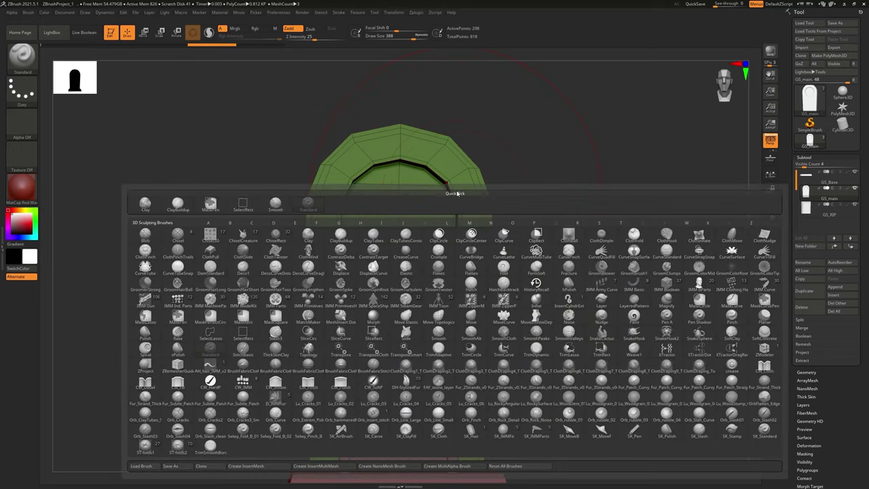
key("m")
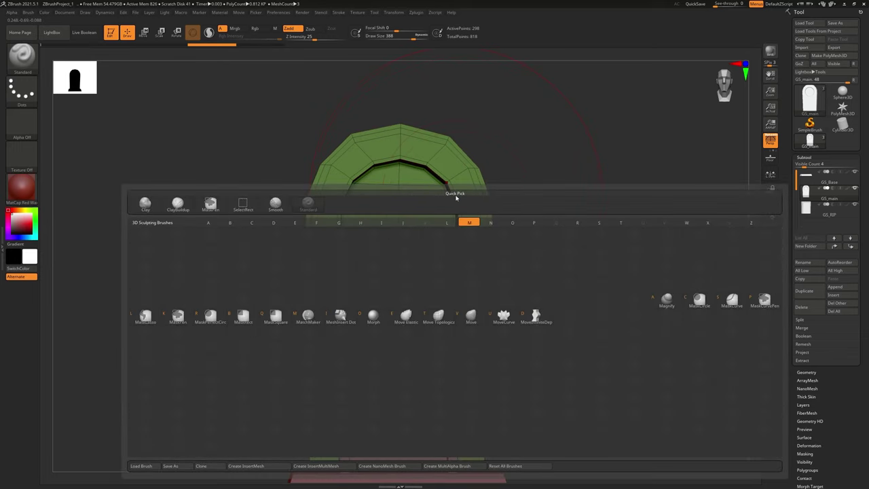
key("v")
- Try warping GS_main's rounded top and sides with broad Move brush pulls at draw size 388
left_click_drag(522, 208, 482, 66)
mouse_move(503, 239)
left_mouse_down("alt")
mouse_move(495, 211)
mouse_move(468, 196)
mouse_move(492, 185)
left_mouse_up("alt")
left_click_drag(373, 202, 295, 165)
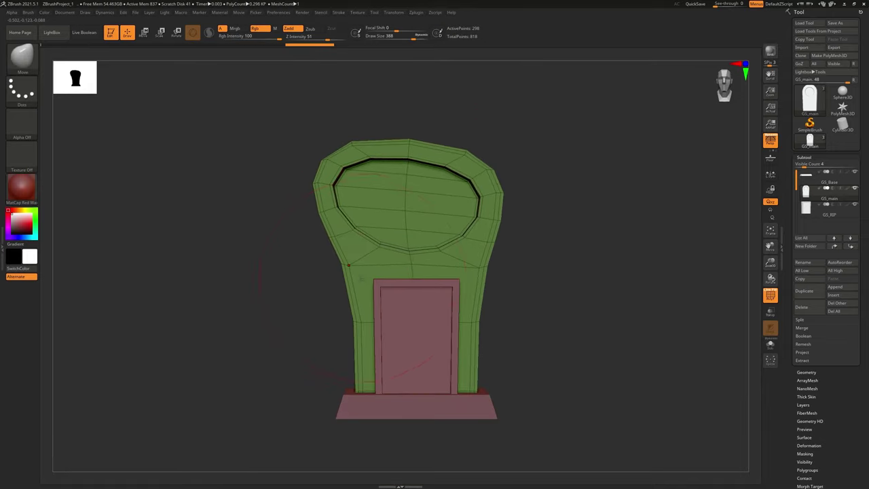
mouse_move(347, 265)
left_mouse_down()
mouse_move(320, 301)
mouse_move(361, 273)
left_mouse_up()
left_click_drag(424, 170, 419, 114)
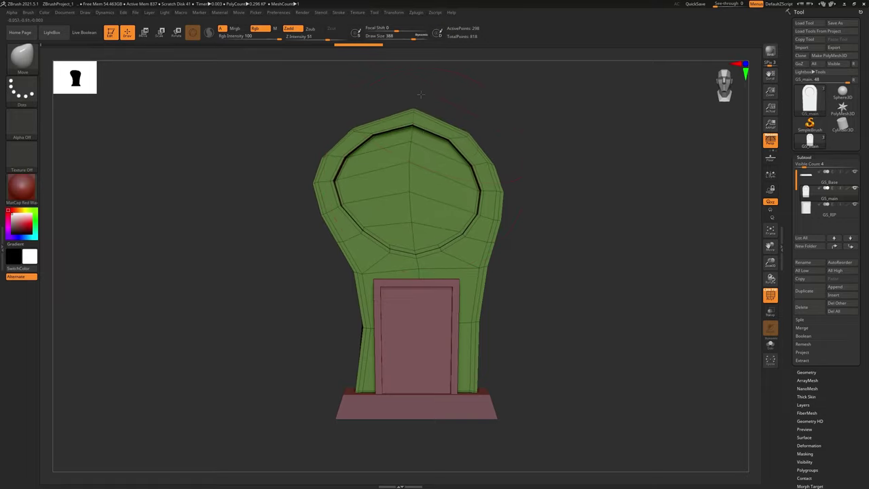
mouse_move(359, 130)
left_mouse_down()
mouse_move(364, 141)
mouse_move(355, 124)
left_mouse_up()
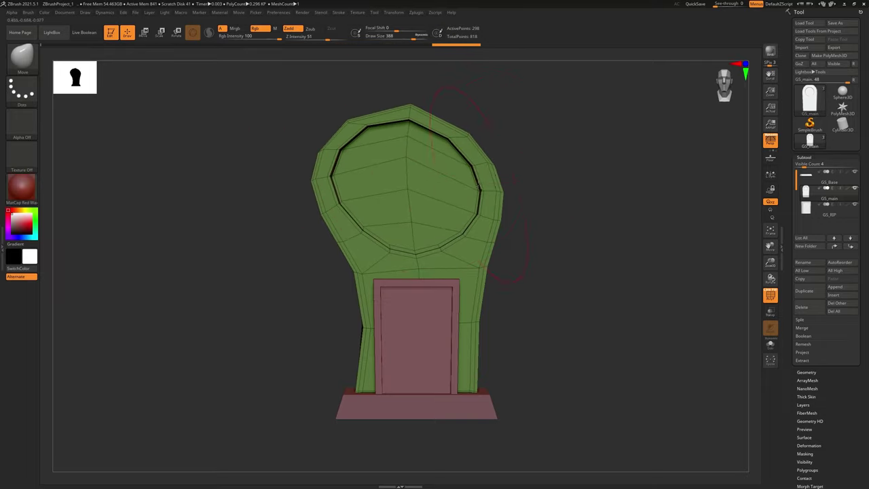
left_click_drag(475, 204, 489, 190)
left_click_drag(521, 269, 367, 262)
left_click_drag(572, 241, 458, 211)
left_click_drag(575, 128, 561, 115)
left_click_drag(475, 120, 454, 99)
left_click_drag(686, 184, 482, 265, "alt")
- Undo all the Move brush deformations on GS_main to restore its straight-sided arch shape
key("ctrl+z")
key("ctrl+z")
key("ctrl+z")
key("ctrl+z")
key("ctrl+z")
key("ctrl+z")
key("ctrl+z")
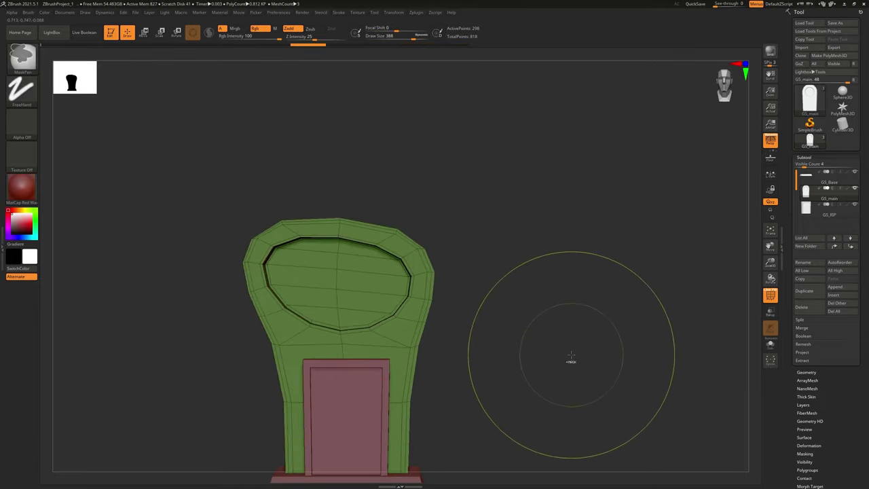
left_click_drag(521, 340, 524, 269)
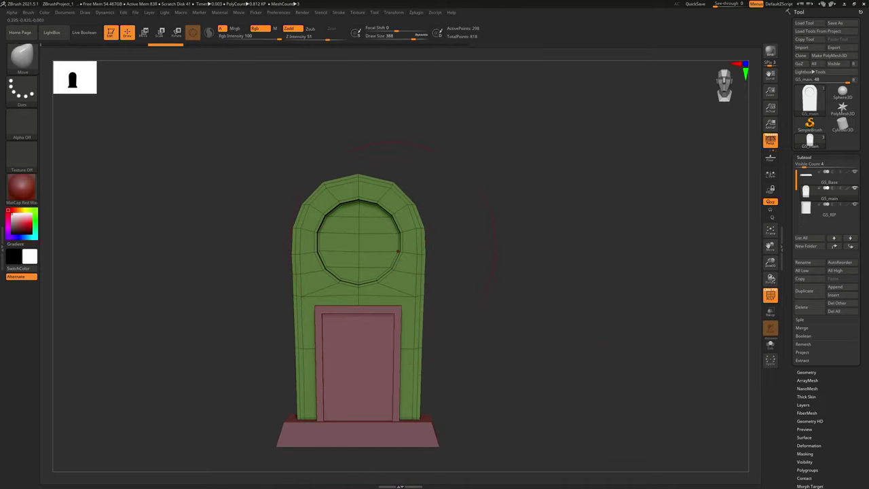
- Try an inward Move brush pull on the right edge of GS_main beside the circular recess at draw size 56
right_click_drag(411, 270, 473, 219, "ctrl")
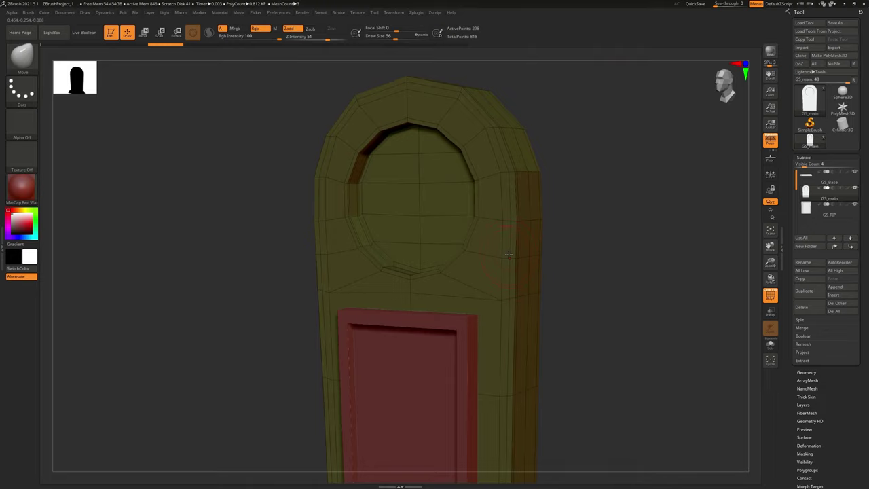
right_click_drag(509, 255, 529, 251)
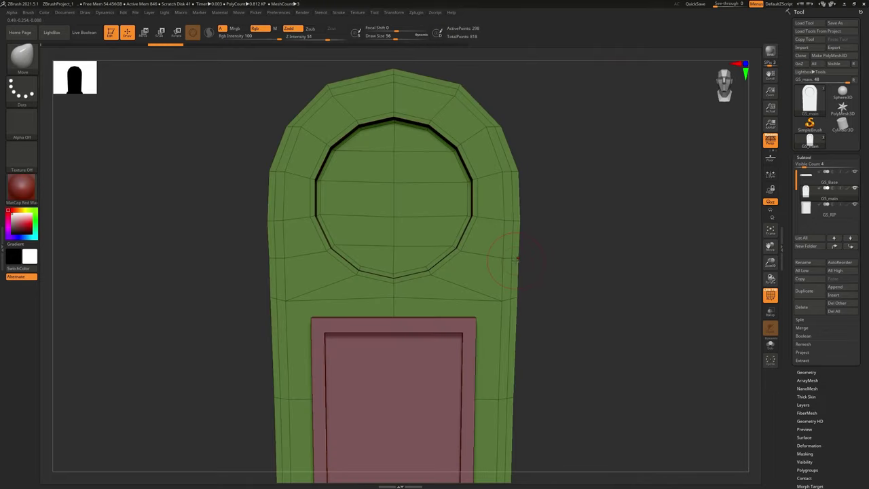
left_click_drag(516, 256, 480, 256)
right_click_drag(515, 253, 604, 279, "shift")
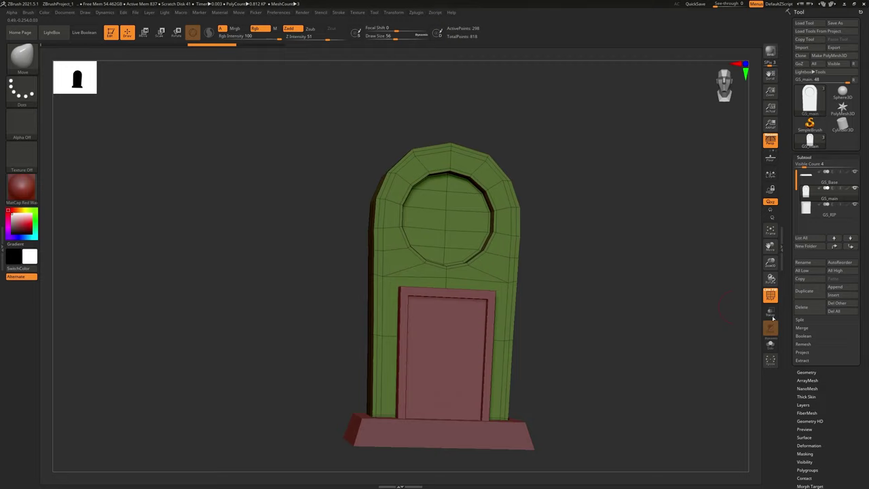
- Divide GS_main's geometry once with Smt on, undo the division, and divide it again to subdivision level 2
left_click_drag(808, 376, 810, 374)
left_click(806, 371)
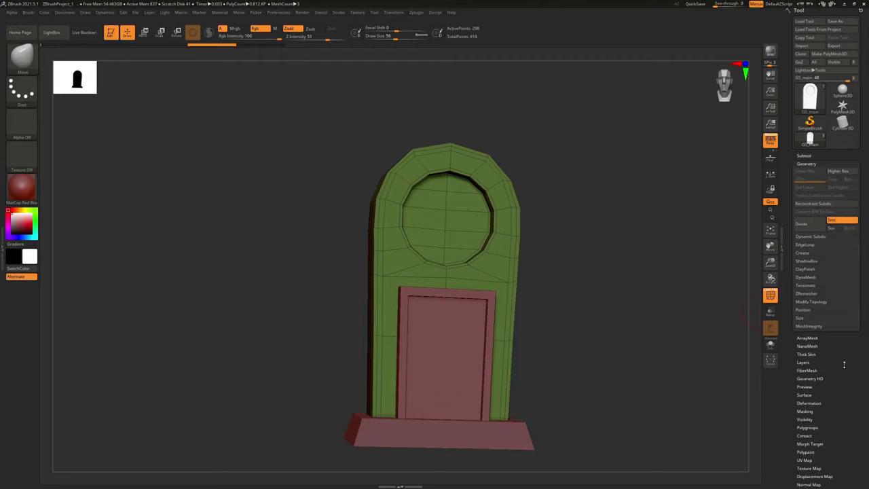
left_click(802, 224)
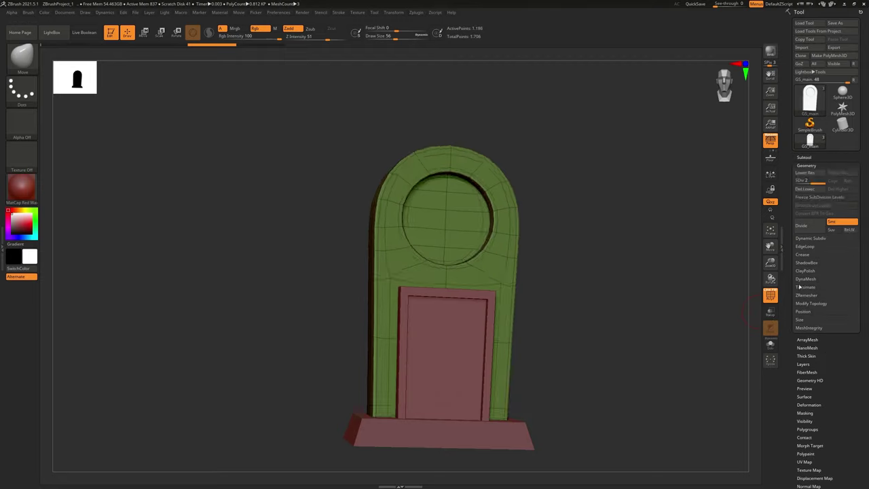
key("shift+d")
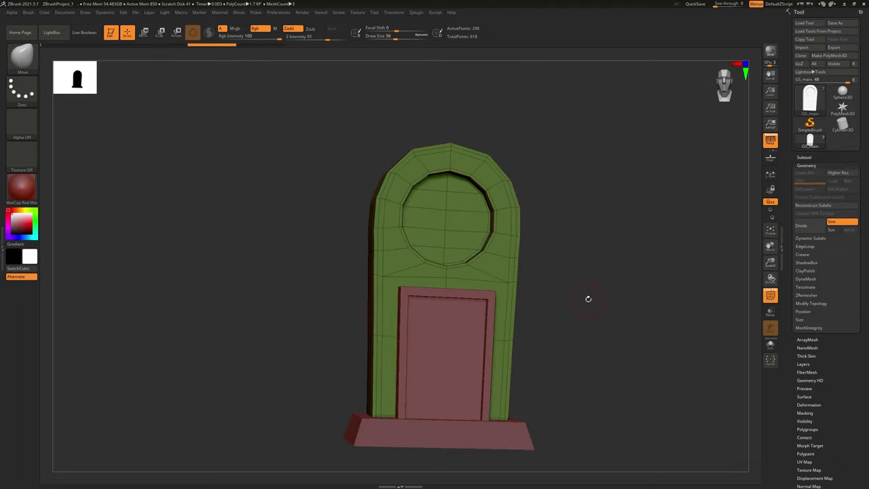
key("shift+d")
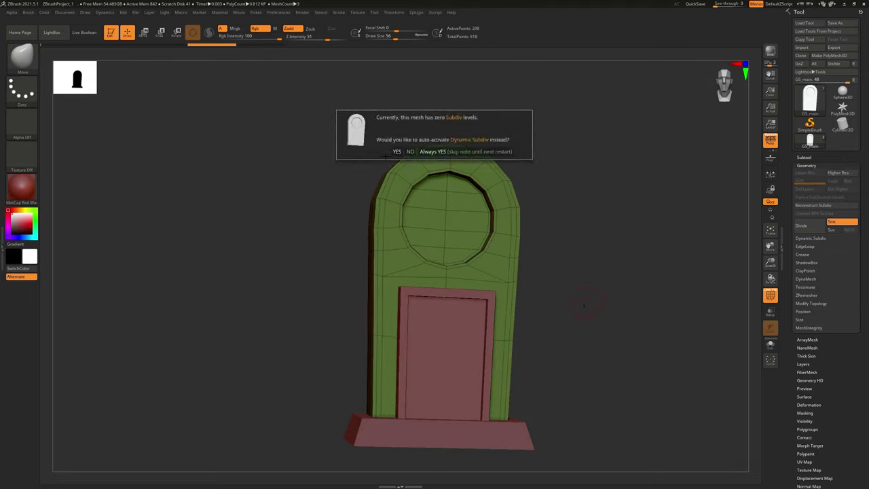
key("d")
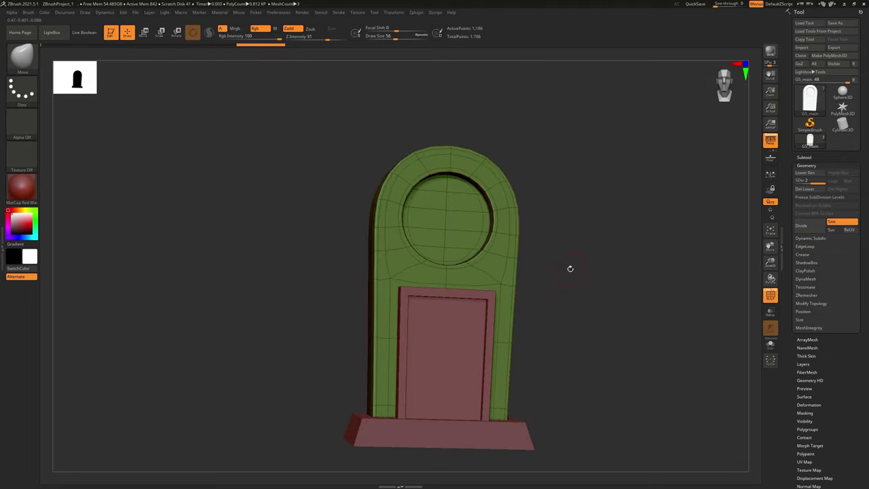
left_click_drag(563, 279, 586, 281)
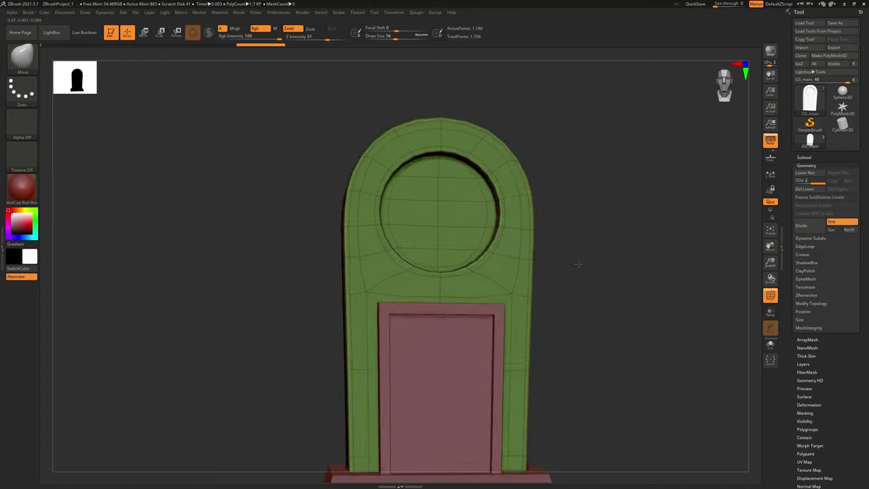
- Try a mask stroke and a Move brush pull on the right side of GS_main's arch, undoing each one
key("ctrl+d")
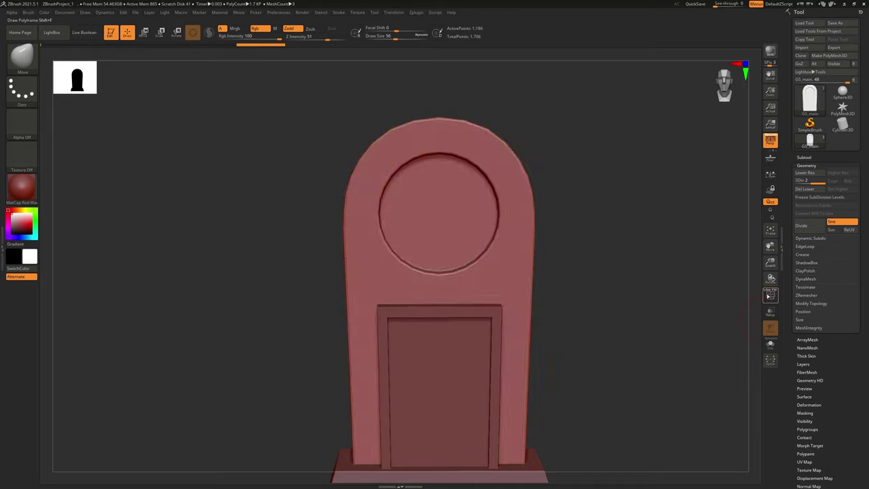
mouse_move(520, 212)
left_mouse_down()
mouse_move(557, 184)
mouse_move(530, 229)
left_mouse_up()
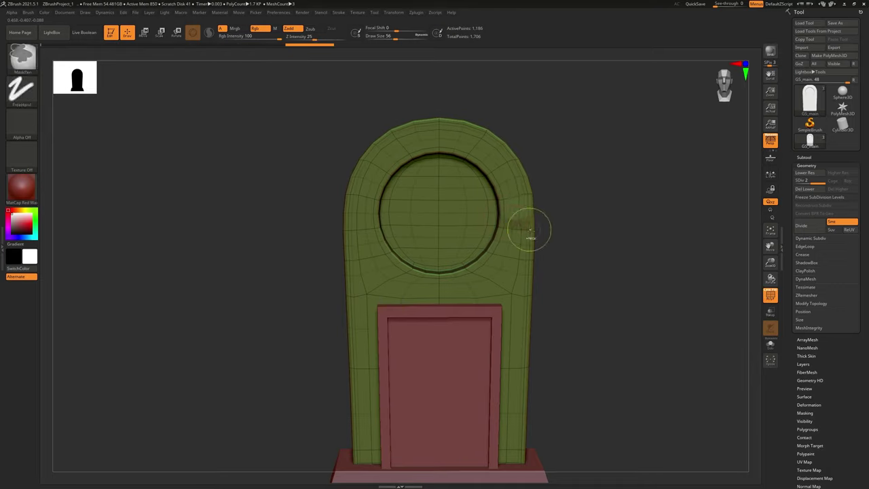
key("ctrl+z")
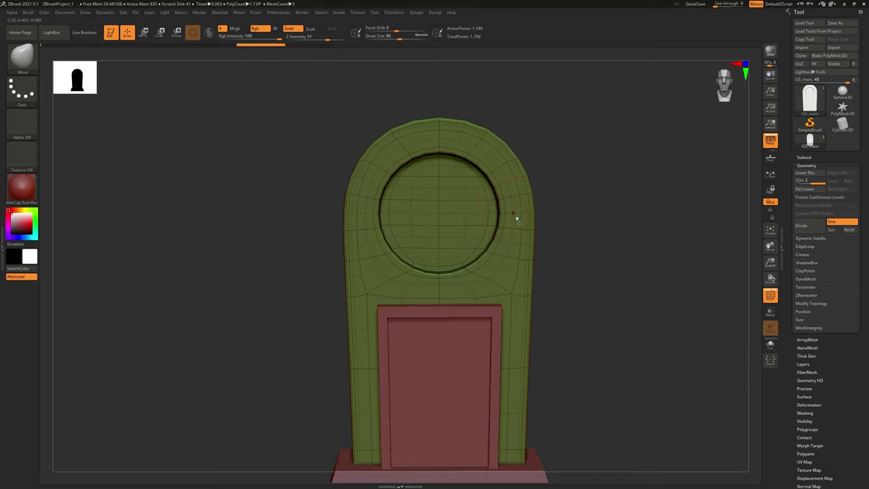
mouse_move(520, 212)
left_mouse_down()
mouse_move(586, 161)
mouse_move(519, 204)
mouse_move(431, 213)
mouse_move(475, 221)
left_mouse_up()
key("ctrl+z")
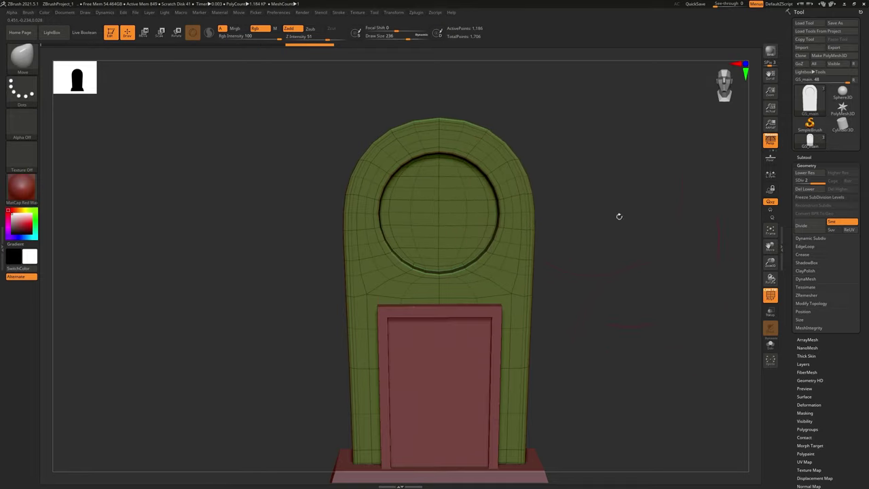
left_click_drag(619, 218, 628, 305, "alt")
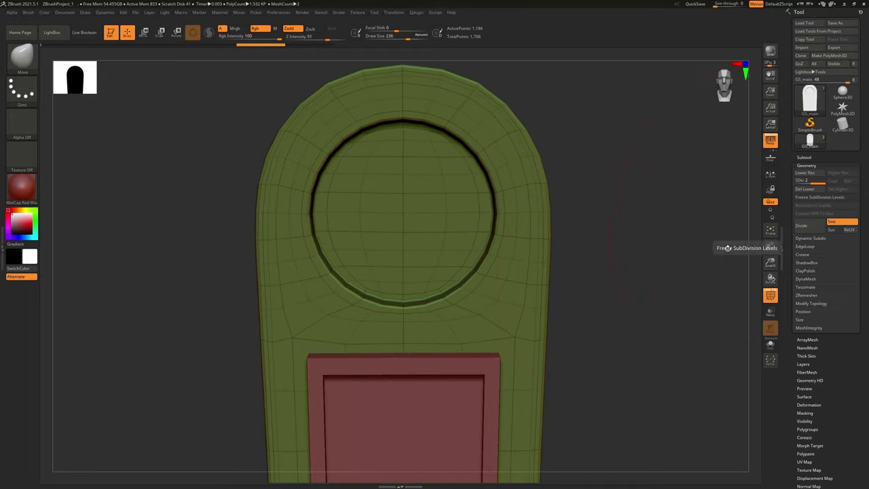
- Step GS_main down to subdivision level 1 and back up to 2, and divide it again to level 3
key("shift+d")
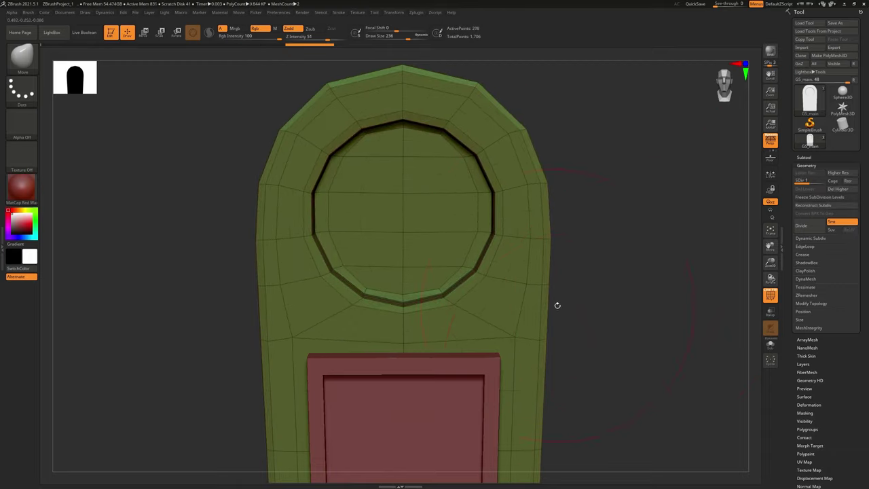
key("d")
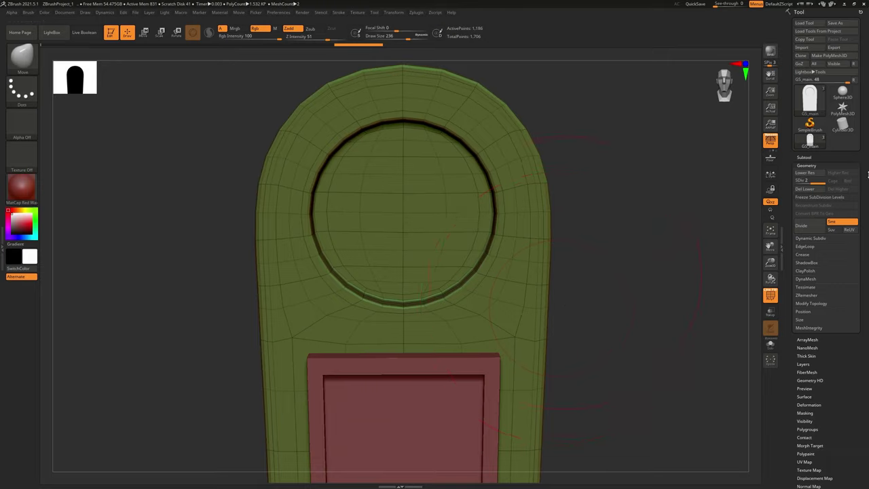
key("d")
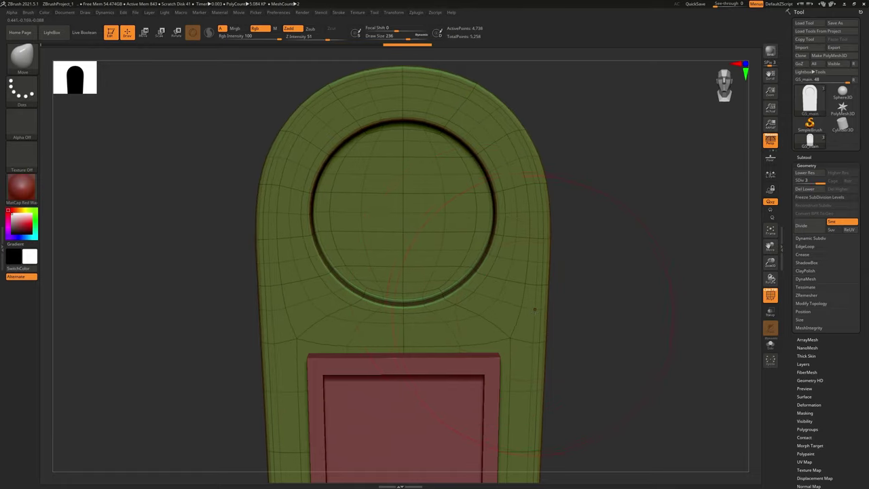
right_click_drag(523, 295, 504, 265, "ctrl")
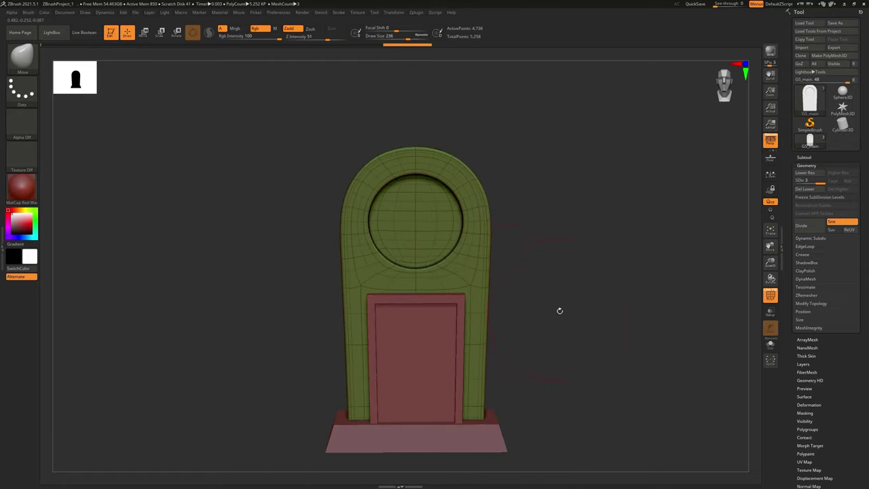
- Inspect GS_main from several angles while comparing its lower and higher subdivision levels, ending at level 3
right_click_drag(558, 311, 543, 326)
right_click_drag(553, 264, 561, 281)
left_click_drag(561, 281, 585, 261)
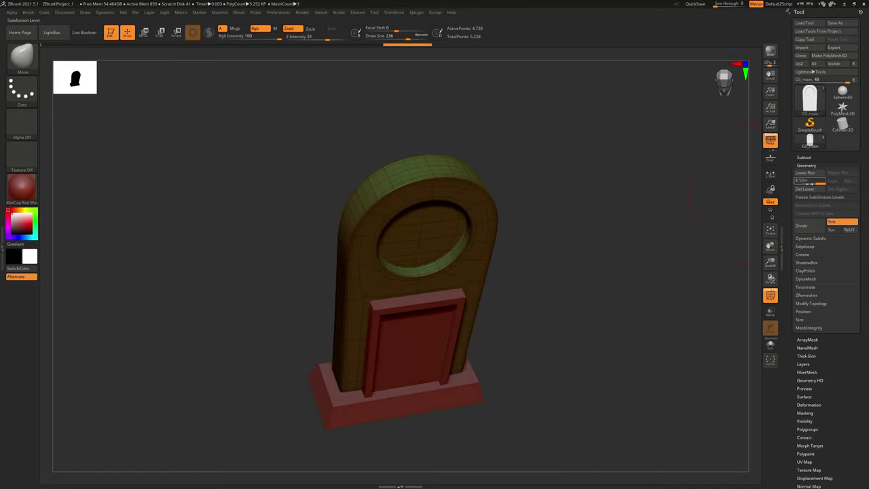
left_click(802, 182)
left_click_drag(802, 182, 821, 182)
right_click_drag(481, 273, 505, 264, "ctrl")
left_click_drag(557, 300, 537, 260)
right_click_drag(537, 260, 561, 293, "ctrl")
left_click_drag(561, 293, 665, 254, "alt")
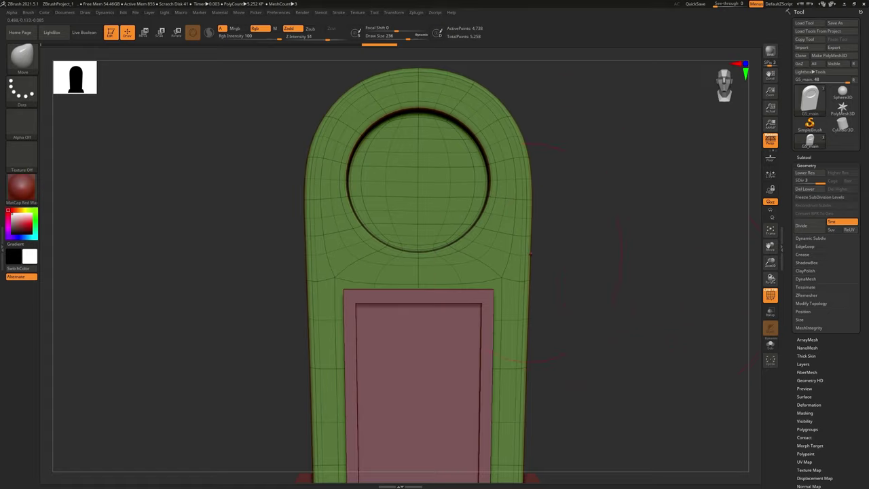
- Turn off the polyframe wireframe and view the smooth GS_main surface from a slight side angle
left_click_drag(662, 292, 685, 269)
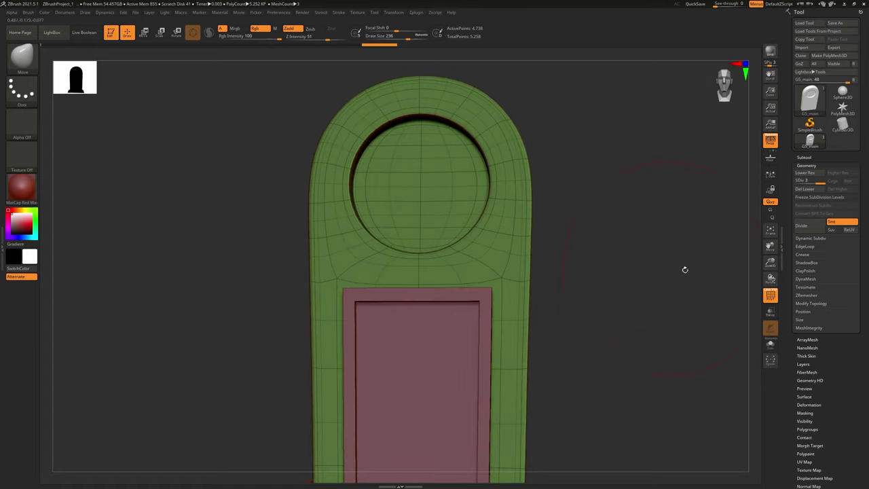
left_click(770, 297)
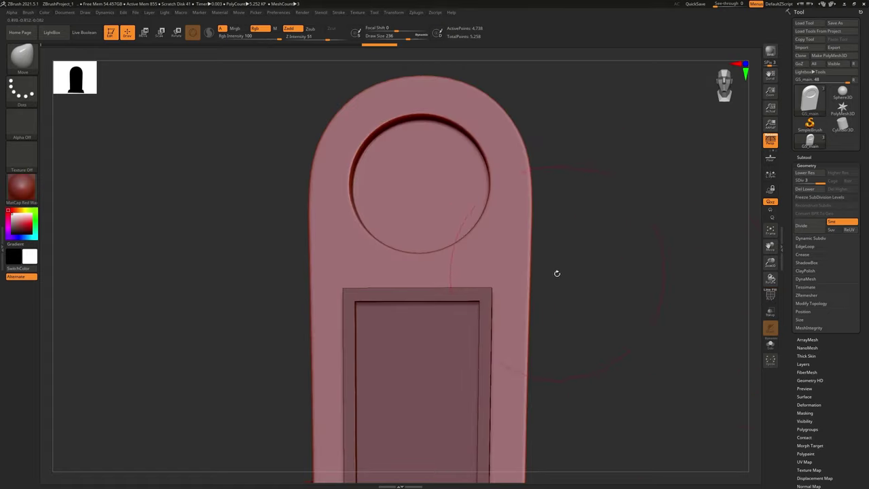
key("shift+f")
key("shift+f")
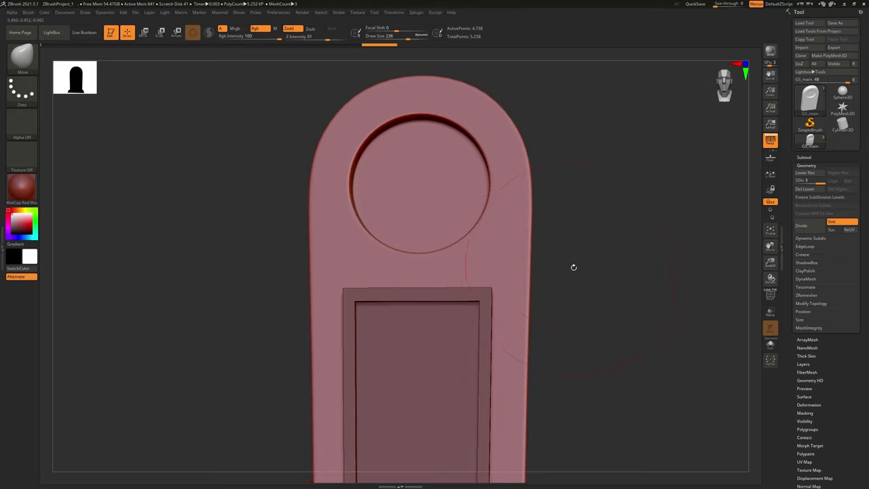
left_click_drag(573, 267, 523, 234)
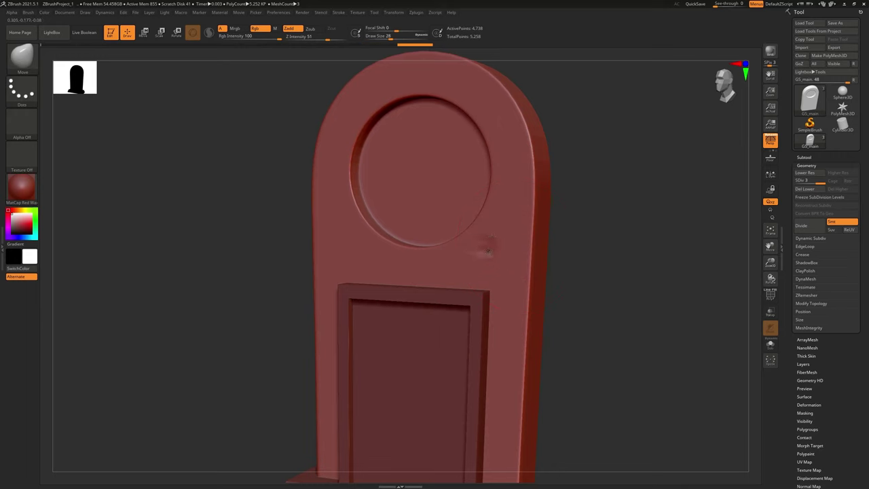
- Sculpt raised Standard brush strokes at draw size 28 around the right side and top of GS_main's circular recess
key("b")
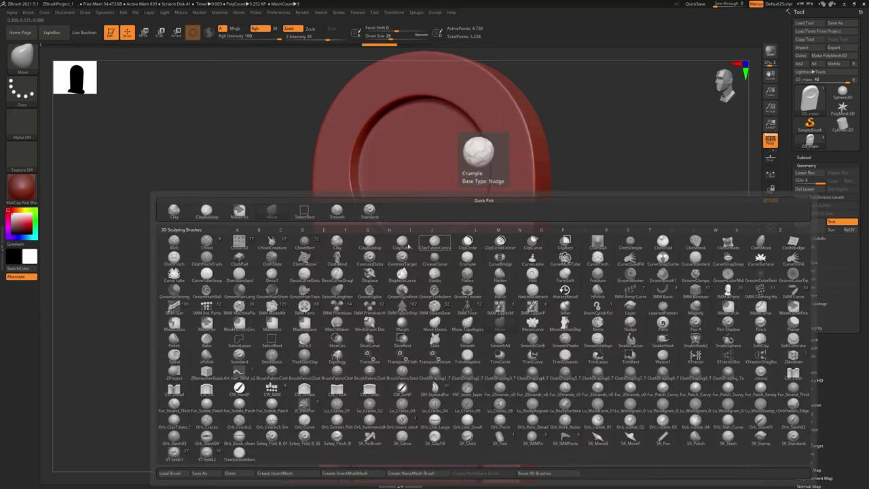
left_click(369, 210)
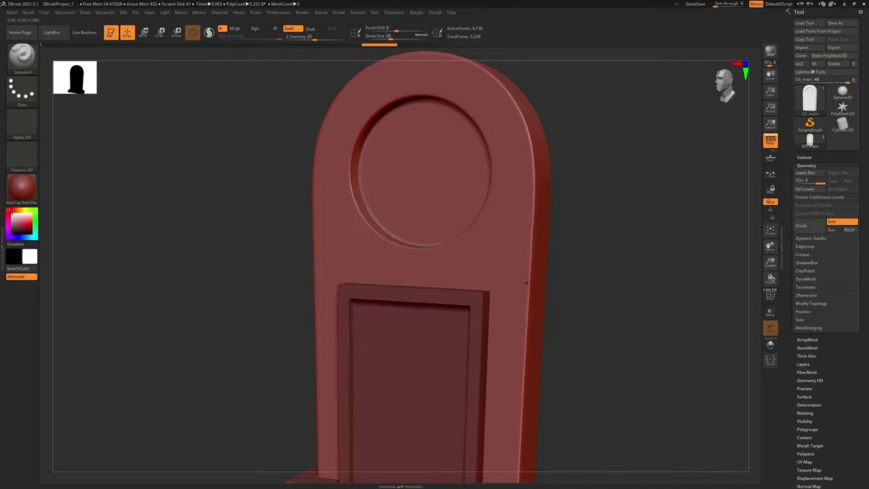
mouse_move(513, 176)
left_mouse_down()
mouse_move(497, 127)
mouse_move(459, 91)
left_mouse_up()
right_click_drag(468, 143, 527, 217, "alt")
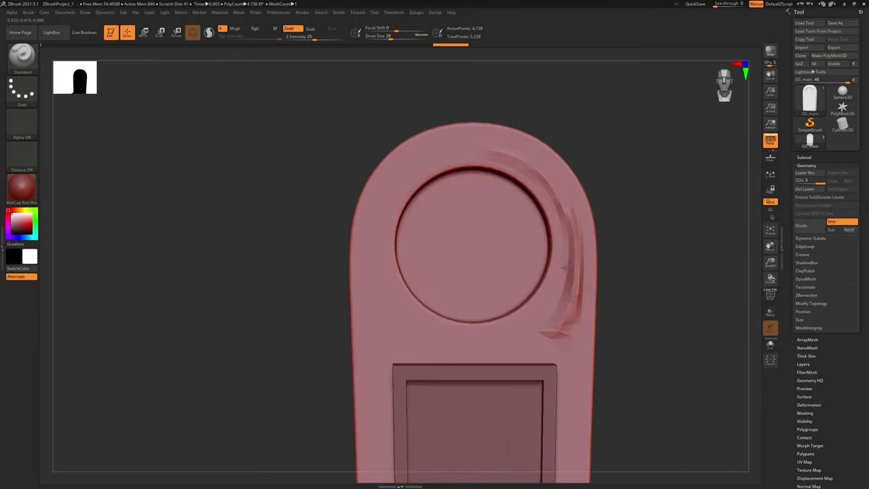
left_click_drag(492, 167, 414, 159)
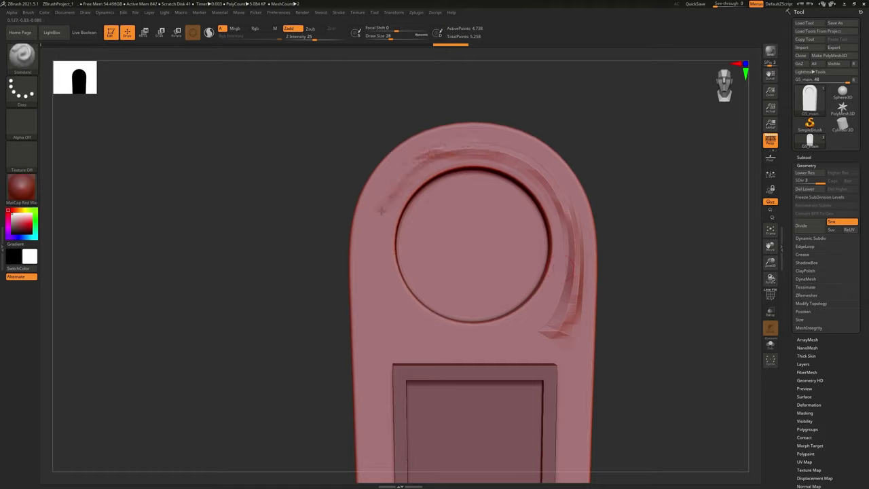
- Undo the raised strokes around GS_main's circular recess and sculpt a new Standard stroke along the recess's upper left
key("ctrl+z")
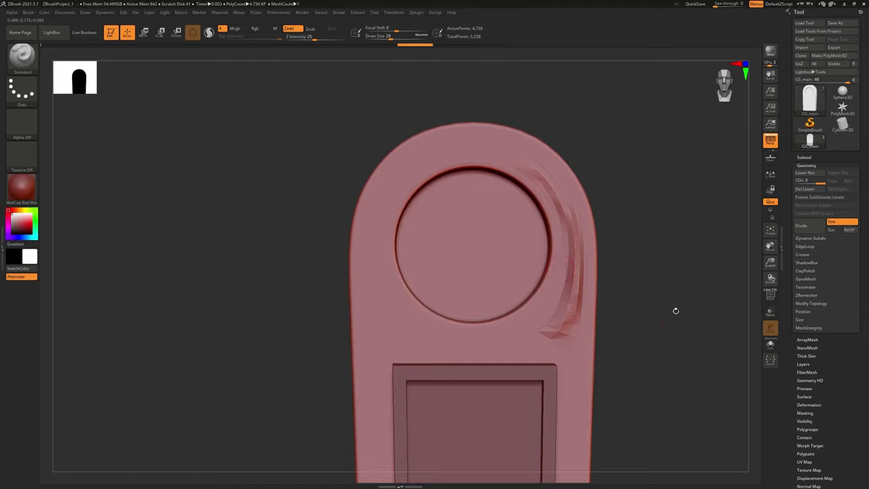
key("ctrl+z")
mouse_move(508, 158)
left_mouse_down()
mouse_move(415, 166)
mouse_move(391, 231)
left_mouse_up()
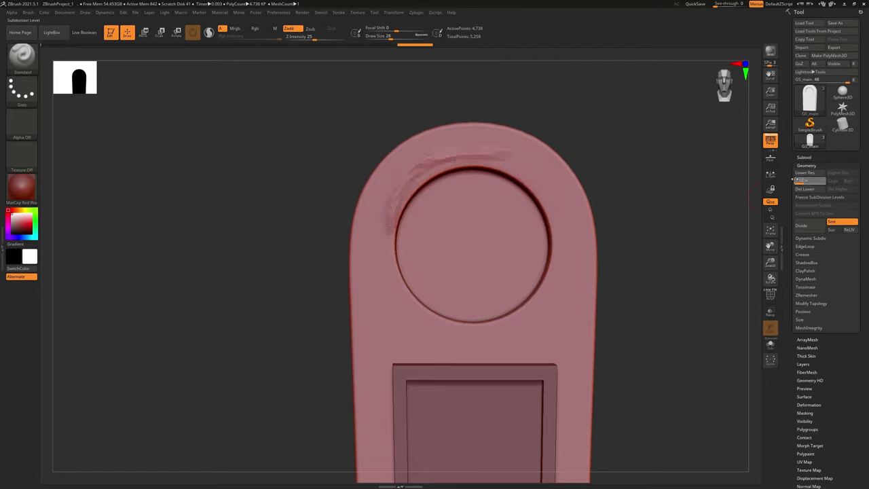
- Compare GS_main at subdivision levels 1 and 3 from a slight angle, ending at level 1
left_click(800, 180)
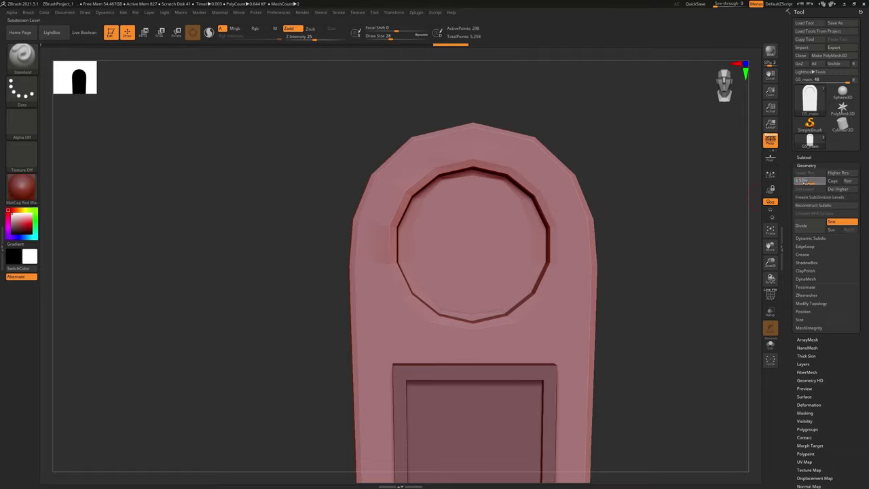
left_click_drag(807, 182, 824, 182)
mouse_move(616, 231)
left_mouse_down()
mouse_move(607, 252)
mouse_move(607, 228)
left_mouse_up()
left_click_drag(596, 161, 547, 176)
key("shift+d")
key("shift+d")
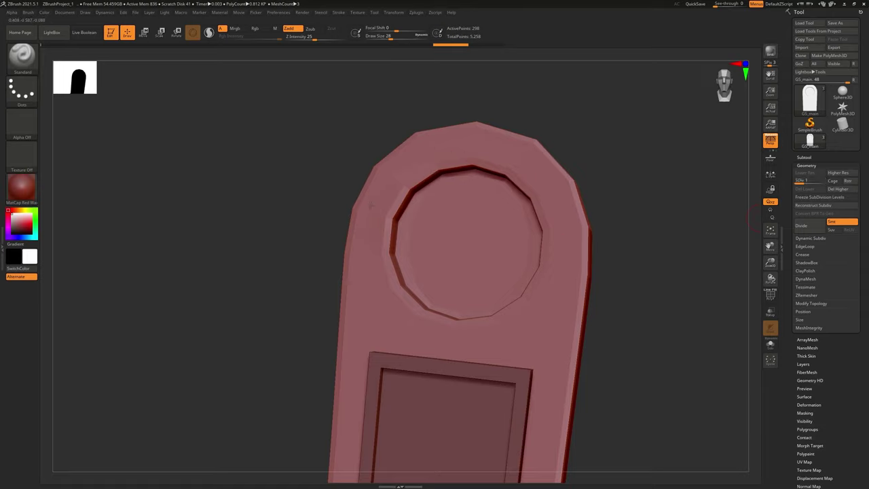
- Sculpt a broad Standard stroke around the recess's left side at subdivision level 1 and view it at level 3
mouse_move(371, 205)
left_mouse_down()
mouse_move(384, 176)
mouse_move(353, 255)
mouse_move(365, 309)
mouse_move(363, 285)
left_mouse_up()
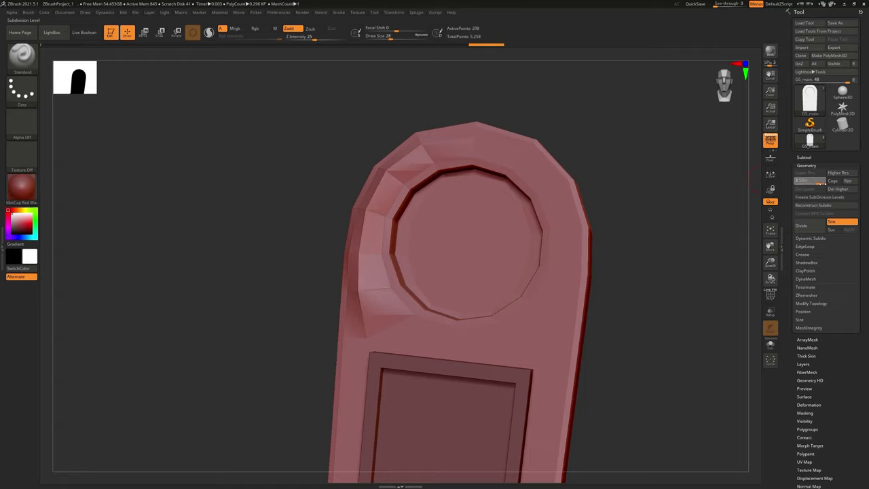
left_click(821, 184)
mouse_move(688, 211)
left_mouse_down()
mouse_move(673, 204)
mouse_move(681, 213)
left_mouse_up()
left_click_drag(651, 242, 643, 262, "shift")
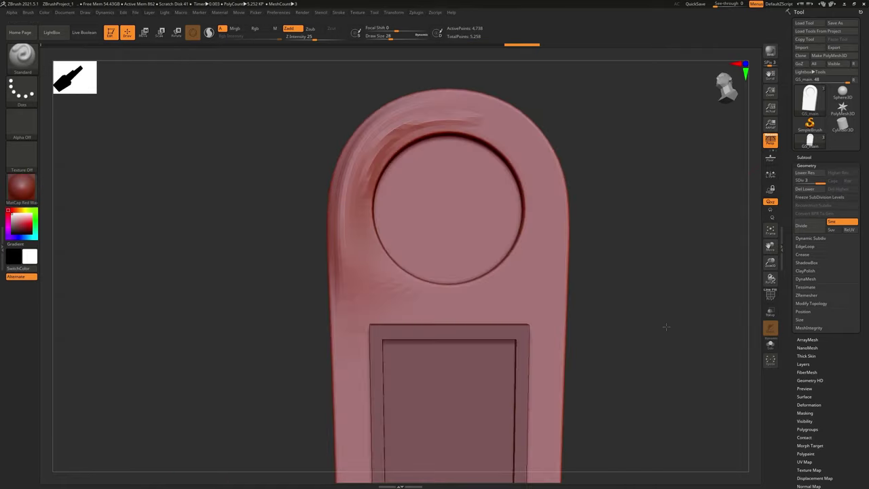
left_click_drag(662, 326, 522, 280)
key("f")
right_click_drag(521, 280, 546, 287, "ctrl")
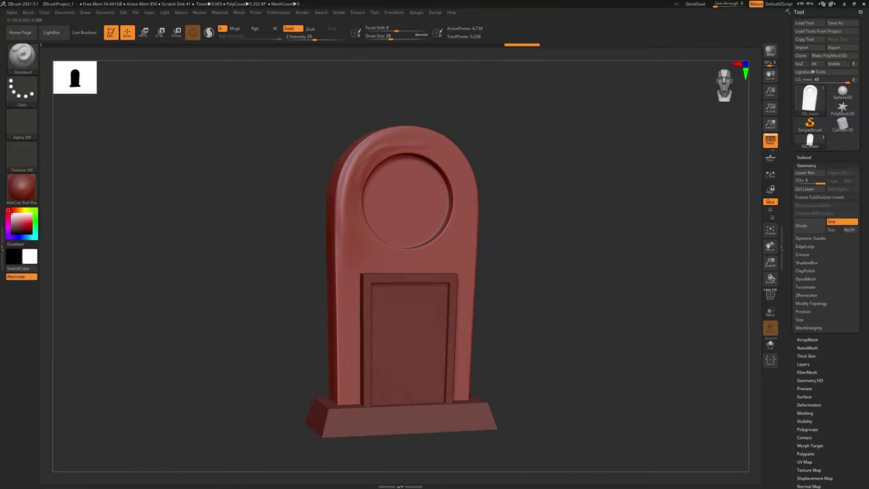
- Sculpt a stroke on the right of the recess at level 3, and compare the headstone at levels 1 and 3
mouse_move(464, 231)
left_mouse_down()
mouse_move(466, 197)
mouse_move(450, 257)
left_mouse_up()
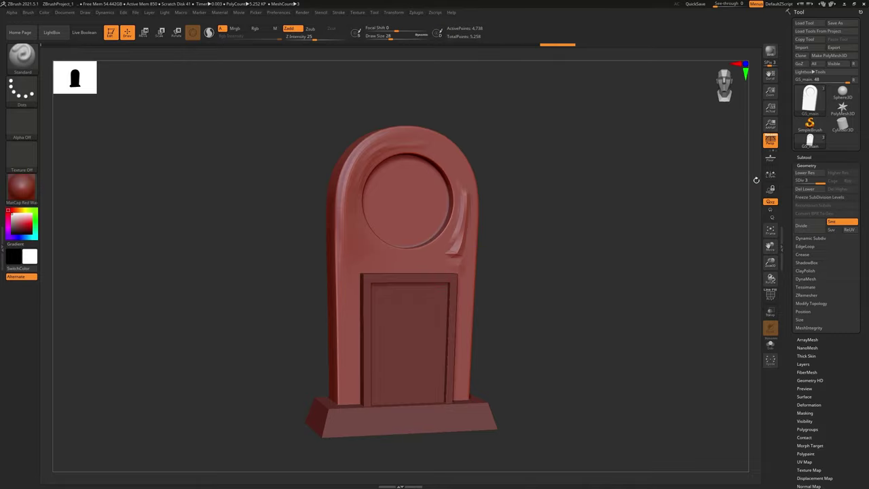
left_click_drag(811, 182, 796, 181)
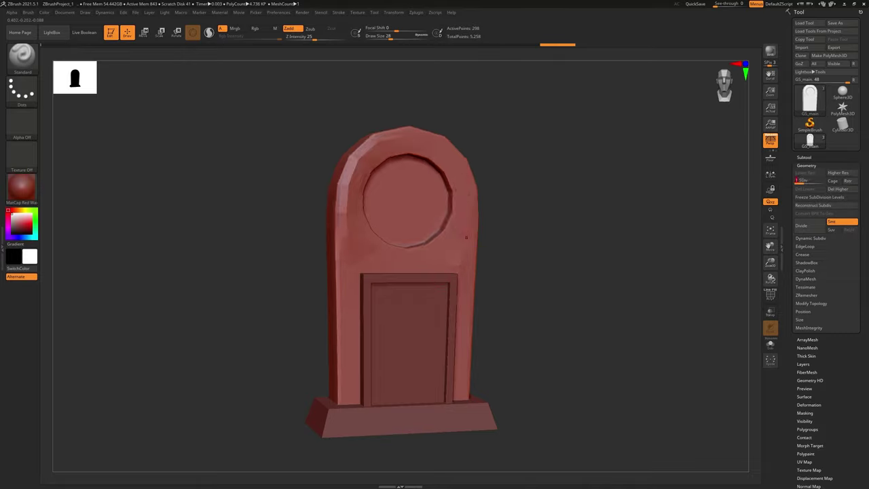
left_click_drag(517, 232, 452, 264)
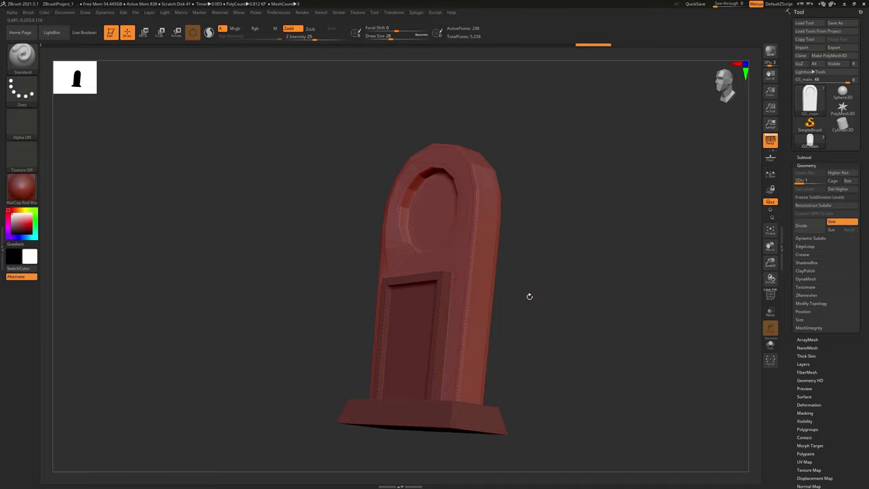
mouse_move(530, 297)
left_mouse_down("shift")
mouse_move(541, 324)
mouse_move(564, 297)
mouse_move(594, 283)
mouse_move(552, 282)
mouse_move(522, 226)
mouse_move(534, 306)
mouse_move(522, 283)
mouse_move(545, 324)
mouse_move(514, 303)
mouse_move(595, 330)
mouse_move(550, 311)
mouse_move(563, 321)
mouse_move(569, 312)
mouse_move(555, 322)
mouse_move(572, 298)
left_mouse_up("shift")
key("d")
key("d")
key("f")
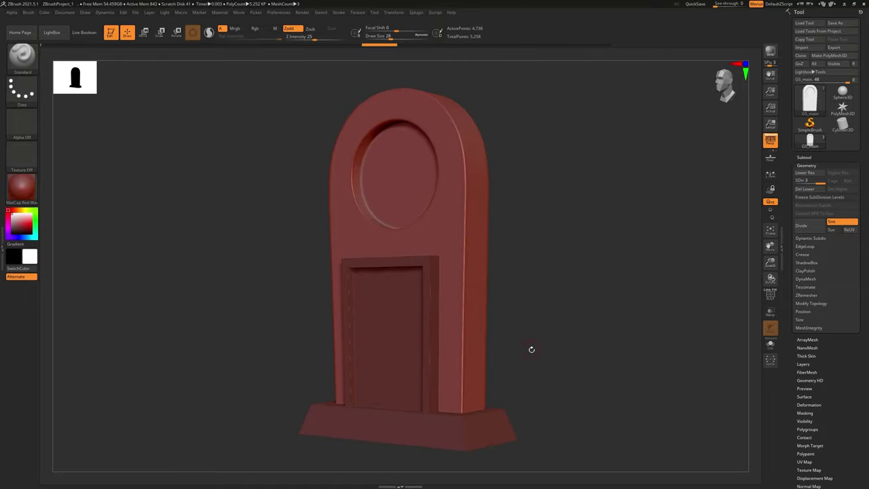
- Switch to Windows Photo Viewer and examine the Ref_Scene gravestone references up close for edge wear, cracks and chips
right_click_drag(532, 349, 528, 328, "ctrl")
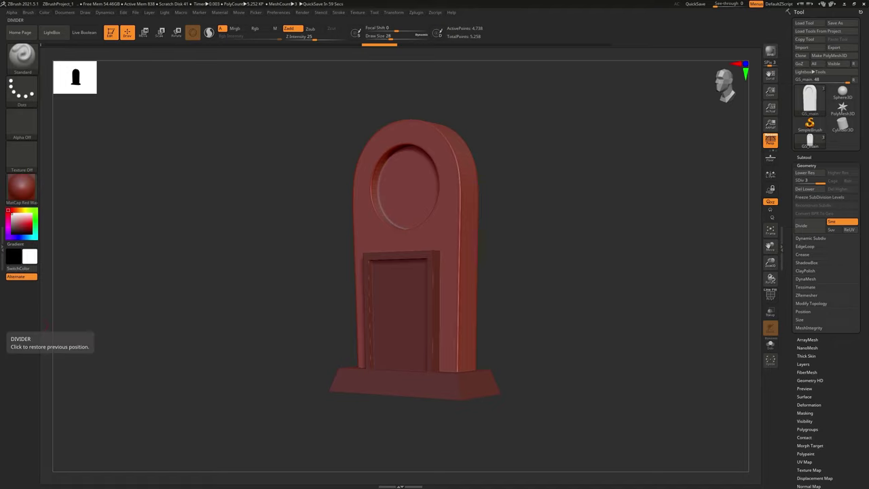
left_click_drag(0, 41, 700, 40)
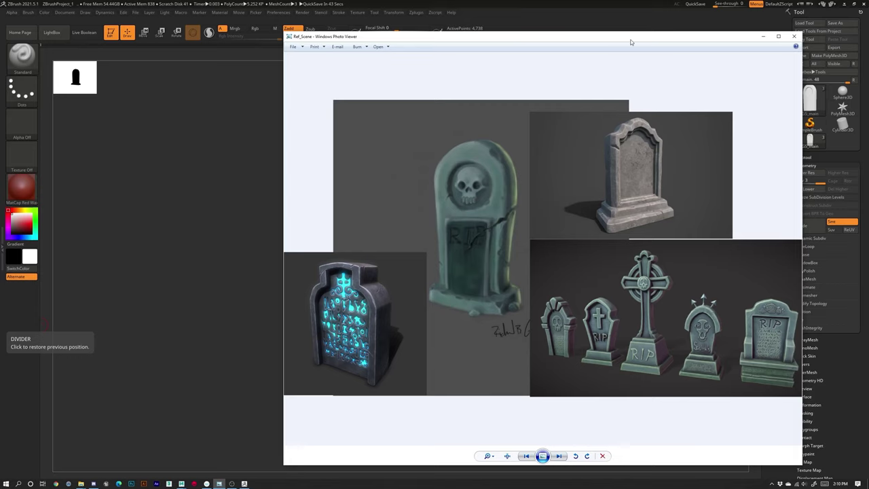
key("alt+Tab")
left_click_drag(868, 2, 374, 51)
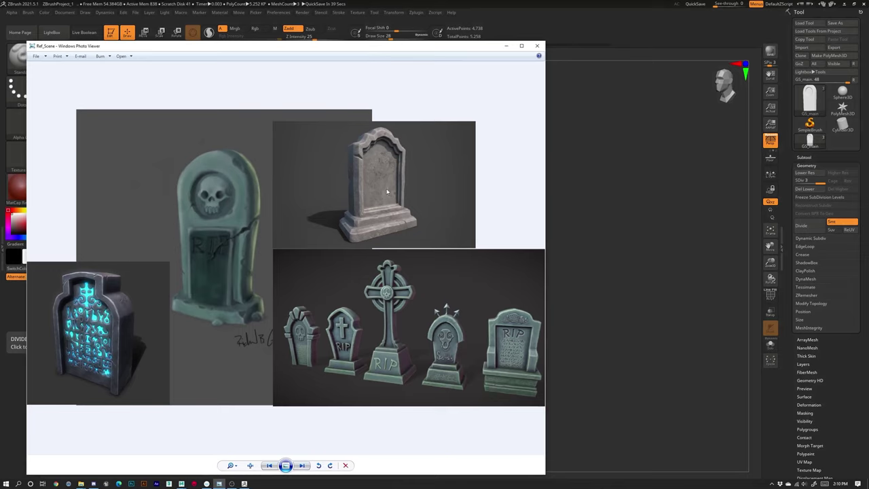
scroll(376, 187, "up", 2)
scroll(313, 204, "down", 1)
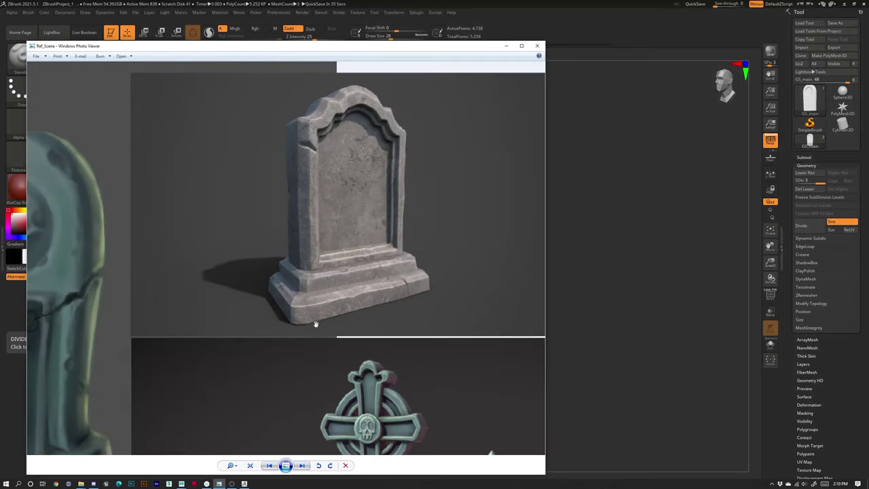
scroll(384, 398, "down", 2)
scroll(255, 348, "up", 3)
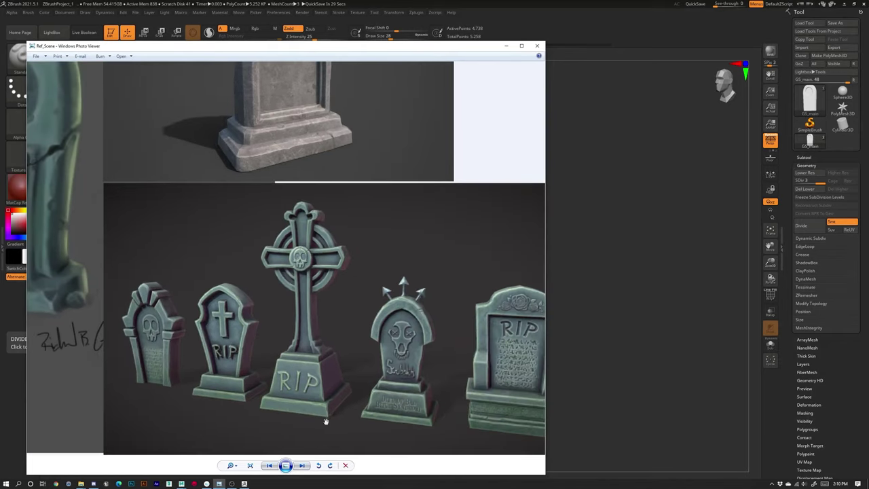
left_click_drag(248, 257, 463, 320)
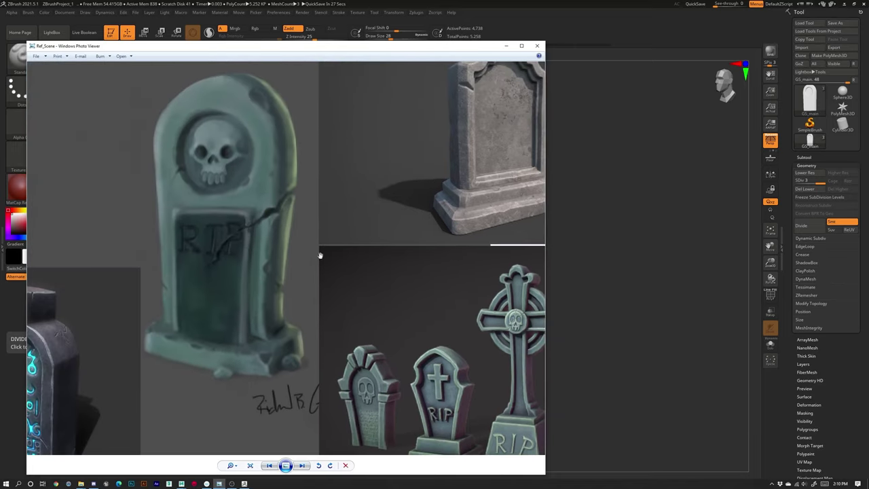
left_click_drag(429, 49, 868, 95)
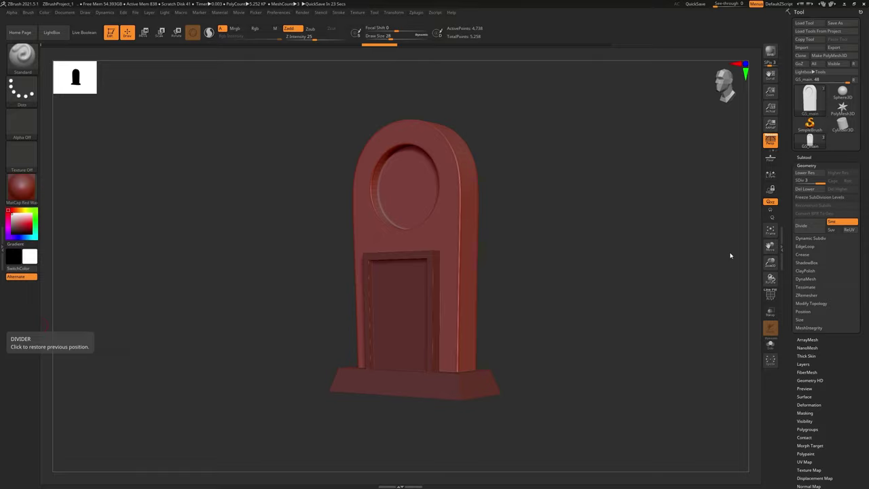
- Try sculpting a small notch into GS_main's right edge beside the panel's upper corner at subdivision level 3
left_click_drag(509, 270, 545, 320)
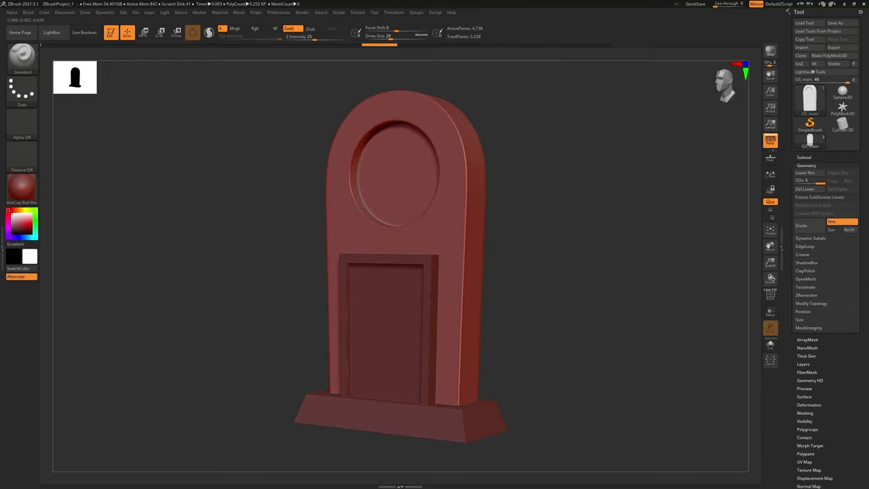
mouse_move(493, 291)
left_mouse_down("shift")
mouse_move(500, 291)
mouse_move(495, 268)
mouse_move(487, 280)
mouse_move(465, 280)
left_mouse_up("shift")
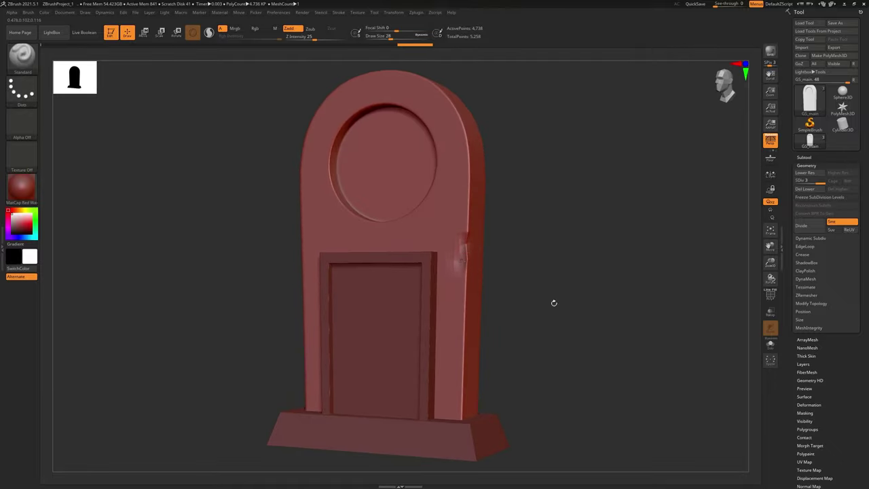
left_click_drag(553, 303, 529, 296)
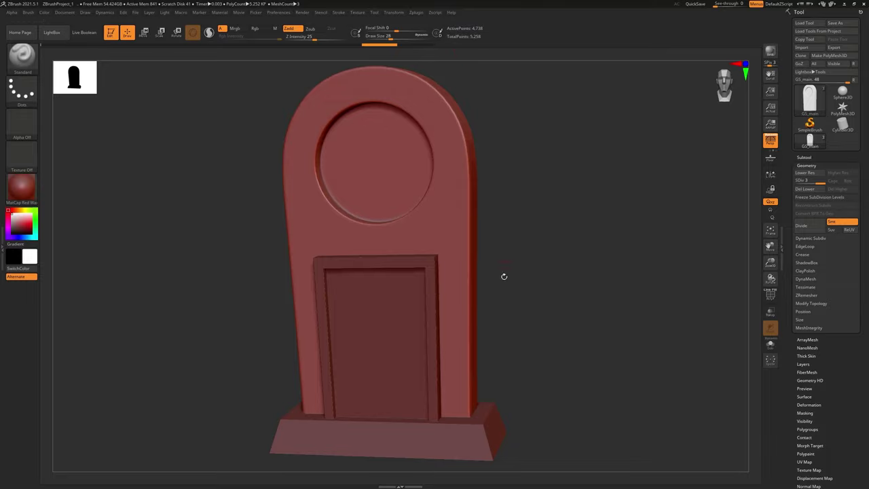
mouse_move(495, 262)
left_mouse_down()
mouse_move(483, 249)
mouse_move(510, 301)
mouse_move(569, 302)
left_mouse_up()
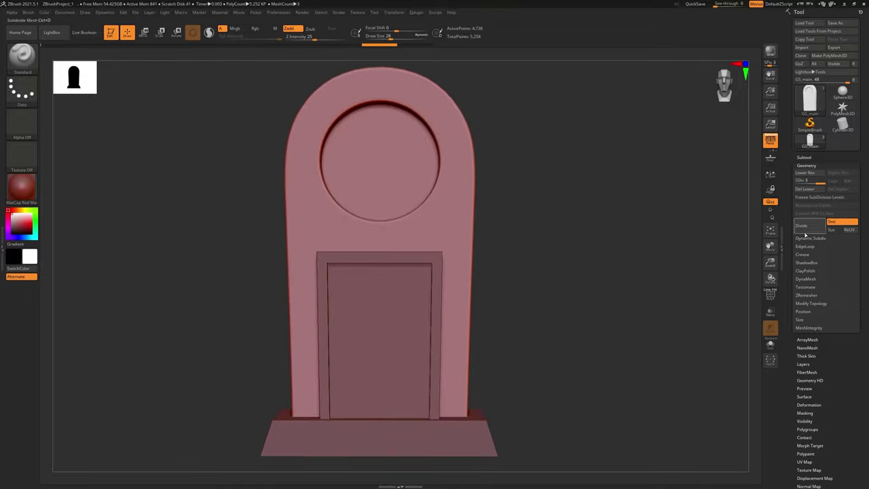
- Divide GS_main to subdivision level 4 and test Standard brush strokes beside the recess and on the right edge
left_click(810, 226)
left_click_drag(537, 382, 516, 427)
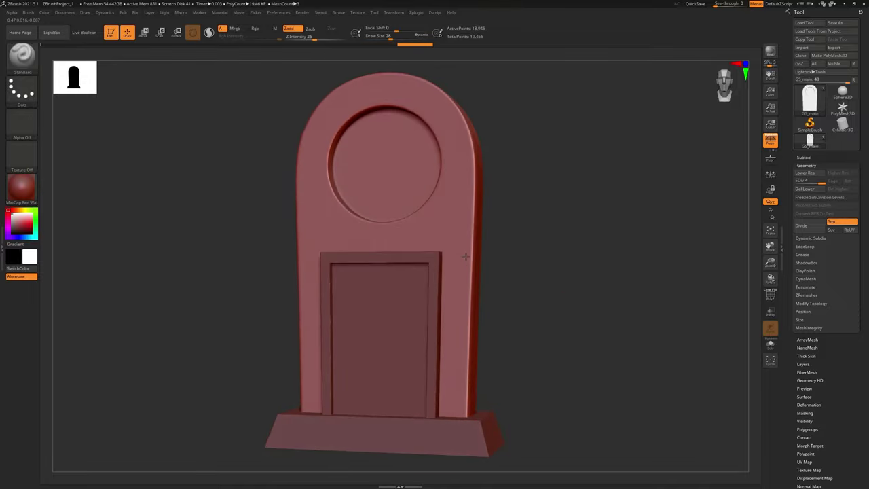
left_click_drag(503, 260, 451, 274)
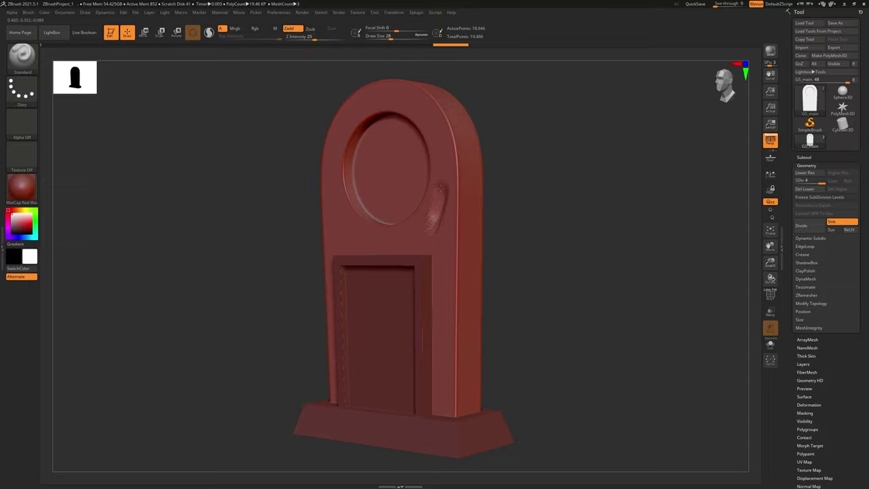
key("ctrl+z")
right_click_drag(491, 282, 465, 277, "ctrl")
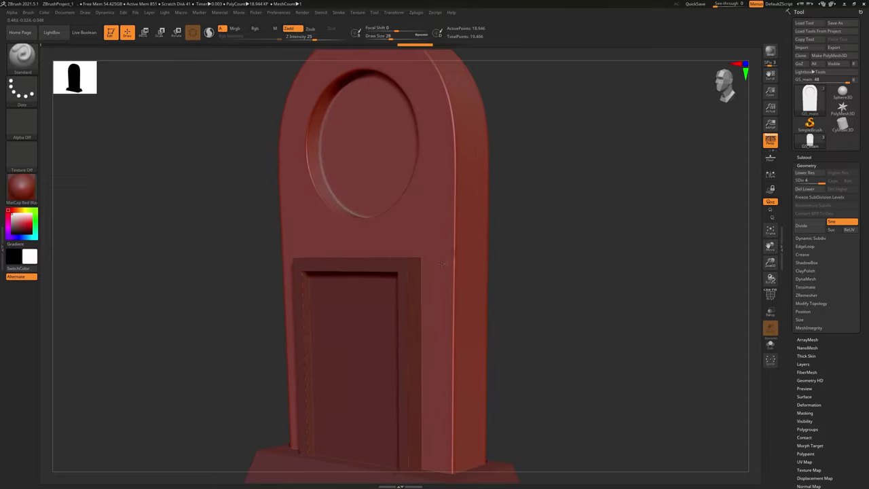
mouse_move(491, 316)
left_mouse_down()
mouse_move(447, 234)
mouse_move(516, 264)
mouse_move(518, 240)
mouse_move(510, 249)
left_mouse_up()
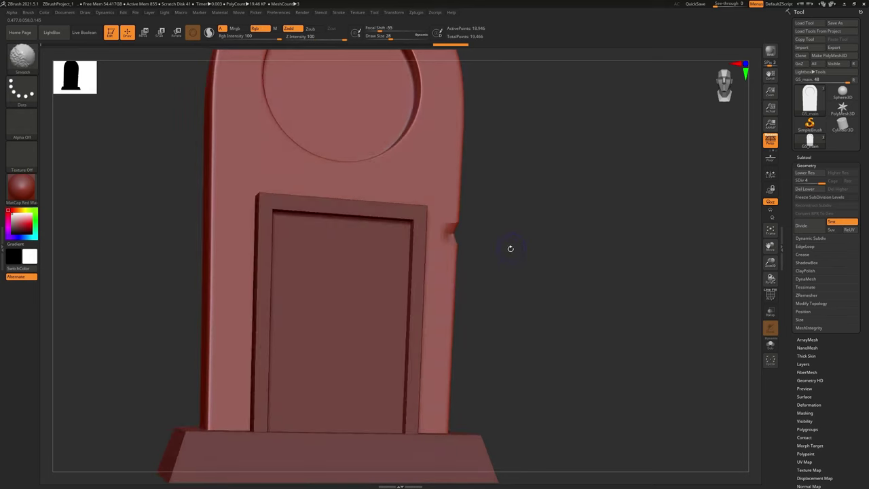
- Select the DamStandard brush and try carving a crack from GS_main's right edge toward the rectangular panel
key("b")
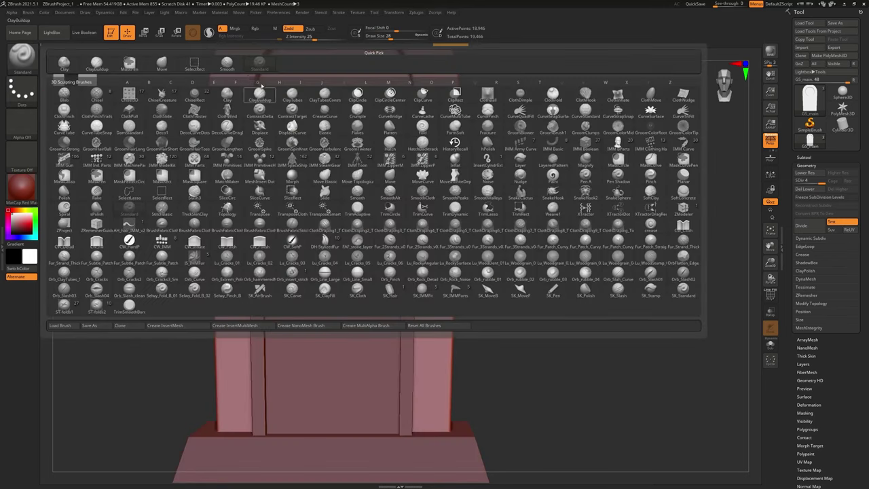
key("d")
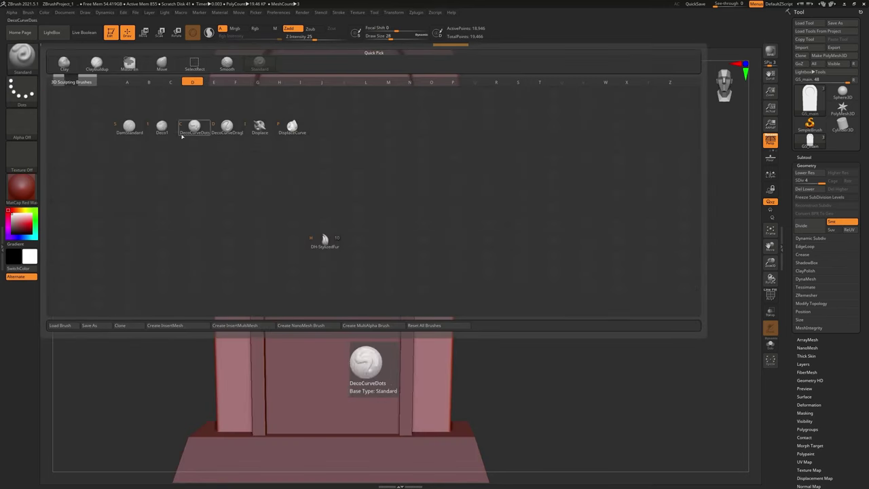
key("s")
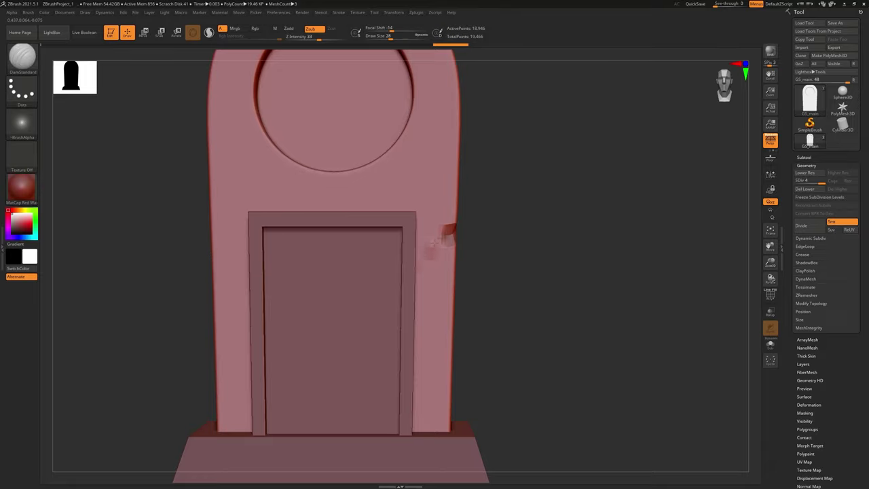
left_click_drag(436, 240, 421, 263)
key("ctrl+z")
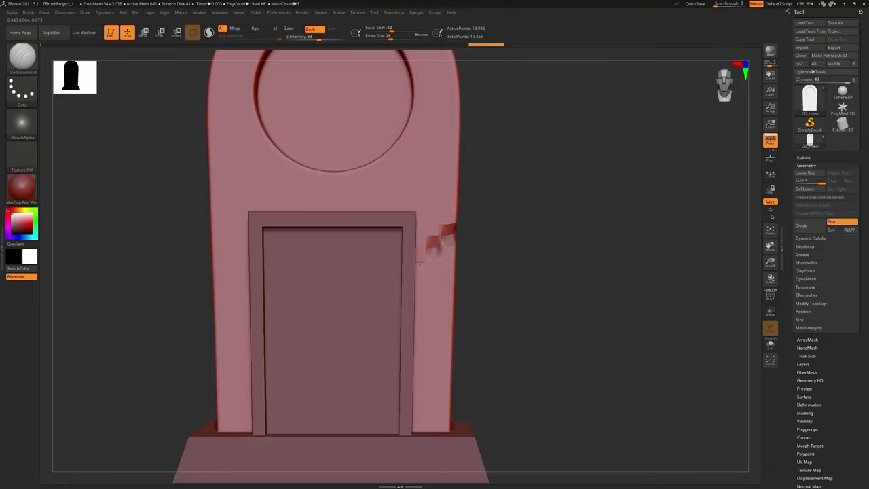
mouse_move(487, 268)
left_mouse_down()
mouse_move(524, 268)
mouse_move(488, 254)
left_mouse_up()
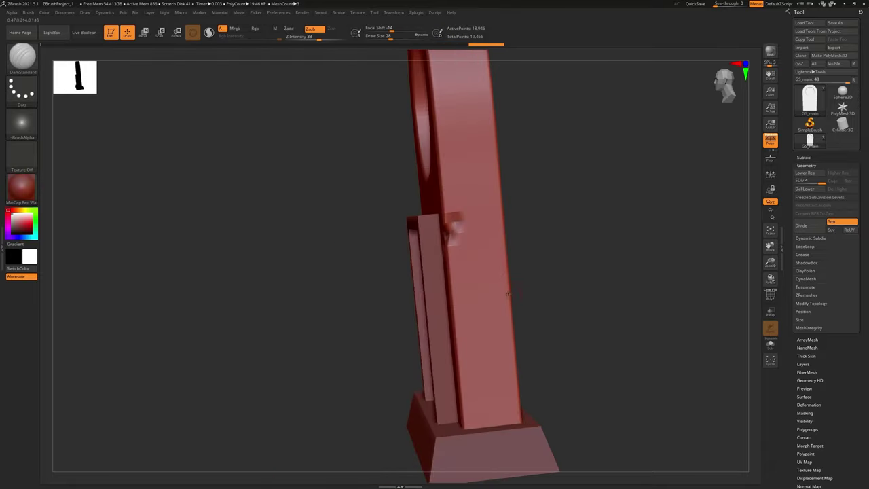
left_click_drag(507, 294, 482, 186)
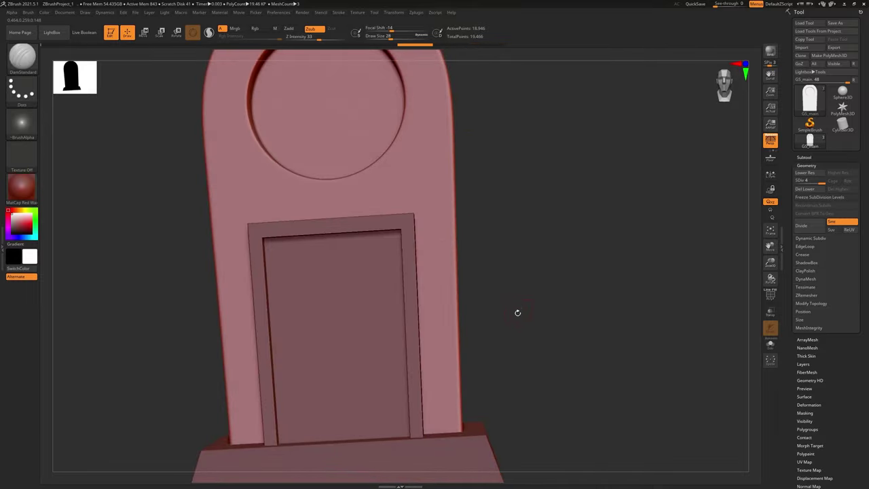
- Divide GS_main once more to subdivision level 5
left_click_drag(517, 312, 587, 271)
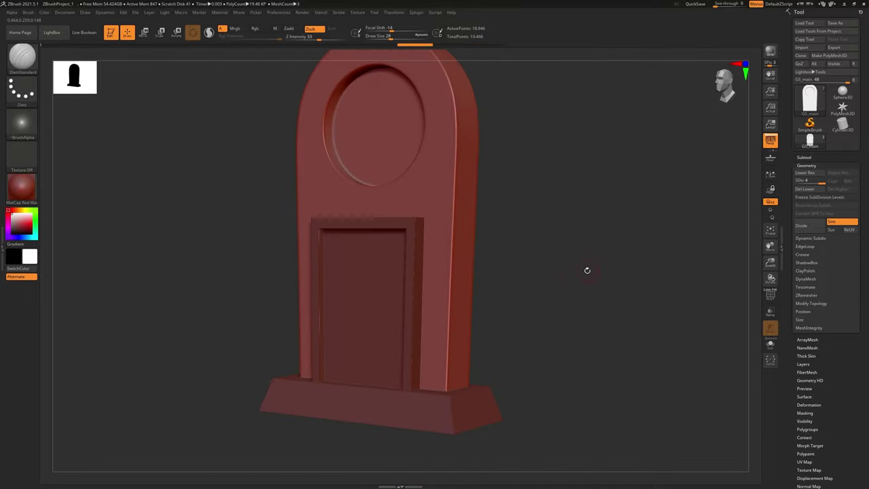
key("ctrl+d")
key("ctrl+f")
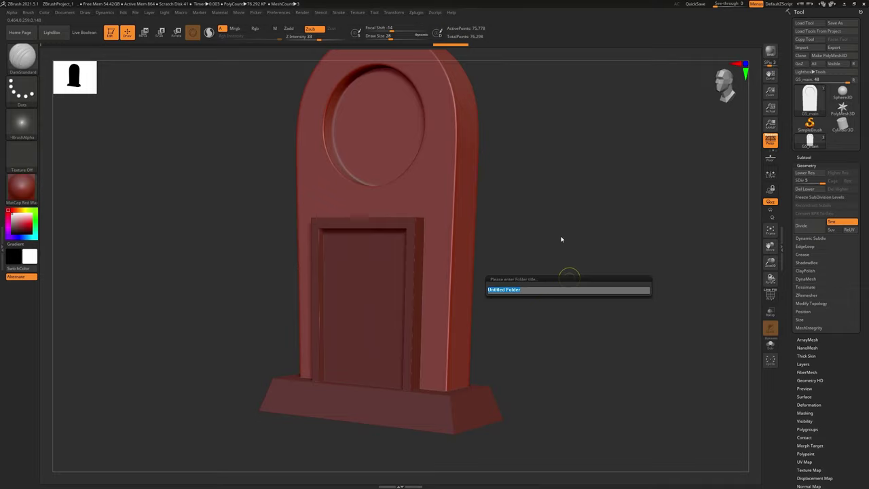
key("Escape")
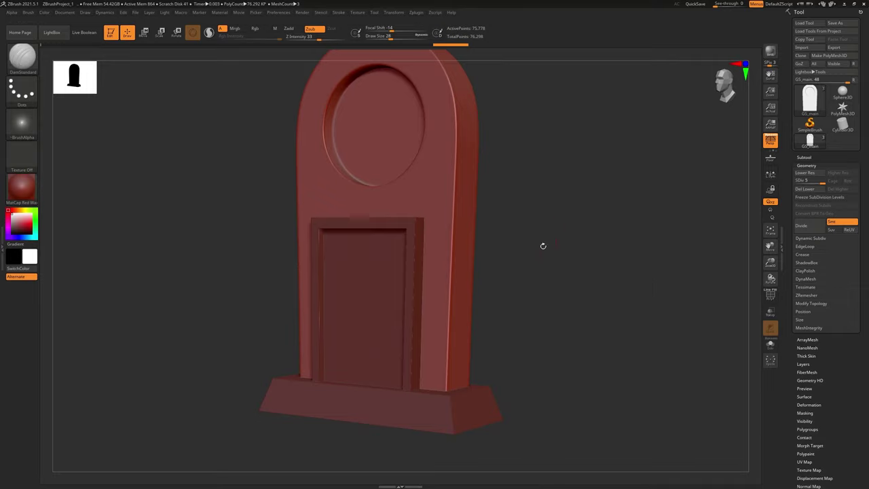
- Carve a DamStandard crack on GS_main's front face, running from the right edge diagonally down toward the rectangular panel
mouse_move(500, 266)
left_mouse_down("alt")
mouse_move(530, 273)
mouse_move(512, 254)
mouse_move(572, 288)
mouse_move(540, 282)
left_mouse_up("alt")
key("space")
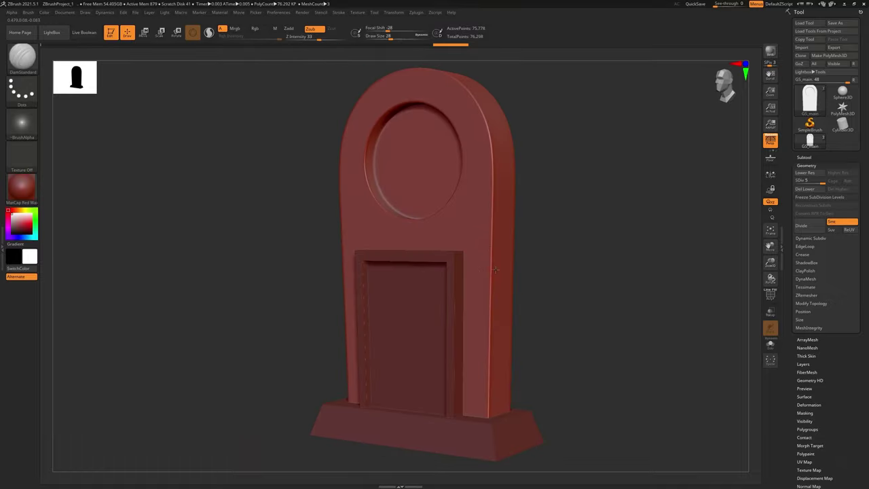
left_click_drag(490, 263, 495, 258)
mouse_move(536, 286)
left_mouse_down()
mouse_move(476, 284)
mouse_move(523, 285)
mouse_move(517, 290)
mouse_move(553, 250)
left_mouse_up()
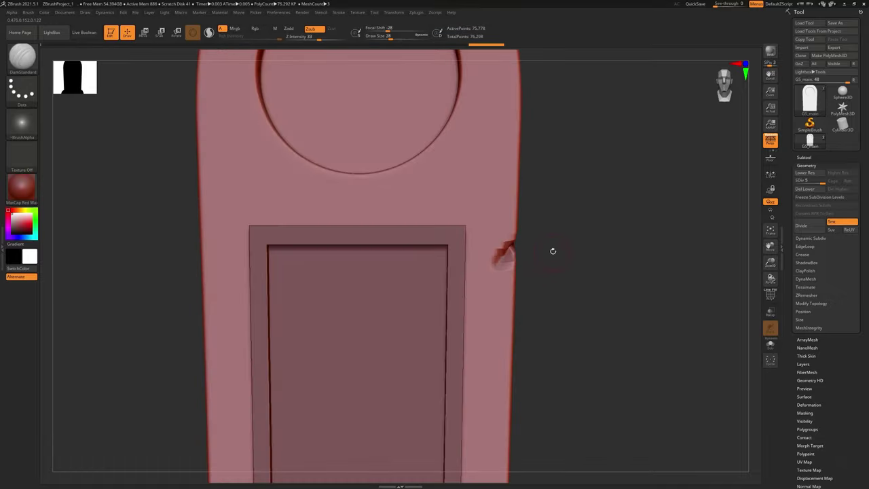
left_click_drag(482, 272, 496, 256)
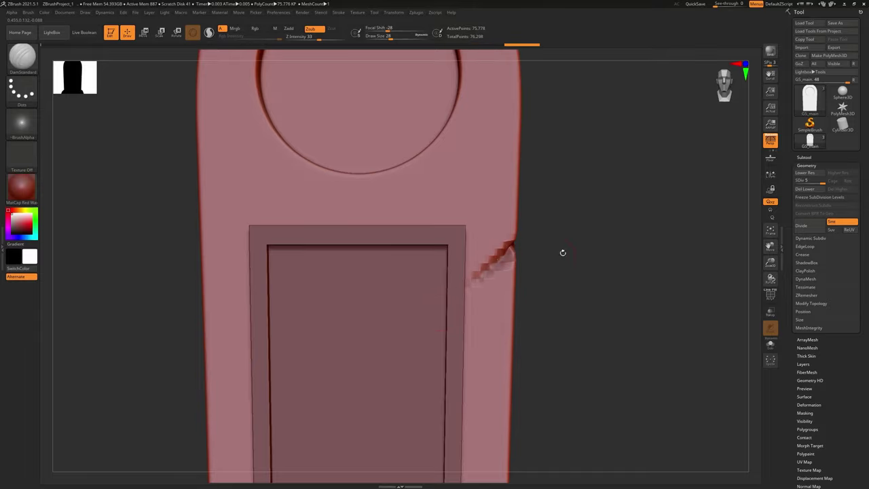
mouse_move(562, 252)
left_mouse_down()
mouse_move(473, 243)
mouse_move(509, 235)
left_mouse_up()
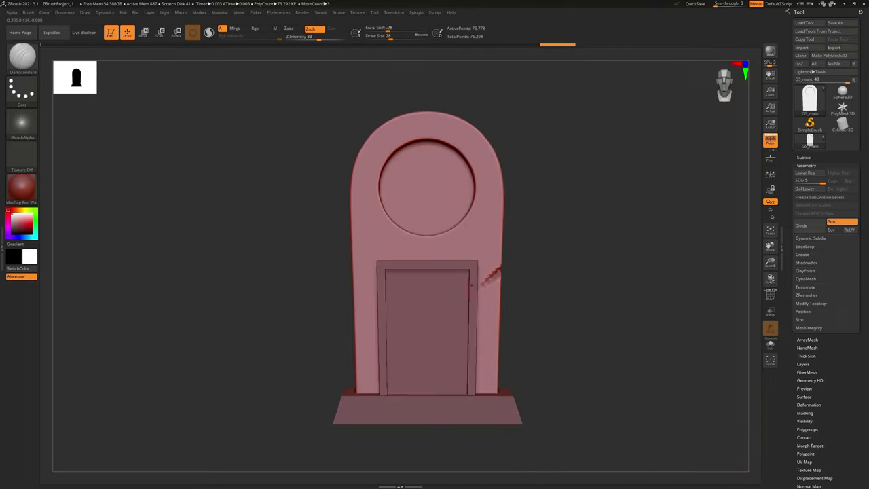
- Continue the crack across GS_main's right side face and extend its front end to the rectangular panel's frame
left_click_drag(535, 335, 522, 380)
left_click_drag(571, 285, 485, 243)
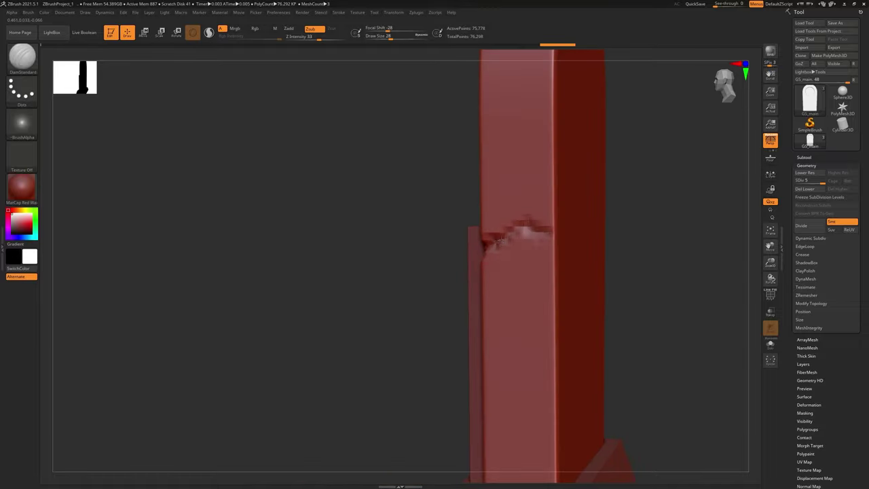
left_click_drag(442, 238, 541, 253)
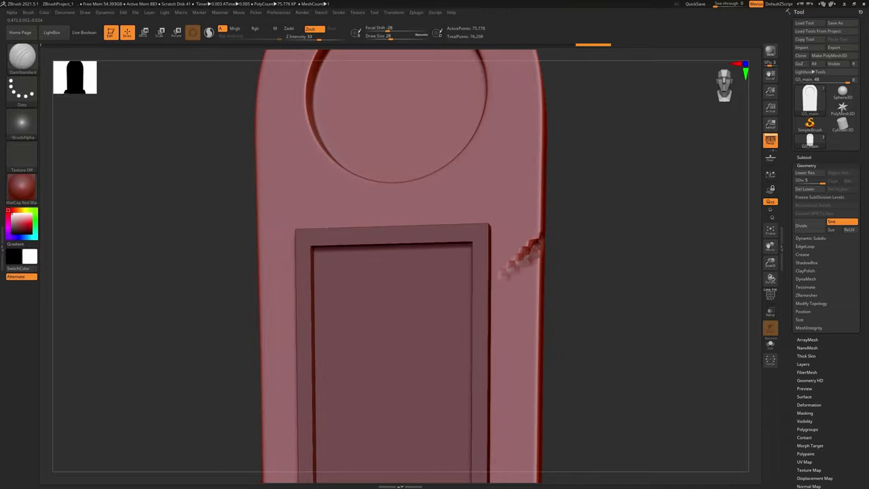
left_click_drag(592, 242, 523, 241)
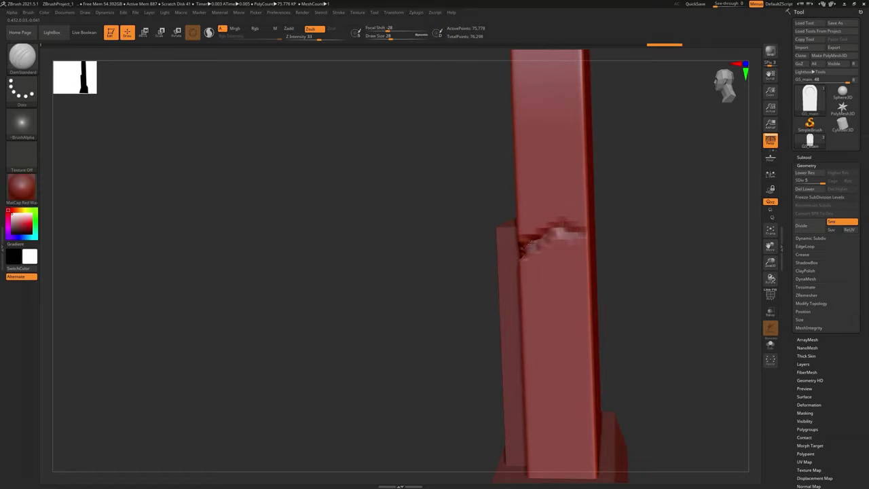
mouse_move(639, 266)
left_mouse_down()
mouse_move(591, 262)
mouse_move(570, 225)
mouse_move(555, 239)
mouse_move(624, 241)
mouse_move(645, 265)
mouse_move(629, 259)
mouse_move(610, 267)
mouse_move(654, 286)
mouse_move(654, 400)
mouse_move(612, 310)
mouse_move(601, 312)
mouse_move(610, 320)
mouse_move(569, 273)
left_mouse_up()
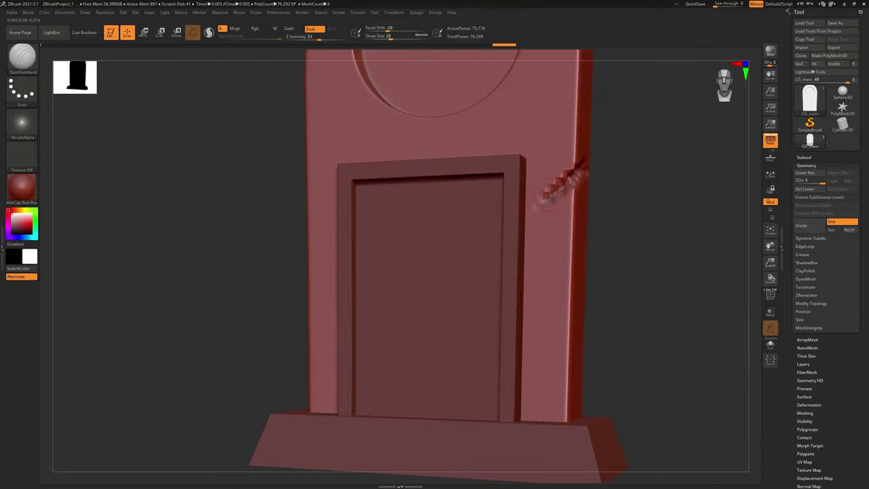
left_click_drag(549, 194, 528, 205)
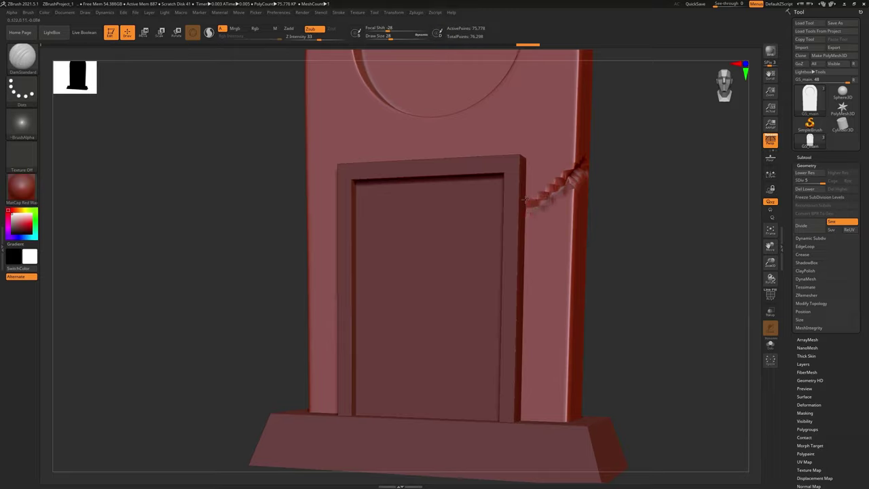
- Make the GS_RIP panel the active subtool and divide it to subdivision level 4
left_click(508, 224, "alt")
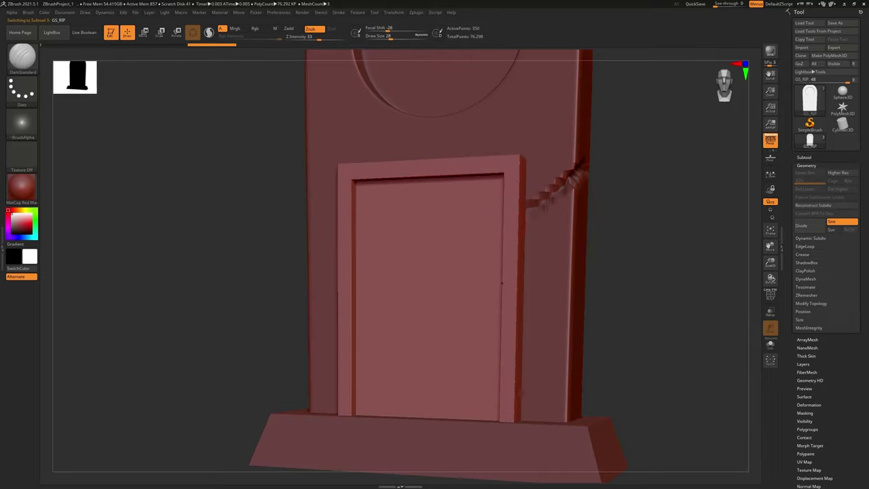
right_click_drag(538, 302, 543, 326)
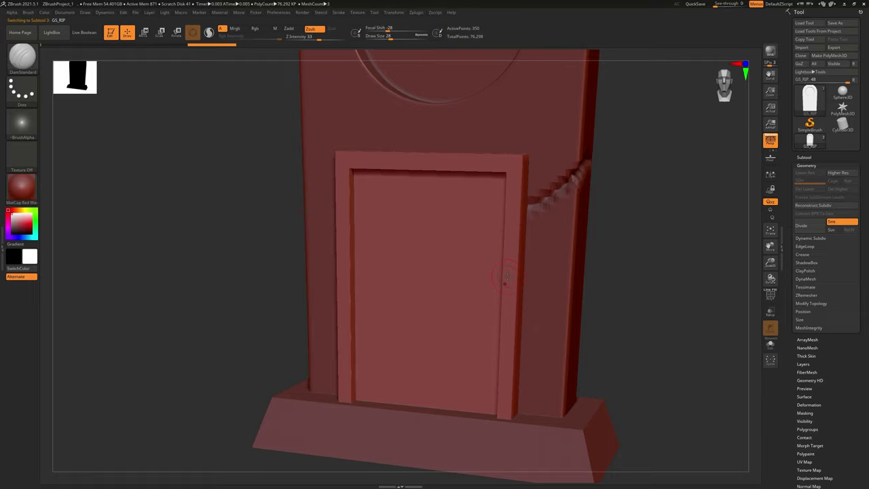
key("ctrl+d")
key("ctrl+d")
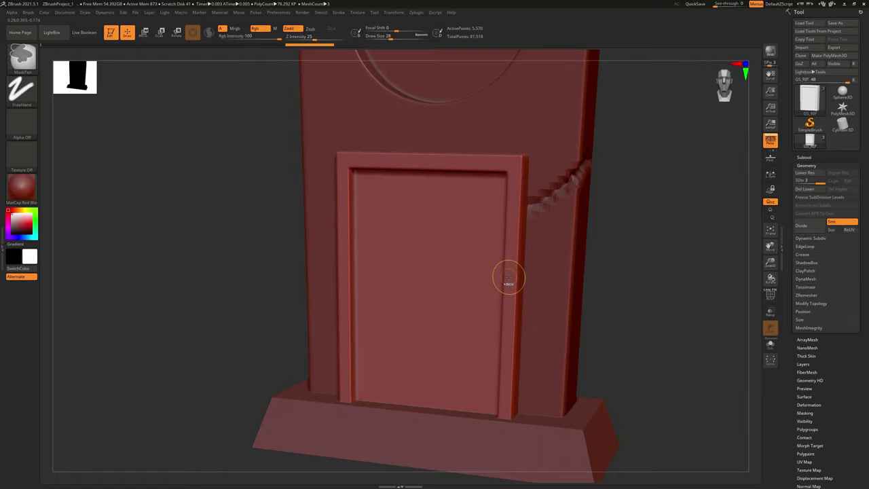
key("ctrl+d")
- Continue the crack across GS_RIP's right frame and onto the inner panel surface
mouse_move(508, 273)
right_mouse_down()
mouse_move(483, 259)
mouse_move(518, 218)
mouse_move(510, 205)
mouse_move(520, 207)
mouse_move(517, 228)
mouse_move(501, 209)
right_mouse_up()
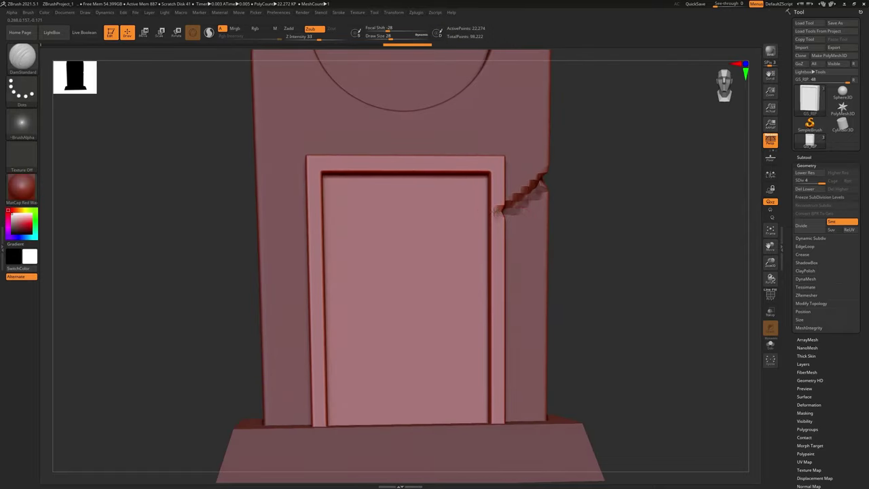
left_click_drag(497, 211, 484, 209)
left_click_drag(491, 211, 467, 220)
left_click_drag(568, 303, 533, 305)
right_click_drag(533, 305, 586, 294, "ctrl")
left_click_drag(586, 294, 568, 286)
- Switch back to GS_main and carve a small crack at the circular recess's lower-left rim
right_click_drag(569, 287, 567, 354)
right_click_drag(582, 224, 617, 320, "alt")
left_click_drag(413, 219, 417, 219)
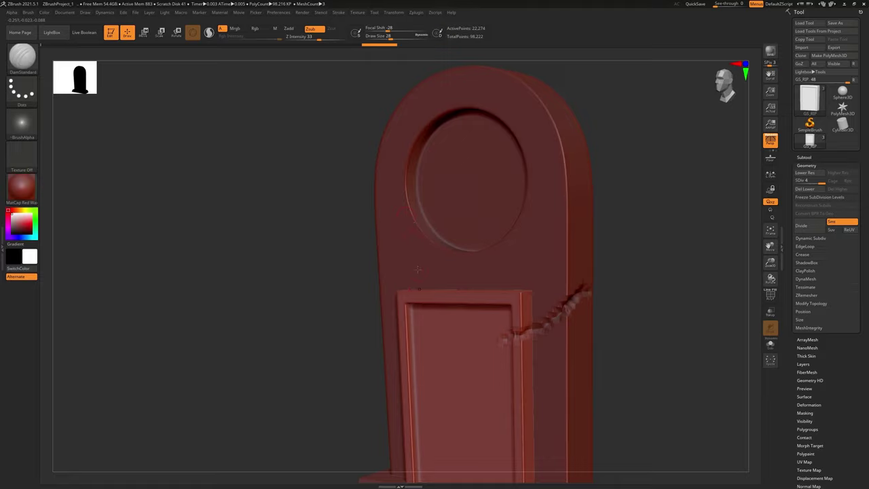
left_click(384, 224, "alt")
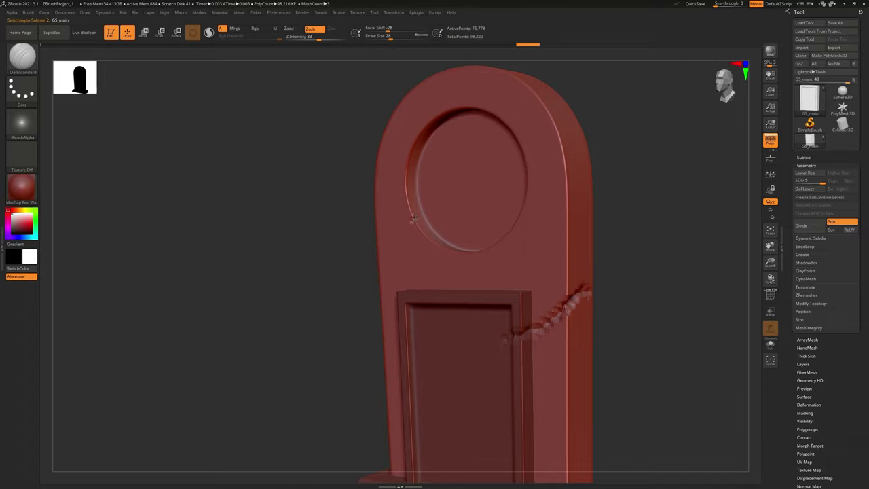
left_click_drag(411, 220, 408, 222)
mouse_move(409, 222)
right_mouse_down()
mouse_move(446, 260)
mouse_move(425, 256)
mouse_move(408, 224)
mouse_move(397, 226)
right_mouse_up()
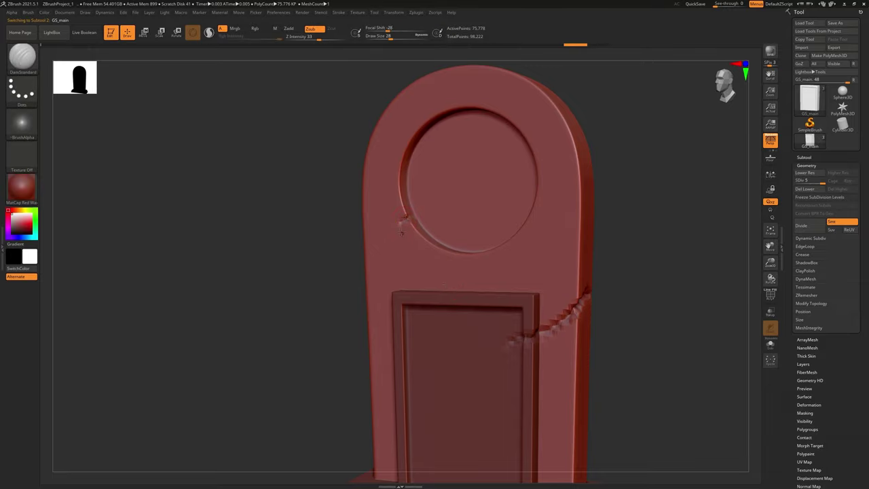
- Carve a small notch into GS_main's left edge, a short way above the base
right_click_drag(407, 414, 410, 302, "ctrl")
right_click_drag(410, 302, 411, 323)
left_click_drag(411, 324, 372, 242)
right_click_drag(374, 241, 404, 323, "ctrl")
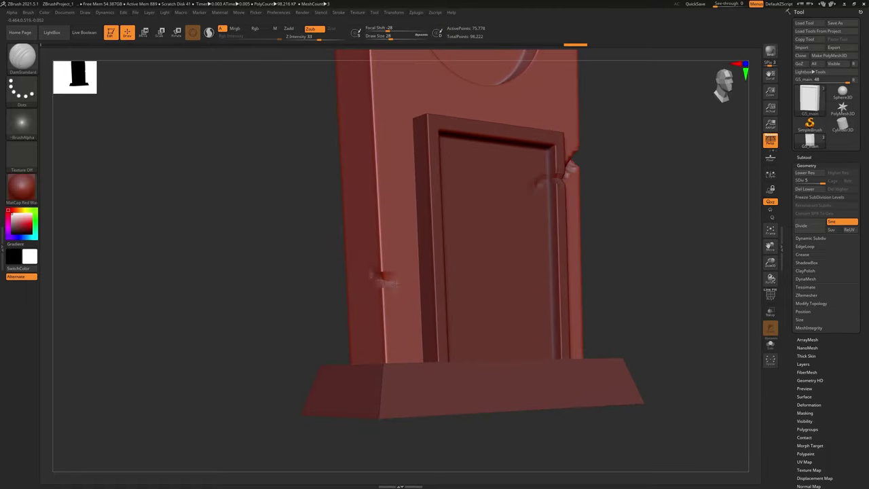
left_click(425, 317)
right_click_drag(424, 318, 387, 286)
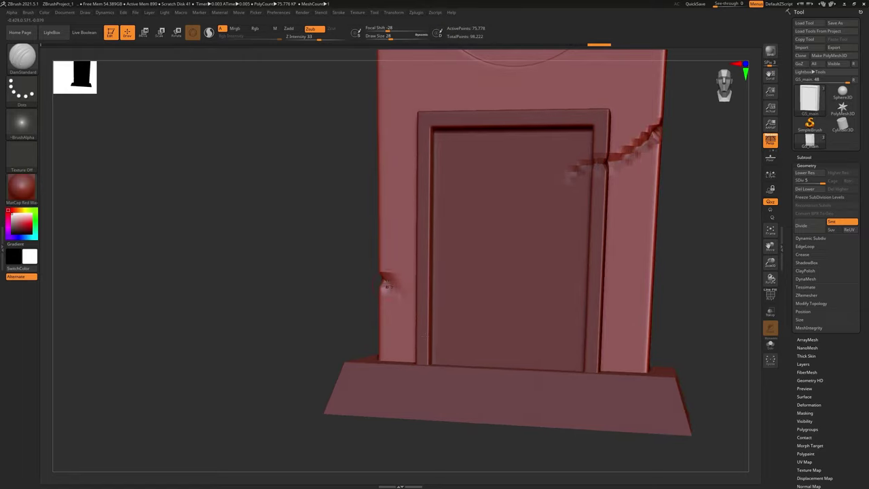
- Carve a short chip into the front edge of GS_main's rounded top, on its right-hand curve
left_click_drag(432, 340, 511, 263)
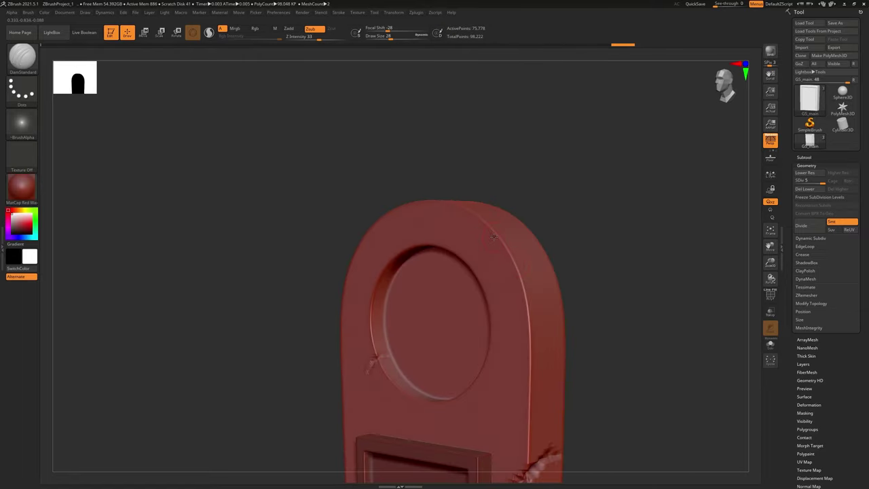
left_click_drag(488, 224, 495, 234)
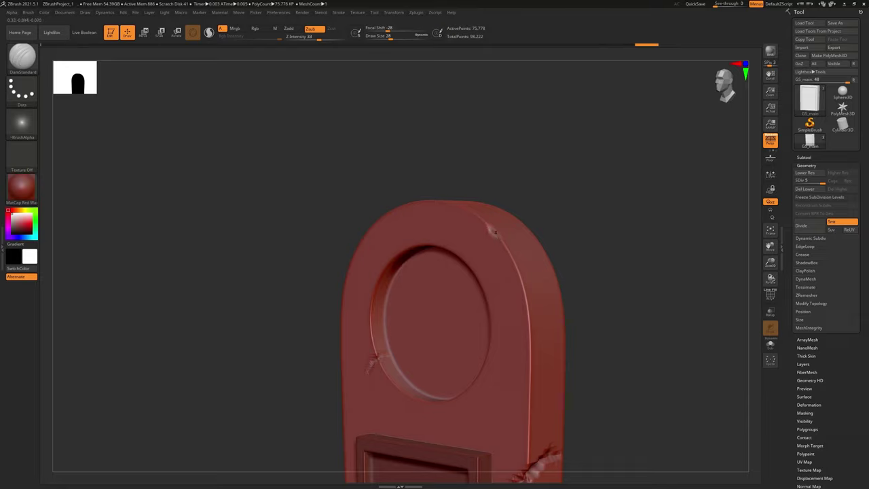
right_click_drag(510, 229, 497, 235)
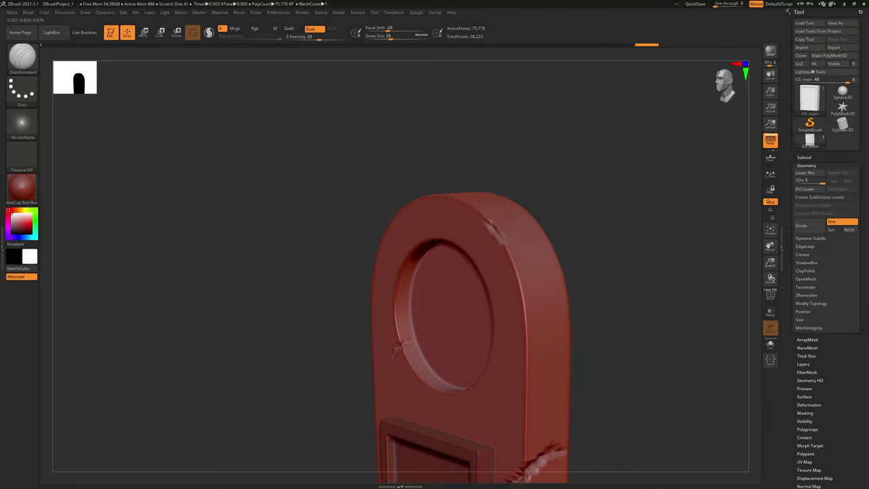
left_click_drag(503, 242, 506, 247)
right_click_drag(548, 273, 547, 211, "ctrl")
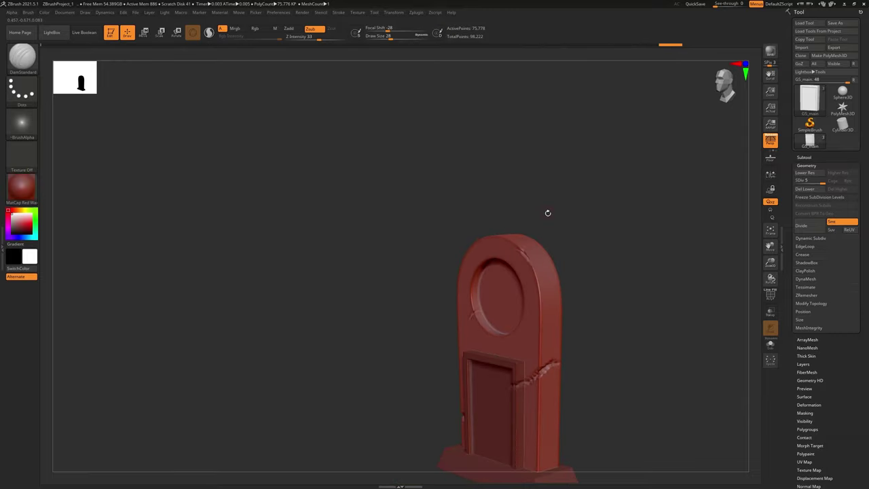
- Make GS_Base the active subtool and divide it to subdivision level 5
right_click_drag(599, 317, 535, 196, "alt")
right_click_drag(558, 271, 573, 264)
right_click_drag(556, 407, 565, 324, "alt")
left_click_drag(567, 357, 531, 313, "alt")
left_click(531, 312, "alt")
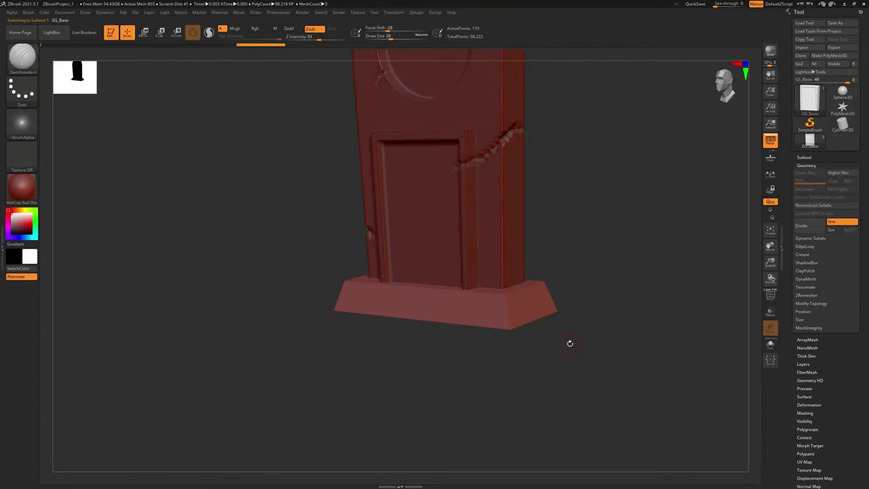
key("ctrl+d")
key("ctrl+d")
key("b")
key("d")
key("s")
key("ctrl+d")
key("ctrl+d")
- Select the hPolish brush and flatten GS_Base's upper front-right corner into a worn facet
left_click_drag(569, 343, 523, 316)
key("b")
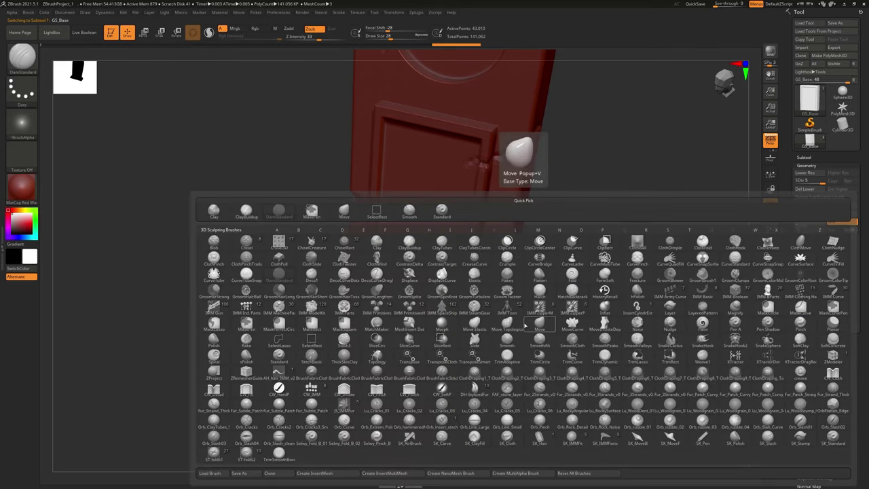
key("h")
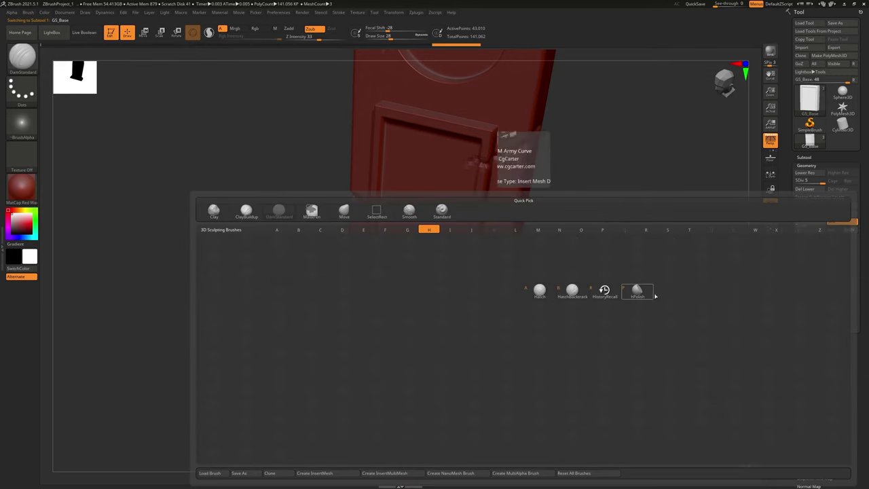
key("p")
right_click_drag(500, 321, 517, 290, "ctrl")
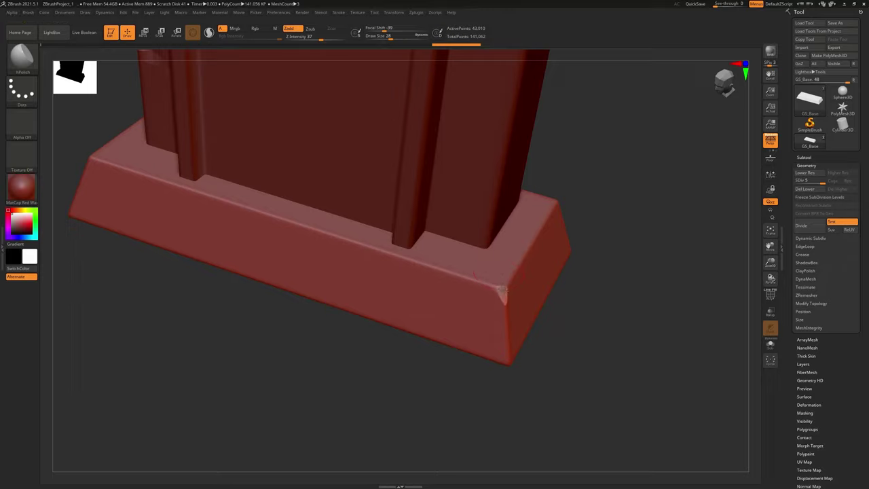
mouse_move(503, 289)
left_mouse_down()
mouse_move(491, 302)
mouse_move(487, 284)
mouse_move(504, 293)
mouse_move(507, 327)
left_mouse_up()
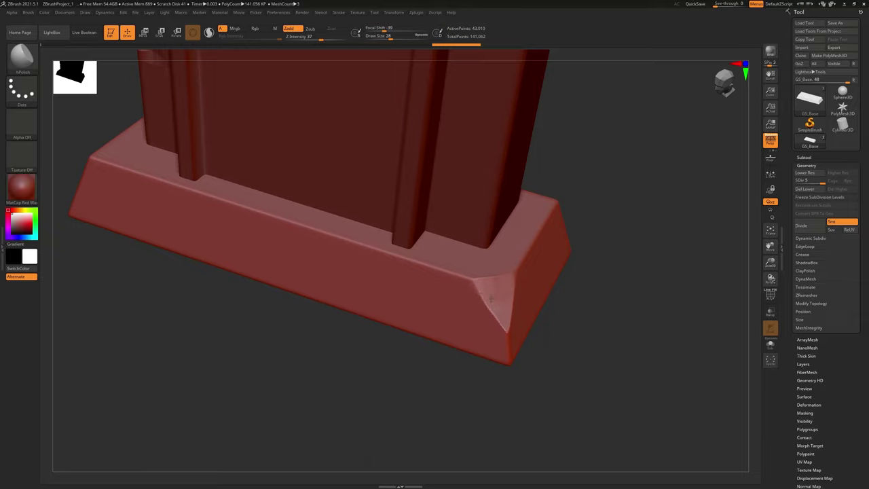
left_click_drag(537, 374, 397, 307)
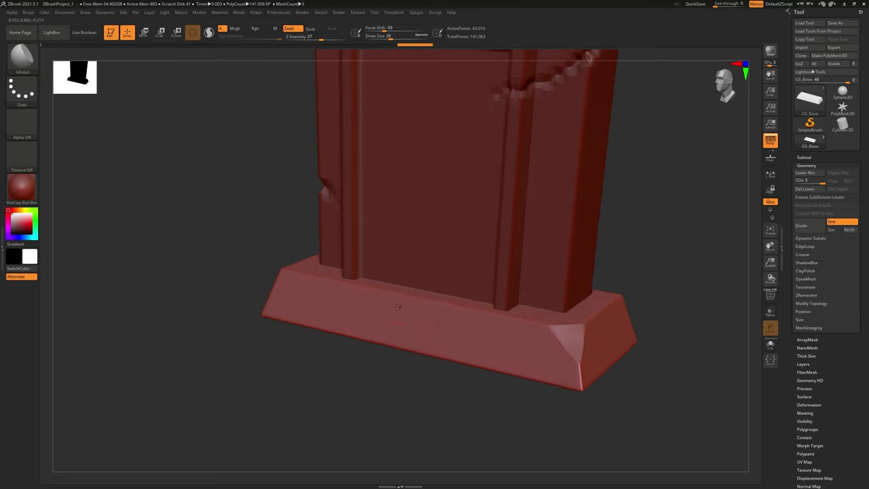
right_click_drag(397, 307, 329, 310)
right_click(342, 369)
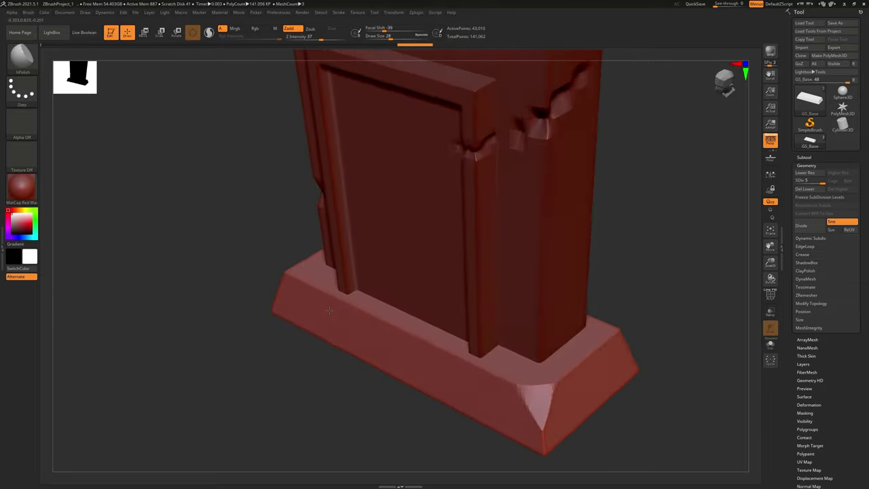
left_click_drag(329, 310, 335, 300)
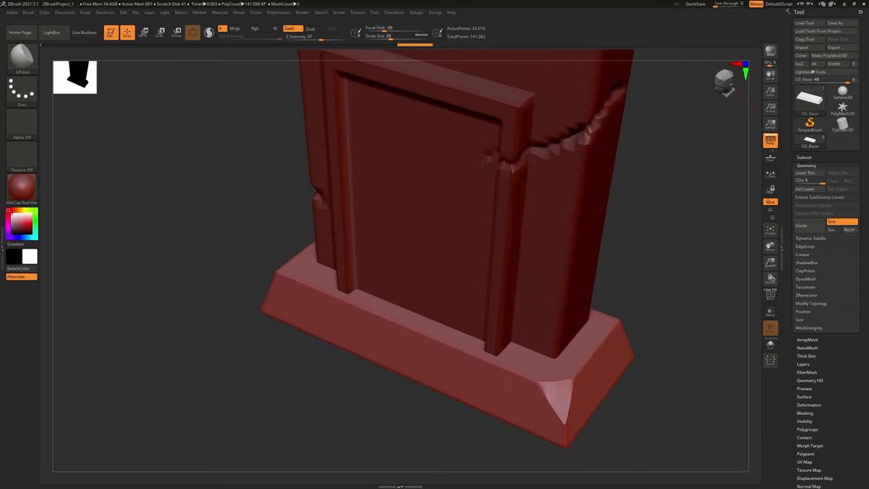
- Switch to the Ref_Scene image in Windows Photo Viewer, narrow its window around the green RIP gravestone, and move it off the canvas
key("alt+Tab")
left_click_drag(314, 36, 331, 46)
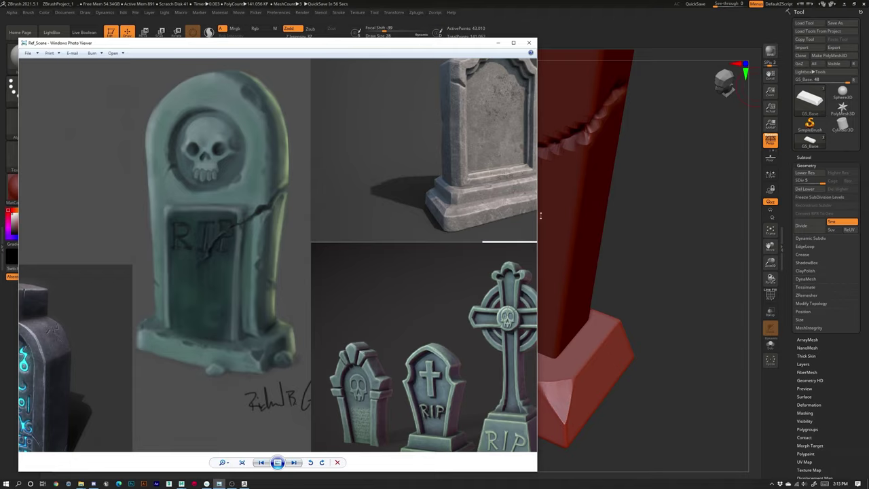
left_click_drag(536, 214, 295, 231)
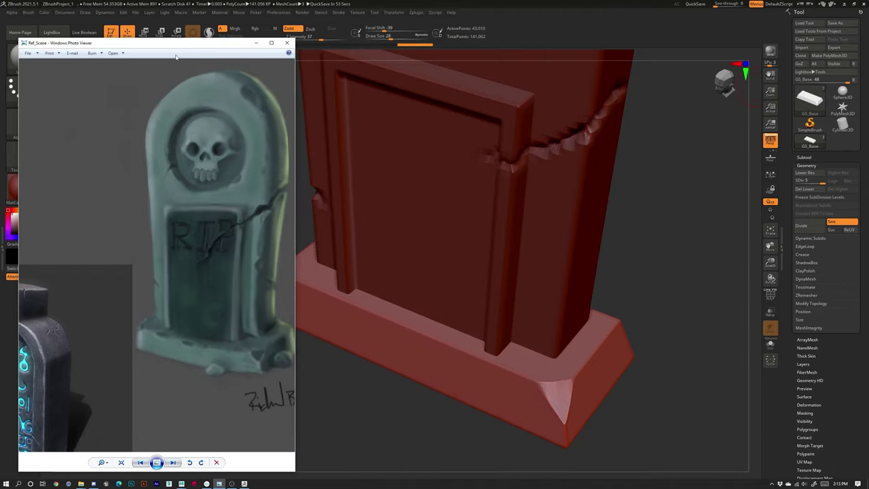
left_click_drag(179, 44, 868, 101)
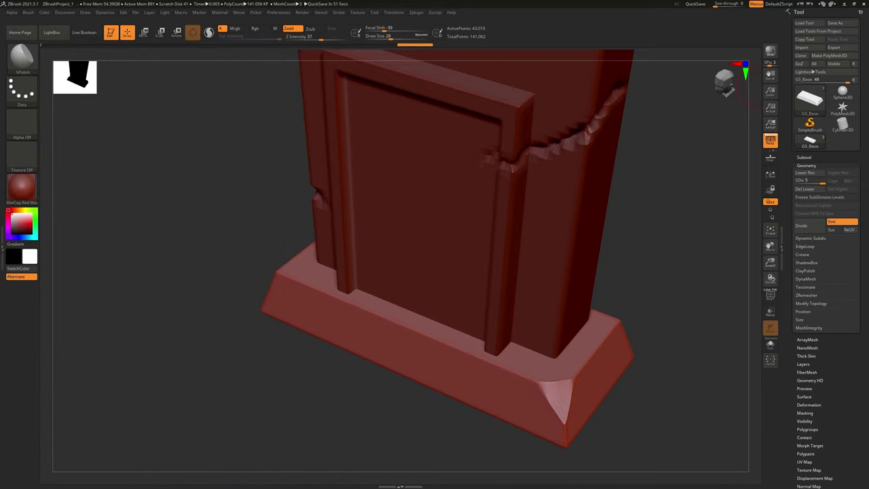
- Flatten small worn chips along GS_Base's upper front edge, using hPolish at draw size 16
mouse_move(659, 300)
left_mouse_down()
mouse_move(637, 268)
mouse_move(652, 258)
mouse_move(675, 306)
left_mouse_up()
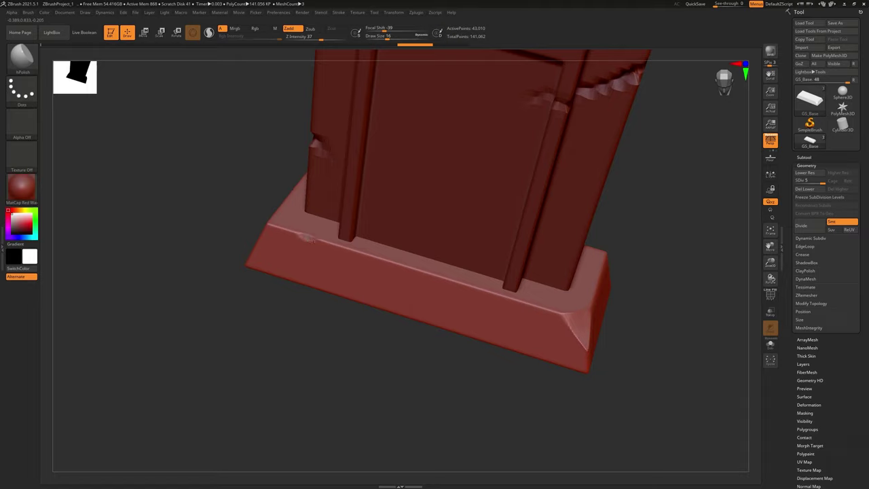
left_click_drag(314, 240, 318, 241)
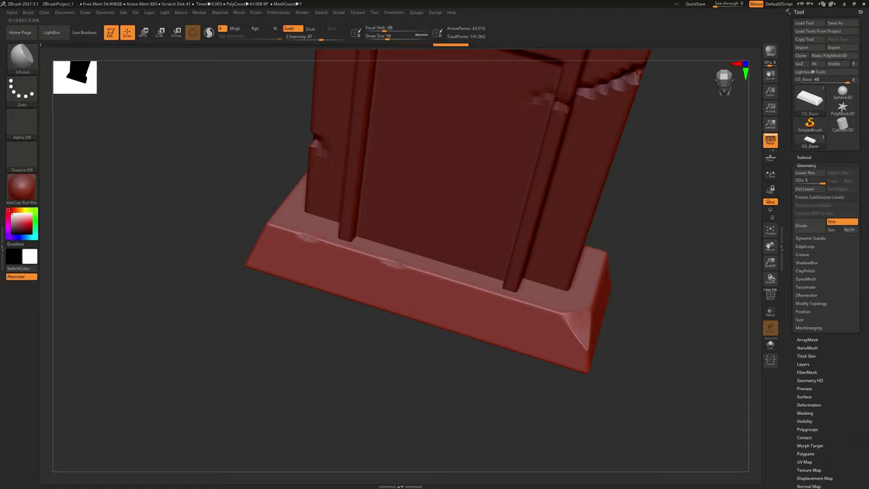
left_click_drag(399, 268, 404, 268)
mouse_move(487, 347)
left_mouse_down("alt")
mouse_move(496, 254)
mouse_move(489, 305)
left_mouse_up("alt")
left_click_drag(489, 335, 503, 292)
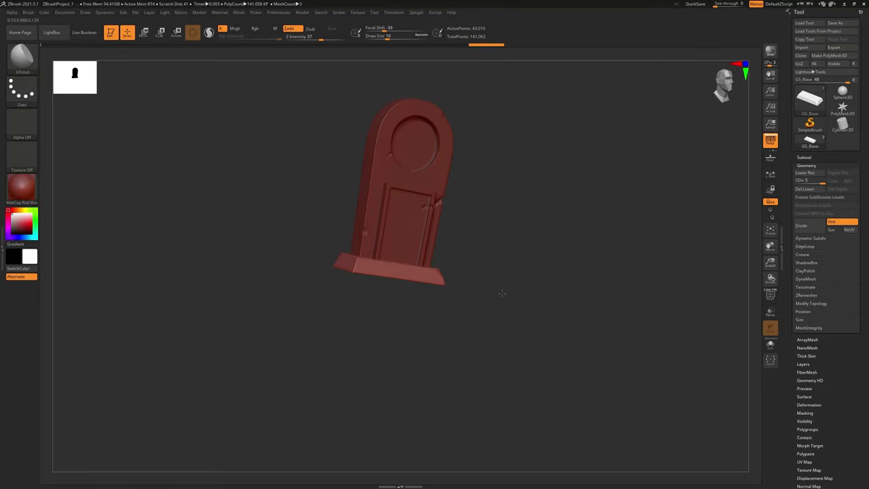
left_click_drag(371, 289, 366, 354, "alt")
left_click_drag(170, 245, 249, 254)
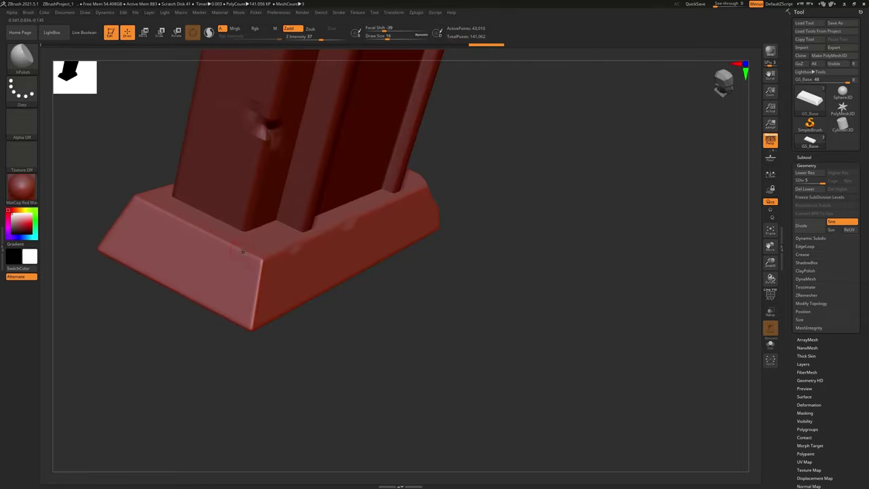
- Make GS_main the active subtool, then flatten and smooth the chip on the right-hand curve of its rounded top
left_click_drag(494, 224, 415, 389)
right_click_drag(449, 136, 415, 381, "alt")
right_click_drag(555, 150, 495, 267, "alt")
left_click_drag(495, 269, 440, 218)
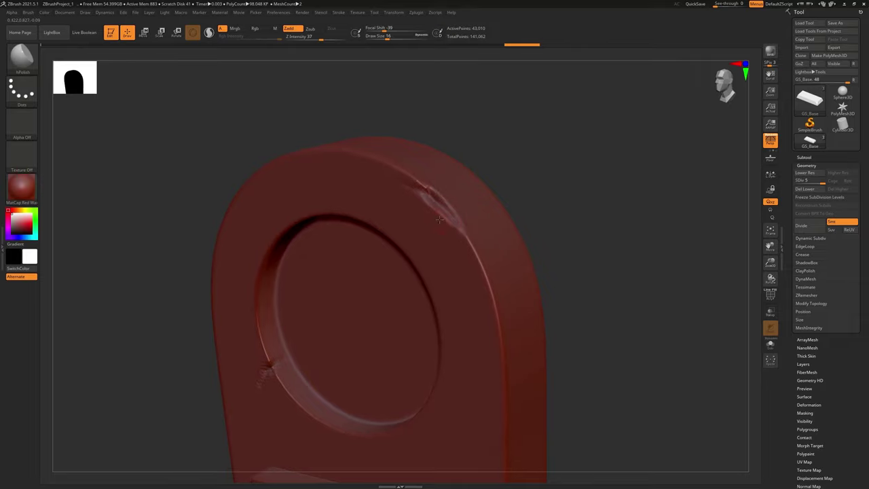
left_click(467, 279, "alt")
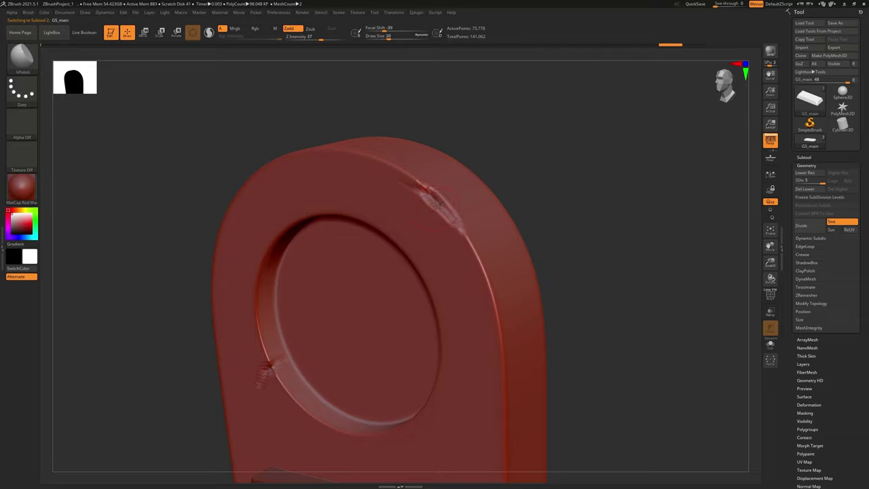
mouse_move(436, 207)
left_mouse_down()
mouse_move(425, 192)
mouse_move(429, 200)
left_mouse_up()
left_click_drag(570, 265, 570, 293)
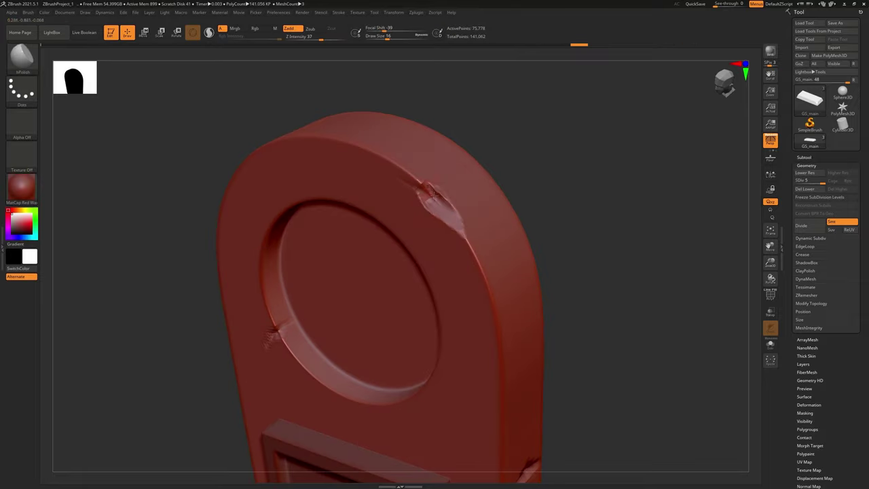
mouse_move(436, 204)
left_mouse_down("shift")
mouse_move(429, 194)
mouse_move(442, 204)
left_mouse_up("shift")
mouse_move(528, 225)
left_mouse_down("alt")
mouse_move(528, 216)
mouse_move(575, 235)
mouse_move(562, 222)
left_mouse_up("alt")
mouse_move(562, 222)
right_mouse_down()
mouse_move(553, 237)
mouse_move(570, 260)
mouse_move(565, 282)
right_mouse_up()
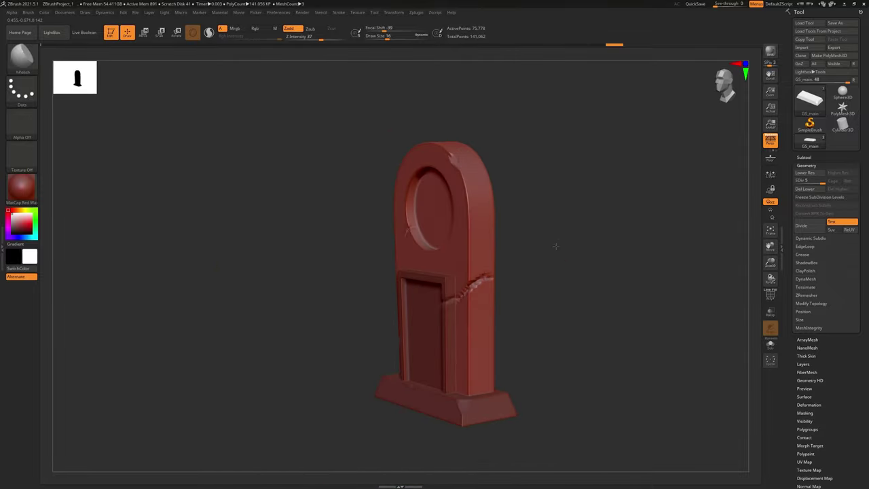
- Flatten a small chip into the lower-right rim of GS_main's circular recess with hPolish
right_click_drag(556, 246, 450, 280)
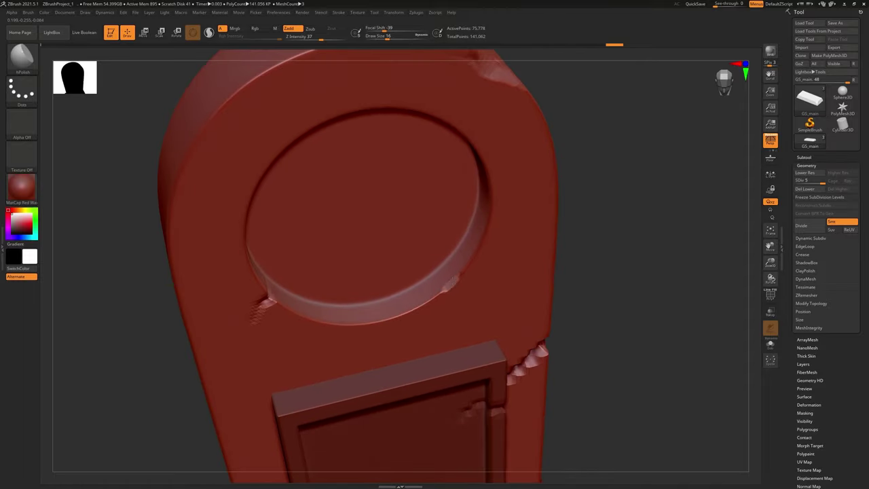
left_click_drag(455, 284, 438, 295)
mouse_move(440, 293)
right_mouse_down("ctrl")
mouse_move(574, 296)
mouse_move(582, 250)
right_mouse_up("ctrl")
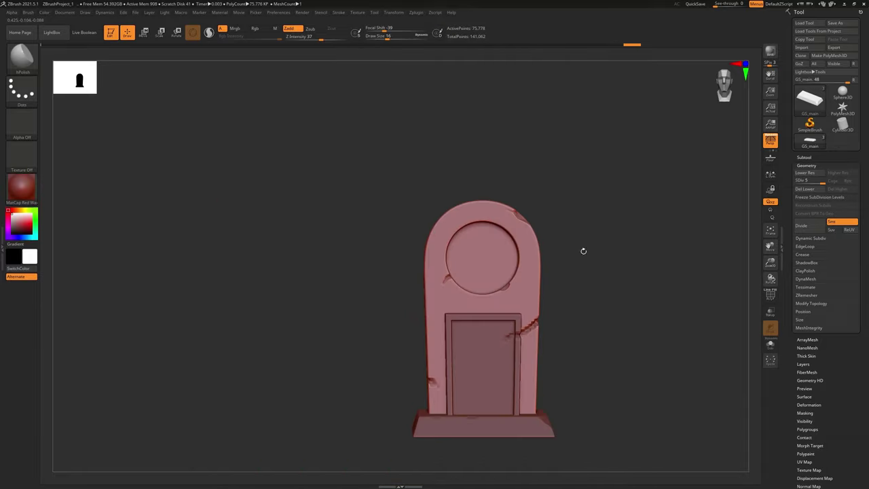
- Wear a narrow chip into GS_main's right front edge, a short way below the diagonal crack
mouse_move(608, 347)
right_mouse_down("alt")
mouse_move(527, 300)
mouse_move(561, 324)
mouse_move(536, 305)
mouse_move(543, 305)
mouse_move(553, 384)
mouse_move(506, 235)
mouse_move(526, 282)
mouse_move(474, 249)
right_mouse_up("alt")
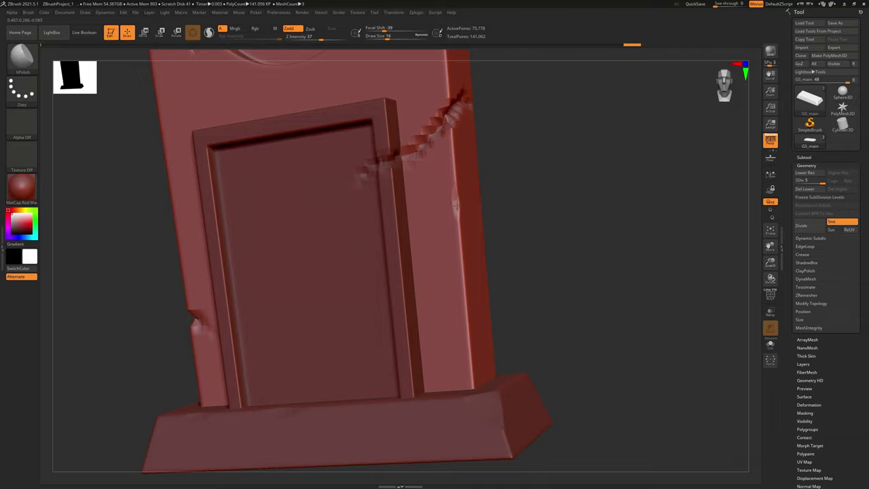
left_click_drag(459, 192, 459, 197)
mouse_move(531, 277)
right_mouse_down("shift")
mouse_move(552, 276)
mouse_move(526, 291)
mouse_move(510, 254)
mouse_move(514, 275)
right_mouse_up("shift")
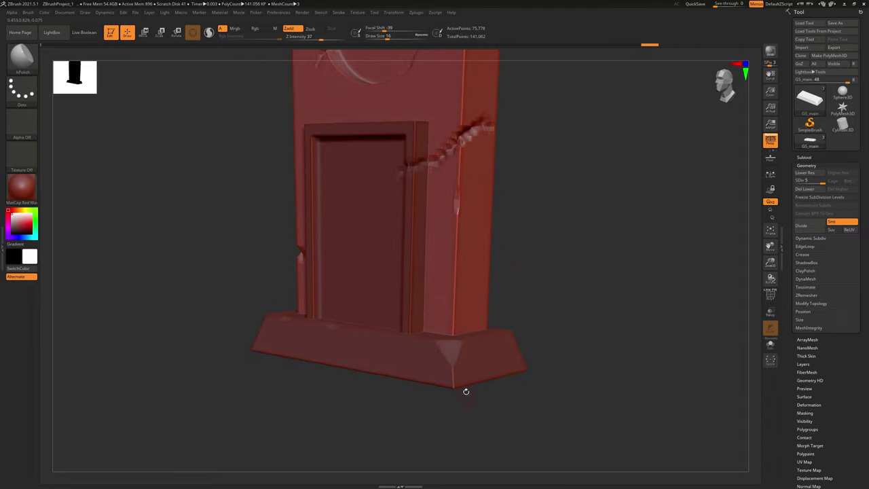
right_click_drag(465, 392, 539, 296)
right_click_drag(548, 254, 540, 364, "alt")
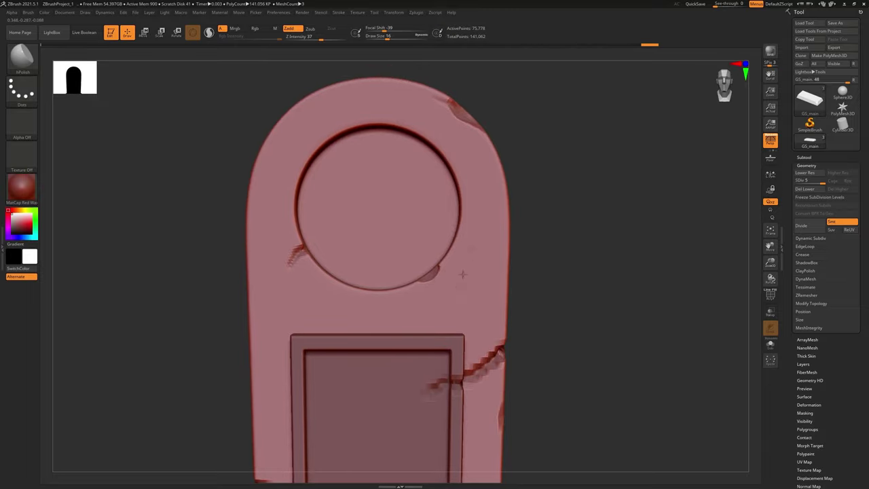
left_click_drag(542, 295, 547, 330)
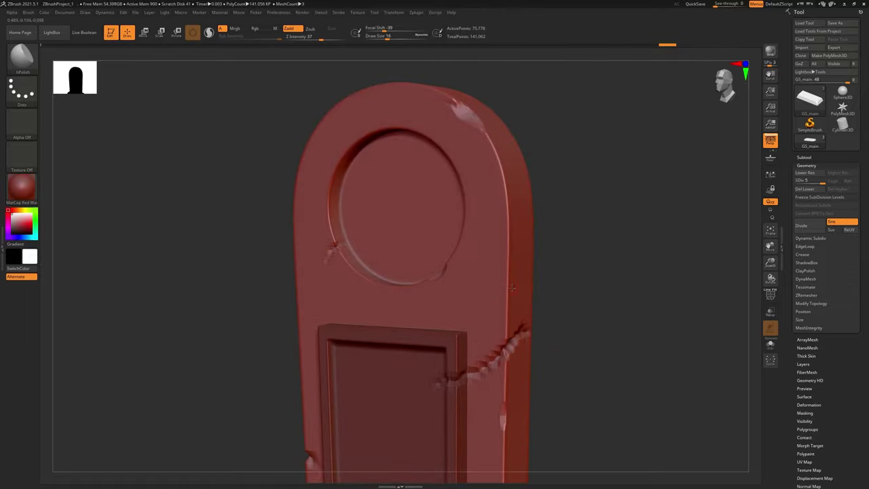
- Divide GS_main to subdivision level 6
key("ctrl+d")
right_click_drag(437, 304, 412, 278, "ctrl")
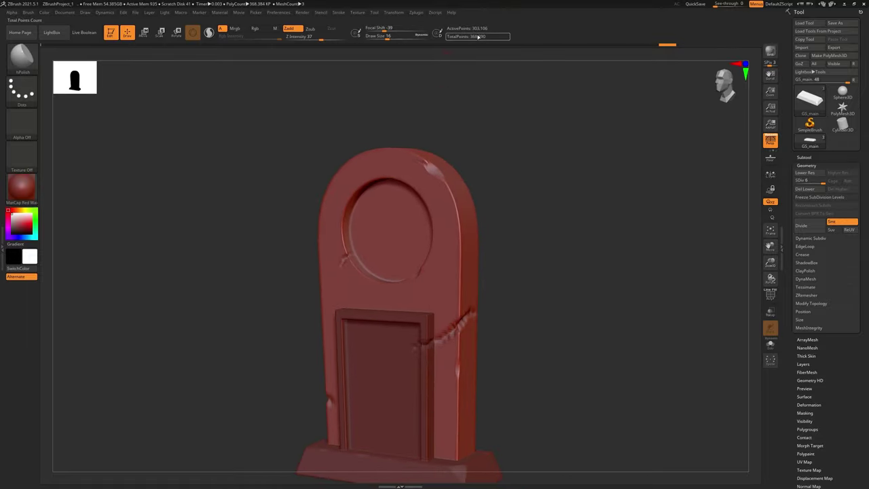
scroll(460, 294, "up", 3)
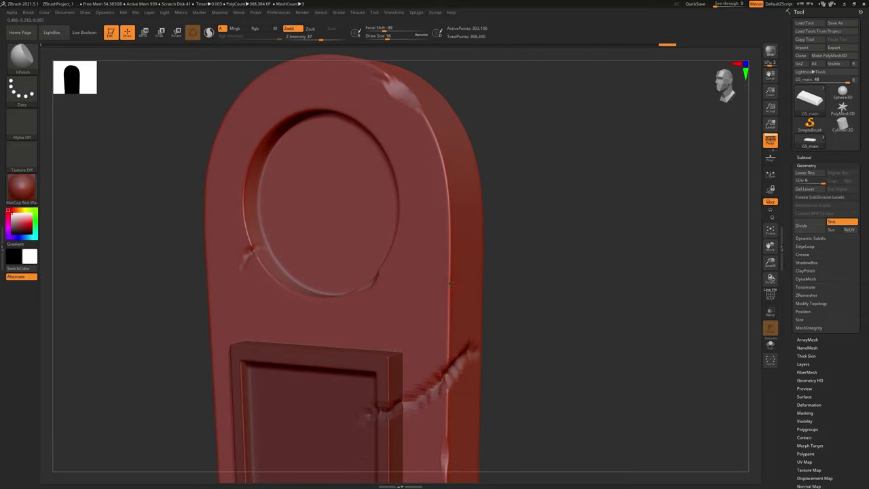
- Refine and smooth the chip on the rounded top's right-hand curve, softening its upper end
right_click_drag(454, 189, 481, 322, "alt")
right_click_drag(461, 219, 435, 247)
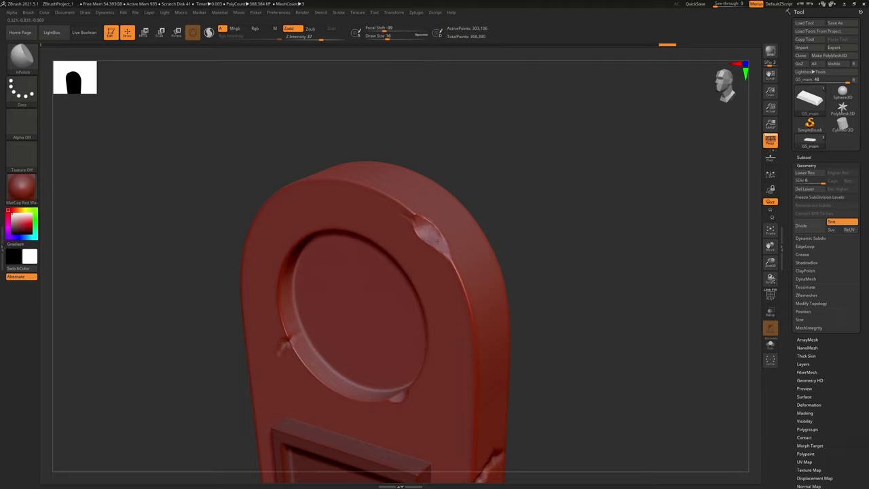
key("shift")
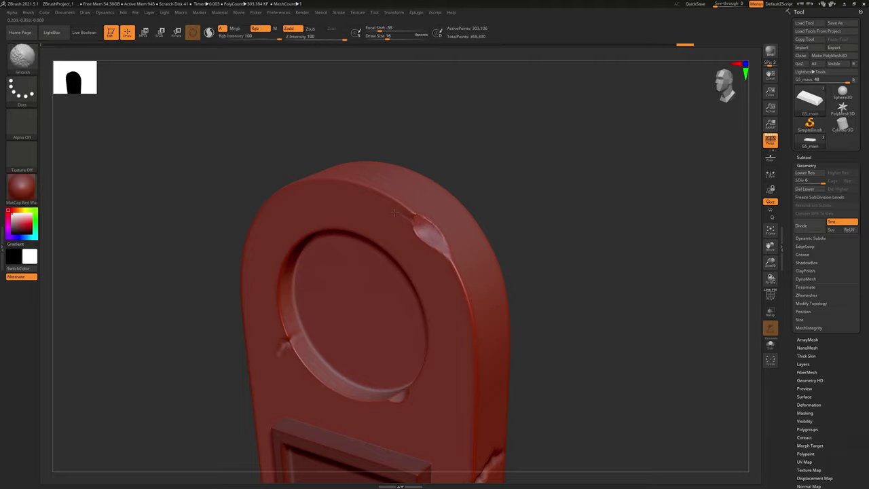
left_click_drag(410, 231, 419, 222, "shift")
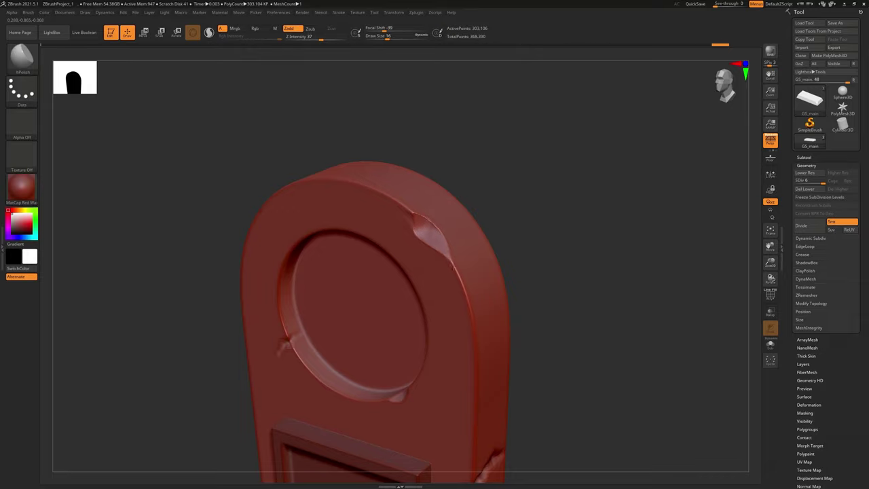
- Flatten the lower lip of GS_main's diagonal crack and wear the right front edge just below it into a facet
right_click_drag(452, 267, 536, 249, "shift")
right_click_drag(536, 248, 382, 161)
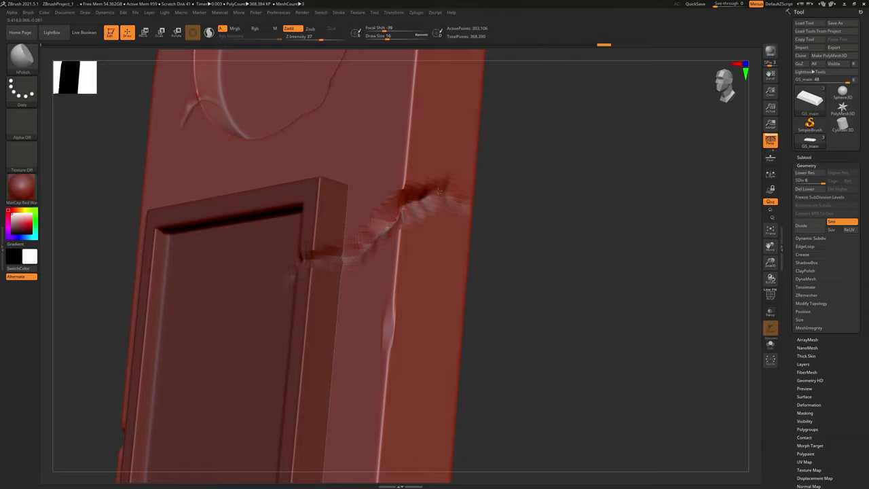
right_click_drag(435, 186, 436, 274, "shift")
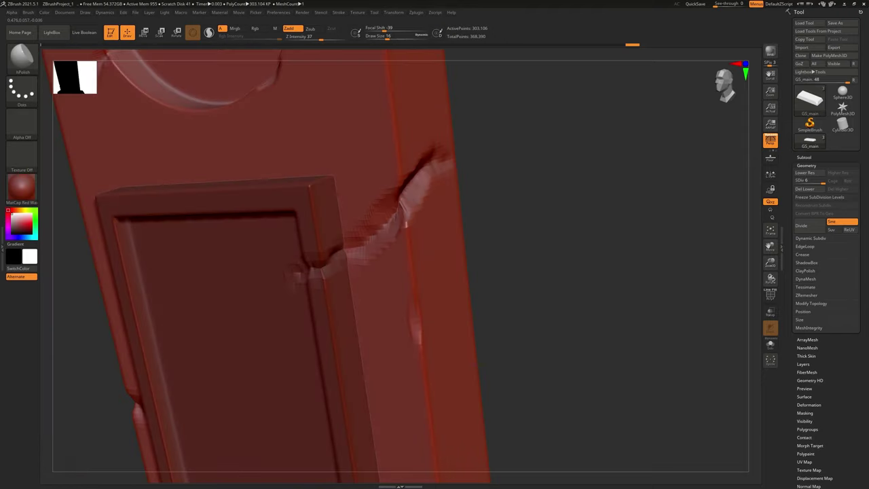
left_click_drag(476, 177, 403, 169)
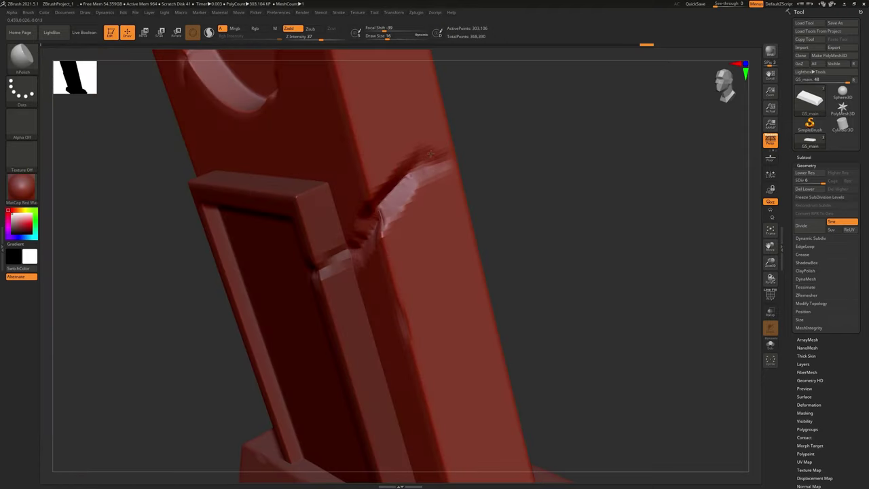
right_click_drag(401, 204, 451, 211)
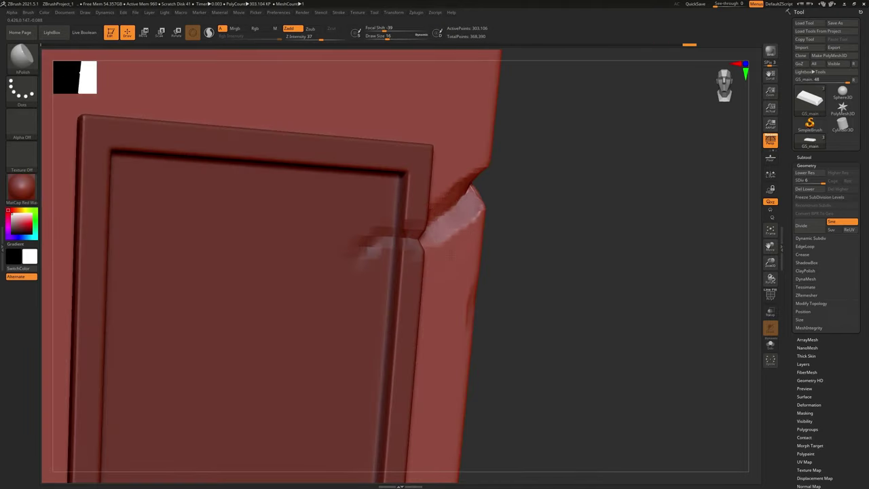
left_click_drag(539, 262, 512, 284)
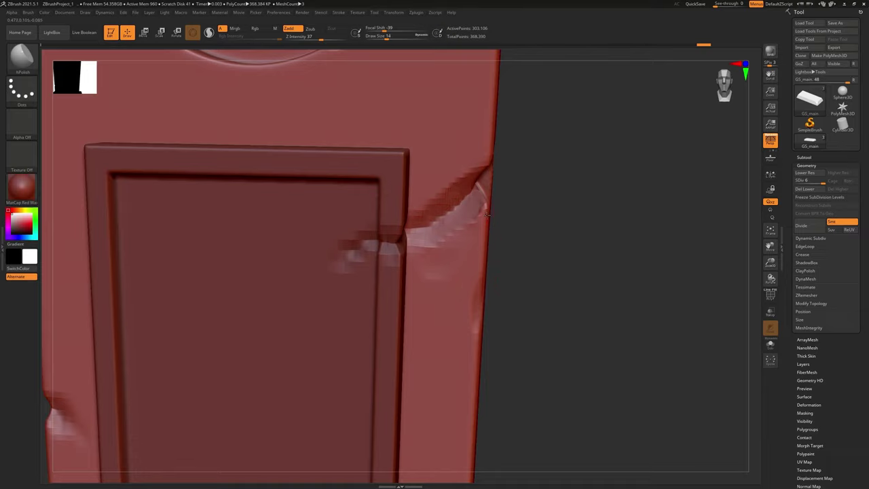
mouse_move(496, 225)
left_mouse_down()
mouse_move(481, 215)
mouse_move(485, 200)
mouse_move(482, 214)
left_mouse_up()
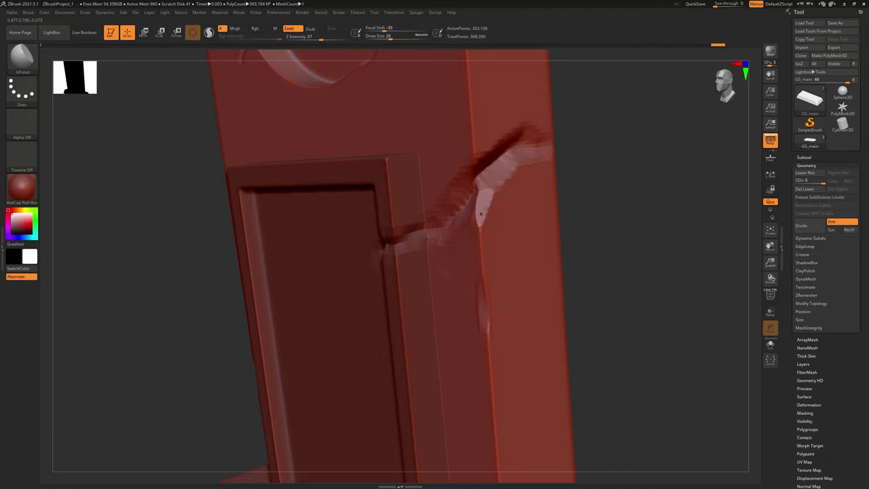
- Flatten the crack's upper lip where it crosses GS_main's right front edge, undoing the first stroke and reworking it at draw size 14
right_click_drag(481, 214, 475, 178)
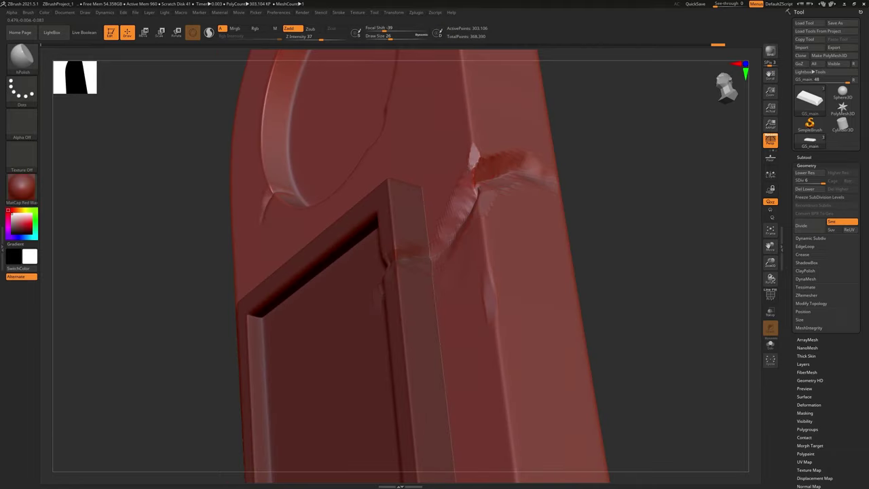
left_click_drag(472, 165, 469, 160)
key("ctrl+z")
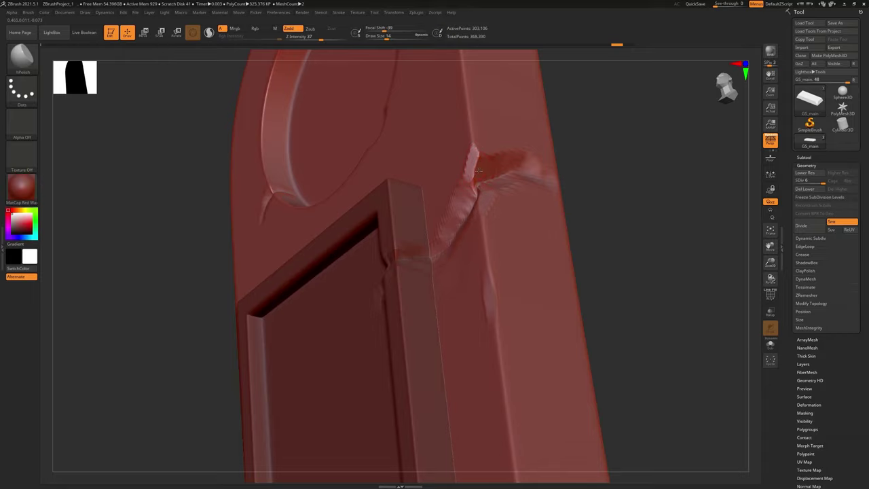
right_click_drag(485, 173, 458, 58)
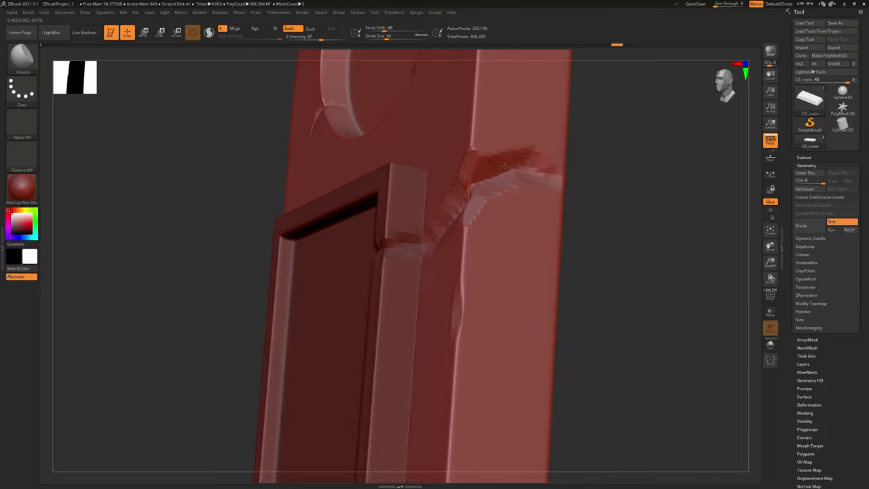
right_click_drag(523, 219, 522, 151, "ctrl")
right_click_drag(574, 150, 551, 262)
right_click_drag(528, 236, 488, 240)
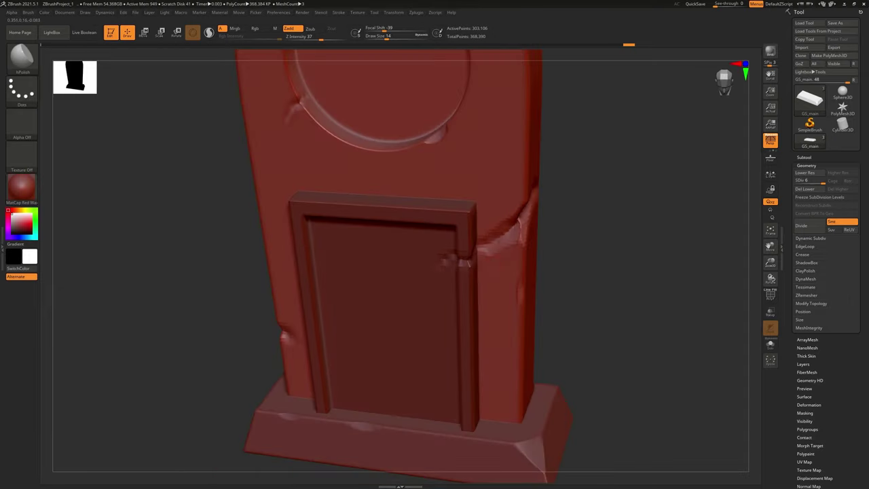
- Select the Pinch brush and tighten the diagonal crack on GS_main's right side at draw size 62
key("shift")
right_click_drag(508, 255, 552, 254, "shift")
key("b")
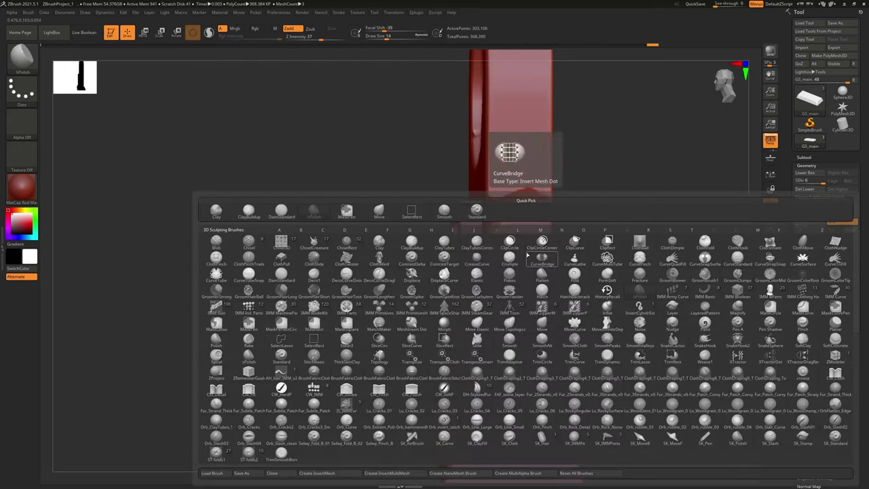
key("p")
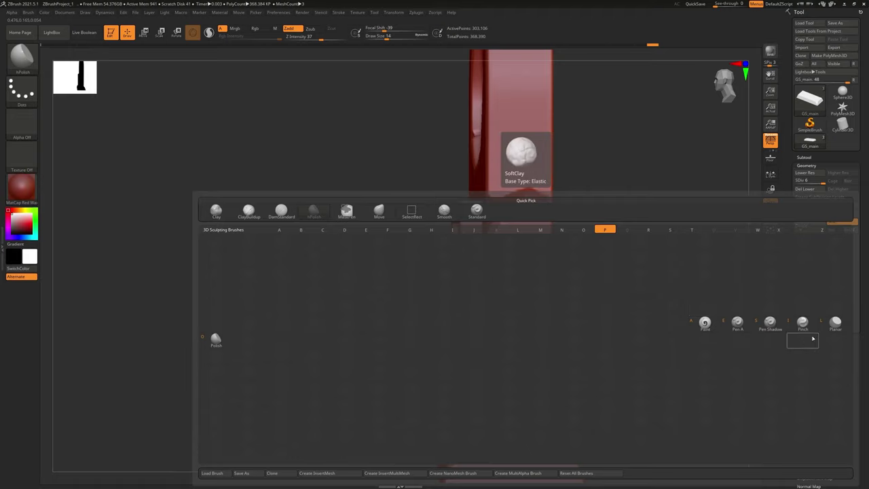
left_click(803, 322)
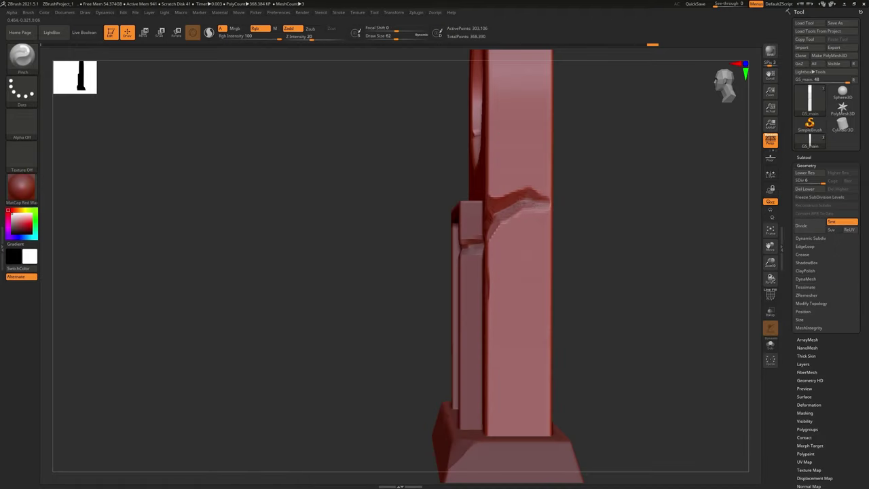
right_click_drag(591, 211, 590, 118)
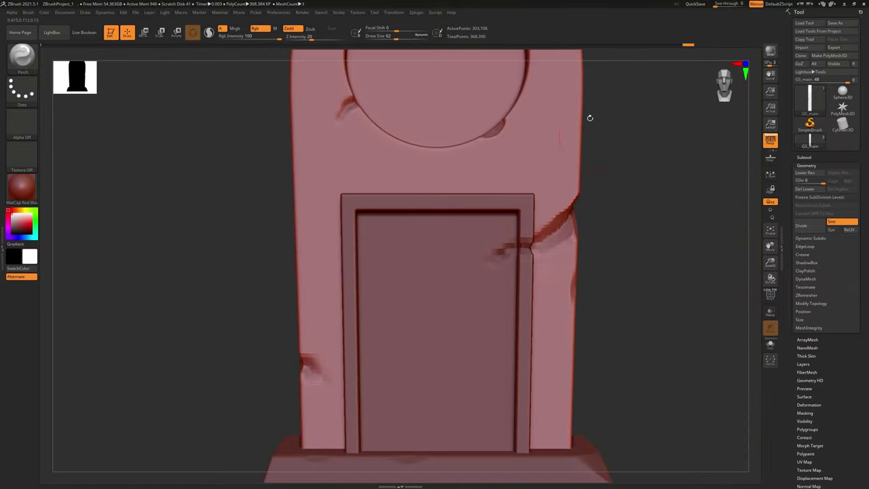
right_click_drag(605, 235, 590, 220, "alt")
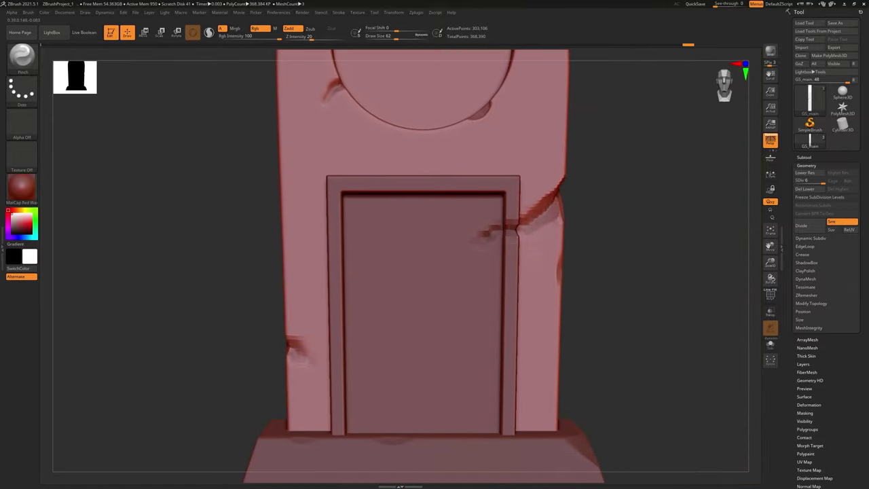
- Select the Move brush and reshape the diagonal crack's lips between the frame and GS_main's right edge, reducing draw size to 38
key("b")
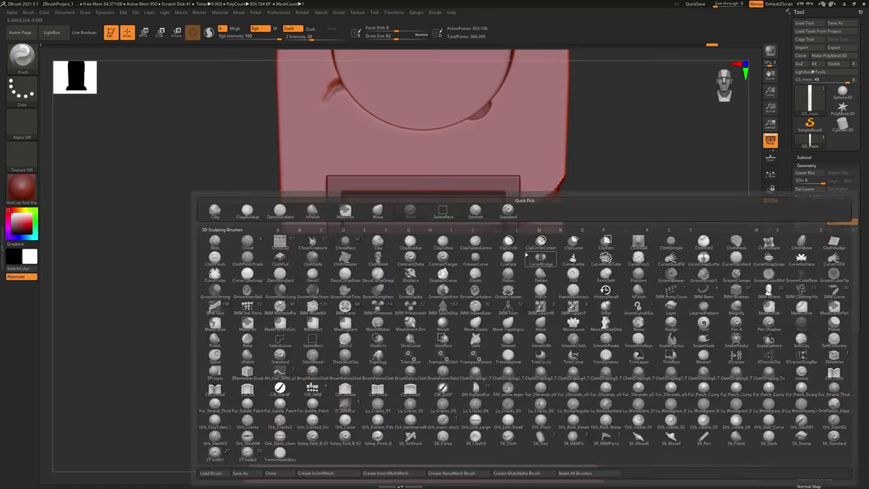
key("m")
key("v")
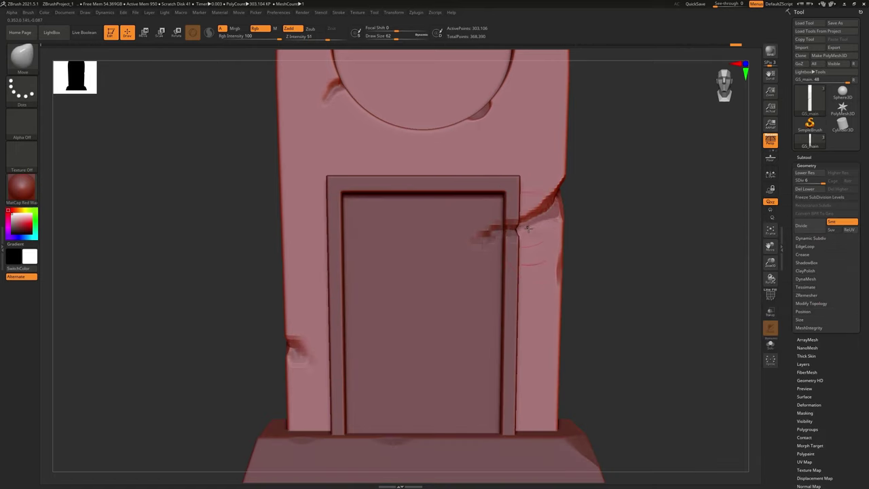
key("ctrl+z")
left_click_drag(544, 228, 550, 212)
left_click_drag(621, 224, 547, 219)
left_click_drag(557, 218, 564, 204)
mouse_move(642, 210)
left_mouse_down()
mouse_move(543, 208)
mouse_move(643, 199)
mouse_move(534, 222)
mouse_move(530, 241)
left_mouse_up()
key("p")
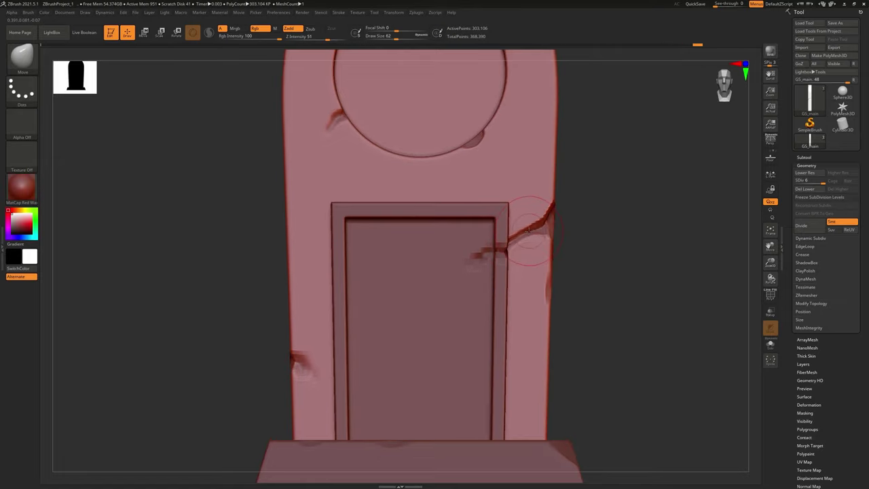
key("p")
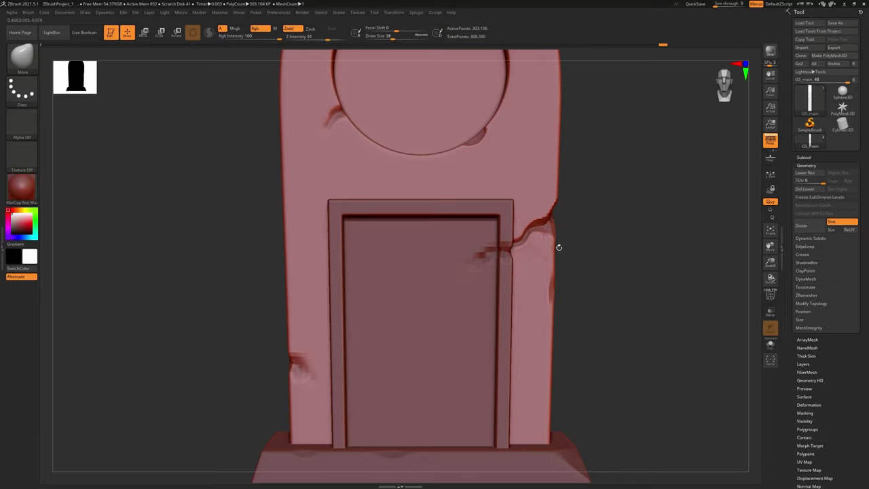
left_click_drag(559, 246, 524, 229)
right_click_drag(524, 229, 545, 353)
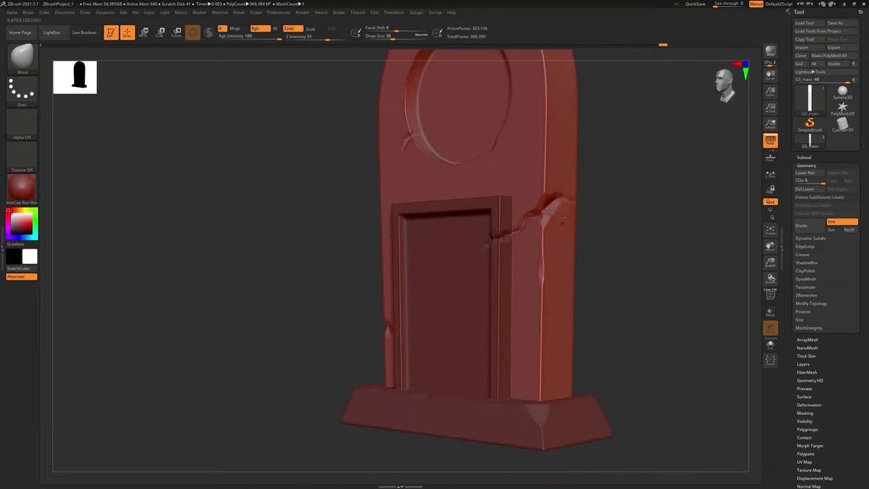
- Switch the display material to MatCap Gray
right_click_drag(543, 209, 526, 286, "alt")
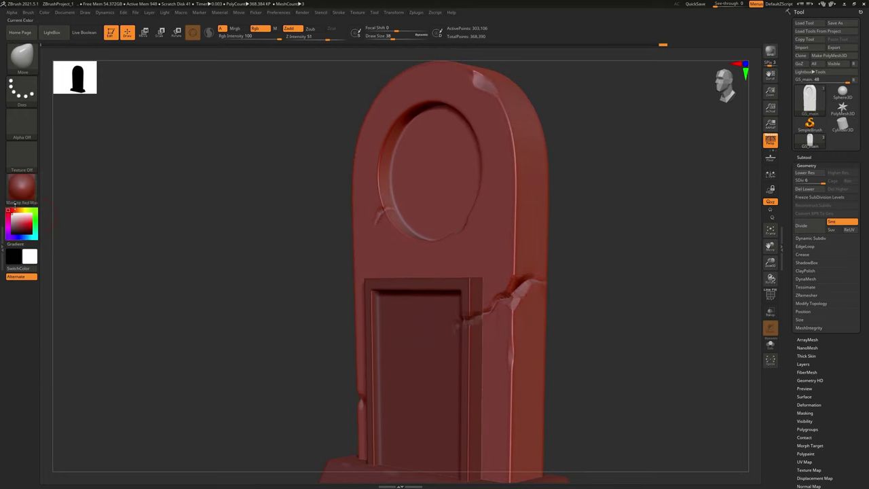
left_click(25, 191)
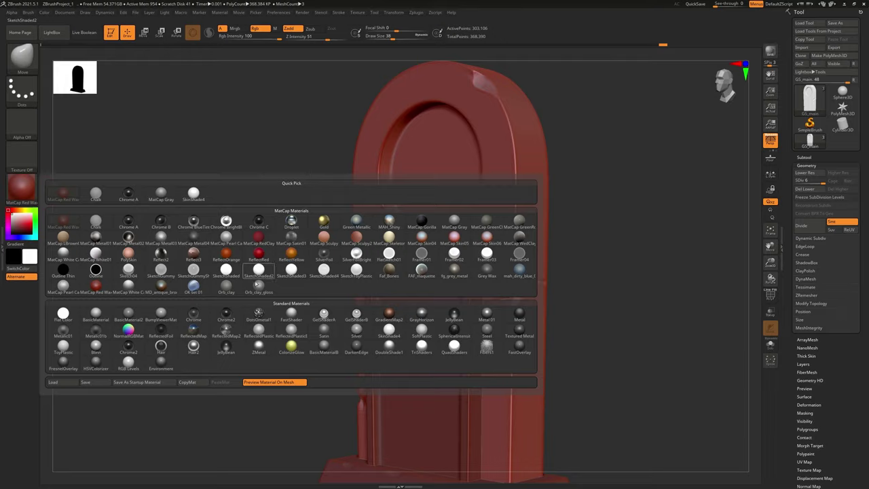
left_click(454, 220)
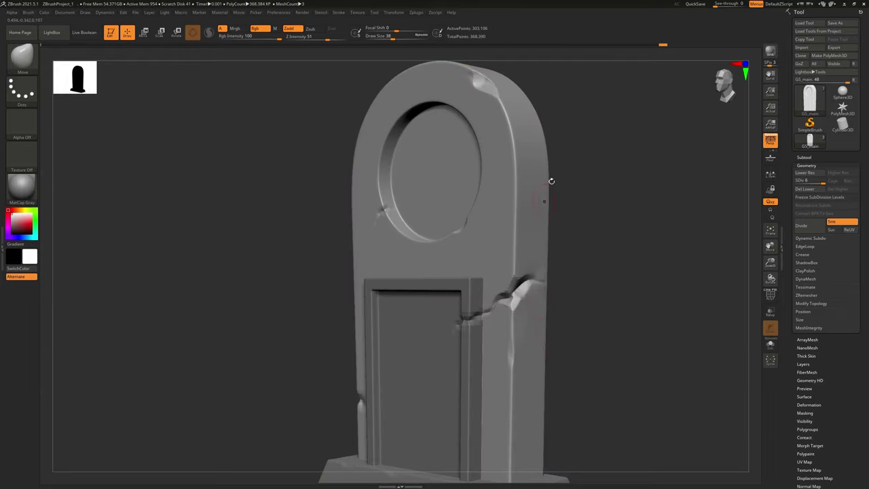
left_click_drag(554, 339, 515, 294)
right_click_drag(515, 294, 494, 303, "alt")
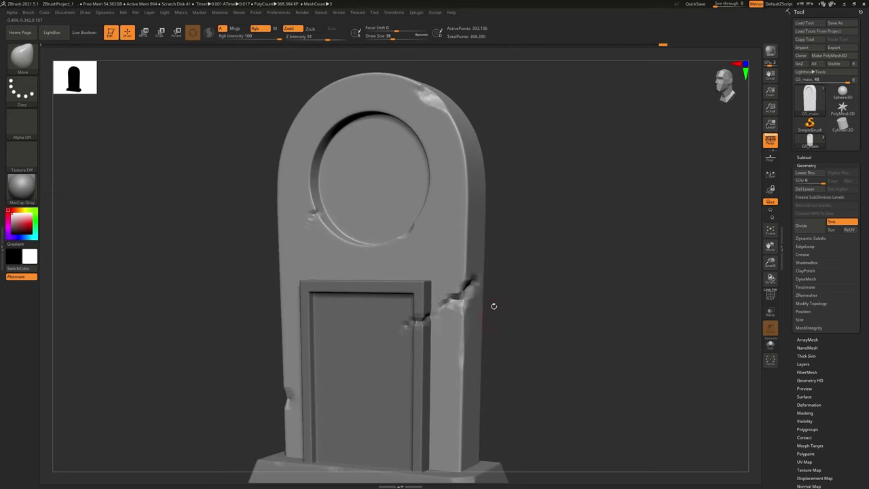
- Select the TrimDynamic brush and wear GS_main's right front edge above the diagonal crack, starting a chip level with the circular recess
right_click_drag(456, 259, 467, 302, "ctrl")
key("b")
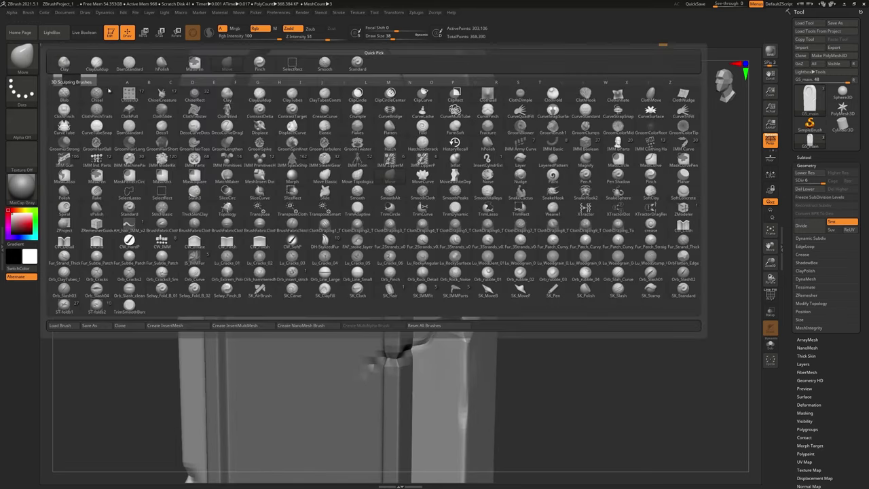
key("t")
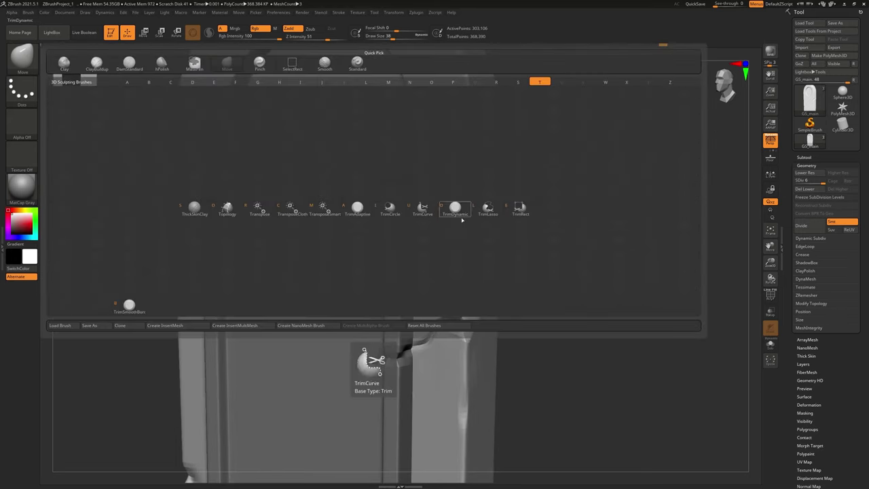
left_click(455, 207)
right_click_drag(527, 242, 508, 260, "alt")
mouse_move(453, 202)
left_mouse_down()
mouse_move(448, 309)
mouse_move(451, 279)
left_mouse_up()
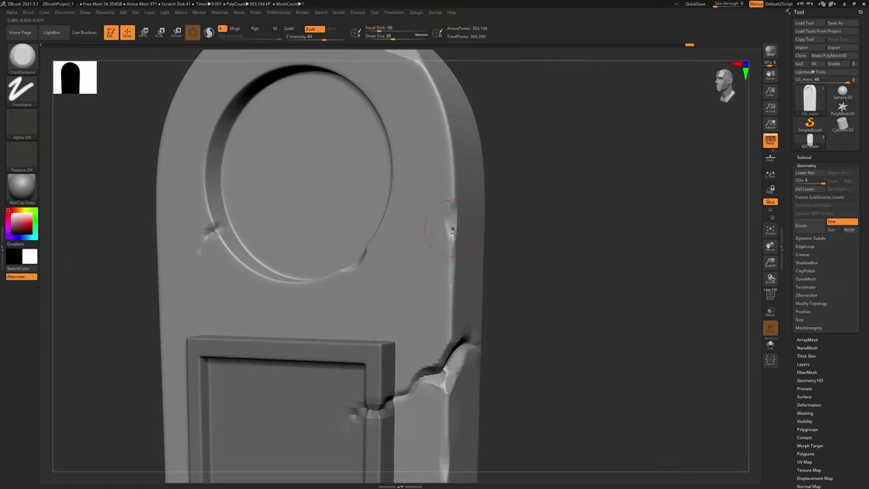
left_click_drag(450, 312, 448, 338)
- Trim the right front edge between the new chip and the diagonal crack, undoing the stroke just below the chip
right_click_drag(457, 272, 400, 271)
right_click_drag(453, 244, 489, 246)
left_click_drag(448, 250, 450, 266)
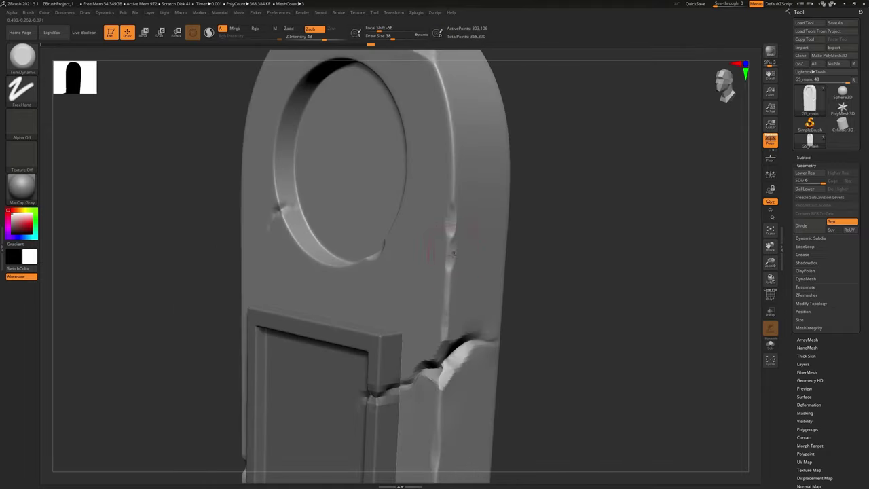
key("ctrl+z")
right_click_drag(491, 250, 445, 241)
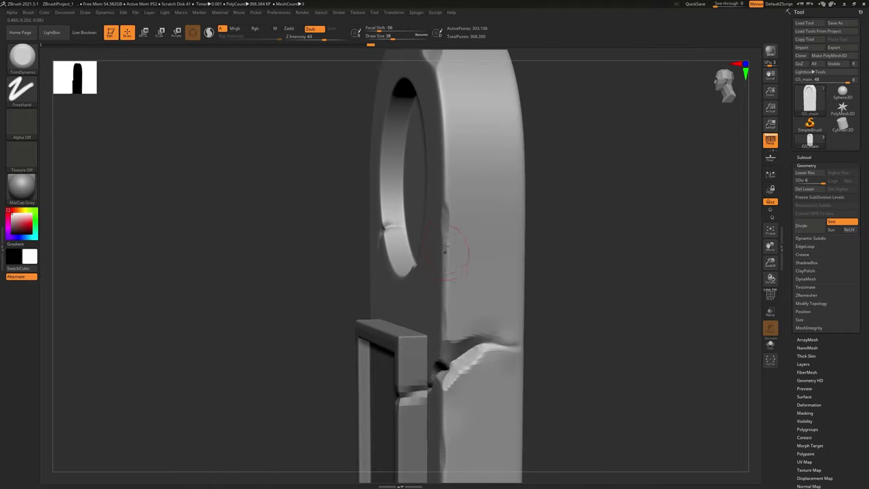
left_click_drag(448, 305, 448, 301)
right_click_drag(463, 308, 504, 311)
left_click_drag(452, 302, 450, 331)
- Rework the chip on the right front edge beside the circular recess into a clear, deeper facet
key("ctrl+shift+z")
key("ctrl+shift+z")
key("ctrl+shift+z")
key("ctrl+shift+z")
key("ctrl+shift+z")
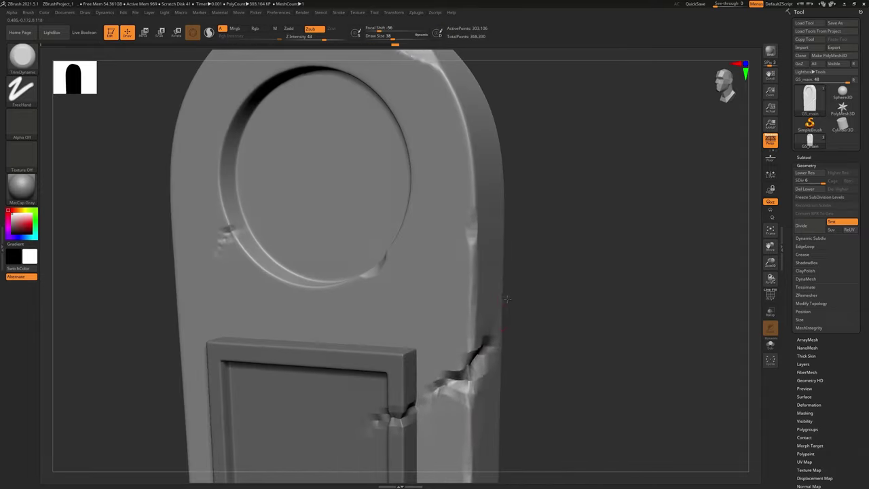
key("ctrl+shift+z")
key("ctrl+shift+z")
key("ctrl+shift+z")
key("ctrl+shift+z")
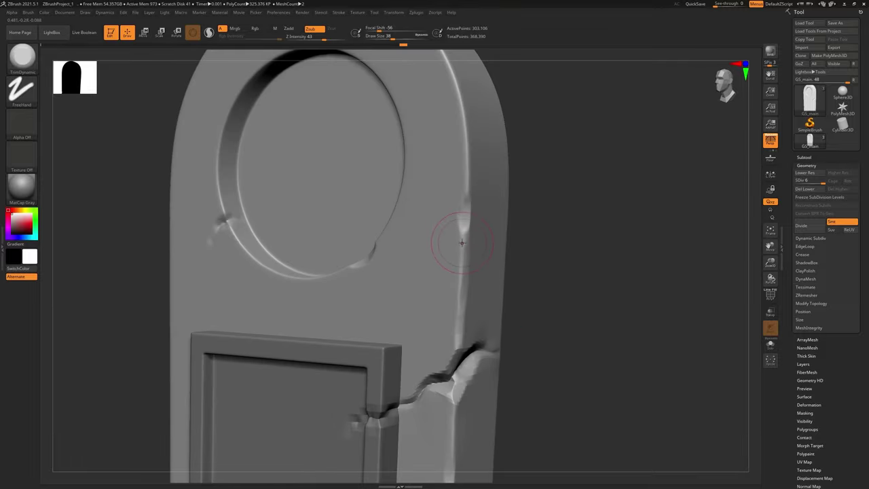
key("ctrl+shift+z")
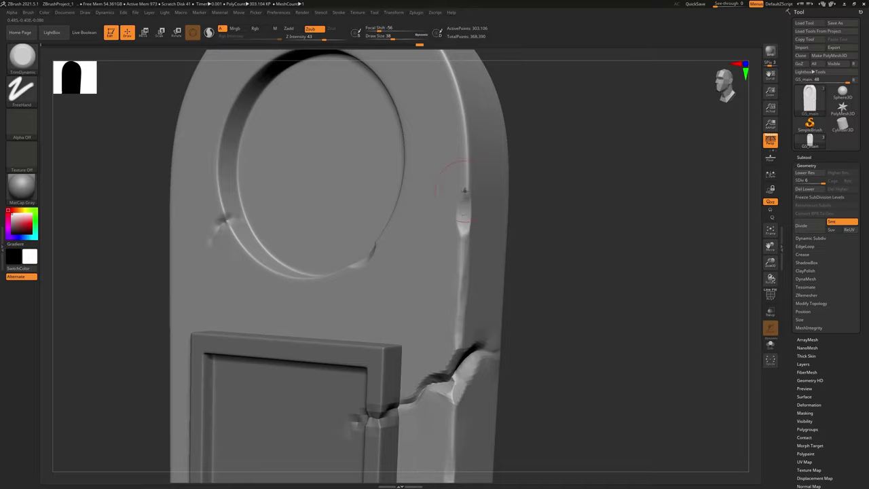
key("ctrl+shift+z")
- Trim the curved right front edge between the top chip and the chip beside the recess into uneven wear, undoing the first stroke
right_click_drag(507, 197, 499, 257, "alt")
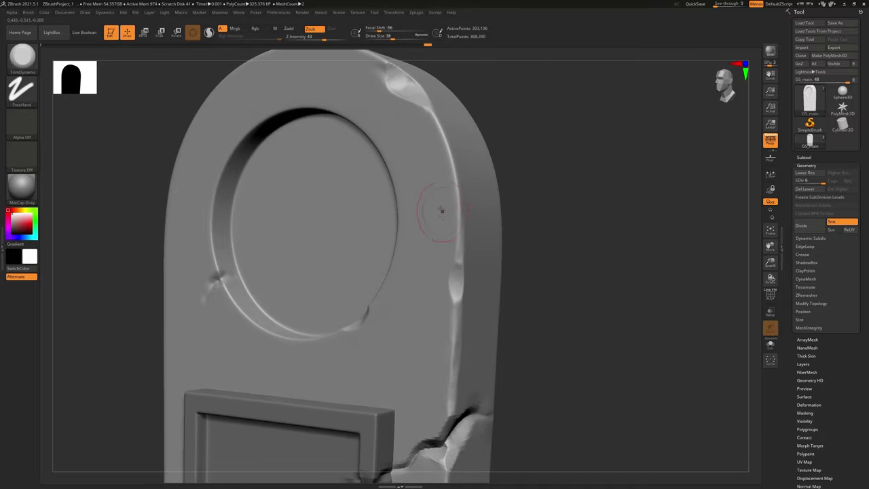
left_click_drag(458, 229, 455, 190)
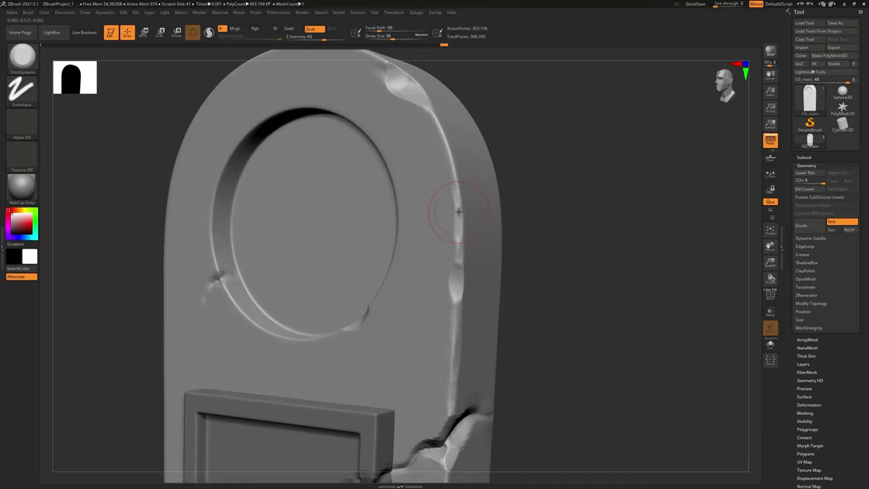
key("ctrl+z")
right_click_drag(556, 281, 535, 284, "ctrl")
left_click_drag(535, 285, 550, 284)
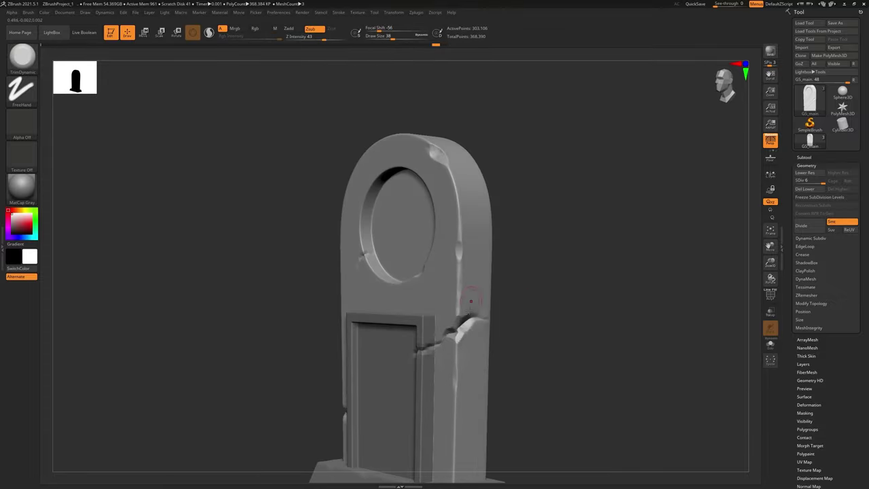
right_click_drag(466, 197, 469, 219, "ctrl")
scroll(412, 156, "up", 3)
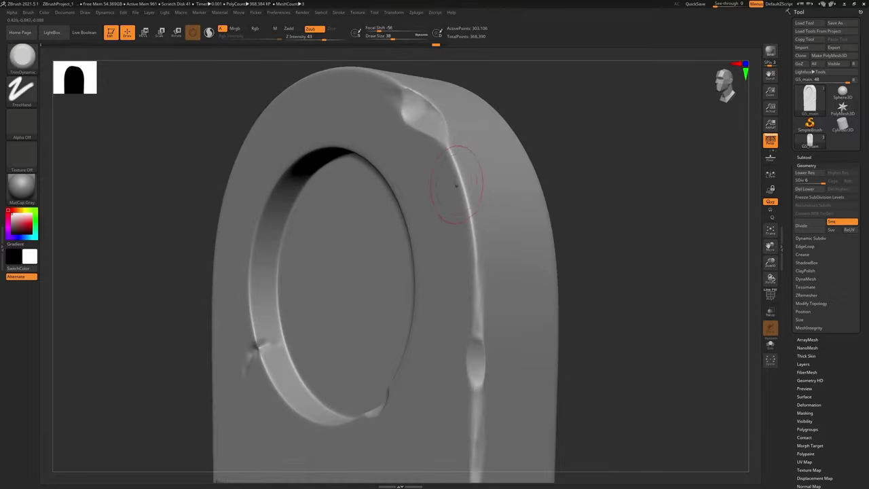
left_click_drag(413, 178, 436, 252)
left_click_drag(424, 198, 440, 295)
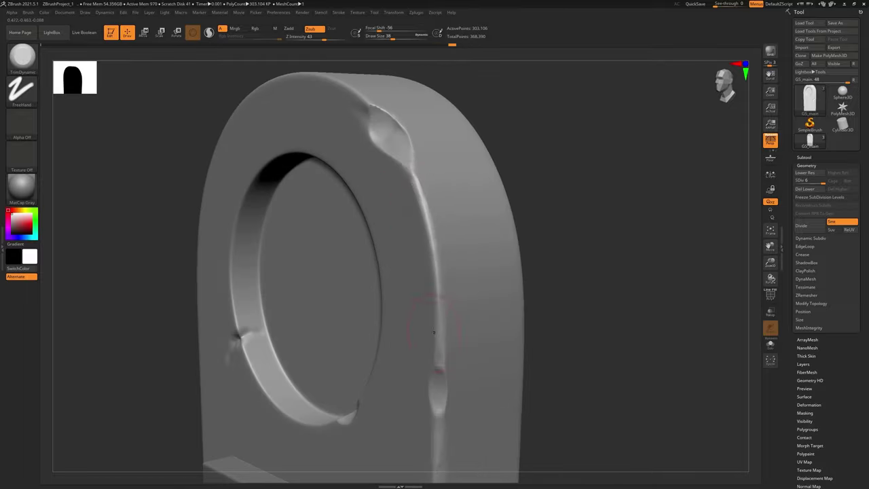
mouse_move(434, 332)
left_mouse_down()
mouse_move(448, 309)
mouse_move(423, 195)
left_mouse_up()
left_click_drag(433, 245, 412, 170)
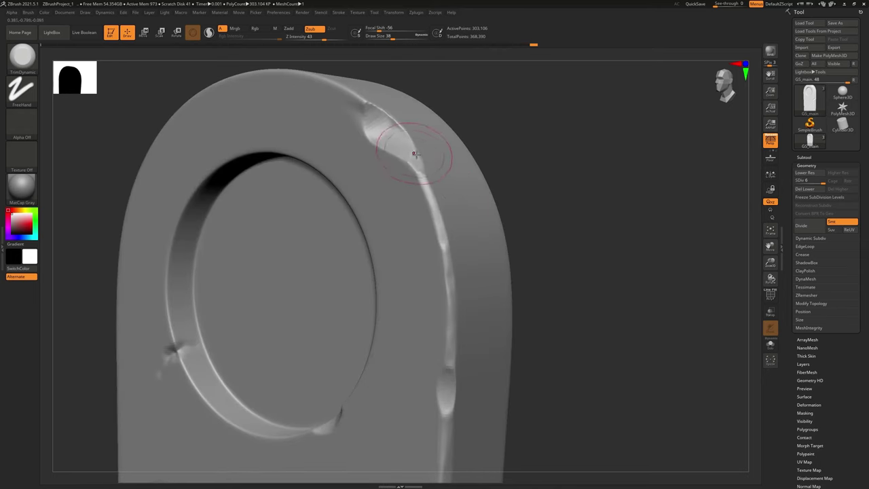
- Select the hPolish brush, undo the oversized strokes and flatten the curved edge between its two chips at draw size 18
left_click(22, 57)
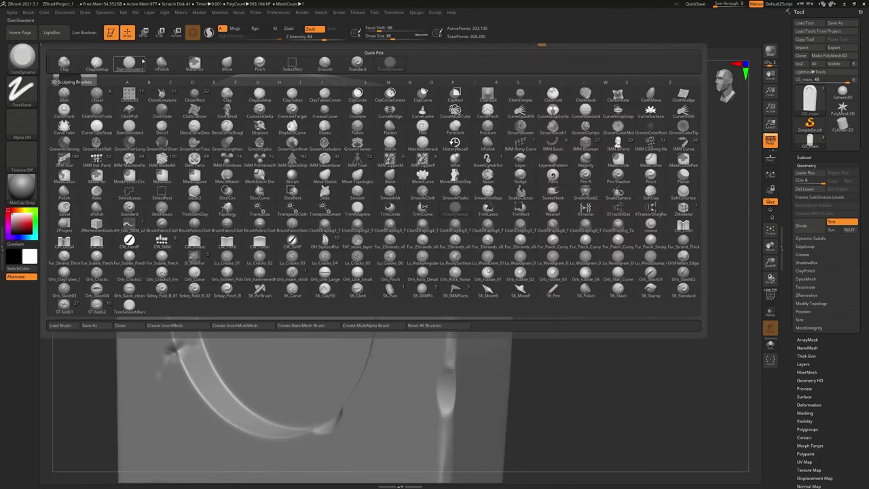
left_click(162, 62)
right_click_drag(447, 240, 431, 242)
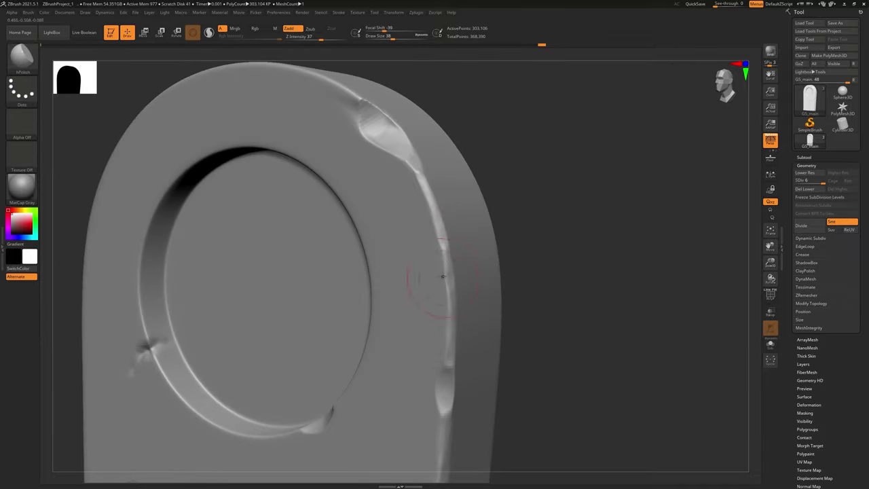
key("ctrl+z")
left_click_drag(444, 254, 445, 267)
key("ctrl+z")
key("bracketleft")
key("bracketleft")
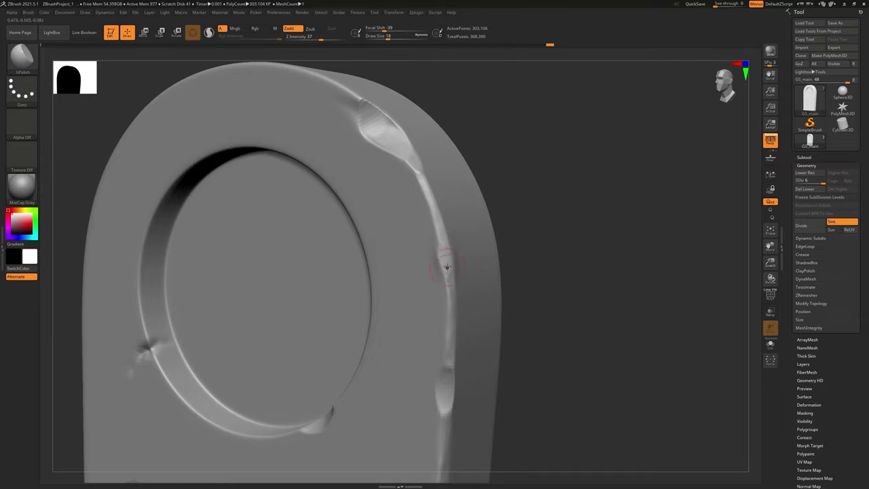
right_click_drag(442, 225, 392, 102)
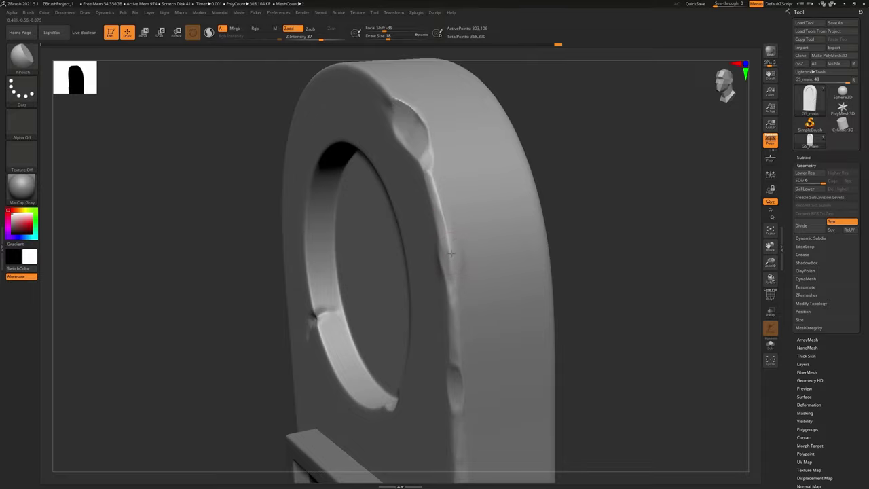
left_click_drag(451, 254, 436, 178)
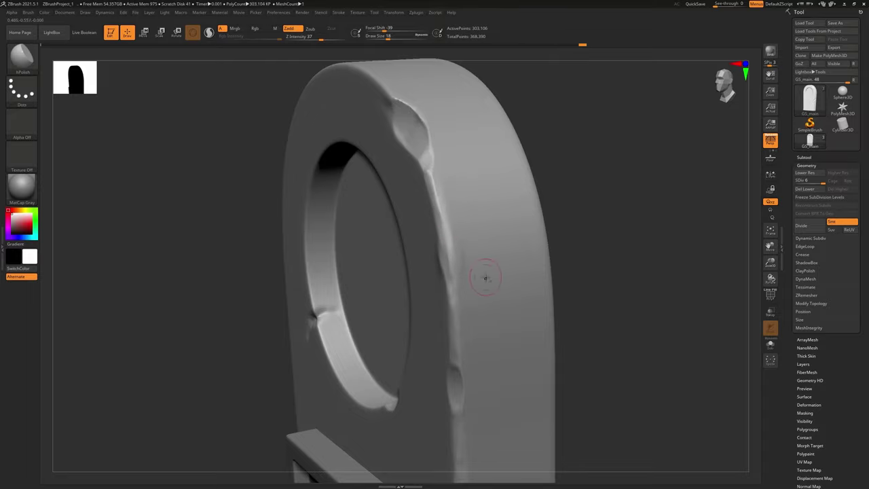
- Undo a trial smoothing stroke on the upper curved edge and refine the wear along GS_main's right front edge with hPolish
mouse_move(486, 277)
right_mouse_down()
mouse_move(522, 326)
mouse_move(508, 264)
mouse_move(455, 186)
mouse_move(445, 202)
mouse_move(476, 197)
mouse_move(414, 163)
right_mouse_up()
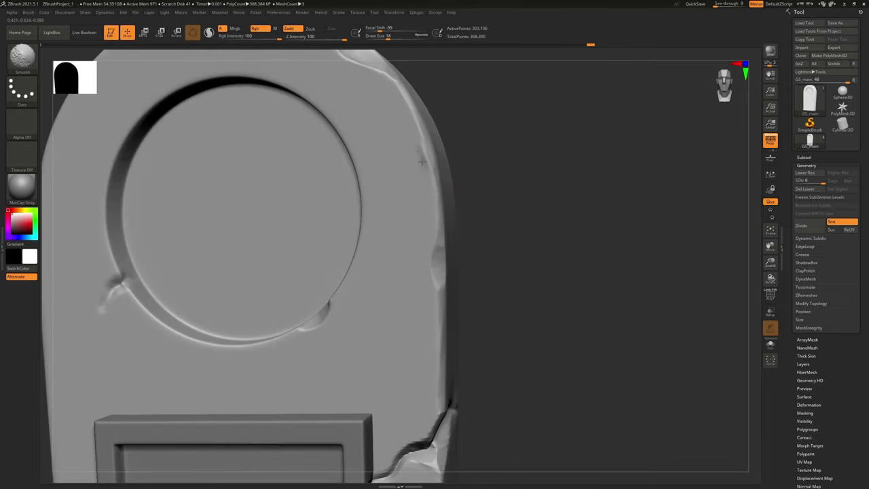
mouse_move(425, 169)
left_mouse_down("shift")
mouse_move(429, 179)
mouse_move(412, 148)
left_mouse_up("shift")
key("ctrl+z")
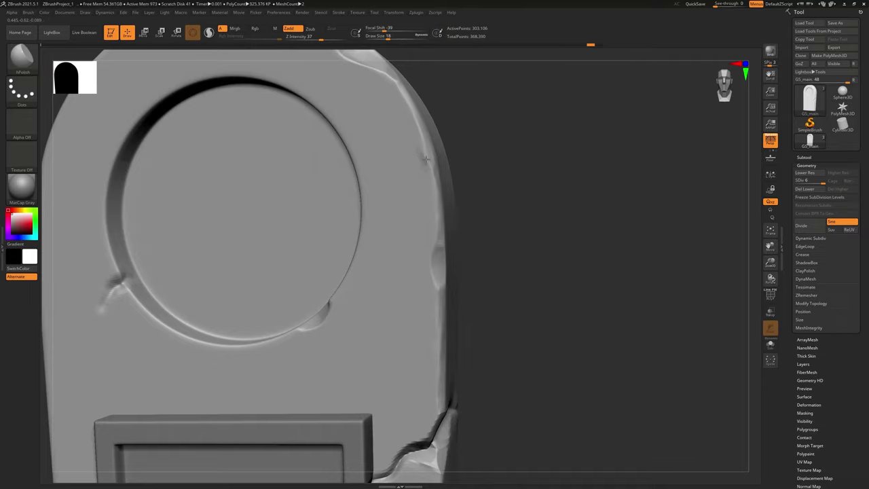
right_click_drag(432, 180, 465, 163)
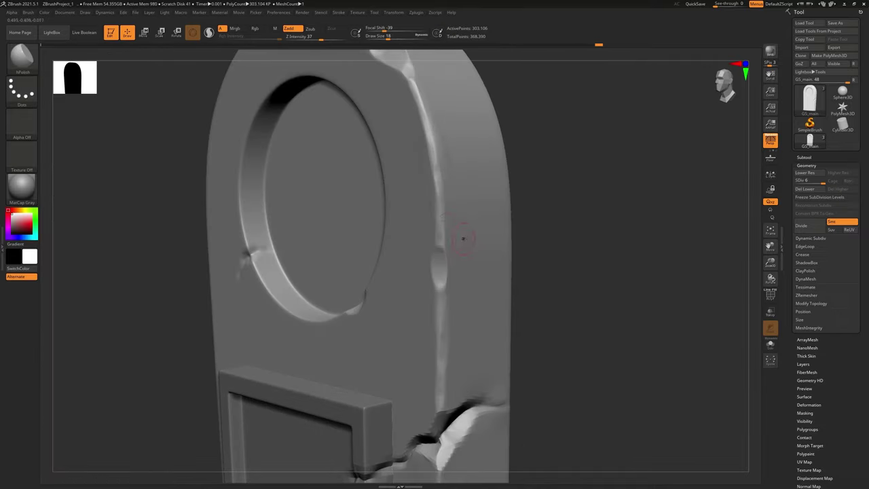
right_click_drag(463, 238, 439, 168)
right_click_drag(497, 254, 511, 229, "ctrl")
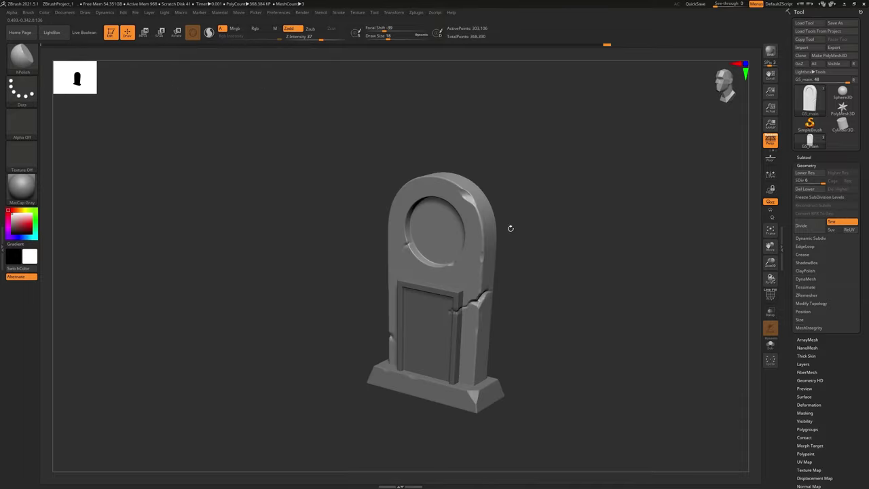
right_click_drag(529, 291, 512, 283, "alt")
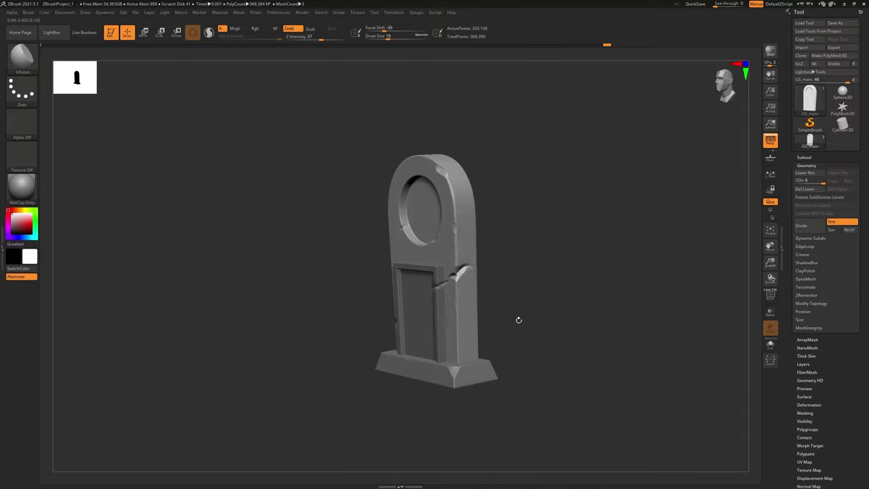
right_click_drag(518, 320, 495, 330, "ctrl")
mouse_move(436, 173)
right_mouse_down()
mouse_move(435, 186)
mouse_move(461, 206)
mouse_move(491, 281)
mouse_move(509, 279)
right_mouse_up()
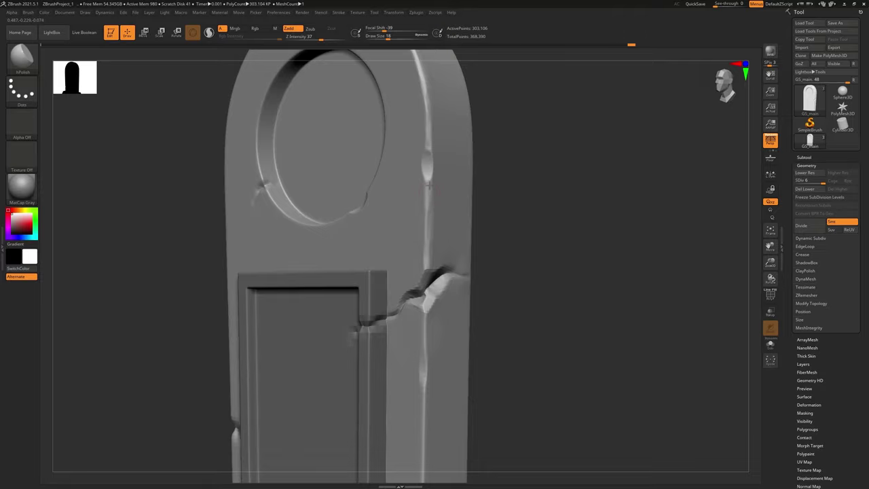
right_click_drag(450, 176, 415, 171, "ctrl")
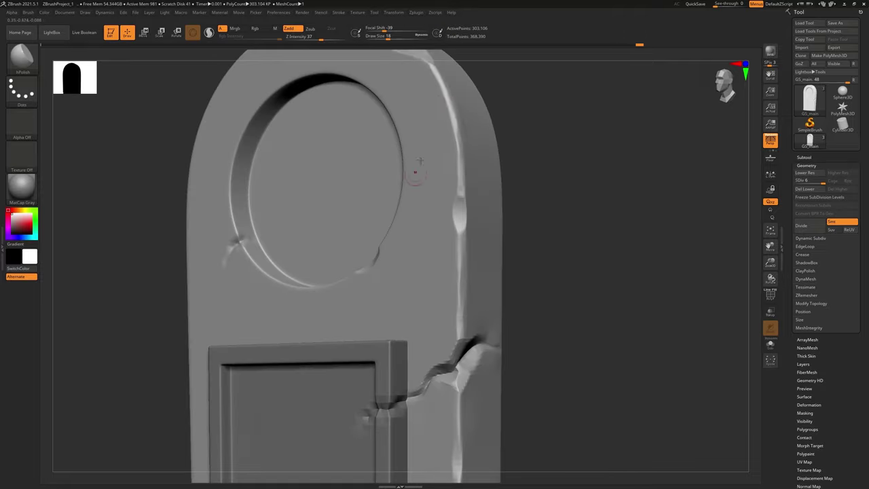
- Soften the top chip on the right curved edge and flatten the adjoining front edge with hPolish at draw size 14
right_click_drag(440, 95, 442, 188, "alt")
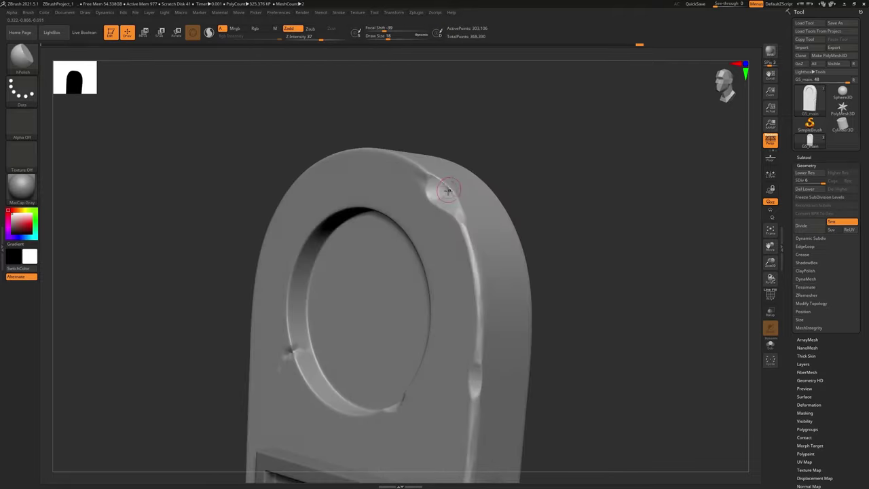
mouse_move(433, 183)
left_mouse_down("shift")
mouse_move(439, 198)
mouse_move(442, 192)
left_mouse_up("shift")
mouse_move(446, 182)
left_mouse_down()
mouse_move(448, 136)
mouse_move(445, 232)
mouse_move(408, 230)
left_mouse_up()
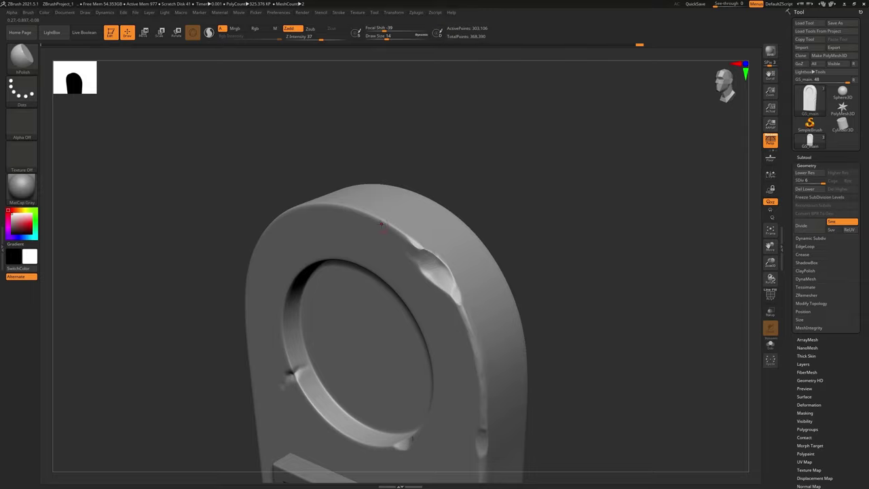
left_click_drag(382, 224, 385, 200)
mouse_move(458, 297)
right_mouse_down()
mouse_move(445, 252)
mouse_move(461, 264)
mouse_move(456, 269)
right_mouse_up()
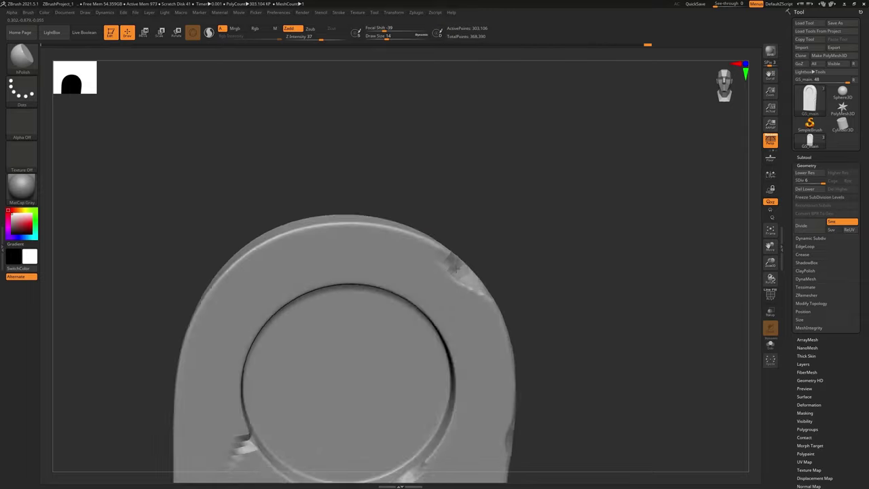
mouse_move(462, 258)
left_mouse_down()
mouse_move(439, 219)
mouse_move(435, 258)
left_mouse_up()
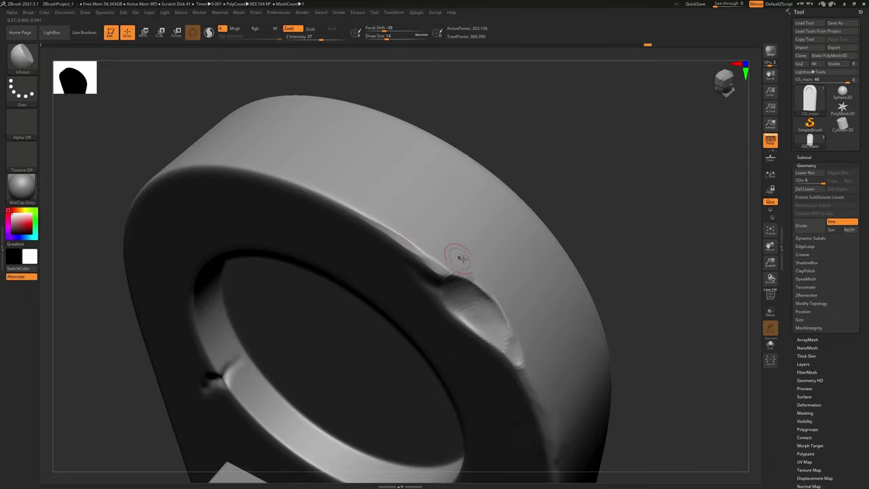
- Polish the upper curved front edge between the headstone's apex and the top chip with hPolish
mouse_move(459, 258)
right_mouse_down()
mouse_move(472, 219)
mouse_move(445, 296)
right_mouse_up()
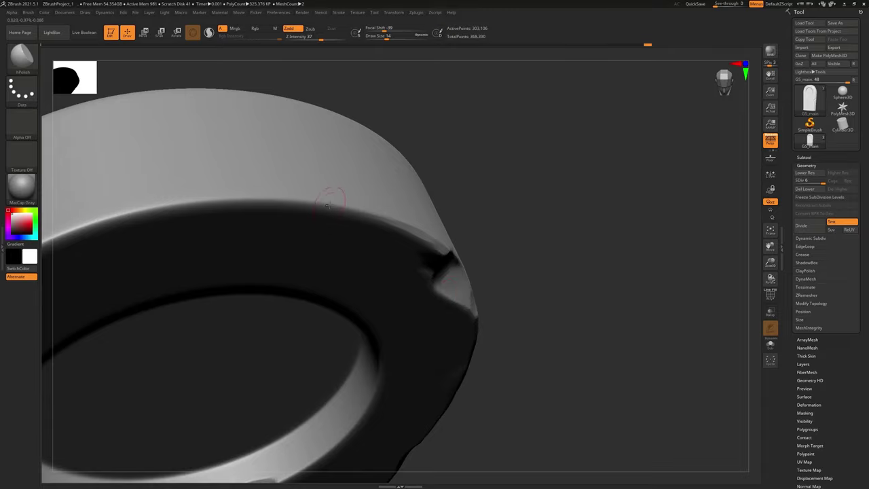
right_click_drag(314, 215, 408, 219, "ctrl")
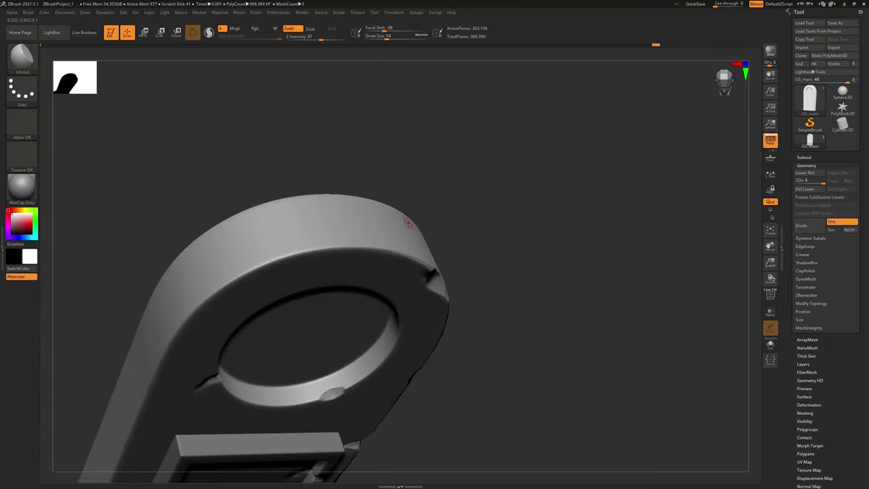
right_click_drag(397, 311, 371, 242, "ctrl")
left_click_drag(372, 243, 430, 275)
right_click_drag(431, 275, 421, 345, "ctrl")
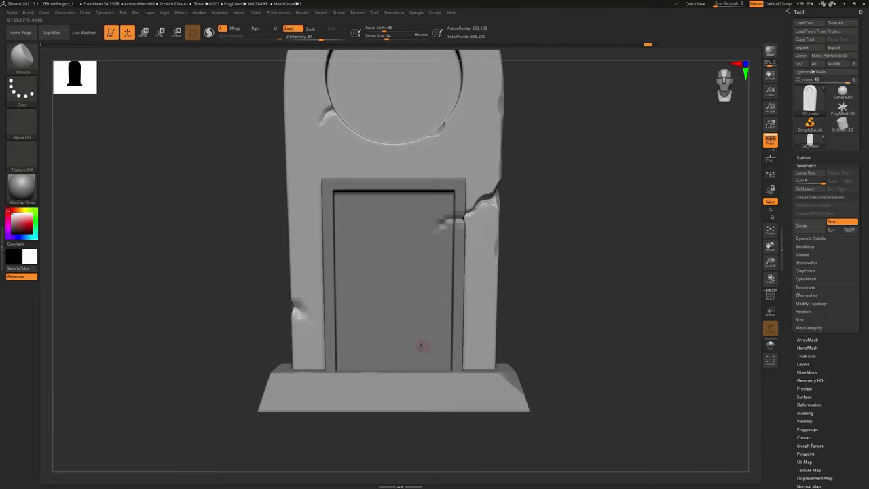
- Turn off symmetry for sculpting GS_main
right_click_drag(444, 173, 423, 252, "alt")
right_click_drag(427, 387, 432, 262, "alt")
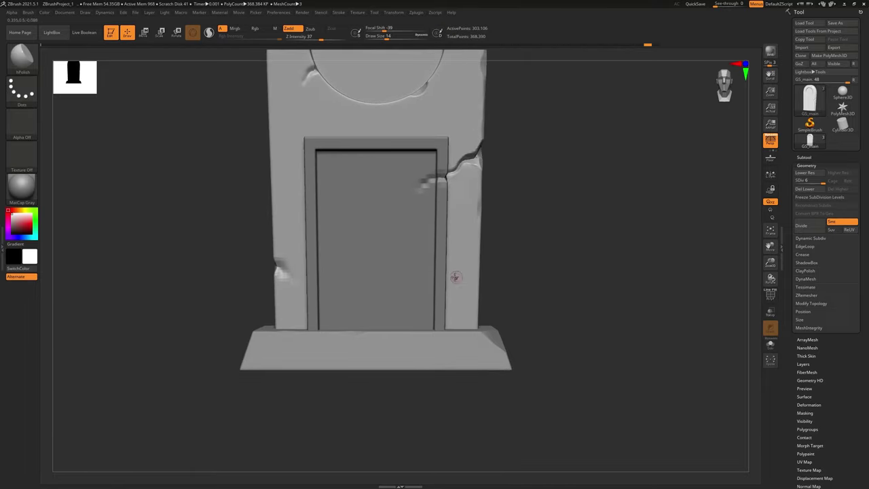
right_click_drag(452, 213, 485, 251, "ctrl")
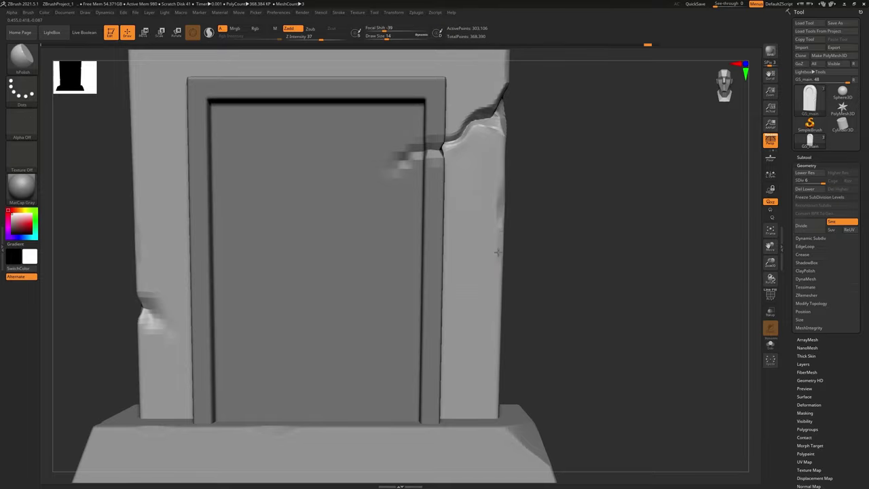
right_click_drag(471, 150, 484, 289, "alt")
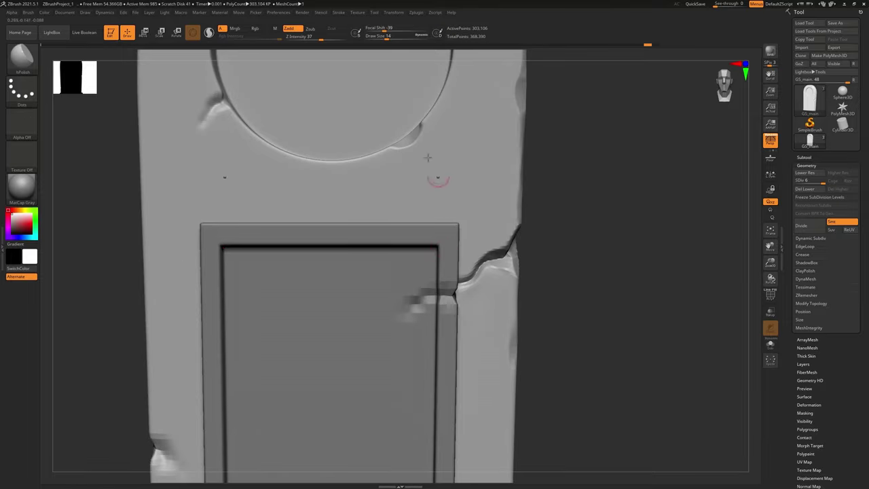
left_click(397, 12)
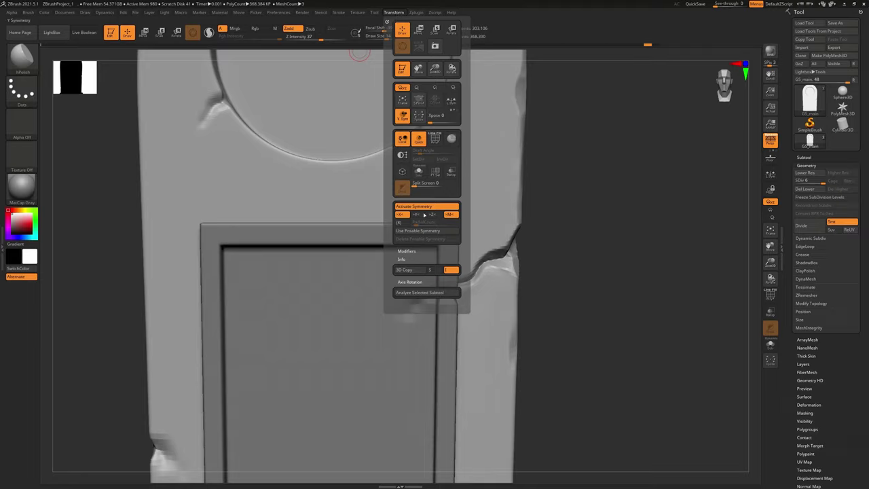
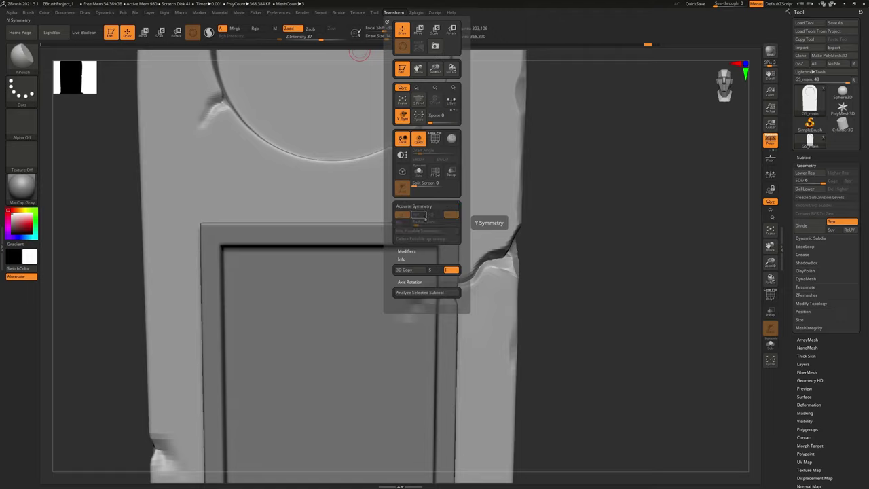
left_click(426, 206)
- Wear the curved front edge above the top chip with asymmetric hPolish strokes and blend it into the chip
right_click_drag(493, 208, 480, 239, "ctrl")
right_click_drag(417, 105, 450, 144, "alt")
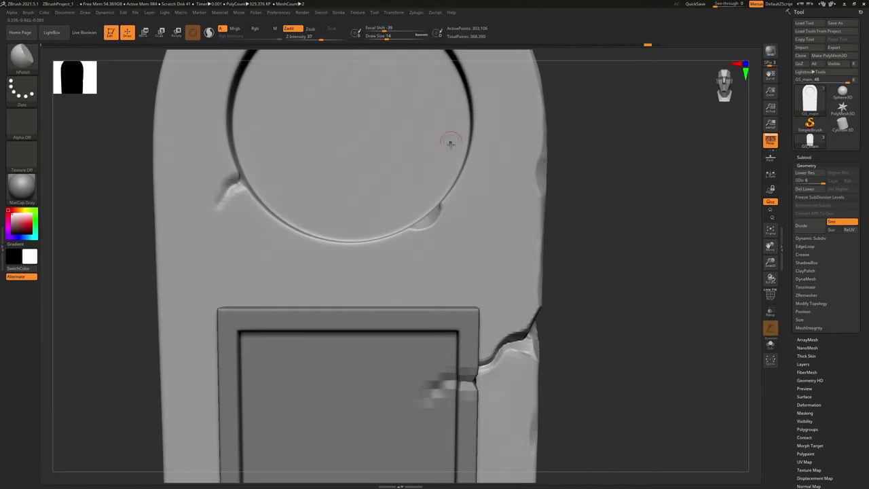
mouse_move(500, 97)
right_mouse_down("alt")
mouse_move(484, 270)
mouse_move(469, 176)
mouse_move(509, 127)
mouse_move(519, 155)
mouse_move(480, 179)
mouse_move(474, 212)
mouse_move(441, 206)
right_mouse_up("alt")
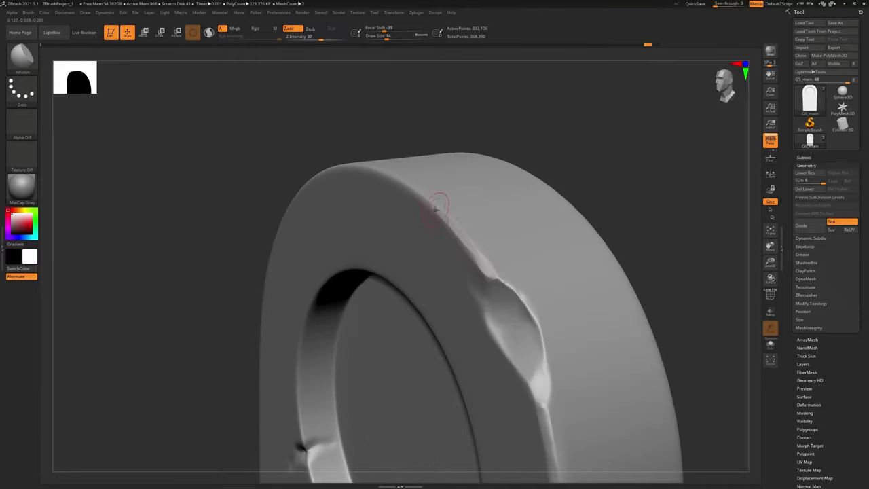
left_click_drag(471, 228, 463, 239)
right_click_drag(409, 192, 400, 172)
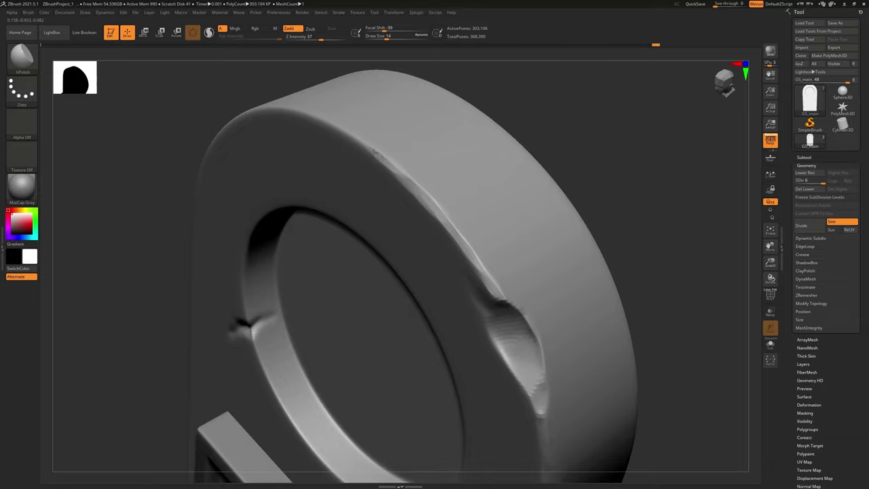
right_click_drag(340, 126, 530, 199)
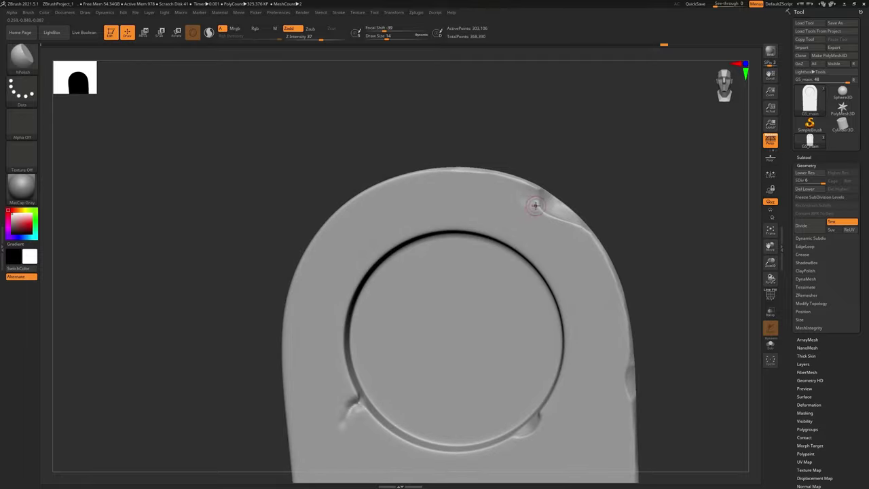
right_click_drag(541, 213, 569, 216)
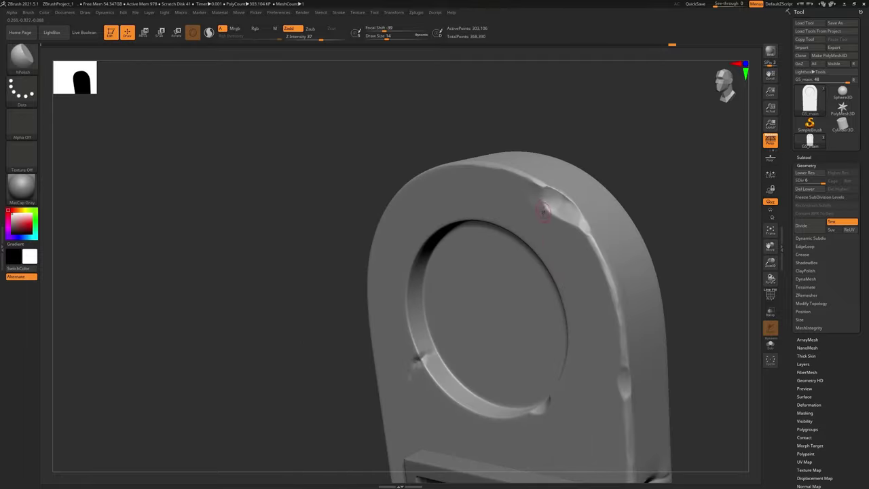
mouse_move(565, 249)
right_mouse_down()
mouse_move(595, 229)
mouse_move(538, 197)
mouse_move(569, 188)
right_mouse_up()
key("shift")
mouse_move(635, 253)
right_mouse_down("alt")
mouse_move(602, 248)
mouse_move(554, 279)
mouse_move(570, 240)
right_mouse_up("alt")
right_click_drag(542, 202, 556, 245, "ctrl")
mouse_move(501, 141)
right_mouse_down()
mouse_move(464, 167)
mouse_move(524, 175)
mouse_move(333, 178)
mouse_move(344, 228)
right_mouse_up()
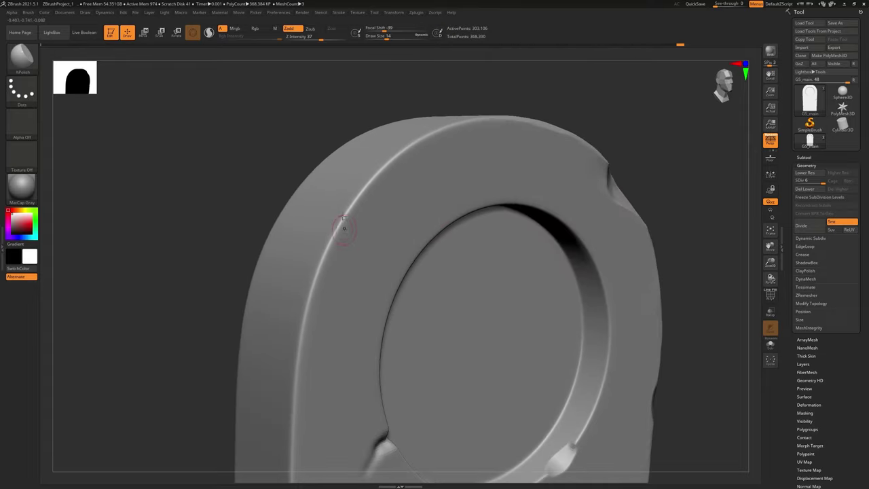
key("bracketleft")
mouse_move(326, 252)
left_mouse_down()
mouse_move(364, 187)
mouse_move(353, 200)
mouse_move(397, 154)
left_mouse_up()
right_click_drag(387, 206, 455, 55)
mouse_move(505, 262)
right_mouse_down()
mouse_move(479, 322)
mouse_move(514, 290)
mouse_move(505, 337)
mouse_move(453, 293)
mouse_move(497, 269)
mouse_move(524, 273)
mouse_move(483, 285)
right_mouse_up()
key("ctrl+z")
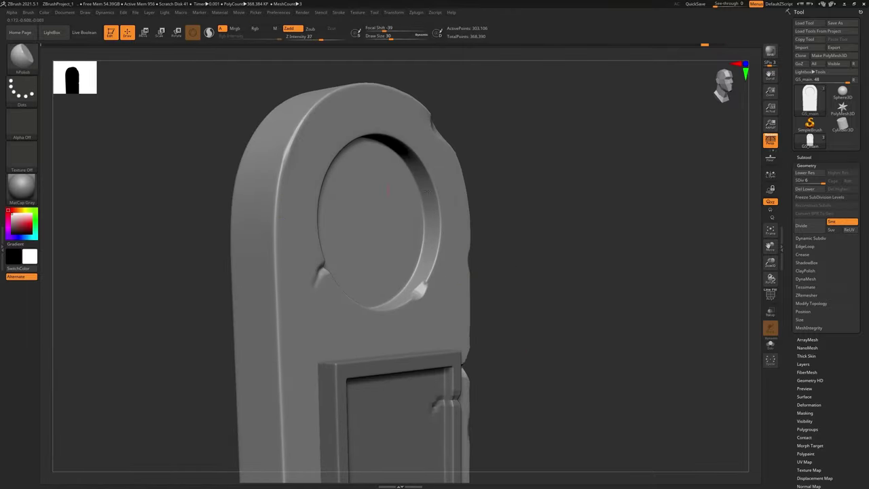
right_click_drag(534, 132, 623, 161, "alt")
key("ctrl+z")
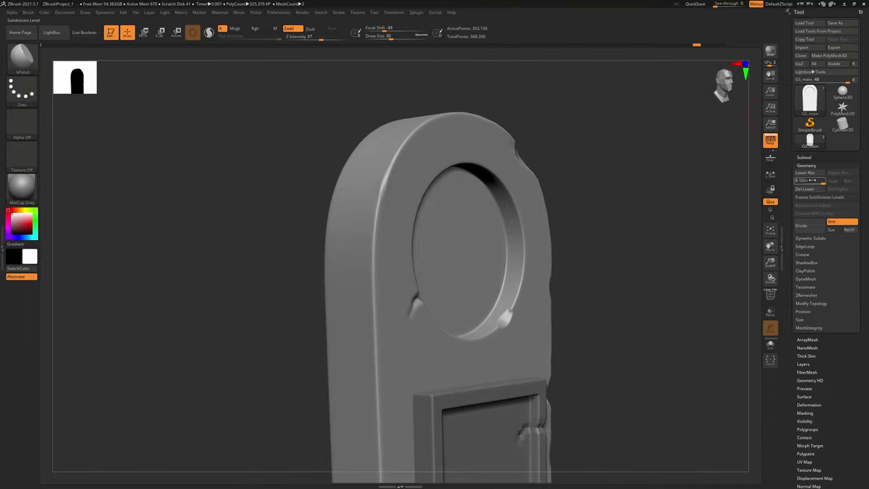
- Set GS_main to subdivision level 4 and flatten its curved left front edge with hPolish at draw size 30
left_click_drag(820, 182, 811, 182)
left_click(812, 181)
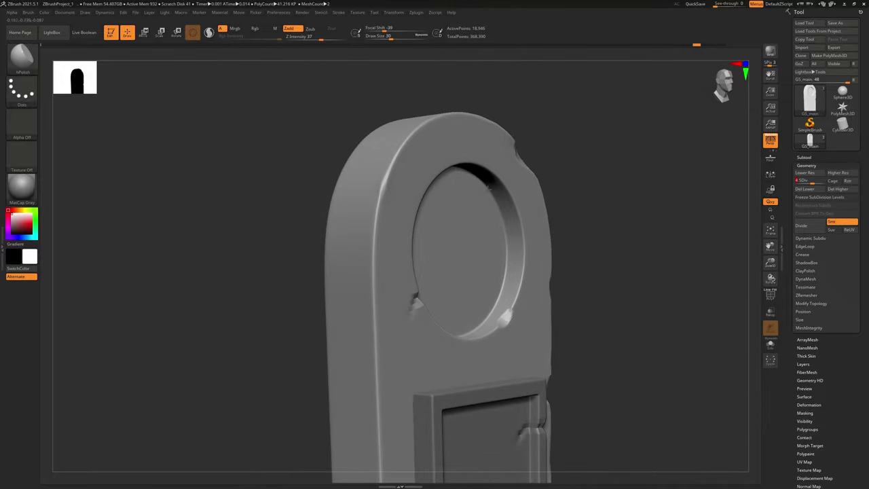
right_click_drag(371, 191, 378, 233, "ctrl")
left_click_drag(386, 220, 377, 280)
left_click_drag(401, 190, 409, 145)
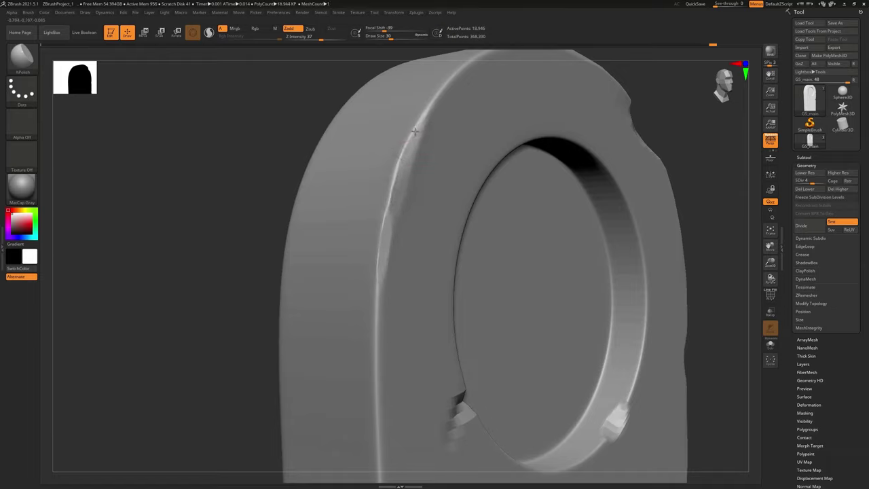
right_click_drag(448, 97, 482, 204, "ctrl")
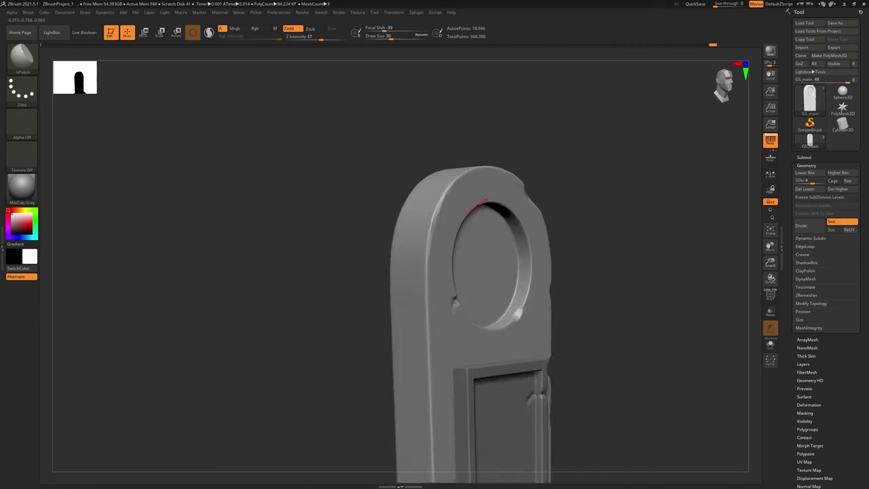
right_click_drag(459, 259, 436, 175, "alt")
left_click_drag(383, 153, 394, 204)
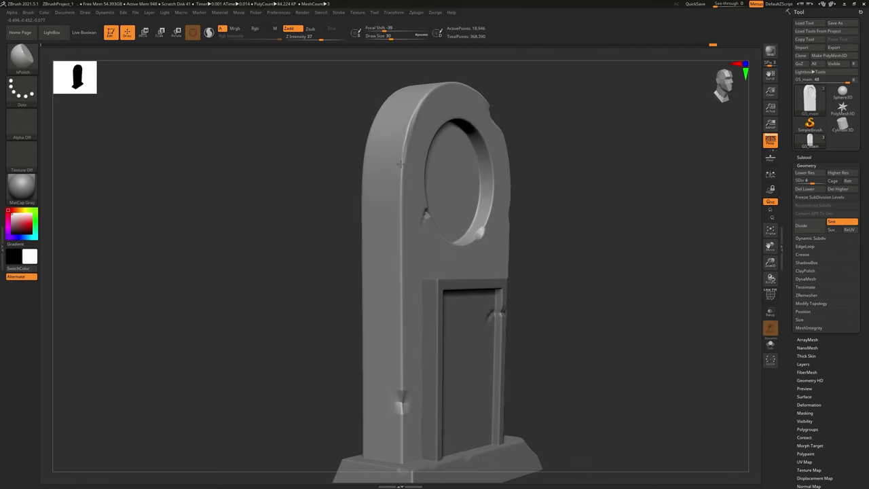
- Select the TrimDynamic brush and trim uneven facets into the straight left front edge beside the circular recess
left_click(21, 58)
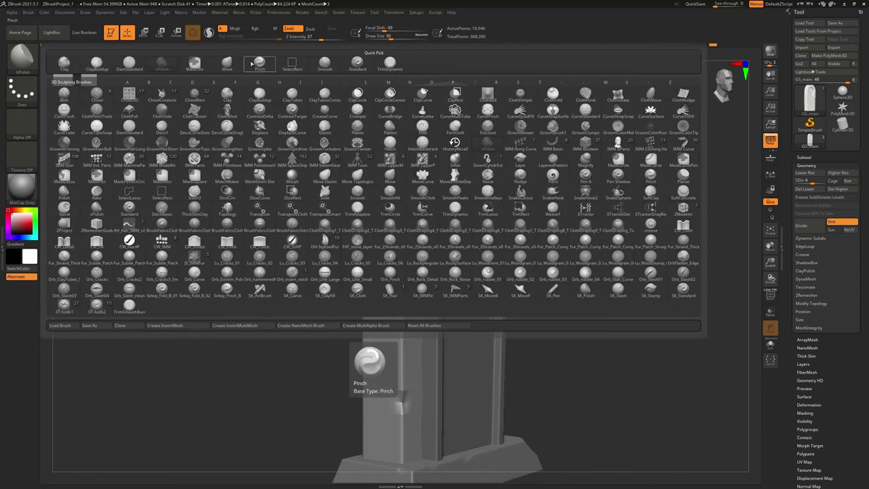
left_click(386, 68)
right_click_drag(440, 243, 352, 191, "ctrl")
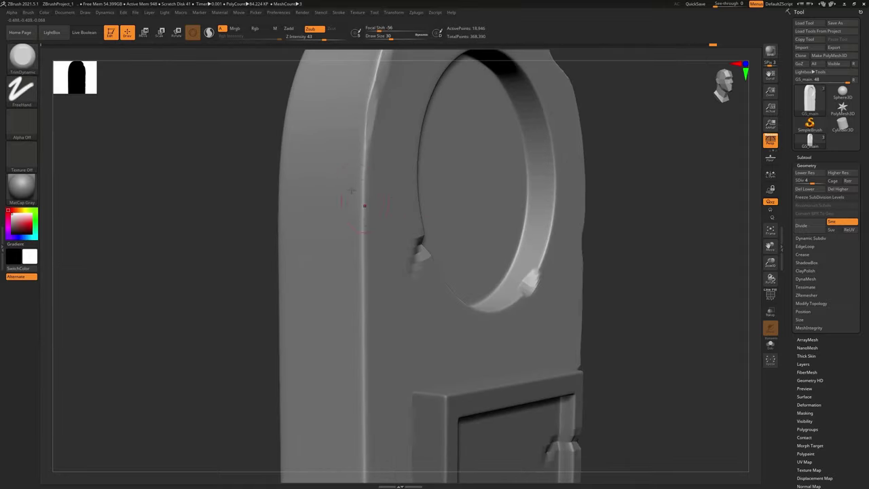
left_click_drag(362, 171, 360, 191)
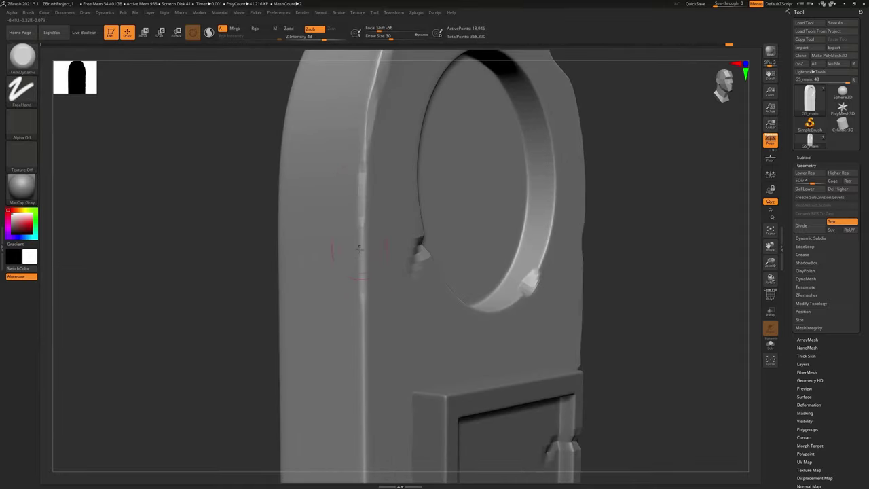
left_click_drag(358, 246, 361, 262)
- Continue the TrimDynamic wear down the left front edge beside the framed panel, around the lower chip
right_click_drag(367, 402, 358, 236, "alt")
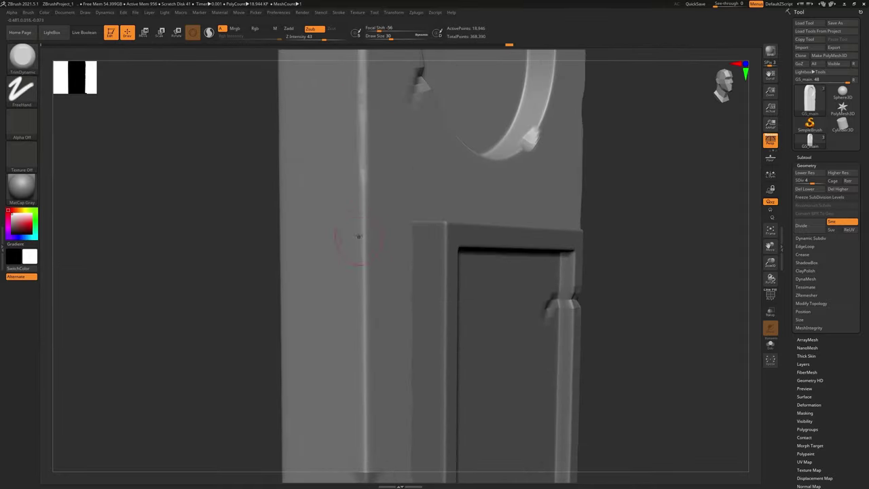
left_click_drag(364, 229, 365, 335)
right_click_drag(366, 336, 370, 201, "alt")
left_click_drag(368, 285, 368, 198)
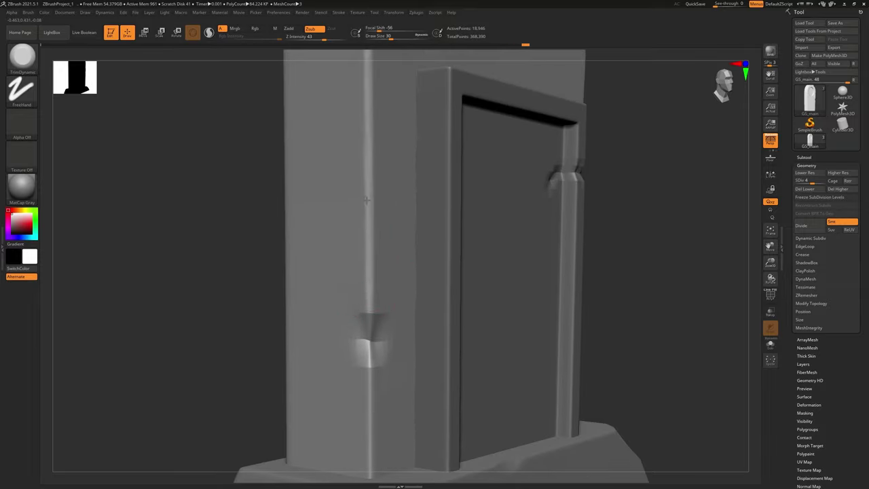
right_click_drag(393, 204, 392, 91, "ctrl")
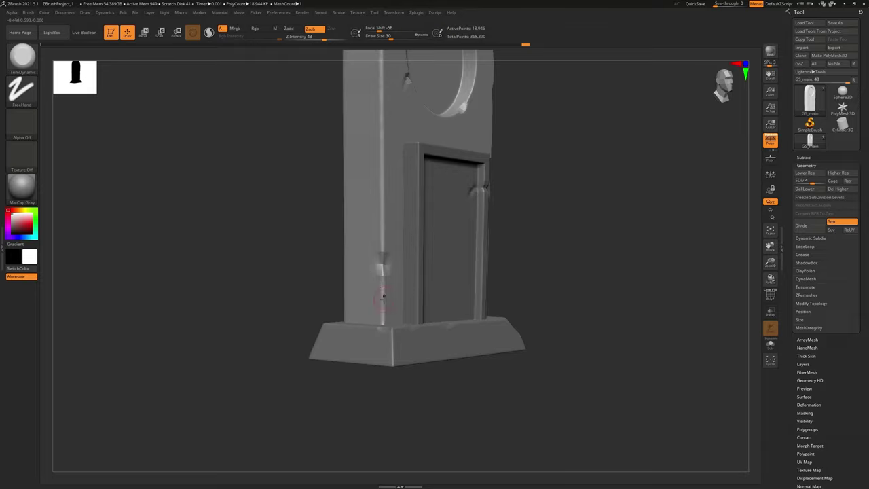
- Set GS_main to subdivision level 5 and add finer TrimDynamic wear along the whole left front edge and its upper curve
right_click_drag(426, 225, 487, 223)
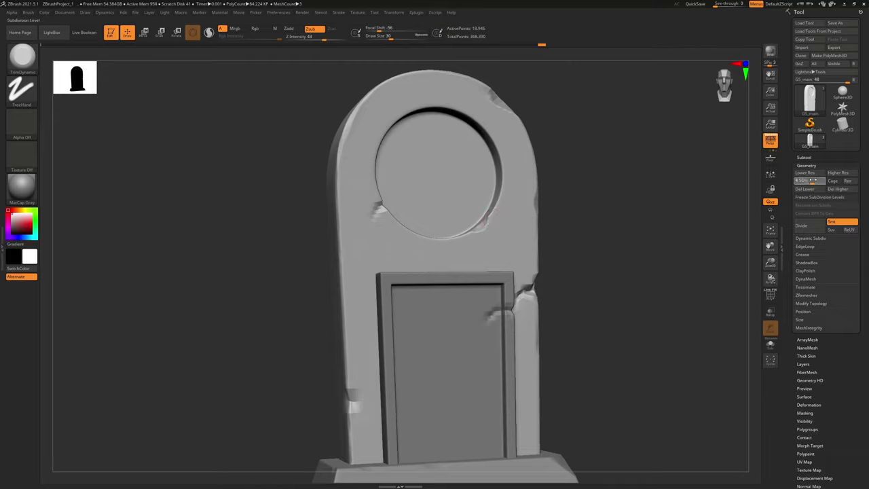
left_click(818, 181)
right_click_drag(408, 229, 425, 218)
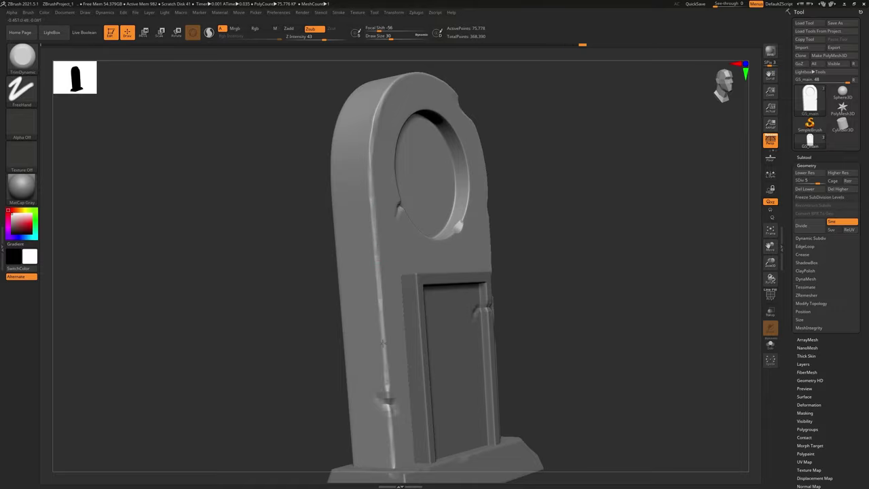
right_click_drag(372, 222, 417, 242)
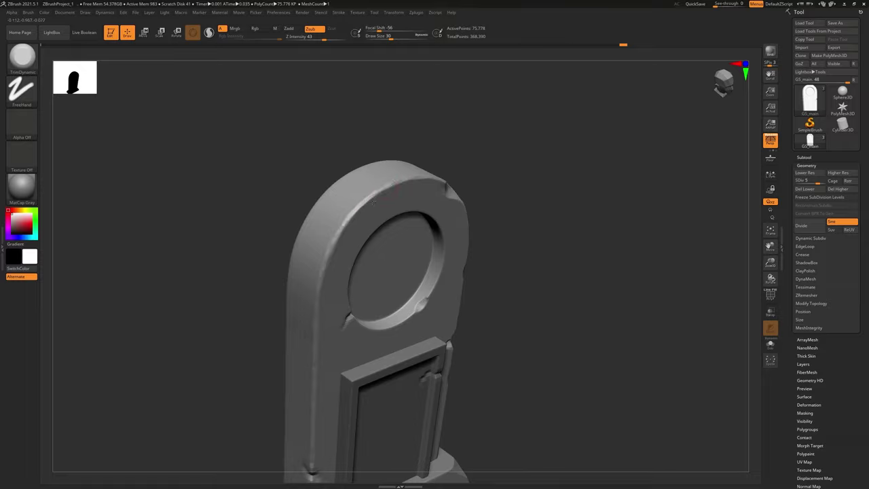
- Trim the lower left front corner between the chip and the base, and set GS_main to subdivision level 6
left_click_drag(491, 239, 541, 235)
left_click_drag(512, 197, 505, 76, "alt")
mouse_move(543, 271)
left_mouse_down("shift")
mouse_move(537, 213)
mouse_move(526, 265)
mouse_move(550, 268)
left_mouse_up("shift")
left_click_drag(586, 291, 512, 258, "alt")
left_click_drag(441, 242, 413, 241)
left_click_drag(508, 295, 415, 339)
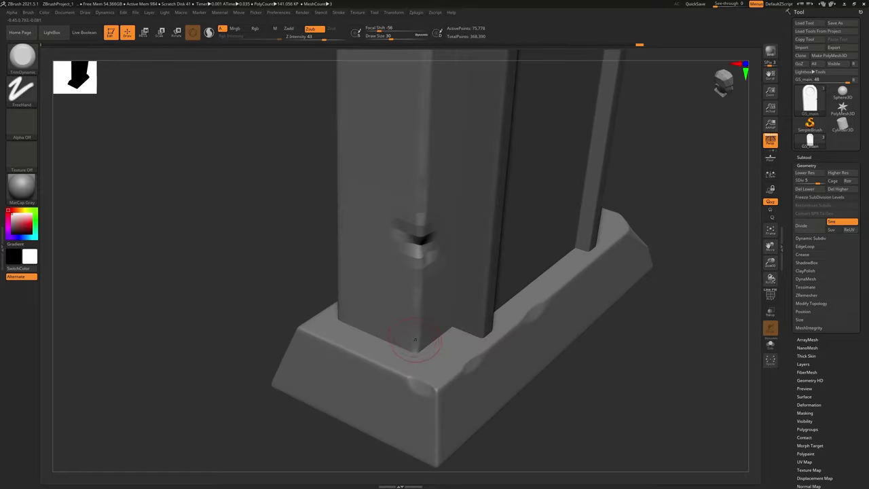
right_click_drag(389, 330, 420, 353)
mouse_move(420, 351)
left_mouse_down()
mouse_move(423, 367)
mouse_move(417, 353)
mouse_move(442, 351)
mouse_move(421, 353)
left_mouse_up()
left_click_drag(430, 289, 443, 316)
left_click_drag(817, 182, 824, 182)
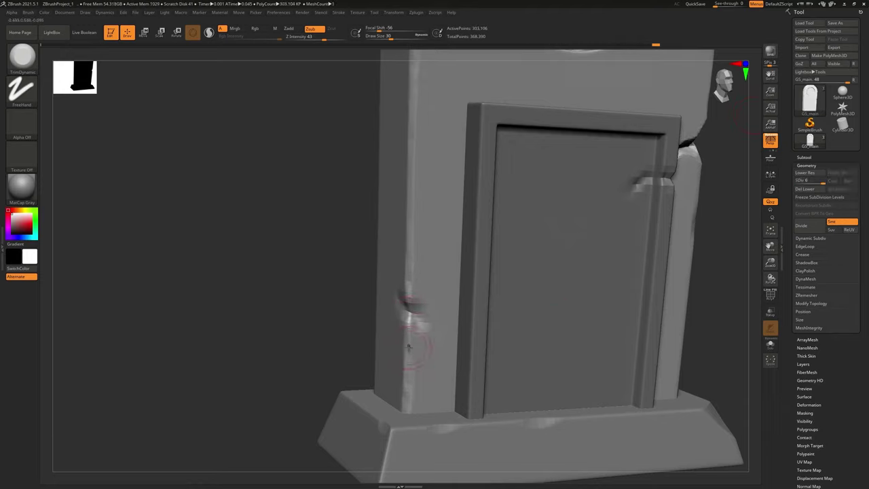
- Trim the lower lip of the crack in the right front edge with TrimDynamic at draw size 14
mouse_move(446, 361)
right_mouse_down()
mouse_move(421, 272)
mouse_move(497, 177)
mouse_move(517, 264)
right_mouse_up()
mouse_move(509, 154)
right_mouse_down("ctrl")
mouse_move(480, 98)
mouse_move(474, 214)
right_mouse_up("ctrl")
right_click_drag(455, 113, 477, 152, "ctrl")
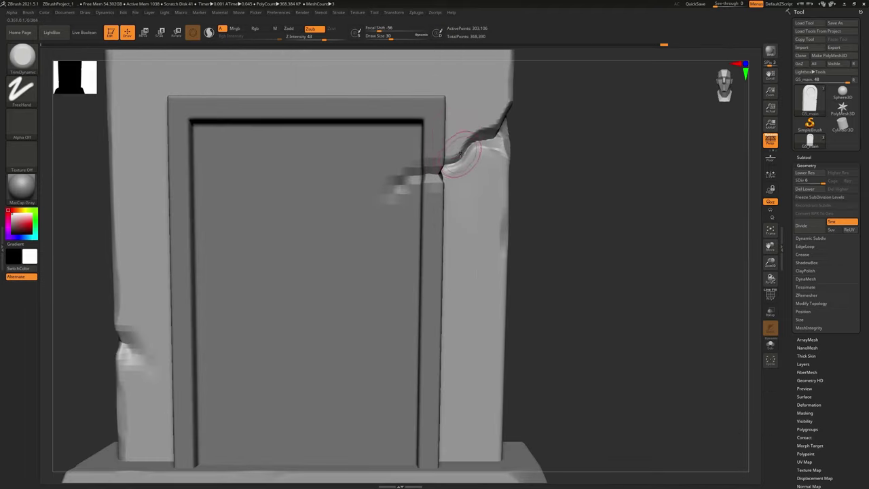
key("bracketleft")
key("bracketleft")
left_click_drag(479, 139, 472, 136)
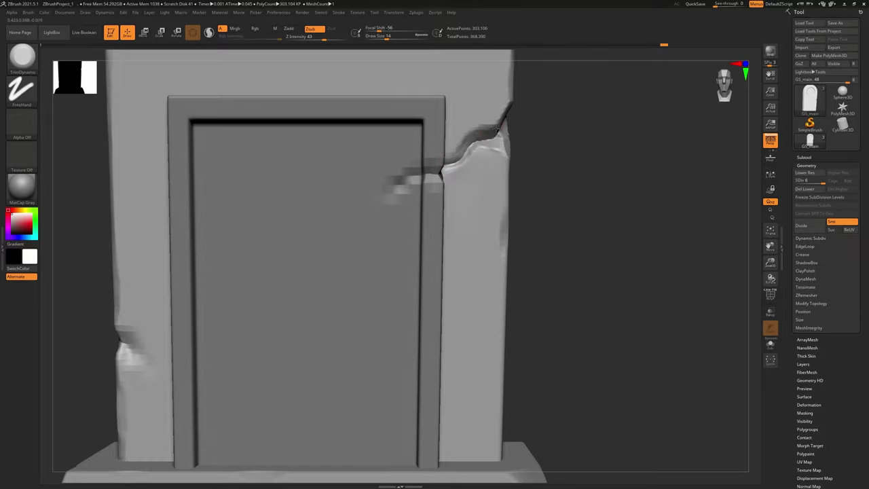
right_click_drag(554, 219, 549, 181, "ctrl")
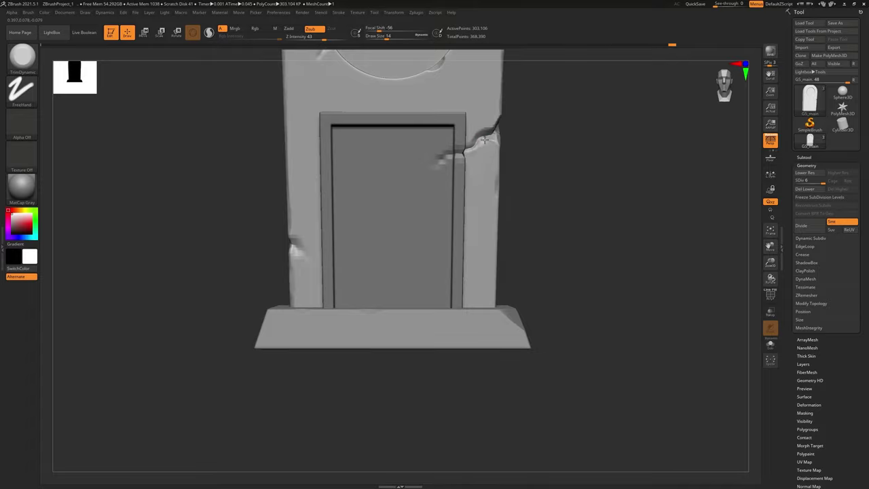
- Trim a chip and uneven wear into the right front edge from below the crack down to the base, raising the draw size to 34
left_click_drag(571, 210, 547, 202)
right_click_drag(524, 59, 543, 186, "ctrl")
left_click_drag(542, 186, 526, 182, "shift")
right_click_drag(526, 182, 536, 233, "ctrl")
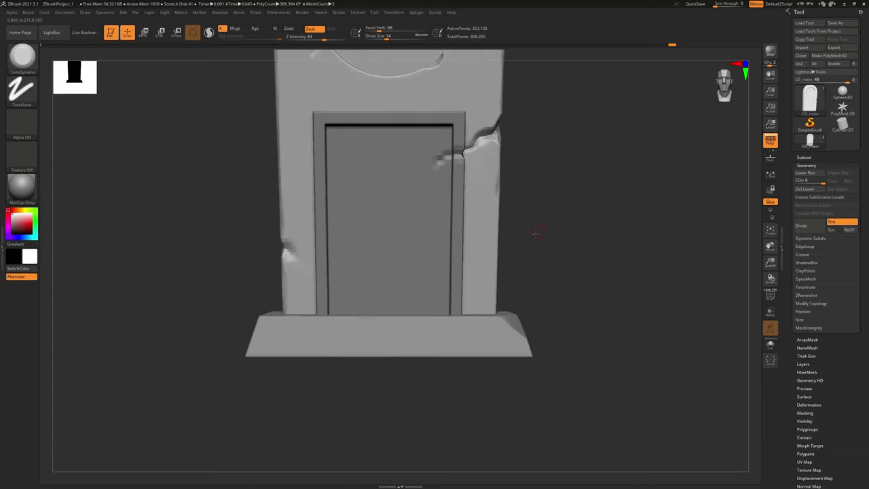
left_click_drag(535, 234, 492, 192)
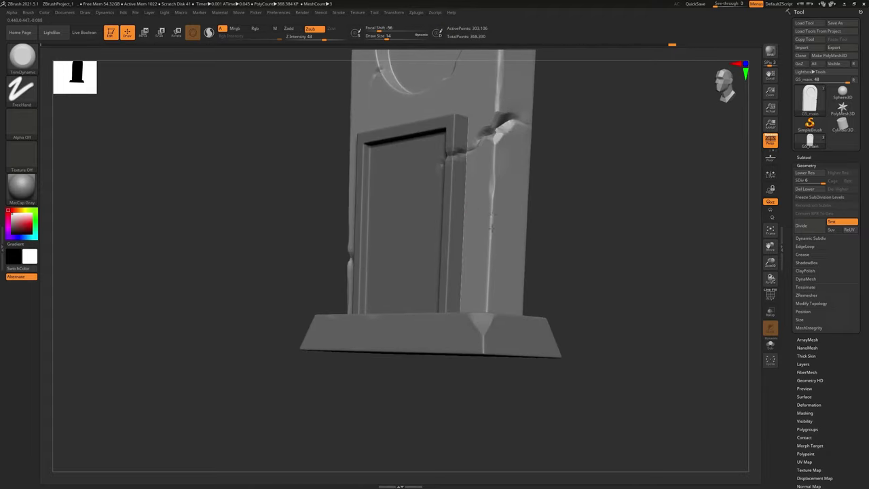
left_click_drag(490, 224, 485, 190)
right_click_drag(485, 190, 491, 193)
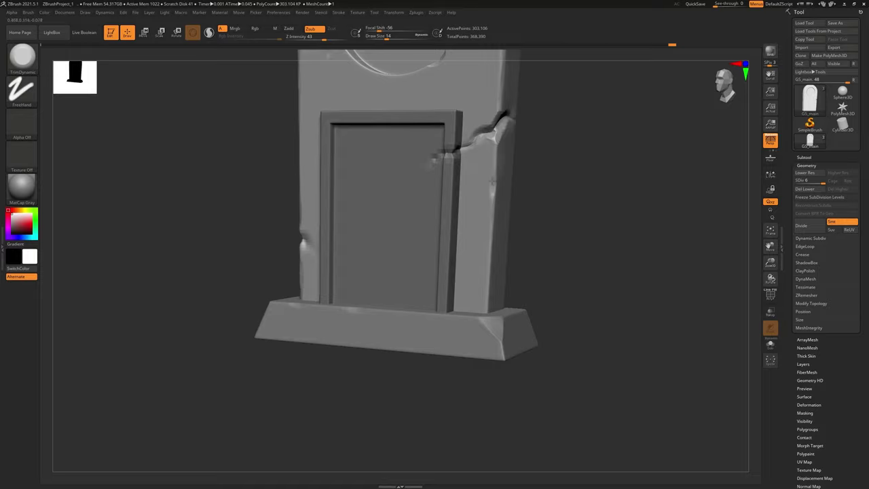
right_click_drag(556, 242, 527, 233)
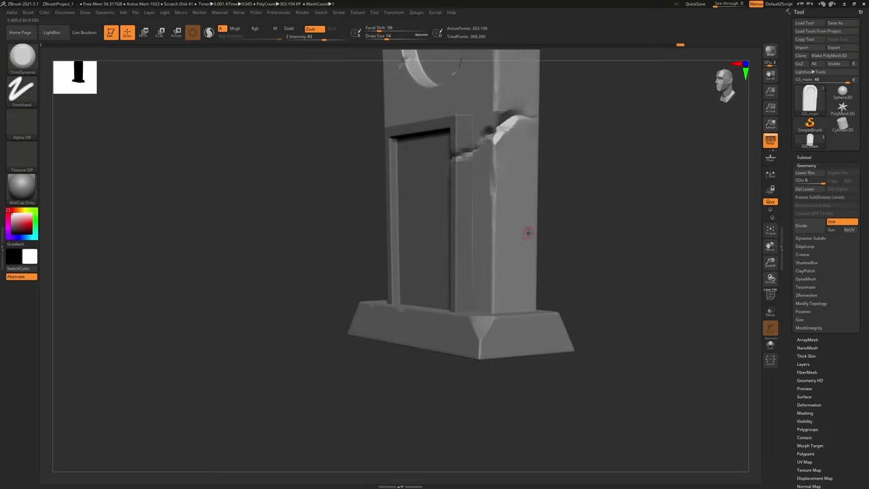
right_click_drag(501, 170, 514, 180)
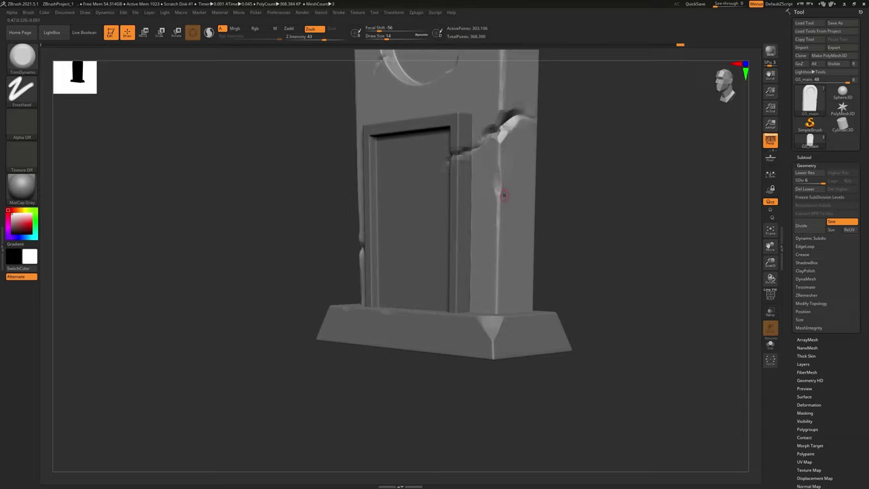
left_click_drag(499, 180, 499, 183)
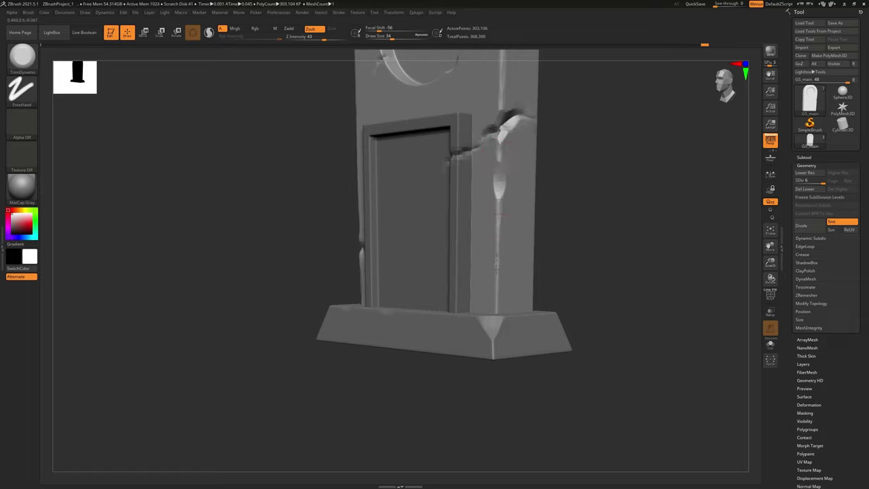
left_click_drag(499, 212, 497, 304)
- Trim uneven wear into the straight back edge beside the cracked side, from the base up past the crack
mouse_move(577, 238)
left_mouse_down()
mouse_move(513, 231)
mouse_move(547, 264)
mouse_move(520, 299)
mouse_move(509, 399)
mouse_move(500, 412)
mouse_move(501, 370)
left_mouse_up()
mouse_move(498, 414)
left_mouse_down()
mouse_move(508, 303)
mouse_move(508, 324)
left_mouse_up()
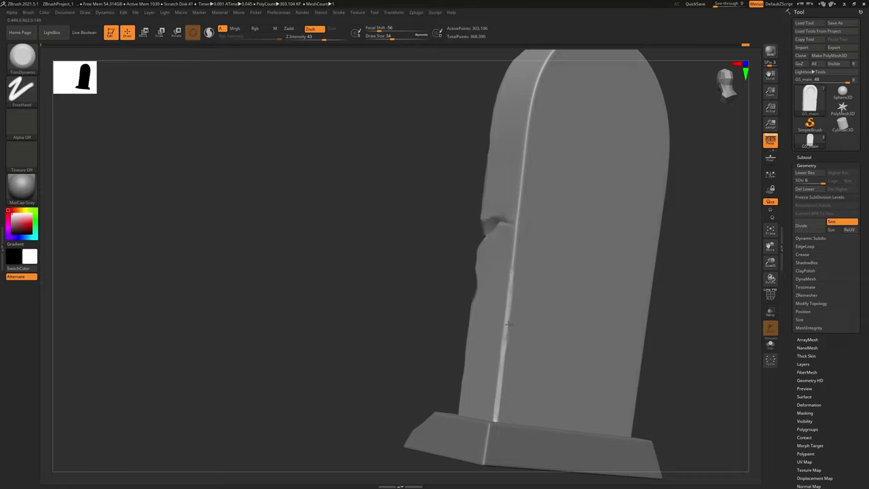
left_click_drag(512, 291, 524, 171)
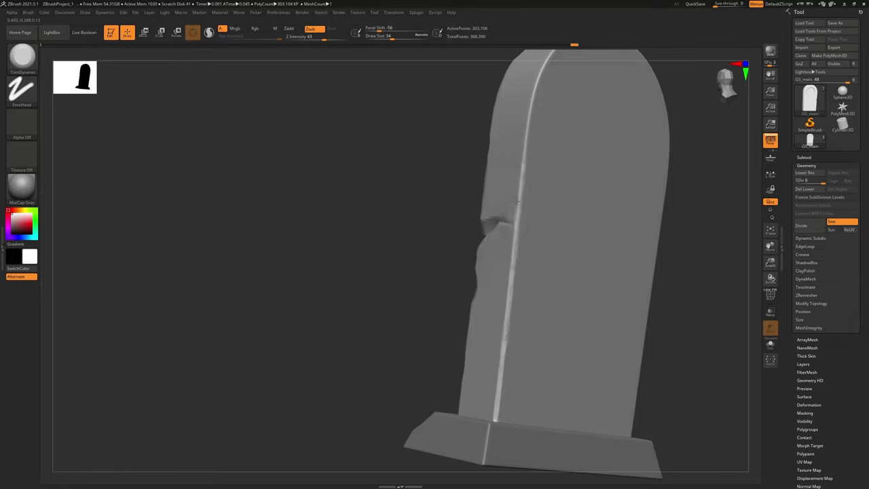
right_click_drag(523, 323, 567, 310)
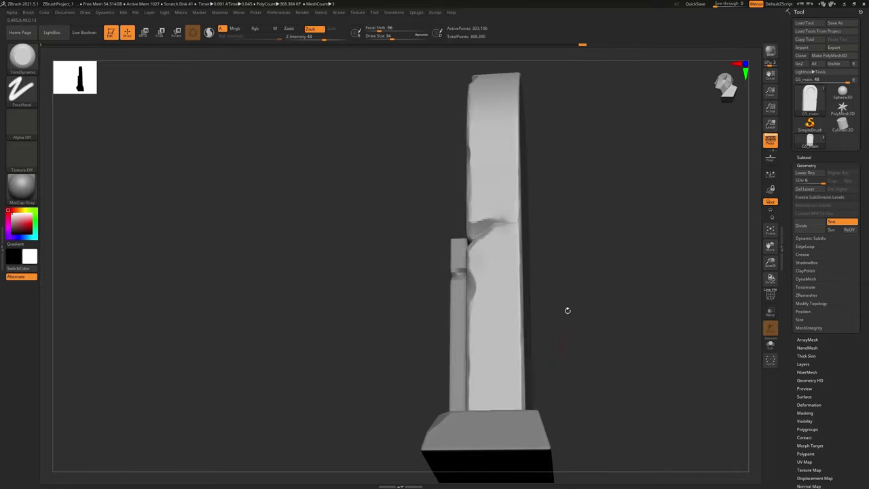
right_click_drag(570, 347, 546, 373)
- Extend the TrimDynamic wear along the back edge's upper curve and touch up its straight lower part
right_click_drag(552, 219, 520, 362, "alt")
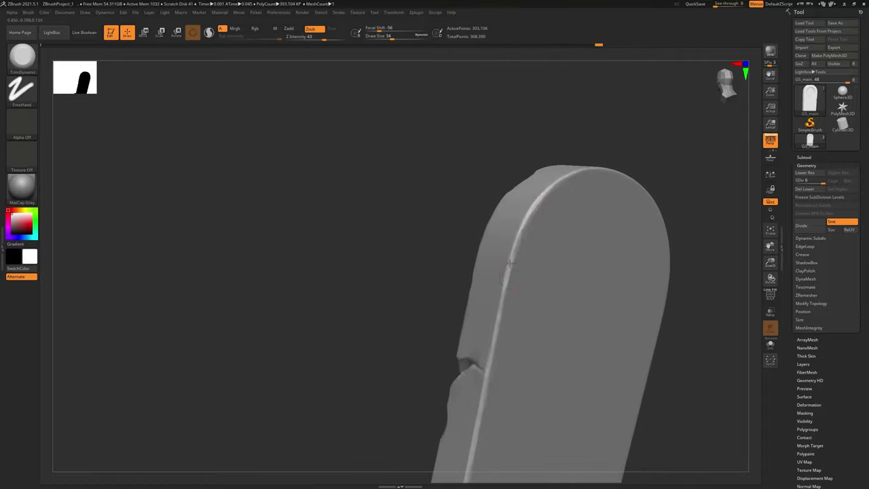
left_click_drag(496, 316, 564, 291)
left_click_drag(575, 234, 508, 292, "alt")
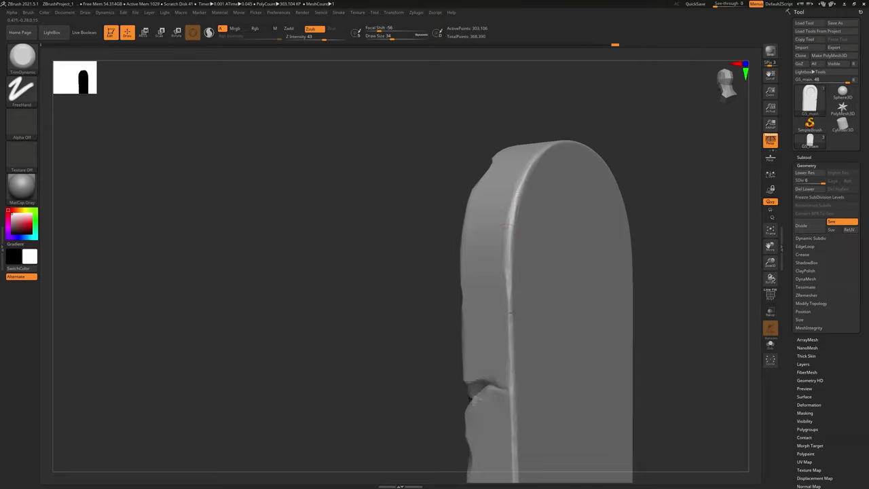
left_click_drag(550, 358, 512, 250)
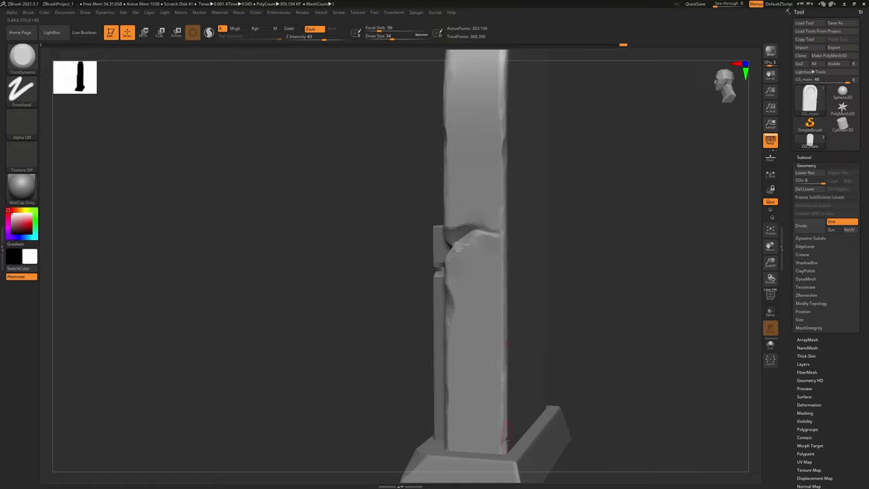
right_click_drag(522, 370, 518, 272, "alt")
right_click_drag(517, 272, 589, 399)
mouse_move(588, 399)
left_mouse_down()
mouse_move(590, 338)
mouse_move(442, 224)
mouse_move(458, 226)
mouse_move(475, 152)
mouse_move(602, 188)
mouse_move(513, 278)
mouse_move(350, 233)
mouse_move(367, 196)
mouse_move(401, 167)
left_mouse_up()
right_click_drag(475, 316, 539, 240)
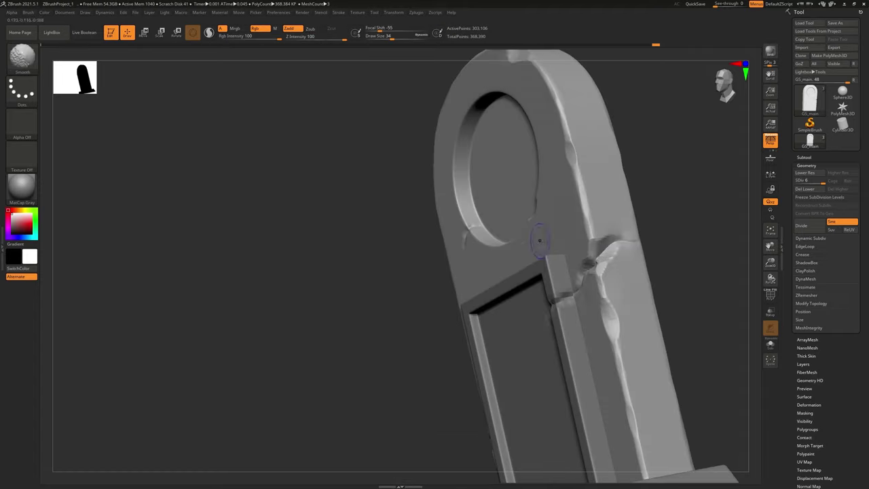
- Reduce the draw size to 10 and trim the small crack at the circular recess's lower left rim
right_click_drag(647, 285, 530, 325, "shift")
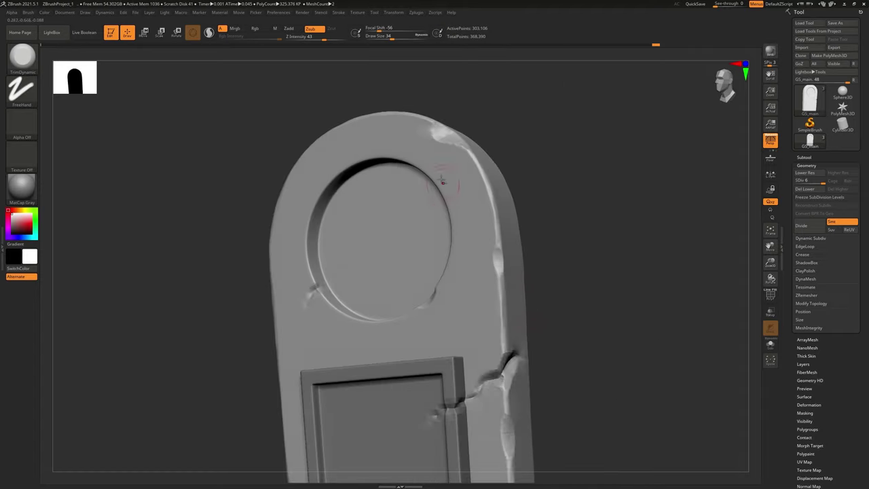
right_click_drag(444, 183, 556, 157, "ctrl")
right_click_drag(384, 132, 356, 265)
mouse_move(317, 305)
left_mouse_down()
mouse_move(278, 291)
mouse_move(319, 289)
mouse_move(302, 292)
left_mouse_up()
key("[")
key("[")
key("[")
key("[")
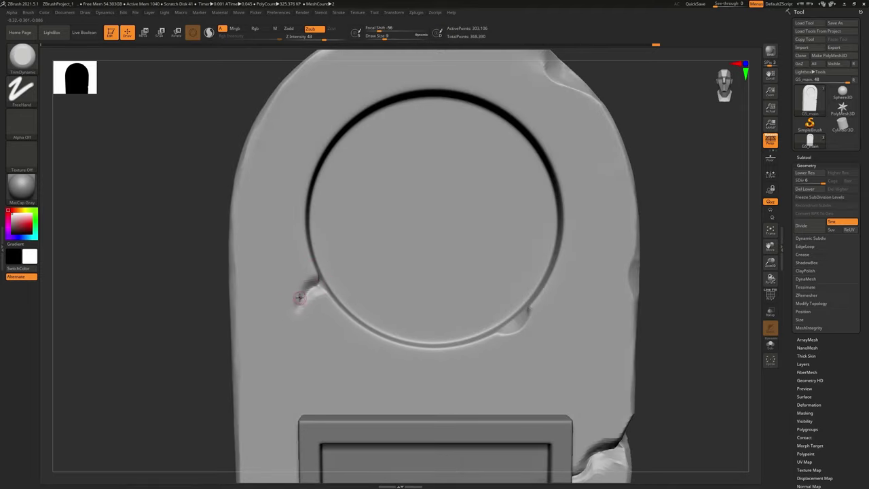
key("]")
mouse_move(322, 275)
right_mouse_down()
mouse_move(311, 283)
mouse_move(315, 277)
right_mouse_up()
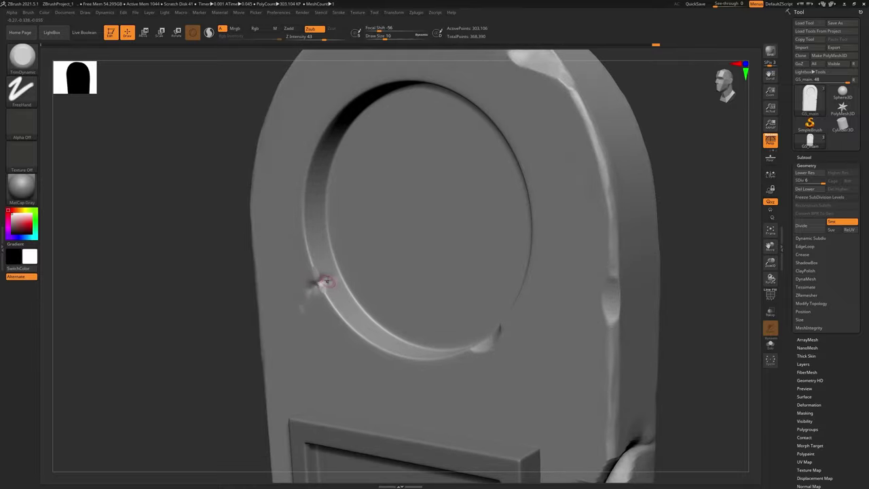
right_click_drag(320, 282, 316, 281)
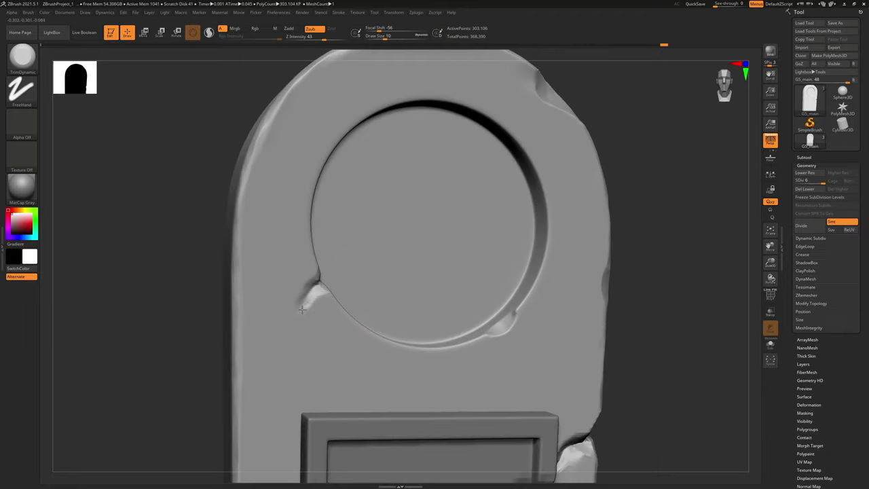
right_click_drag(320, 299, 300, 281)
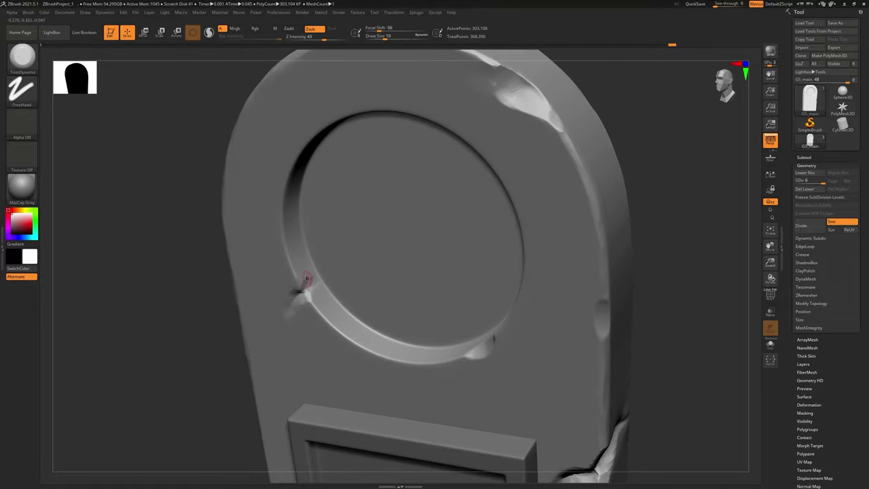
- Trim the chip at the circular recess's lower right rim with TrimDynamic
right_click_drag(436, 349, 469, 275)
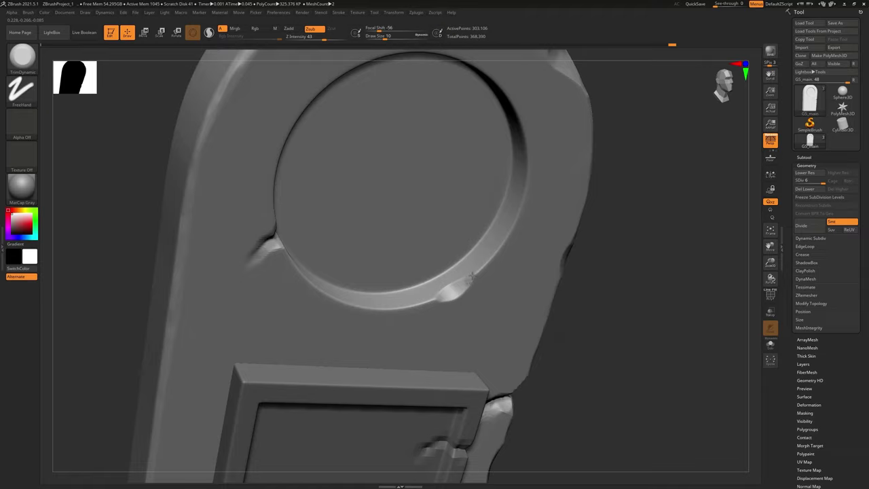
right_click_drag(457, 287, 437, 294)
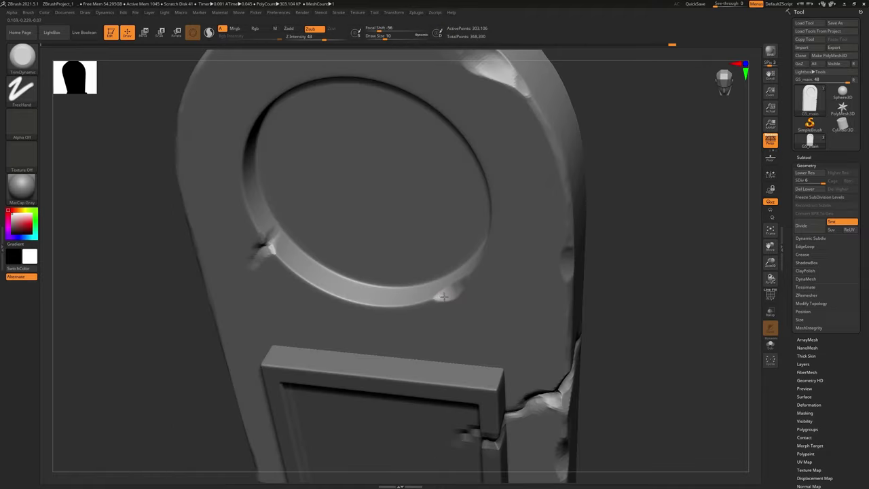
right_click_drag(479, 270, 459, 290)
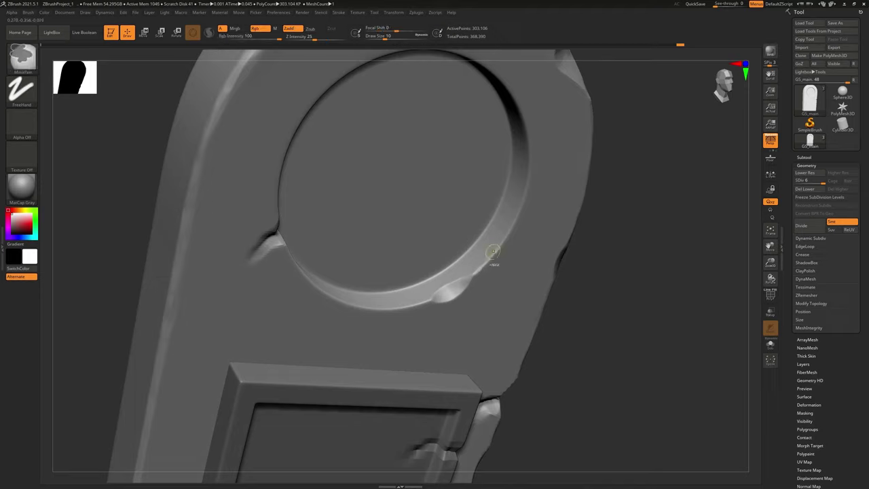
- Set the draw size to 34 and trim uneven facets along the circular recess's right rim above the chip
key("bracketright")
key("bracketright")
left_click_drag(477, 273, 511, 233)
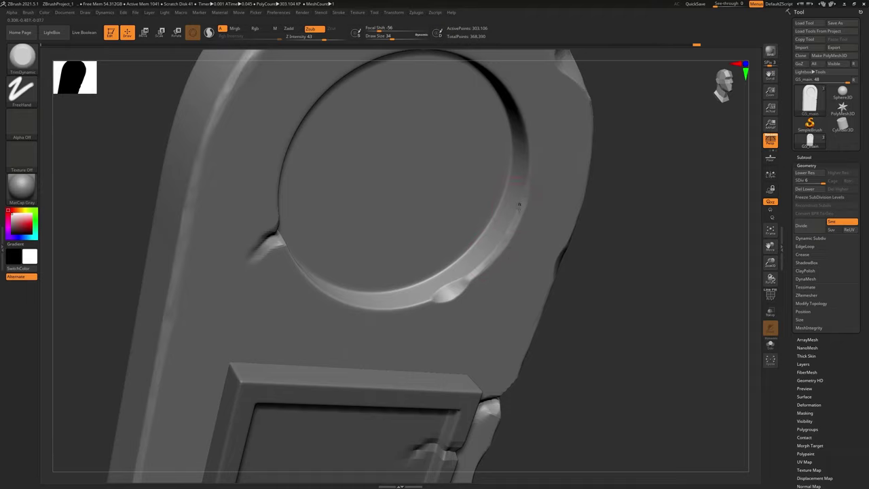
right_click_drag(525, 237, 517, 195, "shift")
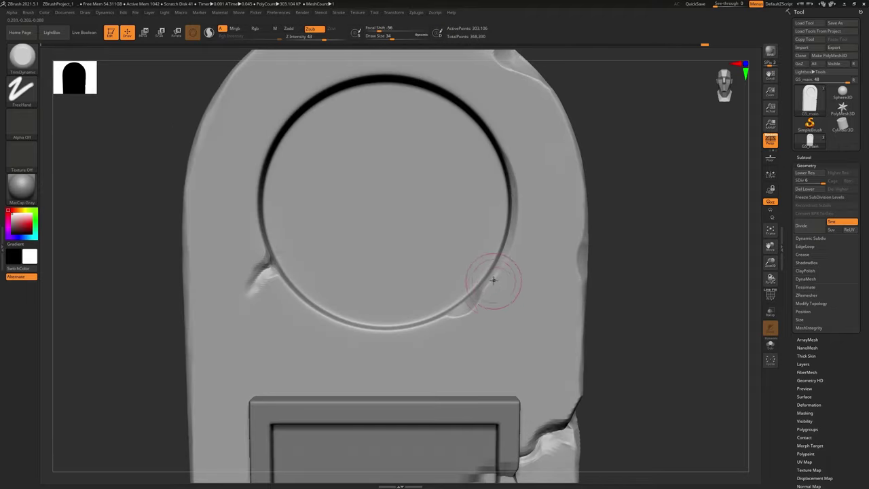
left_click_drag(493, 279, 506, 258)
right_click_drag(520, 272, 504, 202, "ctrl")
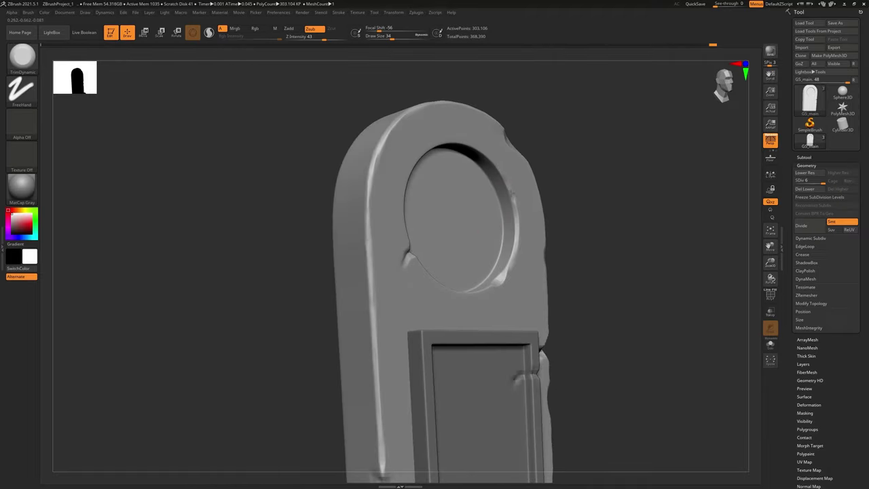
left_click_drag(515, 221, 514, 194)
right_click_drag(514, 194, 482, 211, "shift")
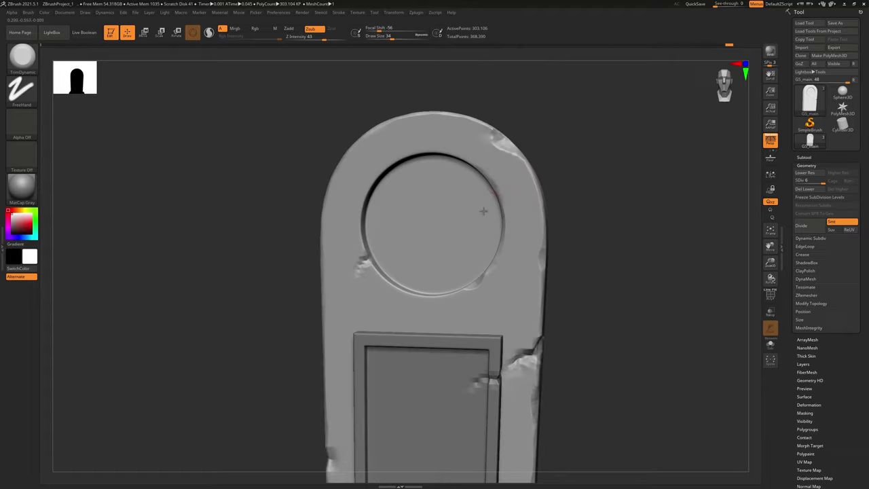
- Trim uneven wear into the circular recess's rim from the lower left crack up the left side and over the top
mouse_move(493, 155)
right_mouse_down("ctrl")
mouse_move(471, 193)
mouse_move(552, 221)
right_mouse_up("ctrl")
right_click_drag(458, 238, 411, 310)
left_click_drag(397, 306, 390, 280)
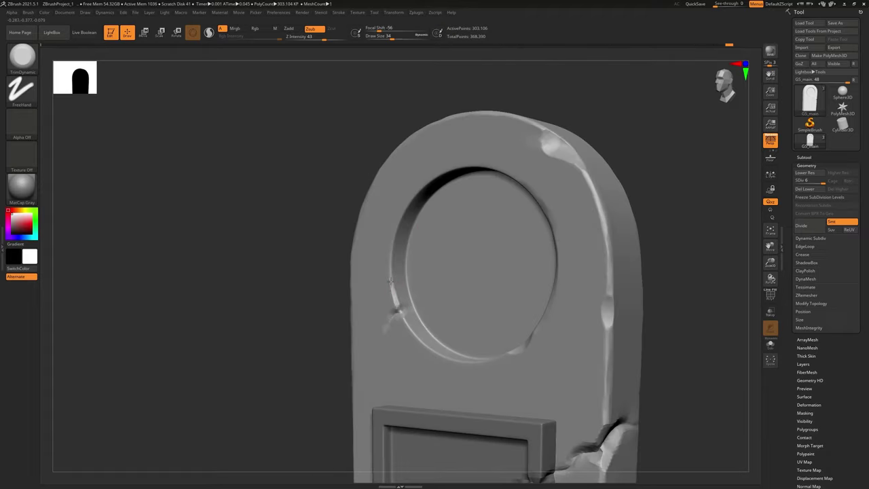
left_click_drag(393, 249, 392, 235)
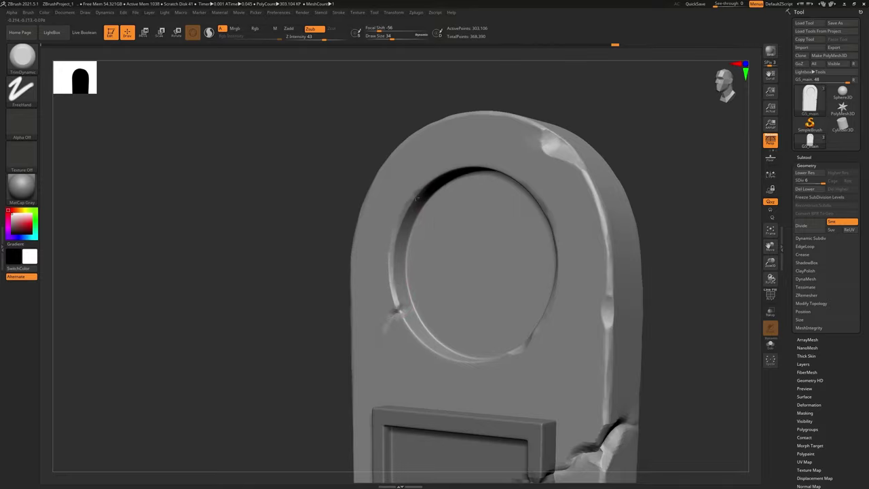
right_click_drag(469, 241, 421, 196)
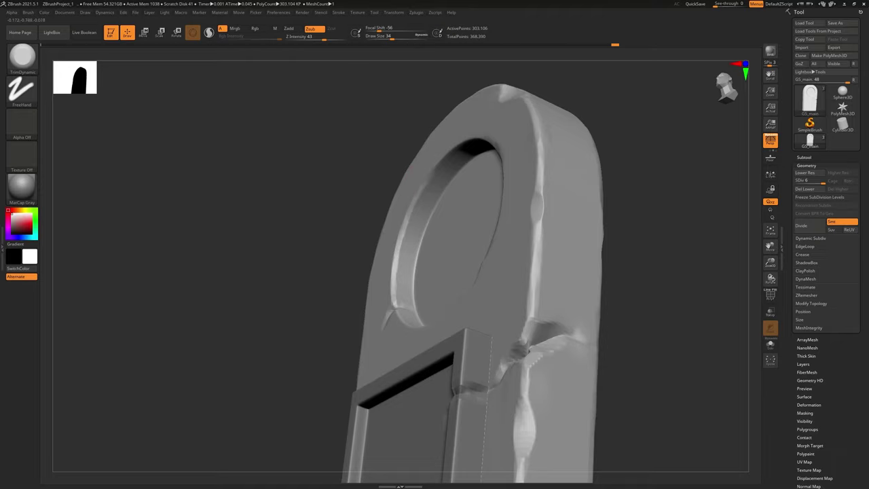
right_click_drag(449, 155, 476, 162)
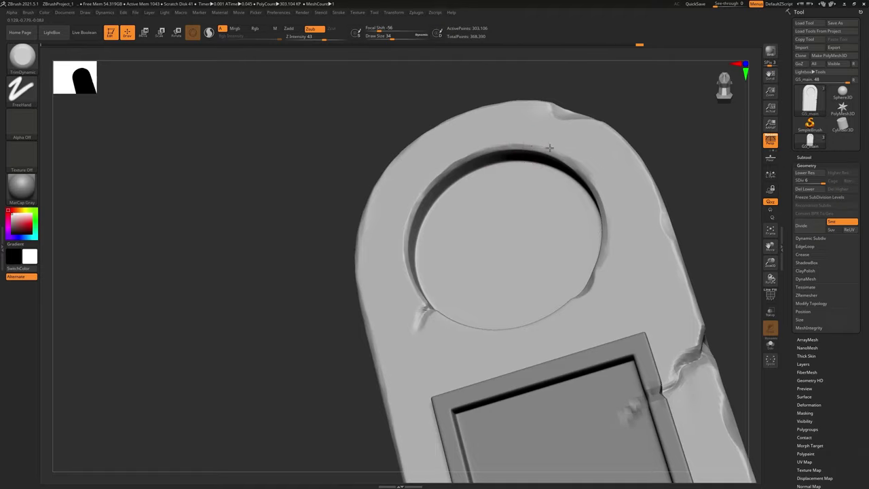
- Trim irregular facets along the bottom arc of the circular recess's rim between the left crack and the right chip
right_click_drag(559, 176, 538, 271, "shift")
right_click_drag(574, 358, 506, 177)
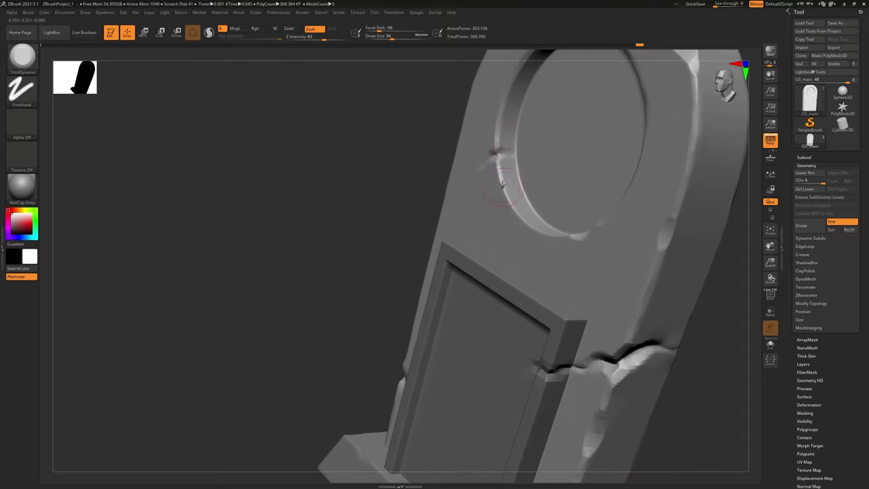
left_click_drag(503, 185, 522, 219)
right_click_drag(550, 229, 535, 236)
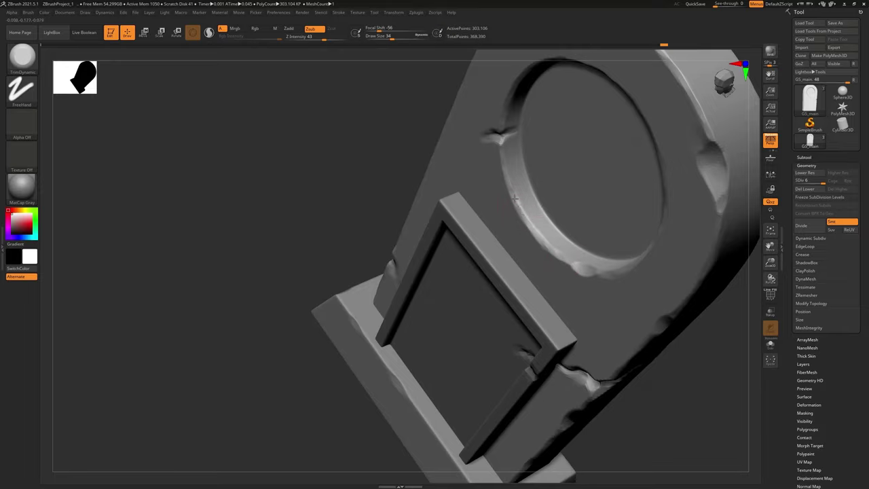
mouse_move(502, 155)
right_mouse_down()
mouse_move(561, 200)
mouse_move(588, 260)
mouse_move(551, 191)
mouse_move(572, 244)
mouse_move(543, 178)
right_mouse_up()
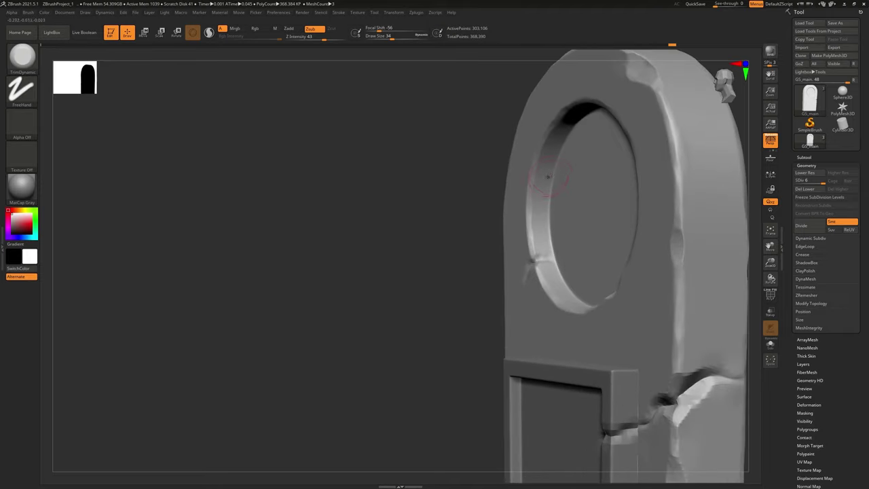
- Trim the left inner wall of the circular recess above its crack with TrimDynamic
left_click_drag(546, 190, 556, 221)
right_click_drag(568, 240, 577, 256)
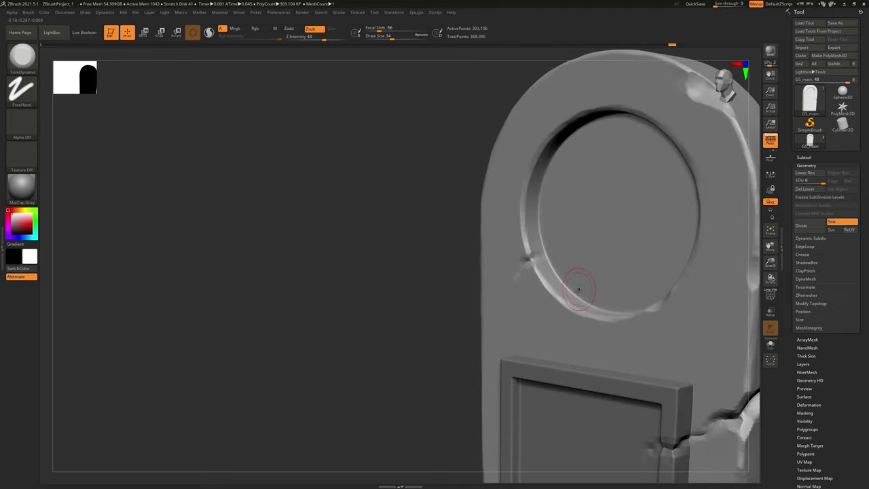
mouse_move(582, 291)
right_mouse_down("shift")
mouse_move(595, 243)
mouse_move(601, 318)
mouse_move(569, 238)
mouse_move(550, 336)
mouse_move(581, 297)
mouse_move(577, 268)
right_mouse_up("shift")
right_click_drag(527, 146, 574, 273)
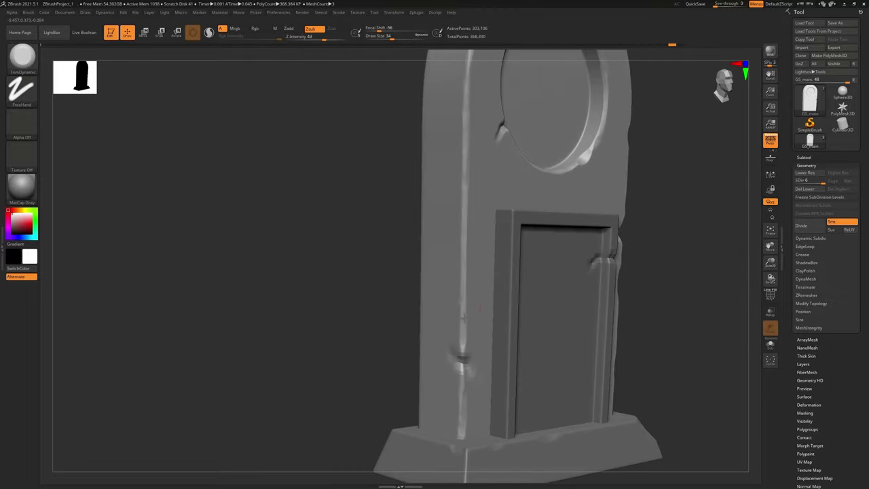
- Sharpen the small notch on the gravestone's lower left front edge with the Pinch brush
left_click(22, 58)
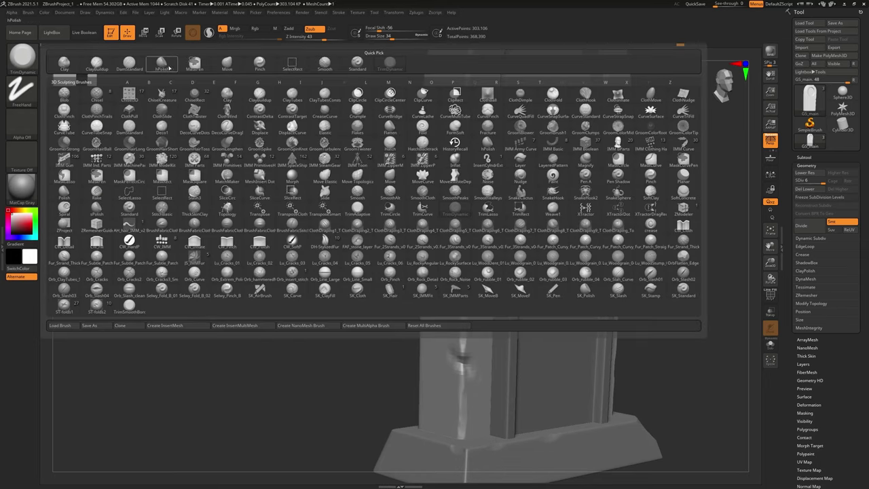
left_click(260, 64)
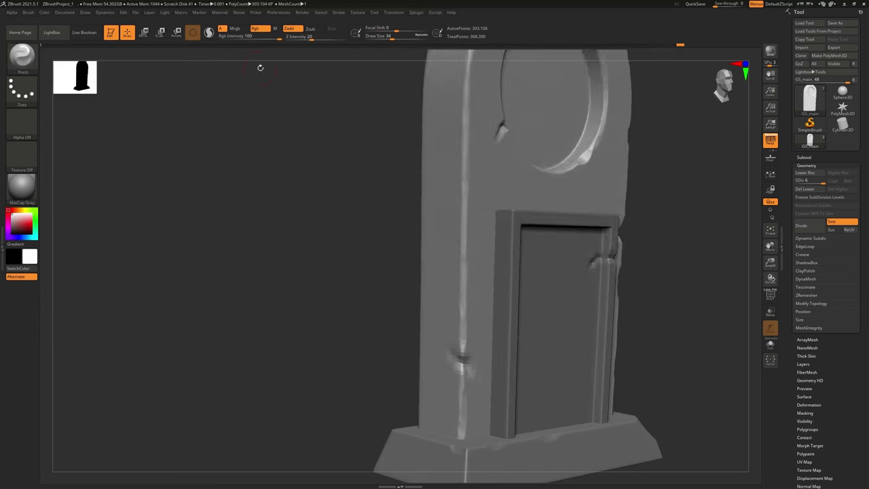
mouse_move(421, 156)
right_mouse_down()
mouse_move(470, 167)
mouse_move(491, 148)
right_mouse_up()
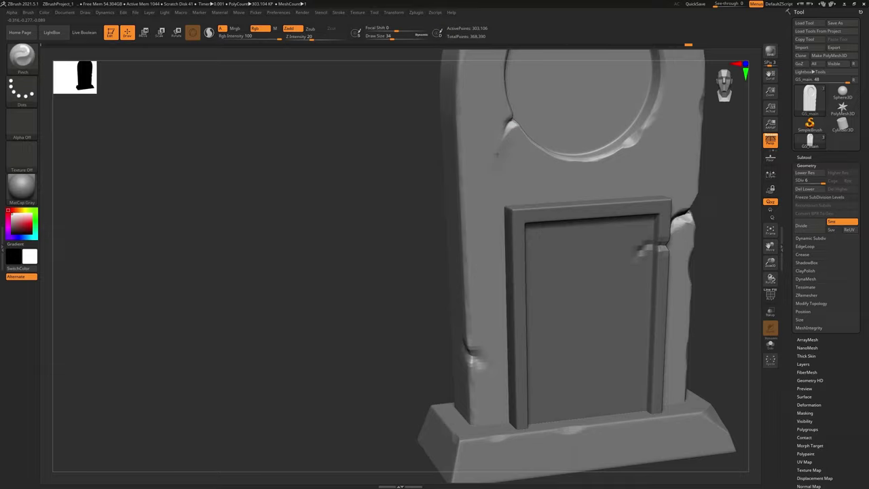
right_click_drag(471, 233, 442, 230)
mouse_move(476, 321)
right_mouse_down("alt")
mouse_move(448, 247)
mouse_move(466, 311)
mouse_move(456, 275)
right_mouse_up("alt")
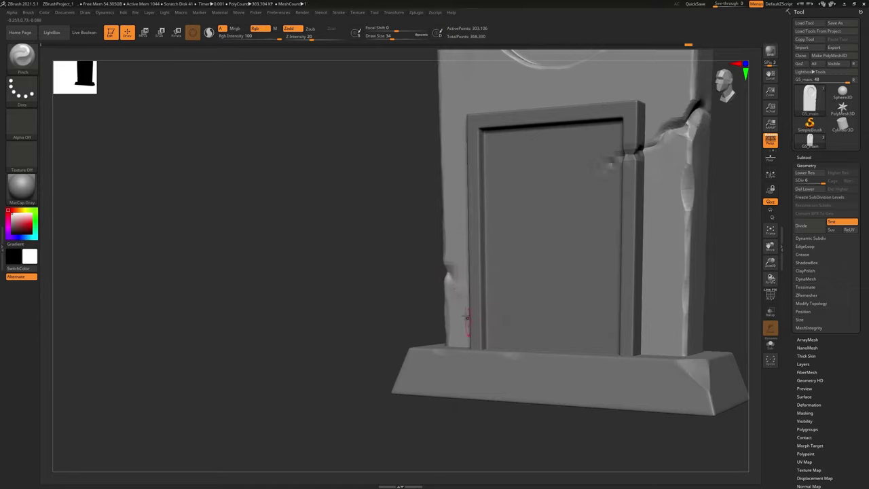
right_click_drag(466, 318, 445, 271)
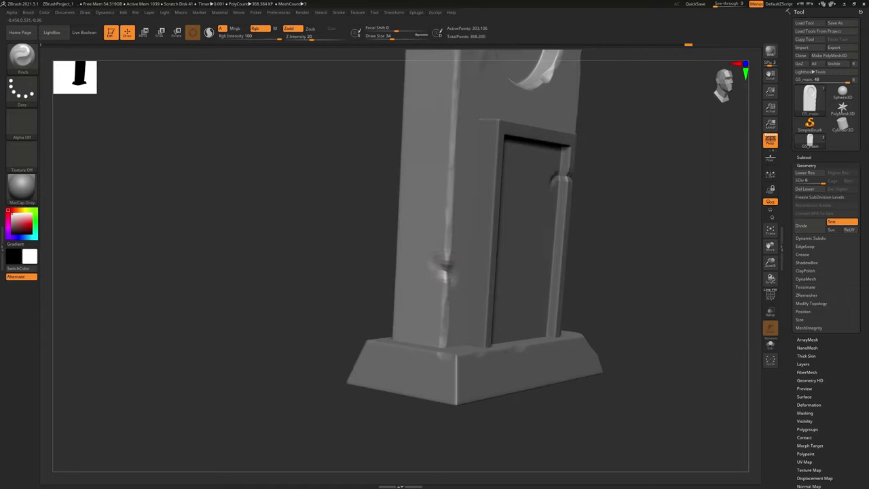
left_click_drag(444, 264, 441, 280)
right_click_drag(482, 335, 417, 316)
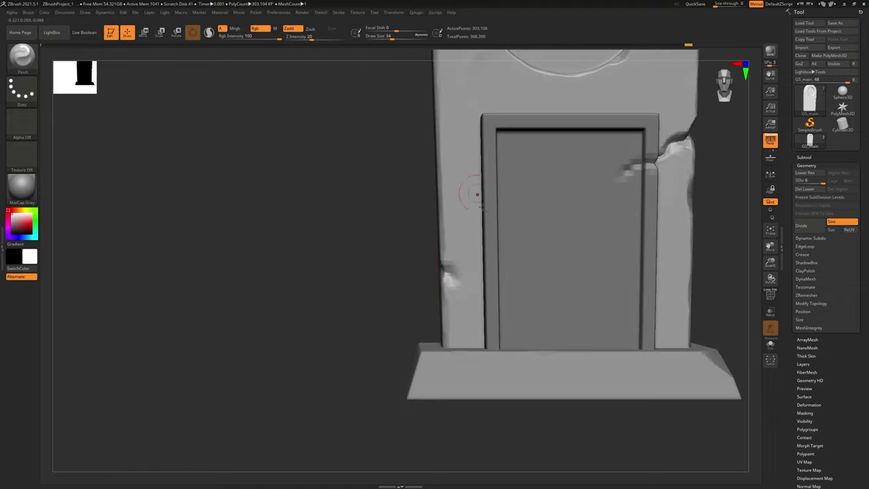
- Subdivide GS_main once more to subdivision level 7
right_click_drag(477, 194, 540, 323, "ctrl")
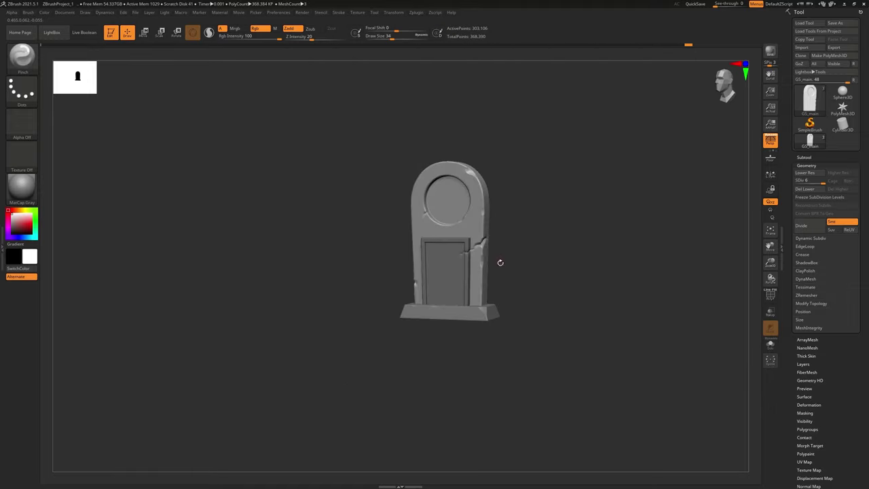
right_click_drag(501, 262, 518, 307, "ctrl")
right_click_drag(513, 204, 517, 237, "ctrl")
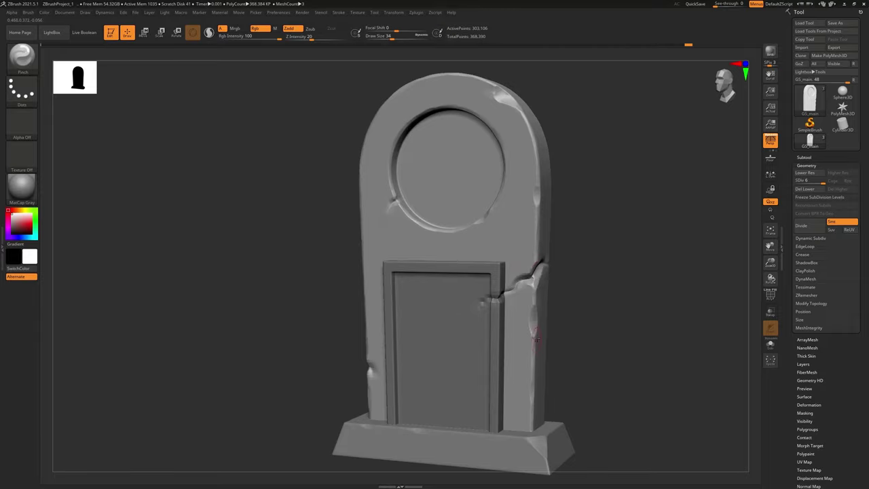
left_click(802, 225)
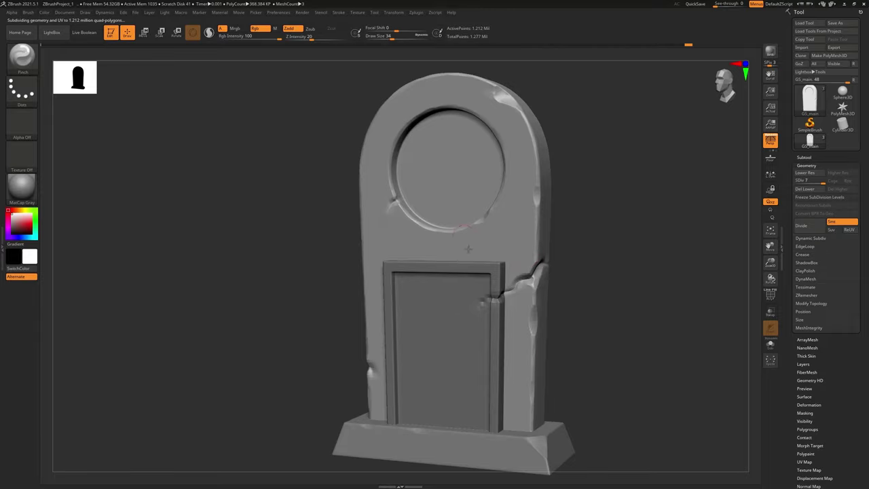
- Select the hPolish brush and examine the circular recess rim, left edge and lower left notch from several angles
right_click_drag(468, 248, 482, 294)
mouse_move(369, 331)
right_mouse_down("ctrl")
mouse_move(386, 365)
mouse_move(379, 340)
mouse_move(370, 363)
right_mouse_up("ctrl")
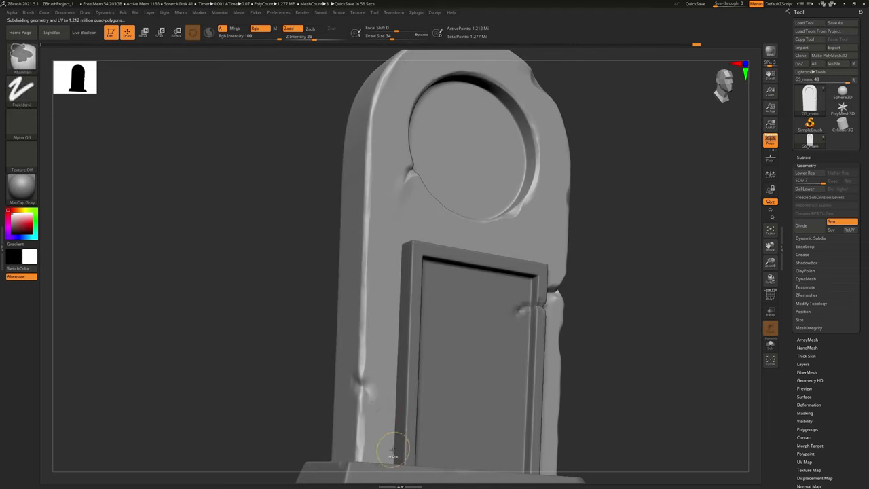
right_click_drag(384, 240, 284, 239)
key("b")
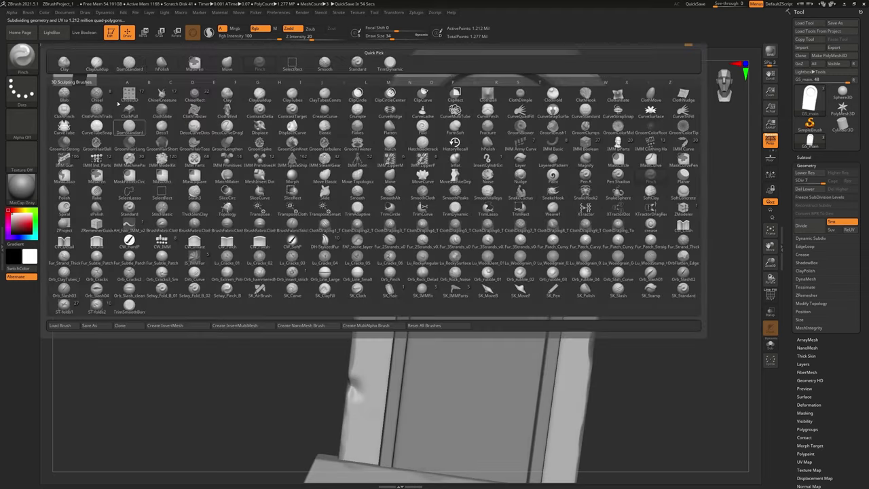
left_click(162, 64)
right_click_drag(480, 180, 500, 194)
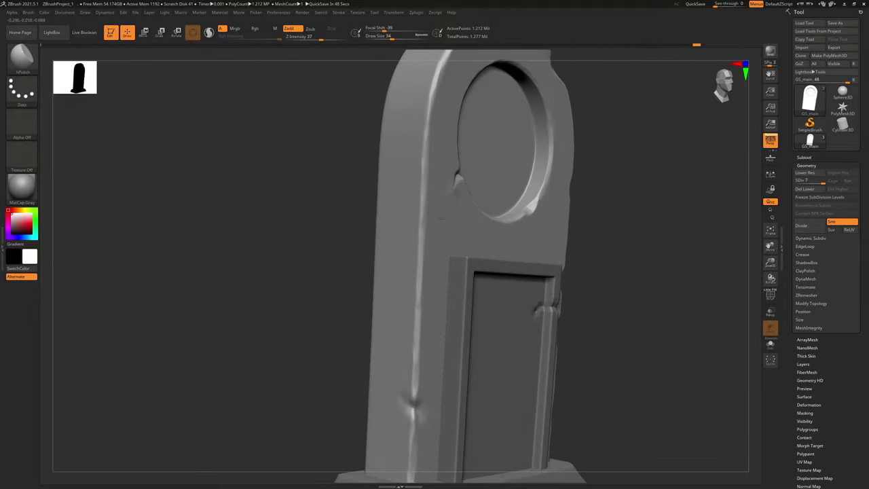
right_click_drag(467, 255, 454, 211)
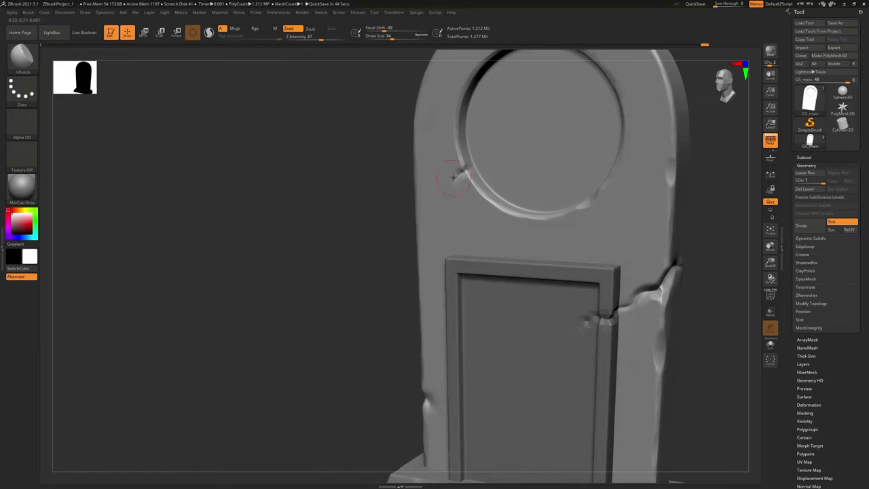
right_click_drag(443, 172, 464, 162, "ctrl")
right_click_drag(552, 241, 498, 281, "ctrl")
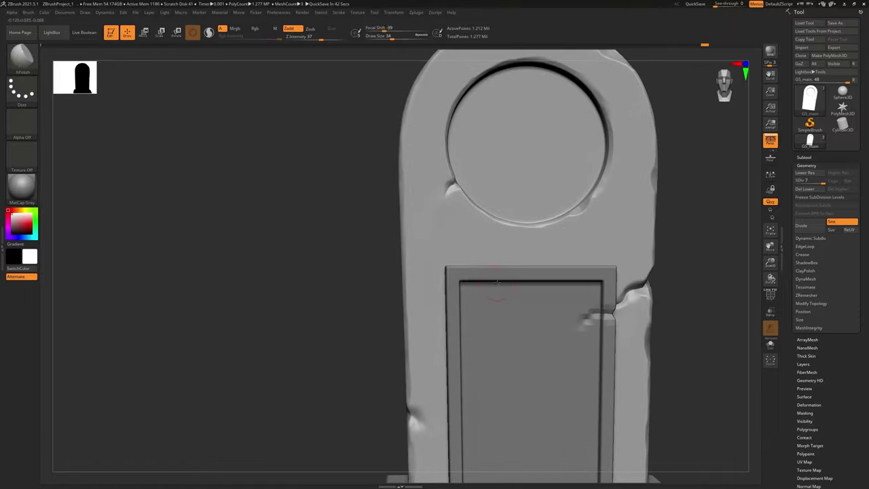
mouse_move(391, 250)
right_mouse_down()
mouse_move(462, 231)
mouse_move(475, 217)
mouse_move(453, 207)
right_mouse_up()
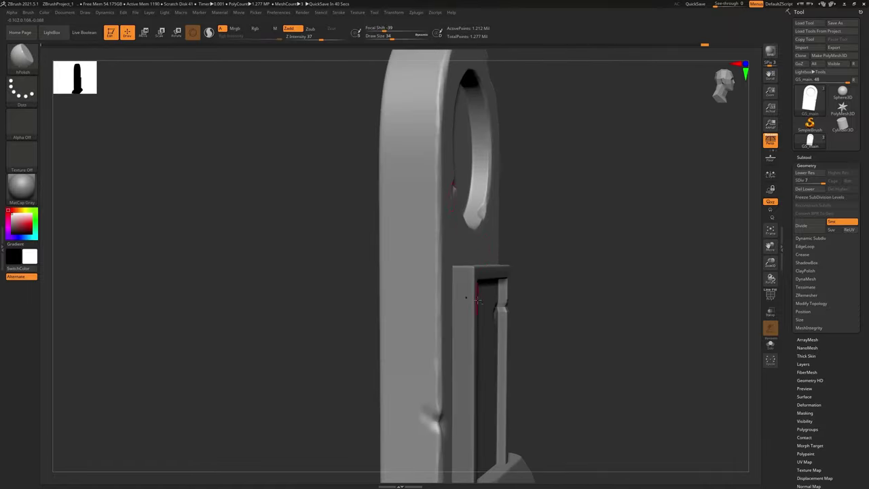
right_click_drag(477, 301, 452, 271)
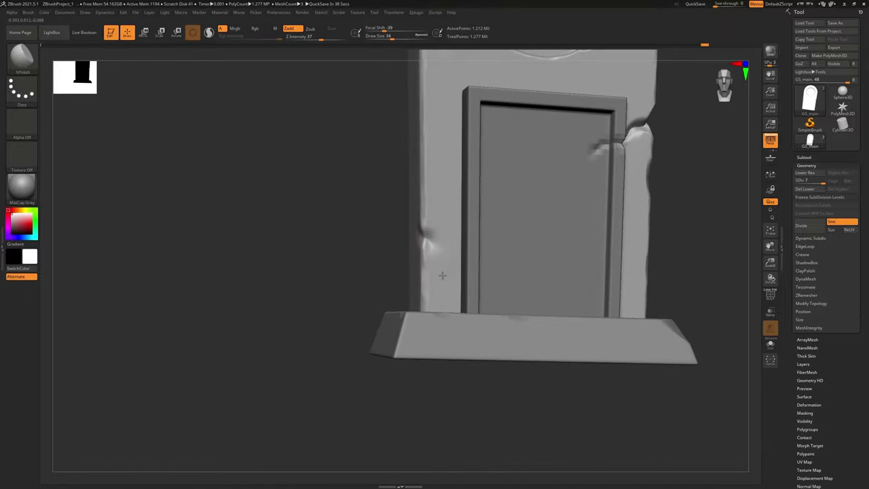
right_click_drag(452, 229, 466, 249)
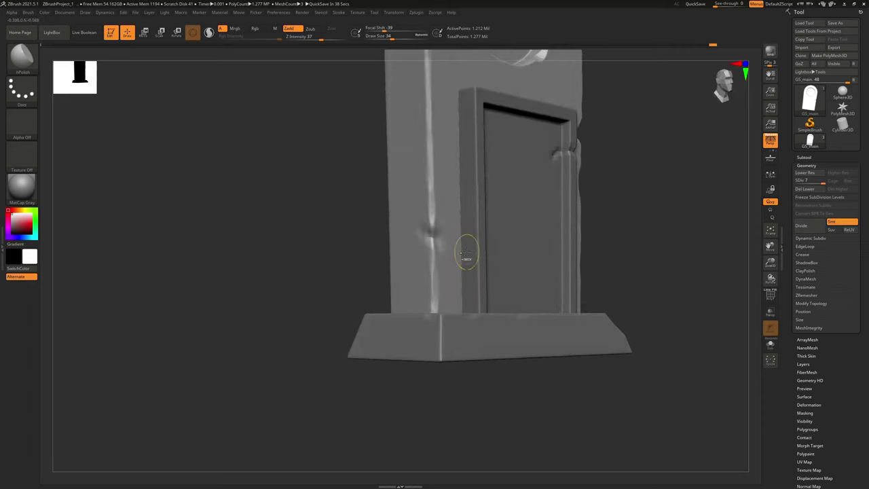
- Carve a thin crack from the lower left notch diagonally down the front face with DamStandard at draw size 18
left_click(27, 54)
left_click(129, 63)
mouse_move(516, 264)
right_mouse_down()
mouse_move(476, 277)
mouse_move(406, 275)
right_mouse_up()
left_click_drag(364, 232, 400, 277)
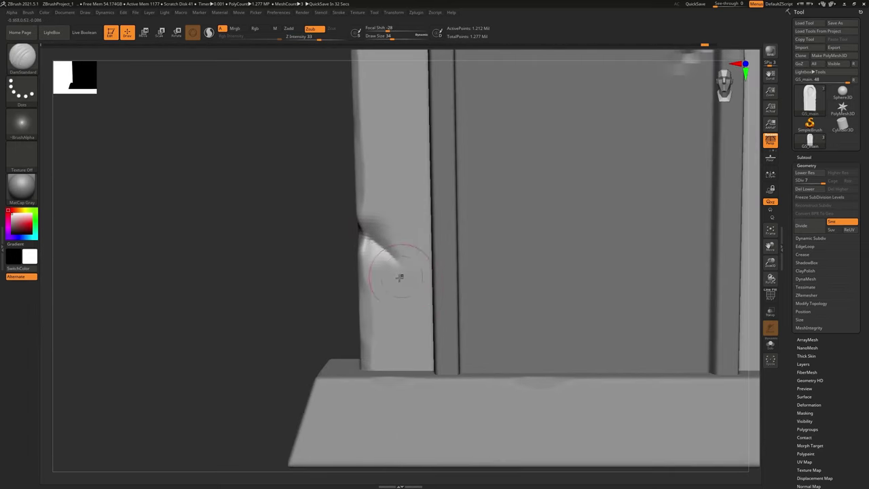
key("ctrl+z")
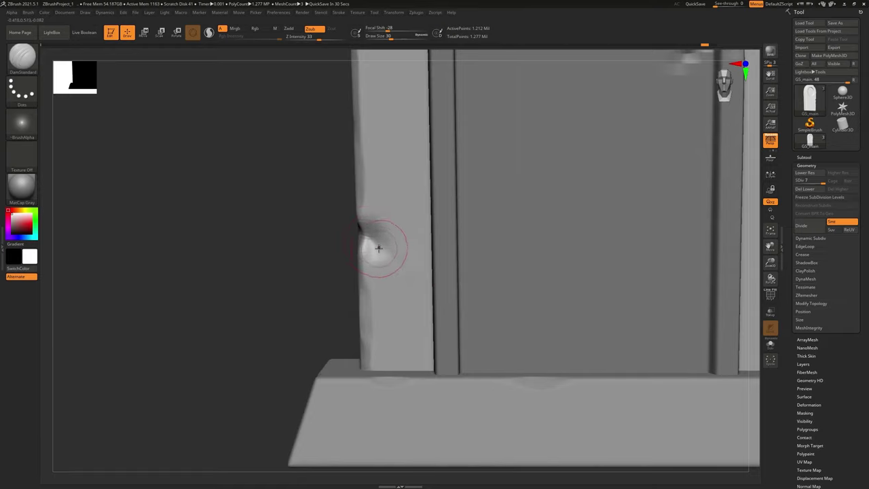
key("bracketleft")
key("bracketleft")
mouse_move(376, 246)
left_mouse_down()
mouse_move(369, 241)
mouse_move(367, 249)
mouse_move(367, 237)
mouse_move(373, 250)
mouse_move(413, 267)
left_mouse_up()
- Carve the crack from the notch upward across the gravestone's left side face and smooth its upper end
right_click_drag(416, 289, 333, 215)
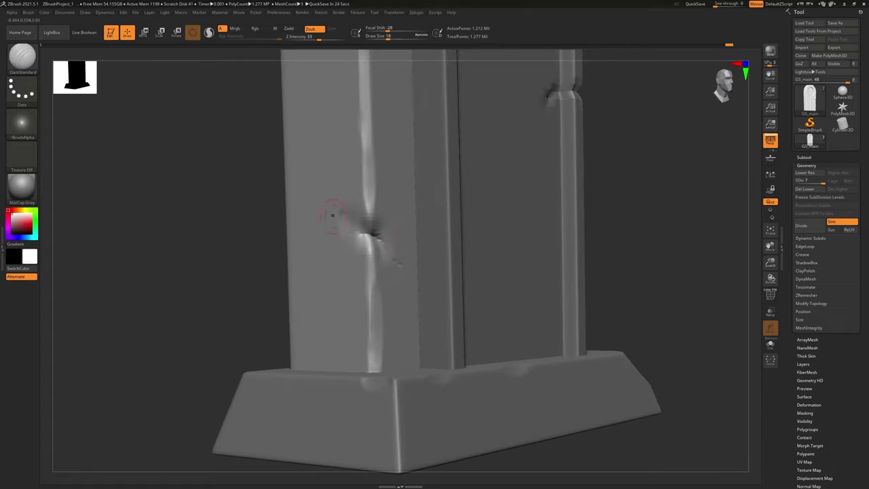
left_click_drag(361, 234, 358, 235)
key("shift")
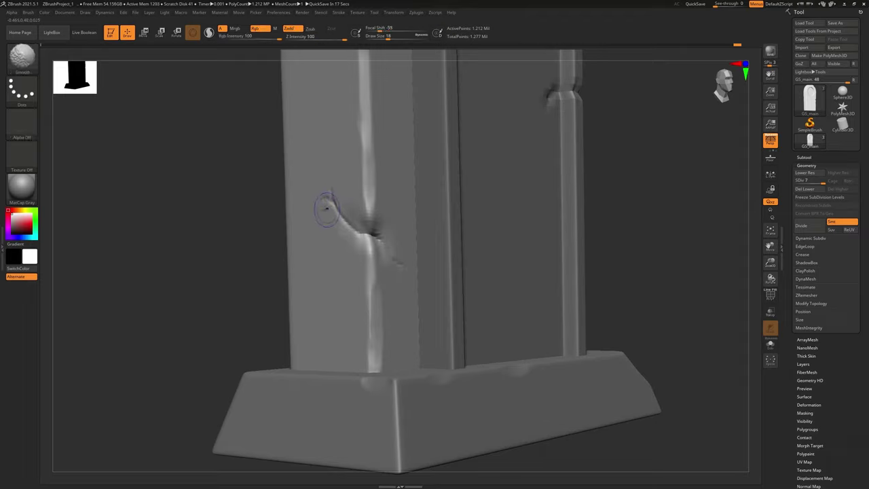
left_click_drag(322, 189, 338, 205, "shift")
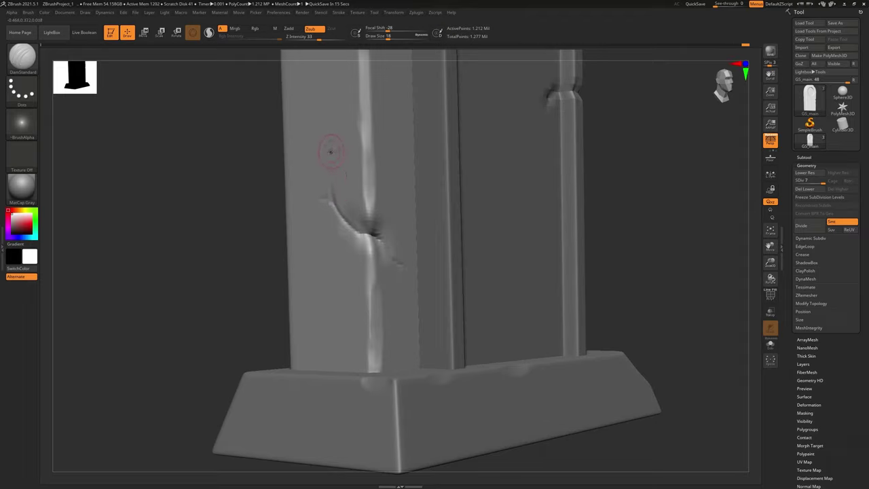
mouse_move(313, 128)
left_mouse_down()
mouse_move(341, 159)
mouse_move(360, 207)
left_mouse_up()
key("ctrl+z")
- Deepen and widen the crack where it wraps around the left corner edge with DamStandard strokes
mouse_move(407, 262)
right_mouse_down()
mouse_move(367, 255)
mouse_move(384, 250)
right_mouse_up()
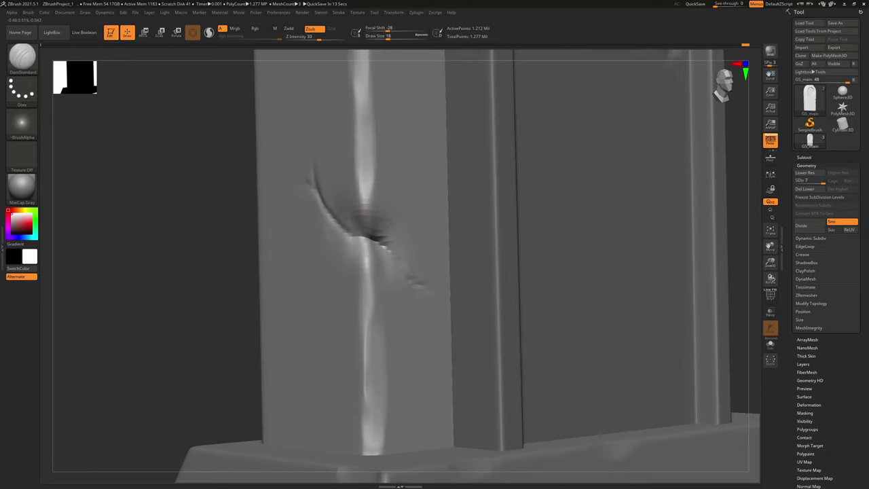
mouse_move(347, 217)
left_mouse_down()
mouse_move(352, 233)
mouse_move(346, 218)
left_mouse_up()
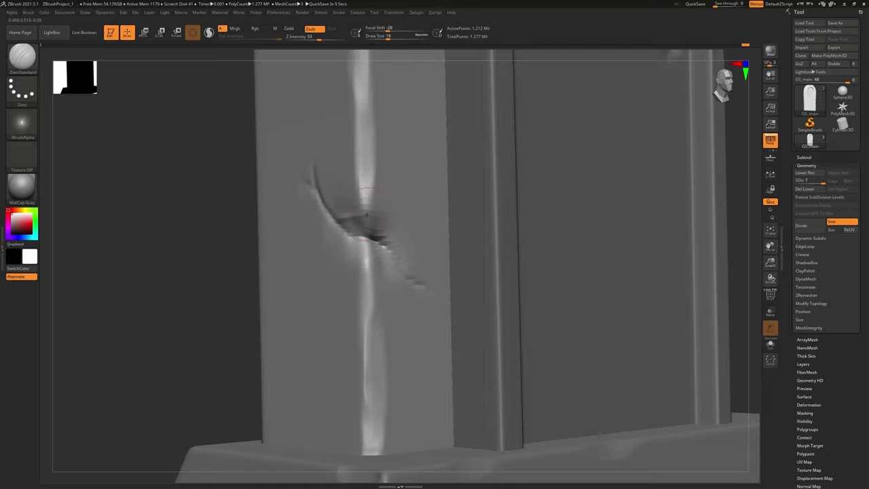
right_click_drag(367, 214, 361, 212)
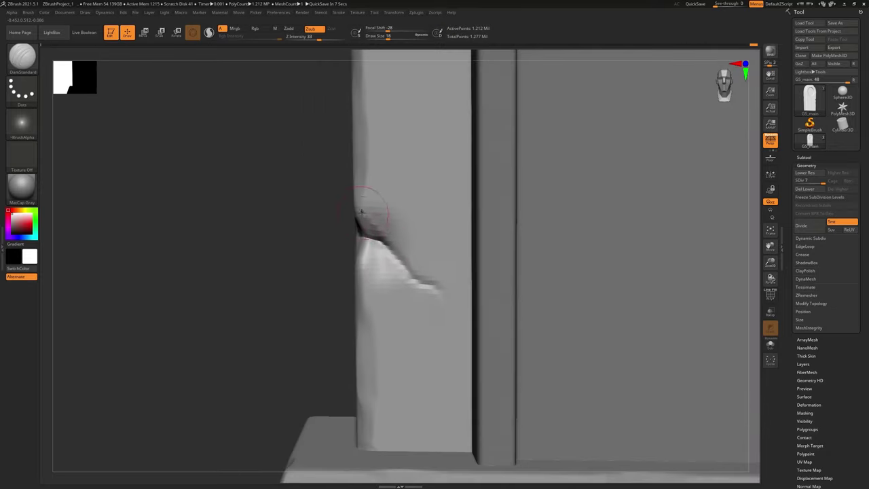
left_click_drag(362, 211, 379, 230)
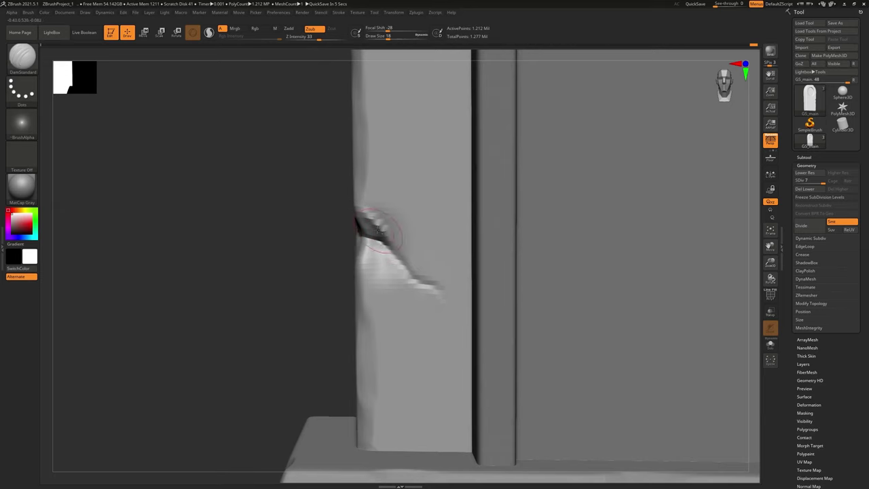
right_click_drag(394, 210, 367, 206)
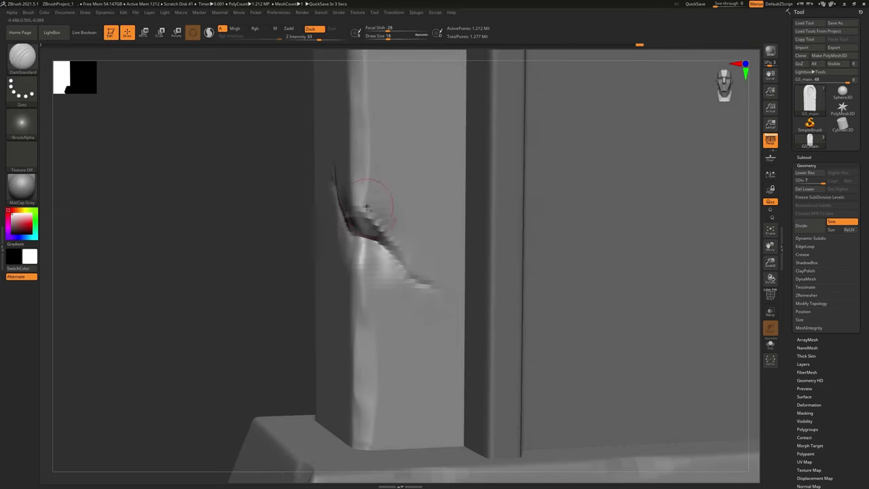
- Switch to the hPolish brush and examine the lower left crack from the front and the side
left_click(22, 58)
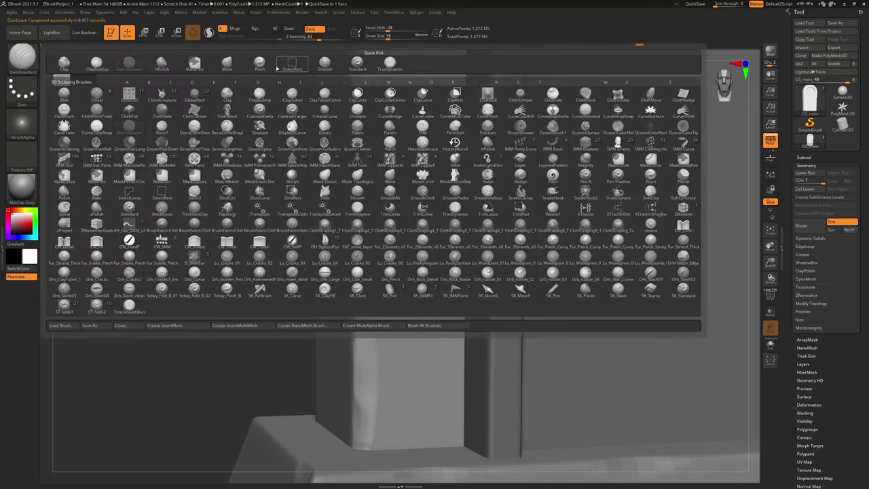
left_click(225, 65)
key("b")
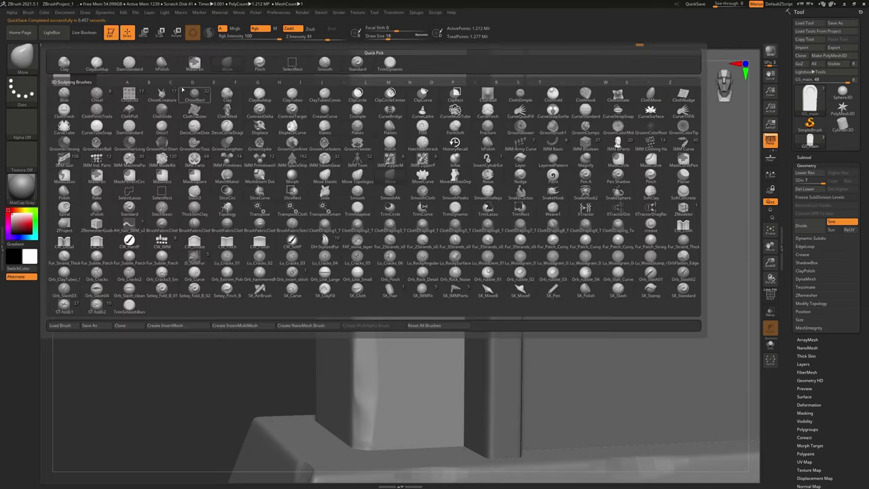
left_click(160, 63)
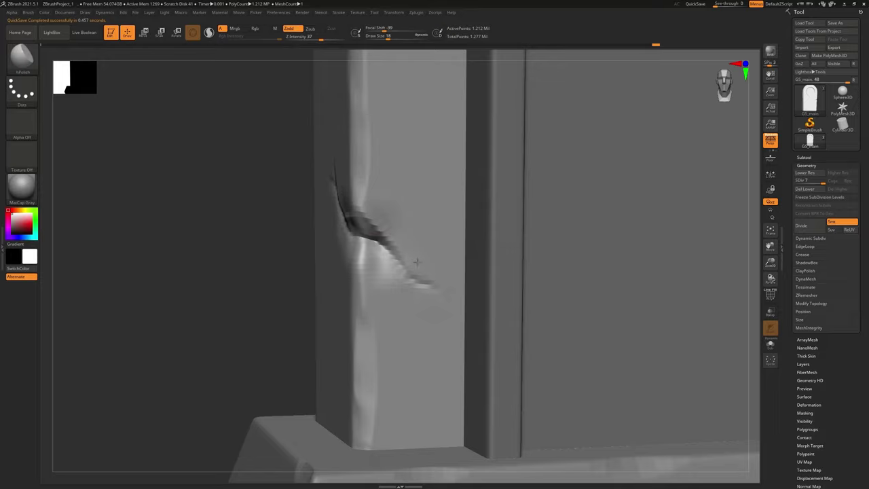
right_click_drag(421, 265, 386, 165, "ctrl")
right_click_drag(523, 268, 474, 286, "shift")
right_click_drag(411, 281, 380, 309, "ctrl")
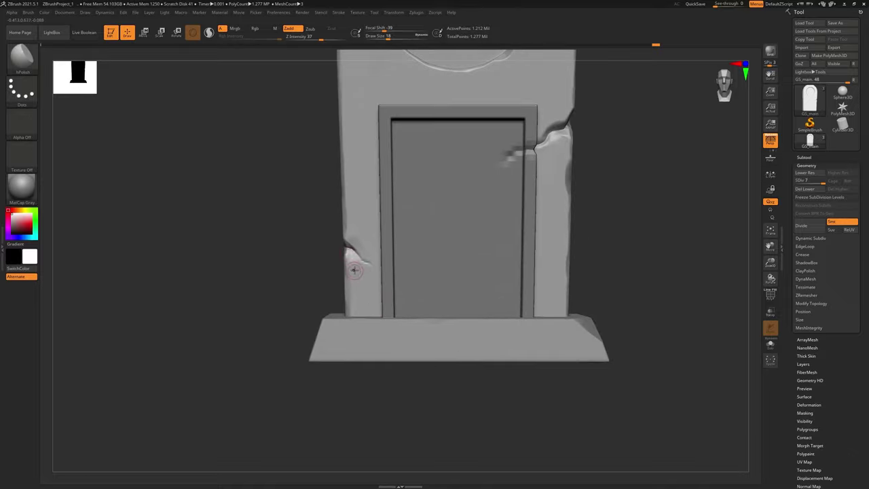
right_click_drag(354, 270, 372, 274)
right_click_drag(346, 235, 386, 289, "ctrl")
right_click_drag(334, 279, 370, 284)
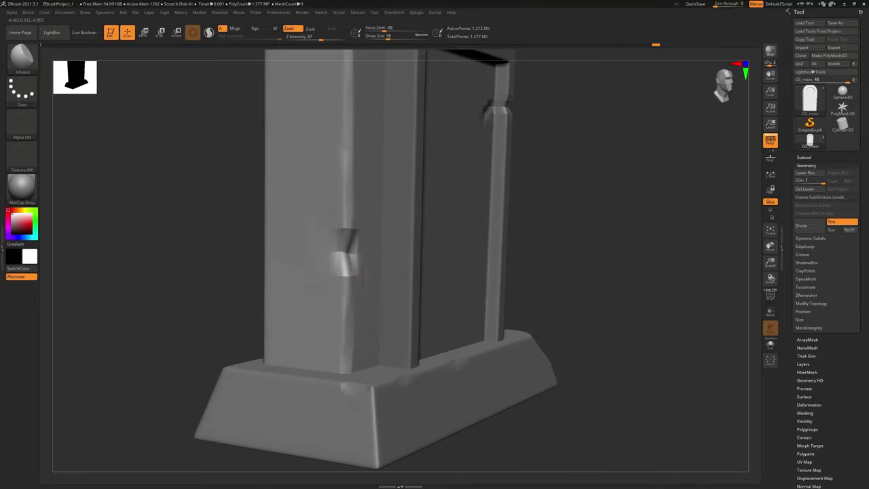
- Carve the crack across the lower left corner notch with DamStandard at draw size 18, running onto both adjoining faces
left_click(21, 58)
left_click(129, 63)
right_click_drag(345, 258, 332, 269)
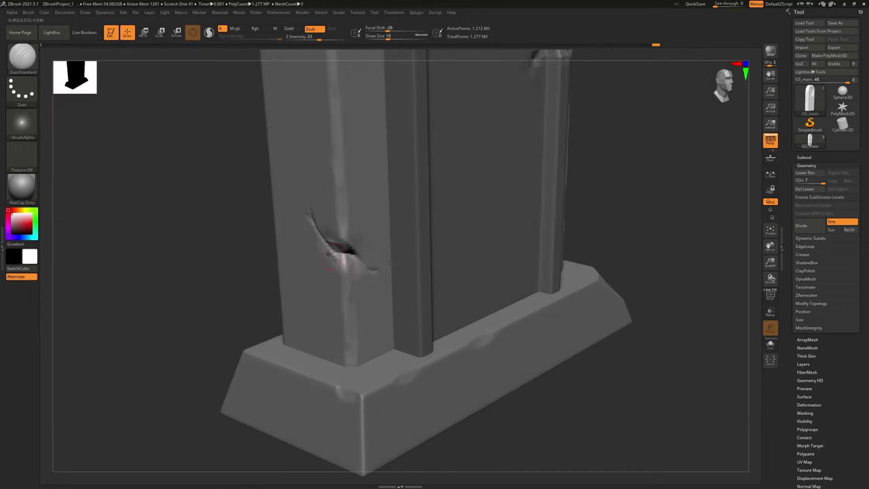
left_click_drag(338, 253, 361, 284)
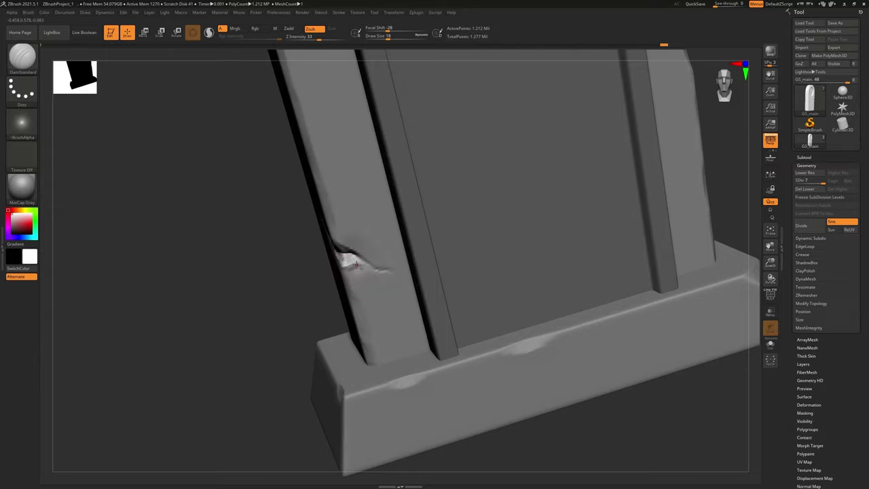
mouse_move(348, 258)
right_mouse_down()
mouse_move(369, 249)
mouse_move(362, 253)
right_mouse_up()
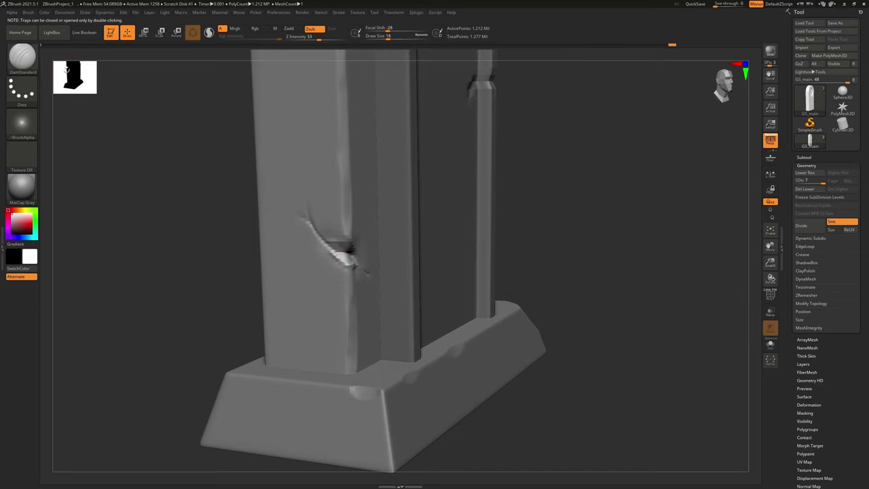
- Soften the edges of the lower left crack with the hPolish brush and check the whole gravestone from the front
left_click(22, 57)
left_click(162, 65)
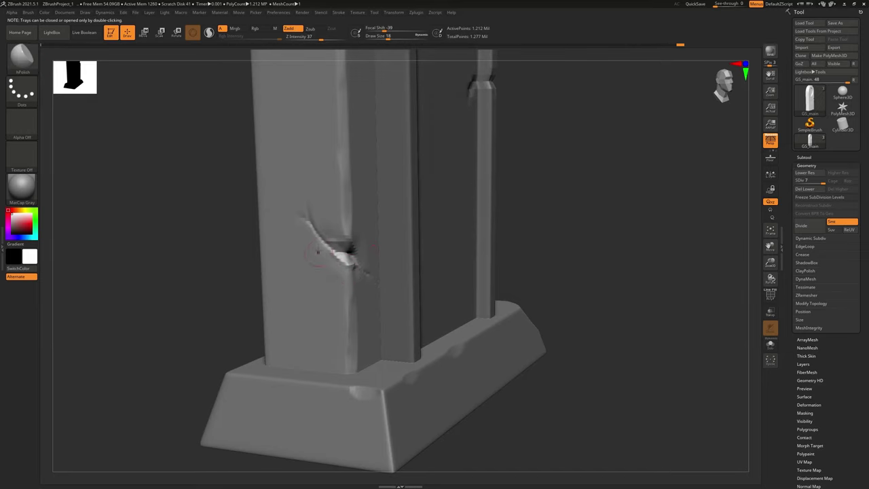
mouse_move(330, 258)
right_mouse_down()
mouse_move(299, 292)
mouse_move(316, 274)
right_mouse_up()
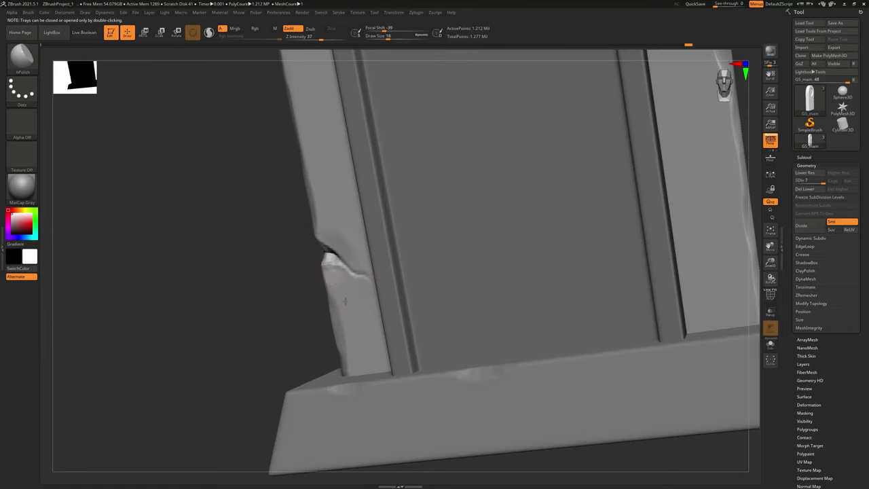
mouse_move(359, 287)
right_mouse_down()
mouse_move(355, 305)
mouse_move(327, 275)
right_mouse_up()
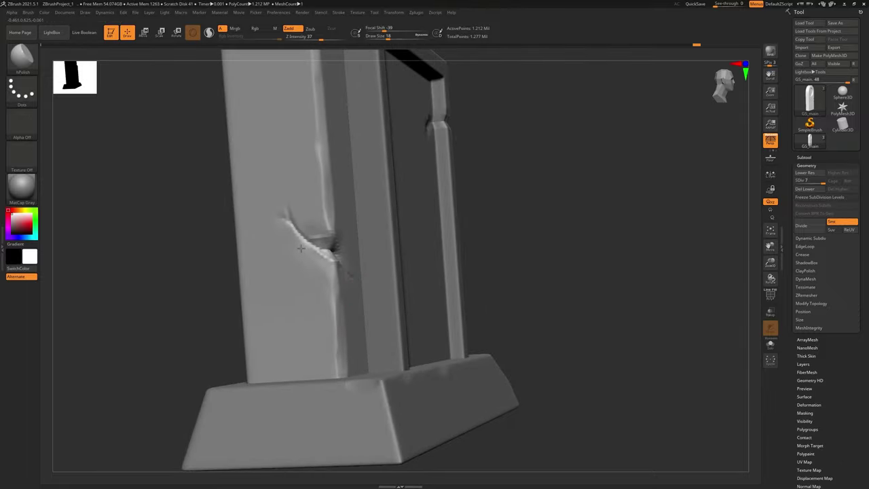
right_click_drag(398, 274, 398, 231)
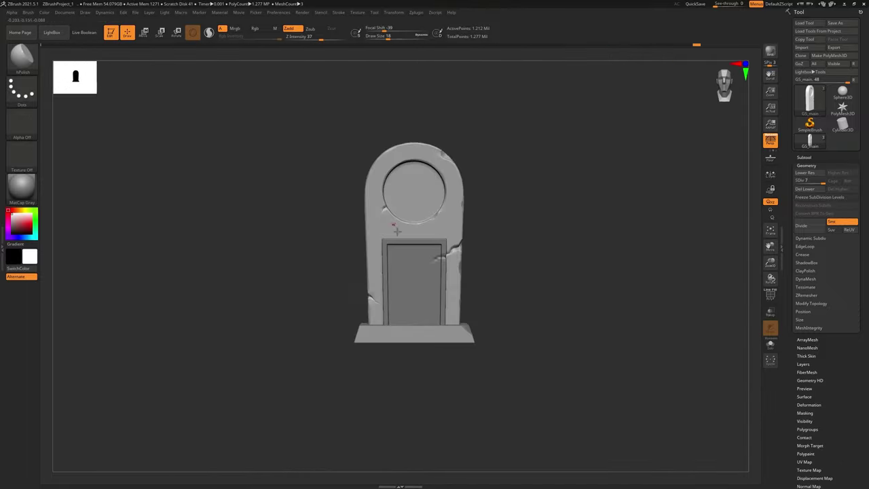
right_click_drag(495, 333, 487, 352)
right_click_drag(494, 308, 442, 301)
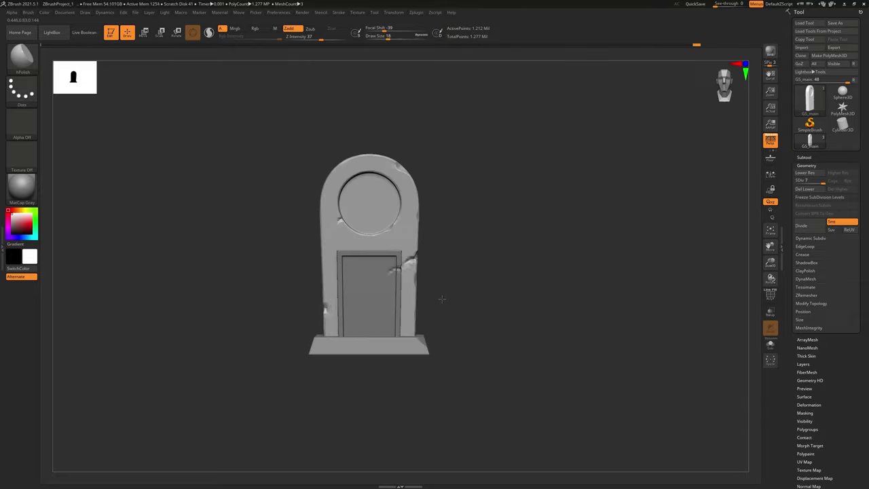
- Sharpen the outline of the large chip on the headstone's upper right edge with the DamStandard brush, undoing the last stroke
key("f")
right_click_drag(454, 245, 419, 219)
right_click_drag(471, 299, 407, 286)
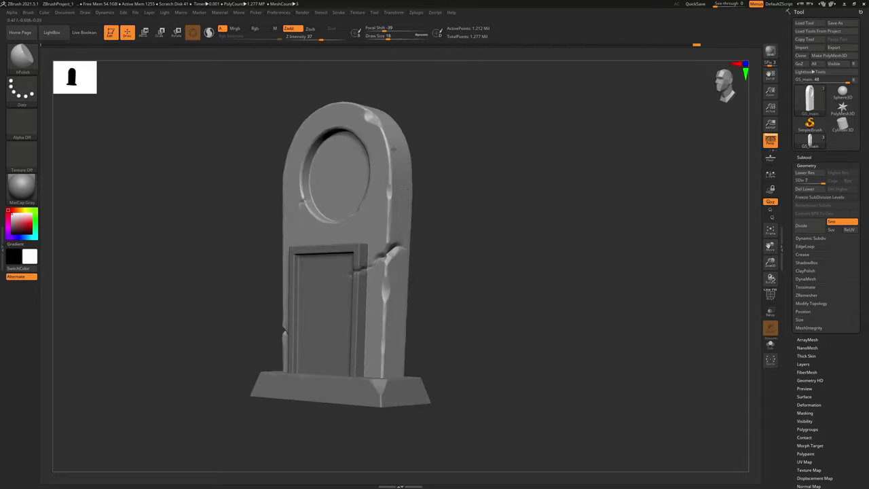
right_click_drag(388, 257, 378, 224, "ctrl")
mouse_move(378, 224)
right_mouse_down()
mouse_move(361, 187)
mouse_move(369, 194)
right_mouse_up()
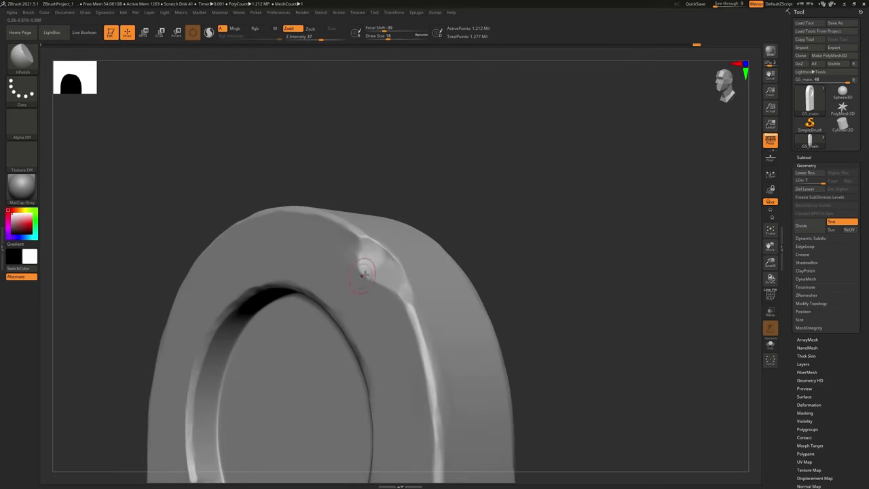
left_click(21, 58)
left_click(129, 62)
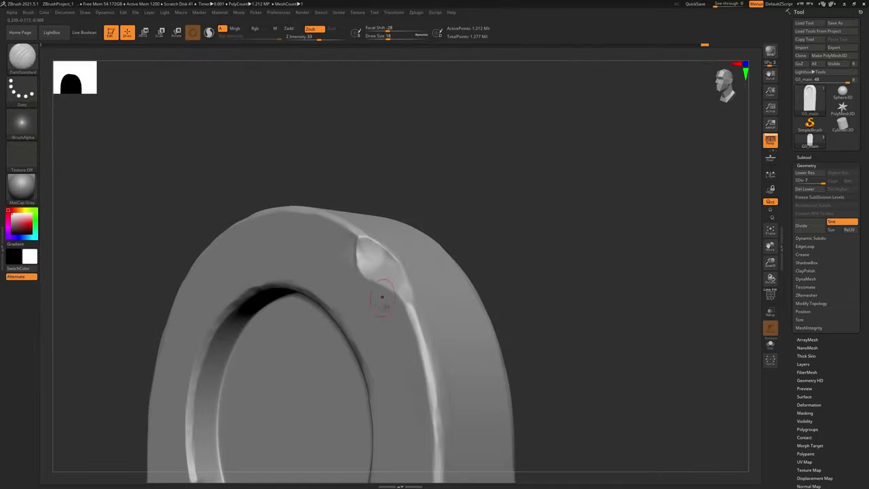
mouse_move(381, 297)
right_mouse_down()
mouse_move(388, 263)
mouse_move(367, 272)
right_mouse_up()
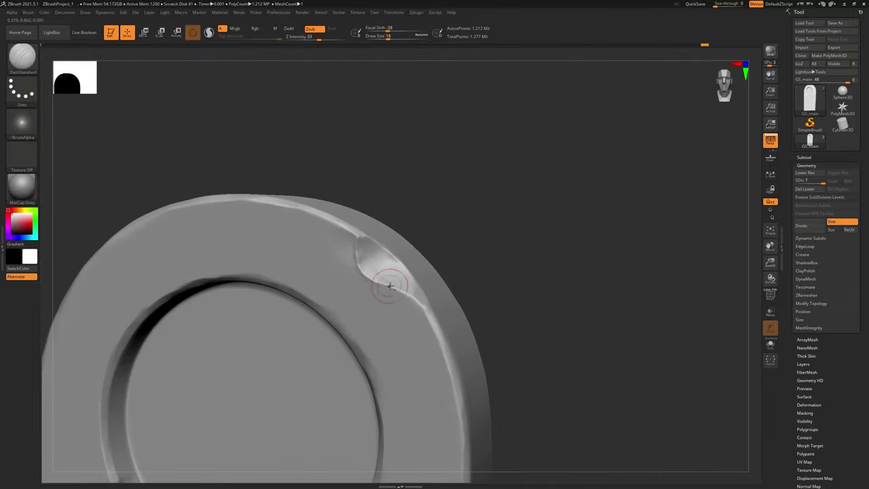
left_click(390, 286)
key("ctrl+z")
- Polish the surface around the upper right chip with the hPolish brush
left_click(15, 52)
left_click(165, 65)
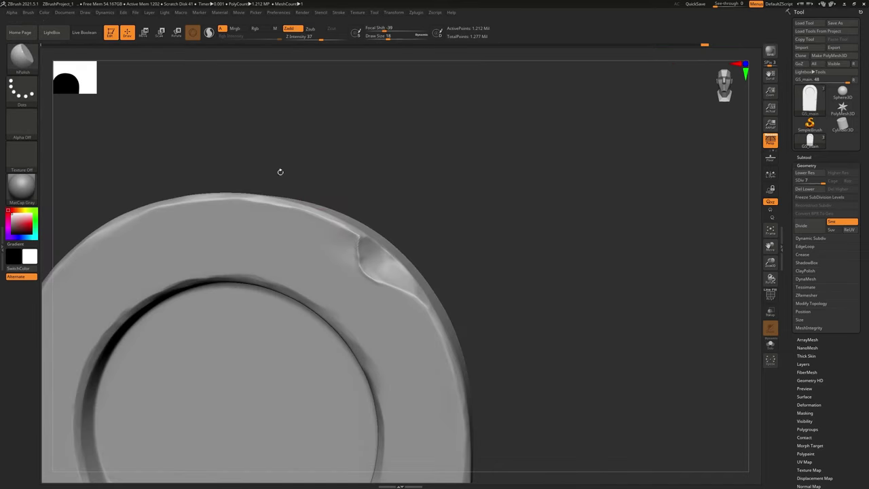
mouse_move(354, 248)
left_mouse_down()
mouse_move(357, 261)
mouse_move(354, 245)
left_mouse_up()
mouse_move(357, 276)
left_mouse_down()
mouse_move(398, 303)
mouse_move(341, 255)
mouse_move(346, 273)
left_mouse_up()
- Carve the crack deeper across the headstone's right side face with the DamStandard brush, smoothing its upper edge first
mouse_move(346, 272)
right_mouse_down("alt")
mouse_move(340, 252)
mouse_move(447, 283)
right_mouse_up("alt")
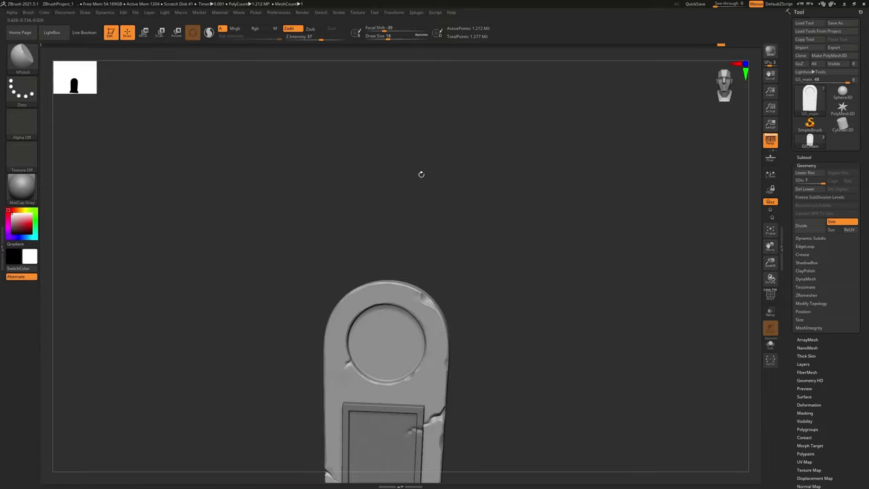
left_click_drag(521, 327, 497, 328, "alt")
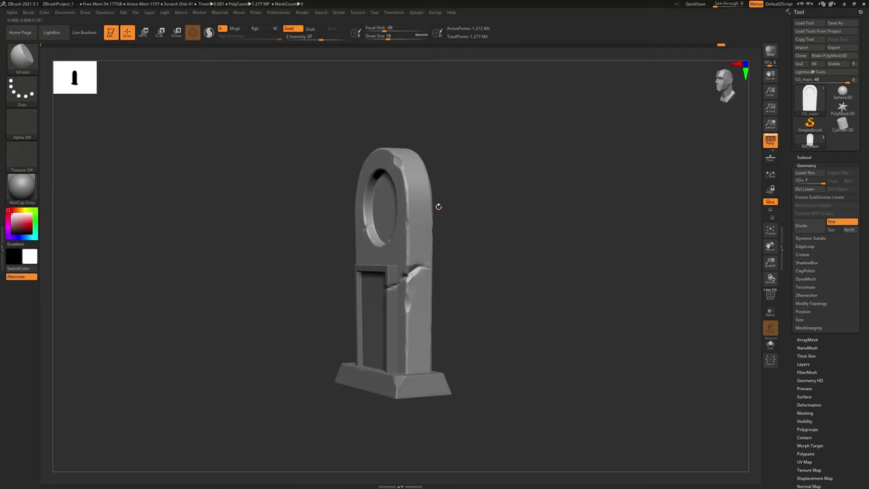
right_click_drag(451, 269, 431, 273, "ctrl")
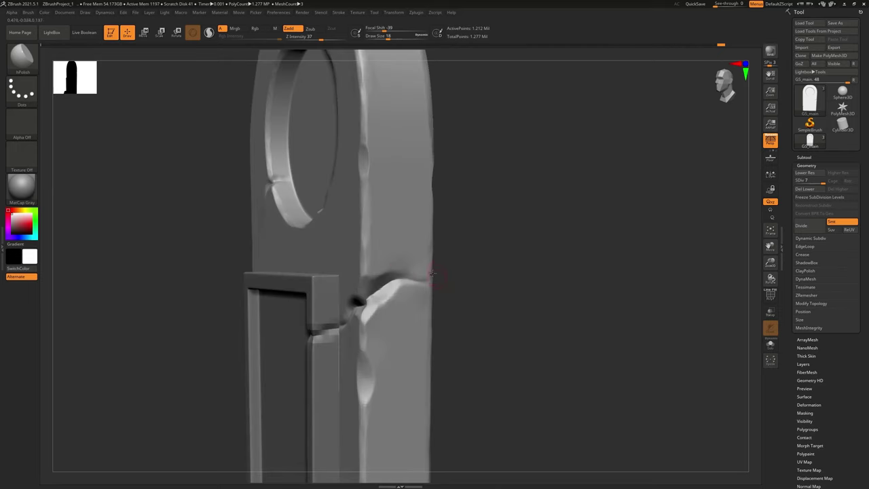
key("b")
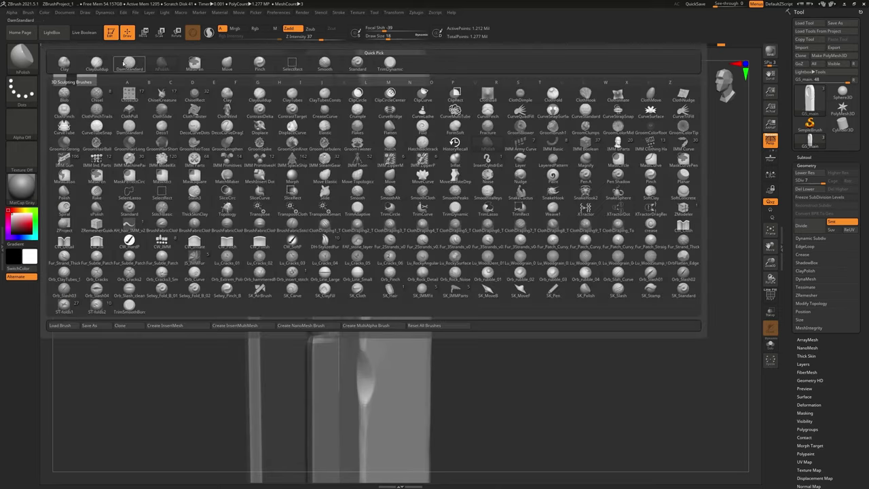
key("d")
key("s")
right_click_drag(375, 278, 359, 275, "ctrl")
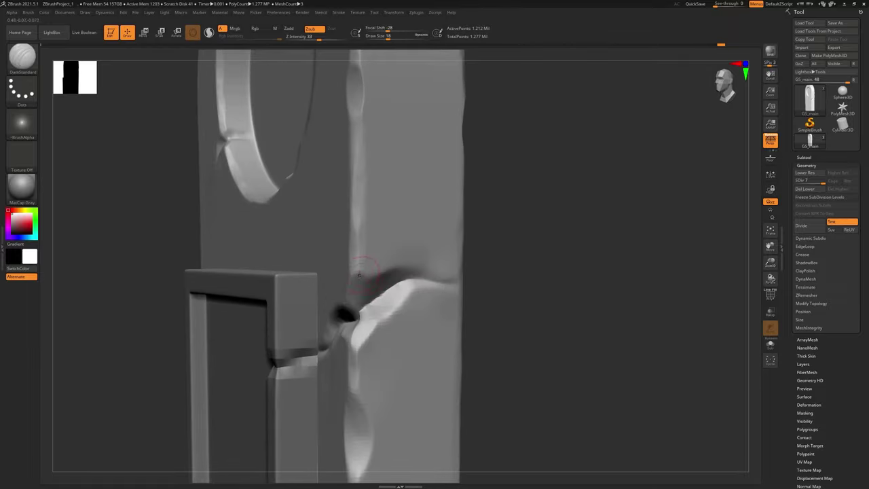
left_click_drag(397, 279, 388, 283, "shift")
mouse_move(364, 311)
left_mouse_down()
mouse_move(398, 281)
mouse_move(456, 284)
mouse_move(443, 286)
left_mouse_up()
right_click_drag(394, 306, 419, 305)
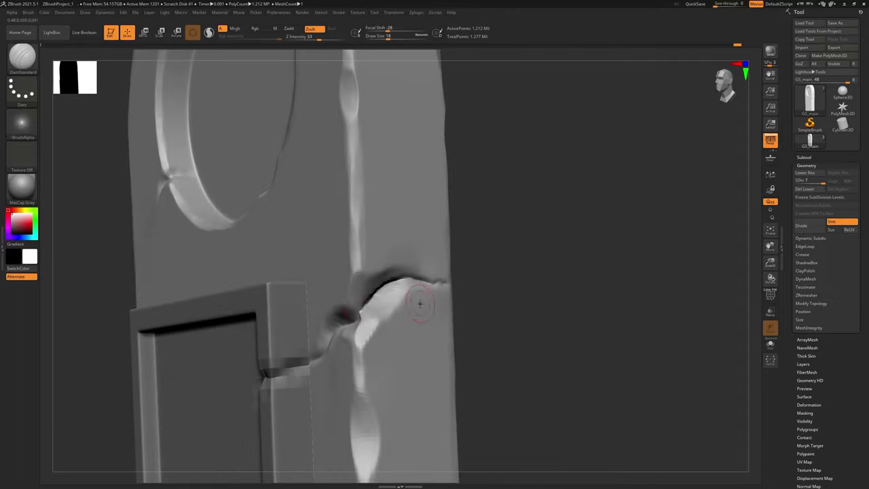
mouse_move(368, 311)
left_mouse_down()
mouse_move(381, 305)
mouse_move(366, 317)
left_mouse_up()
right_click_drag(365, 317, 388, 316)
- Carve the crack deeper across the front face from the right corner to the panel frame, redoing the unsatisfactory stroke
mouse_move(364, 314)
left_mouse_down()
mouse_move(339, 327)
mouse_move(294, 315)
left_mouse_up()
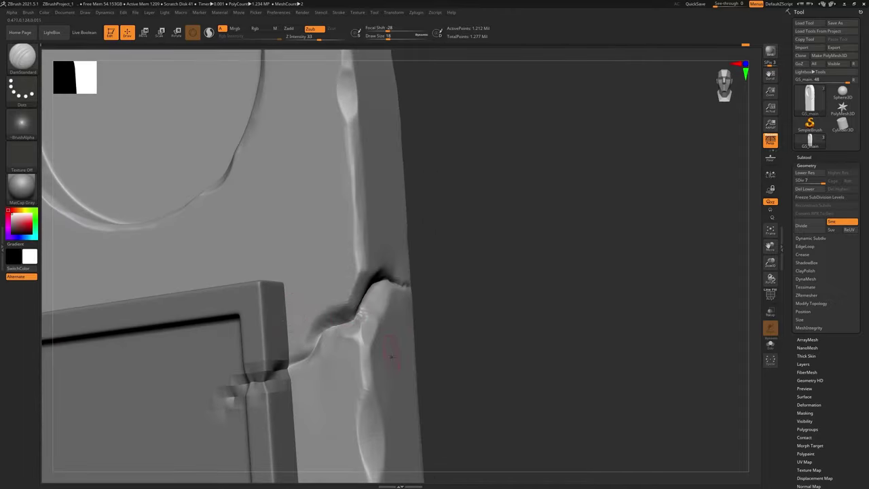
left_click_drag(289, 365, 318, 337)
right_click_drag(318, 338, 334, 337)
mouse_move(320, 342)
left_mouse_down()
mouse_move(312, 344)
mouse_move(332, 329)
left_mouse_up()
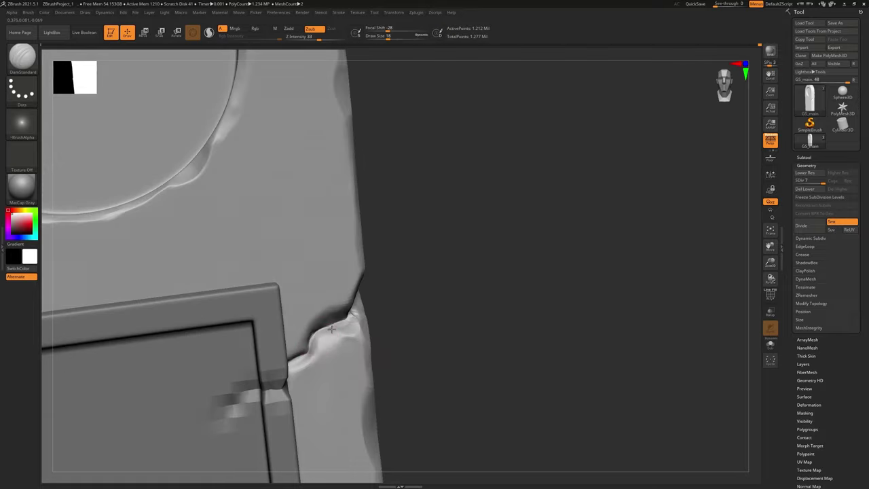
key("ctrl+z")
mouse_move(296, 366)
left_mouse_down()
mouse_move(312, 359)
mouse_move(316, 340)
mouse_move(357, 333)
mouse_move(324, 342)
left_mouse_up()
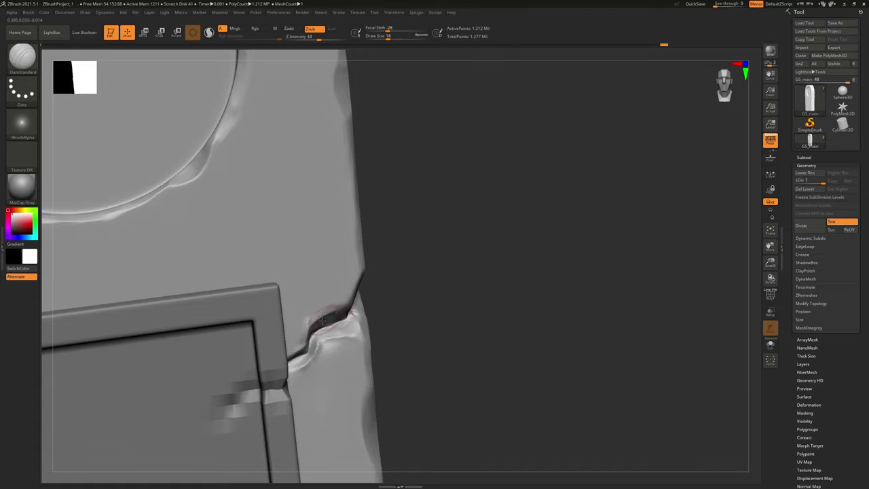
left_click_drag(321, 322, 340, 308)
- Deepen the crack's upper edge along the right side face and define where its lower lip meets the front corner
right_click_drag(363, 296, 356, 307)
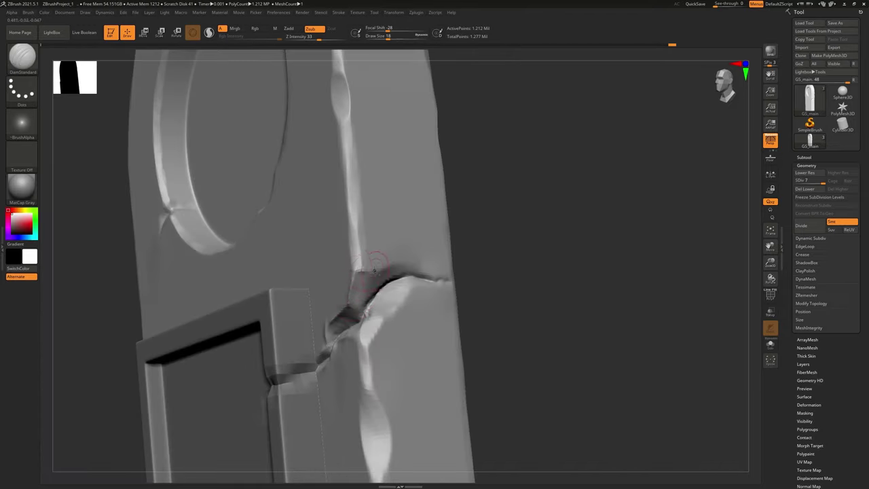
right_click_drag(382, 273, 394, 306)
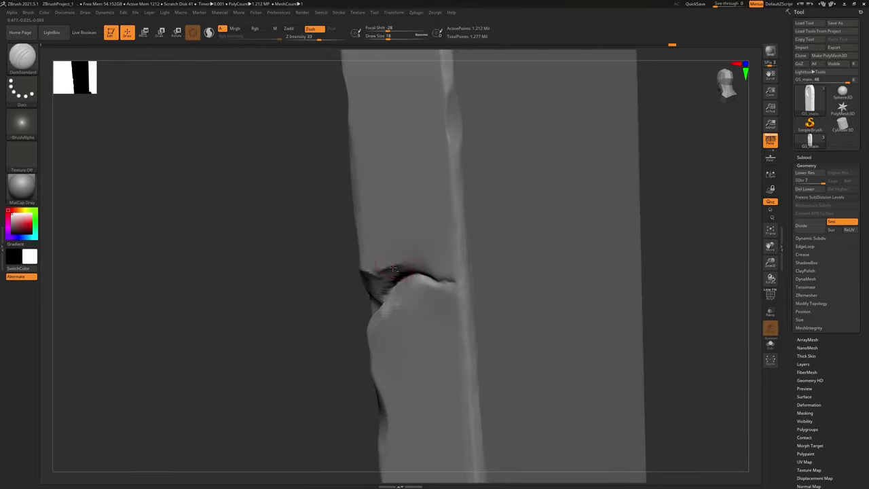
left_click_drag(392, 269, 447, 277)
right_click_drag(448, 284, 373, 349)
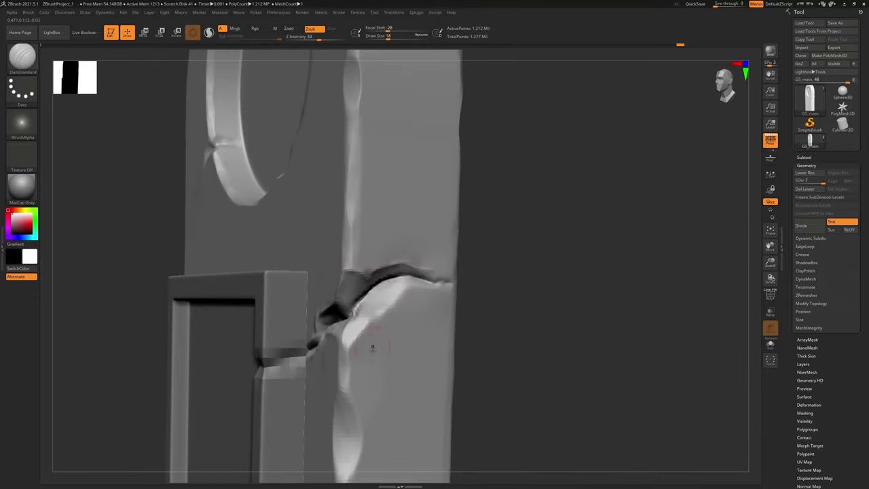
right_click_drag(378, 315, 333, 344)
mouse_move(343, 333)
left_mouse_down()
mouse_move(360, 331)
mouse_move(319, 338)
mouse_move(357, 345)
left_mouse_up()
- Flatten the crack's lower lip on the right side face into a clean bevel with the hPolish brush
left_click(22, 58)
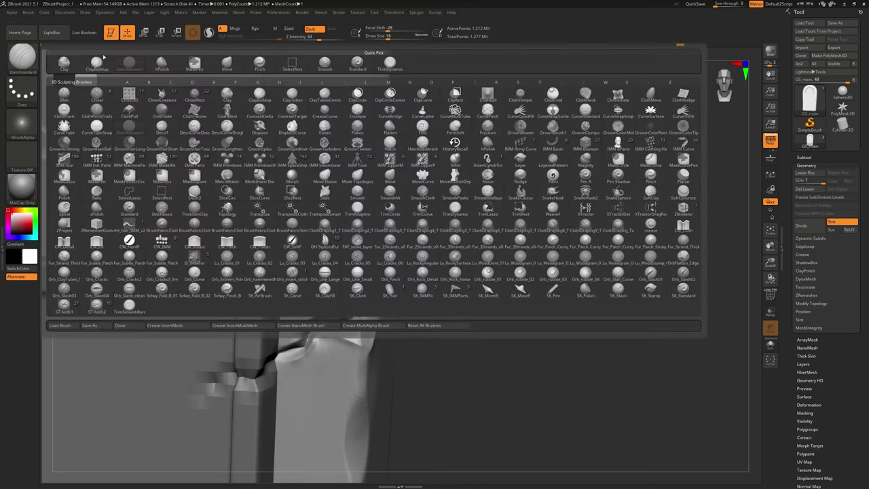
left_click(161, 66)
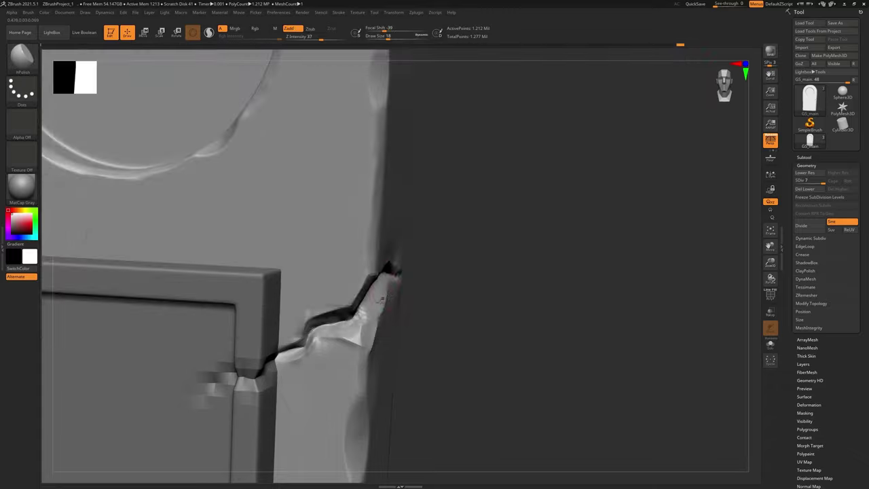
mouse_move(379, 301)
right_mouse_down()
mouse_move(307, 288)
mouse_move(349, 251)
mouse_move(377, 254)
right_mouse_up()
left_click_drag(449, 235, 362, 240)
key("shift")
right_click_drag(415, 236, 355, 246)
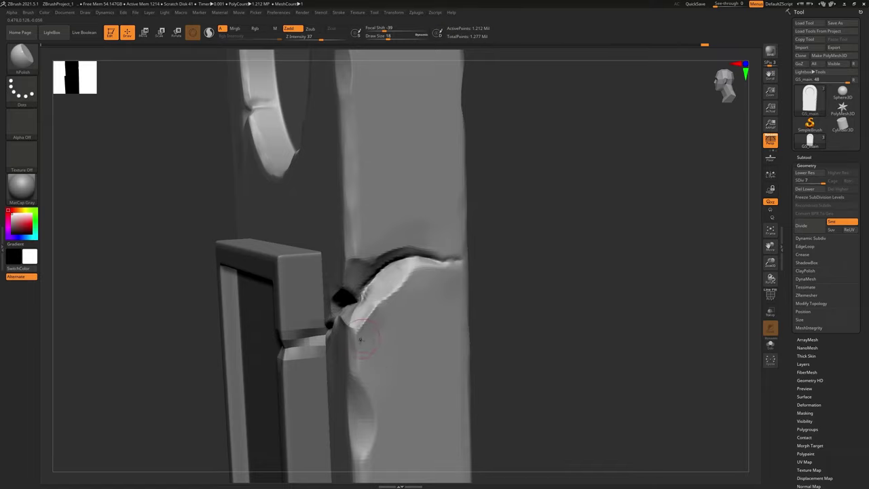
- Polish the crack's lower lip around the corner onto the front face, reducing the brush size to 10 for the finer facets
right_click_drag(360, 338, 355, 326)
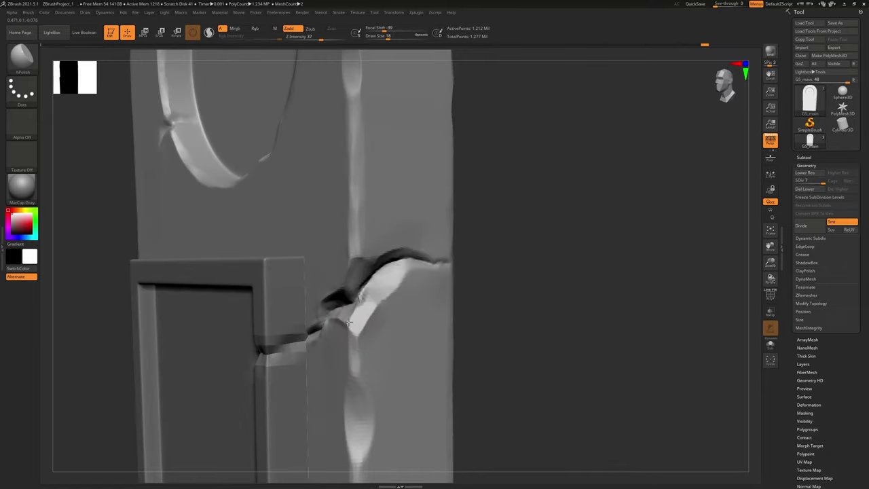
right_click_drag(348, 325, 354, 329)
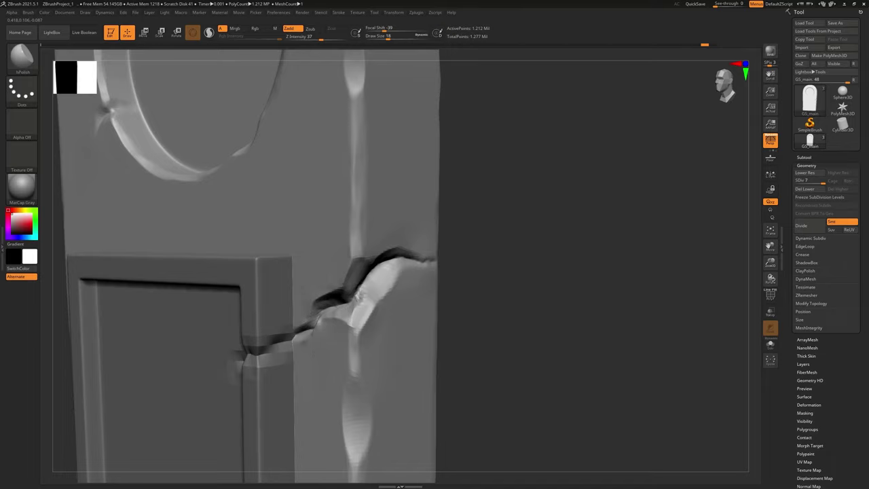
right_click_drag(360, 328, 384, 293)
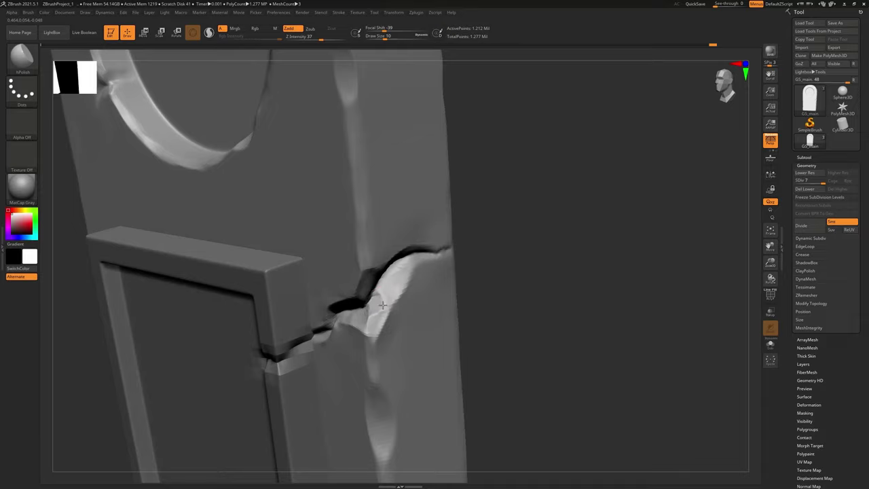
right_click_drag(386, 293, 358, 320)
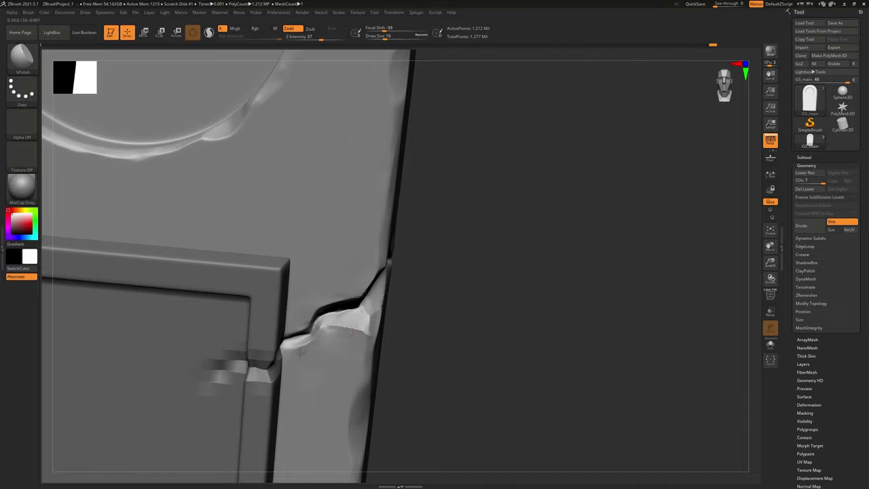
- Polish the headstone's right edge around the nicks and the upper chip with the hPolish brush at size 10
right_click_drag(353, 371, 417, 250, "ctrl")
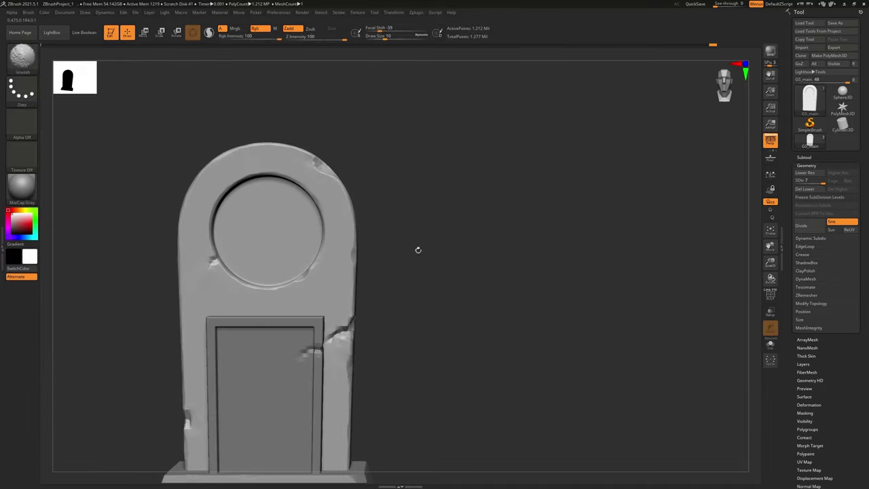
right_click_drag(430, 373, 444, 264, "alt")
right_click_drag(451, 305, 435, 305)
left_click_drag(483, 313, 419, 192)
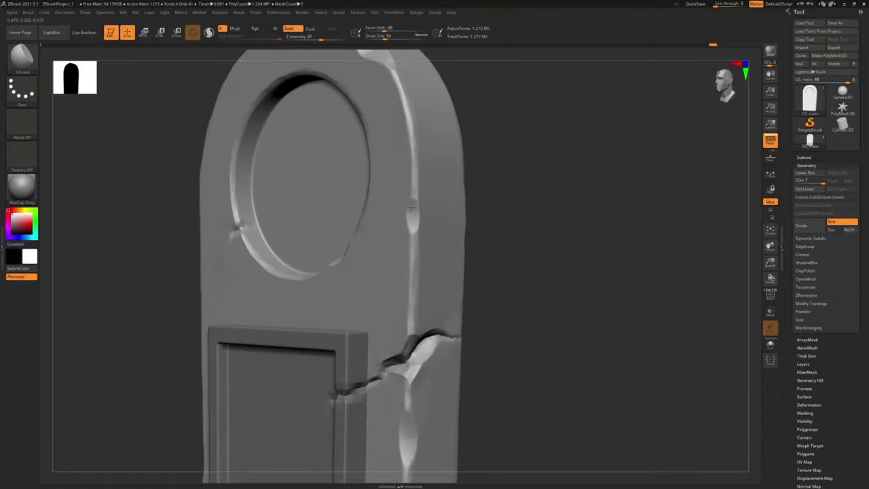
left_click_drag(423, 242, 454, 232)
mouse_move(473, 196)
left_mouse_down()
mouse_move(405, 211)
mouse_move(419, 225)
left_mouse_up()
mouse_move(382, 81)
right_mouse_down("alt")
mouse_move(401, 194)
mouse_move(389, 201)
mouse_move(400, 200)
mouse_move(398, 188)
right_mouse_up("alt")
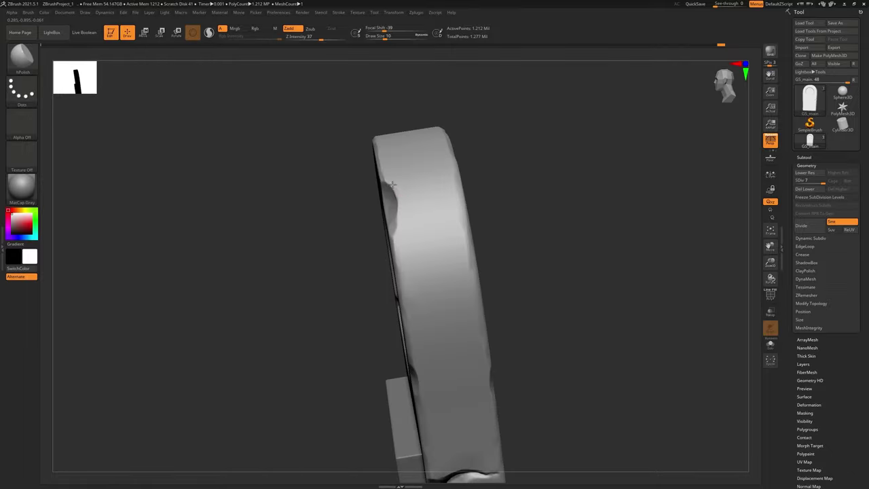
left_click_drag(445, 283, 539, 335)
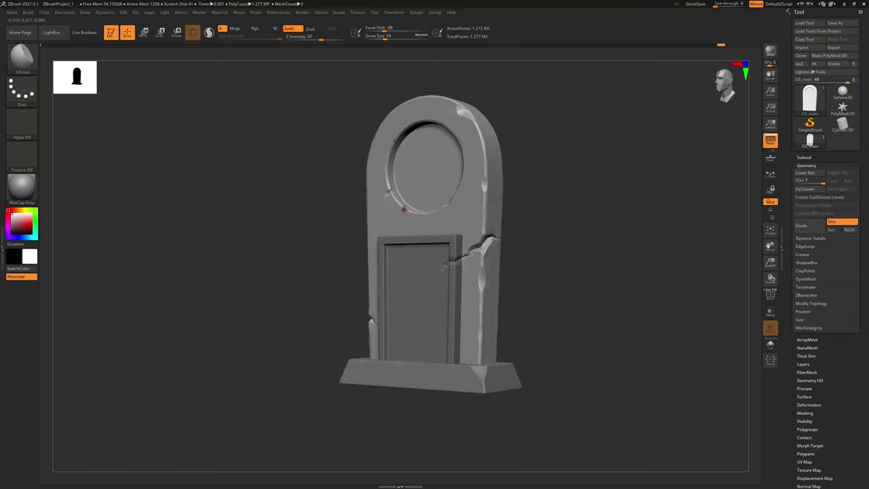
- Examine the headstone's front and right side from several angles with the polish brush enlarged to size 62
left_click_drag(525, 317, 503, 321)
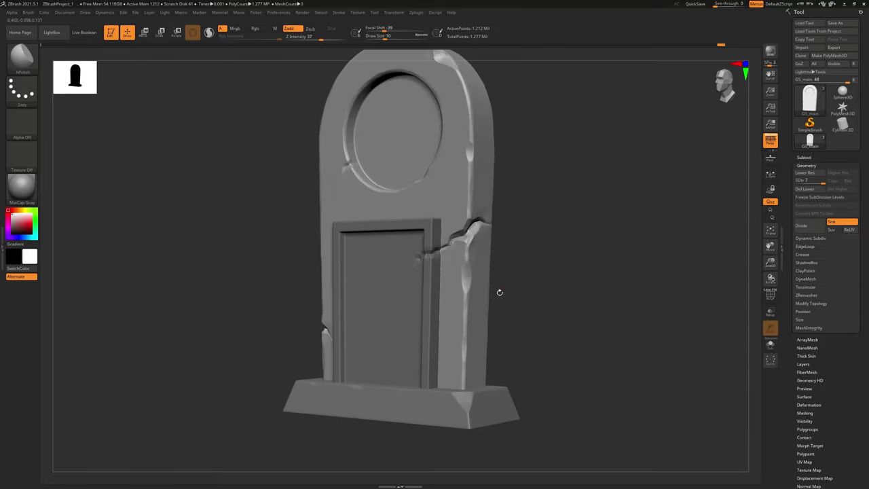
left_click_drag(428, 192, 482, 209)
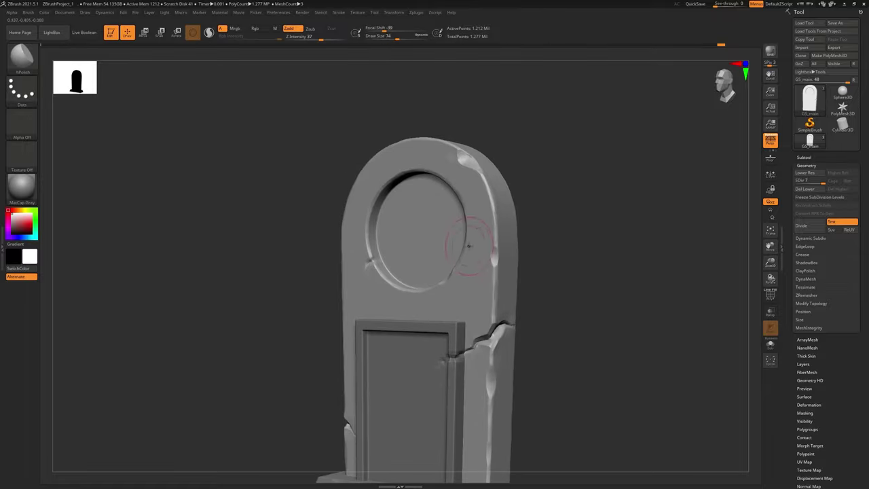
mouse_move(506, 223)
right_mouse_down()
mouse_move(462, 231)
mouse_move(520, 194)
right_mouse_up()
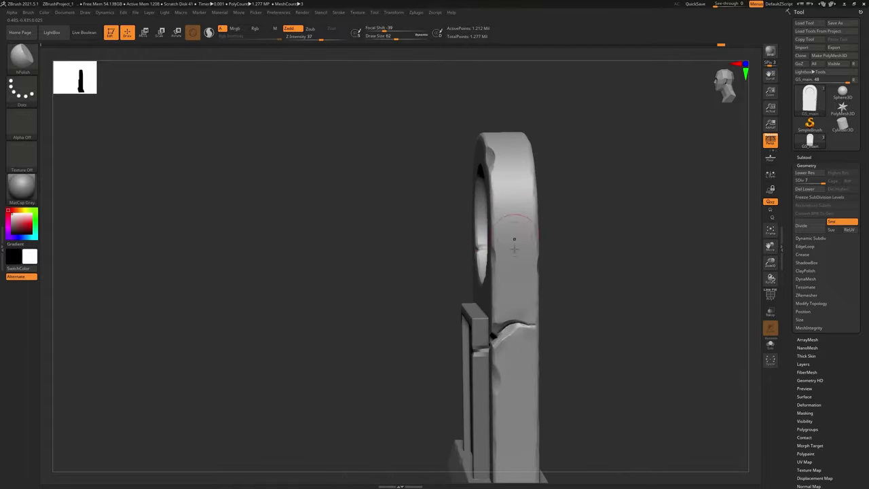
right_click_drag(514, 239, 421, 203)
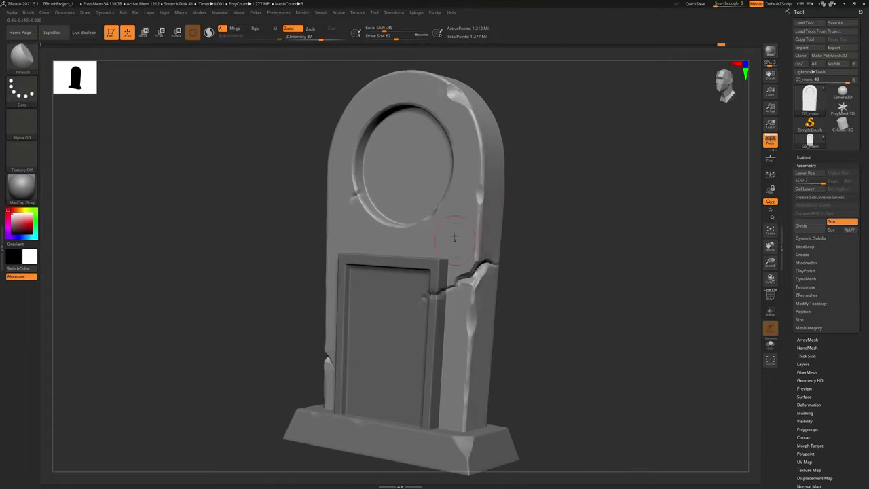
- Carve a tapered slash extending the nick on the circular recess's lower-left rim with the Orb_Slash_clean brush
right_click_drag(342, 231, 367, 266)
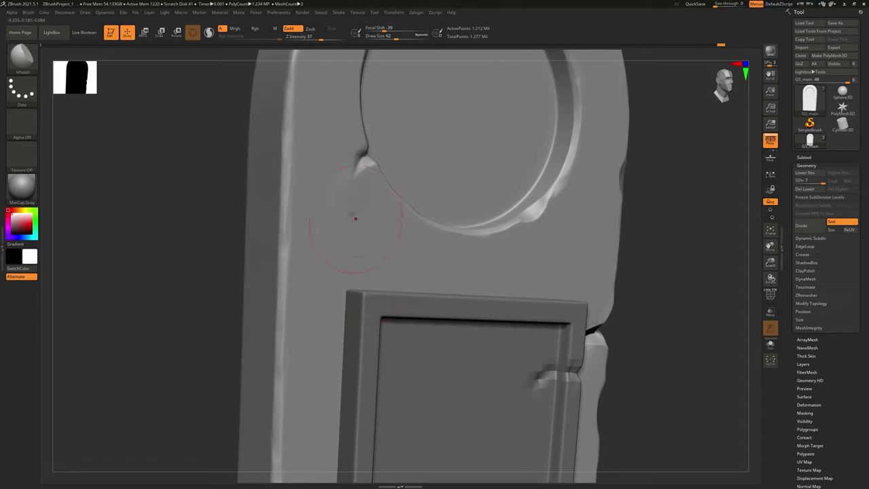
right_click_drag(355, 218, 346, 220)
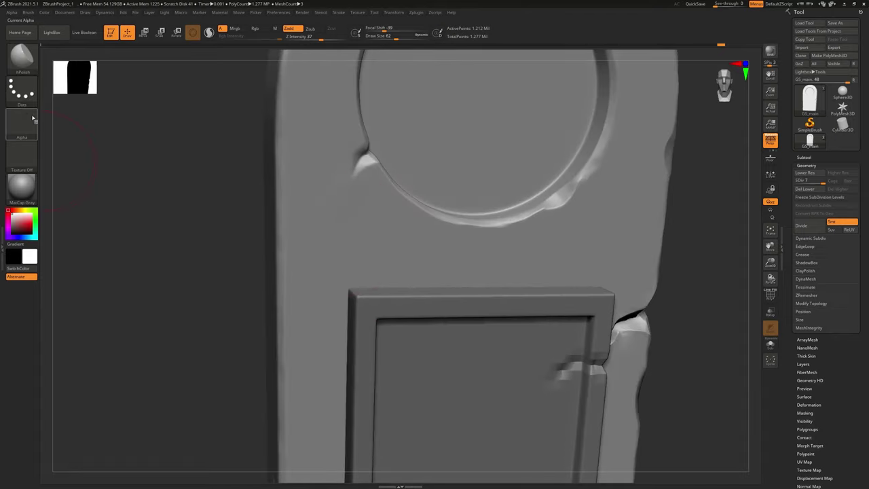
left_click(24, 65)
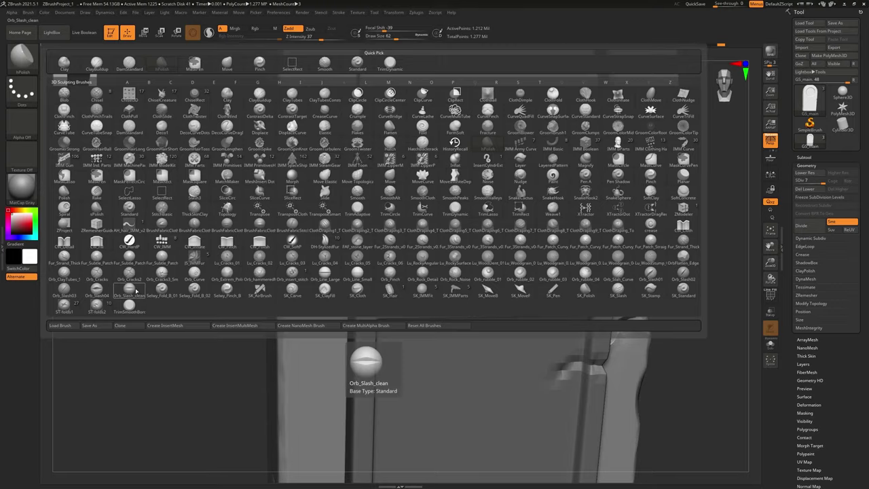
left_click(136, 290)
left_click_drag(367, 152, 350, 177)
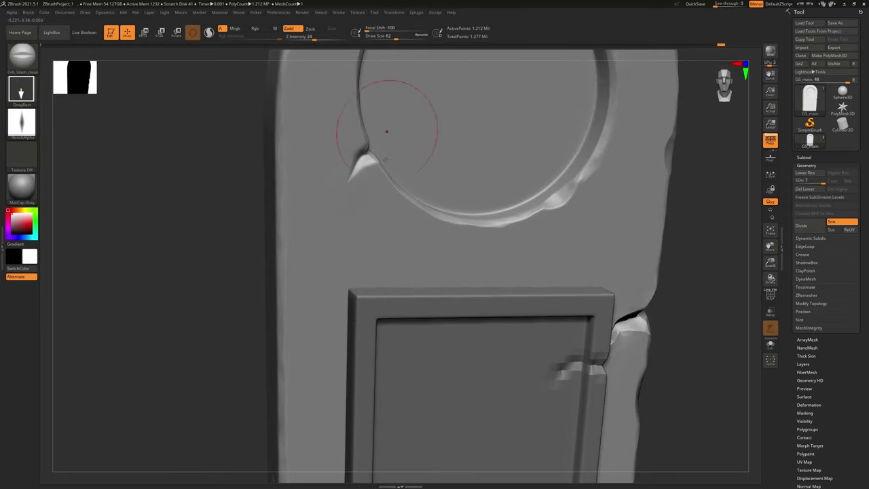
right_click_drag(387, 132, 411, 184, "ctrl")
mouse_move(407, 181)
left_mouse_down("ctrl")
mouse_move(399, 190)
mouse_move(400, 175)
mouse_move(408, 180)
left_mouse_up("ctrl")
key("ctrl+z")
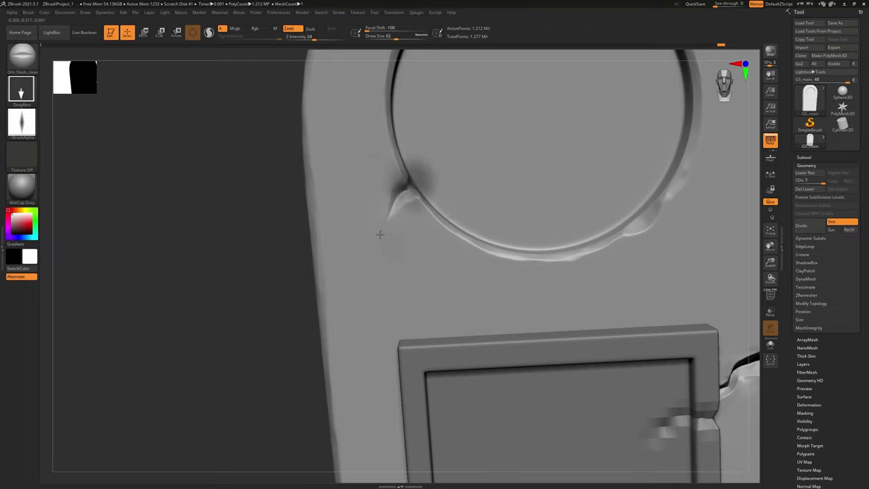
right_click_drag(420, 225, 411, 173, "ctrl")
mouse_move(242, 252)
left_mouse_down("ctrl")
mouse_move(292, 303)
mouse_move(380, 280)
mouse_move(291, 256)
mouse_move(287, 270)
left_mouse_up("ctrl")
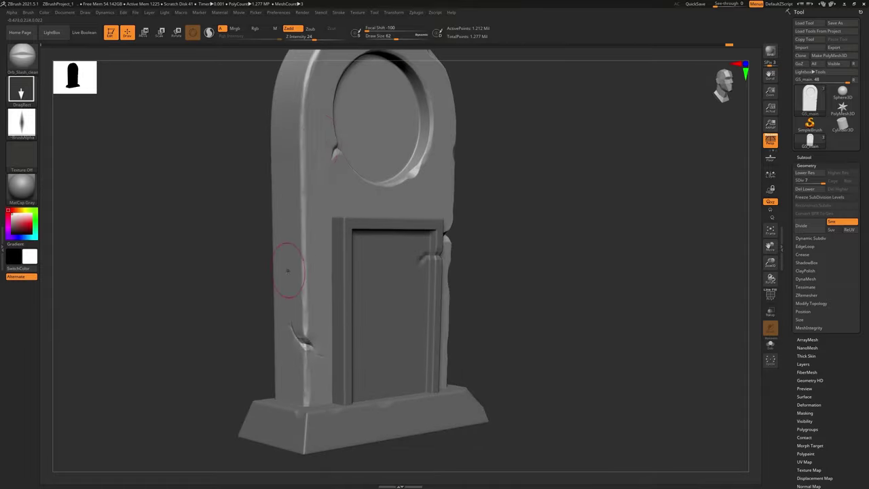
- Try to extend the tip of the headstone's lower-left crack with the Orb_Slash_clean brush and undo the added slashes
mouse_move(318, 294)
right_mouse_down("ctrl")
mouse_move(334, 380)
mouse_move(340, 313)
mouse_move(320, 305)
right_mouse_up("ctrl")
left_click_drag(357, 297, 377, 322, "ctrl")
key("ctrl+z")
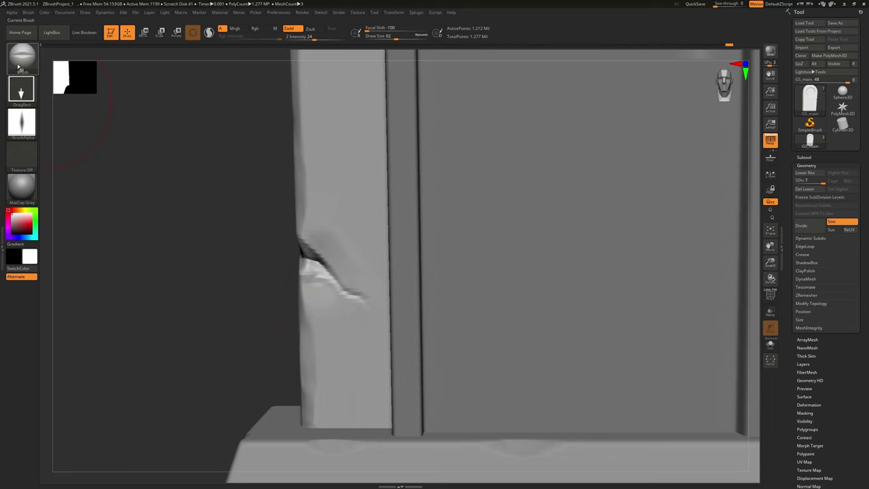
left_click(21, 58)
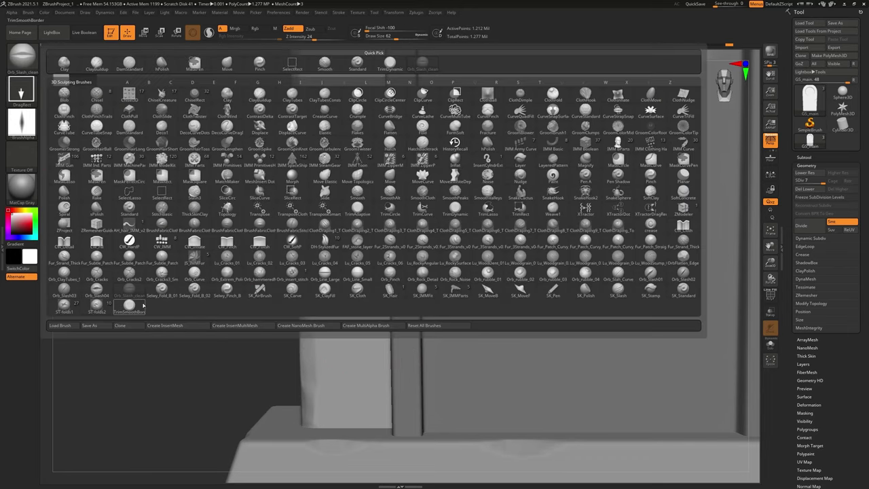
left_click(138, 293)
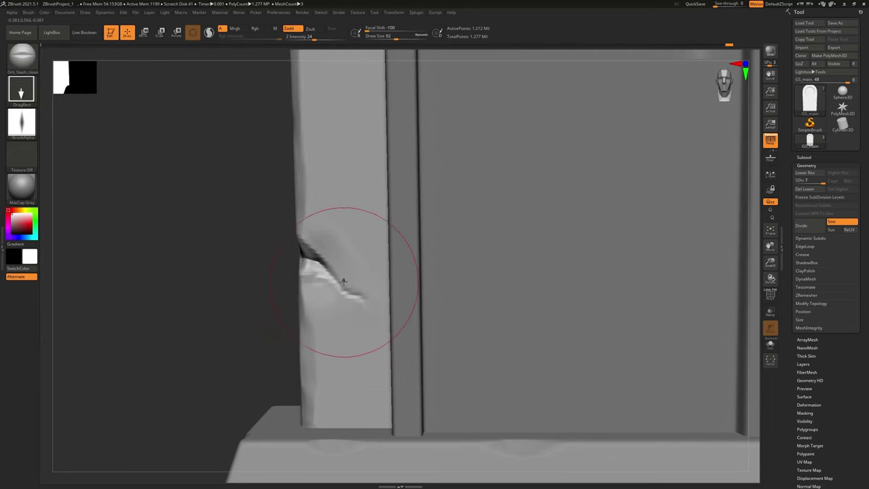
mouse_move(343, 286)
left_mouse_down()
mouse_move(367, 294)
mouse_move(379, 333)
mouse_move(370, 313)
left_mouse_up()
key("ctrl+z")
key("ctrl+z")
- Polish subtle planes into the front face between the circular recess and the right crack with the hPolish brush, reducing its size to 42
right_click_drag(342, 275, 374, 290, "alt")
right_click_drag(318, 281, 340, 270, "ctrl")
right_click_drag(341, 271, 289, 198)
right_click_drag(367, 285, 275, 305)
right_click_drag(346, 303, 403, 306)
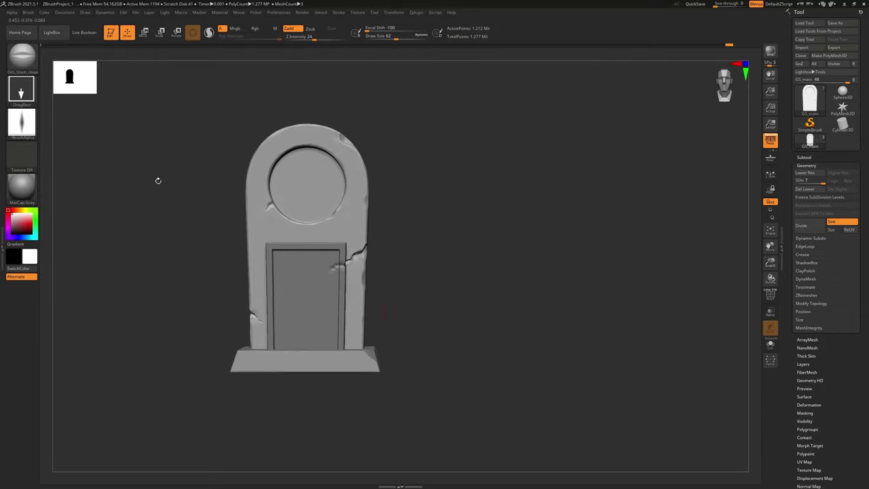
left_click(20, 60)
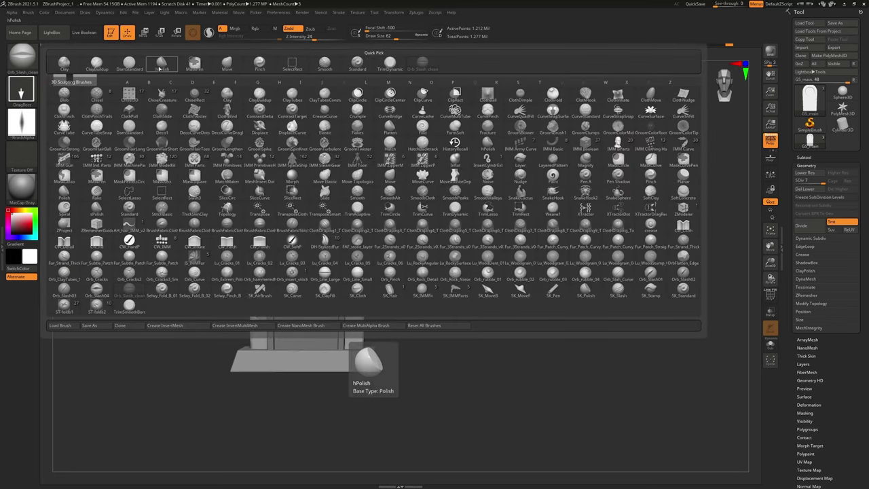
left_click(162, 64)
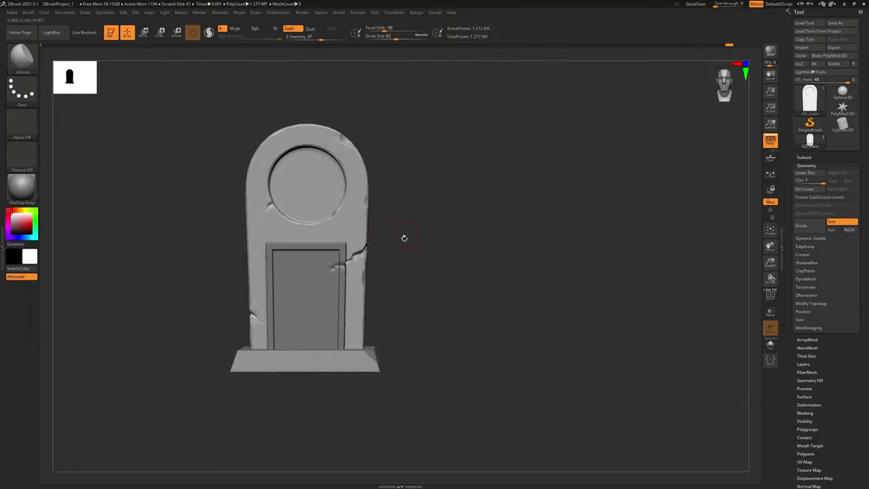
right_click_drag(357, 224, 360, 266, "ctrl")
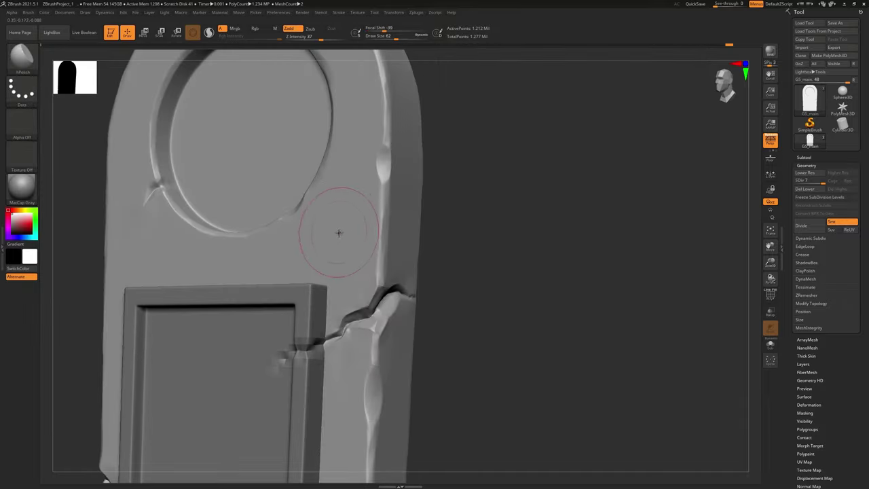
mouse_move(339, 233)
right_mouse_down()
mouse_move(339, 251)
mouse_move(326, 239)
right_mouse_up()
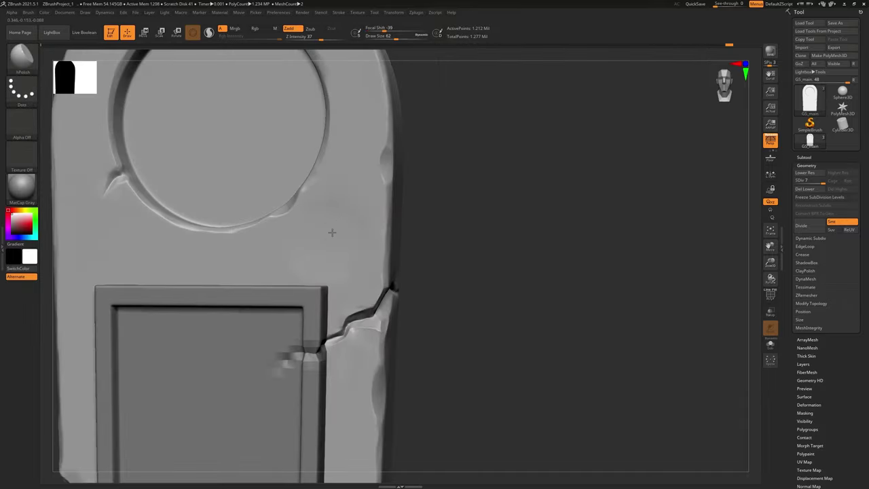
right_click_drag(391, 242, 358, 237)
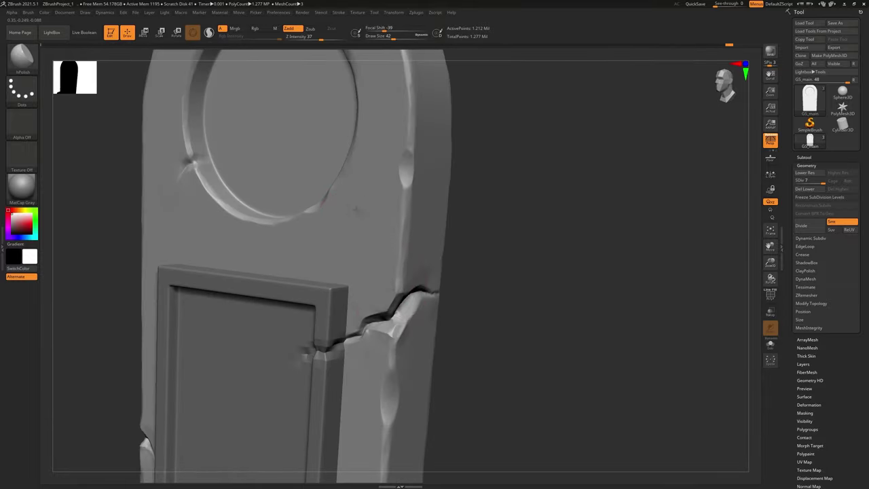
mouse_move(366, 200)
right_mouse_down()
mouse_move(364, 246)
mouse_move(336, 291)
right_mouse_up()
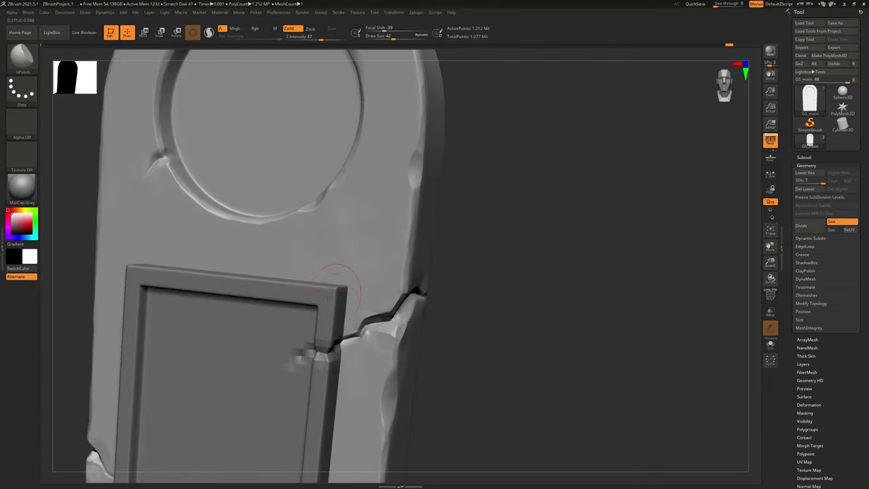
mouse_move(364, 251)
right_mouse_down()
mouse_move(333, 258)
mouse_move(355, 259)
right_mouse_up()
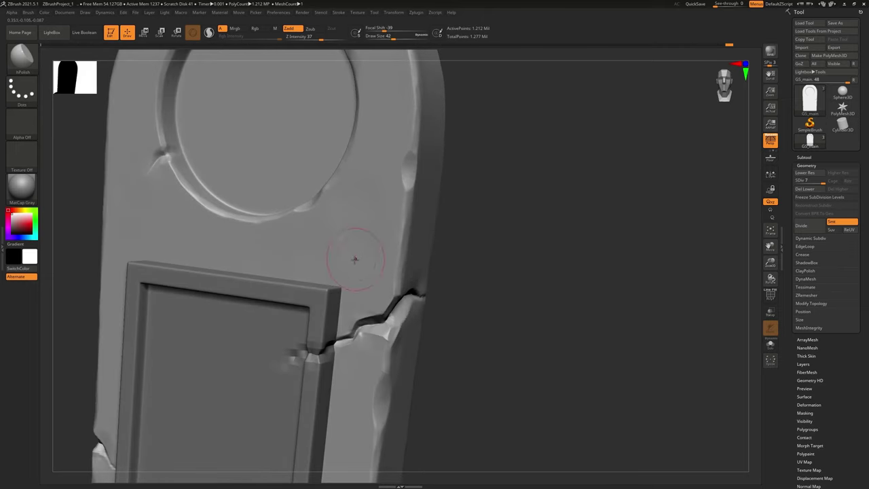
- Change the headstone's display material to Orb_clay and check the whole model from the front
left_click(21, 189)
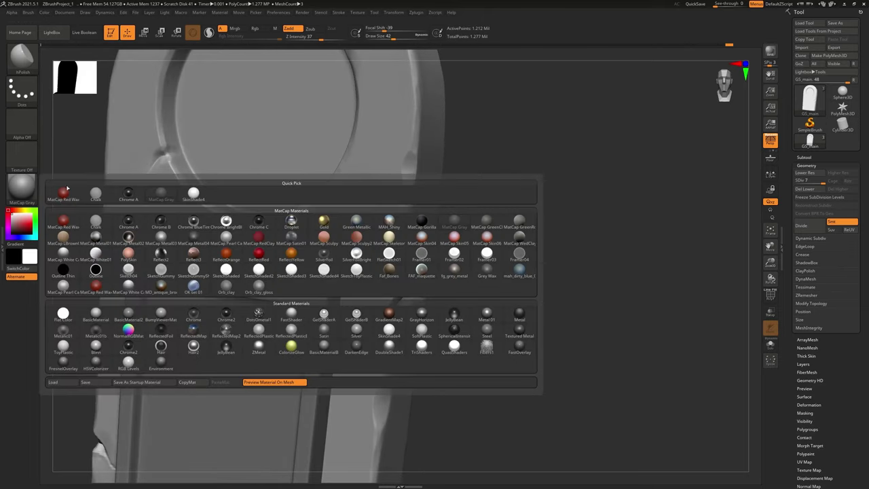
left_click(226, 285)
right_click_drag(385, 267, 406, 228, "ctrl")
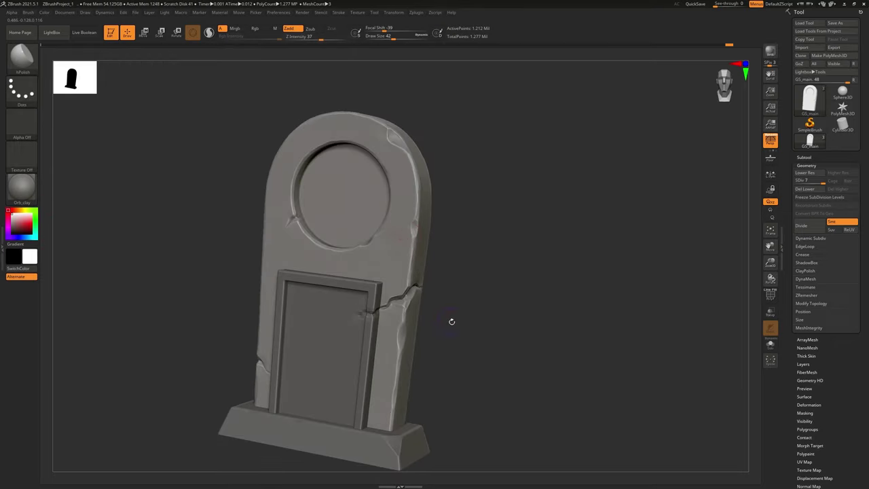
right_click_drag(450, 322, 407, 299, "shift")
- Polish broad, uneven facets into the front face below and to the right of the circular recess, up toward the upper chip
right_click_drag(420, 263, 387, 249, "ctrl")
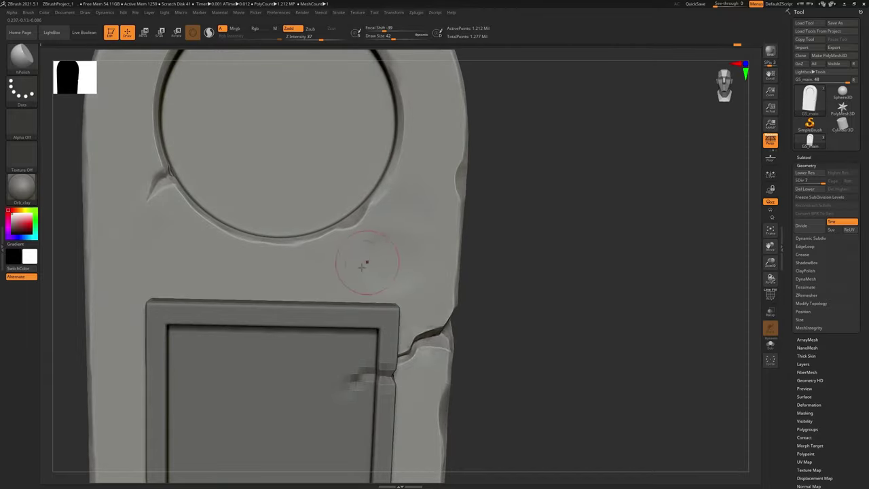
right_click_drag(430, 259, 409, 221, "ctrl")
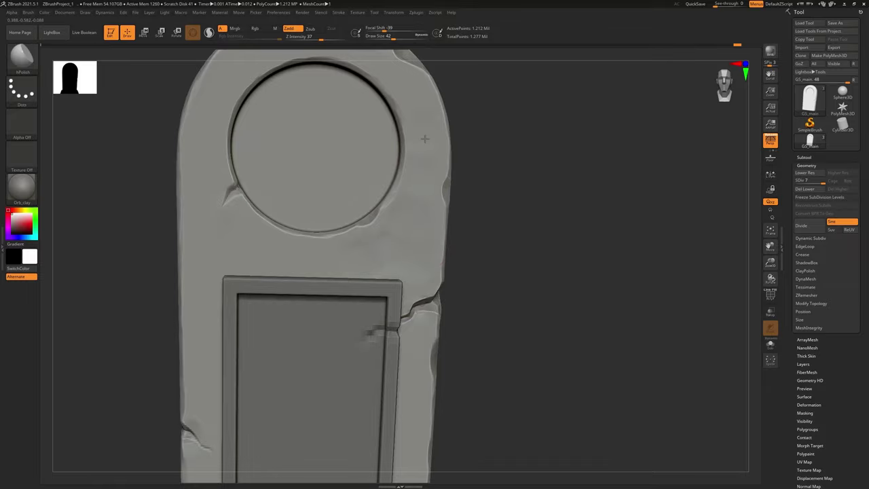
right_click_drag(404, 95, 426, 187, "alt")
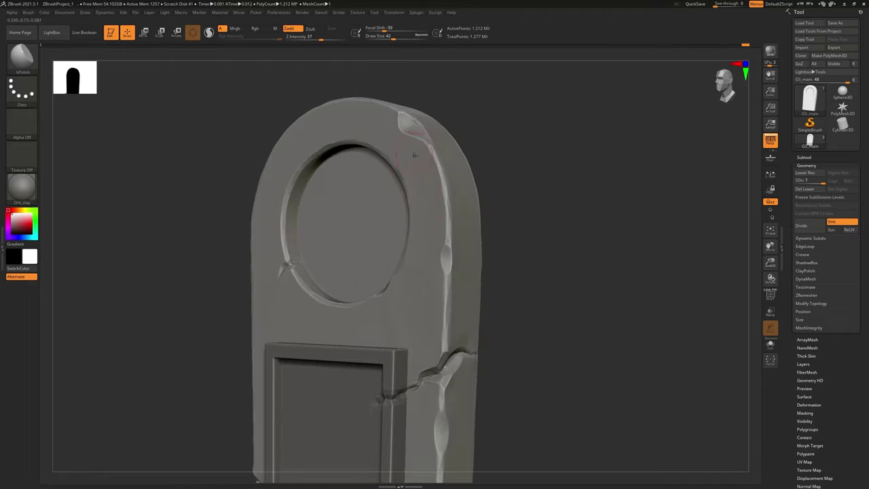
right_click_drag(414, 155, 447, 190)
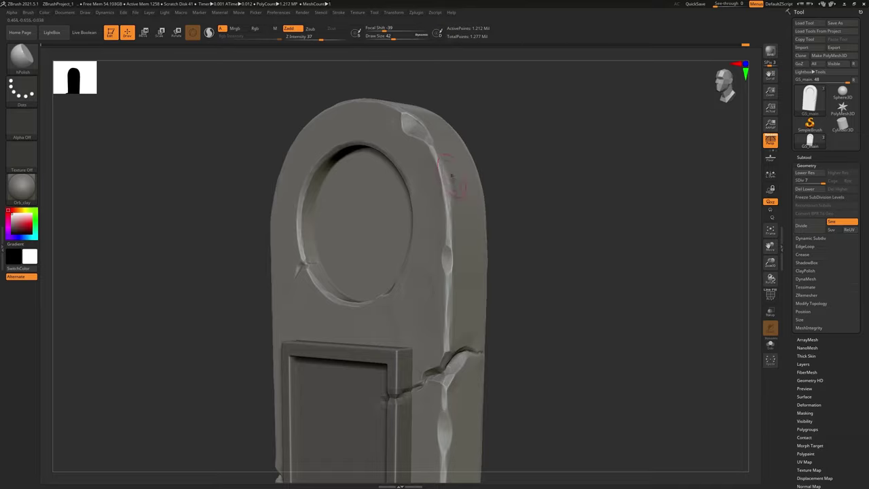
- Polish shallow planes into the headstone's right side face above the crack with the hPolish brush
right_click_drag(451, 176, 464, 213)
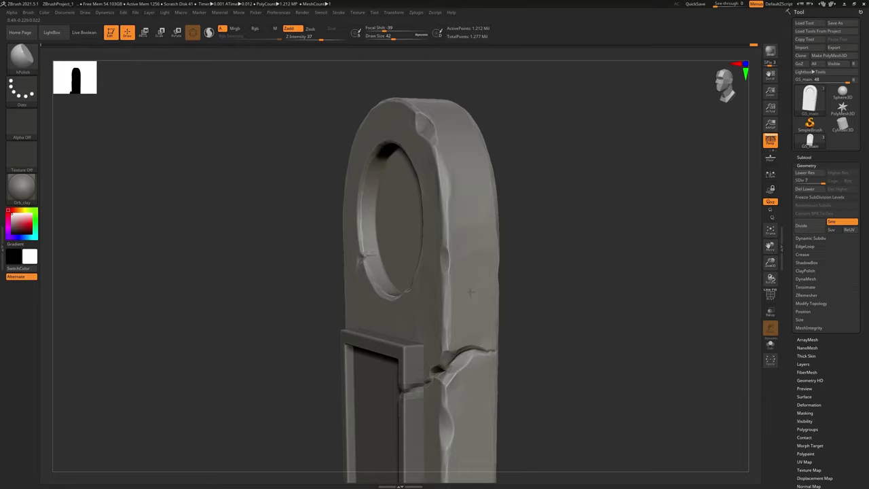
right_click_drag(487, 281, 362, 237)
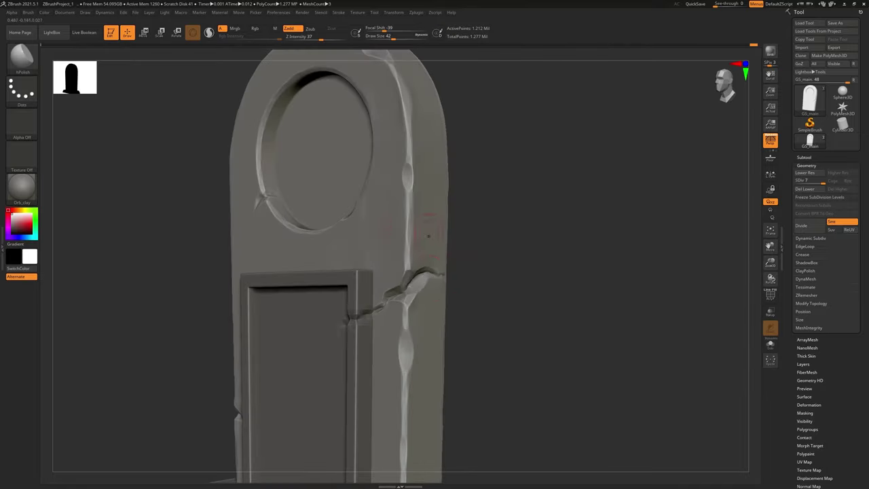
right_click_drag(427, 236, 420, 233)
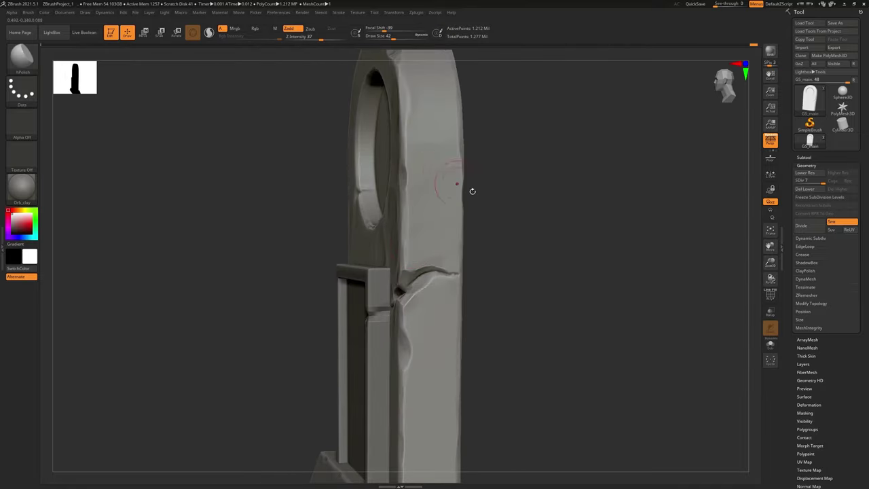
right_click_drag(508, 241, 522, 270)
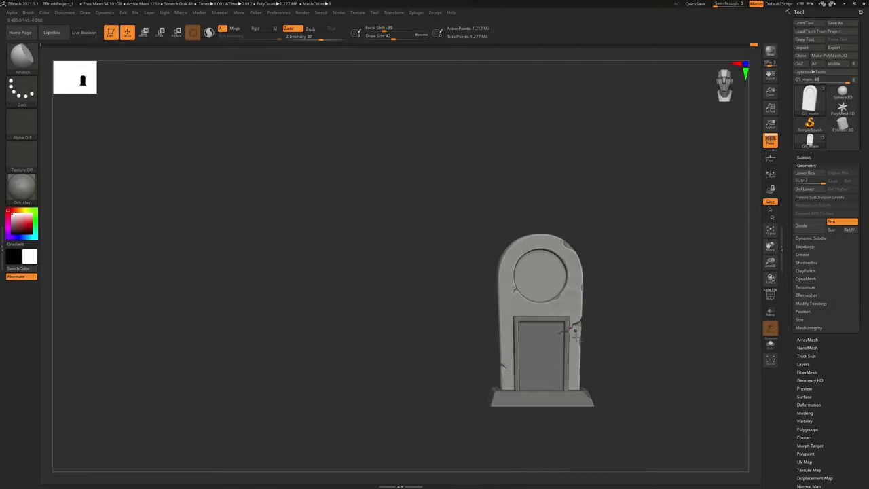
- Soften the polished facets on the front face between the circular recess and the rectangular panel with the Smooth brush
right_click_drag(576, 330, 527, 305, "alt")
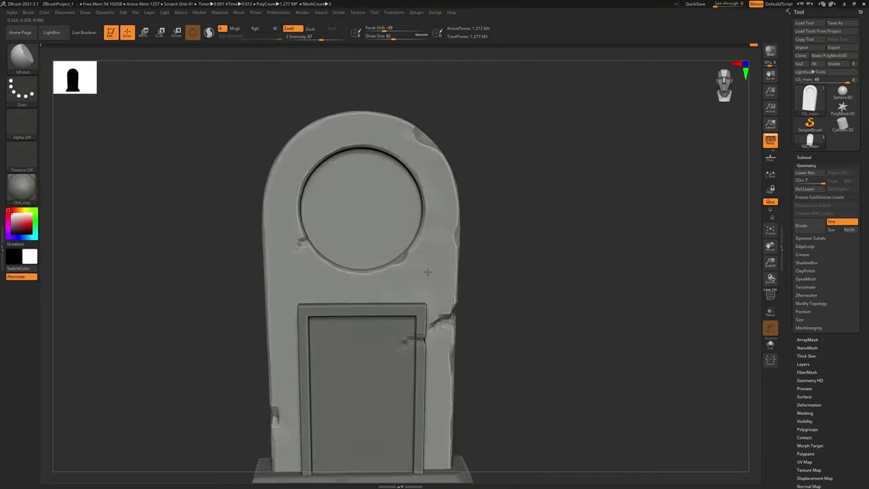
mouse_move(428, 271)
right_mouse_down()
mouse_move(421, 293)
mouse_move(415, 281)
right_mouse_up()
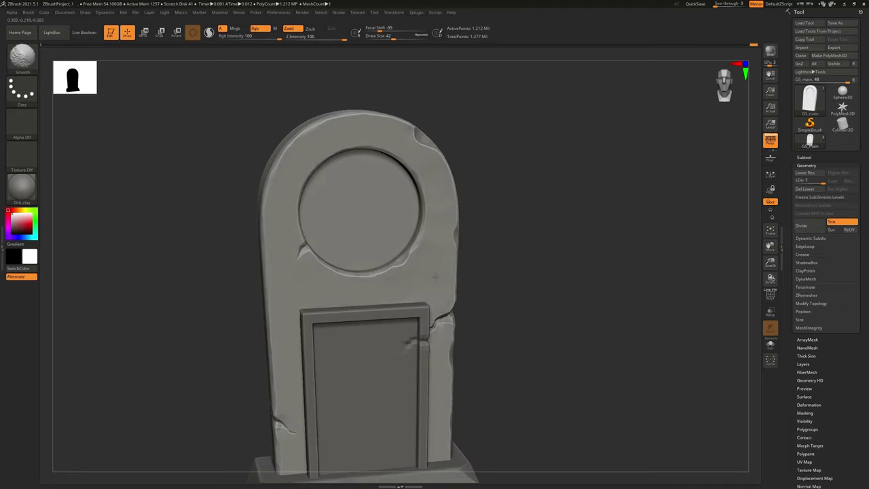
mouse_move(423, 278)
right_mouse_down()
mouse_move(499, 231)
mouse_move(438, 163)
mouse_move(445, 136)
right_mouse_up()
- Polish and smooth uneven facets on the front strip between the rectangular panel and the right edge, below the crack
mouse_move(429, 233)
right_mouse_down()
mouse_move(451, 238)
mouse_move(438, 246)
mouse_move(445, 272)
right_mouse_up()
right_click_drag(445, 271, 424, 243)
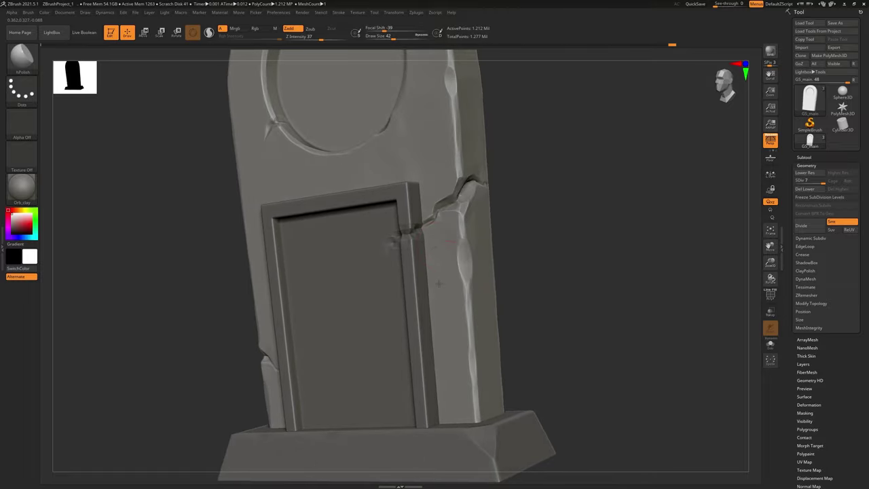
mouse_move(452, 294)
right_mouse_down()
mouse_move(428, 291)
mouse_move(431, 272)
mouse_move(438, 275)
right_mouse_up()
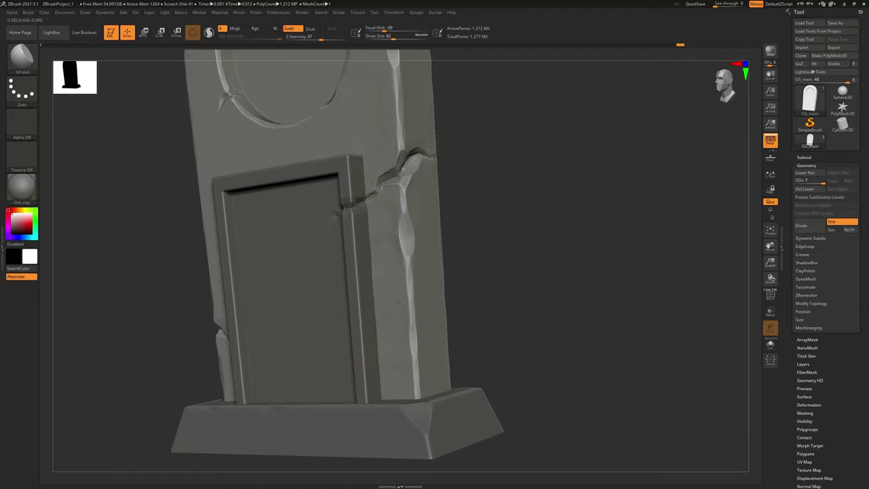
mouse_move(416, 291)
right_mouse_down()
mouse_move(441, 272)
mouse_move(369, 281)
mouse_move(408, 281)
mouse_move(404, 292)
right_mouse_up()
key("shift")
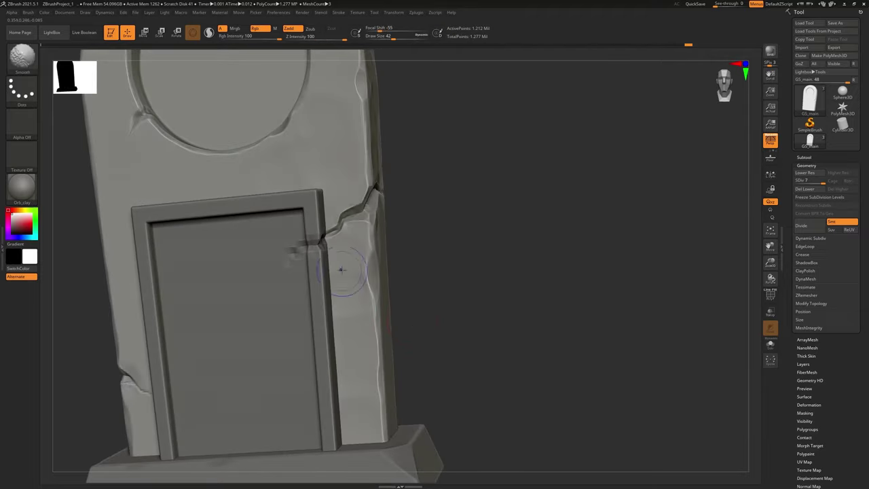
- Polish the right side face below the crack with the hPolish brush and review the whole headstone from both sides
mouse_move(362, 428)
right_mouse_down()
mouse_move(380, 367)
mouse_move(383, 292)
mouse_move(373, 242)
mouse_move(387, 235)
right_mouse_up()
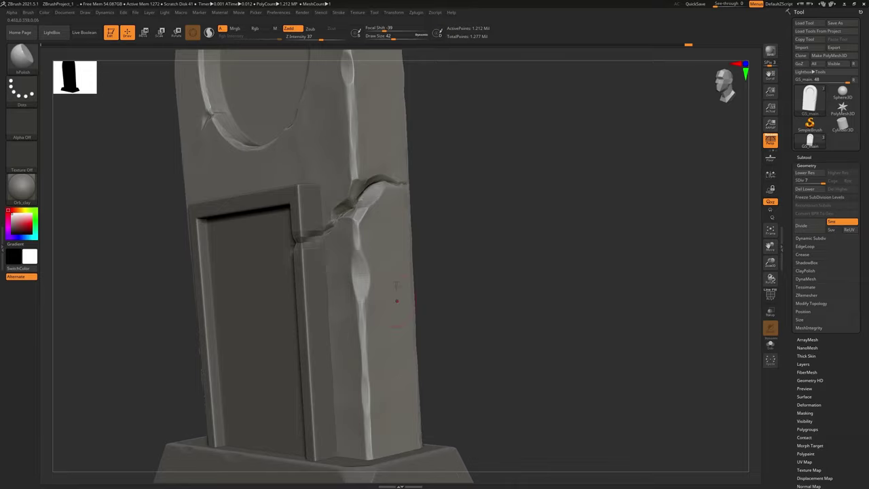
right_click_drag(474, 310, 471, 264)
right_click_drag(500, 324, 475, 250, "ctrl")
left_click_drag(461, 289, 495, 270)
key("f")
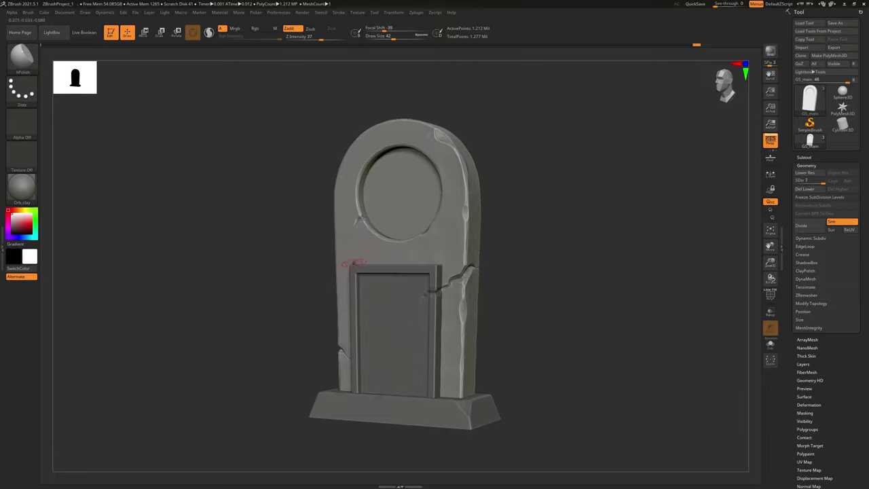
mouse_move(356, 262)
right_mouse_down()
mouse_move(345, 269)
mouse_move(369, 271)
mouse_move(353, 258)
mouse_move(439, 244)
right_mouse_up()
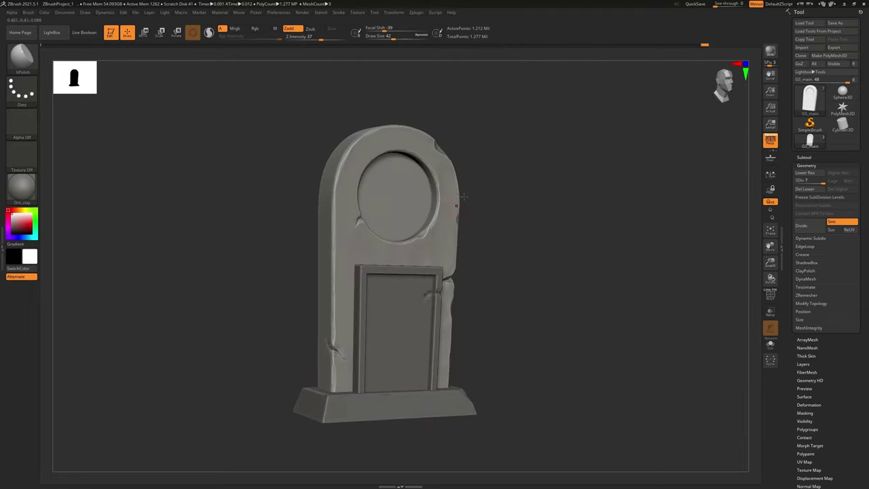
- Polish subtle facets into the front face along the left side and rounded top around the circular recess
key("shift")
right_click_drag(392, 244, 364, 255)
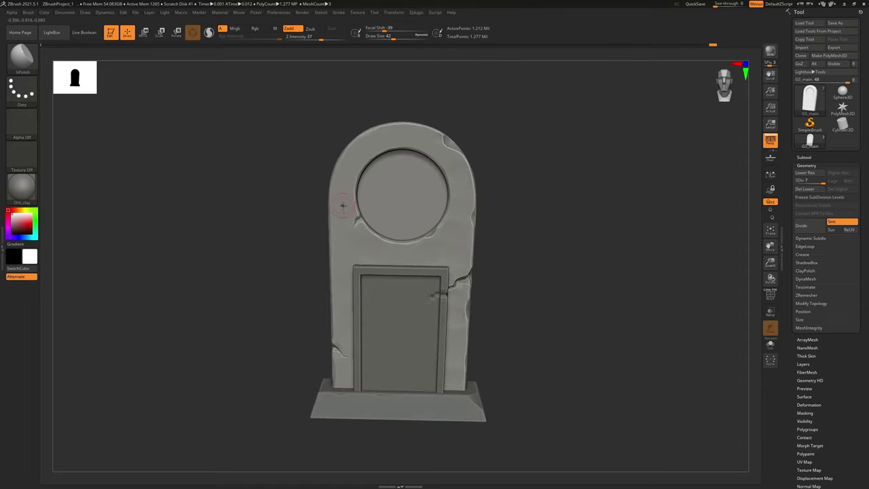
right_click_drag(350, 148, 310, 177, "alt")
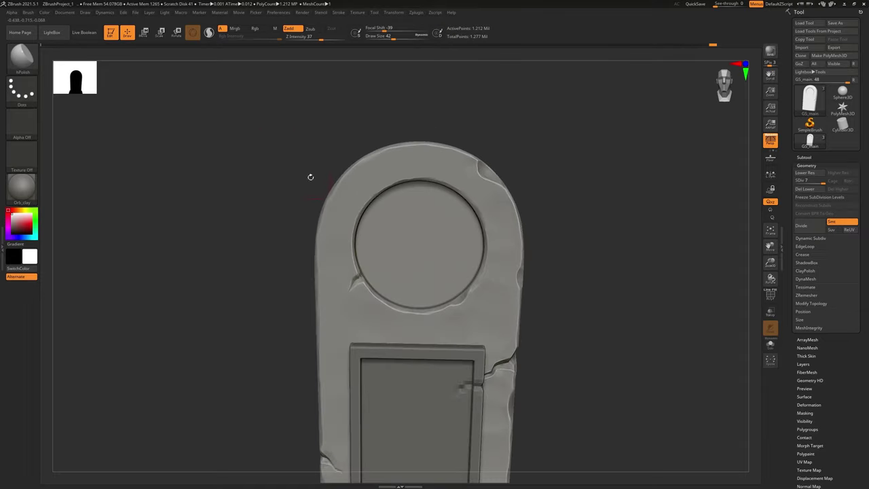
mouse_move(325, 222)
right_mouse_down()
mouse_move(344, 232)
mouse_move(338, 244)
right_mouse_up()
mouse_move(337, 245)
left_mouse_down()
mouse_move(327, 258)
mouse_move(334, 250)
left_mouse_up()
right_click_drag(349, 198, 351, 203)
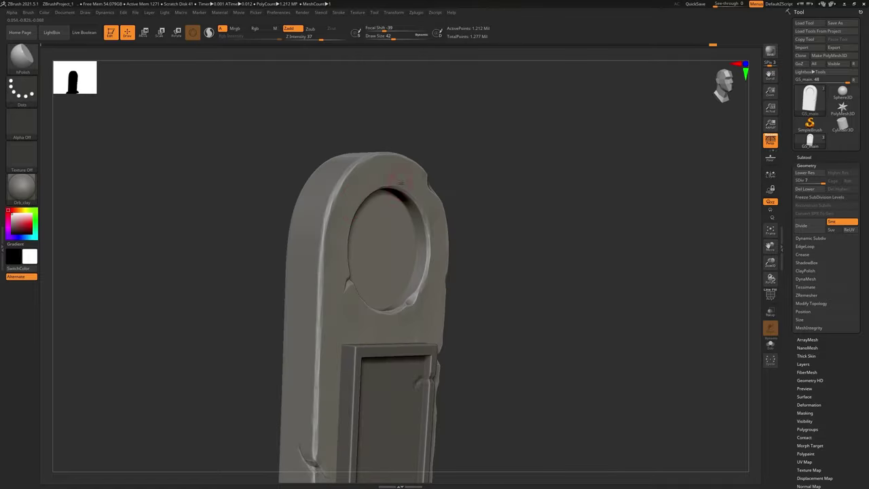
right_click_drag(400, 182, 383, 175, "shift")
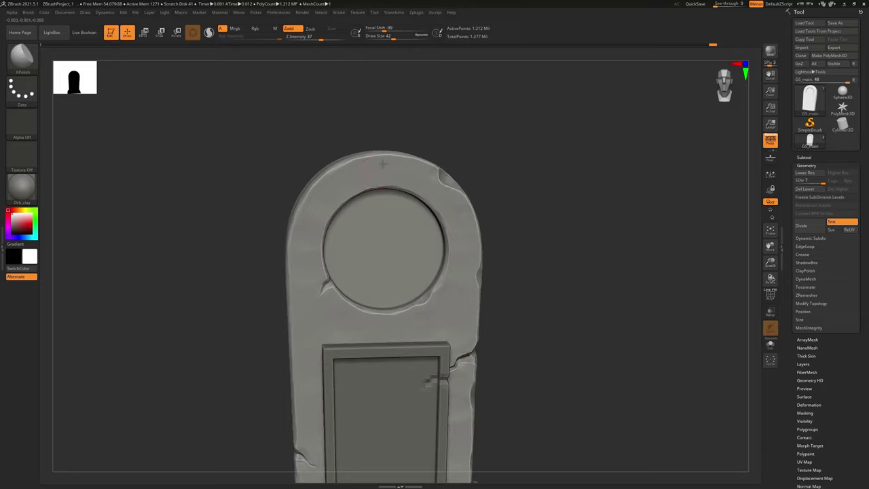
left_click_drag(417, 170, 420, 182)
right_click_drag(435, 348, 224, 315, "alt")
- Change the gravestone's display material to MatCap Gray
left_click(21, 188)
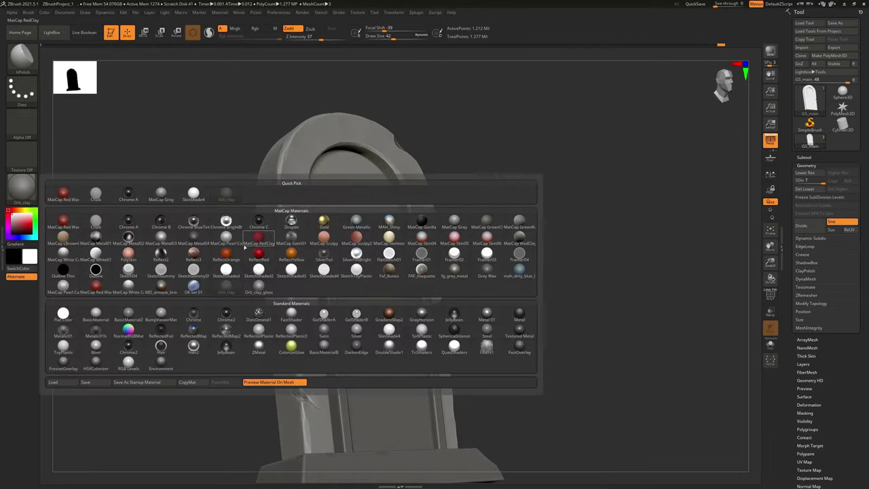
left_click(161, 193)
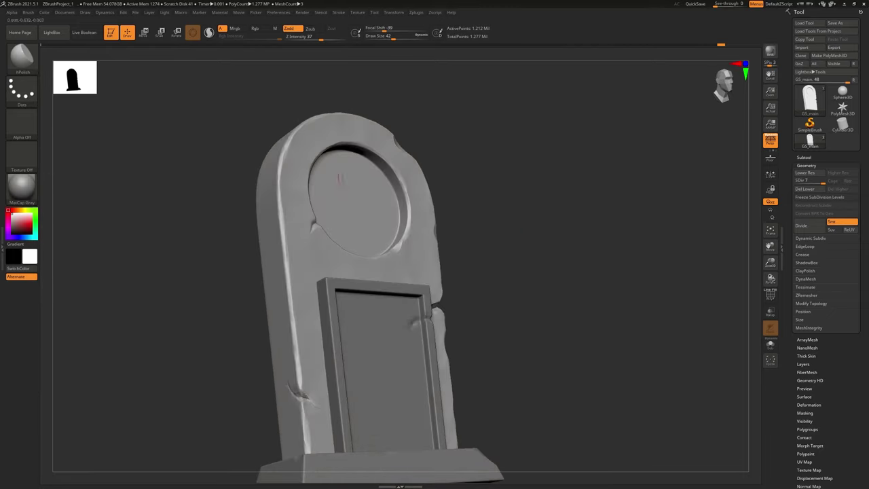
right_click_drag(160, 211, 136, 216)
mouse_move(484, 246)
right_mouse_down()
mouse_move(520, 249)
mouse_move(516, 269)
mouse_move(539, 338)
mouse_move(525, 283)
mouse_move(504, 312)
mouse_move(510, 360)
mouse_move(452, 240)
mouse_move(492, 376)
mouse_move(442, 273)
mouse_move(471, 260)
mouse_move(466, 335)
mouse_move(447, 288)
mouse_move(480, 450)
right_mouse_up()
right_click_drag(480, 449, 497, 288, "shift")
right_click_drag(487, 316, 500, 226, "alt")
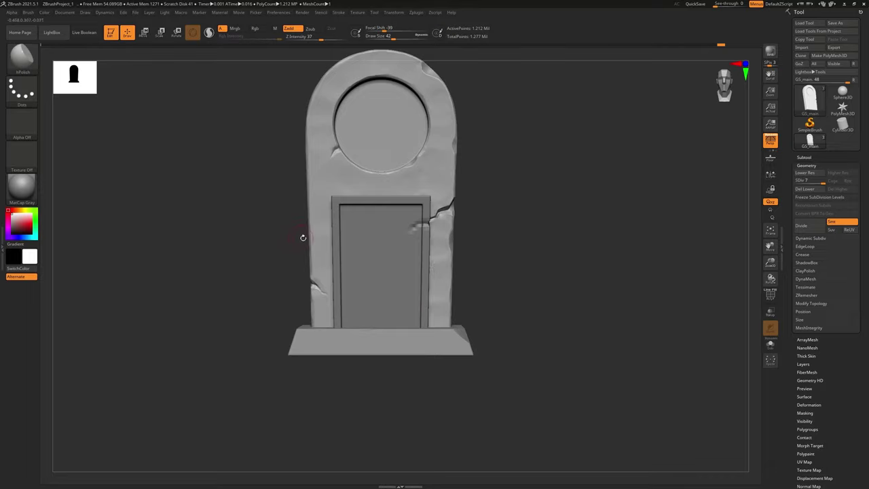
- Polish shallow facets into the flat floor of the circular recess with the hPolish brush
right_click_drag(301, 237, 330, 264)
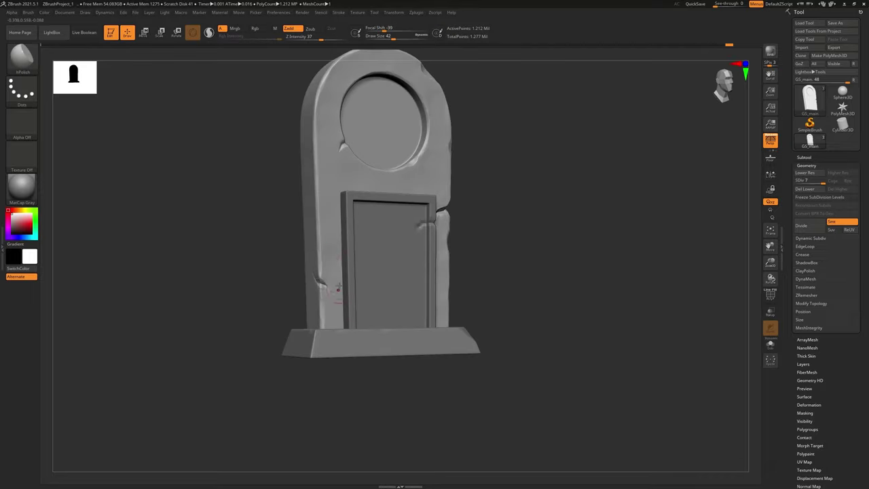
right_click_drag(345, 77, 365, 256)
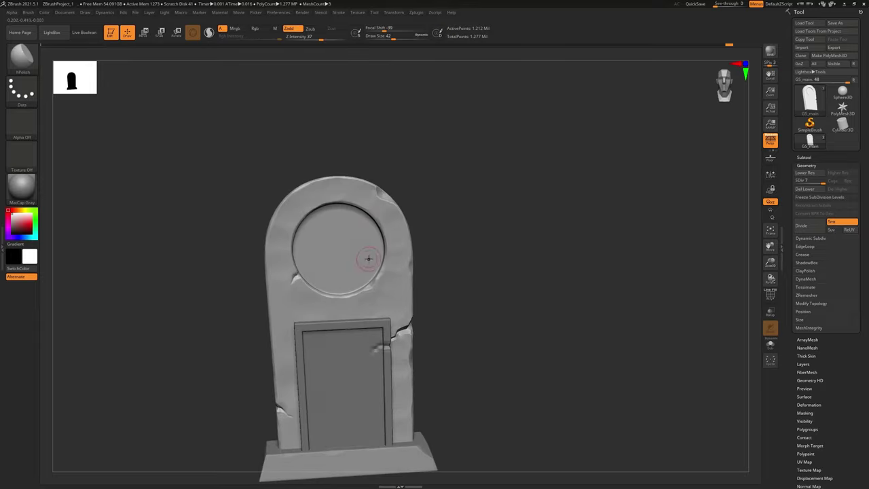
mouse_move(322, 258)
left_mouse_down()
mouse_move(317, 245)
mouse_move(335, 277)
mouse_move(352, 271)
left_mouse_up()
right_click_drag(354, 259, 345, 240)
right_click_drag(330, 269, 330, 245)
- Polish the headstone's left side face and its rounded top with the hPolish brush
mouse_move(345, 374)
left_mouse_down()
mouse_move(338, 408)
mouse_move(340, 384)
left_mouse_up()
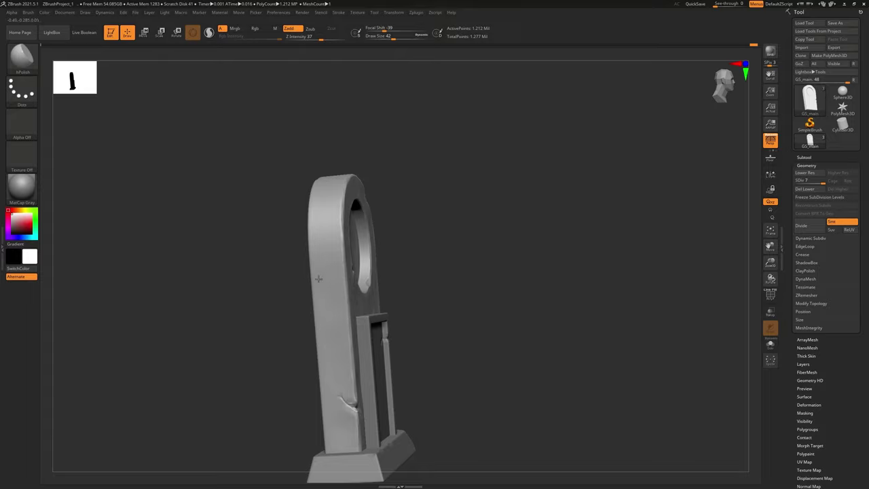
right_click_drag(340, 320, 337, 288)
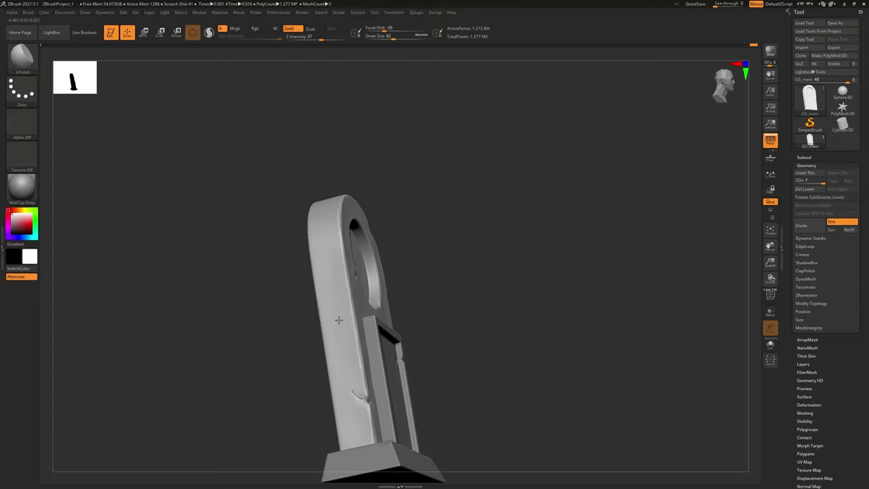
right_click_drag(337, 319, 319, 240)
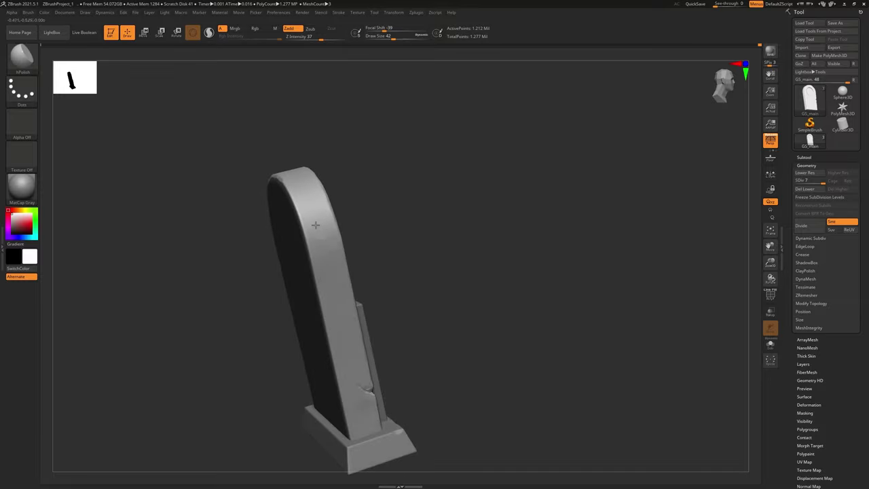
mouse_move(322, 219)
right_mouse_down()
mouse_move(380, 210)
mouse_move(518, 233)
right_mouse_up()
mouse_move(406, 244)
right_mouse_down()
mouse_move(415, 203)
mouse_move(424, 262)
right_mouse_up()
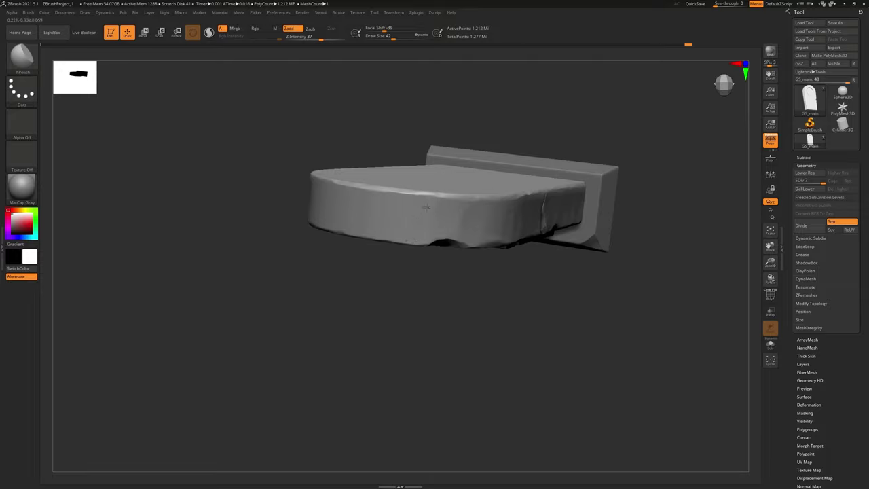
right_click_drag(391, 207, 369, 217)
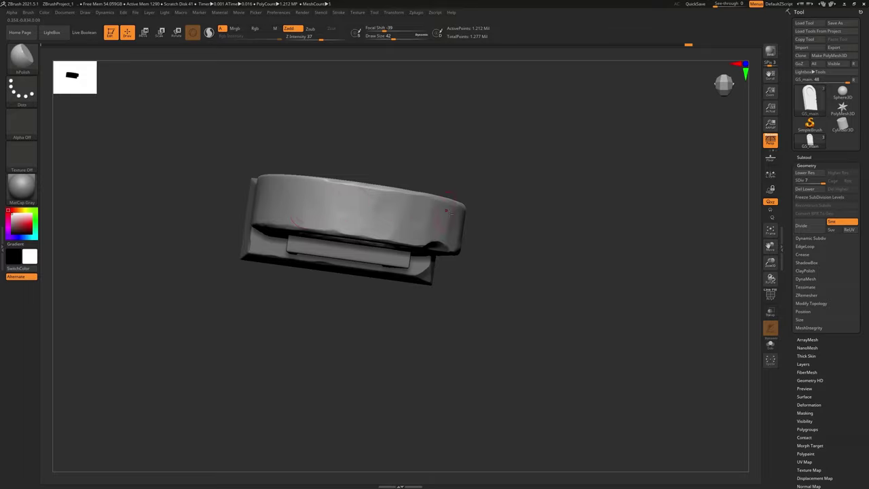
right_click_drag(446, 211, 408, 200)
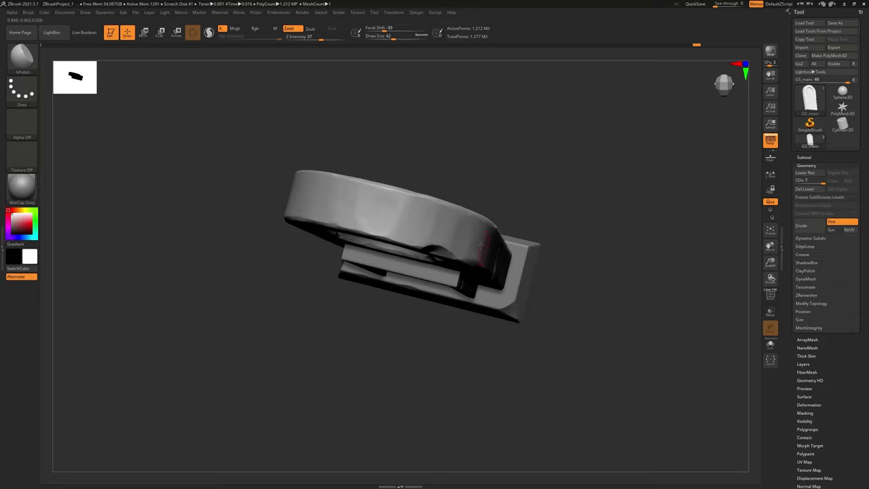
right_click_drag(483, 241, 509, 351)
right_click_drag(466, 389, 543, 211, "alt")
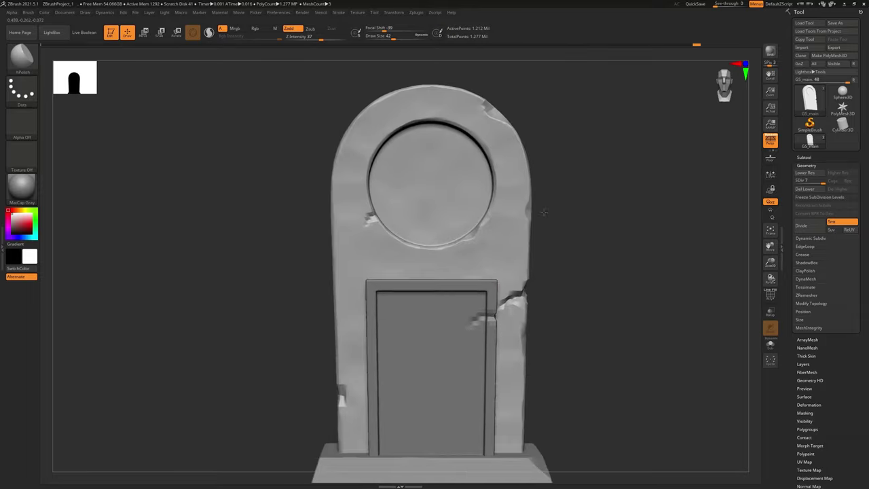
- Examine the whole gravestone's polished faces, edges and cracks from the front and both sides
right_click_drag(479, 296, 515, 291)
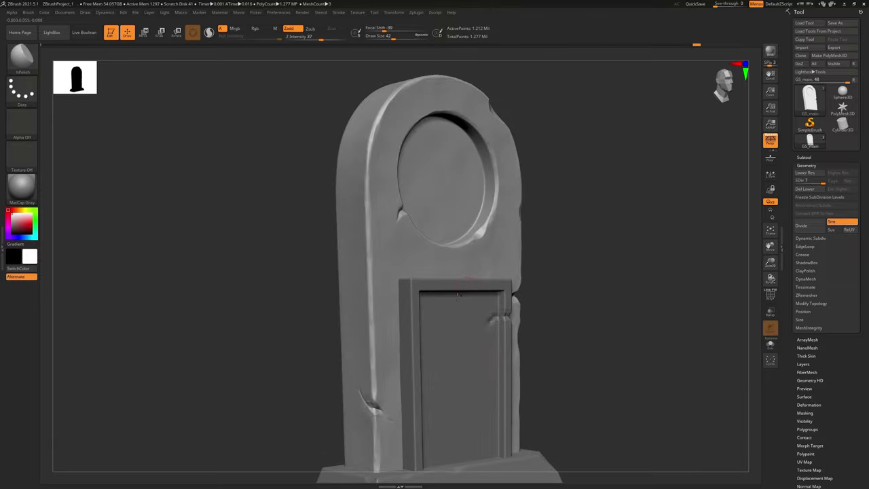
right_click_drag(475, 261, 403, 258)
right_click_drag(471, 242, 449, 198, "ctrl")
right_click_drag(367, 287, 423, 182, "ctrl")
right_click_drag(529, 340, 475, 288, "alt")
mouse_move(475, 288)
right_mouse_down("shift")
mouse_move(502, 288)
mouse_move(462, 230)
right_mouse_up("shift")
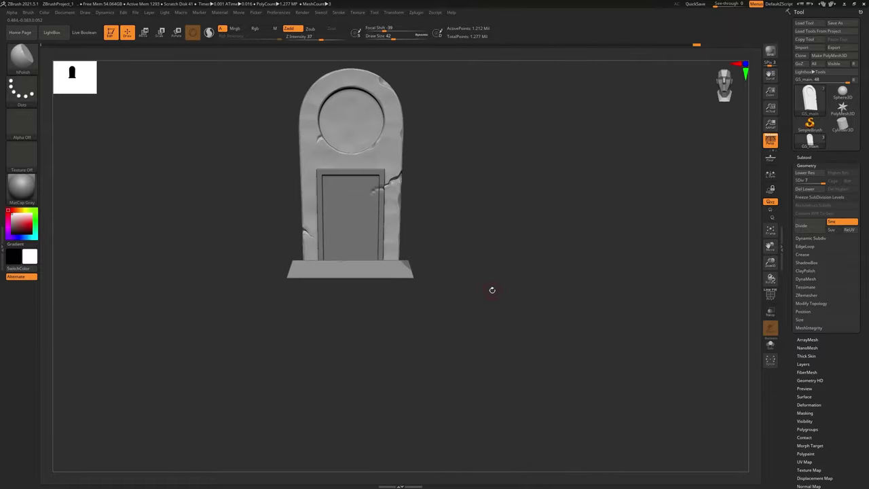
mouse_move(492, 290)
right_mouse_down()
mouse_move(463, 287)
mouse_move(480, 300)
right_mouse_up()
right_click_drag(456, 262, 507, 305)
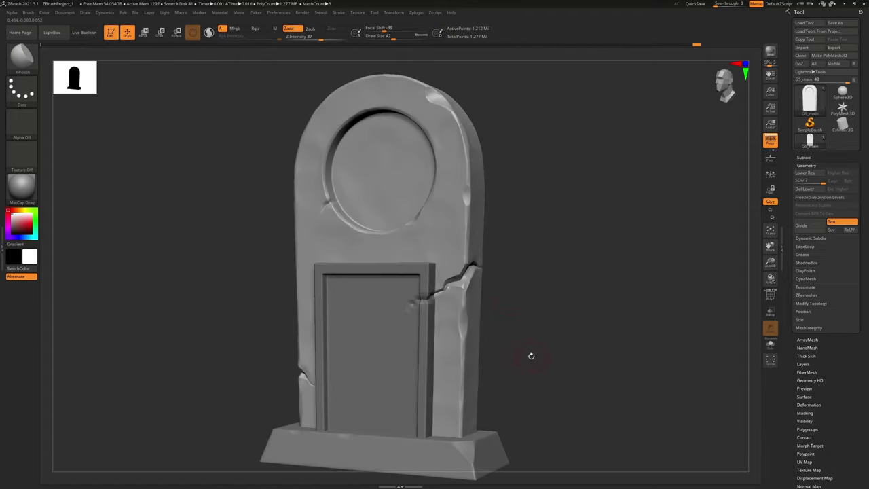
right_click_drag(522, 369, 528, 309, "alt")
right_click_drag(510, 228, 505, 313, "alt")
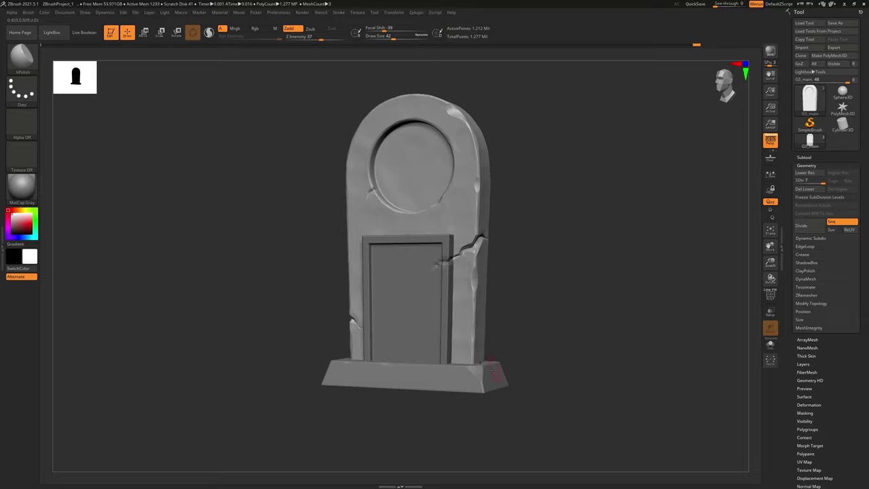
mouse_move(465, 311)
right_mouse_down("ctrl")
mouse_move(468, 325)
mouse_move(470, 319)
right_mouse_up("ctrl")
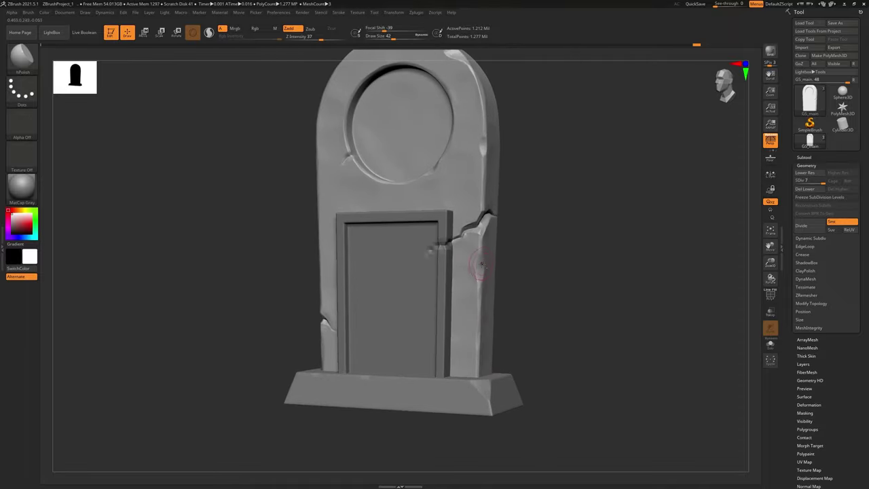
right_click_drag(476, 272, 483, 339, "ctrl")
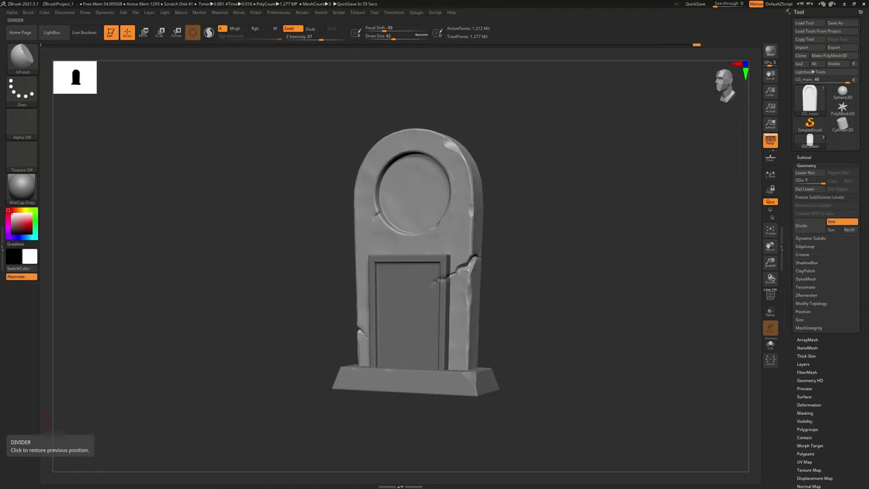
- Make the rectangular panel GS_RIP the active subtool, subdivide it to level 5 and reduce the brush Draw Size to 14
mouse_move(514, 270)
left_mouse_down("alt")
mouse_move(522, 305)
mouse_move(446, 242)
left_mouse_up("alt")
key("bracketleft")
key("bracketleft")
key("bracketleft")
right_click_drag(482, 214, 457, 195)
right_click_drag(580, 301, 543, 258)
left_click(421, 258, "alt")
key("ctrl+d")
right_click_drag(433, 201, 432, 176, "ctrl")
- Carve the crack across the right side of the panel's frame with the DamStandard brush
key("b")
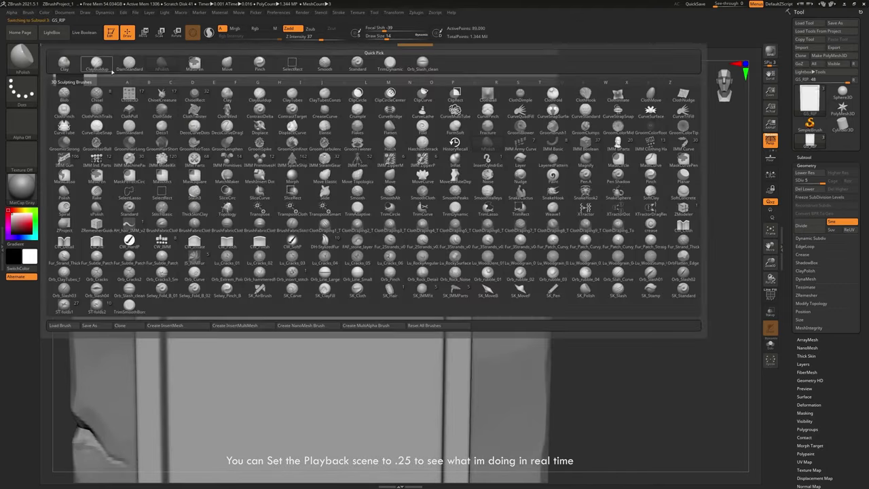
key("d")
key("s")
mouse_move(428, 225)
right_mouse_down()
mouse_move(466, 225)
mouse_move(434, 219)
right_mouse_up()
left_click_drag(435, 219, 409, 228)
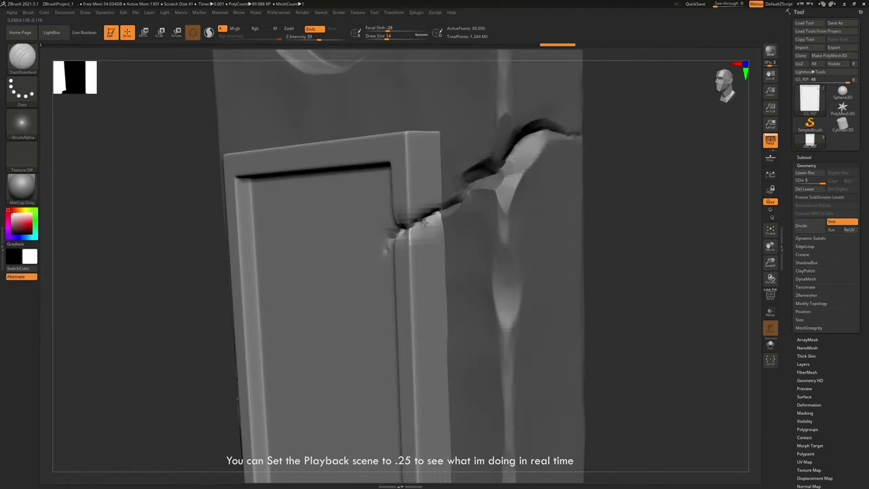
right_click_drag(407, 231, 442, 234)
- Extend the crack from the frame diagonally down into the panel's flat face, undoing the first stroke and recarving it
left_click_drag(348, 278, 385, 237)
key("ctrl+z")
right_click_drag(385, 296, 401, 297)
left_click_drag(365, 262, 344, 296)
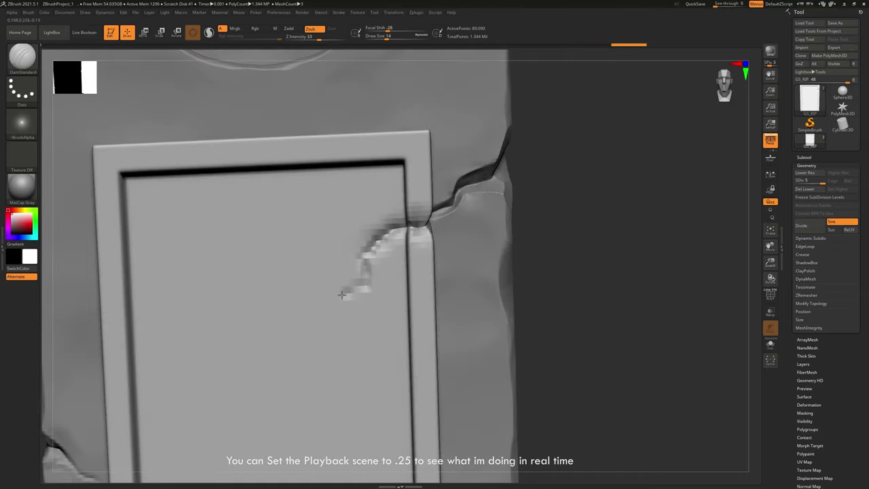
right_click_drag(343, 297, 434, 258, "ctrl")
mouse_move(435, 258)
right_mouse_down("shift")
mouse_move(536, 249)
mouse_move(533, 425)
mouse_move(533, 380)
right_mouse_up("shift")
right_click_drag(435, 285, 485, 278)
mouse_move(397, 268)
right_mouse_down()
mouse_move(441, 258)
mouse_move(319, 258)
mouse_move(401, 261)
mouse_move(346, 243)
mouse_move(401, 244)
right_mouse_up()
- Trim the left edge of the panel's frame with the TrimDynamic brush
key("b")
key("t")
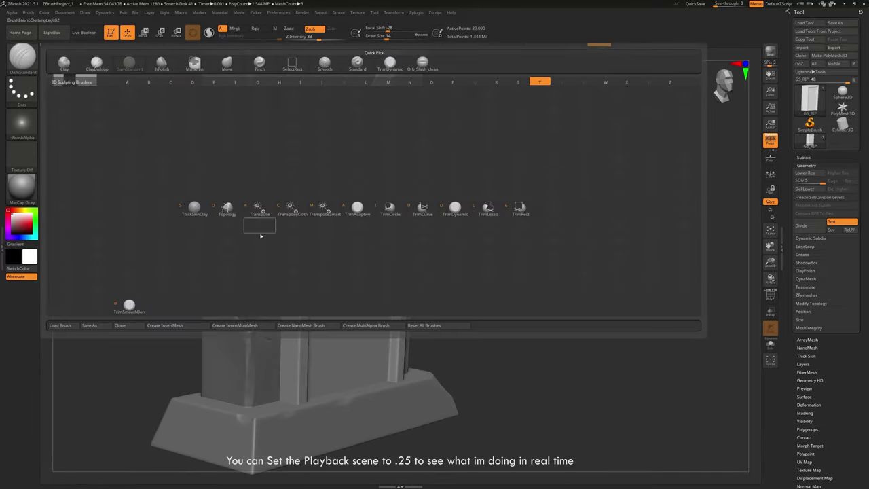
key("d")
right_click_drag(260, 237, 285, 299, "ctrl")
left_click_drag(291, 182, 291, 128)
key("b")
key("p")
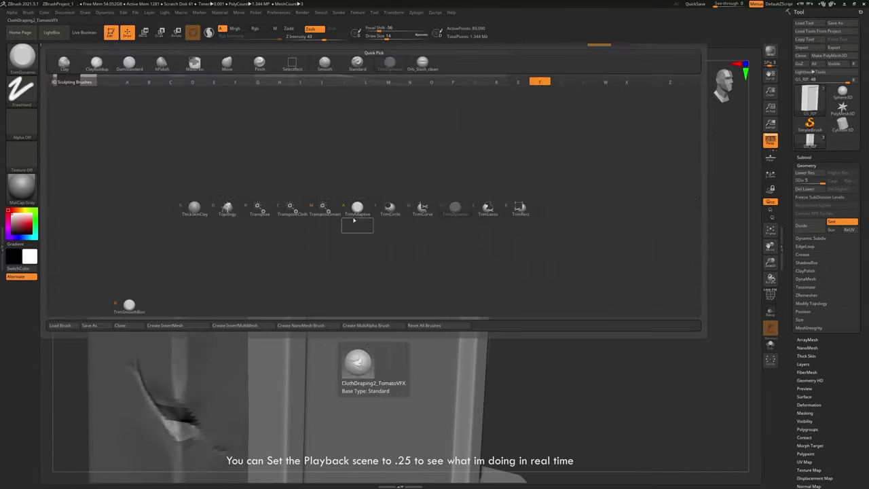
key("i")
key("b")
left_click(422, 64)
key("ctrl+z")
- Wear down the frame's left edge and upper left corner with the TrimDynamic brush at Draw Size 34
mouse_move(291, 102)
left_mouse_down()
mouse_move(295, 200)
mouse_move(291, 140)
left_mouse_up()
key("bracketright")
right_click_drag(319, 272, 291, 275)
left_click_drag(307, 427, 310, 167)
right_click_drag(311, 167, 367, 277, "ctrl")
right_click_drag(367, 277, 401, 350, "ctrl")
left_click_drag(339, 242, 344, 237)
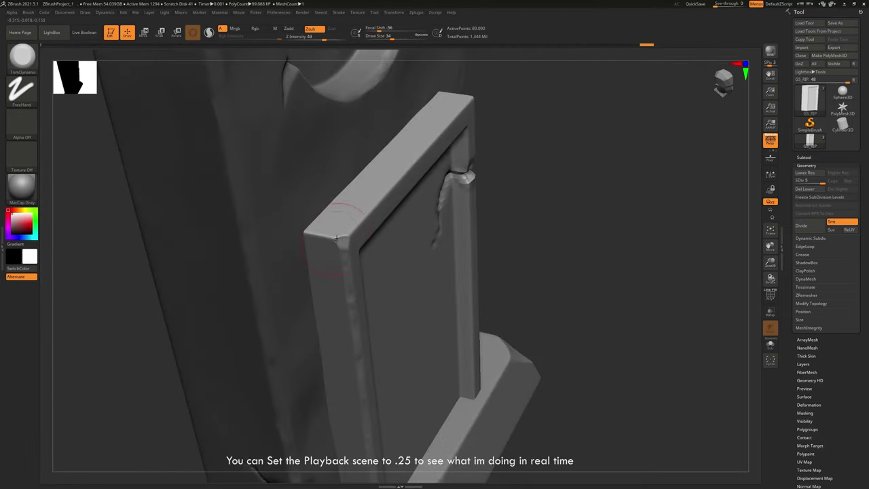
- Trim the frame's top edge, subdivide the panel to level 6 and chip the frame's upper right corner
right_click_drag(325, 239, 384, 202)
left_click_drag(385, 203, 456, 134)
right_click_drag(457, 134, 343, 268)
key("ctrl+d")
mouse_move(292, 308)
right_mouse_down()
mouse_move(442, 252)
mouse_move(477, 378)
mouse_move(482, 299)
mouse_move(397, 289)
mouse_move(410, 265)
right_mouse_up()
right_click_drag(410, 300, 391, 319)
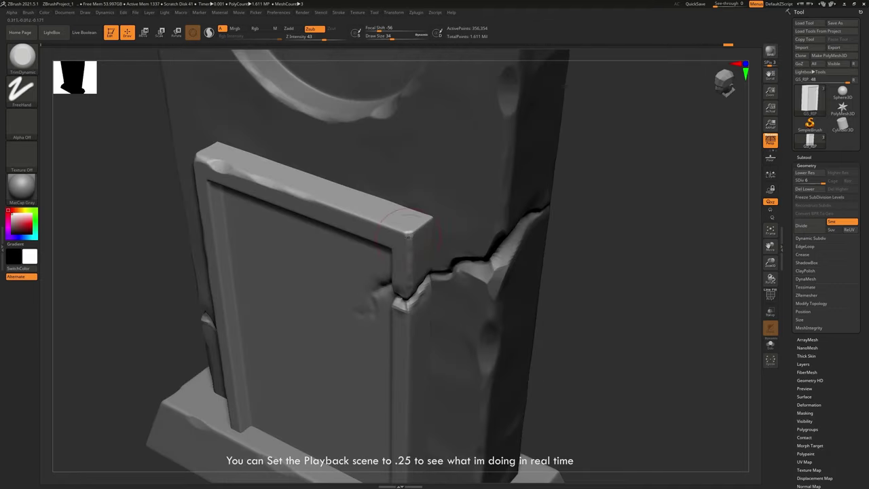
left_click_drag(400, 217, 427, 235)
- Trim the frame's right edge below the crack with TrimDynamic and soften it with the Smooth brush
right_click_drag(306, 210, 338, 204)
right_click_drag(407, 222, 409, 182)
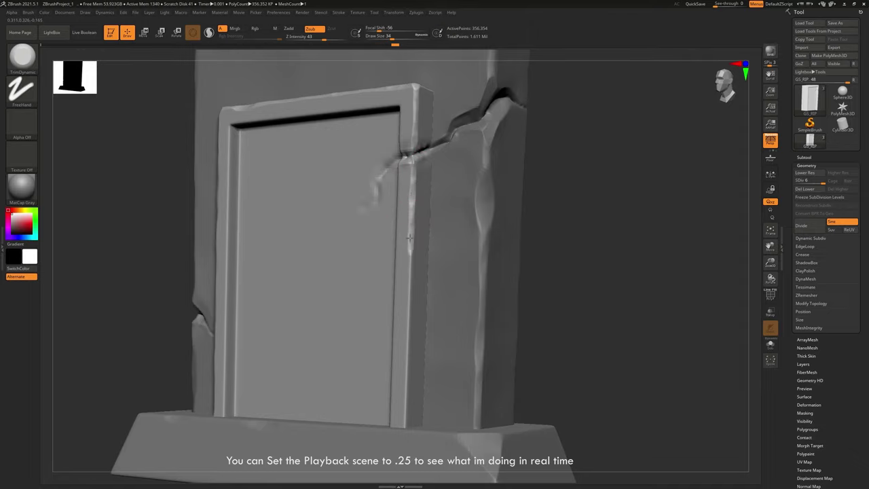
right_click_drag(409, 238, 406, 371)
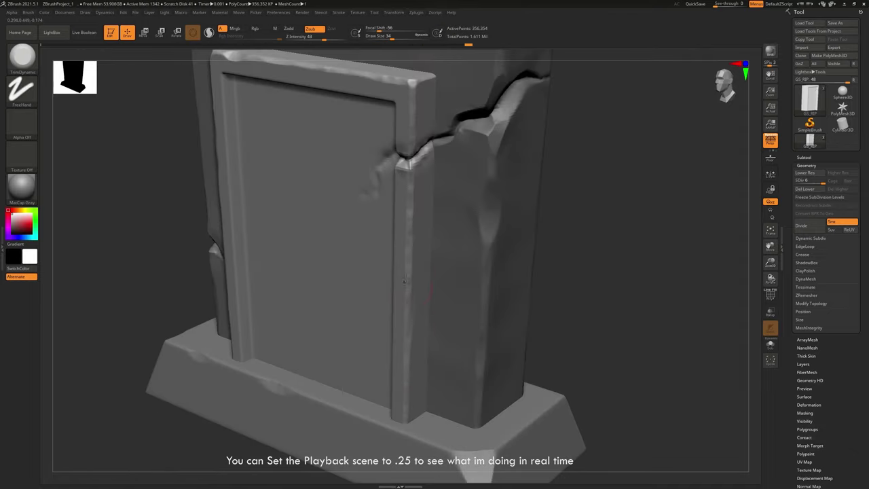
right_click_drag(405, 281, 435, 238)
mouse_move(435, 238)
right_mouse_down("ctrl")
mouse_move(503, 306)
mouse_move(436, 241)
right_mouse_up("ctrl")
left_click_drag(432, 233, 428, 372)
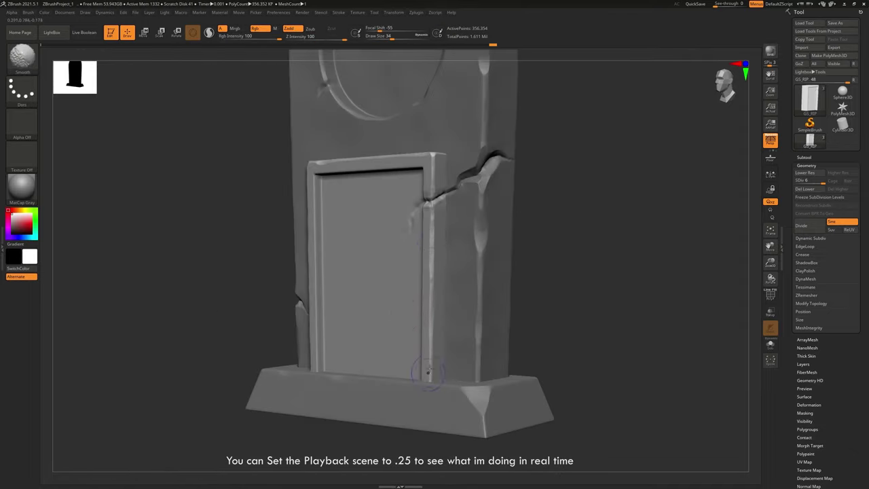
mouse_move(429, 372)
right_mouse_down()
mouse_move(407, 326)
mouse_move(435, 353)
mouse_move(360, 292)
mouse_move(381, 299)
mouse_move(363, 305)
right_mouse_up()
- Subdivide the panel to level 7 and trim the frame's lower left edge at Draw Size 22
right_click_drag(364, 306, 362, 367, "ctrl")
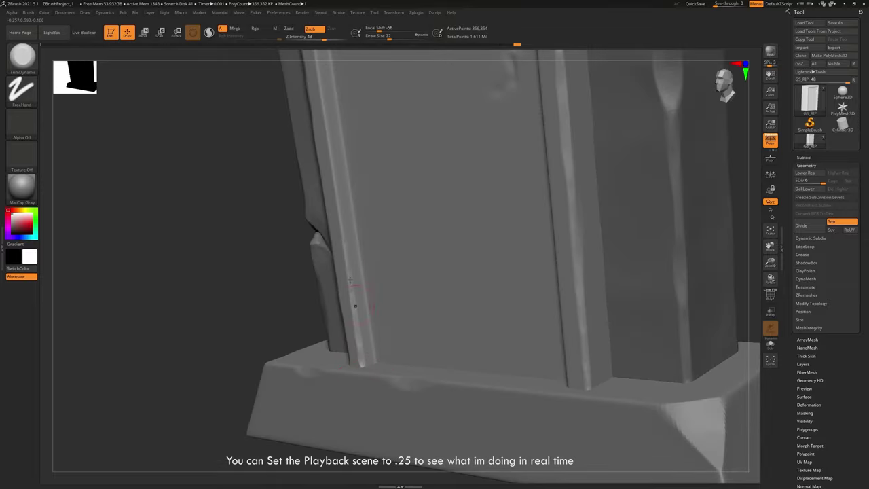
key("ctrl+d")
right_click_drag(355, 305, 333, 267)
left_click_drag(322, 197, 310, 90)
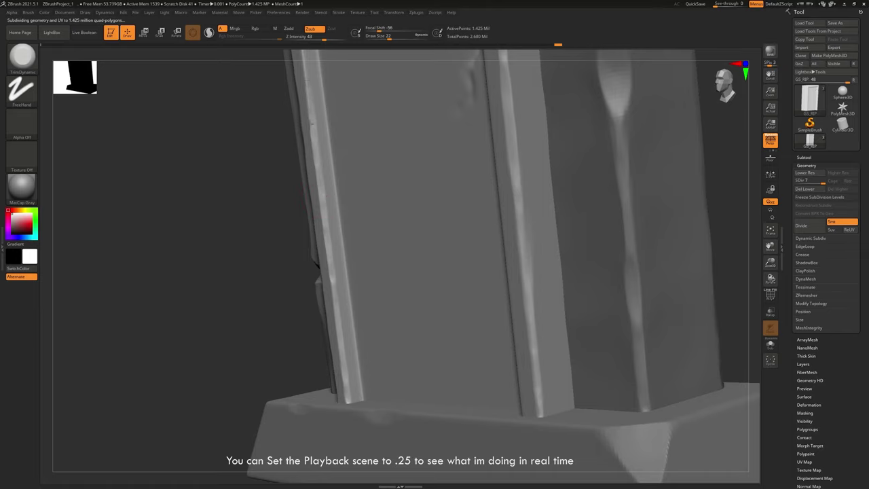
mouse_move(357, 277)
right_mouse_down()
mouse_move(334, 204)
mouse_move(397, 159)
right_mouse_up()
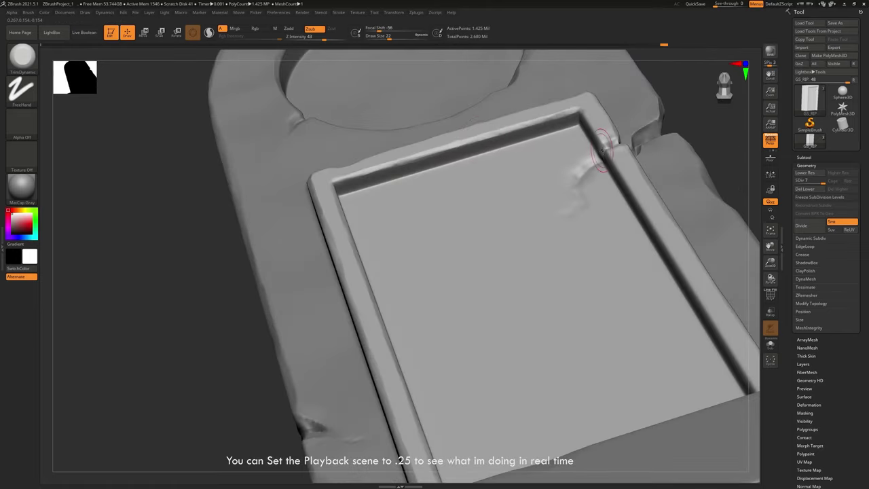
- Trim the frame's left and right edges with the TrimDynamic brush
mouse_move(602, 151)
right_mouse_down()
mouse_move(632, 190)
mouse_move(464, 159)
right_mouse_up()
right_click_drag(554, 272, 421, 225)
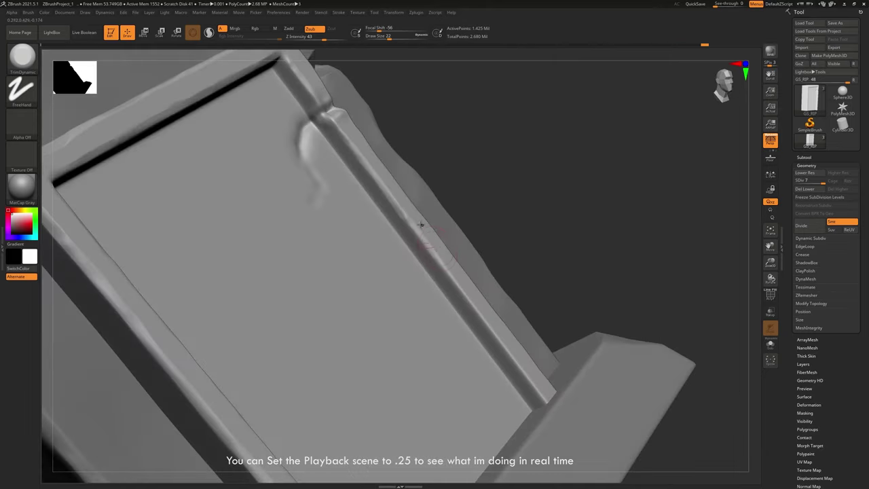
right_click_drag(504, 354, 475, 316, "shift")
- Chip small notches into the frame's right edge near the base with the TrimDynamic brush at Draw Size 9
left_click(313, 297, "alt")
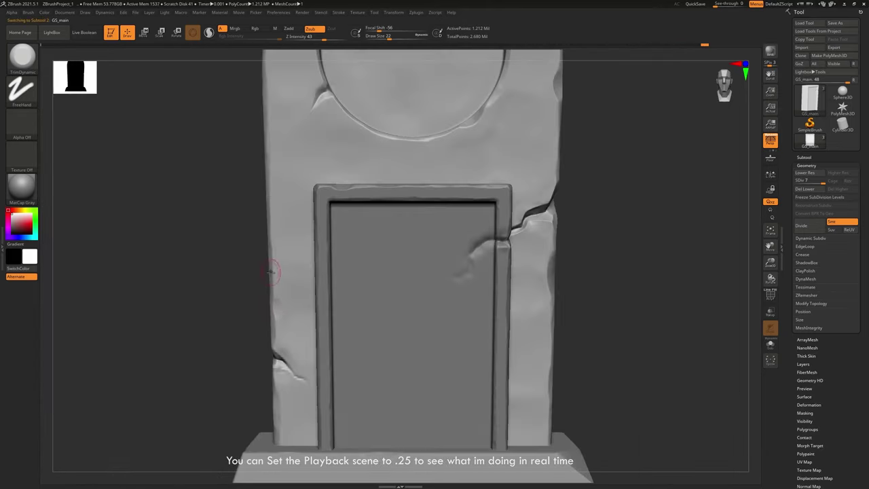
mouse_move(270, 272)
right_mouse_down()
mouse_move(396, 233)
mouse_move(466, 272)
mouse_move(421, 231)
mouse_move(435, 141)
mouse_move(417, 236)
mouse_move(421, 220)
mouse_move(477, 215)
mouse_move(426, 277)
right_mouse_up()
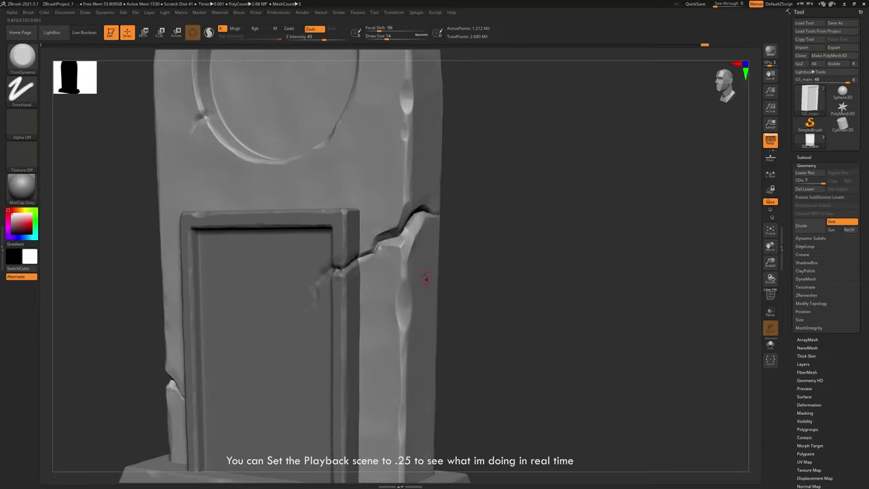
right_click_drag(403, 311, 392, 295)
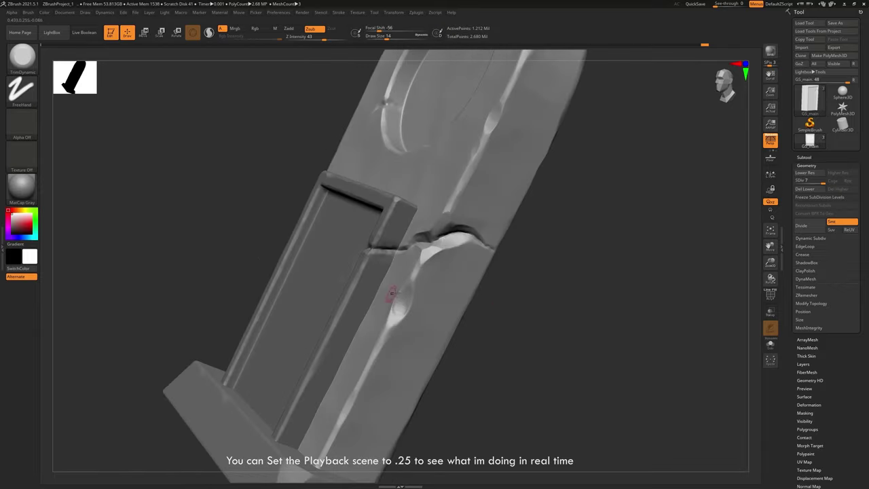
right_click_drag(435, 441, 462, 258, "ctrl")
mouse_move(462, 258)
right_mouse_down("ctrl")
mouse_move(443, 290)
mouse_move(290, 227)
mouse_move(268, 339)
mouse_move(435, 251)
mouse_move(427, 308)
right_mouse_up("ctrl")
left_click(443, 289, "alt")
key("[")
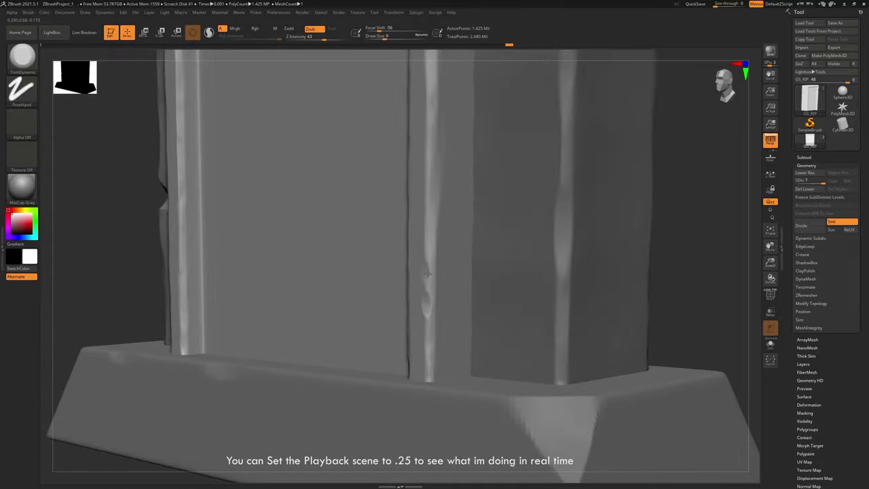
mouse_move(427, 273)
right_mouse_down("ctrl")
mouse_move(435, 204)
mouse_move(441, 269)
right_mouse_up("ctrl")
mouse_move(463, 319)
right_mouse_down("ctrl")
mouse_move(505, 326)
mouse_move(475, 316)
mouse_move(497, 369)
mouse_move(459, 231)
mouse_move(488, 320)
right_mouse_up("ctrl")
left_click(458, 231, "alt")
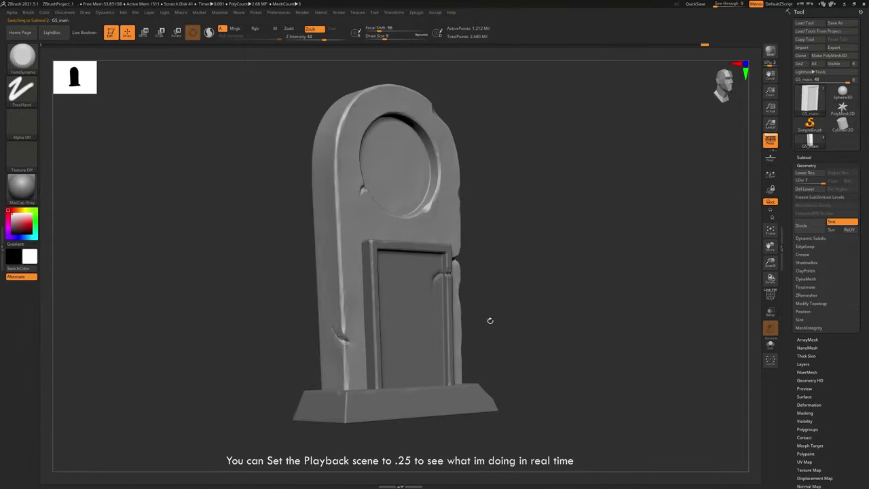
- Sharpen the crack where it crosses the frame's right side with the Pinch brush at Draw Size 42
left_click(404, 323, "alt")
right_click_drag(404, 324, 468, 313, "shift")
mouse_move(469, 313)
right_mouse_down("ctrl")
mouse_move(476, 240)
mouse_move(490, 328)
right_mouse_up("ctrl")
key("b")
key("d")
key("s")
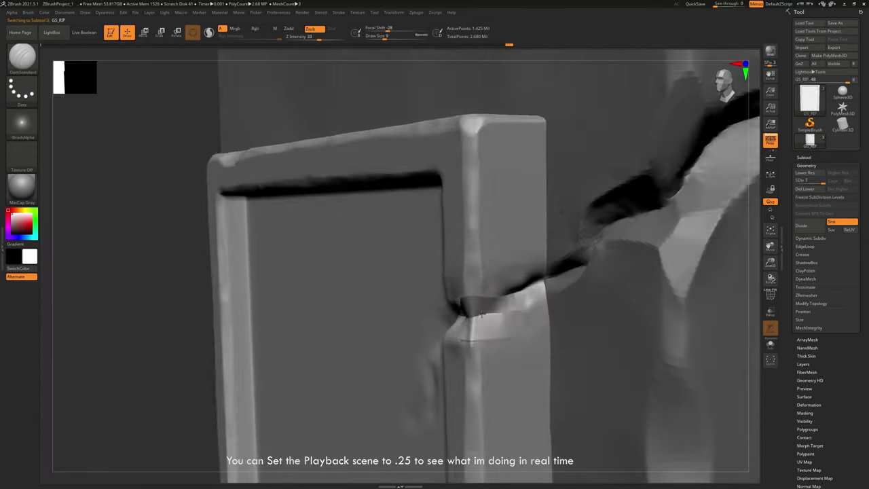
key("b")
key("p")
key("i")
left_click_drag(501, 307, 543, 286)
right_click_drag(543, 286, 516, 306)
left_click_drag(516, 306, 482, 333)
mouse_move(481, 333)
right_mouse_down()
mouse_move(436, 323)
mouse_move(406, 373)
mouse_move(435, 388)
right_mouse_up()
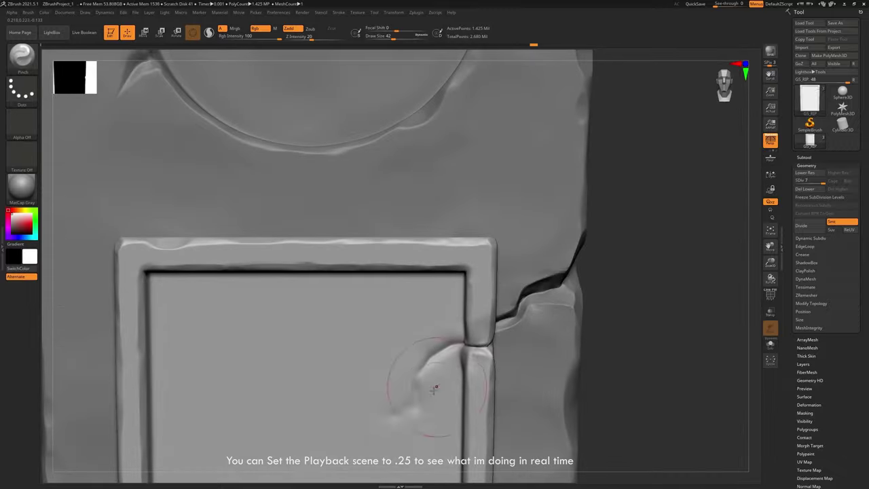
- Flatten the surface around the crack with the hPolish brush, removing its faint lower tail inside the panel
right_click_drag(481, 365, 143, 74, "ctrl")
key("b")
key("h")
key("p")
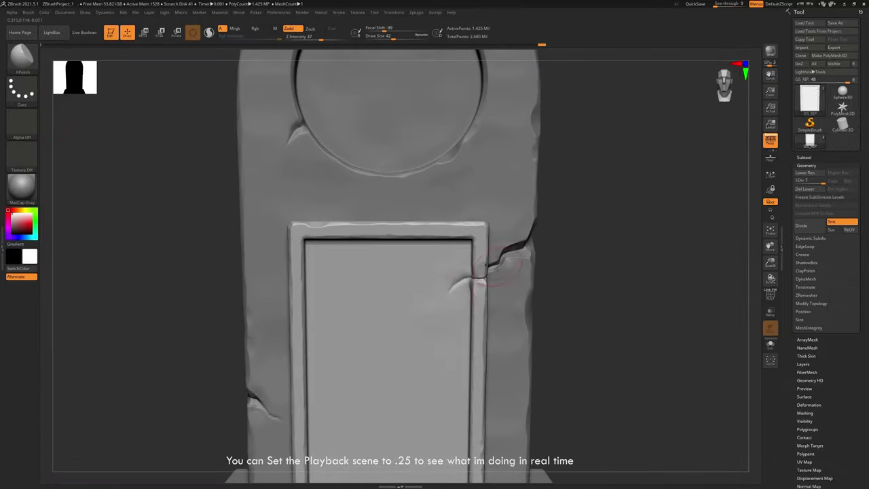
right_click_drag(485, 265, 516, 292, "ctrl")
right_click_drag(543, 289, 501, 287)
left_click_drag(501, 288, 486, 293)
mouse_move(487, 293)
right_mouse_down()
mouse_move(537, 296)
mouse_move(526, 299)
right_mouse_up()
left_click_drag(526, 299, 502, 304)
mouse_move(475, 303)
right_mouse_down()
mouse_move(519, 304)
mouse_move(534, 324)
mouse_move(505, 299)
mouse_move(516, 244)
mouse_move(580, 305)
mouse_move(513, 238)
mouse_move(445, 199)
right_mouse_up()
- Reshape the crack's edges across the frame with the Move brush at Draw Size 8
key("b")
key("m")
key("v")
key("b")
key("h")
key("p")
key("b")
key("m")
key("v")
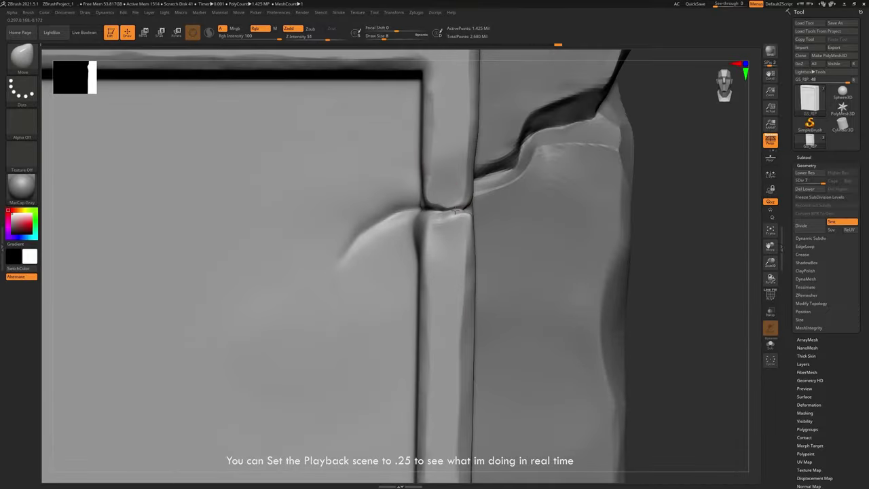
right_click_drag(427, 231, 428, 197)
right_click_drag(437, 161, 455, 199)
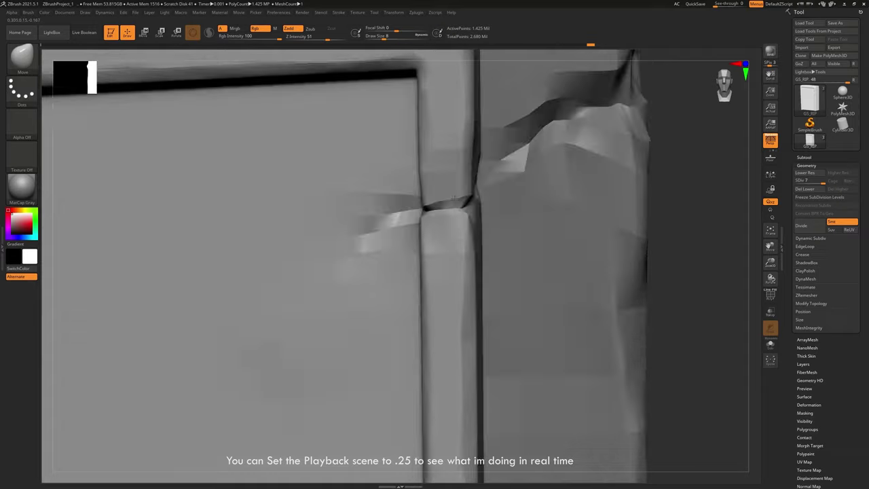
left_click_drag(460, 202, 478, 207)
mouse_move(478, 206)
right_mouse_down()
mouse_move(516, 306)
mouse_move(484, 331)
mouse_move(485, 232)
right_mouse_up()
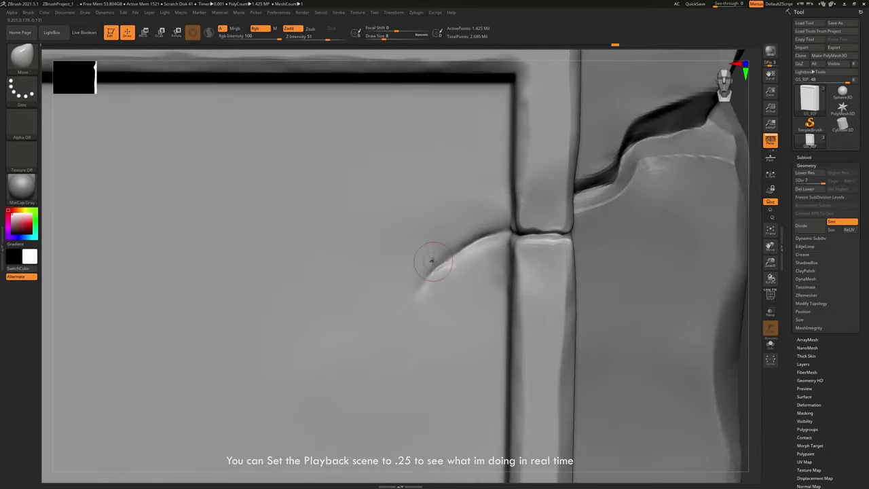
- Carve the crack deeper and extend it down into the panel with the DamStandard brush at Draw Size 8
mouse_move(510, 231)
right_mouse_down()
mouse_move(514, 307)
mouse_move(500, 235)
mouse_move(482, 286)
mouse_move(363, 231)
right_mouse_up()
key("b")
key("d")
key("s")
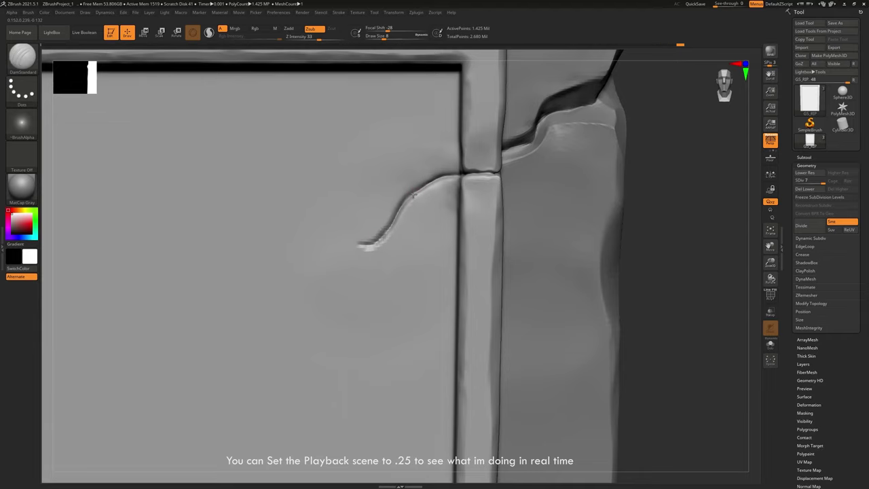
right_click_drag(477, 170, 524, 161)
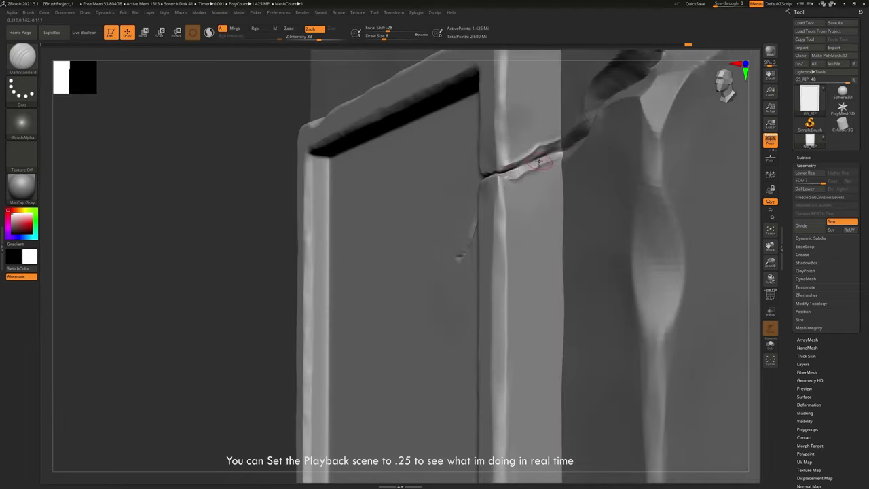
- Polish the crack's lower lip on the frame and inside the panel with hPolish at Draw Size 3
key("b")
key("h")
key("p")
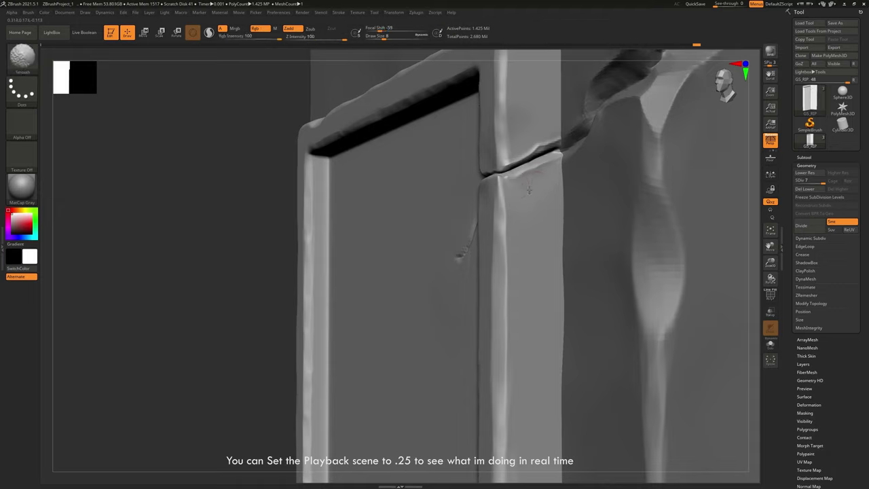
right_click_drag(529, 136, 427, 190)
left_click_drag(417, 205, 432, 188)
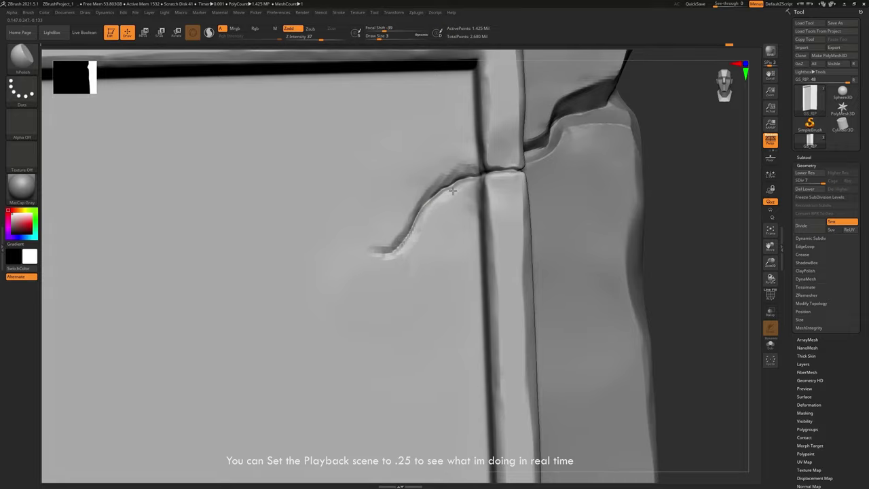
- Work a small chip into the crack's lower lip inside the panel, undoing the last smoothing stroke
right_click_drag(459, 192, 370, 217)
left_click_drag(410, 219, 419, 230, "shift")
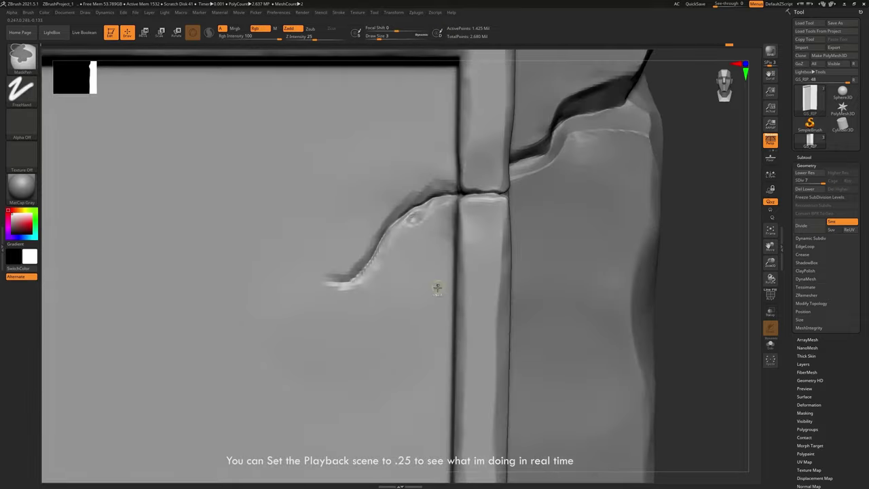
key("ctrl+z")
left_click(735, 45)
mouse_move(399, 209)
right_mouse_down()
mouse_move(428, 216)
mouse_move(522, 179)
mouse_move(467, 203)
right_mouse_up()
right_click(467, 318)
right_click_drag(468, 318, 404, 215, "ctrl")
- Tighten the crack's curve inside the panel with an enlarged Pinch brush
key("b")
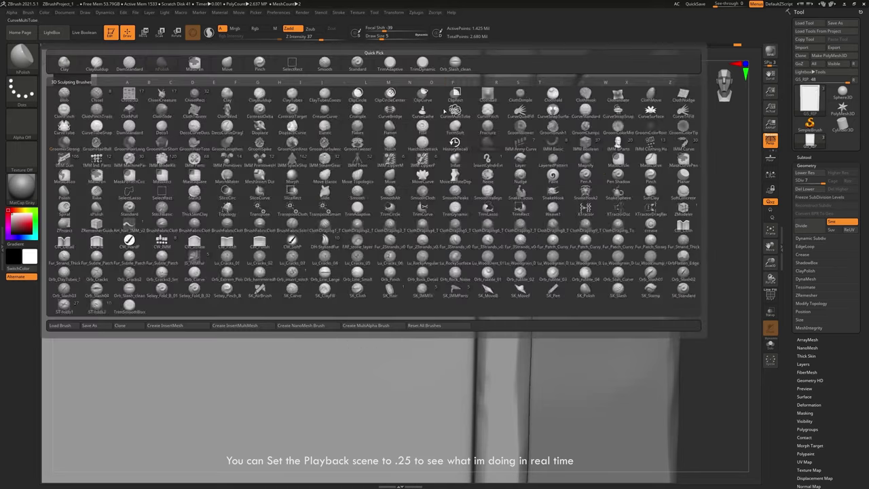
key("p")
key("i")
key("bracketright")
key("bracketright")
left_click_drag(359, 224, 455, 155)
mouse_move(455, 155)
right_mouse_down()
mouse_move(568, 316)
mouse_move(520, 332)
right_mouse_up()
mouse_move(520, 333)
right_mouse_down()
mouse_move(478, 289)
mouse_move(439, 217)
mouse_move(476, 218)
right_mouse_up()
- Polish uneven facets across the panel's flat surface with hPolish at Draw Size 50
right_click_drag(475, 217, 475, 301, "alt")
key("b")
key("h")
key("p")
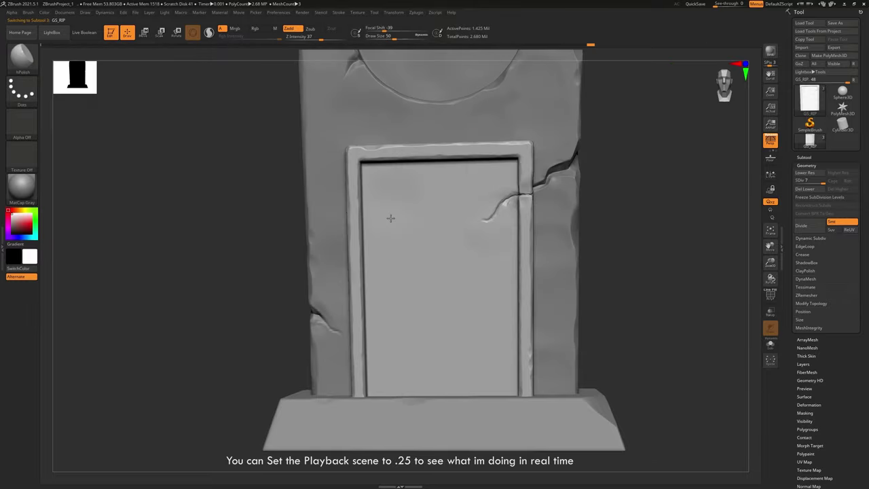
left_click_drag(401, 214, 444, 264)
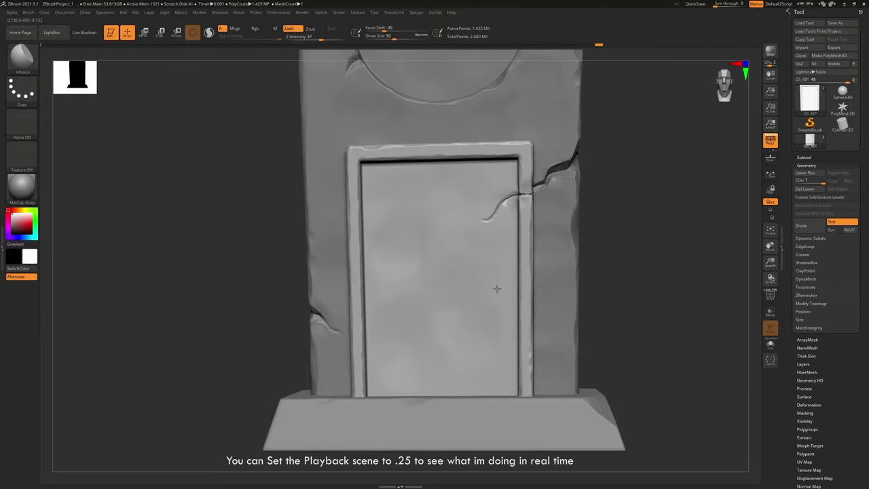
- Mask the frame and polish the panel surface up to its inner borders with hPolish
mouse_move(524, 151)
left_mouse_down("ctrl")
mouse_move(525, 390)
mouse_move(421, 152)
mouse_move(353, 365)
mouse_move(359, 395)
left_mouse_up("ctrl")
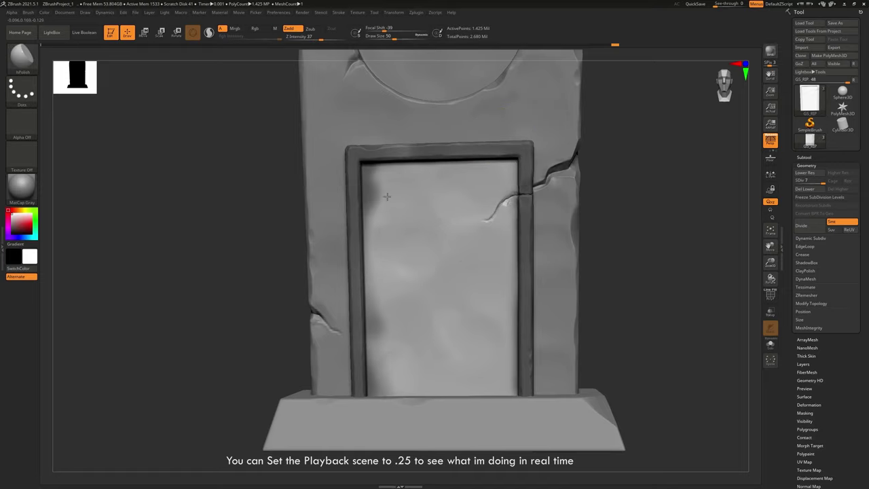
right_click_drag(454, 310, 458, 254)
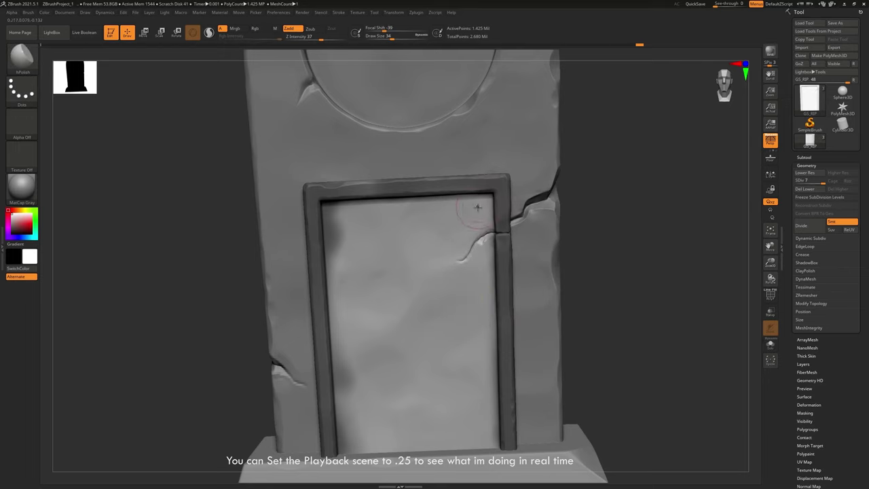
- Select the base, subdivide it to level 7 and polish its chipped upper edge with hPolish
mouse_move(480, 353)
right_mouse_down("ctrl")
mouse_move(386, 338)
mouse_move(561, 306)
mouse_move(572, 334)
mouse_move(606, 208)
right_mouse_up("ctrl")
left_click(475, 288, "alt")
mouse_move(597, 347)
right_mouse_down()
mouse_move(541, 332)
mouse_move(546, 357)
right_mouse_up()
left_click(22, 59)
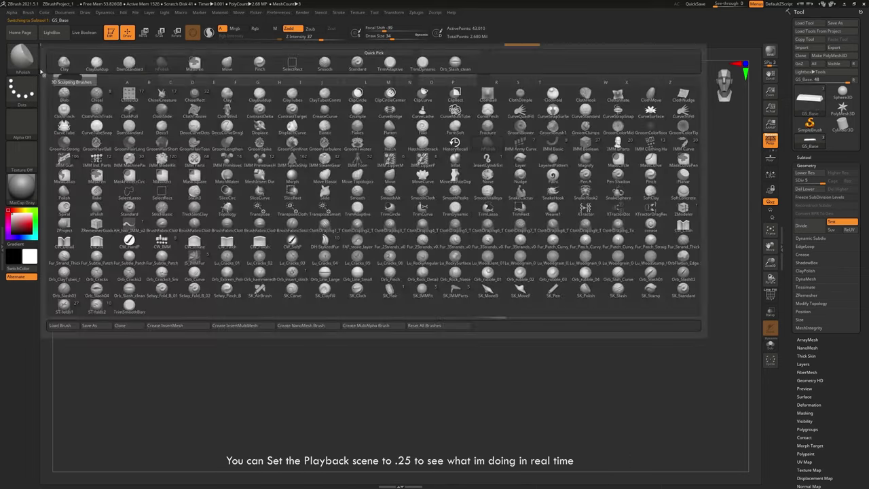
key("h")
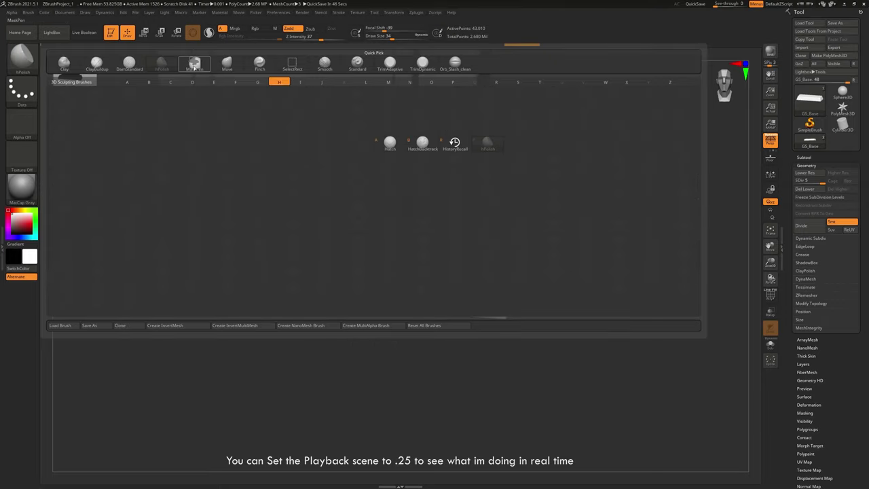
left_click(488, 142)
mouse_move(273, 229)
right_mouse_down("ctrl")
mouse_move(265, 266)
mouse_move(258, 258)
right_mouse_up("ctrl")
left_click_drag(258, 262, 299, 272)
right_click_drag(305, 273, 416, 283, "ctrl")
right_click_drag(429, 348, 354, 326)
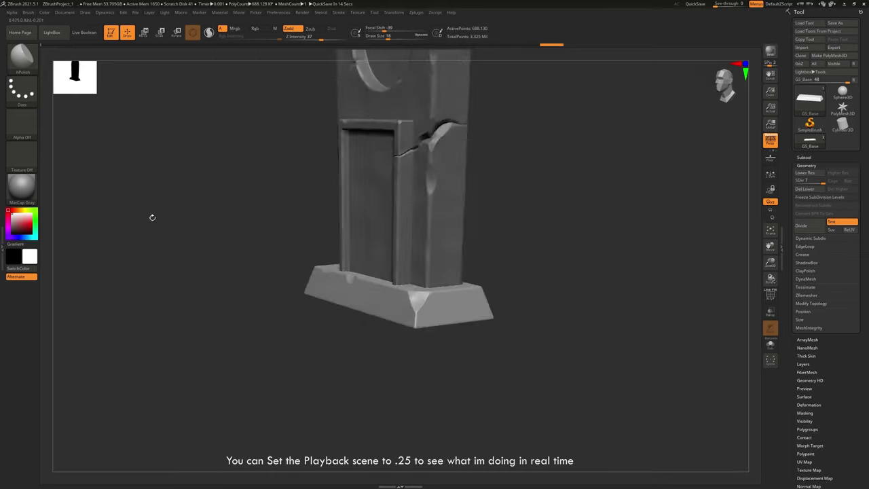
- Trim the base's chipped front right corner with TrimDynamic at Draw Size 18
left_click(22, 58)
left_click(423, 65)
right_click_drag(442, 288, 448, 340, "ctrl")
mouse_move(417, 256)
left_mouse_down()
mouse_move(417, 243)
mouse_move(418, 279)
left_mouse_up()
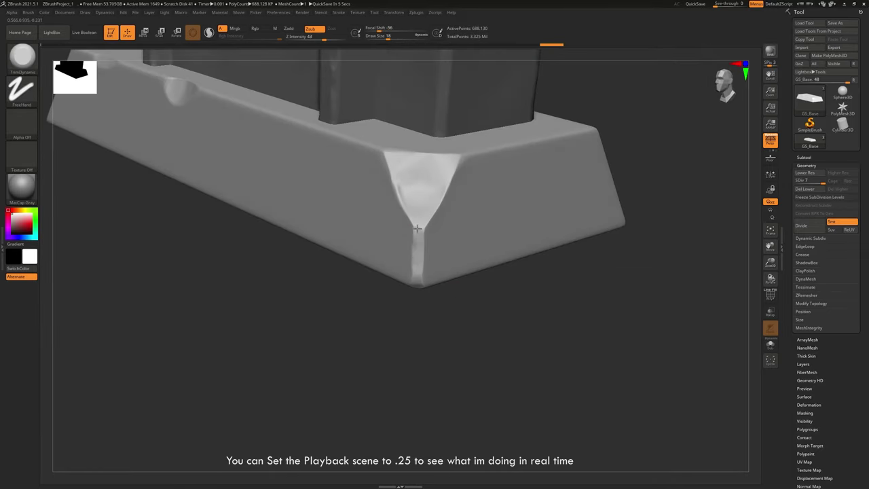
mouse_move(418, 279)
right_mouse_down()
mouse_move(448, 276)
mouse_move(428, 277)
right_mouse_up()
mouse_move(415, 285)
left_mouse_down()
mouse_move(410, 238)
mouse_move(430, 193)
left_mouse_up()
right_click_drag(463, 184, 416, 183)
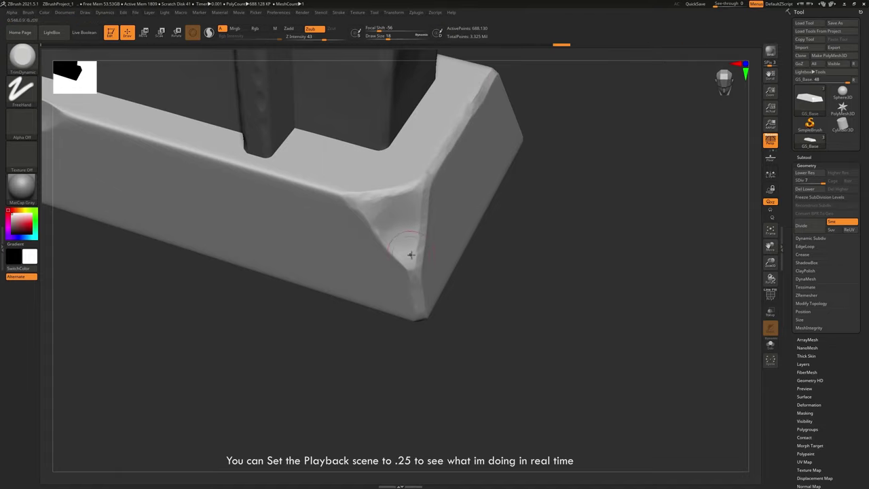
- Trim the base's front upper edge and subdivide the base to level 8
mouse_move(411, 254)
right_mouse_down("ctrl")
mouse_move(469, 194)
mouse_move(499, 305)
mouse_move(431, 363)
mouse_move(434, 400)
right_mouse_up("ctrl")
left_click_drag(354, 345, 360, 312)
right_click_drag(368, 243, 401, 285)
key("ctrl+d")
right_click_drag(412, 349, 333, 248)
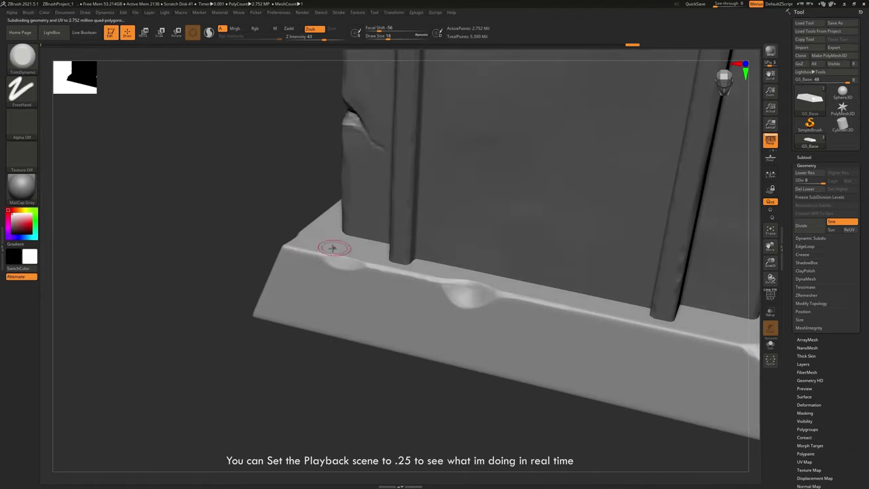
- Wear down the front and left upper edges of the base with TrimDynamic
right_click_drag(481, 344, 341, 314)
right_click_drag(357, 266, 337, 239)
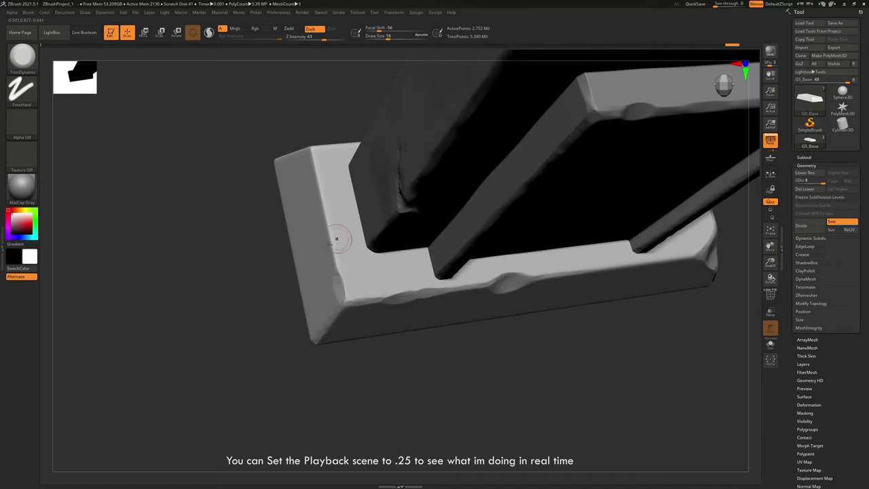
right_click_drag(278, 155, 345, 351)
right_click_drag(379, 291, 409, 322)
mouse_move(437, 353)
right_mouse_down("ctrl")
mouse_move(454, 370)
mouse_move(380, 326)
right_mouse_up("ctrl")
- Polish the base's worn front right corner and front upper edge with hPolish at Draw Size 9
left_click(26, 59)
left_click(156, 71)
right_click_drag(145, 256, 371, 273)
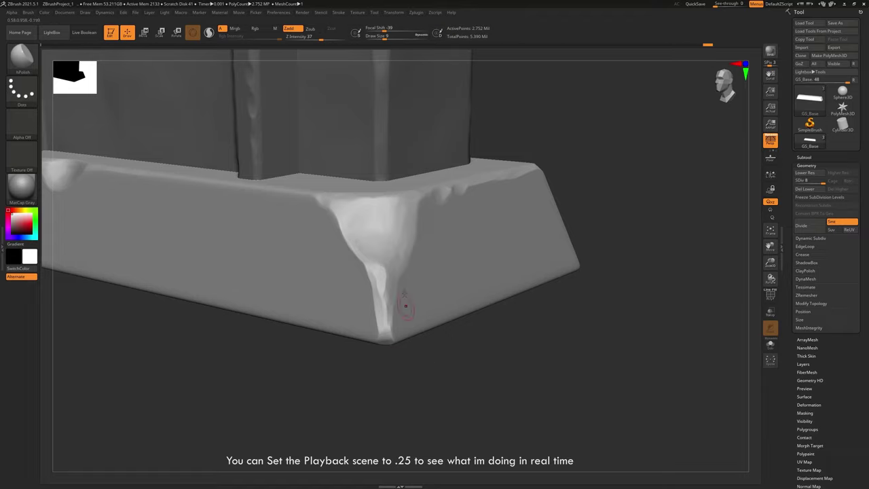
right_click_drag(405, 305, 288, 201)
right_click_drag(358, 225, 175, 168)
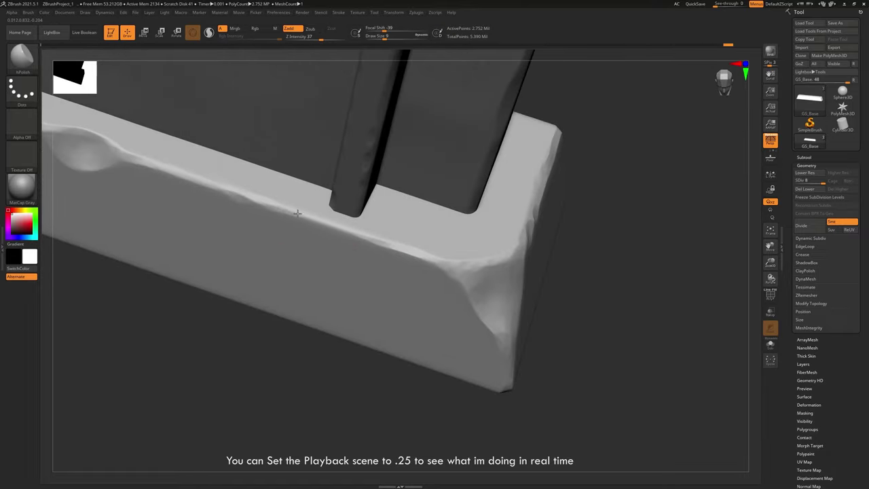
right_click_drag(123, 152, 530, 375)
- Mask the chipped upper edges and the worn front right corner of the base
mouse_move(457, 356)
left_mouse_down("ctrl")
mouse_move(457, 416)
mouse_move(430, 309)
mouse_move(486, 311)
left_mouse_up("ctrl")
right_click_drag(486, 311, 492, 366)
mouse_move(496, 306)
left_mouse_down("ctrl")
mouse_move(600, 228)
mouse_move(547, 262)
left_mouse_up("ctrl")
mouse_move(424, 299)
left_mouse_down("ctrl")
mouse_move(370, 254)
mouse_move(428, 299)
left_mouse_up("ctrl")
left_click_drag(212, 117, 367, 264, "ctrl")
right_click_drag(366, 265, 488, 373, "alt")
left_click_drag(224, 142, 312, 211, "ctrl")
mouse_move(313, 210)
right_mouse_down()
mouse_move(353, 184)
mouse_move(275, 160)
right_mouse_up()
left_click_drag(275, 160, 210, 202, "ctrl")
right_click_drag(211, 202, 320, 182)
mouse_move(319, 182)
left_mouse_down("ctrl")
mouse_move(268, 152)
mouse_move(271, 112)
left_mouse_up("ctrl")
right_click_drag(270, 112, 278, 227, "alt")
left_click_drag(278, 227, 277, 163, "ctrl")
mouse_move(277, 163)
right_mouse_down("ctrl")
mouse_move(363, 168)
mouse_move(434, 238)
right_mouse_up("ctrl")
mouse_move(435, 237)
right_mouse_down("ctrl")
mouse_move(474, 308)
mouse_move(397, 224)
right_mouse_up("ctrl")
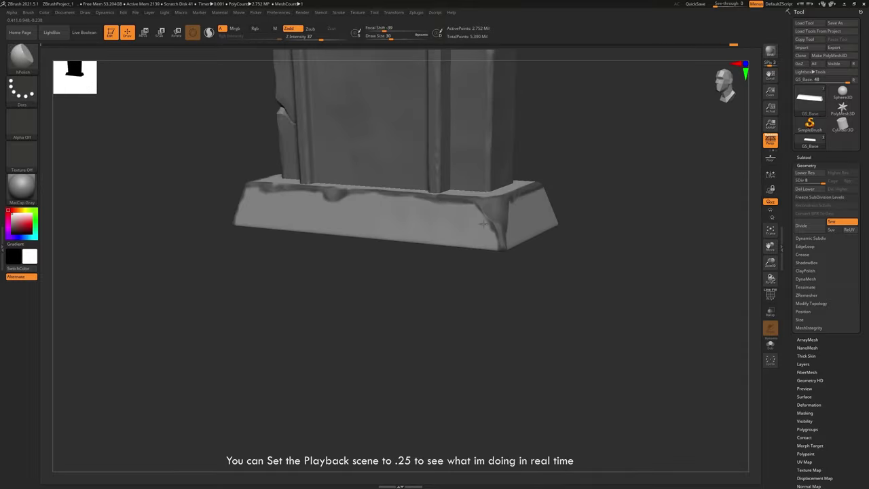
- Polish the base's faces with hPolish at Draw Size 30 and switch the material to Orb_clay_gloss
right_click_drag(483, 222, 417, 228)
right_click_drag(308, 237, 292, 310)
key("m")
left_click(262, 291)
mouse_move(354, 361)
right_mouse_down()
mouse_move(359, 383)
mouse_move(417, 301)
mouse_move(335, 344)
mouse_move(210, 349)
mouse_move(239, 330)
mouse_move(299, 339)
mouse_move(441, 307)
mouse_move(471, 381)
mouse_move(318, 270)
right_mouse_up()
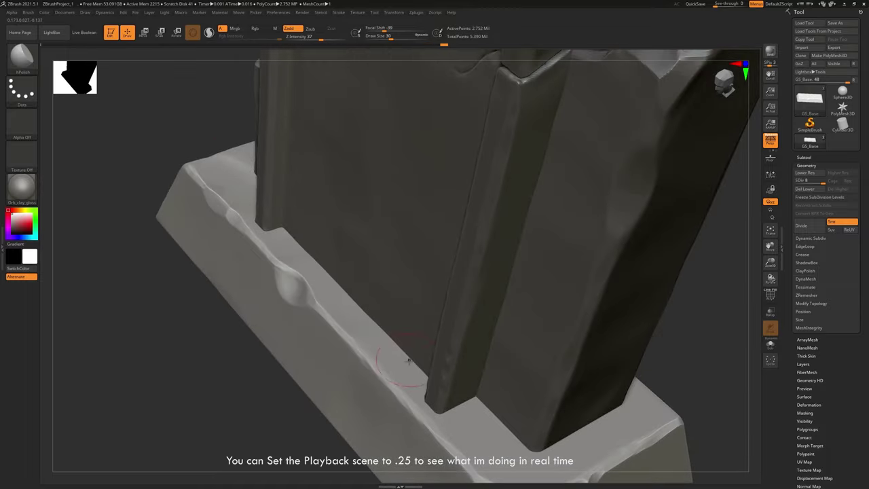
right_click_drag(469, 407, 534, 341)
- Select the headstone body, subdivide it to level 8 and refine its worn edges at Draw Size 8
key("f")
left_click_drag(444, 307, 516, 306)
left_click(387, 271, "alt")
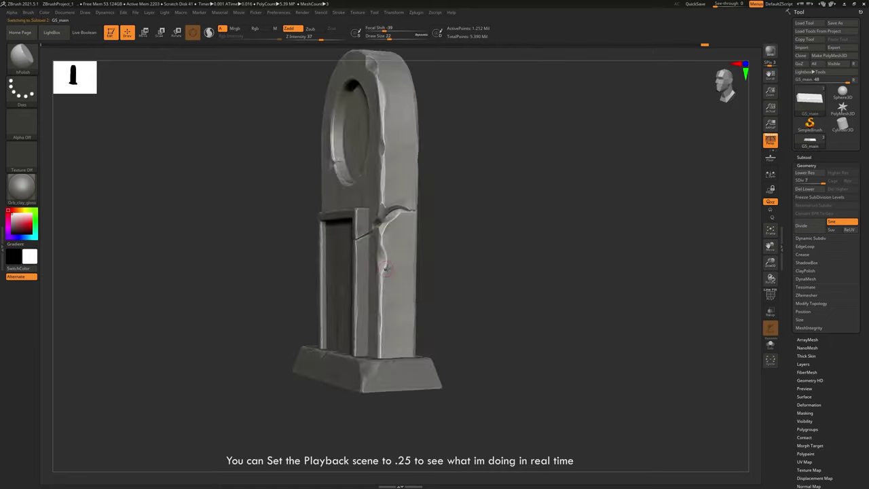
mouse_move(388, 272)
right_mouse_down("ctrl")
mouse_move(363, 244)
mouse_move(379, 265)
mouse_move(421, 265)
right_mouse_up("ctrl")
left_click_drag(370, 194, 365, 148)
right_click_drag(365, 163, 400, 178)
left_click_drag(364, 204, 368, 159)
mouse_move(334, 279)
right_mouse_down("alt")
mouse_move(353, 218)
mouse_move(371, 252)
mouse_move(504, 151)
mouse_move(506, 195)
right_mouse_up("alt")
mouse_move(435, 167)
right_mouse_down()
mouse_move(498, 246)
mouse_move(530, 340)
mouse_move(440, 206)
mouse_move(425, 203)
right_mouse_up()
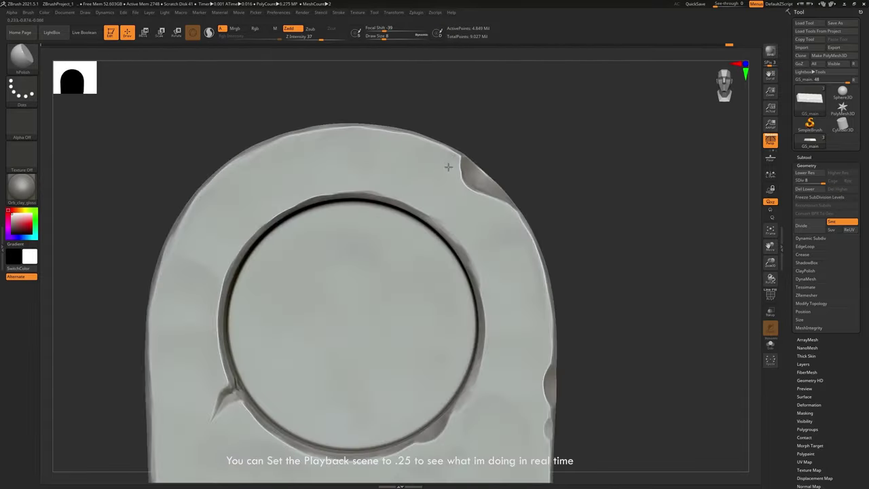
- Touch up the headstone's front face below the circular recess with the Move brush at Draw Size 26 and hPolish at 14
right_click_drag(451, 164, 304, 227)
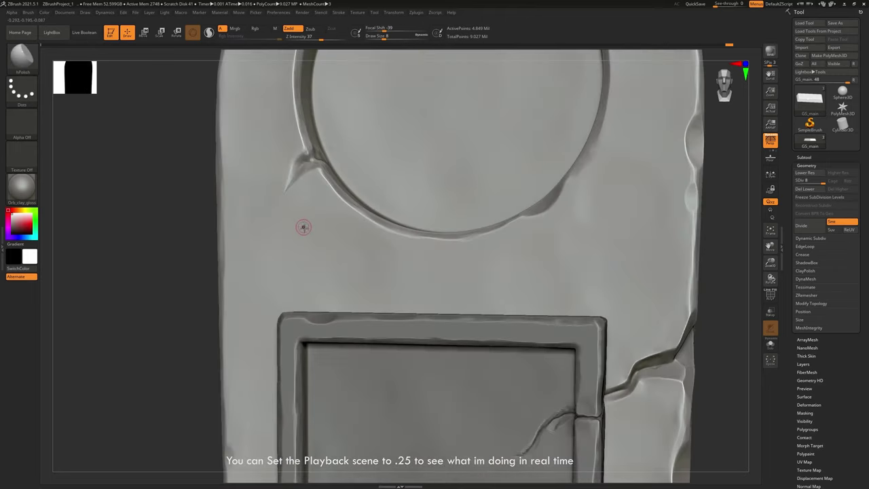
key("b")
key("m")
key("v")
key("bracketright")
key("bracketright")
mouse_move(288, 189)
right_mouse_down("shift")
mouse_move(290, 180)
mouse_move(458, 276)
mouse_move(318, 236)
right_mouse_up("shift")
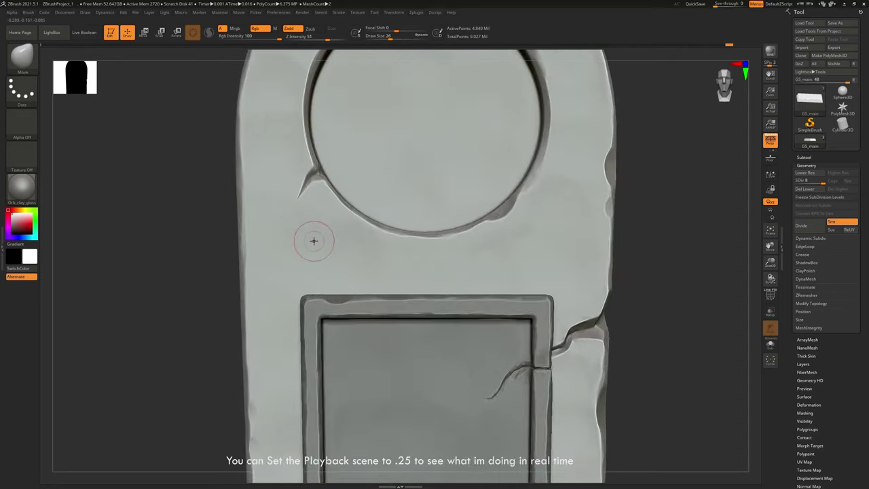
key("b")
key("h")
key("p")
key("shift")
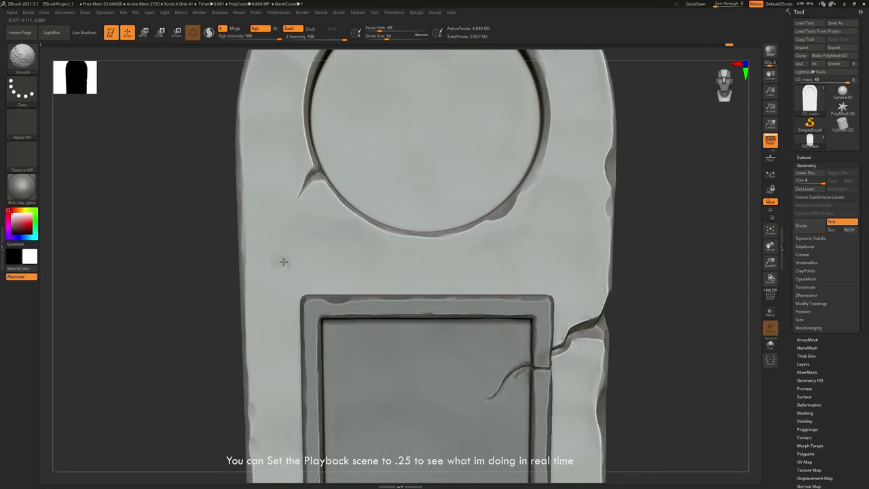
- Select the base and polish its front face with hPolish at Draw Size 14
mouse_move(286, 260)
right_mouse_down("ctrl")
mouse_move(493, 333)
mouse_move(435, 299)
mouse_move(470, 324)
mouse_move(401, 334)
right_mouse_up("ctrl")
left_click(402, 334, "alt")
key("shift")
right_click_drag(417, 281, 434, 224, "ctrl")
mouse_move(434, 224)
right_mouse_down()
mouse_move(407, 271)
mouse_move(462, 297)
mouse_move(332, 371)
mouse_move(406, 325)
right_mouse_up()
left_click(406, 325, "alt")
left_click(246, 318)
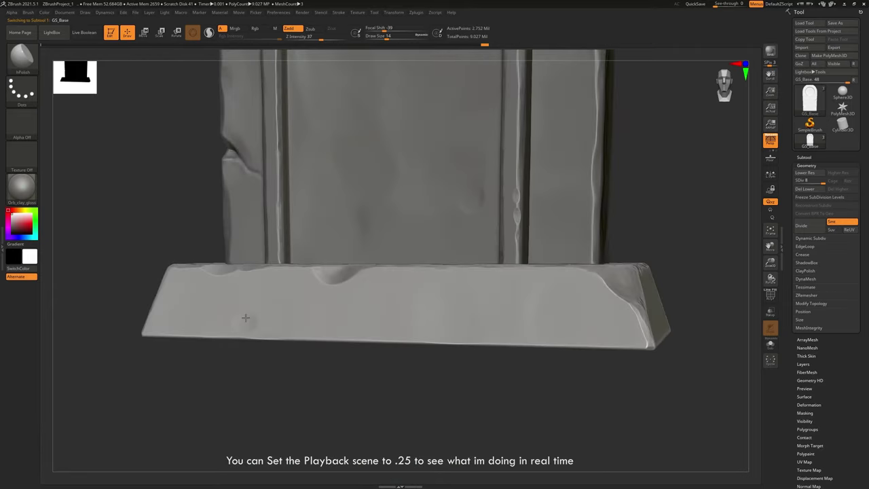
left_click_drag(246, 318, 253, 321, "shift")
left_click_drag(526, 288, 528, 290)
- Select the headstone body and inspect the overall gravestone and its worn edges from several angles
right_click_drag(565, 312, 543, 238, "alt")
right_click_drag(543, 238, 516, 320)
right_click_drag(516, 319, 498, 270)
left_click(440, 190, "alt")
right_click_drag(439, 191, 429, 287, "alt")
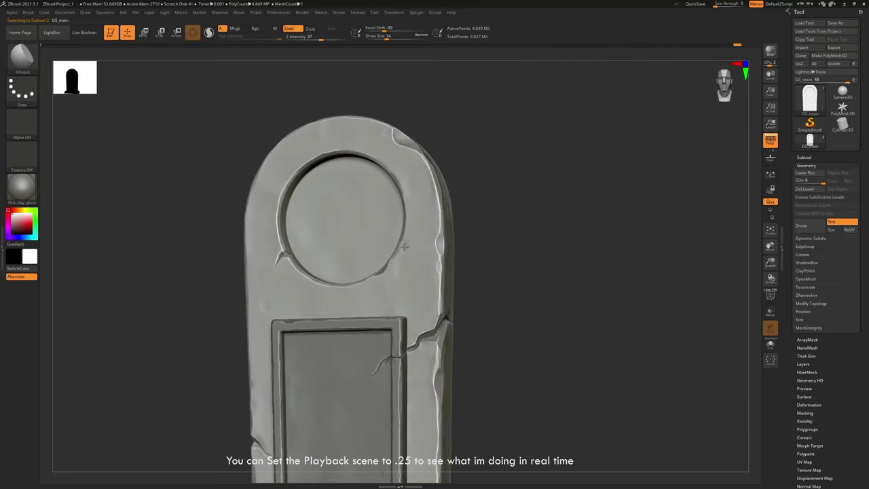
key("f")
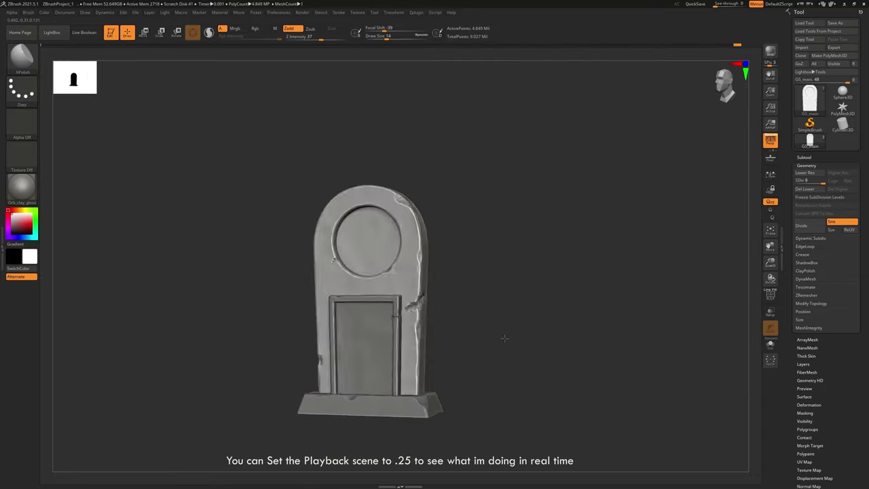
right_click_drag(470, 207, 480, 397)
right_click_drag(480, 397, 448, 285, "alt")
mouse_move(448, 285)
right_mouse_down("ctrl")
mouse_move(471, 316)
mouse_move(427, 271)
mouse_move(419, 241)
mouse_move(159, 281)
right_mouse_up("ctrl")
left_click(21, 57)
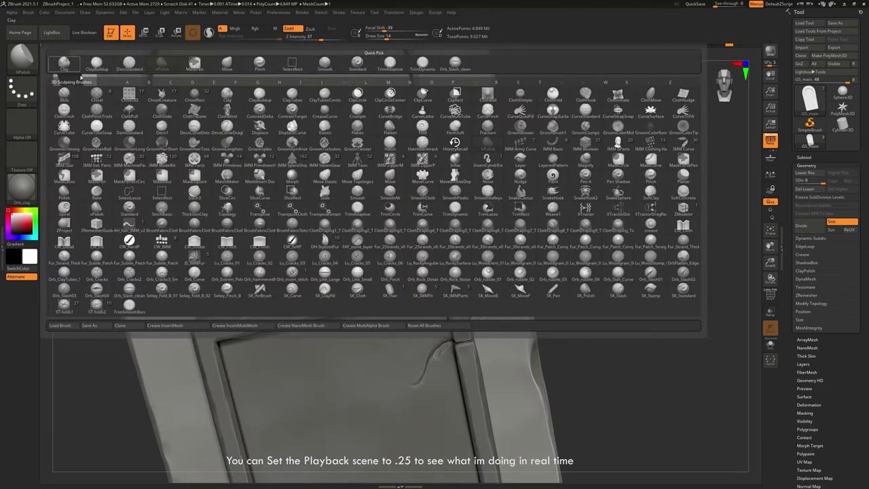
key("h")
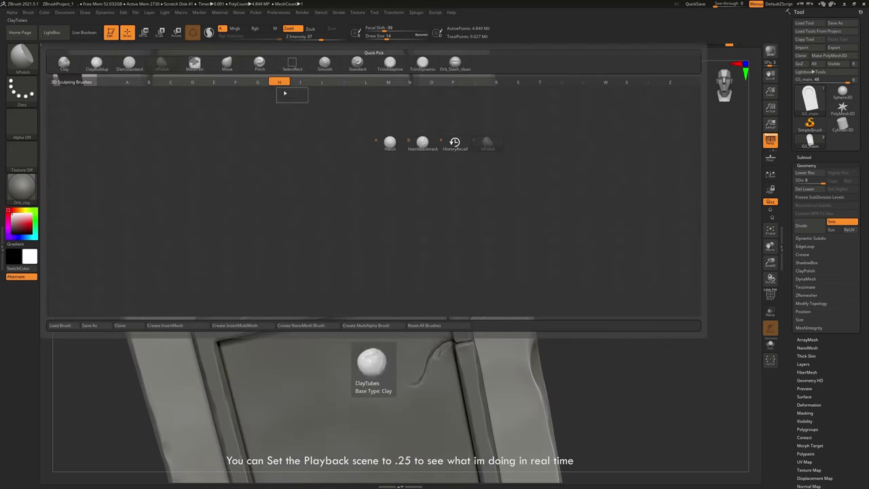
left_click(226, 64)
mouse_move(227, 169)
right_mouse_down()
mouse_move(215, 241)
mouse_move(242, 261)
mouse_move(479, 355)
mouse_move(451, 301)
mouse_move(439, 332)
mouse_move(408, 288)
right_mouse_up()
key("b")
key("h")
key("p")
- Select the base and trim its edges around the back corner with TrimDynamic at Draw Size 38
left_click(408, 288, "alt")
key("b")
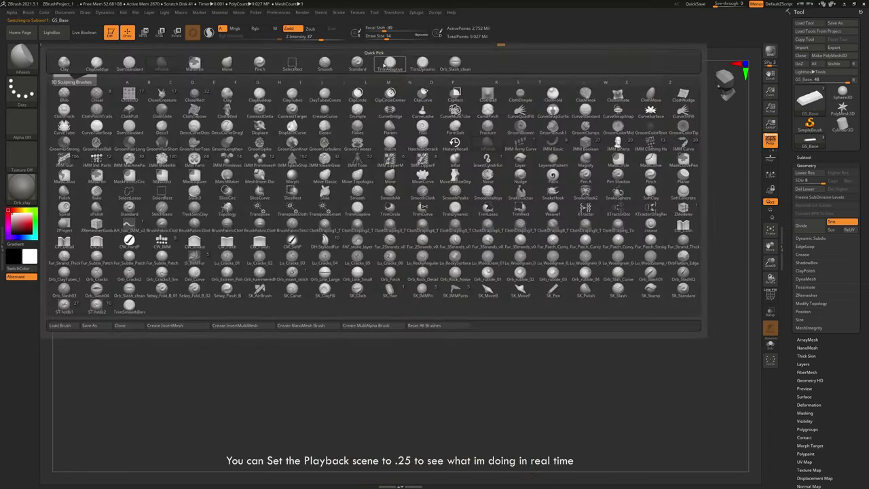
key("d")
key("s")
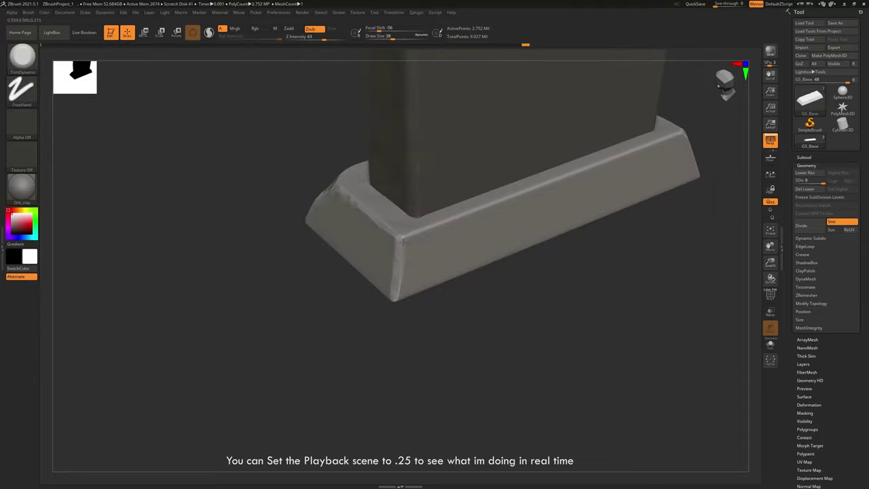
right_click_drag(382, 260, 286, 231)
- Polish the base's side and front faces with hPolish, using Draw Sizes 22 and 26
key("b")
left_click(158, 66)
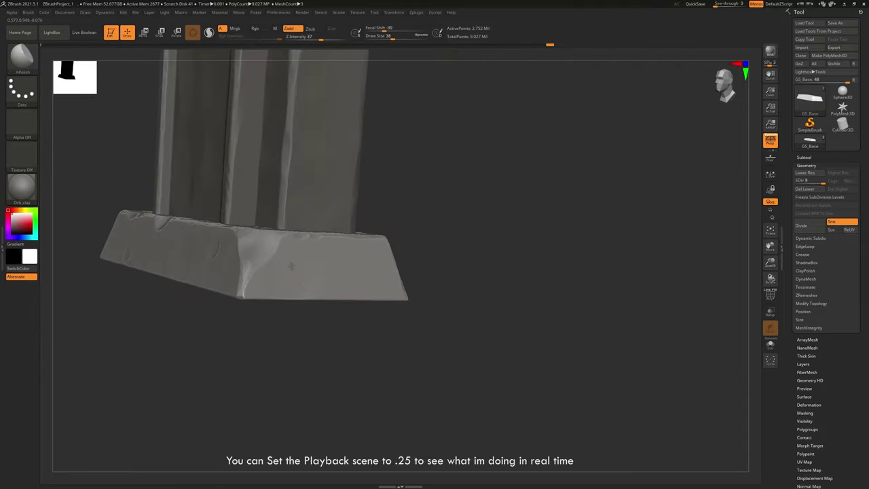
right_click_drag(270, 276, 347, 257)
mouse_move(410, 262)
right_mouse_down()
mouse_move(446, 366)
mouse_move(400, 237)
mouse_move(362, 365)
mouse_move(278, 351)
right_mouse_up()
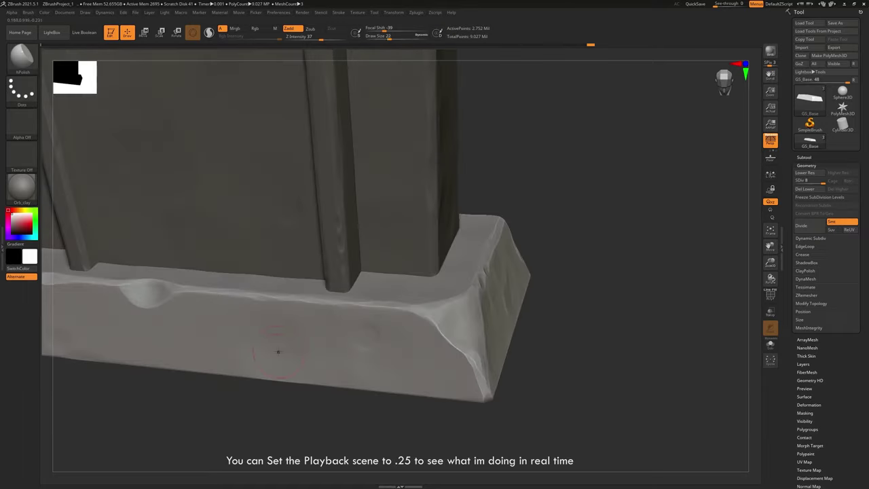
right_click_drag(404, 351, 110, 322)
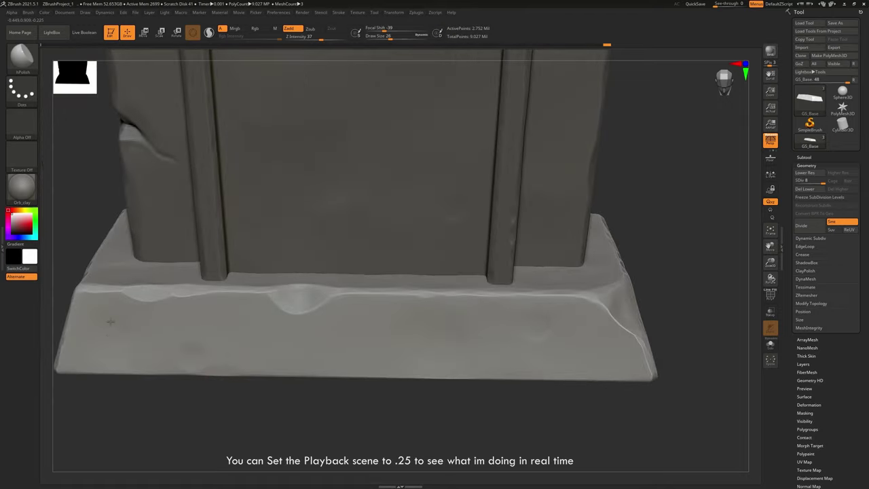
right_click_drag(256, 347, 557, 238)
- Select the framed GS_RIP panel, bring it into close view and check the rip_Alpha lettering image
left_click(425, 251, "alt")
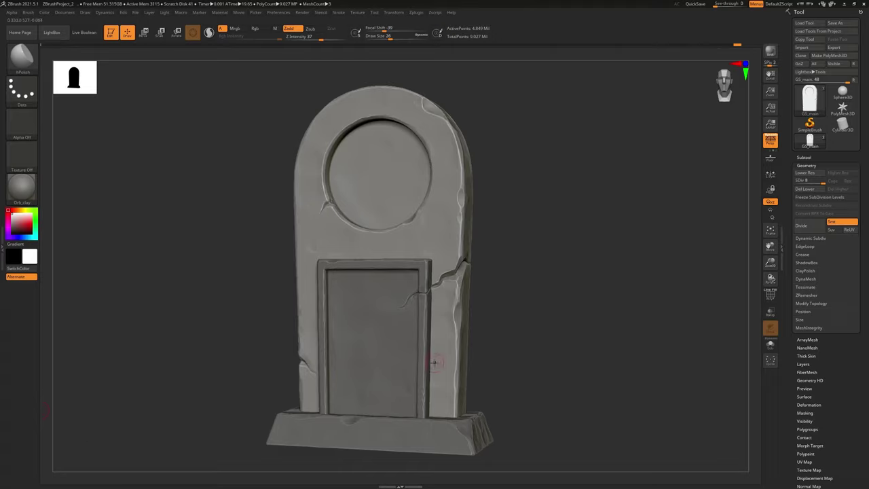
left_click(376, 315, "alt")
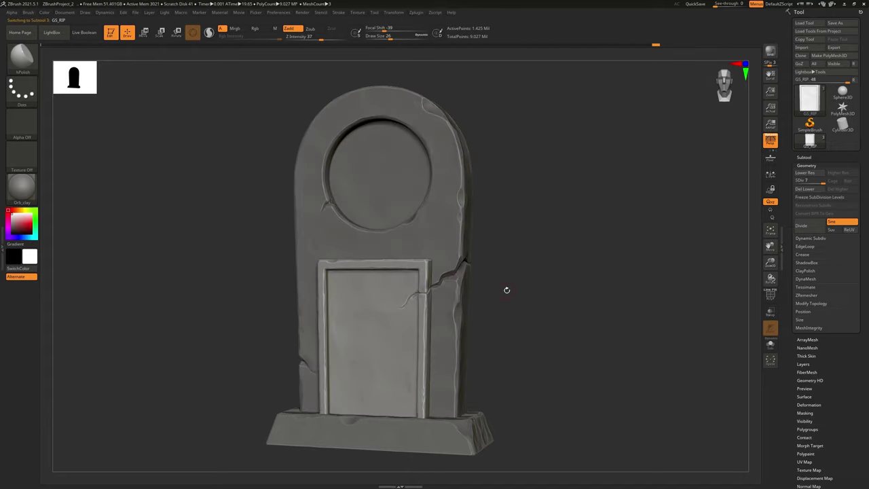
right_click_drag(425, 355, 442, 337, "ctrl")
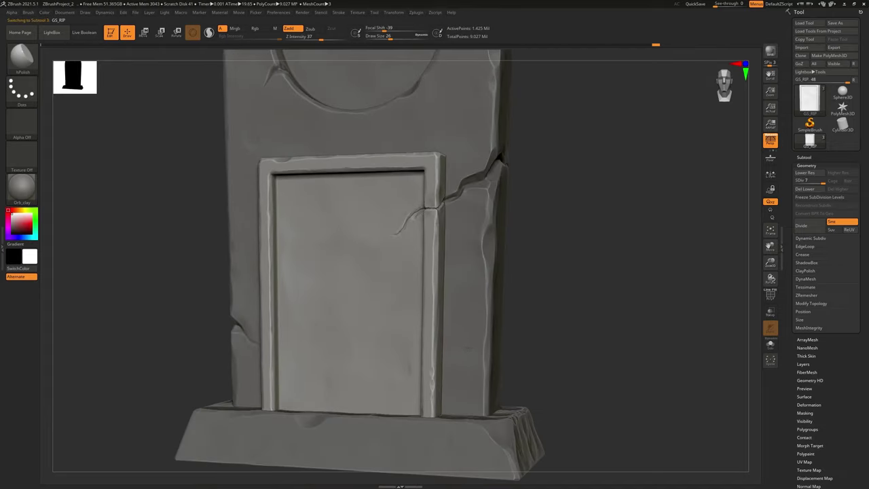
left_click_drag(559, 287, 557, 268)
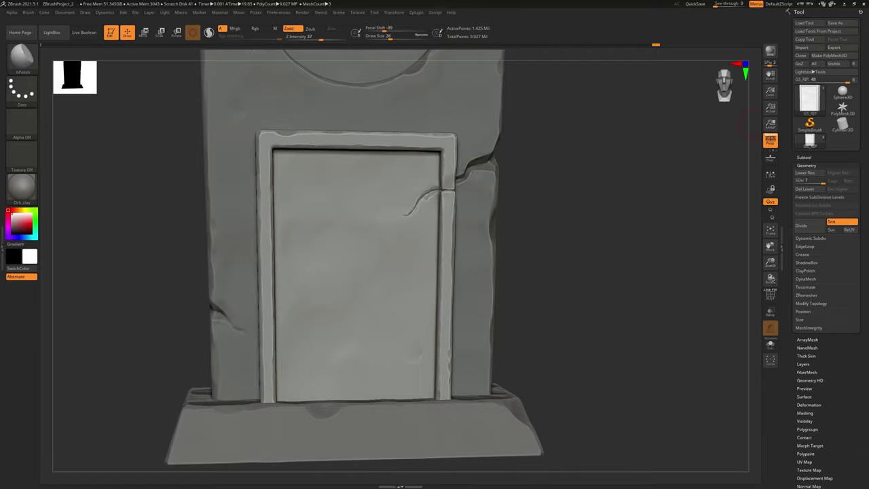
left_click_drag(868, 48, 337, 37)
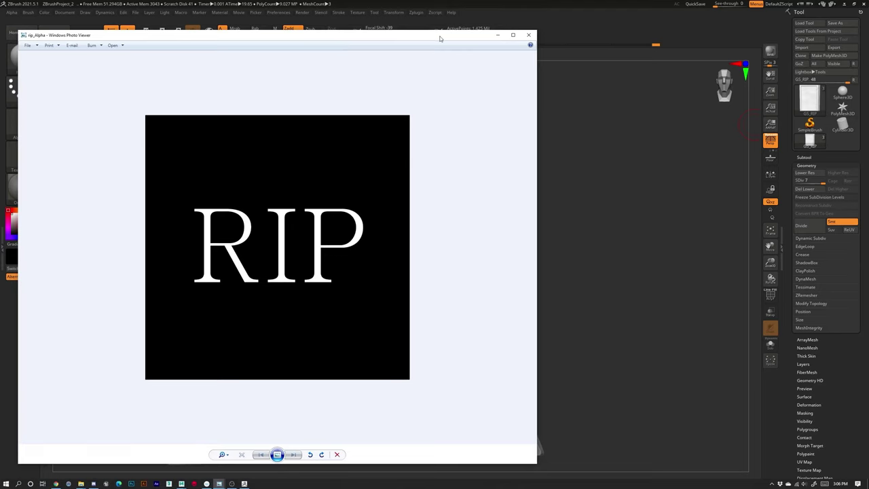
left_click_drag(440, 37, 868, 102)
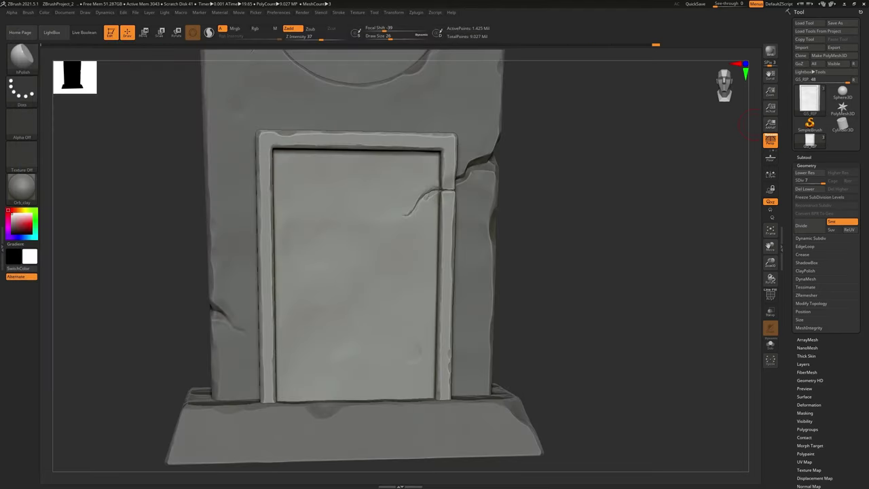
- Choose the DamStandard brush for carving into the framed panel
left_click(21, 55)
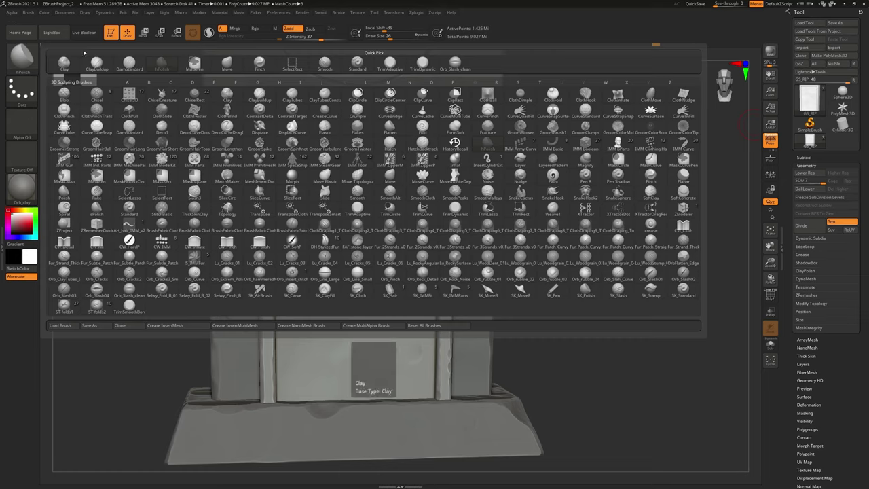
mouse_move(375, 163)
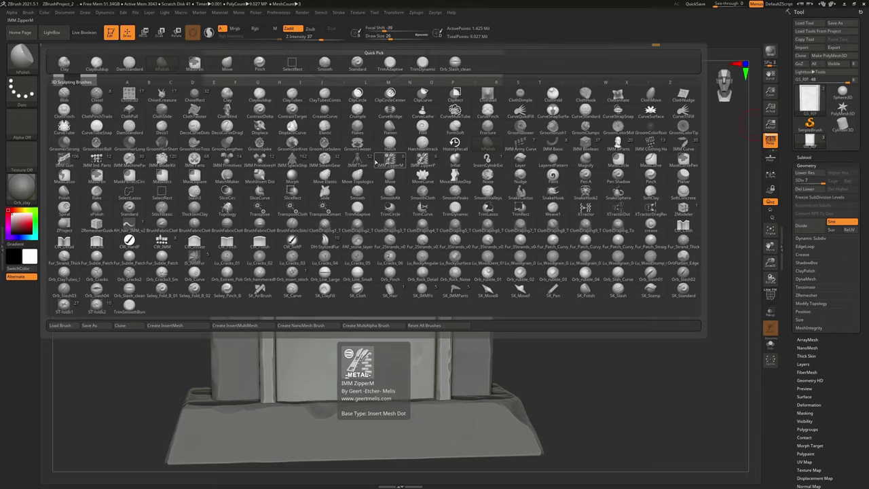
key("d")
left_click(127, 141)
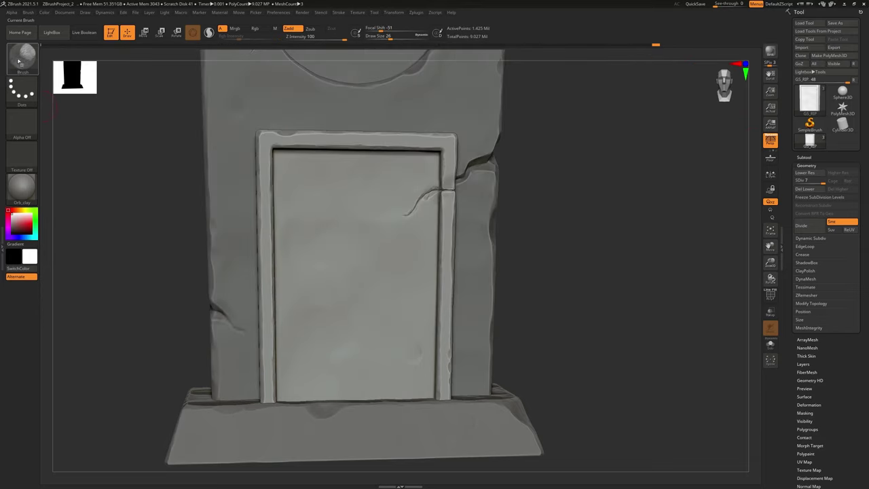
key("b")
key("d")
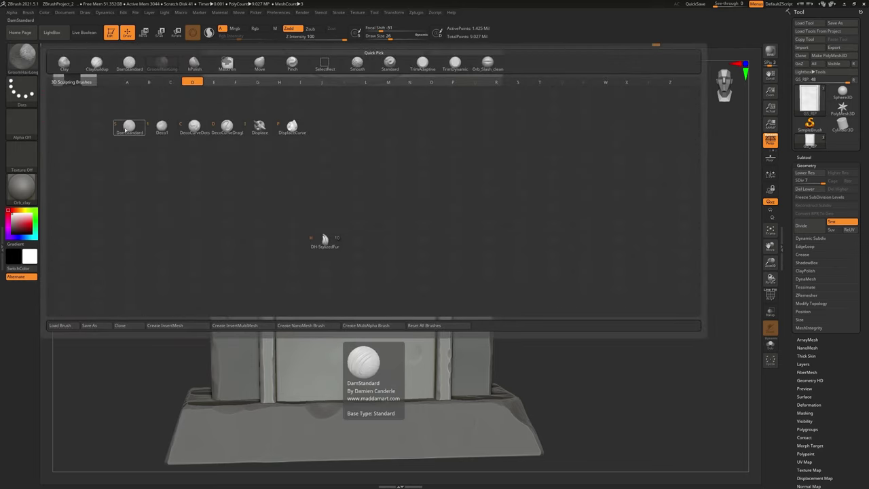
key("s")
- Import rip_Alpha from the Text Alpha folder inside 2_Sculpting as the brush's alpha
left_click(27, 125)
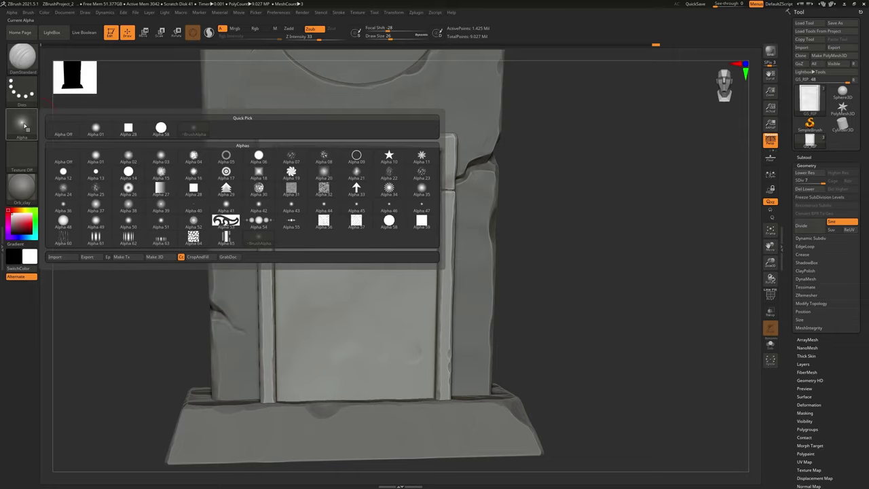
left_click(23, 124)
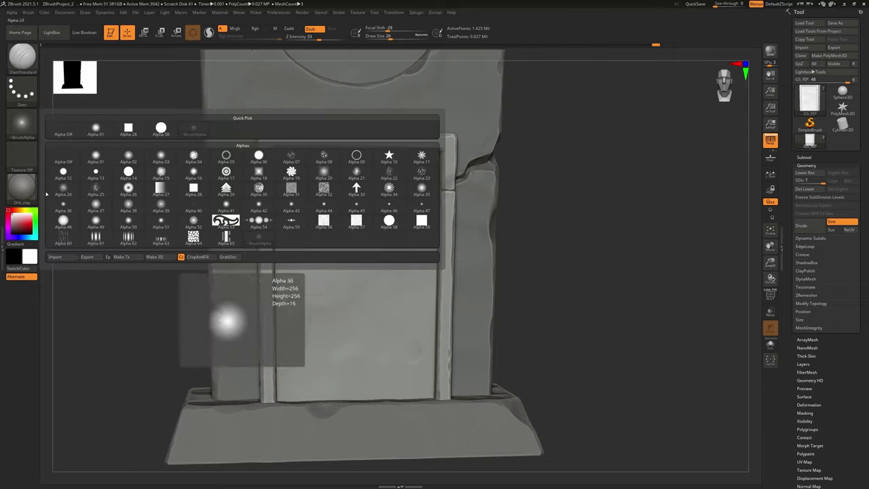
left_click(22, 125)
left_click(54, 257)
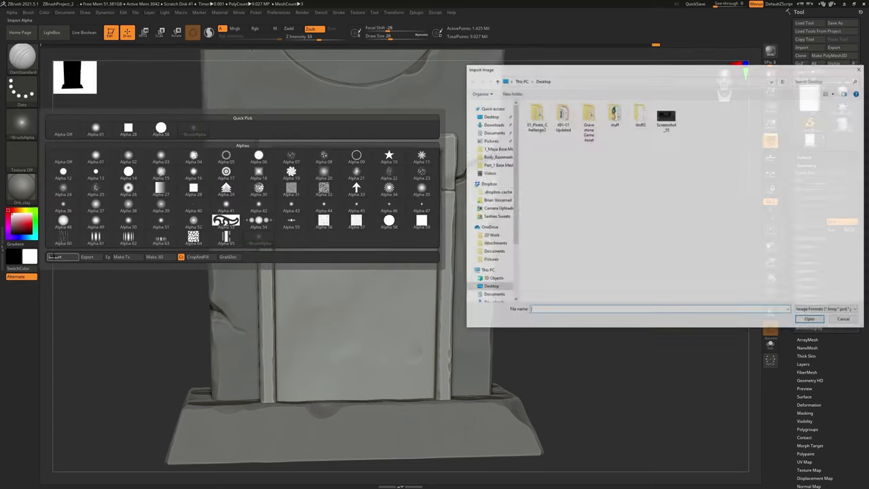
double_click(588, 119)
left_click(542, 128)
double_click(543, 128)
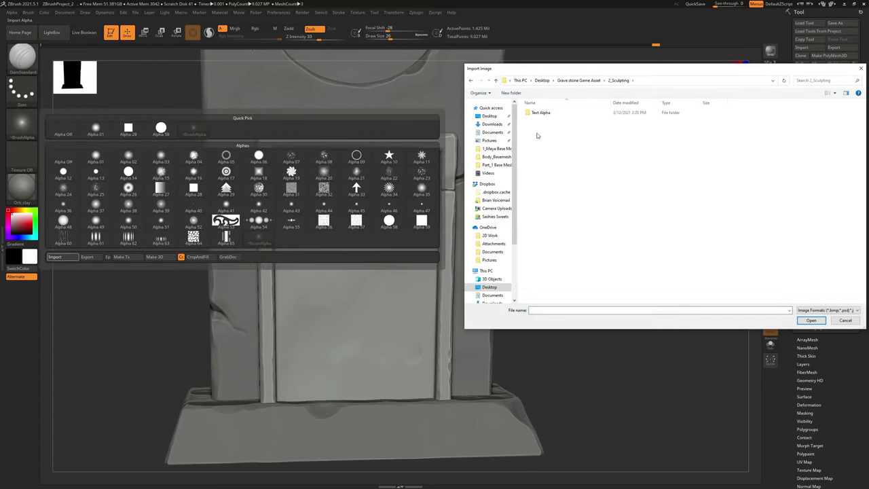
double_click(540, 113)
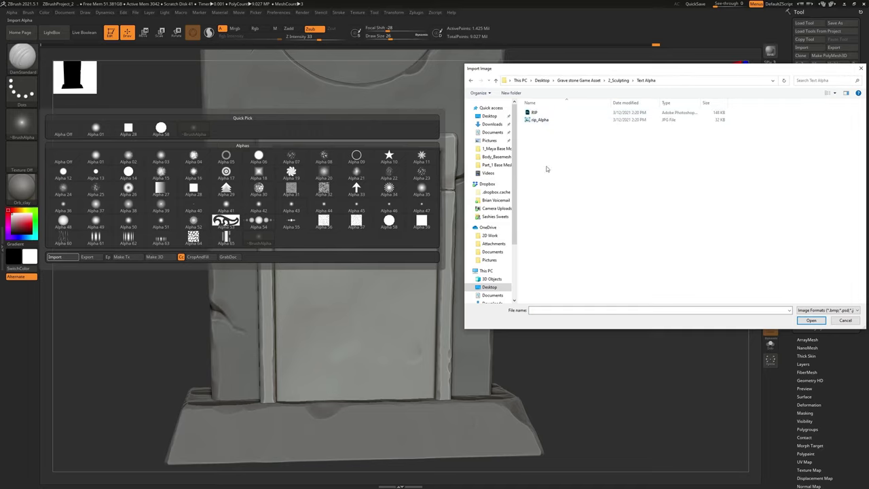
double_click(540, 120)
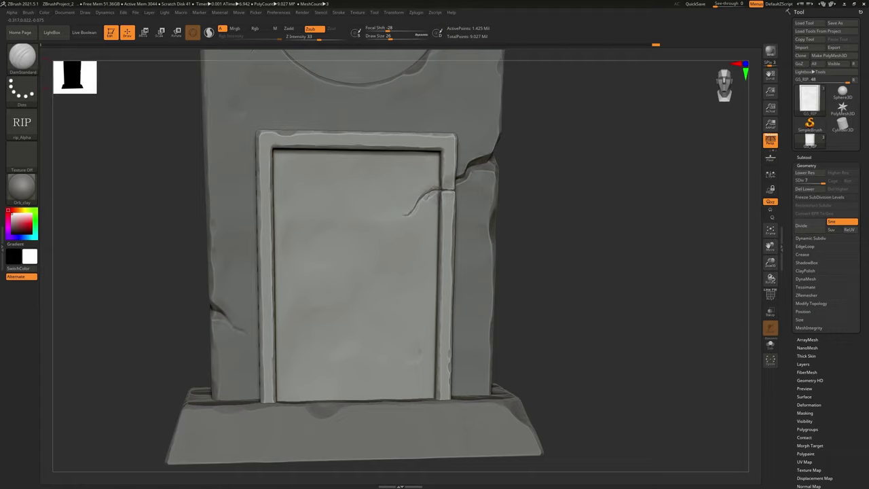
- Try drawing the RIP alpha across the framed panel with the Dots stroke and undo the test strokes
left_click_drag(310, 208, 343, 275)
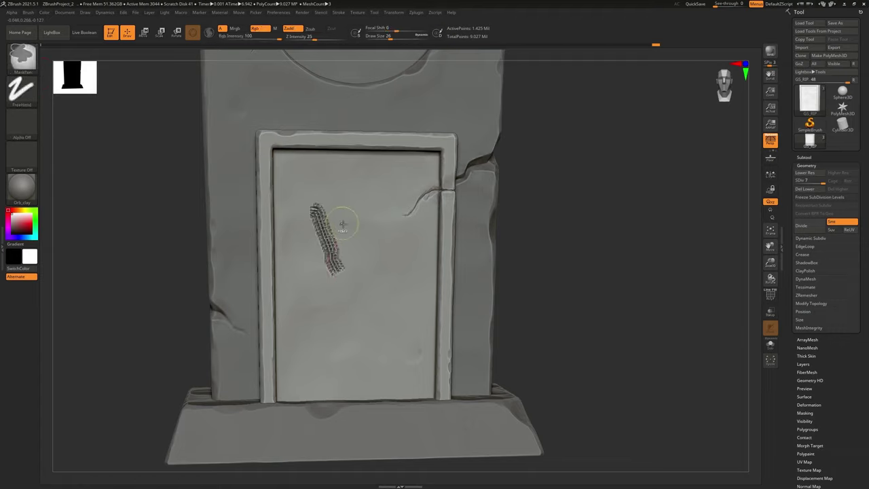
key("ctrl+z")
mouse_move(313, 185)
left_mouse_down()
mouse_move(352, 216)
mouse_move(325, 336)
mouse_move(296, 236)
mouse_move(322, 262)
left_mouse_up()
key("ctrl+z")
mouse_move(301, 181)
left_mouse_down()
mouse_move(325, 183)
mouse_move(347, 234)
mouse_move(404, 194)
mouse_move(318, 268)
mouse_move(358, 325)
mouse_move(335, 382)
left_mouse_up()
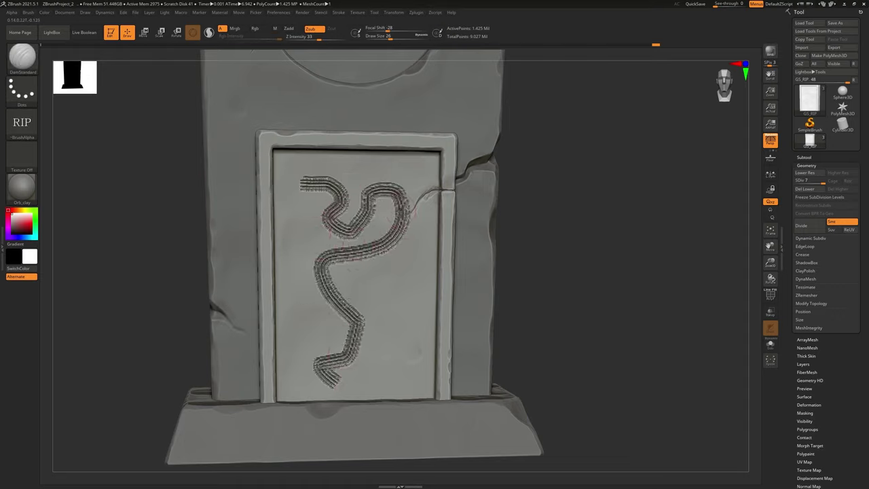
key("ctrl+z")
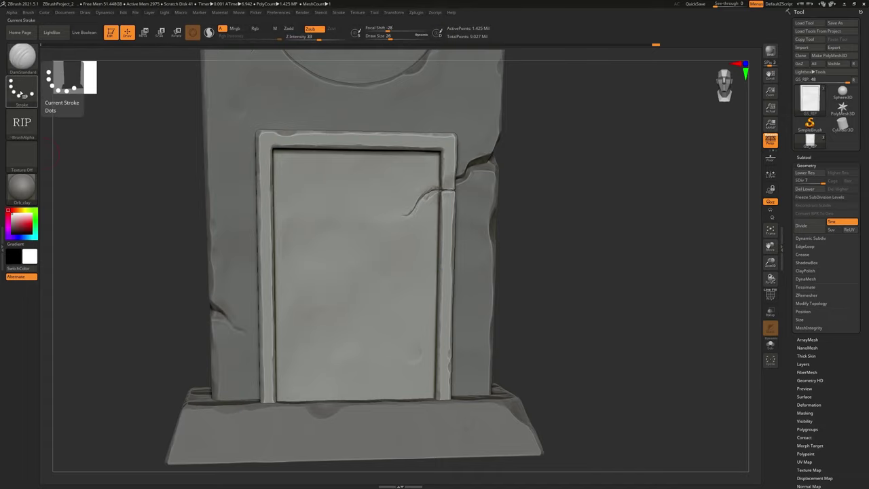
- Try stamping the RIP alpha onto the framed panel with DamStandard and the DragRect stroke, undoing each test stamp
left_click(21, 93)
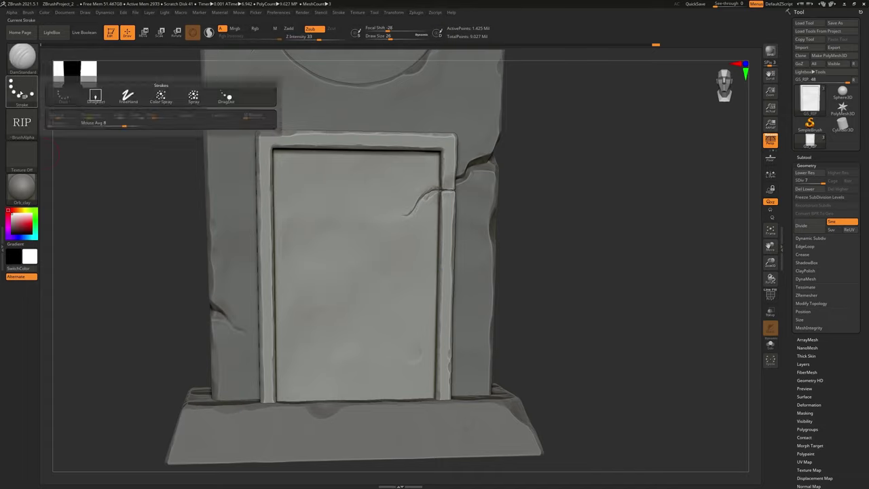
left_click(97, 97)
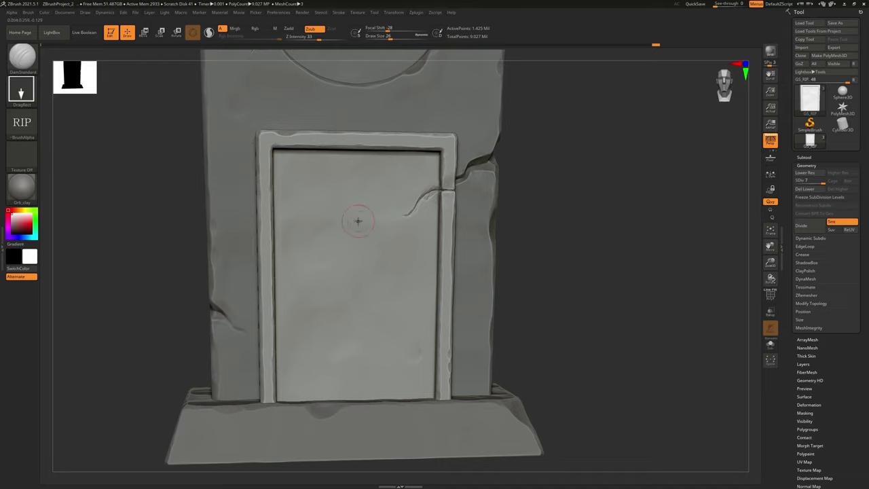
left_click_drag(358, 220, 285, 170)
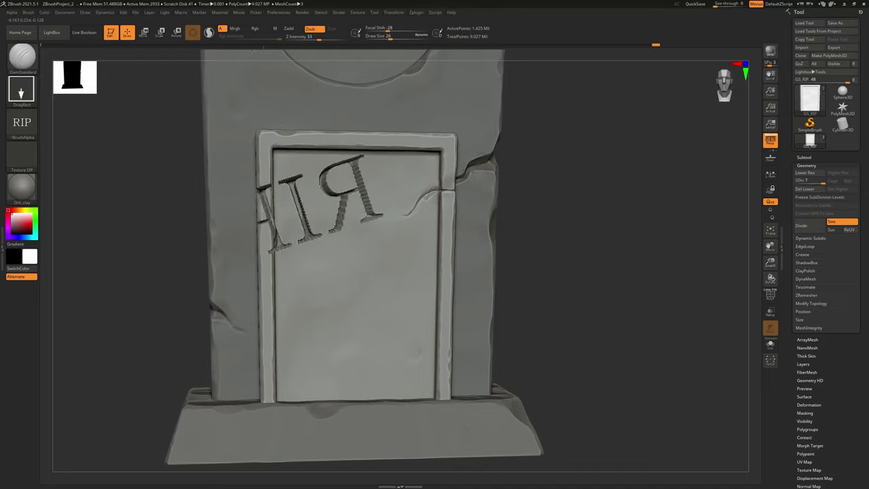
left_click_drag(264, 48, 303, 65)
mouse_move(639, 315)
left_mouse_down("shift")
mouse_move(627, 314)
mouse_move(635, 313)
left_mouse_up("shift")
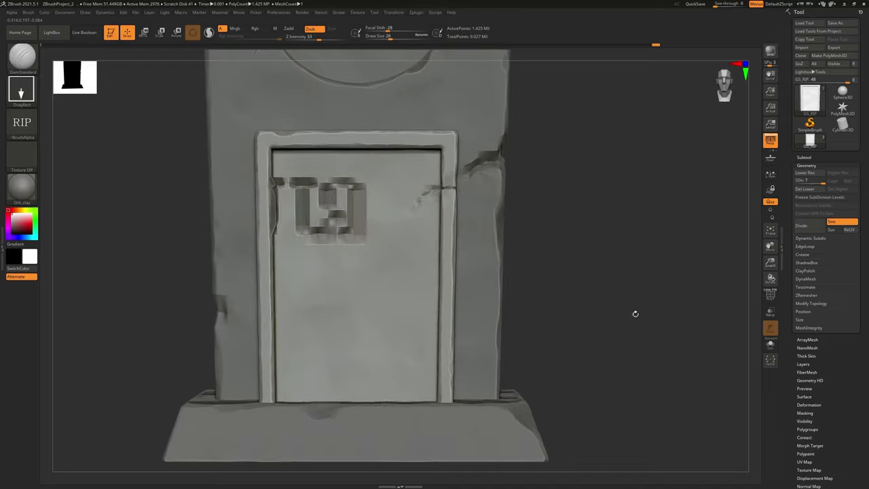
key("ctrl+z")
left_click_drag(353, 214, 351, 47)
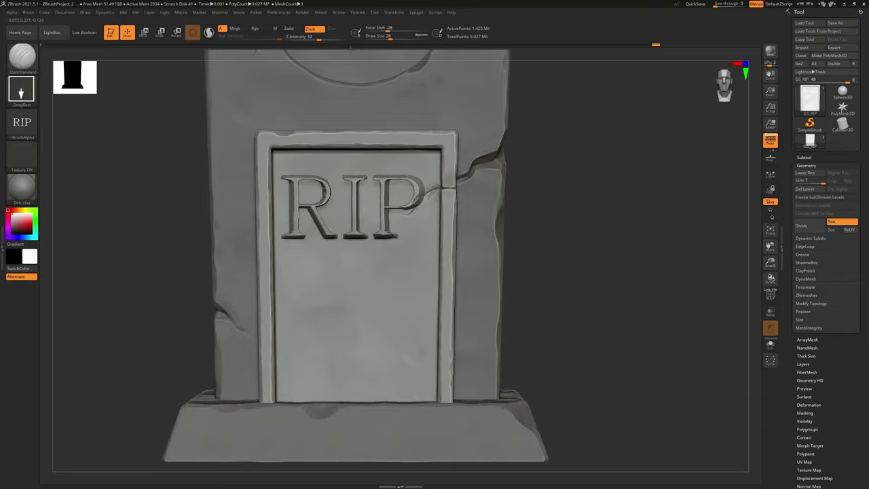
left_click_drag(664, 318, 653, 345)
left_click_drag(628, 310, 605, 276)
key("ctrl+z")
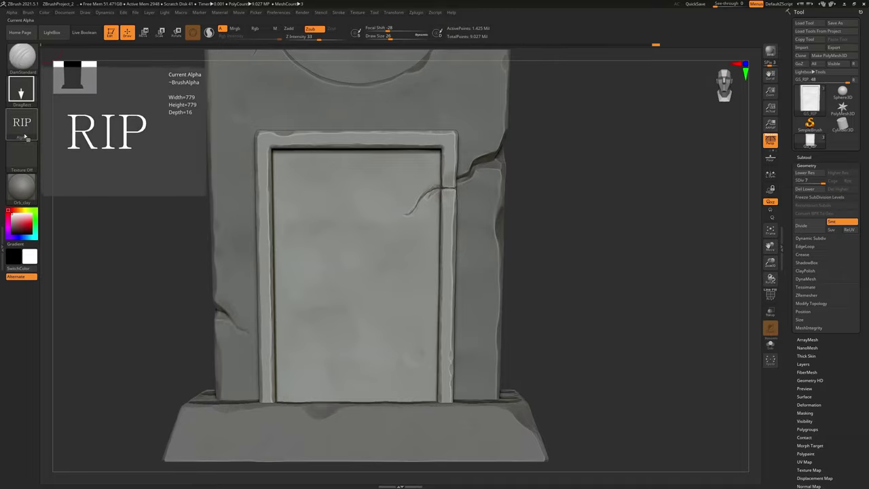
- Reset the current DamStandard brush to its default settings
left_click(28, 13)
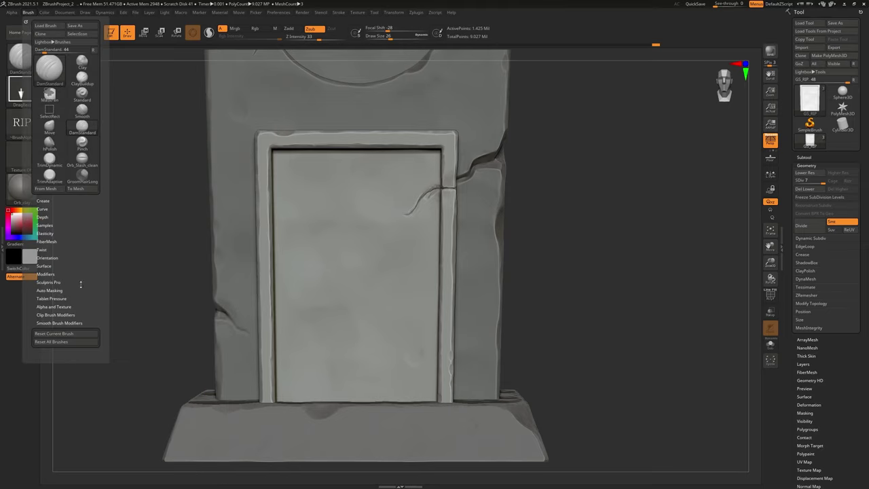
left_click(28, 13)
left_click(57, 337)
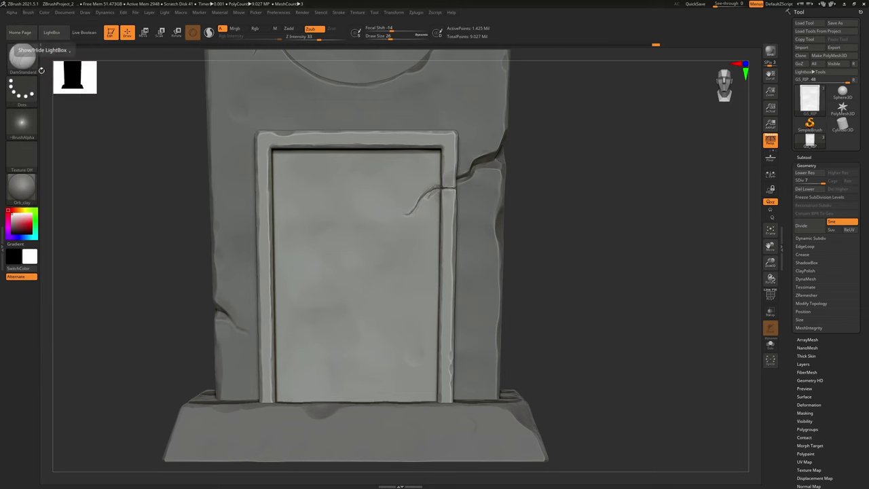
- Choose the Chisel brush, test a stroke down the framed panel and undo it
left_click(29, 59)
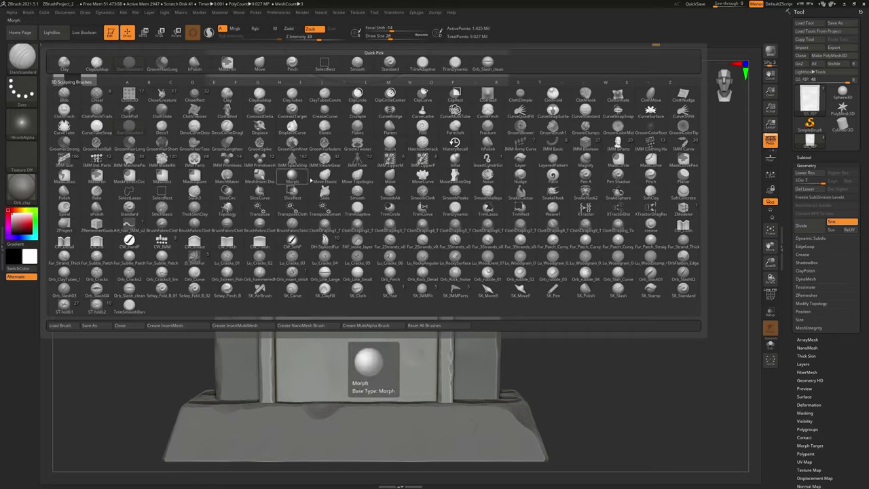
key("c")
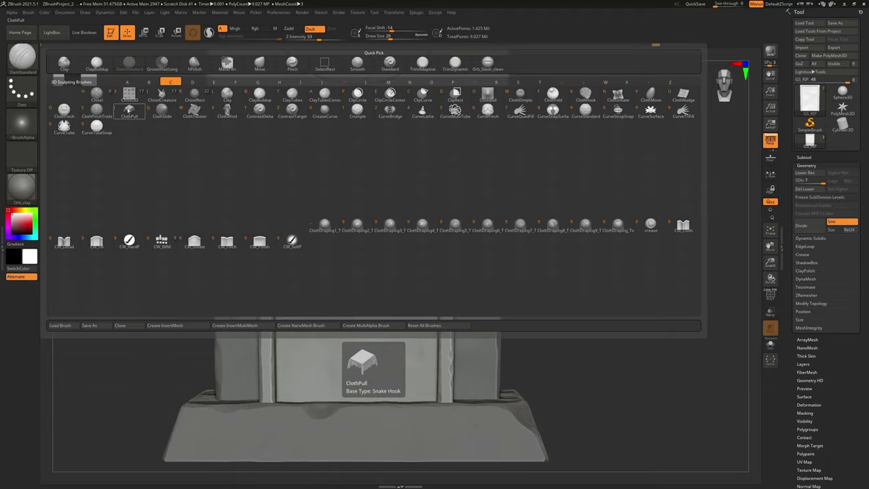
left_click(96, 95)
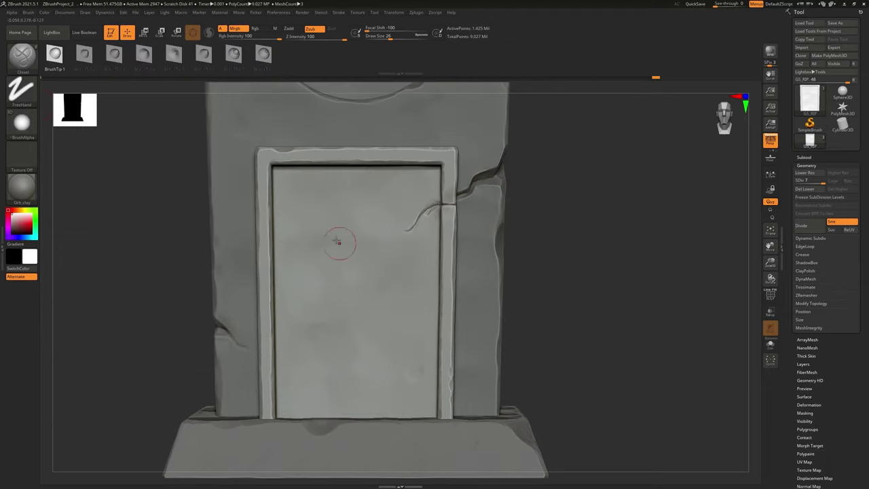
left_click_drag(330, 205, 310, 360)
key("ctrl+z")
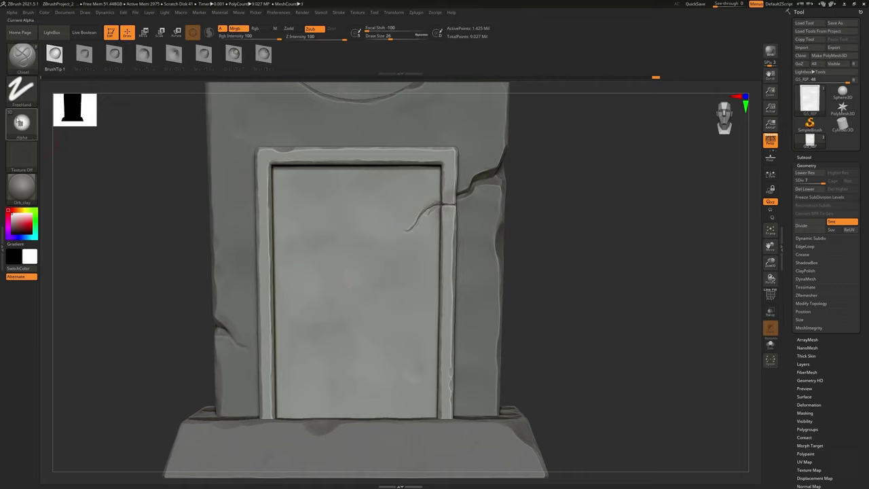
- Give the Chisel brush the rip_Alpha alpha and the DragRect stroke
left_click(21, 122)
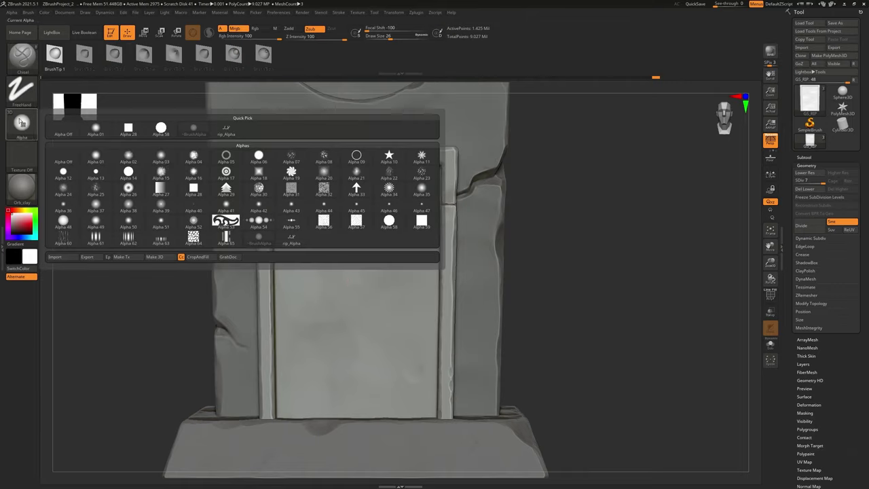
left_click(292, 238)
left_click_drag(366, 243, 366, 287)
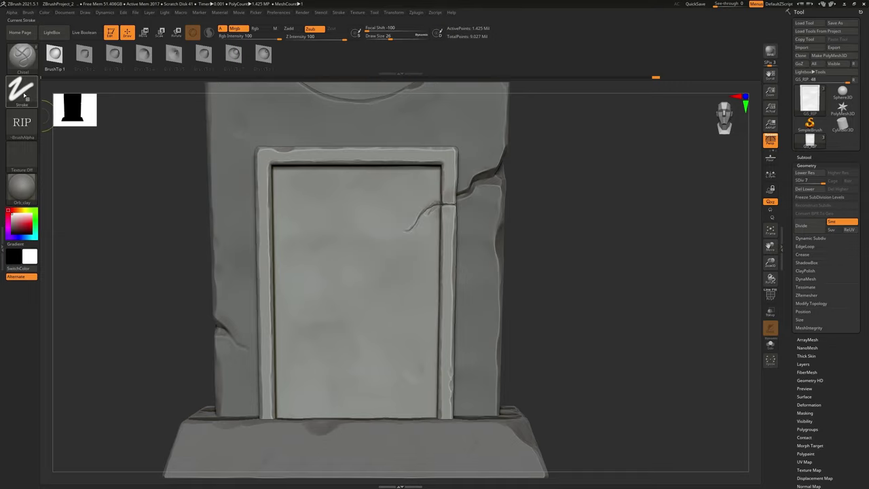
left_click(21, 88)
left_click(93, 94)
- Try stamping the RIP lettering on the framed panel with the Chisel brush at Z Intensity 100, undoing each attempt
mouse_move(363, 245)
left_mouse_down()
mouse_move(362, 275)
mouse_move(441, 224)
mouse_move(366, 91)
mouse_move(348, 81)
mouse_move(361, 89)
left_mouse_up()
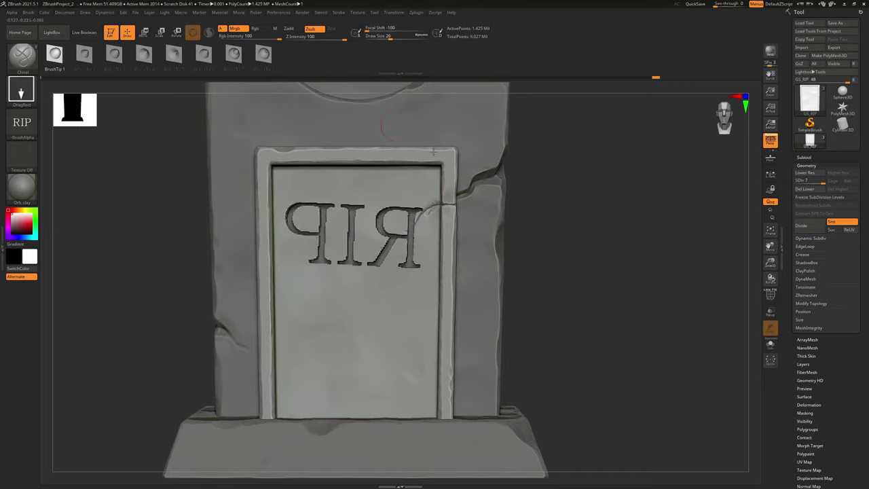
mouse_move(640, 306)
left_mouse_down("alt")
mouse_move(609, 305)
mouse_move(648, 278)
left_mouse_up("alt")
key("ctrl+z")
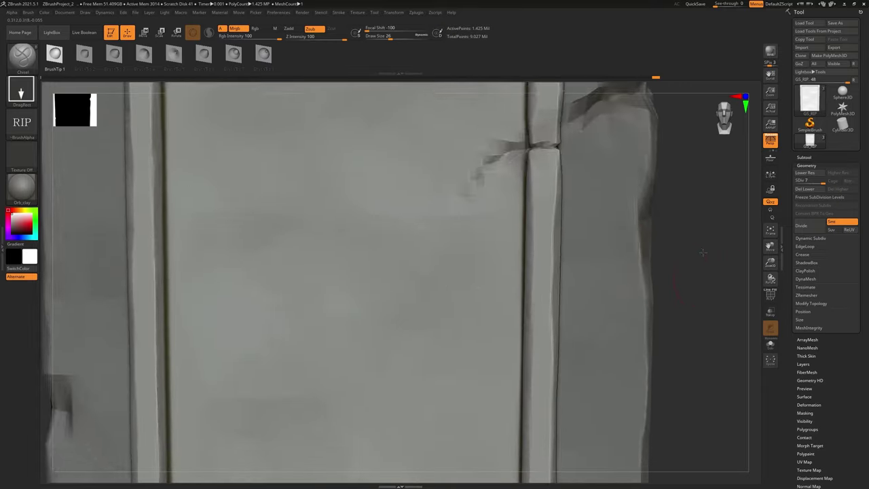
left_click(338, 234, "ctrl")
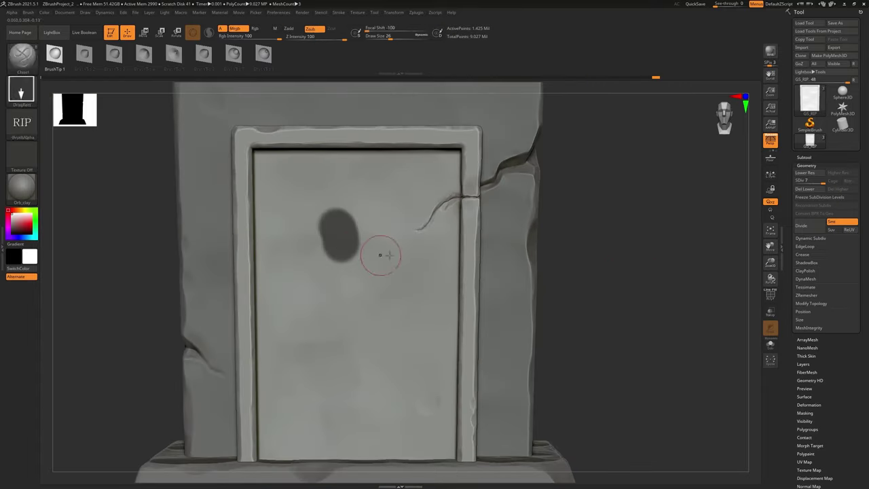
key("ctrl+z")
mouse_move(347, 217)
left_mouse_down()
mouse_move(349, 300)
mouse_move(359, 157)
mouse_move(347, 105)
left_mouse_up()
left_click_drag(647, 317, 630, 184)
key("ctrl+z")
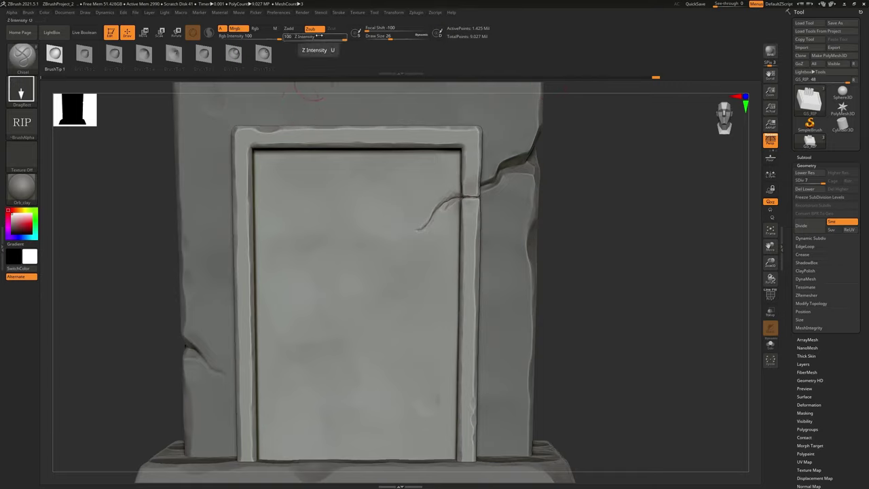
- Lower the Chisel brush's Z Intensity to 17, checking the depth with RIP test stamps on the panel and undoing them
left_click_drag(317, 39, 301, 40)
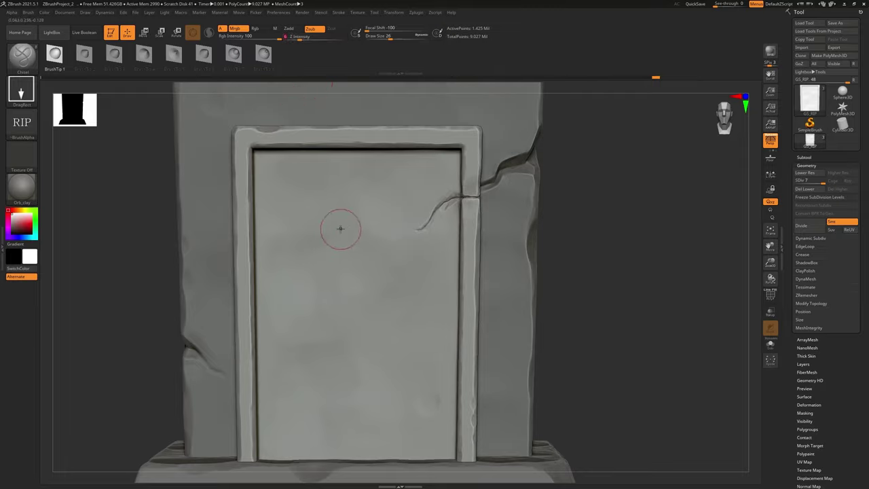
left_click_drag(345, 299, 300, 378)
key("ctrl+z")
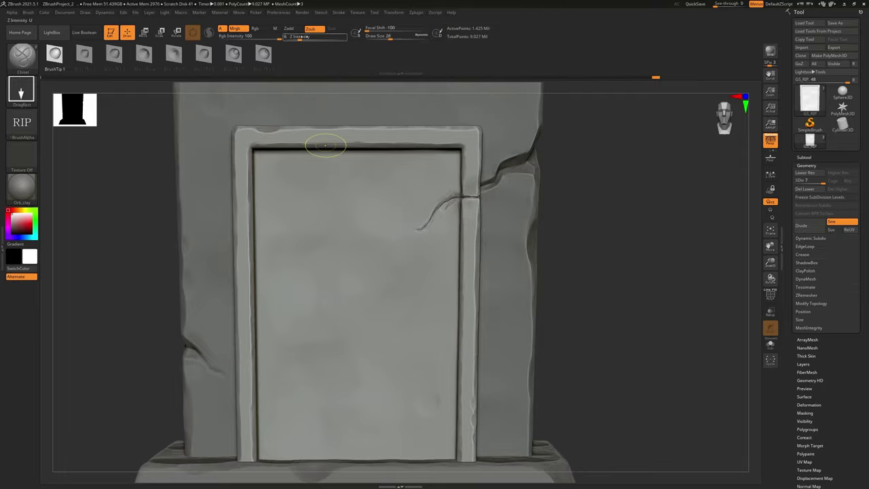
left_click_drag(301, 39, 311, 38)
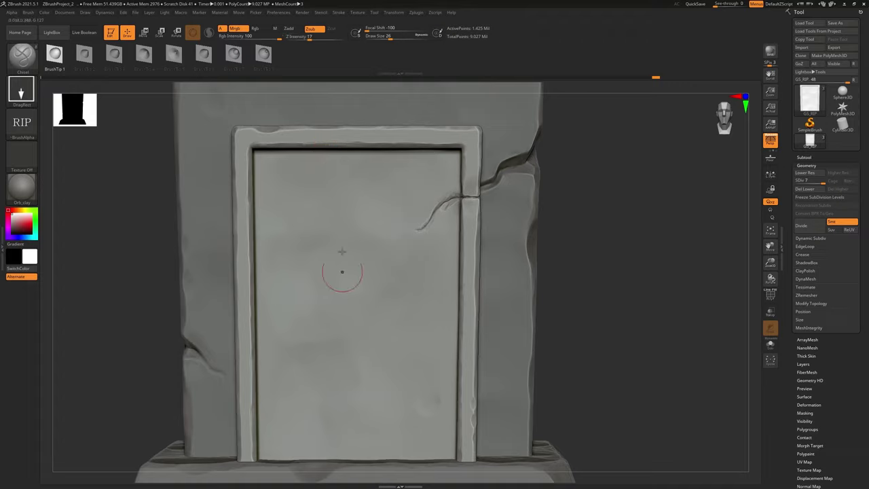
left_click_drag(343, 221, 356, 344, "ctrl")
key("ctrl+z")
mouse_move(342, 202)
left_mouse_down()
mouse_move(319, 320)
mouse_move(387, 299)
mouse_move(422, 231)
left_mouse_up()
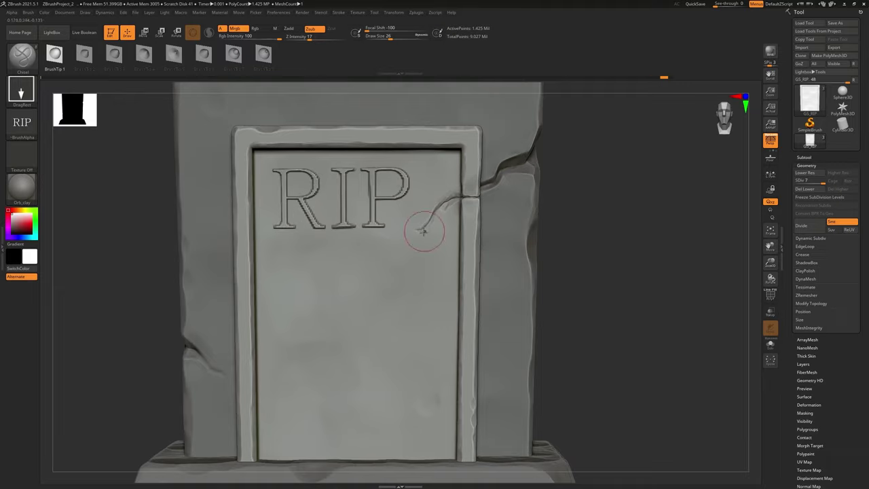
key("ctrl+z")
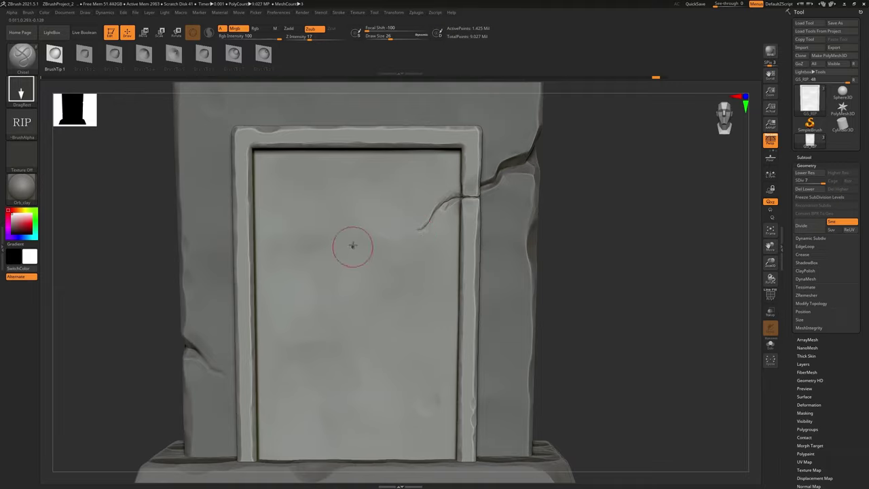
- Try larger RIP stamps spanning the upper part of the framed panel at Z Intensity 17, undoing each one
left_click_drag(354, 242, 355, 27)
left_click_drag(355, 336, 356, 335)
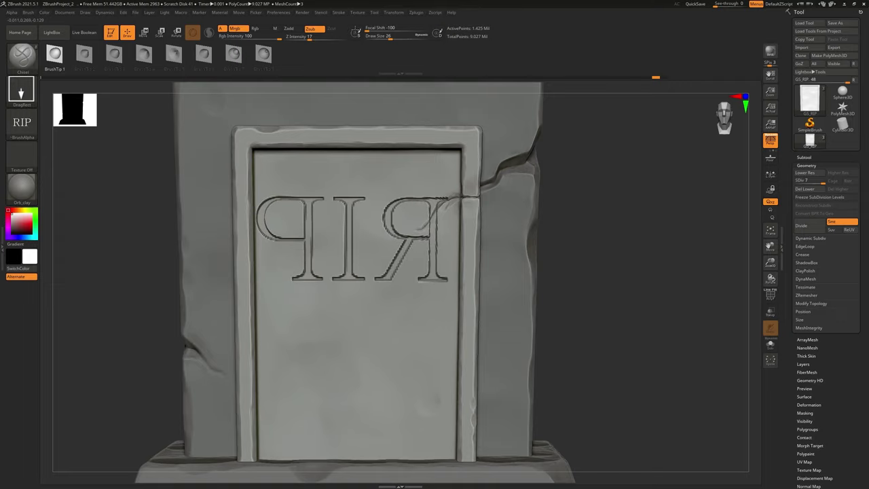
left_click_drag(646, 242, 658, 262, "alt")
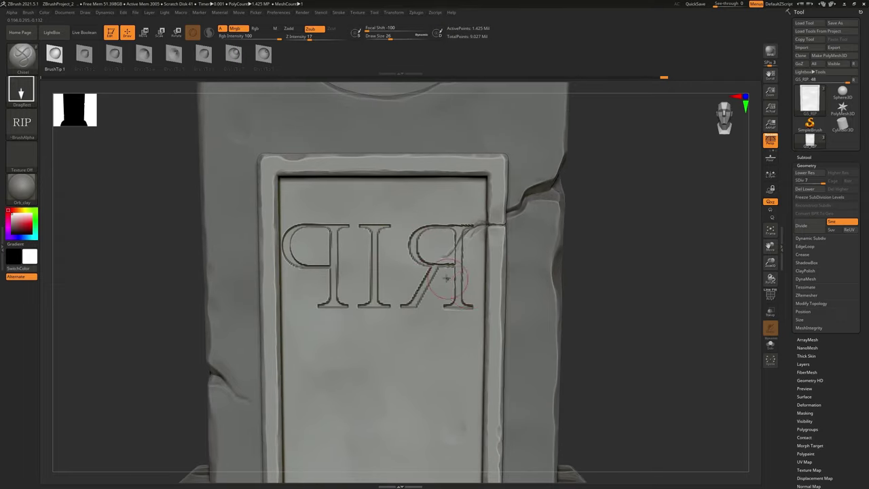
key("ctrl+z")
left_click_drag(381, 252, 379, 41)
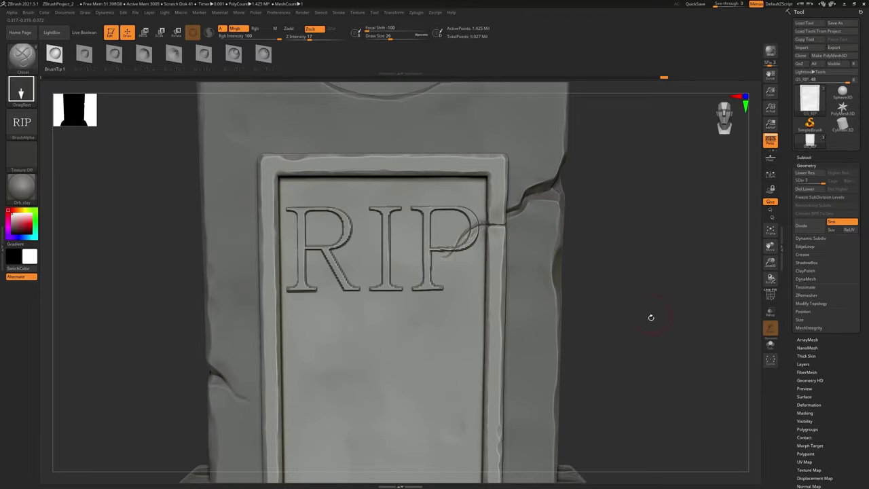
mouse_move(652, 318)
left_mouse_down("alt")
mouse_move(592, 275)
mouse_move(573, 283)
mouse_move(670, 333)
mouse_move(688, 333)
mouse_move(635, 314)
left_mouse_up("alt")
key("ctrl+z")
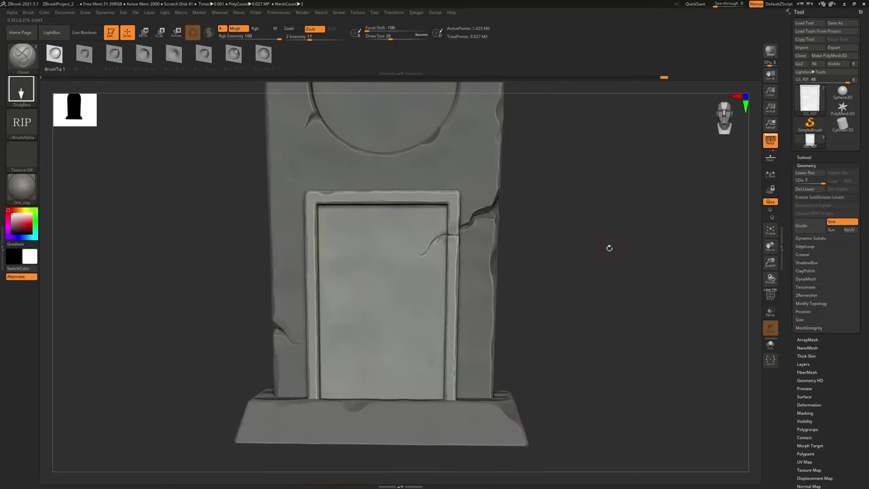
- Divide the GS_RIP mesh to subdivision level 8, then test a RIP stamp up close and undo it
left_click(804, 225)
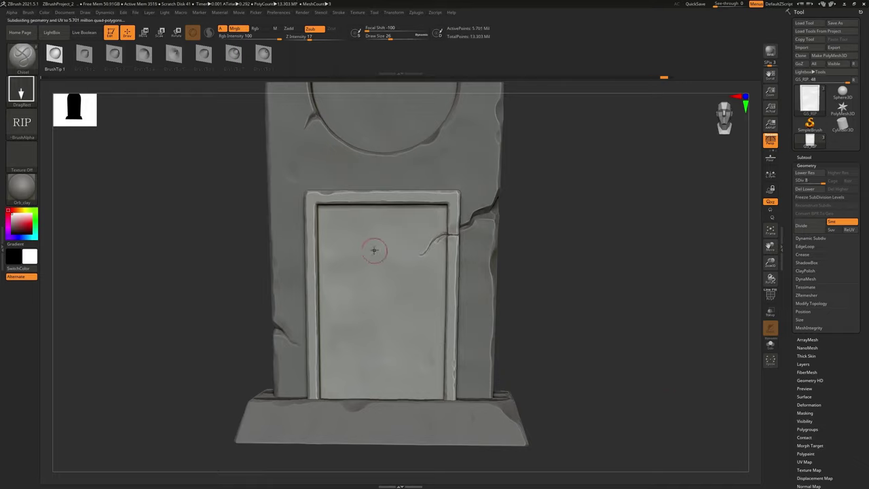
left_click_drag(374, 251, 376, 85)
left_click_drag(607, 264, 690, 354, "alt")
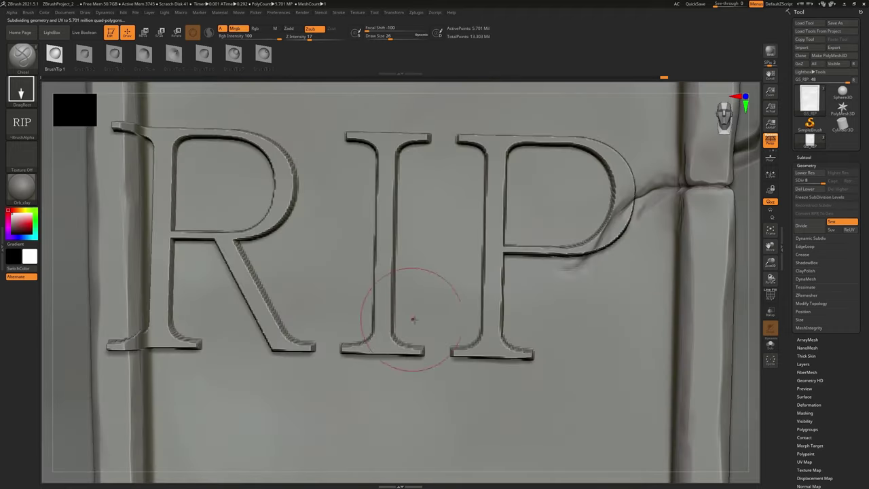
right_click_drag(428, 401, 490, 292, "ctrl")
right_click_drag(681, 331, 534, 291, "alt")
key("ctrl+z")
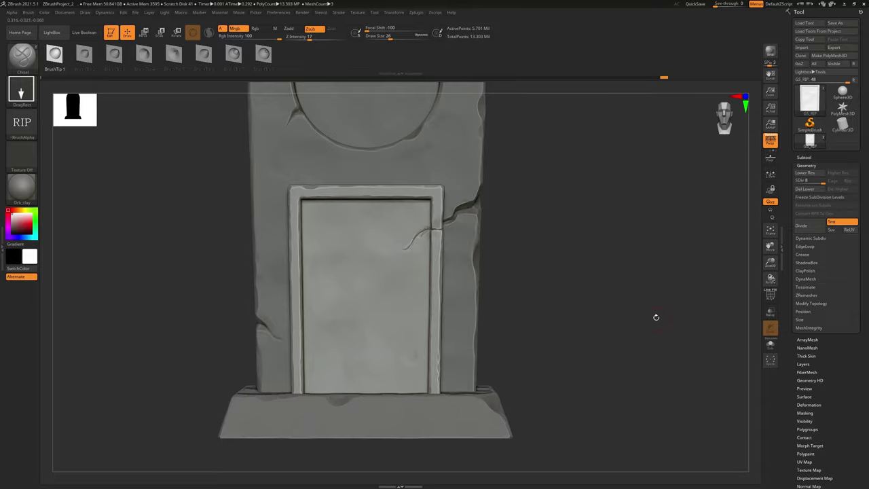
- Add a new sculpting layer to the GS_RIP mesh, then try a RIP stamp on the framed panel and undo it
mouse_move(656, 317)
right_mouse_down("alt")
mouse_move(679, 317)
mouse_move(664, 319)
right_mouse_up("alt")
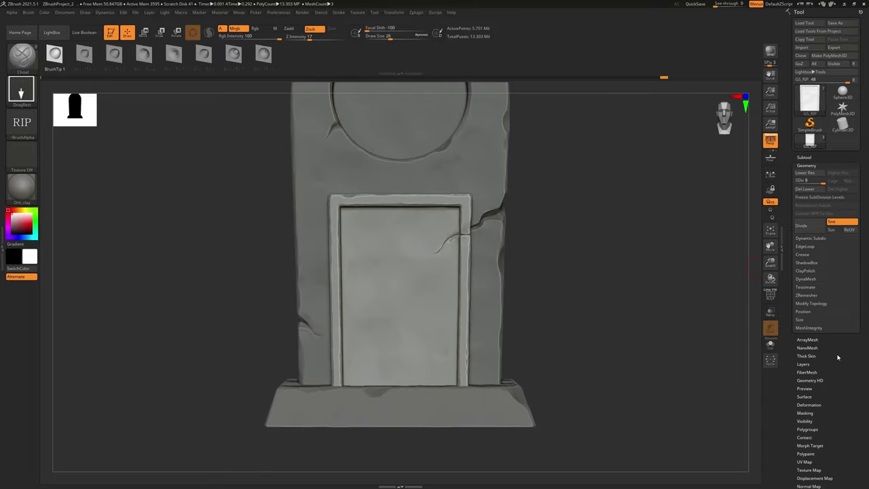
scroll(836, 382, "down", 4)
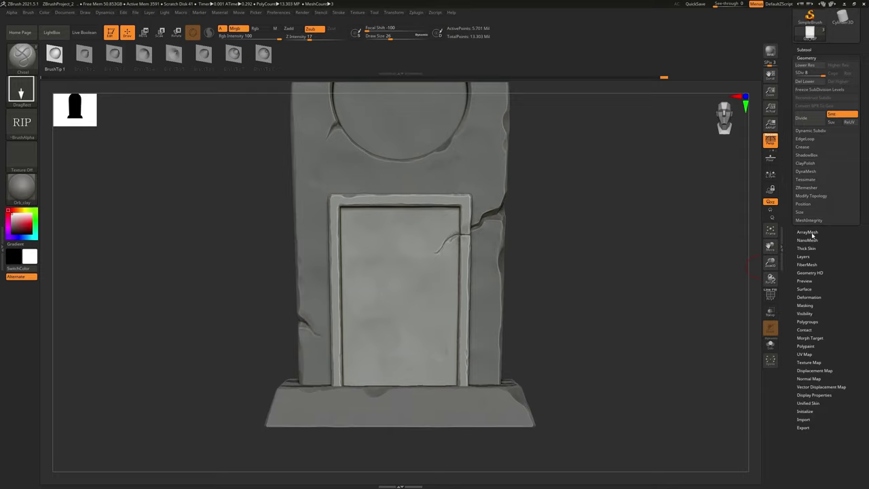
left_click(803, 257)
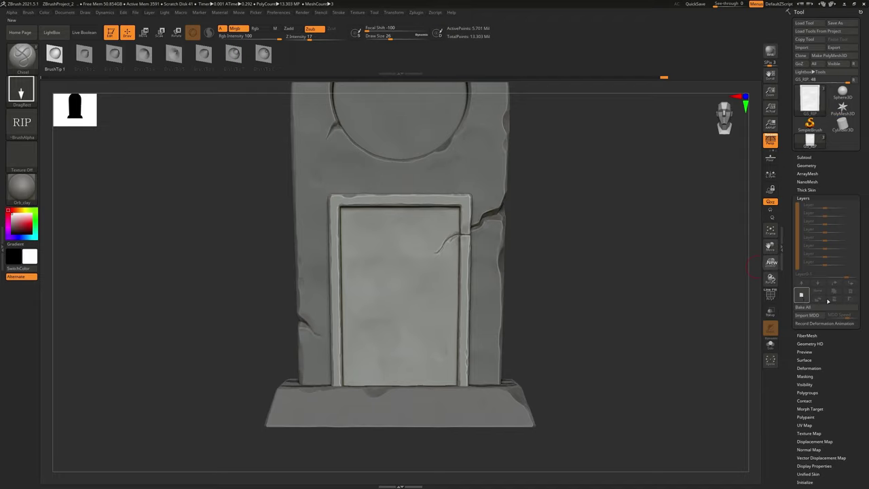
left_click(801, 295)
left_click_drag(663, 286, 665, 346, "alt")
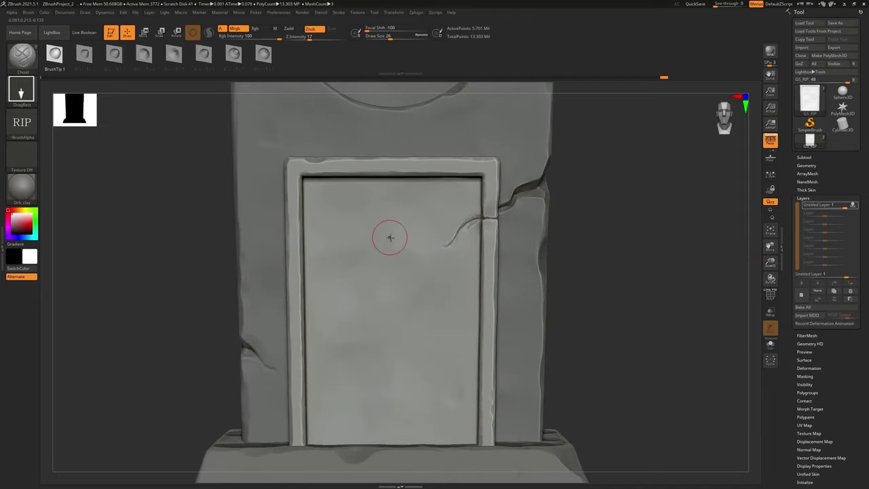
left_click_drag(391, 237, 434, 282)
key("ctrl+z")
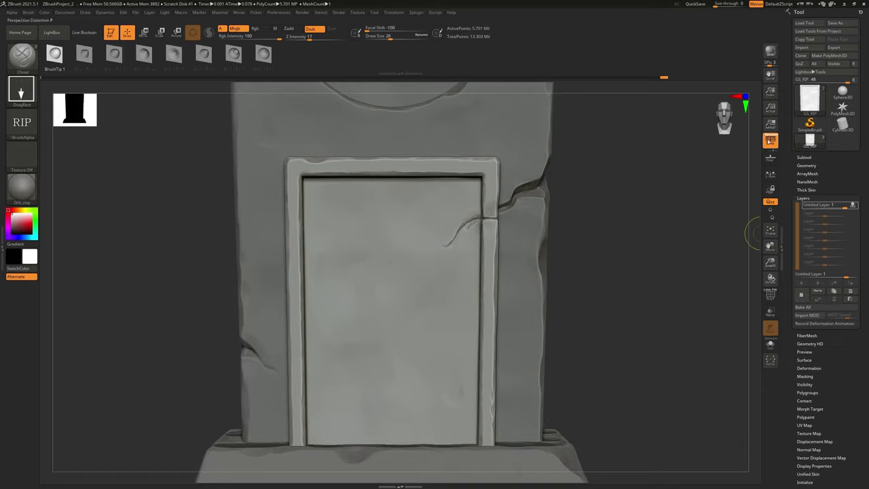
- Turn off perspective and stamp the RIP alpha across the upper part of the framed panel on the recording layer
left_click(770, 141)
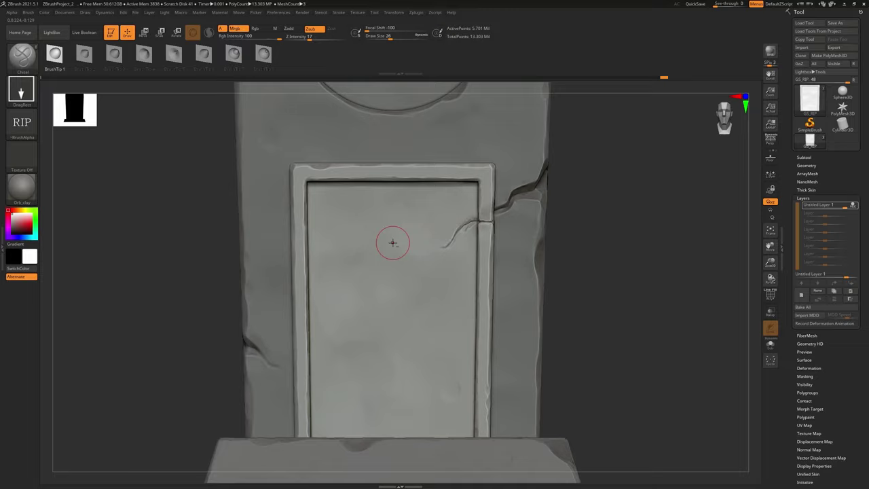
left_click_drag(392, 243, 392, 72)
left_click_drag(673, 293, 660, 320)
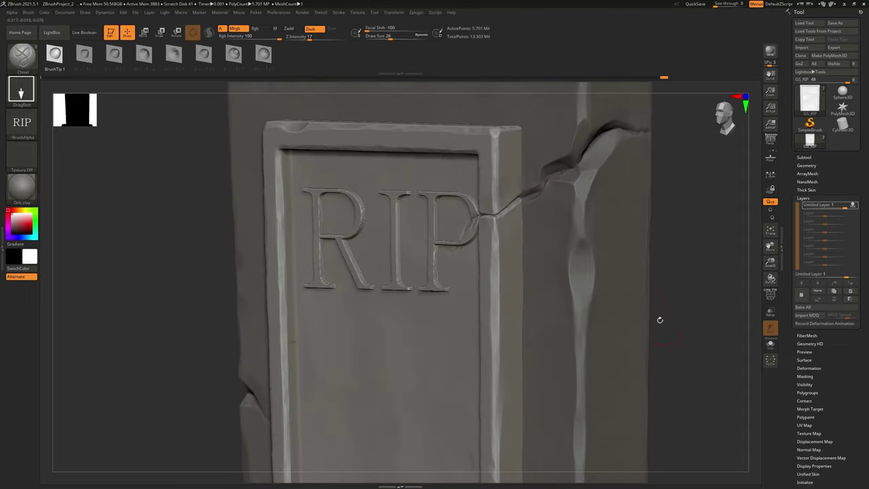
left_click_drag(110, 334, 120, 332)
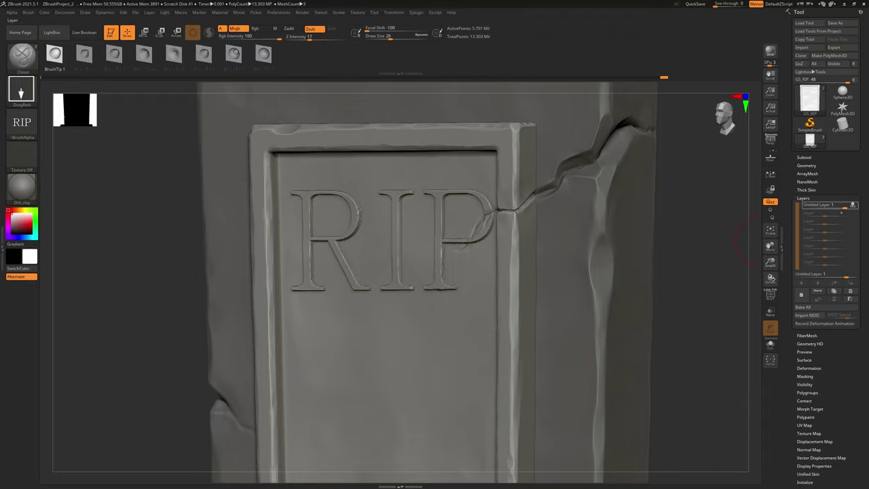
- Stop recording on the RIP layer and set its intensity to -1 to invert the depth of the lettering
left_click(818, 205)
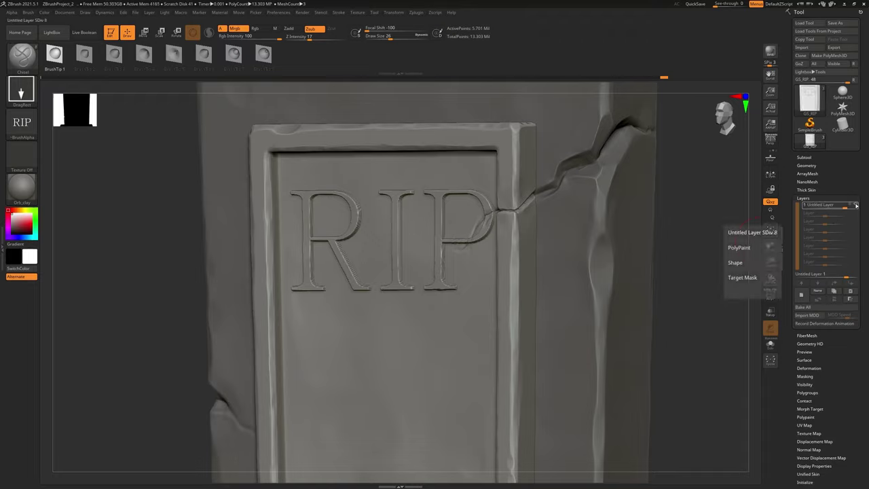
left_click(855, 204)
left_click(855, 205)
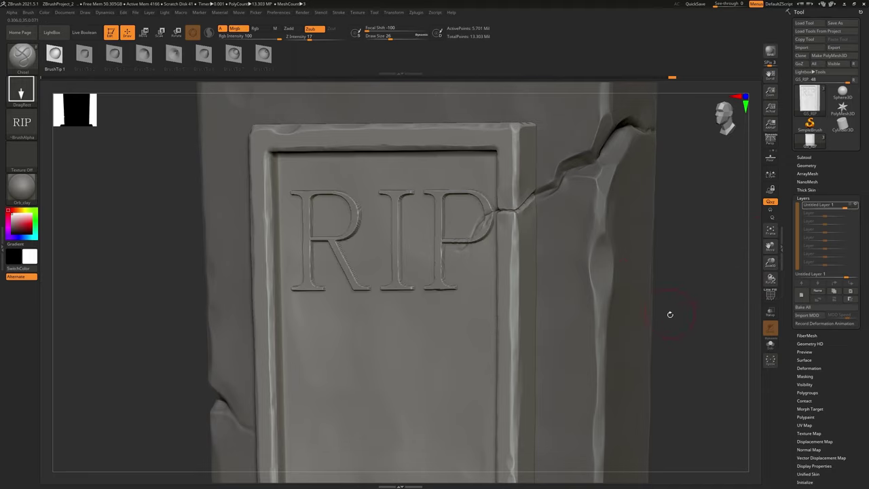
key("f")
left_click_drag(588, 298, 609, 306, "shift")
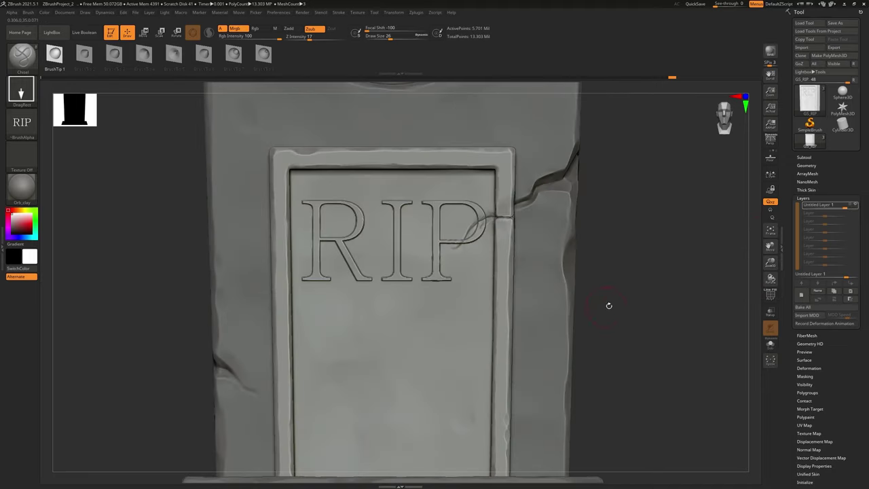
left_click_drag(845, 206, 755, 210)
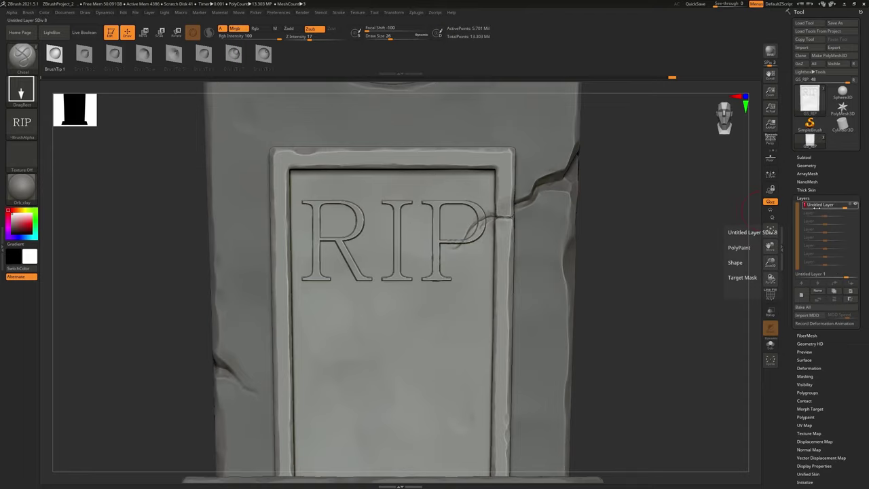
left_click_drag(845, 206, 799, 206)
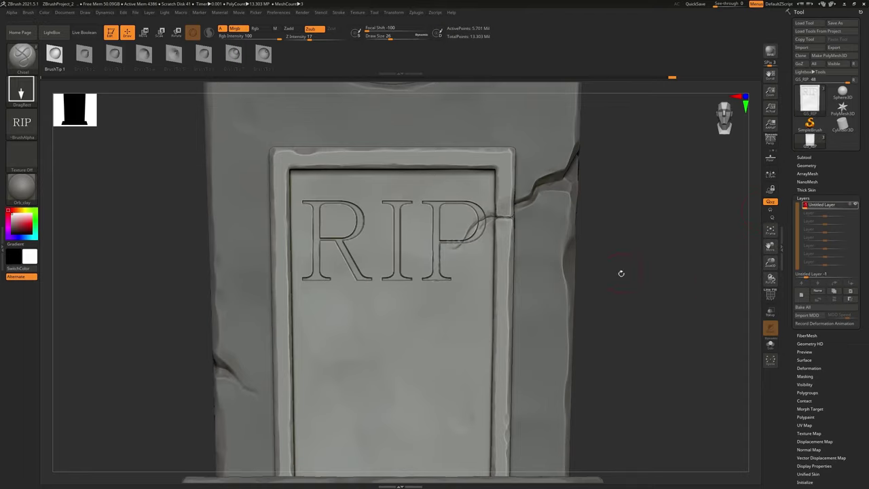
- Turn perspective back on, check the inverted lettering from an angle, and add a second sculpting layer
left_click_drag(676, 284, 589, 310)
left_click(770, 139)
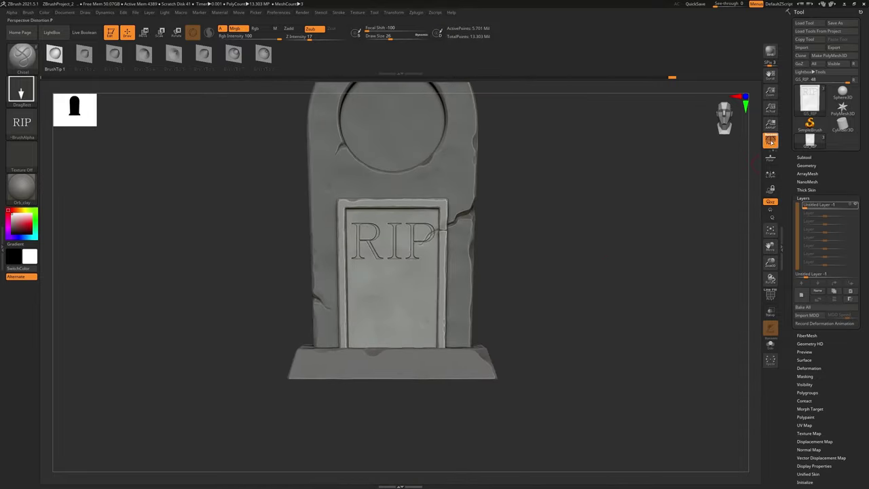
left_click_drag(600, 268, 727, 308, "alt")
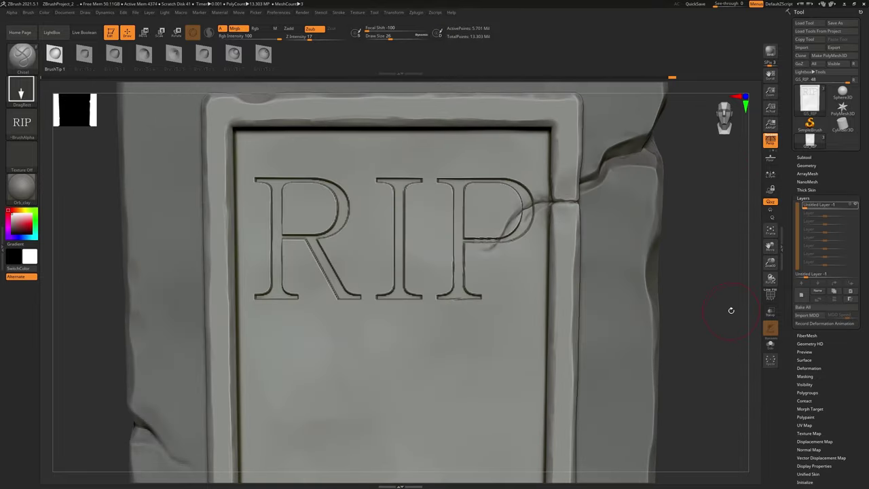
right_click_drag(429, 225, 404, 221)
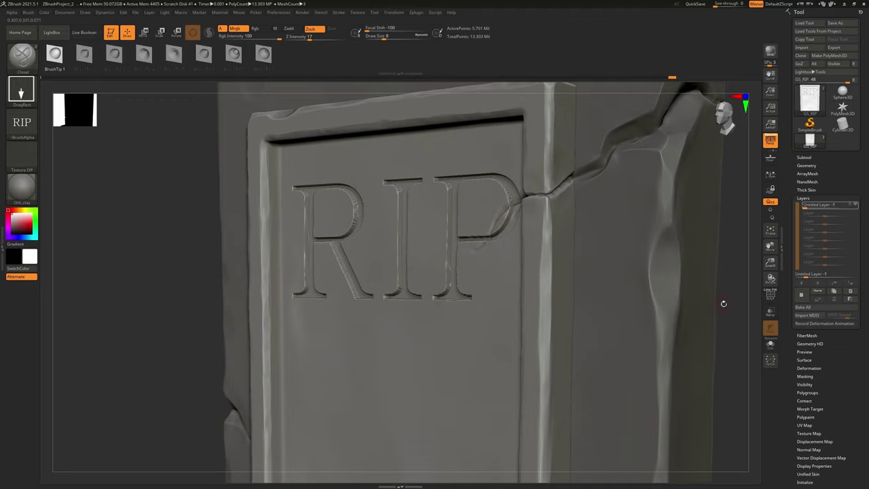
left_click_drag(737, 308, 727, 284)
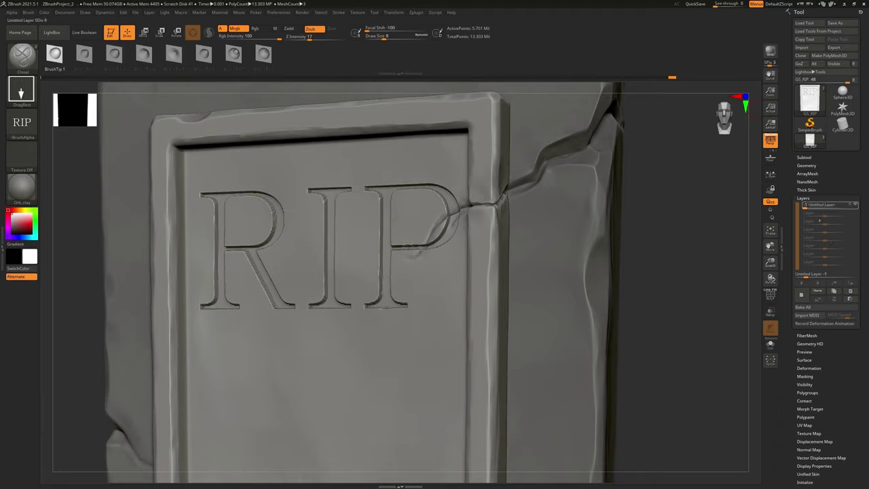
mouse_move(854, 206)
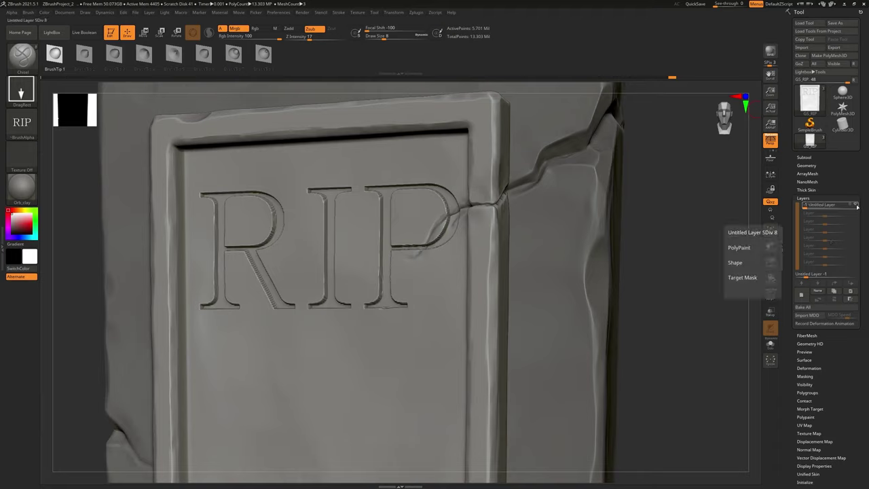
left_click(802, 296)
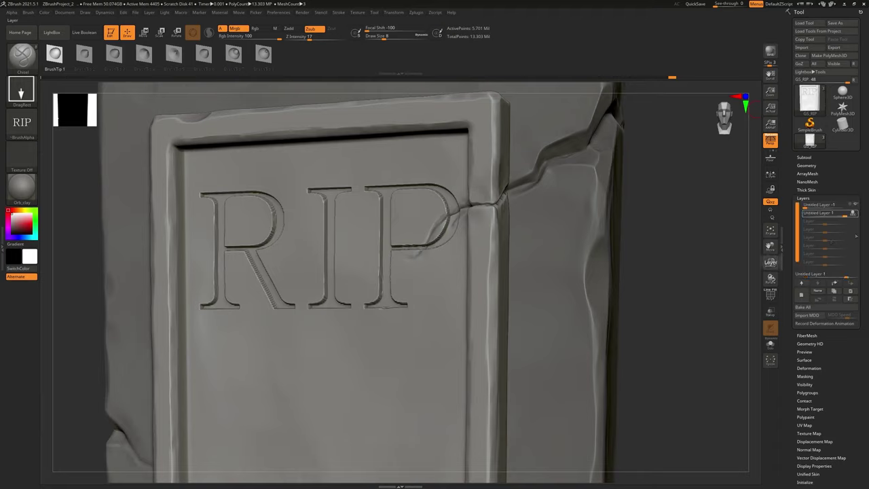
- Switch to the hPolish brush and smooth the jagged outer wall of the R's bowl
right_click_drag(306, 250, 297, 258, "ctrl")
left_click(21, 58)
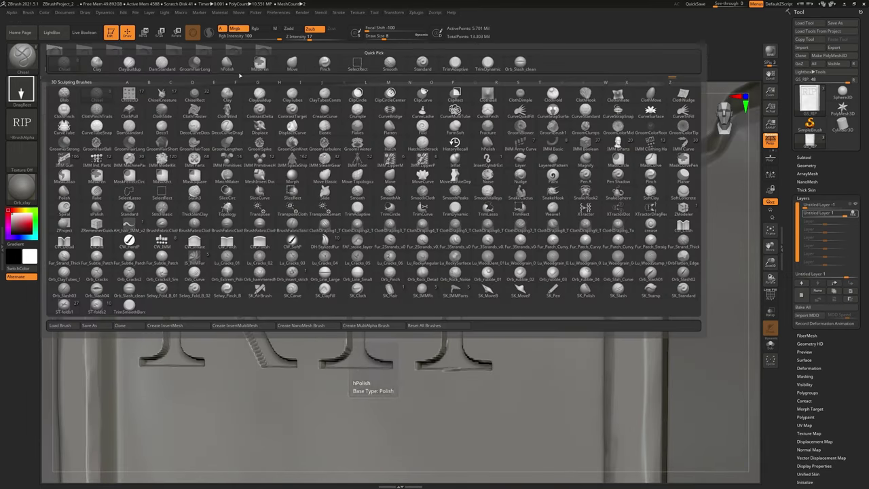
left_click(229, 66)
right_click_drag(273, 213, 272, 188)
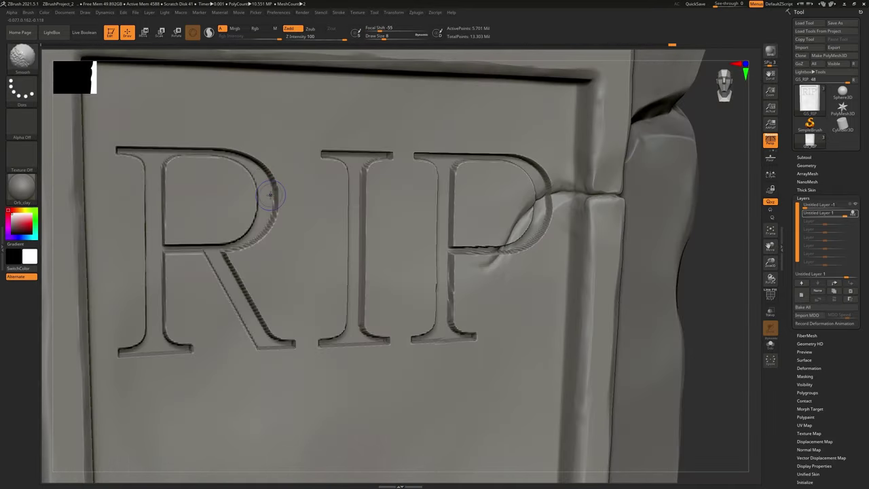
mouse_move(272, 195)
left_mouse_down("shift")
mouse_move(276, 222)
mouse_move(262, 172)
left_mouse_up("shift")
key("ctrl+z")
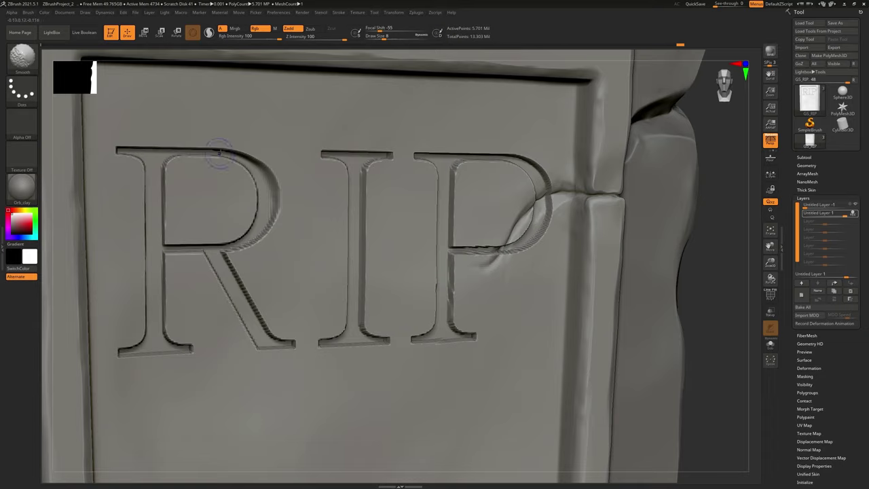
left_click_drag(266, 230, 242, 250, "shift")
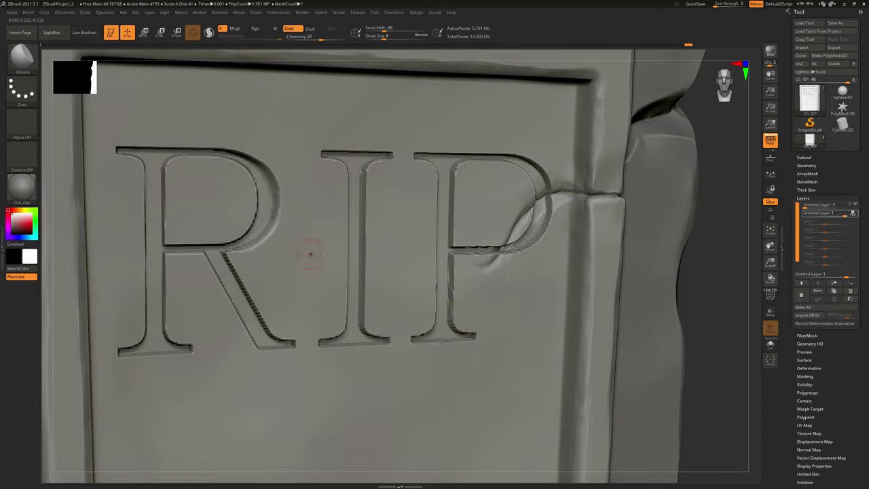
- Smooth the stepped outer wall of the R's diagonal leg down to its foot, along with the lower serif of its stem
right_click_drag(311, 254, 382, 252, "alt")
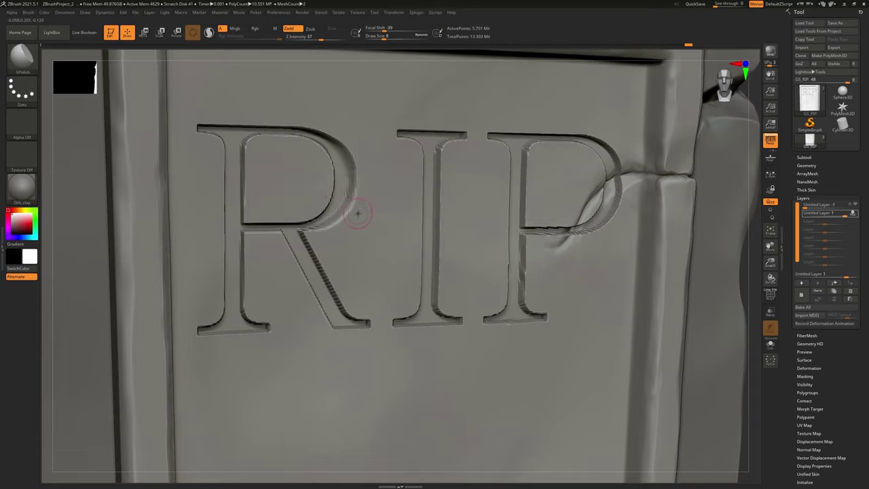
key("shift")
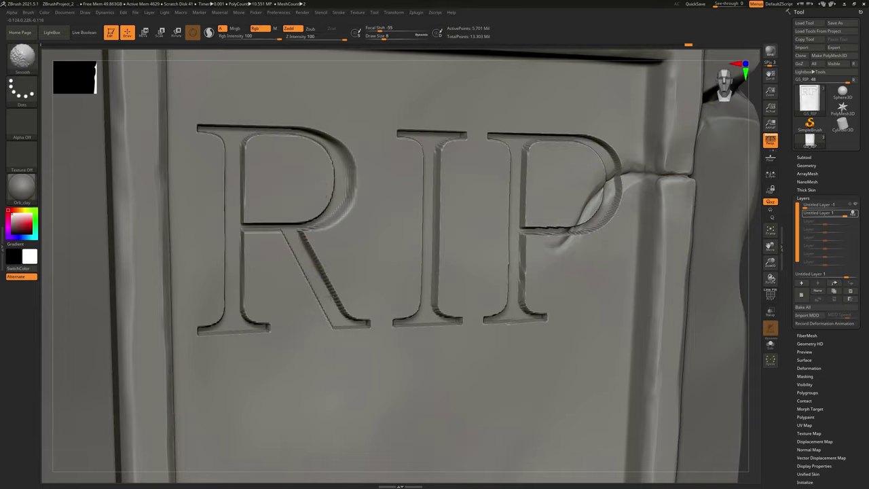
mouse_move(398, 249)
right_mouse_down()
mouse_move(398, 188)
mouse_move(398, 204)
mouse_move(334, 189)
right_mouse_up()
key("shift")
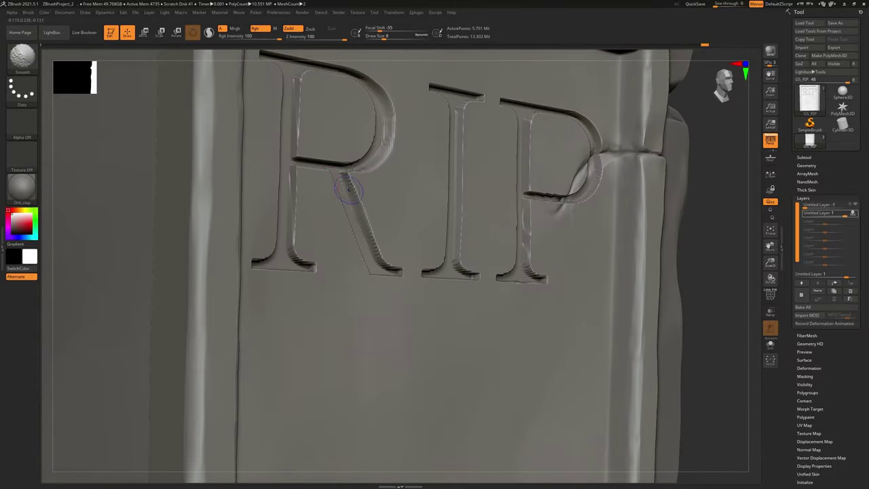
left_click_drag(375, 250, 388, 268, "shift")
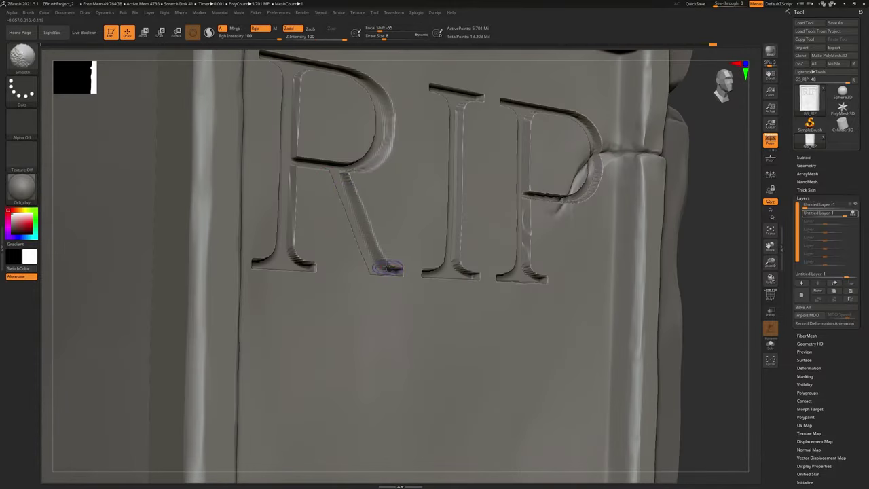
mouse_move(296, 240)
right_mouse_down()
mouse_move(292, 251)
mouse_move(280, 251)
right_mouse_up()
key("shift")
left_click_drag(249, 262, 263, 243, "shift")
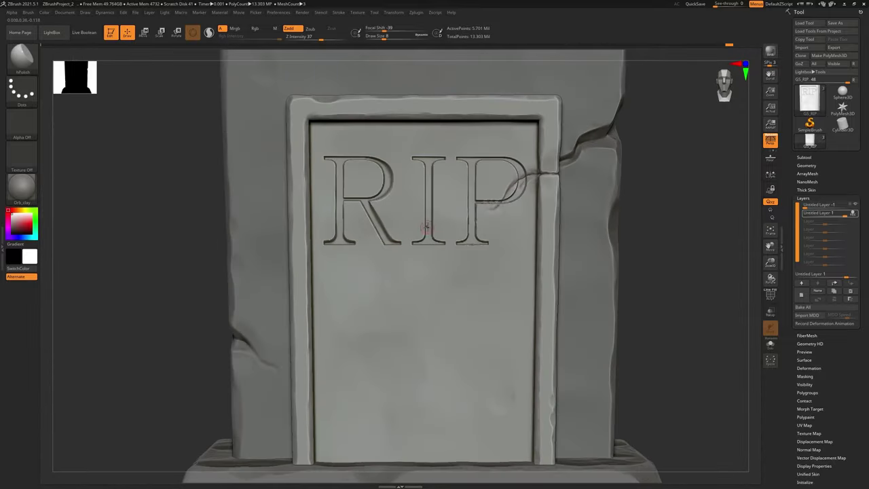
- Smooth the R's upper serif and the jagged inner wall around its bowl
right_click_drag(409, 251, 408, 254, "ctrl")
right_click_drag(373, 179, 334, 213, "ctrl")
mouse_move(309, 165)
right_mouse_down("alt")
mouse_move(345, 222)
mouse_move(321, 217)
mouse_move(319, 207)
right_mouse_up("alt")
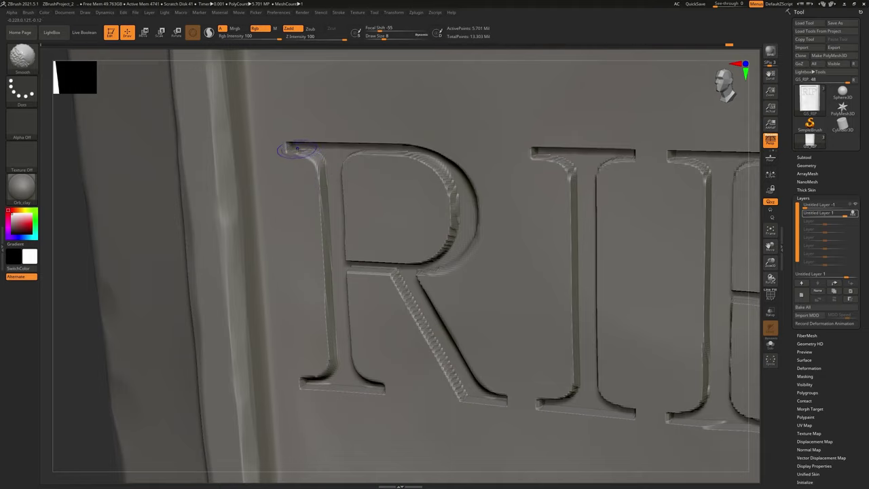
mouse_move(361, 216)
right_mouse_down()
mouse_move(475, 194)
mouse_move(467, 229)
mouse_move(484, 224)
right_mouse_up()
right_click_drag(455, 180, 442, 182)
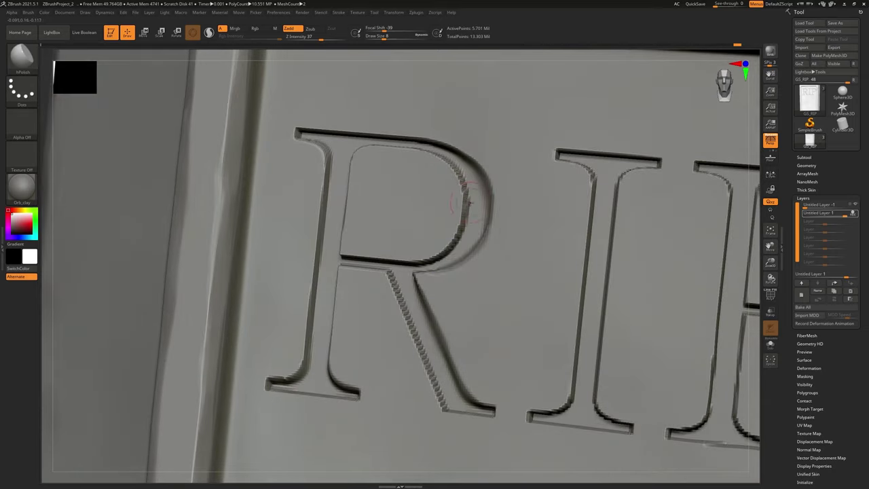
mouse_move(442, 255)
left_mouse_down("shift")
mouse_move(431, 260)
mouse_move(471, 218)
left_mouse_up("shift")
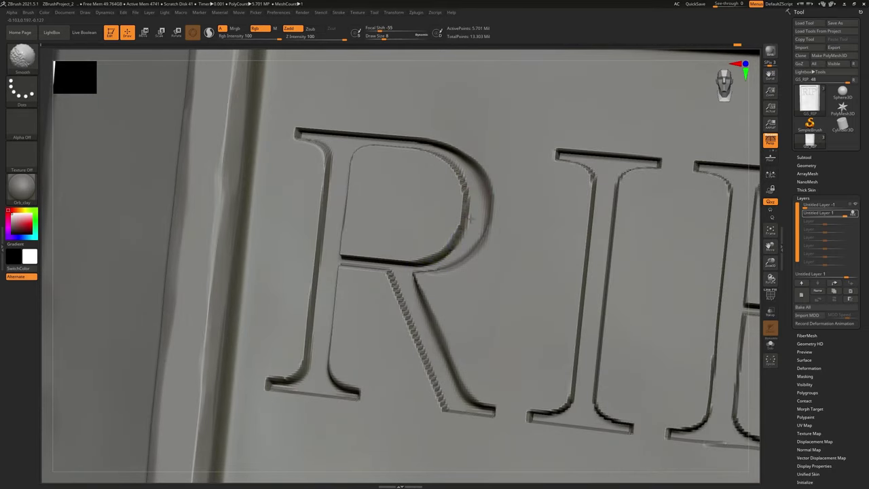
left_click_drag(471, 185, 470, 208, "shift")
left_click_drag(449, 158, 466, 225, "shift")
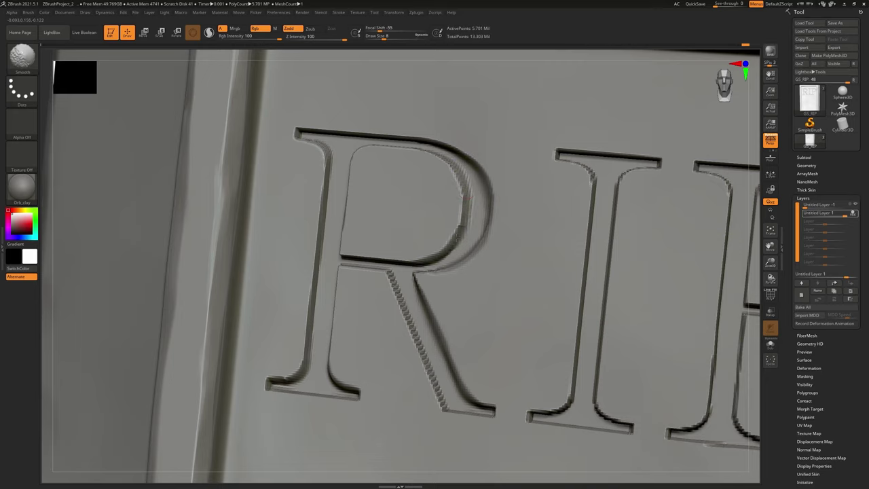
right_click_drag(466, 224, 451, 159)
left_click_drag(417, 142, 436, 148, "shift")
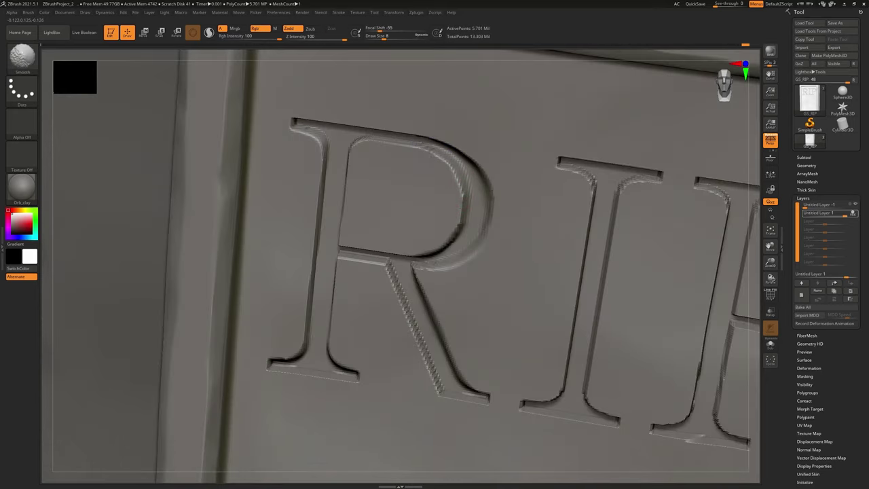
- Smooth the stepped inner wall along the full length of the R's diagonal leg
right_click_drag(469, 197, 421, 216)
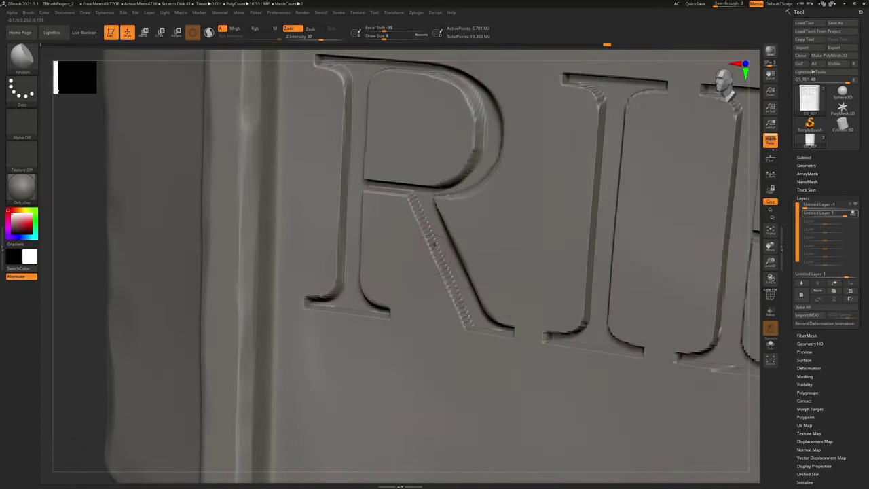
left_click_drag(422, 216, 466, 316, "shift")
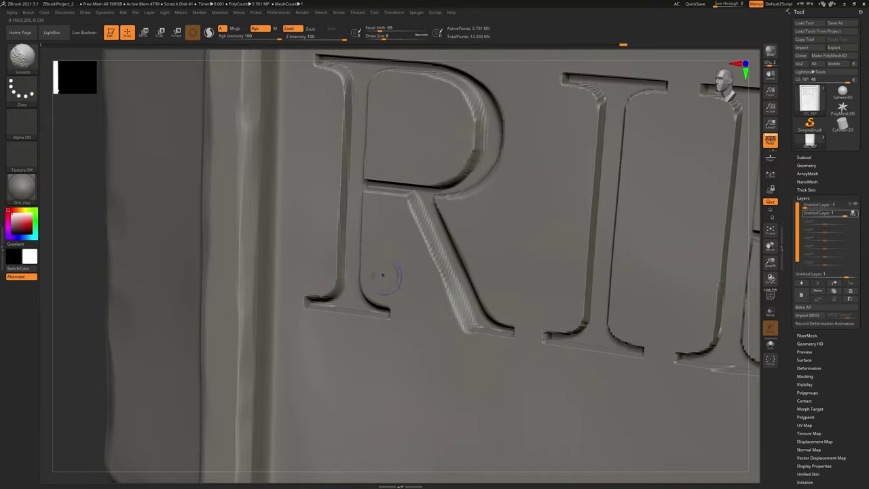
right_click_drag(458, 217, 525, 296, "shift")
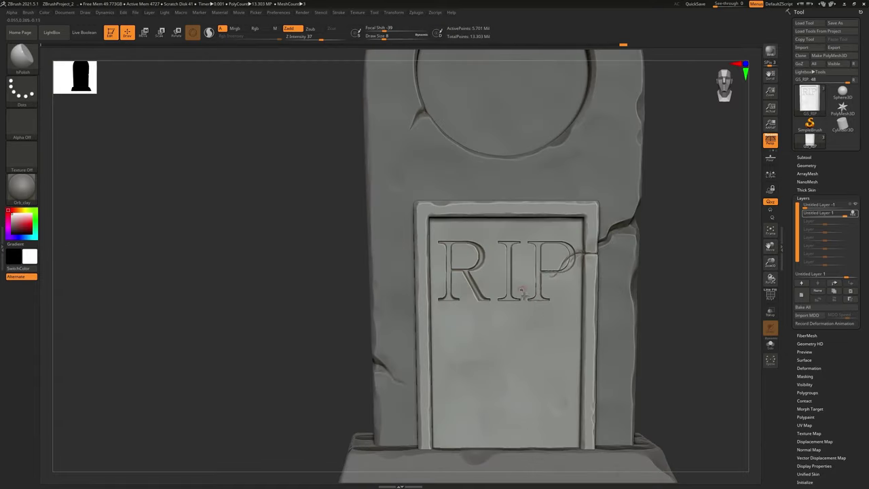
- Smooth the jagged walls of the I's upper serif and the upper part of its stem
right_click_drag(536, 326, 487, 328, "alt")
right_click_drag(301, 200, 320, 178)
right_click_drag(266, 155, 303, 215, "alt")
key("shift")
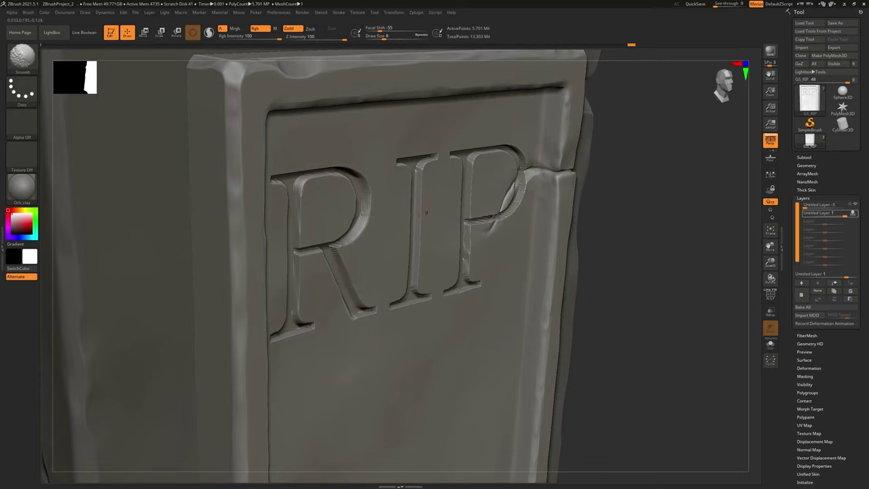
right_click_drag(318, 176, 410, 200, "shift")
scroll(433, 166, "up", 4)
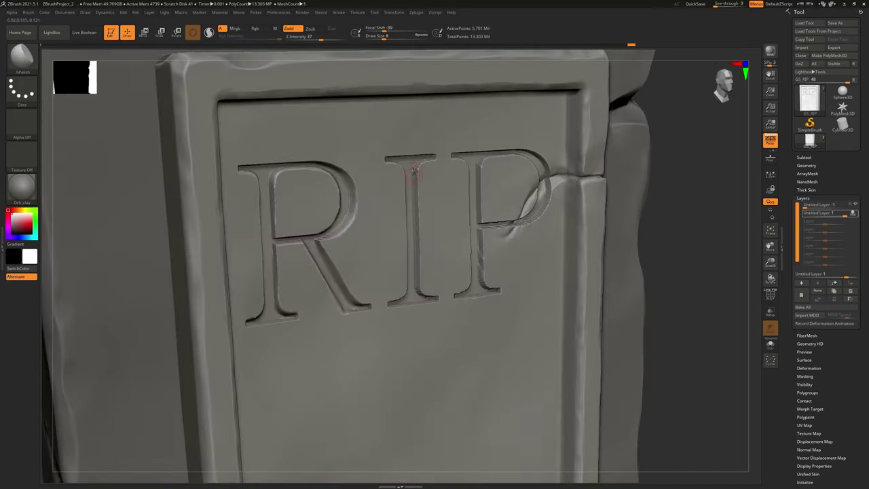
key("shift")
left_click_drag(429, 157, 434, 163, "shift")
right_click_drag(434, 163, 388, 163)
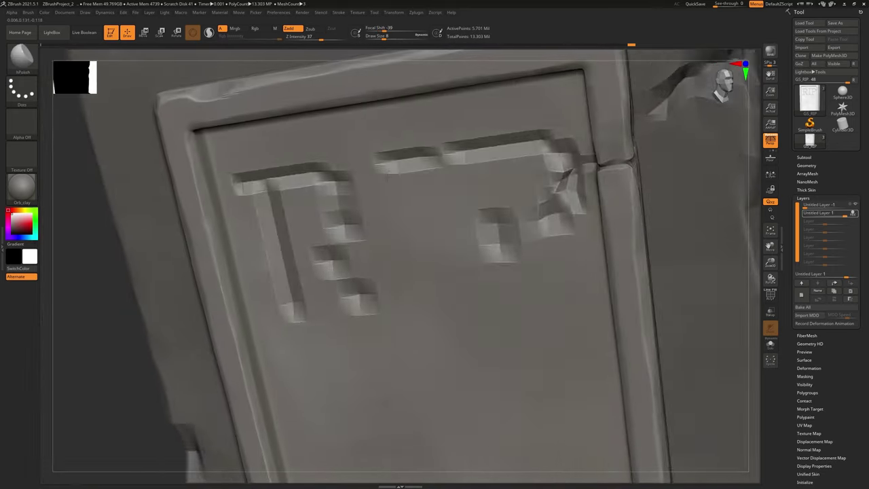
key("shift")
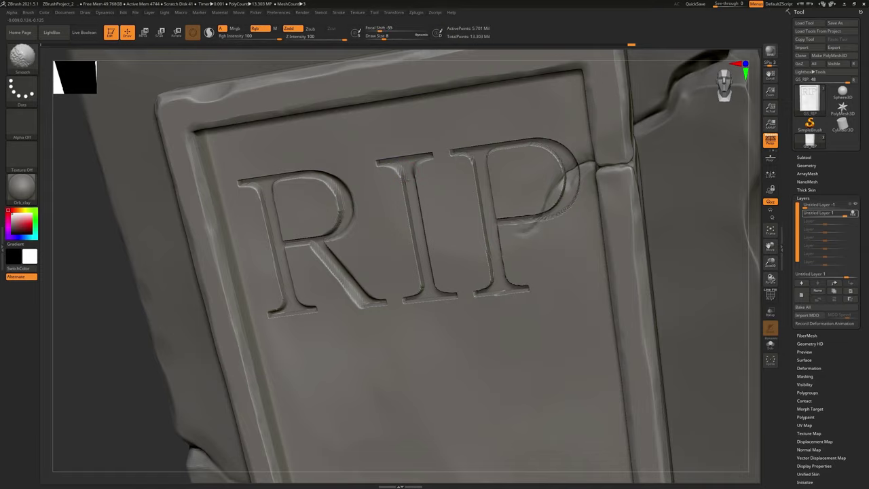
mouse_move(409, 194)
left_mouse_down("shift")
mouse_move(403, 178)
mouse_move(406, 188)
left_mouse_up("shift")
- Smooth the rough edges at the base of the I's stem and along its lower serif
mouse_move(450, 233)
right_mouse_down("alt")
mouse_move(457, 173)
mouse_move(423, 237)
right_mouse_up("alt")
key("shift")
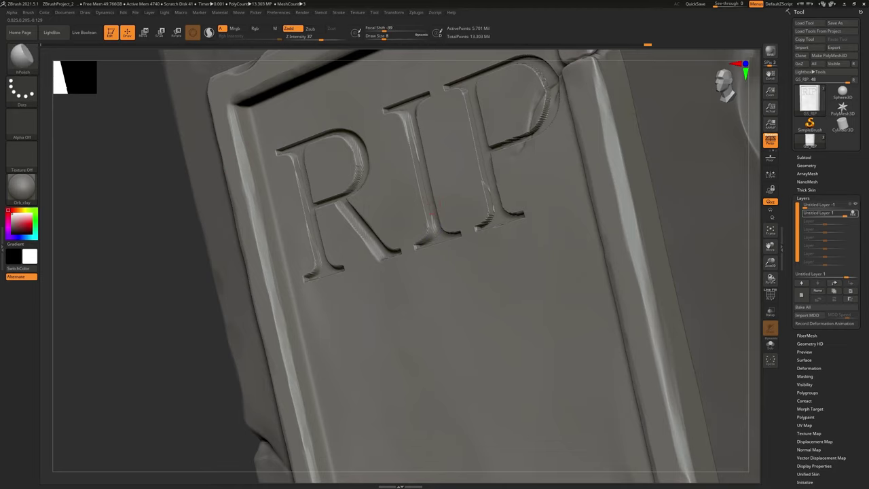
right_click_drag(421, 189, 433, 237)
left_click_drag(442, 241, 441, 232, "shift")
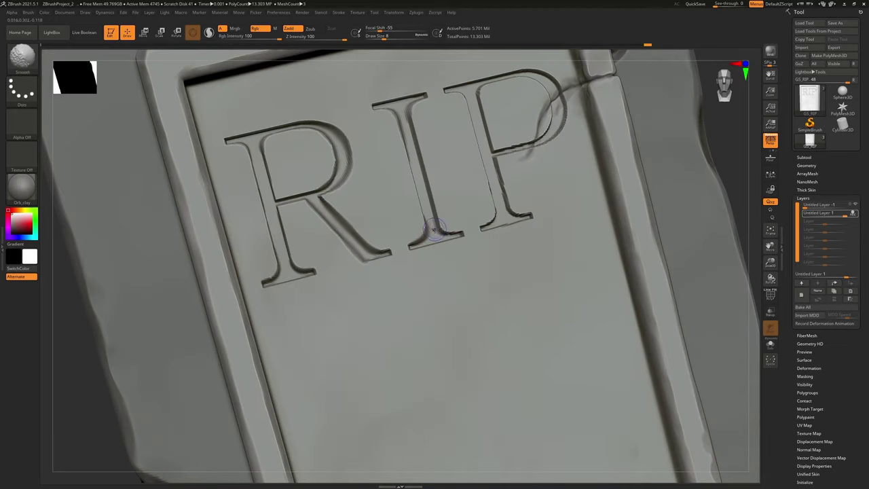
- Smooth the P's lower serif and the jagged lower curve of its bowl near the crack
right_click_drag(481, 222, 486, 219, "shift")
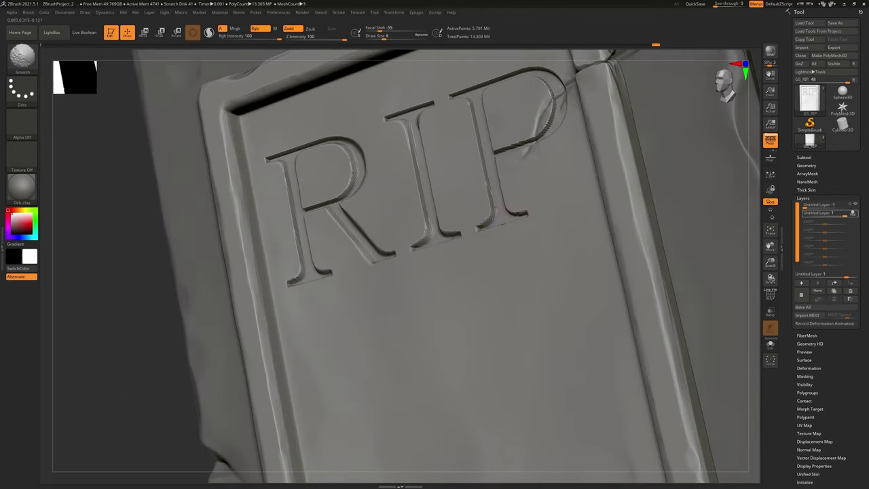
right_click_drag(487, 168, 498, 209, "shift")
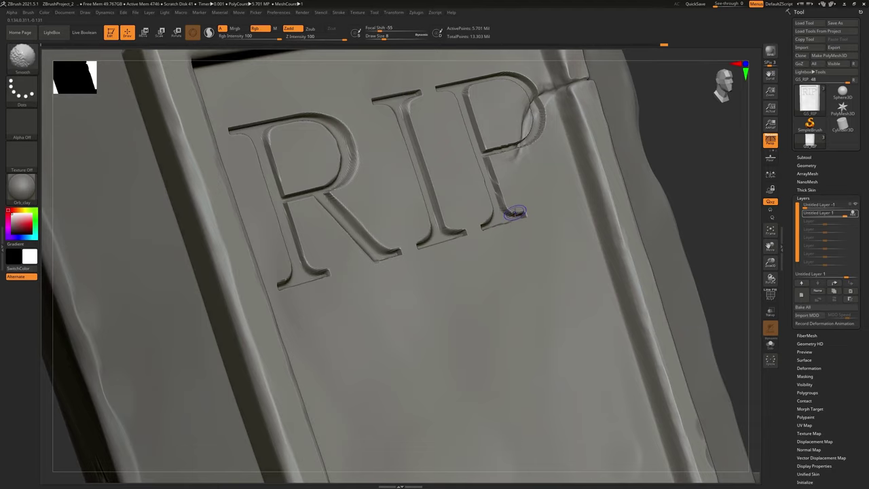
right_click_drag(514, 212, 523, 88)
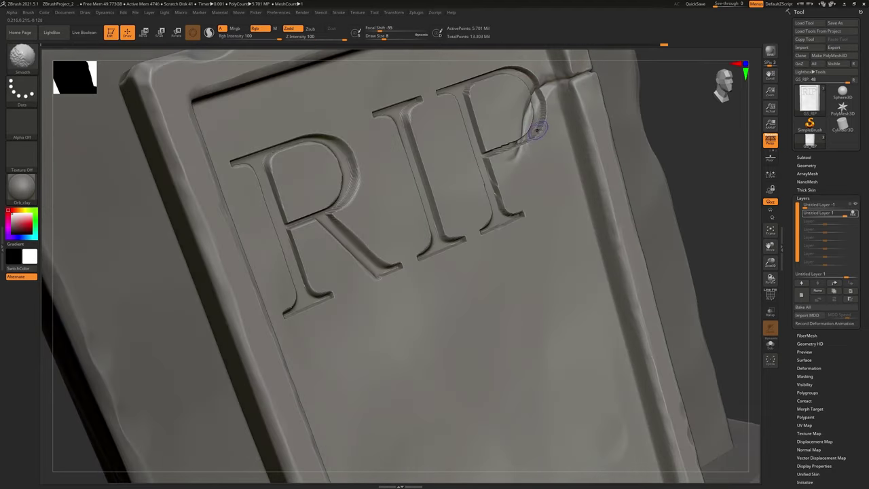
mouse_move(537, 132)
left_mouse_down("shift")
mouse_move(543, 110)
mouse_move(547, 117)
mouse_move(510, 159)
left_mouse_up("shift")
- Smooth the P's upper serif, the top of its stem and the outer curve of its bowl
mouse_move(475, 107)
right_mouse_down("alt")
mouse_move(474, 149)
mouse_move(466, 142)
right_mouse_up("alt")
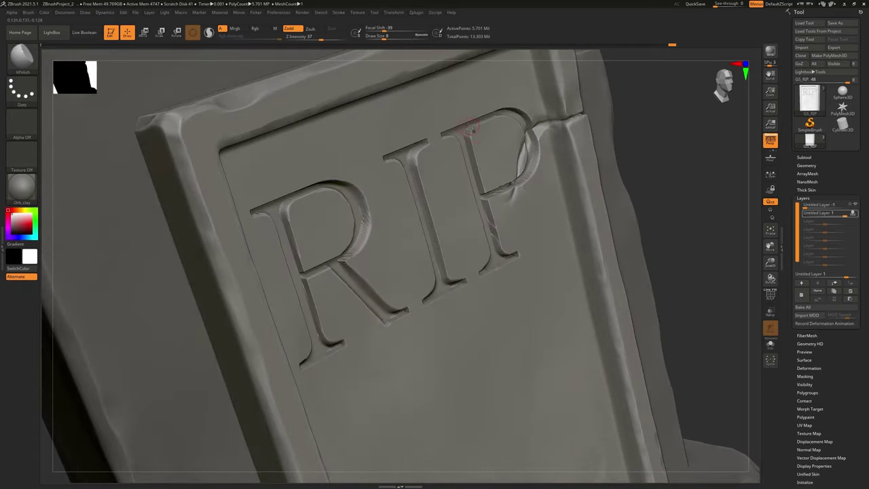
key("shift")
left_click_drag(468, 136, 486, 156, "shift")
mouse_move(486, 156)
right_mouse_down()
mouse_move(518, 120)
mouse_move(516, 137)
mouse_move(504, 116)
right_mouse_up()
key("shift")
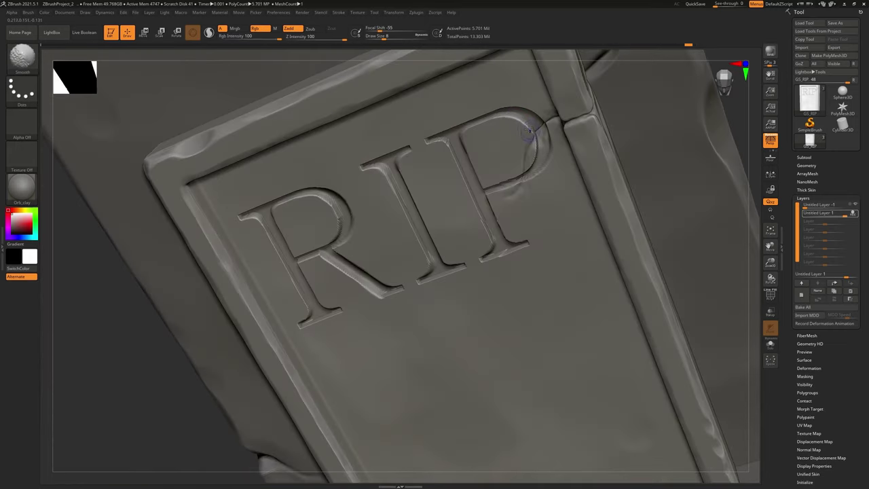
right_click_drag(528, 123, 540, 144)
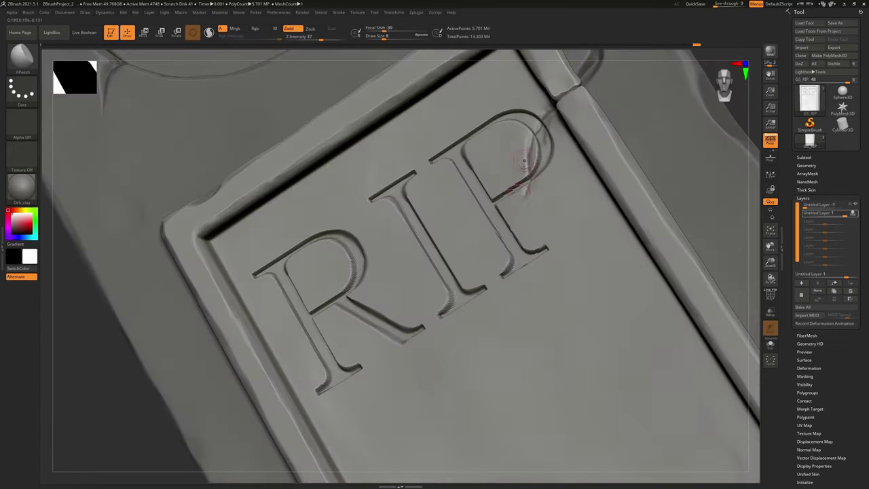
- Change the gravestone's material to MatCap Gray
right_click_drag(446, 188, 442, 208, "shift")
right_click_drag(563, 274, 553, 212, "ctrl")
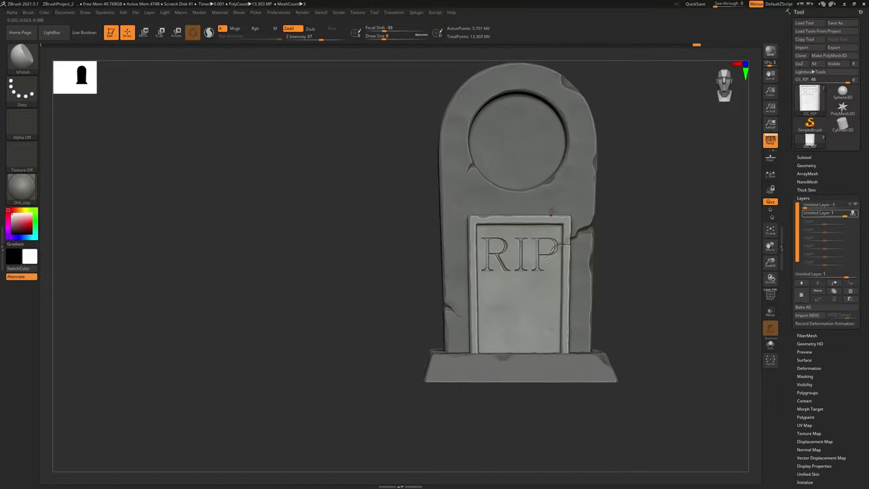
right_click_drag(553, 255, 512, 260, "alt")
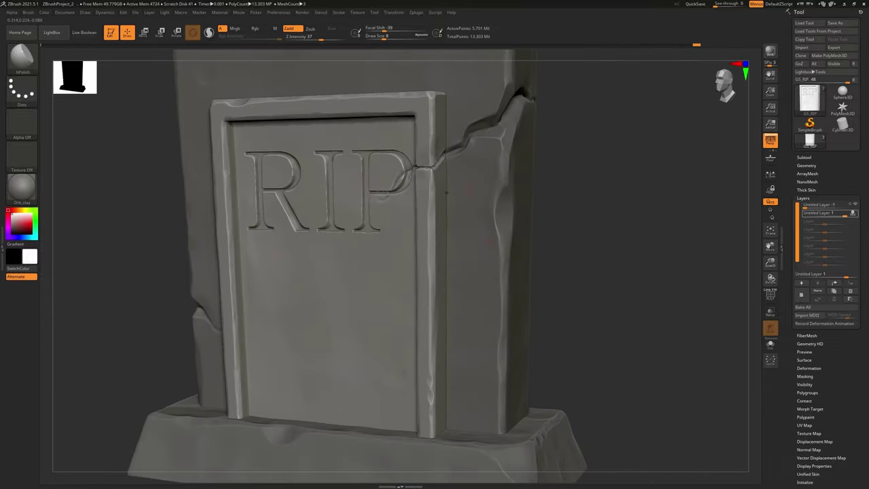
left_click(22, 189)
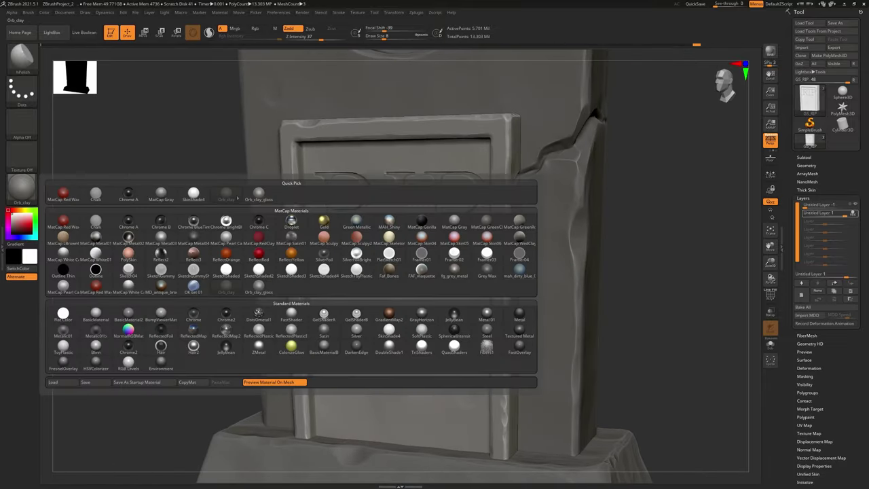
left_click(161, 194)
right_click_drag(467, 272, 475, 303, "ctrl")
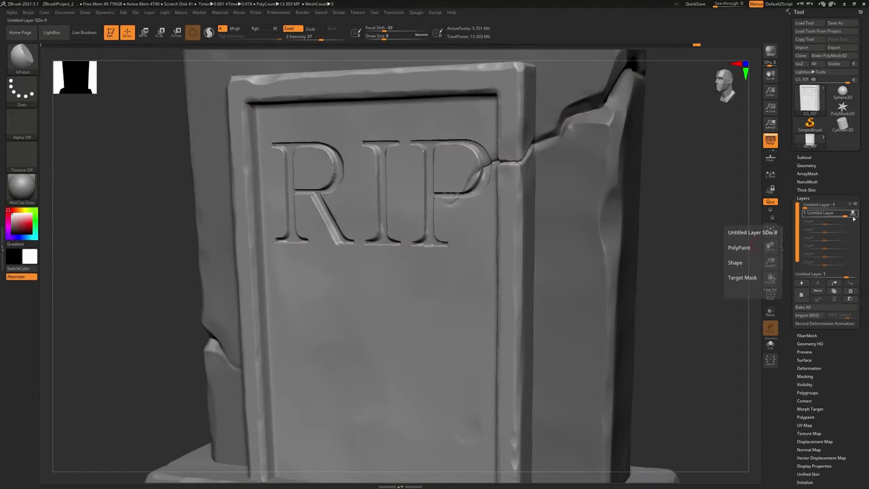
- Toggle the smoothing layer's recording and visibility to compare the RIP lettering with and without the cleanup
left_click(853, 212)
left_click(857, 214)
left_click(852, 213)
right_click_drag(311, 167, 369, 161, "ctrl")
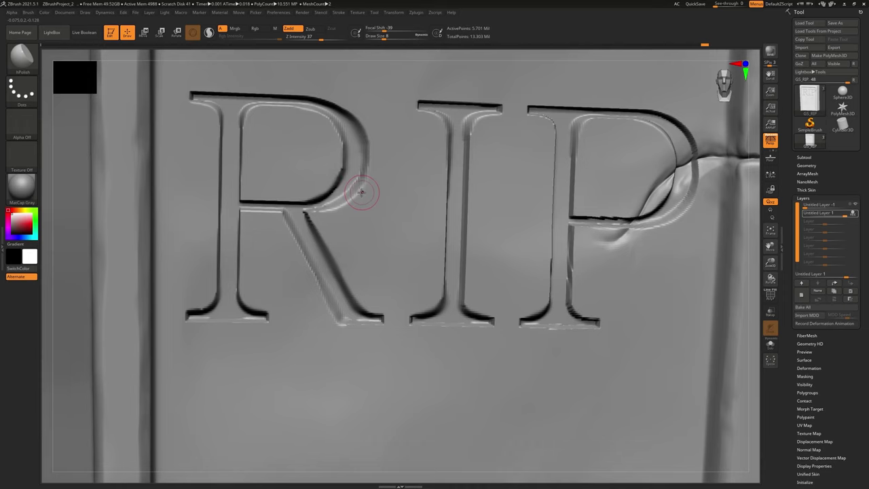
- Reduce the brush size to 5 and switch to the TrimDynamic brush
key("bracketleft")
key("bracketleft")
key("bracketleft")
left_click(21, 60)
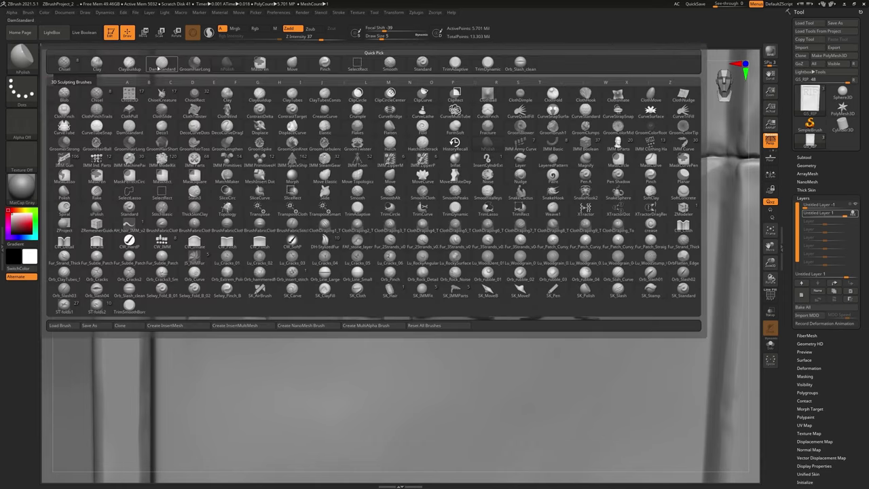
key("t")
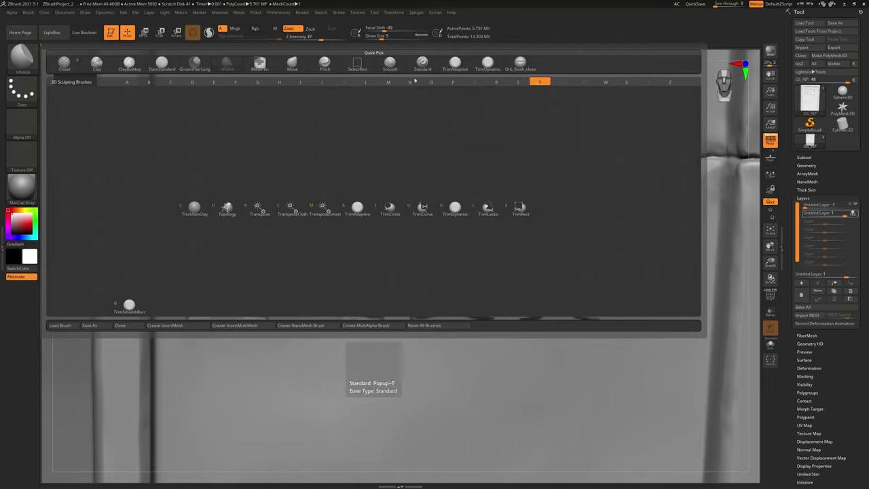
left_click(482, 64)
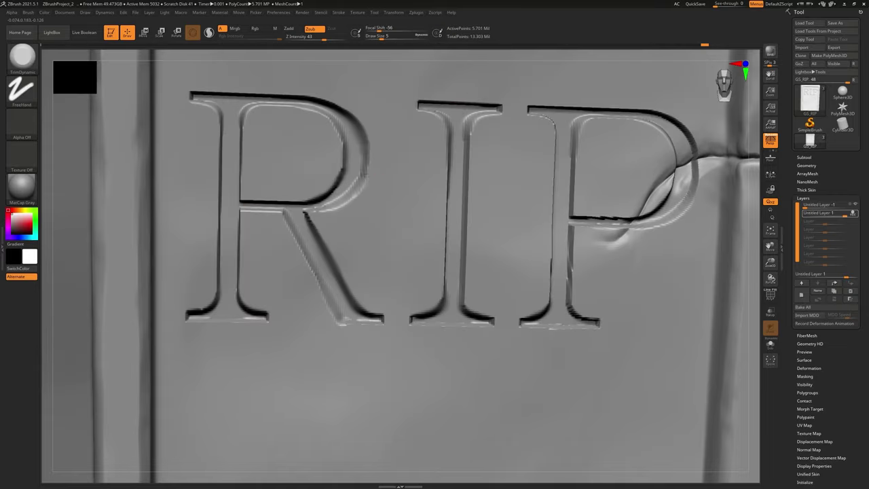
right_click_drag(460, 224, 467, 224)
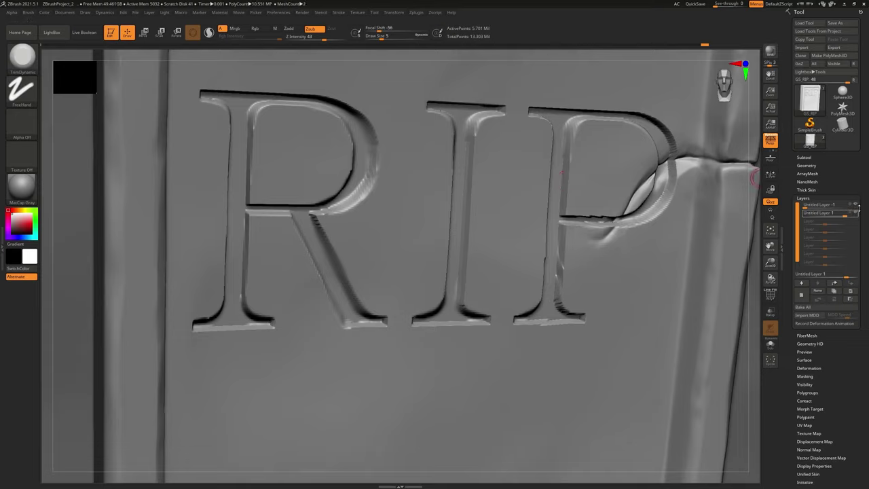
- Add a new layer and try trimming the outer edge of the R's bowl at brush size 7, undoing the last stroke
left_click(802, 294)
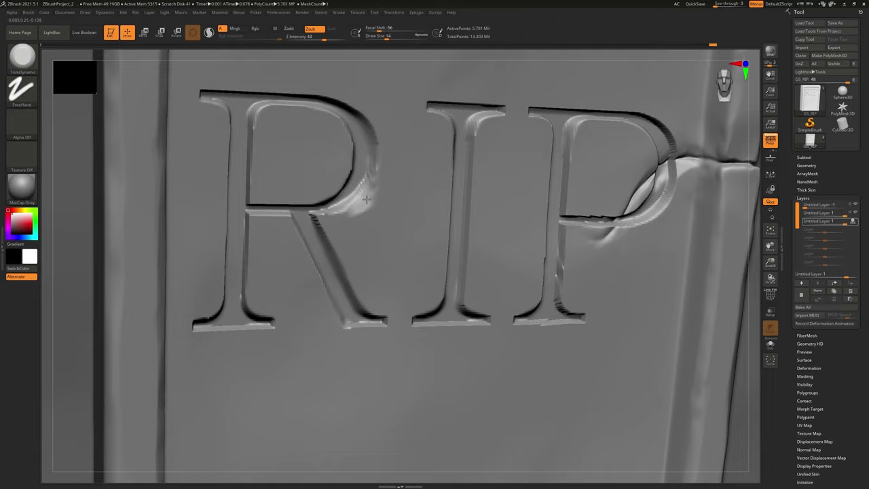
left_click_drag(369, 204, 366, 196, "shift")
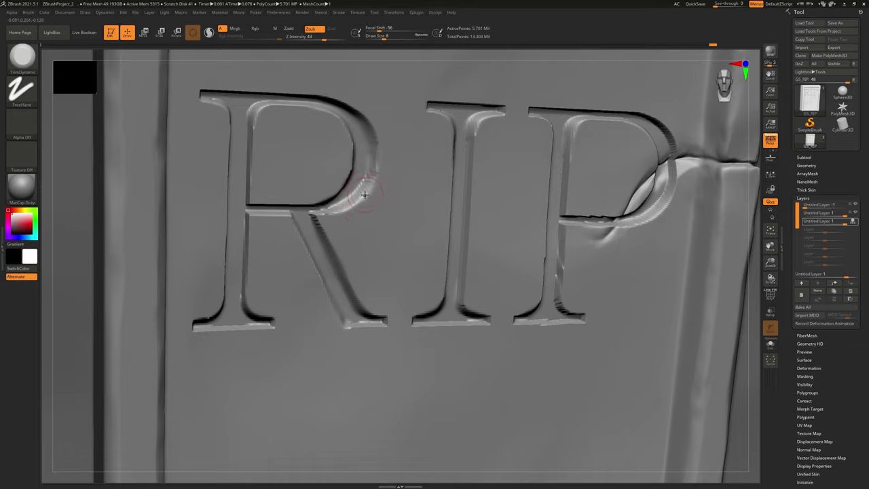
key("[")
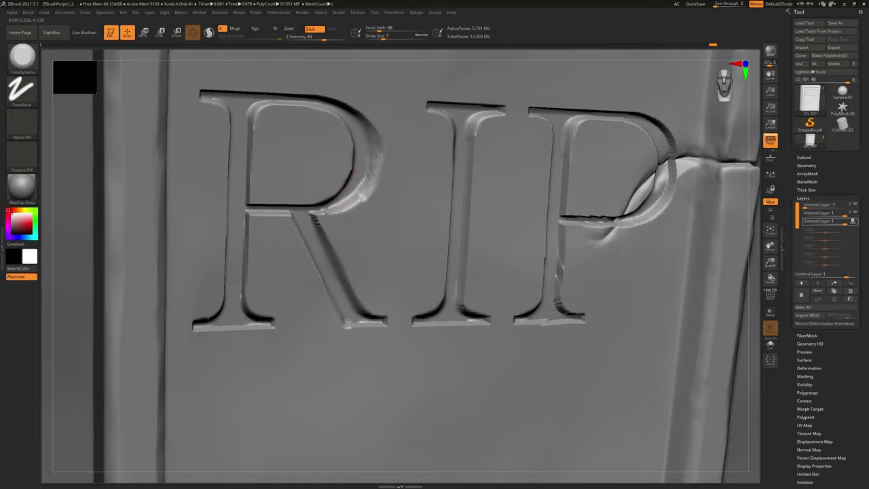
left_click_drag(371, 127, 354, 112)
key("ctrl+z")
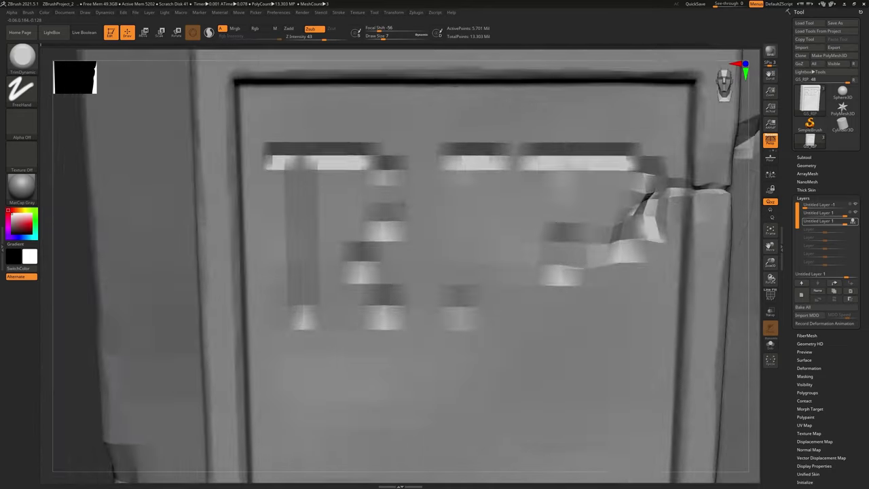
- Try trimming the upper edge of the I's top serif, then undo the trimming and the newly added layer
mouse_move(391, 204)
right_mouse_down()
mouse_move(403, 196)
mouse_move(455, 217)
mouse_move(469, 293)
mouse_move(441, 233)
mouse_move(456, 61)
right_mouse_up()
right_click_drag(483, 165, 489, 137)
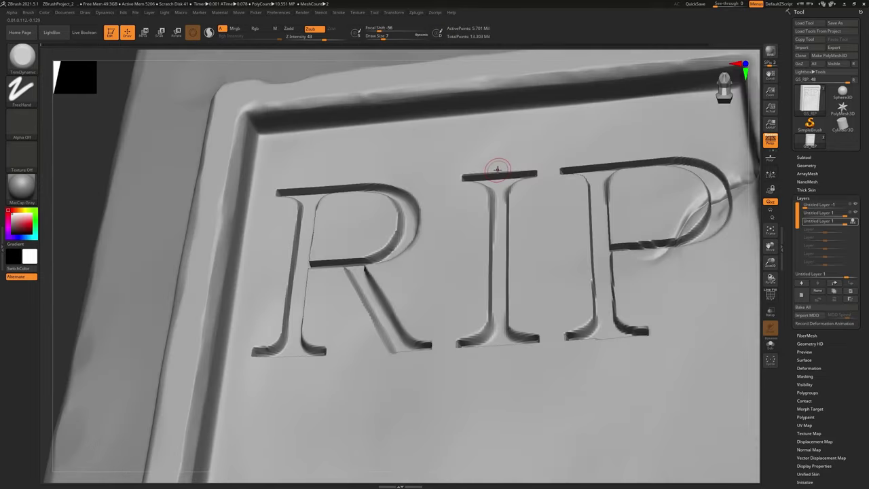
left_click_drag(500, 170, 505, 173)
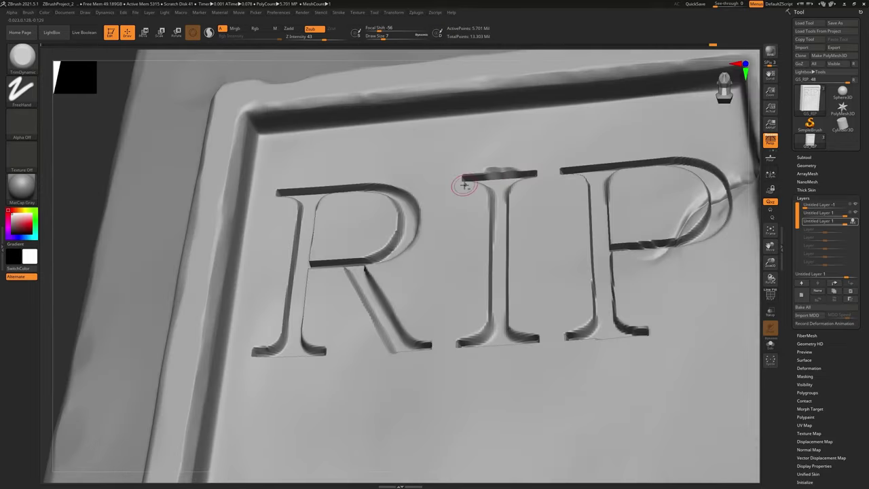
mouse_move(464, 185)
right_mouse_down("ctrl")
mouse_move(452, 202)
mouse_move(494, 273)
right_mouse_up("ctrl")
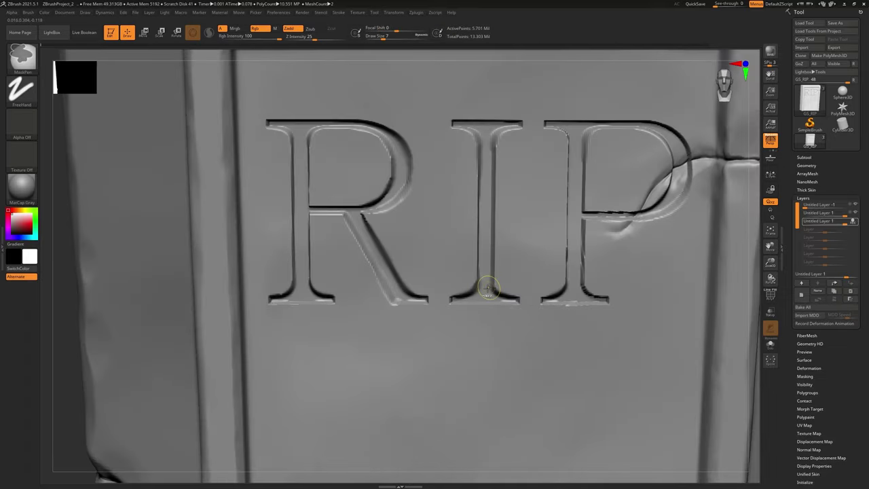
key("ctrl+z")
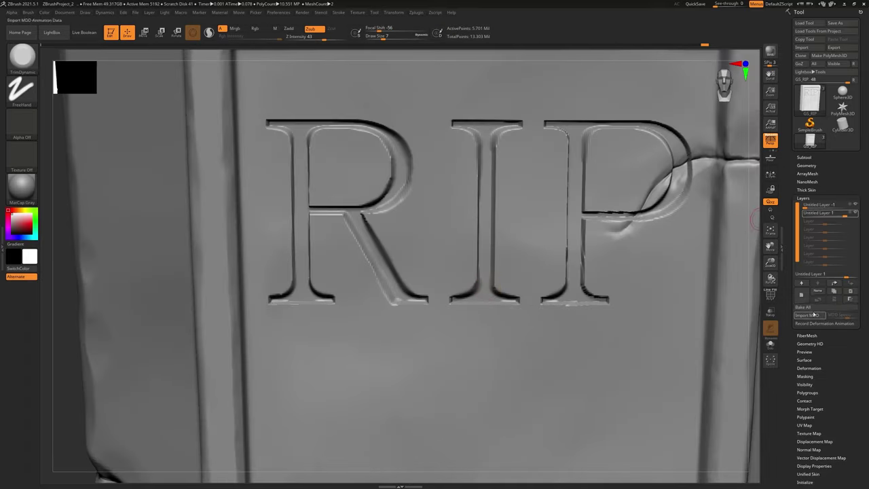
- Bake all sculpt layers into the gravestone mesh
left_click(808, 309)
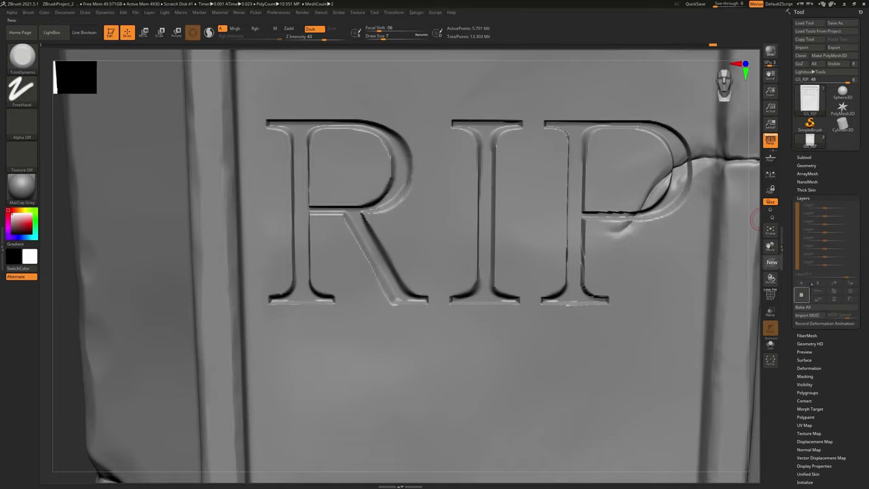
right_click_drag(523, 315, 670, 342, "ctrl")
right_click_drag(468, 348, 433, 323, "ctrl")
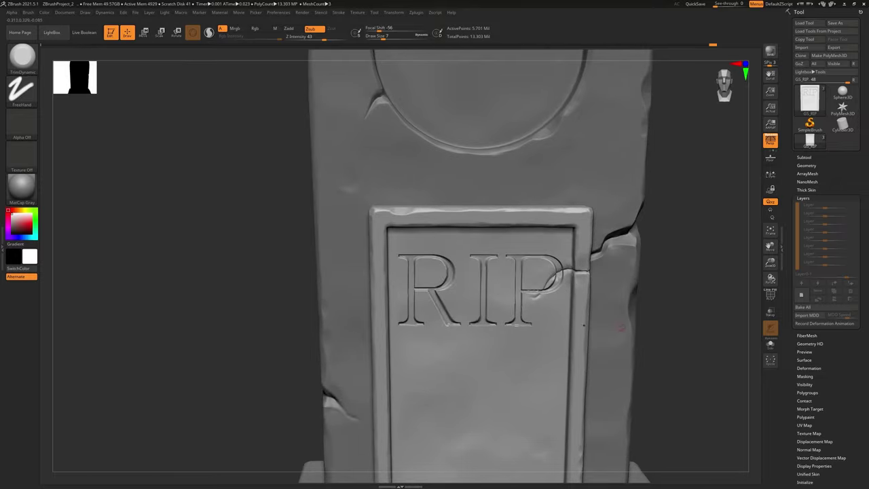
left_click_drag(713, 333, 675, 265, "alt")
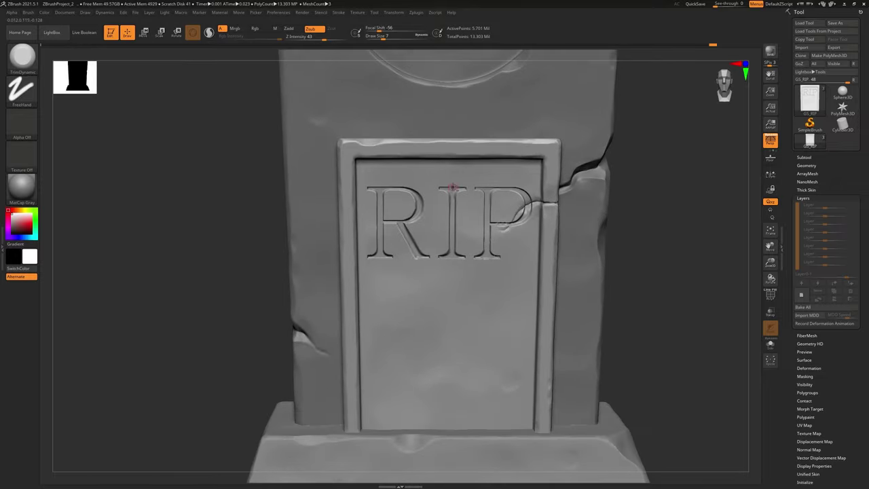
scroll(452, 187, "up", 3)
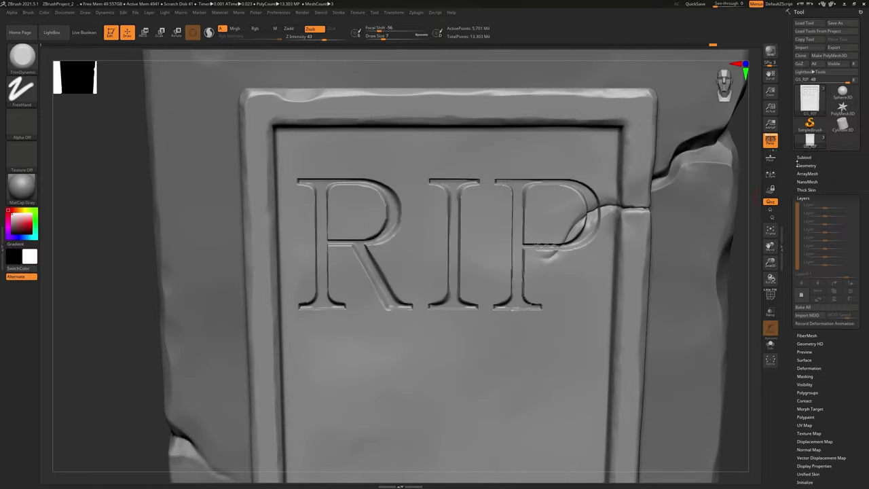
- Subdivide the gravestone mesh once more with Divide in its geometry settings
left_click_drag(797, 164, 806, 177)
left_click(807, 164)
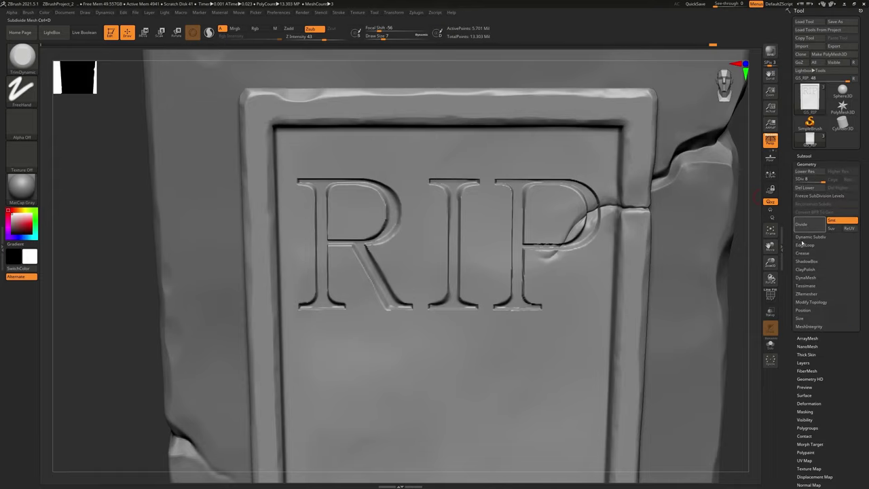
left_click(803, 224)
mouse_move(492, 289)
right_mouse_down("ctrl")
mouse_move(386, 235)
mouse_move(434, 269)
right_mouse_up("ctrl")
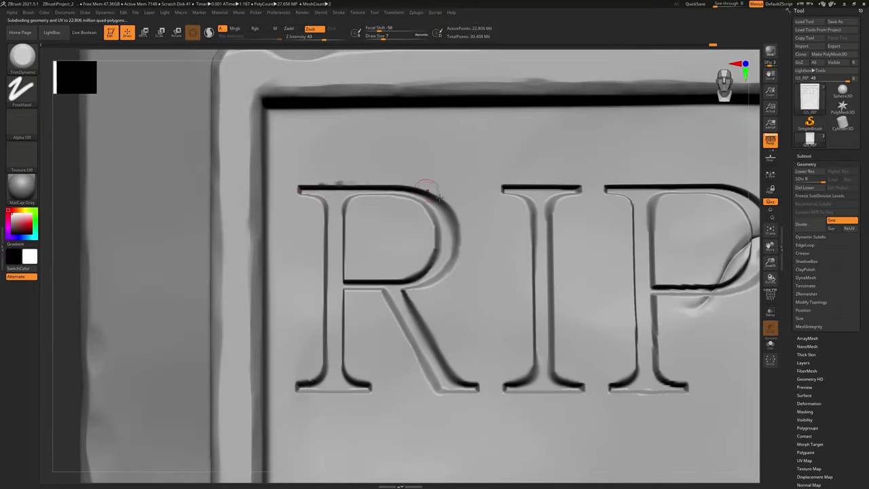
- Trim the outer edge of the R's bowl with TrimDynamic at brush size 6
key("ctrl")
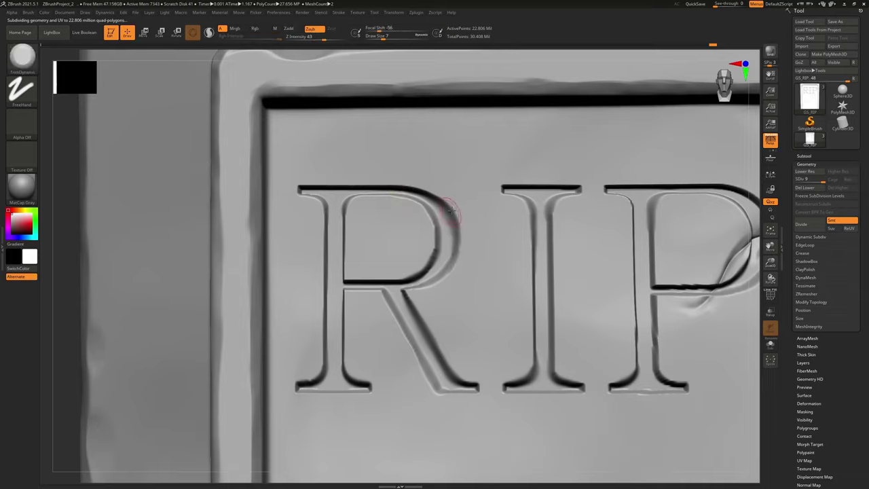
key("alt")
key("bracketleft")
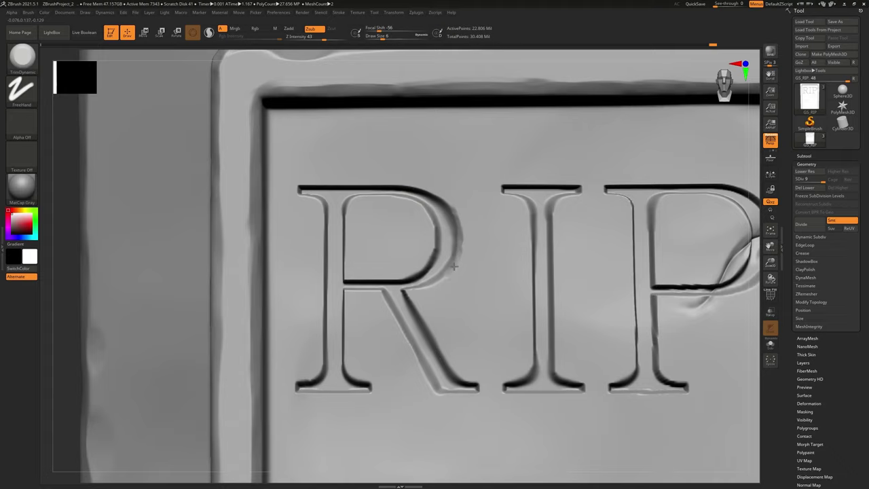
mouse_move(426, 285)
right_mouse_down()
mouse_move(450, 276)
mouse_move(435, 286)
right_mouse_up()
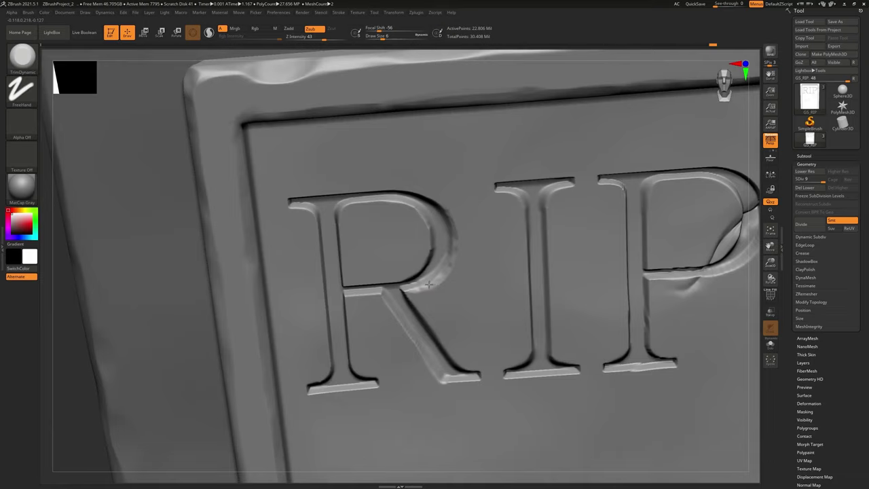
right_click_drag(428, 285, 316, 160)
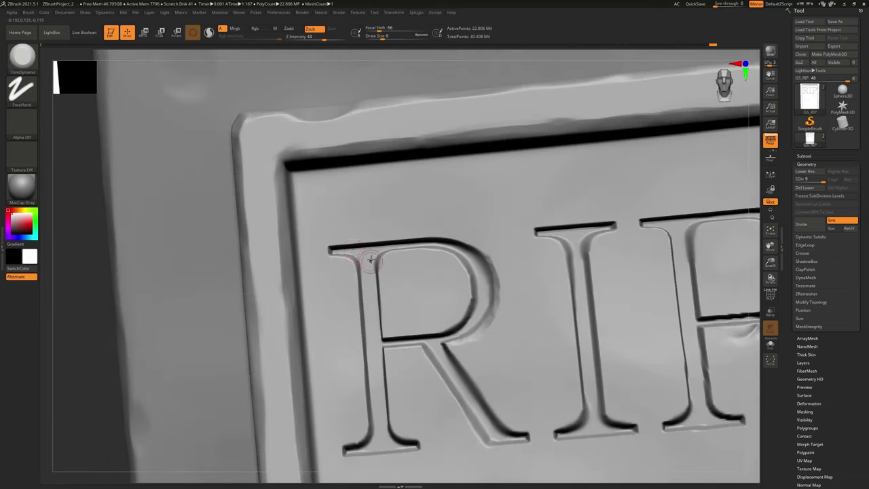
right_click_drag(346, 237, 364, 242)
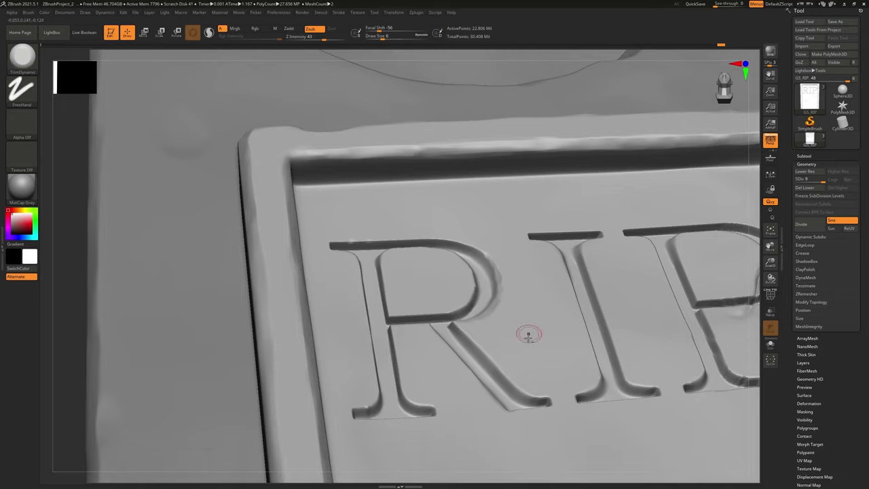
right_click_drag(527, 336, 467, 311, "ctrl")
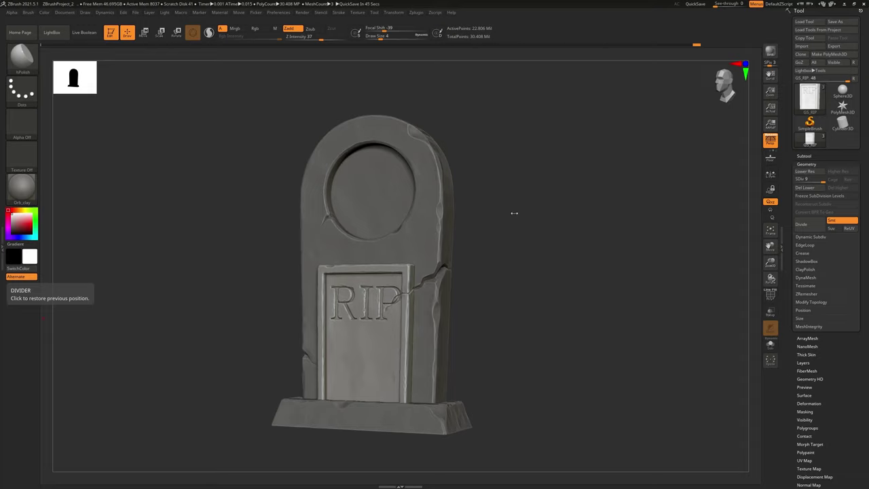
- Append a Sphere3D as a new subtool of the gravestone and make it the active subtool
left_click_drag(514, 213, 565, 281)
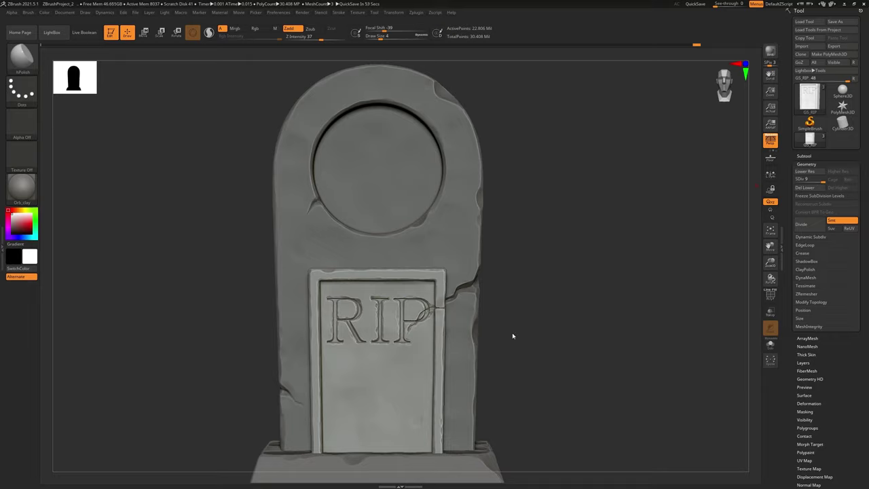
left_click(801, 156)
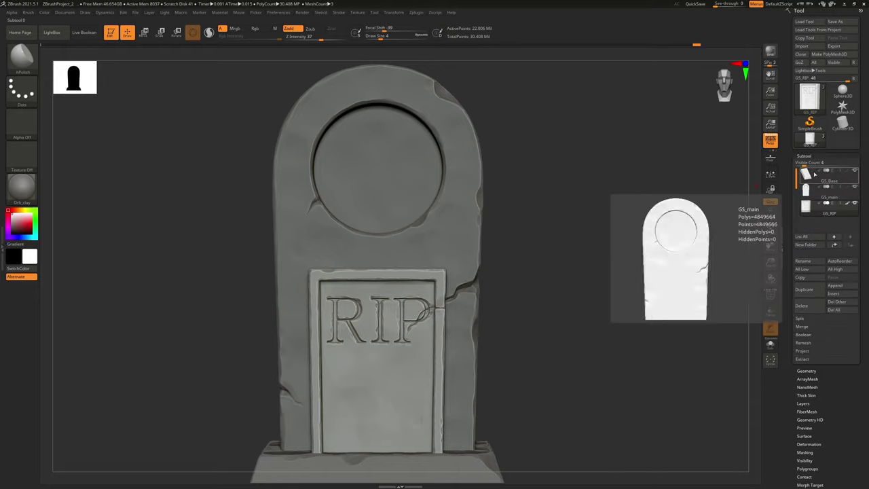
mouse_move(828, 205)
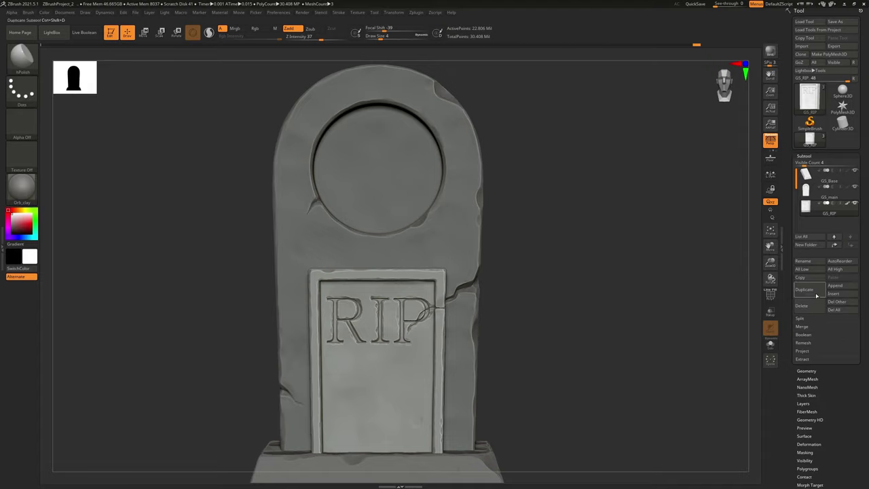
left_click(836, 285)
left_click(835, 286)
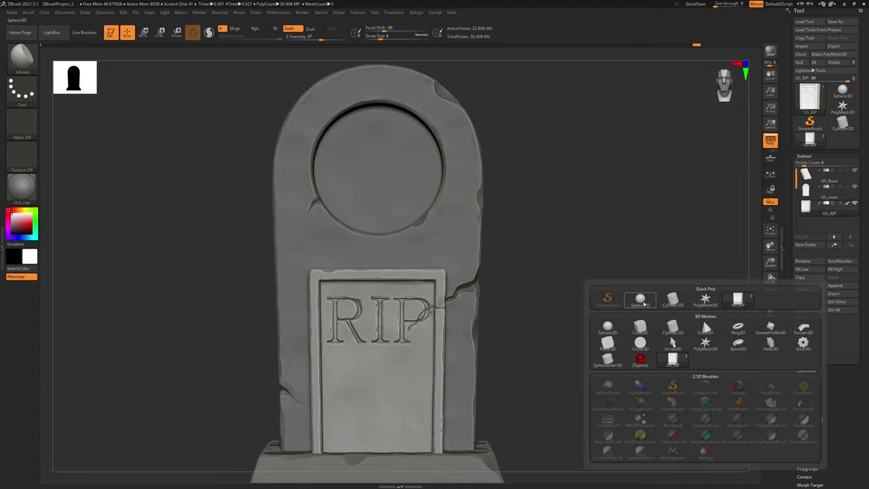
left_click(641, 300)
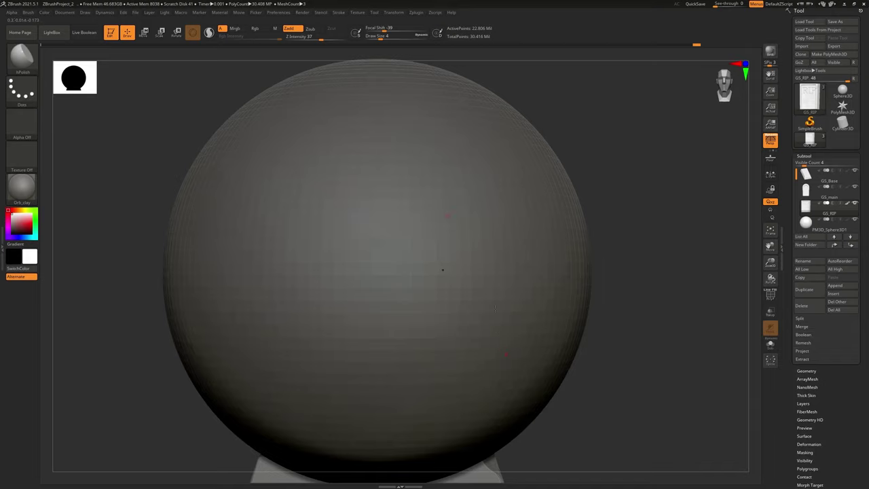
left_click(432, 284, "alt")
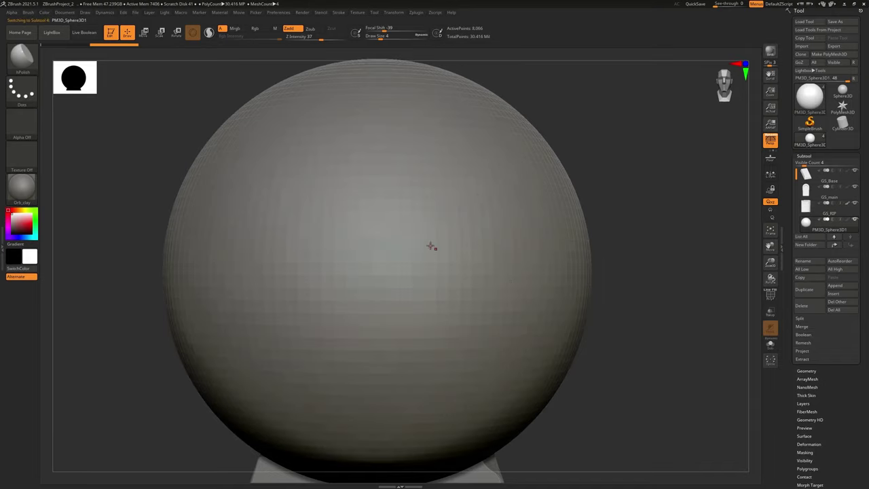
- Scale the sphere down uniformly and raise it into the circular recess at the top of the gravestone
key("w")
key("r")
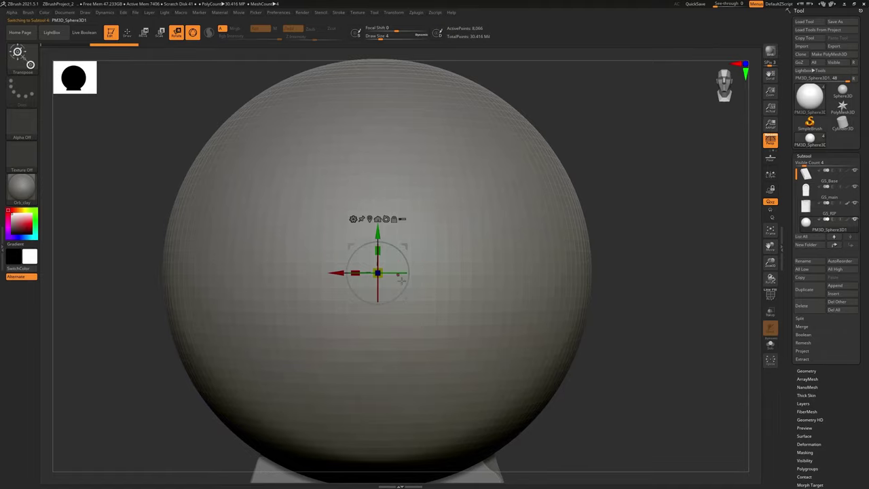
left_click_drag(393, 266, 212, 226)
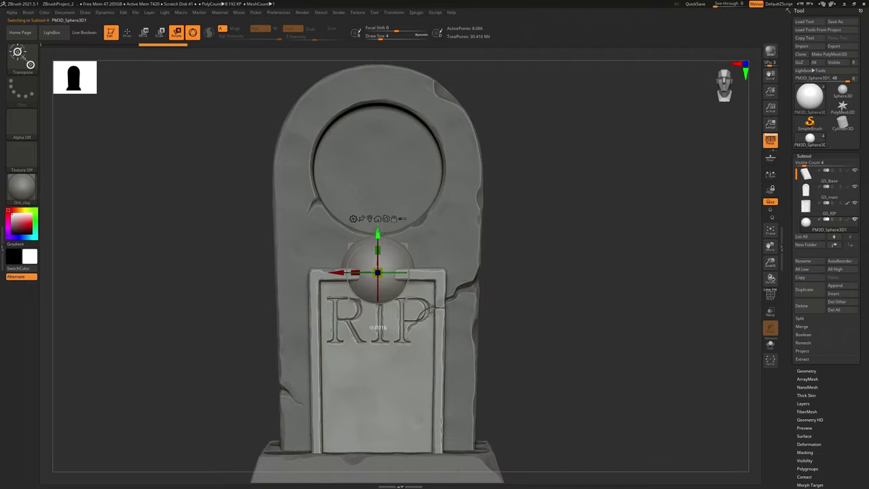
left_click_drag(378, 236, 377, 129)
- Undo a uniform scaling of the sphere and scale it along its depth axis only
left_click_drag(656, 275, 477, 204)
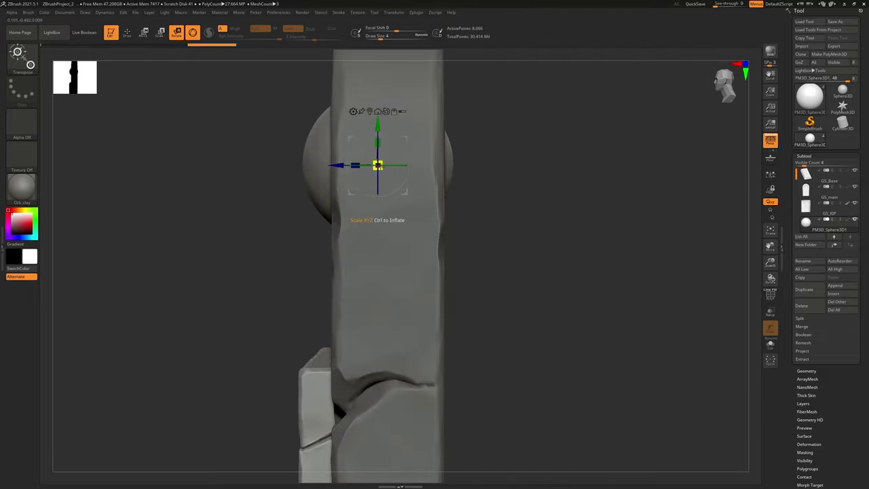
left_click_drag(377, 165, 309, 165)
left_click_drag(489, 246, 530, 241)
key("ctrl+z")
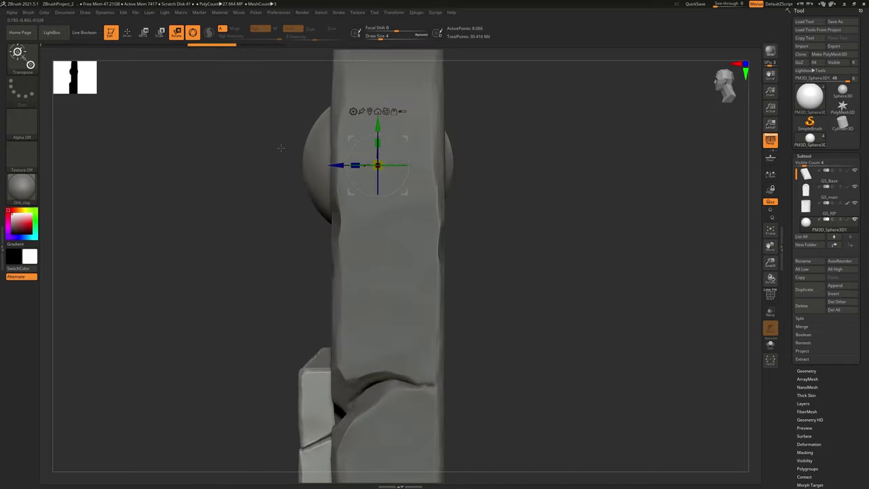
left_click_drag(354, 165, 386, 174)
left_click_drag(530, 214, 579, 222)
left_click_drag(638, 236, 667, 321, "alt")
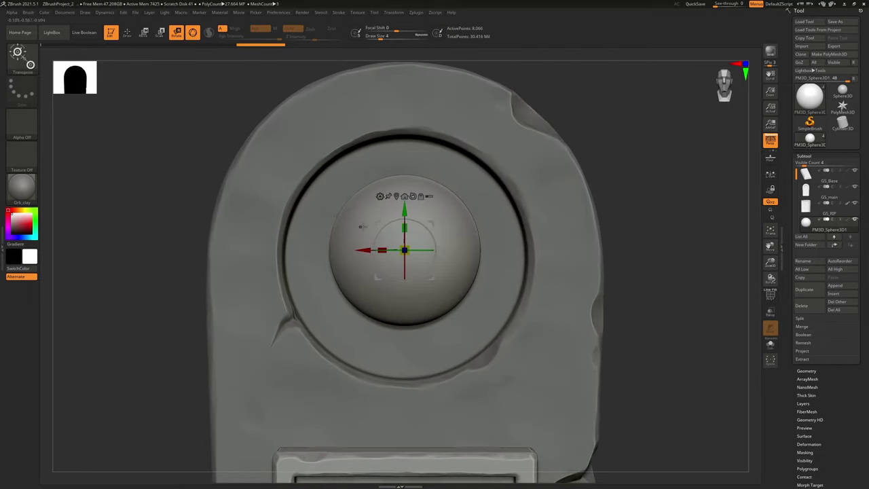
- Enlarge the sphere slightly within the circular recess and readjust its depth from the side
left_click_drag(409, 246, 423, 243)
key("ctrl+z")
left_click_drag(405, 251, 425, 252)
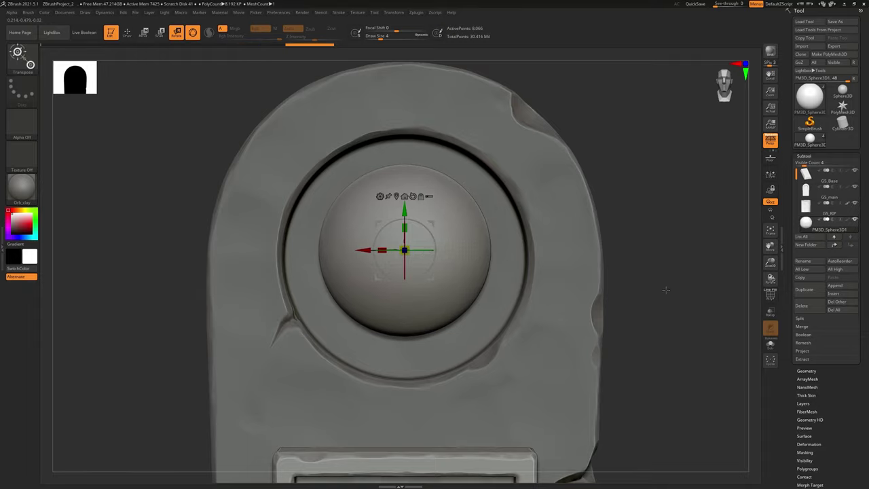
left_click_drag(666, 290, 591, 289)
left_click_drag(382, 250, 389, 250)
left_click_drag(629, 287, 668, 285, "shift")
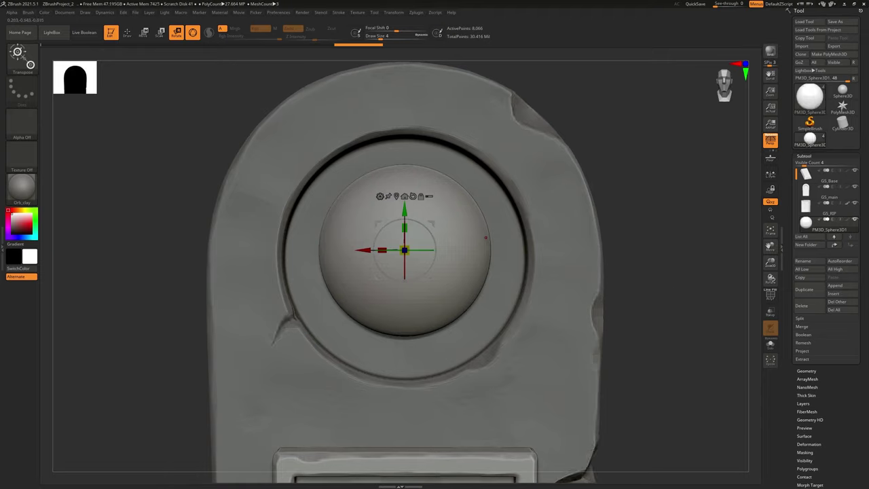
- Return to Draw mode, enlarge the brush to size 74 and collapse the Subtool list
key("w")
key("q")
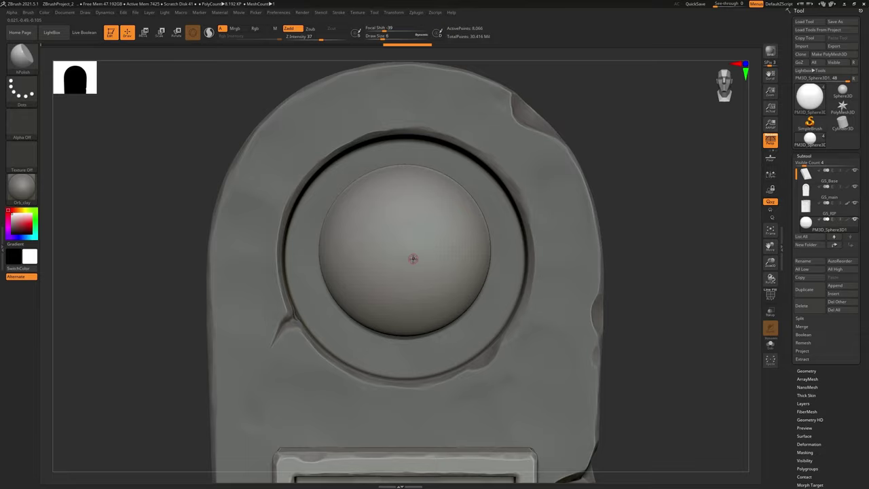
key("bracketright")
key("bracketright")
right_click_drag(441, 292, 468, 265, "ctrl")
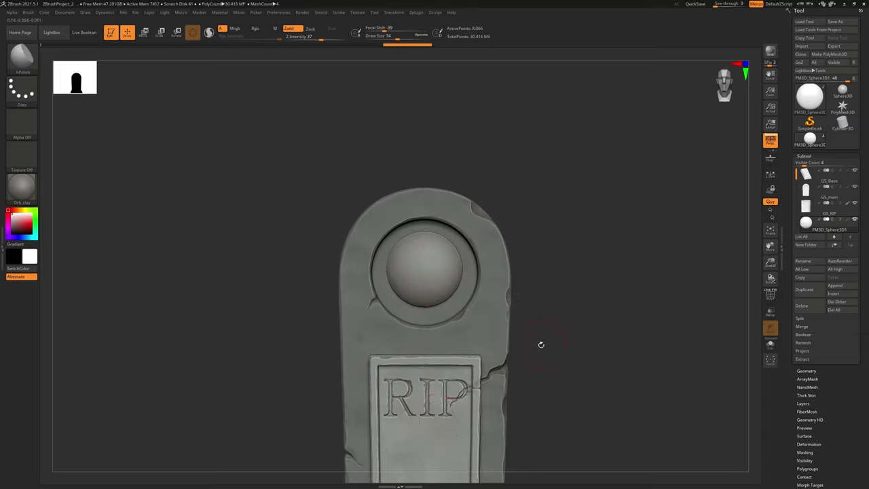
right_click_drag(543, 362, 530, 325, "alt")
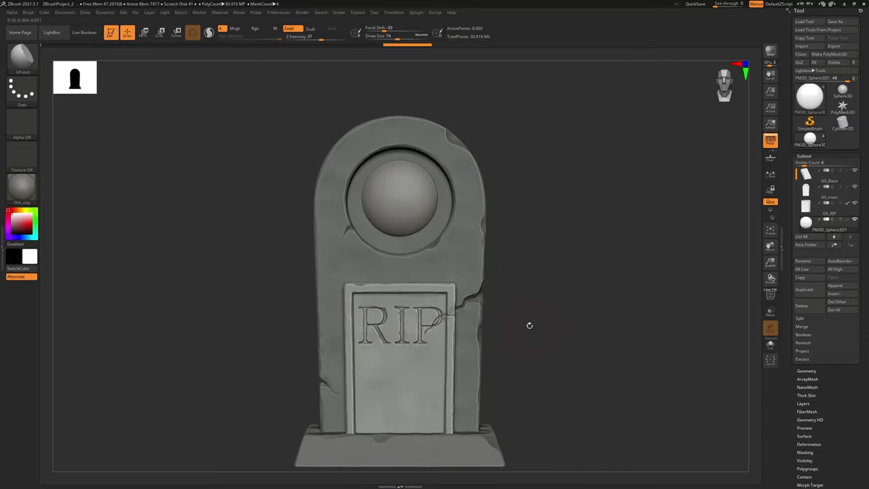
scroll(460, 246, "up", 5)
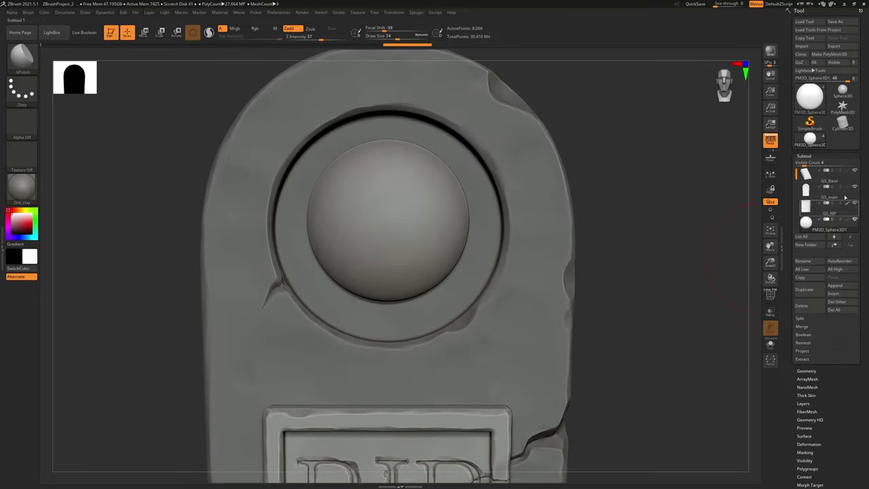
left_click(805, 156)
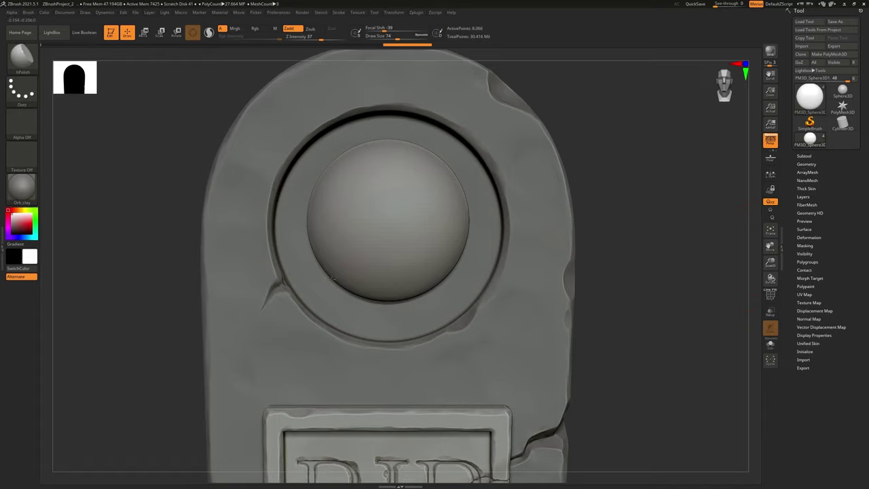
- Undo a polish stroke and shape the sphere into a skull outline with the Move brush at size 46, pushing in its sides and flattening its underside
left_click_drag(333, 279, 350, 264)
key("ctrl+z")
key("b")
key("m")
key("v")
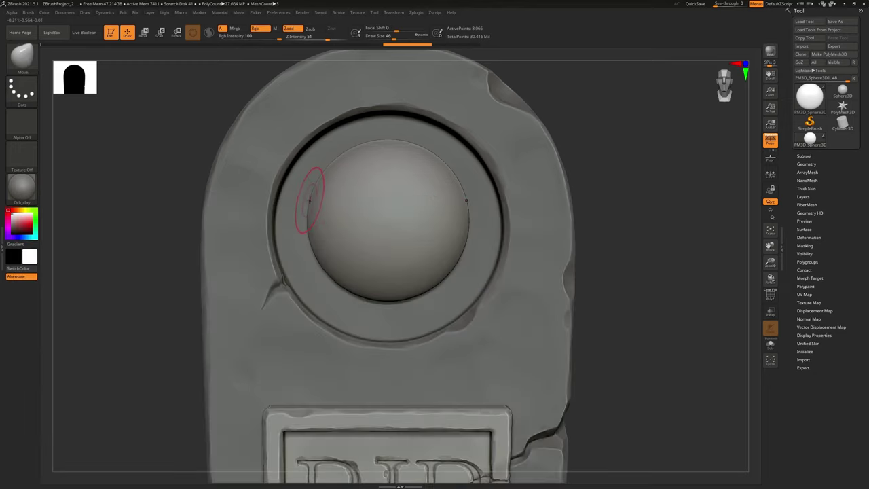
left_click_drag(309, 201, 323, 207)
key("ctrl+z")
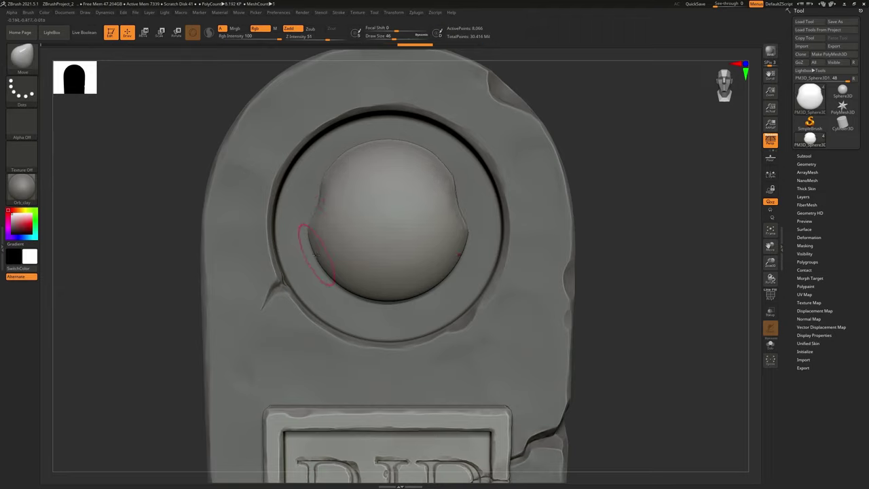
mouse_move(315, 260)
left_mouse_down()
mouse_move(329, 259)
mouse_move(343, 278)
left_mouse_up()
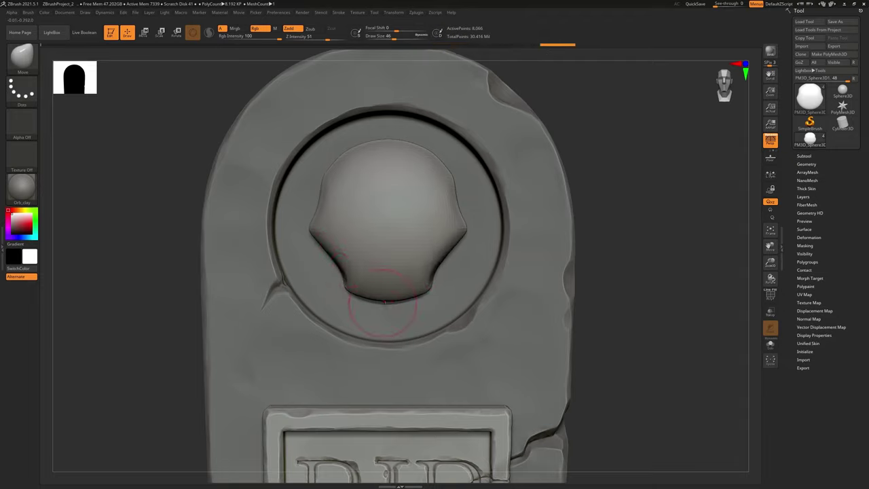
left_click_drag(368, 309, 370, 287)
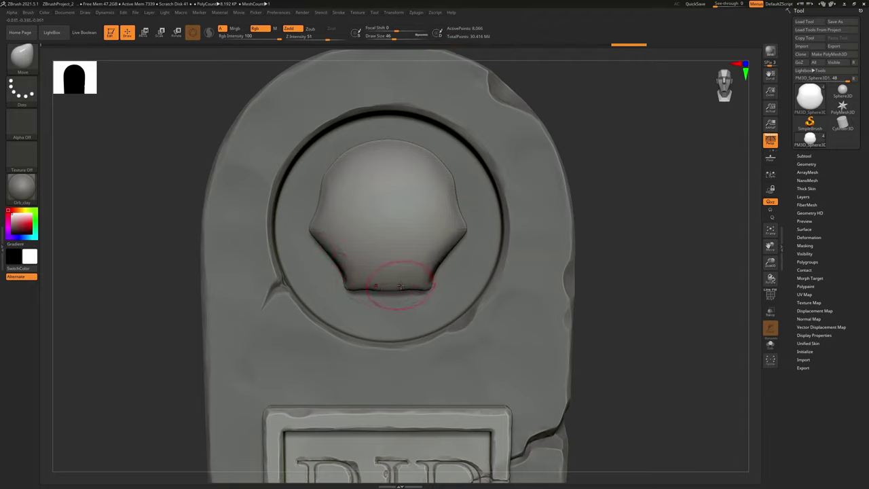
left_click_drag(310, 200, 315, 235)
- Try pushing in two symmetrical eye sockets with the Move brush at size 46, then undo them
mouse_move(383, 216)
right_mouse_down()
mouse_move(369, 234)
mouse_move(358, 190)
right_mouse_up()
right_click_drag(351, 220, 391, 215)
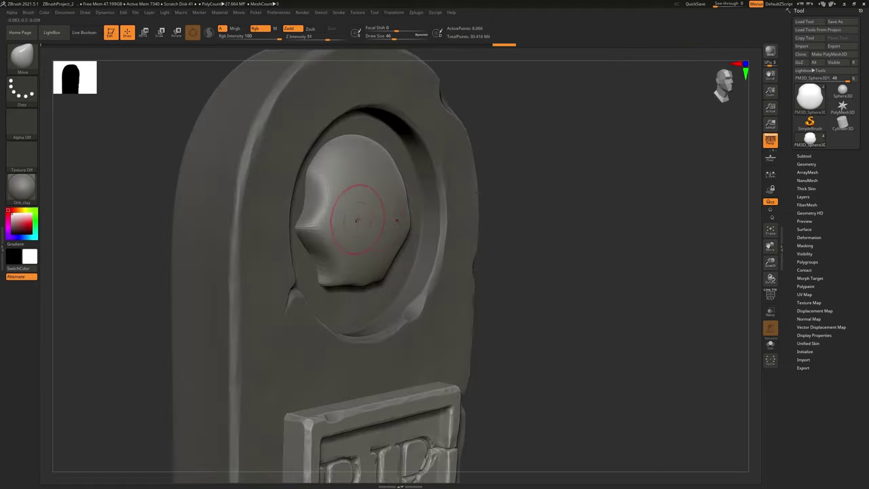
left_click_drag(357, 218, 384, 228)
right_click_drag(385, 228, 347, 227, "shift")
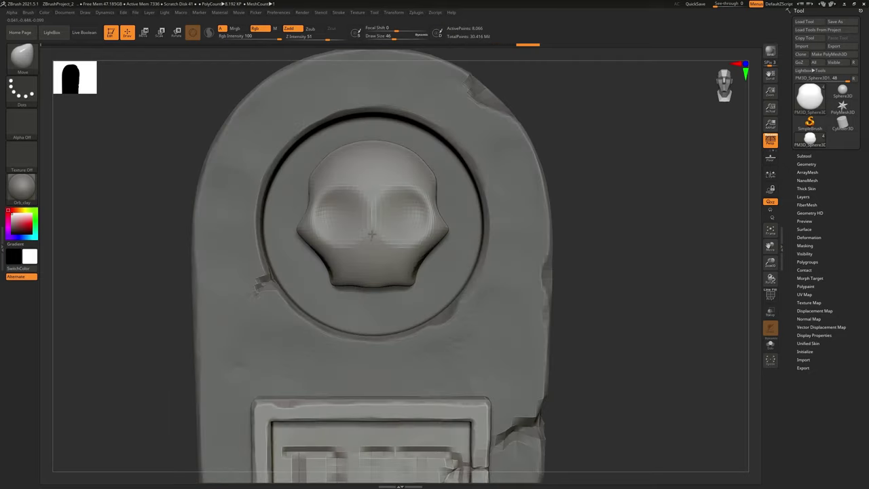
right_click_drag(428, 257, 423, 256)
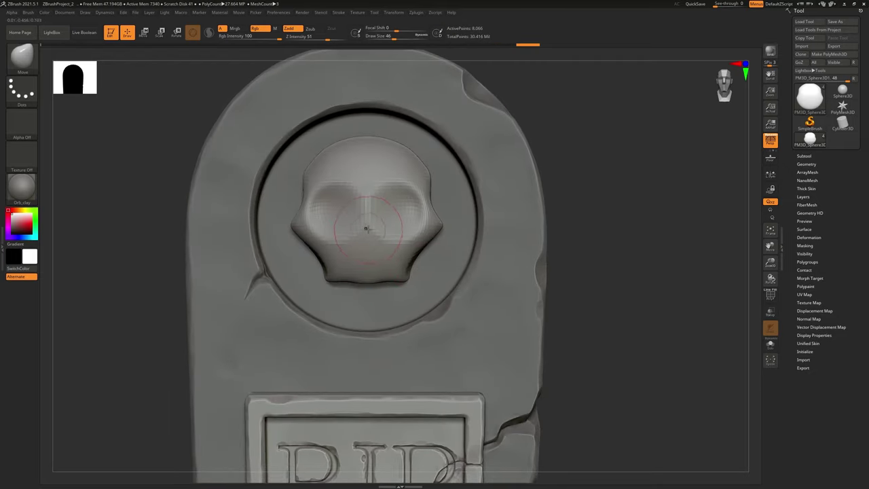
key("ctrl+z")
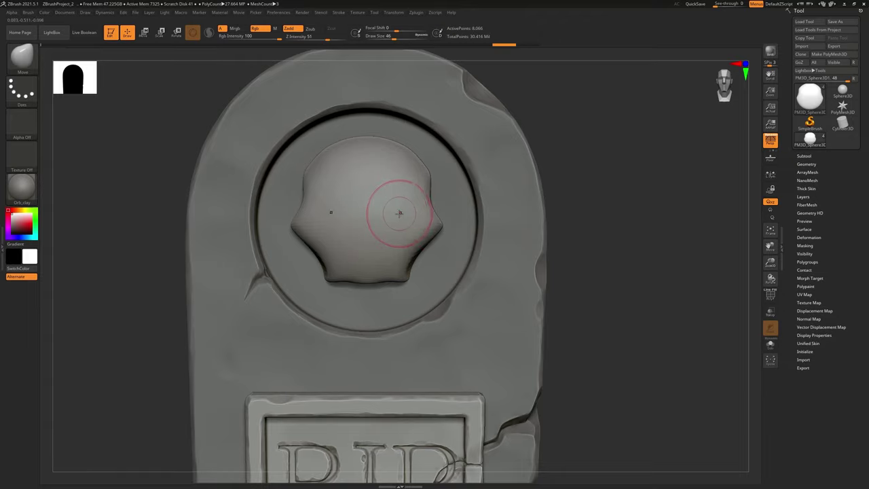
- Try a stroke in the skull's eye area from an angled view at brush size 34, then undo it
right_click_drag(403, 216, 437, 213)
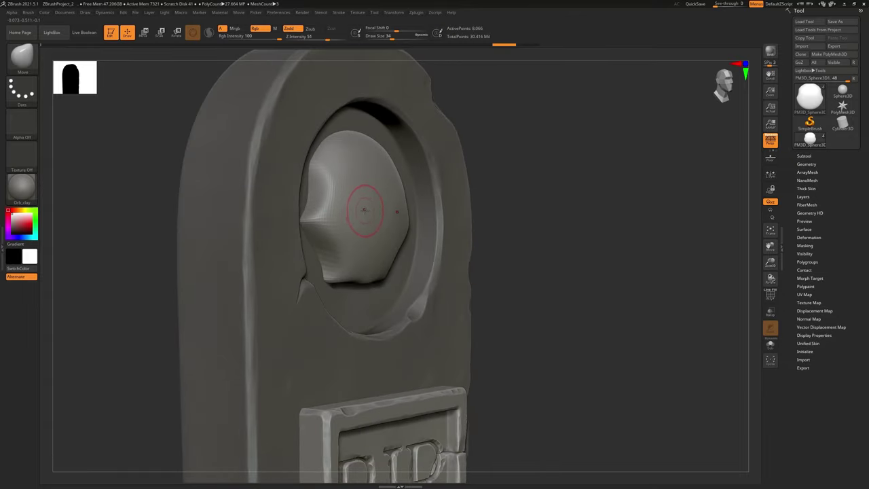
left_click_drag(338, 211, 349, 209, "shift")
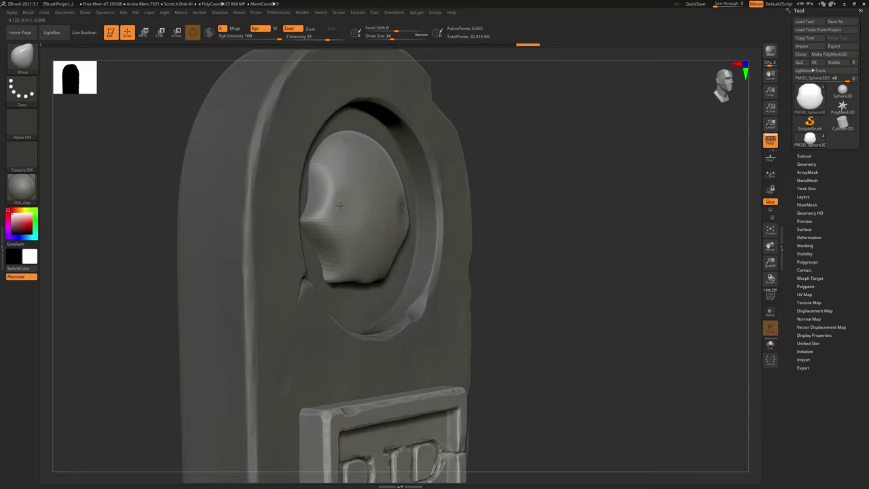
right_click_drag(355, 205, 377, 205)
key("ctrl+z")
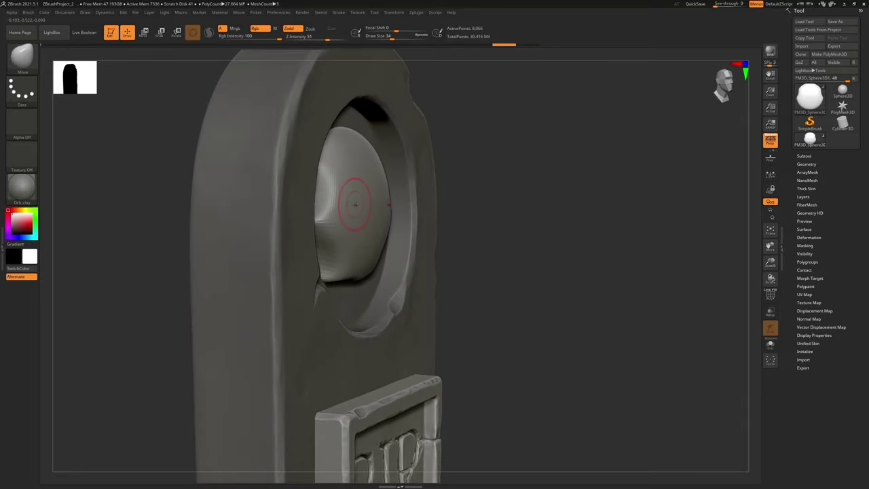
- Try pushing in two symmetrical eye sockets from an angled view with the Move brush at size 34, then undo them
left_click_drag(324, 211, 337, 211)
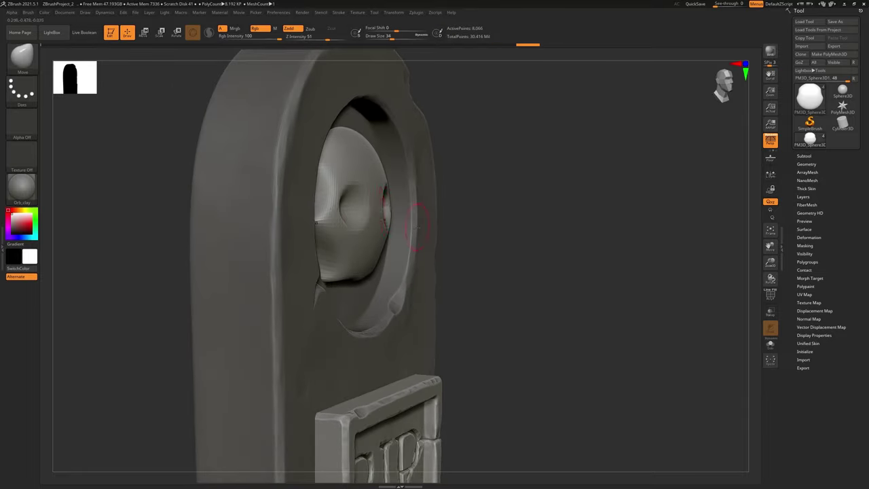
mouse_move(413, 218)
right_mouse_down()
mouse_move(364, 227)
mouse_move(417, 212)
right_mouse_up()
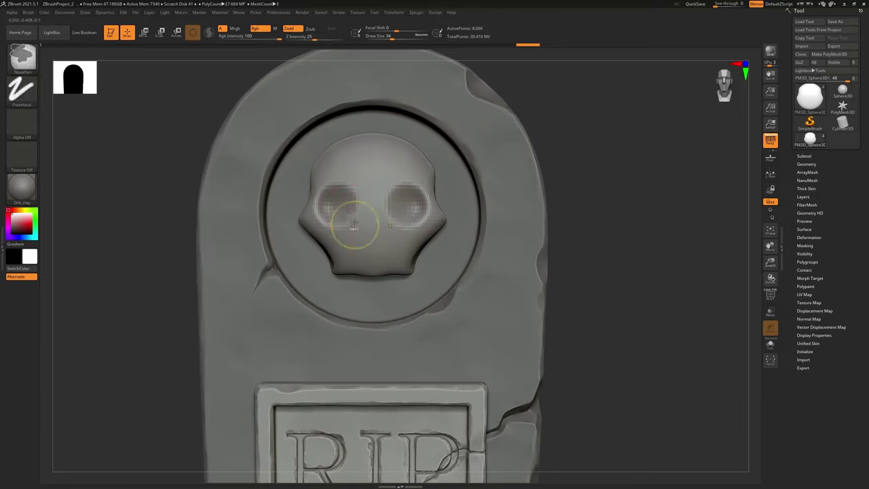
key("ctrl+z")
- Push two symmetrical eye sockets into the skull with the Move brush at size 34
right_click_drag(349, 211, 395, 207)
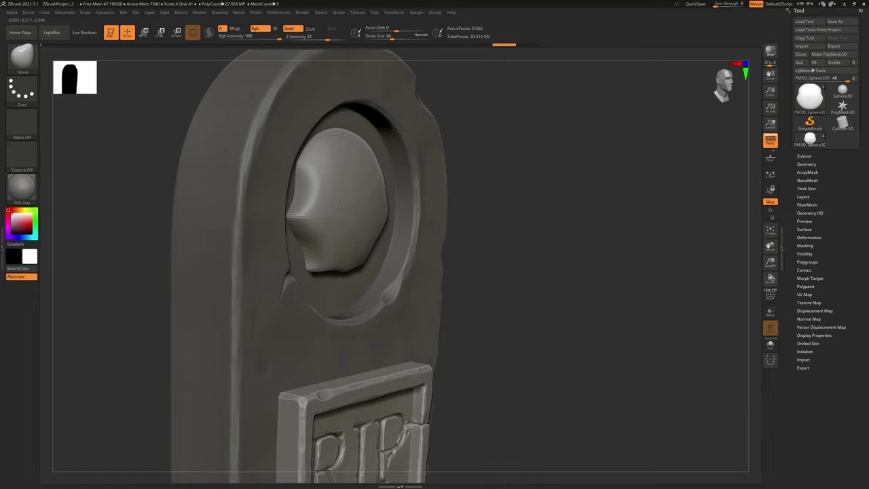
left_click_drag(307, 203, 311, 202)
right_click_drag(407, 238, 365, 270)
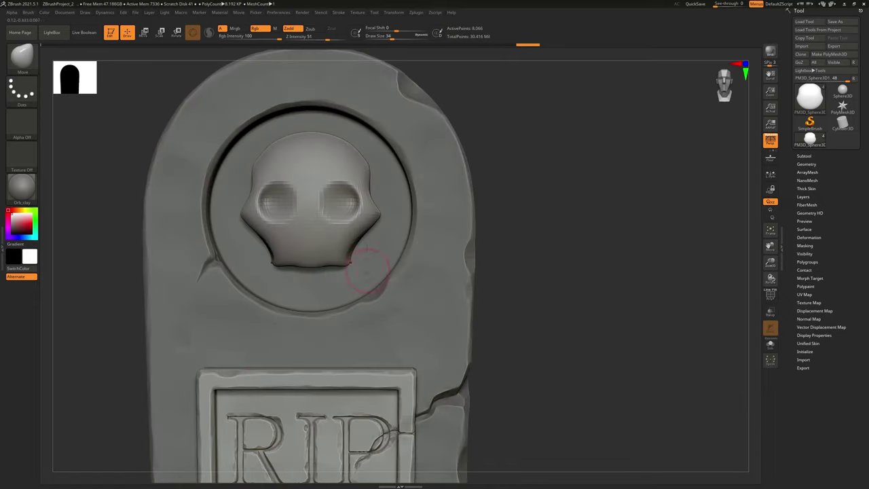
right_click_drag(325, 239, 359, 233, "alt")
- Refine the skull's jaw and cranium with the Move brush, using size 38 for the jaw and size 78 for broader shaping
left_click_drag(352, 259, 371, 271)
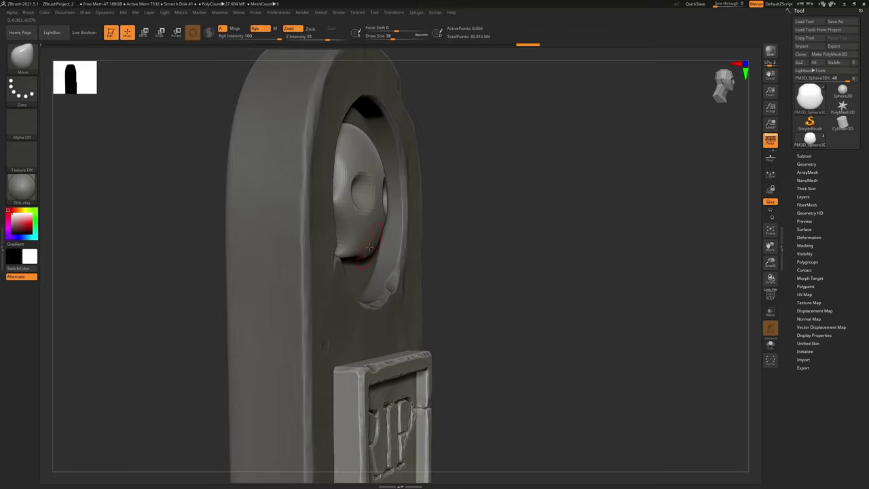
left_click_drag(363, 249, 369, 253)
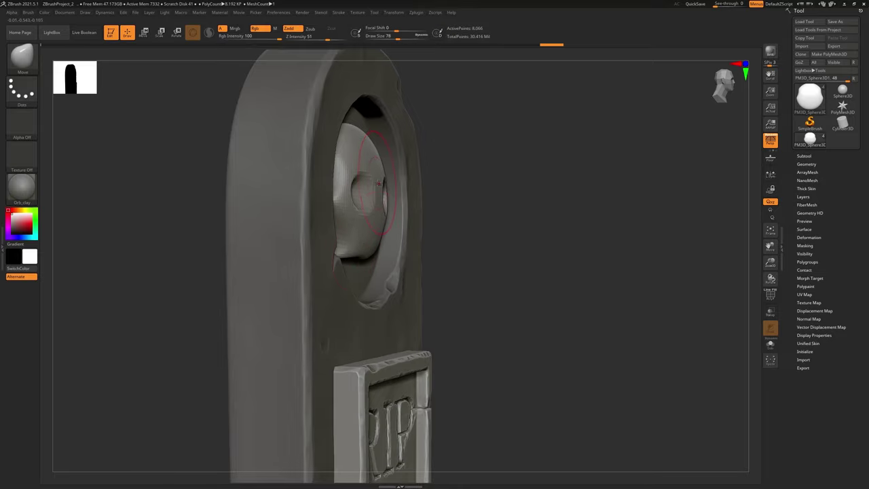
mouse_move(378, 185)
left_mouse_down()
mouse_move(367, 186)
mouse_move(379, 189)
left_mouse_up()
mouse_move(435, 207)
right_mouse_down()
mouse_move(373, 207)
mouse_move(406, 234)
mouse_move(338, 293)
right_mouse_up()
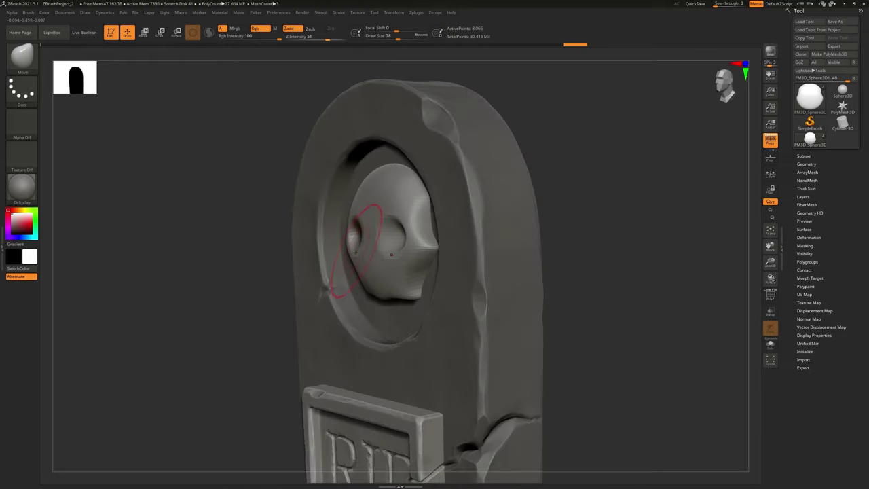
right_click_drag(369, 217, 398, 242)
mouse_move(323, 181)
left_mouse_down()
mouse_move(319, 174)
mouse_move(361, 158)
mouse_move(316, 173)
left_mouse_up()
mouse_move(400, 211)
right_mouse_down()
mouse_move(362, 215)
mouse_move(404, 214)
right_mouse_up()
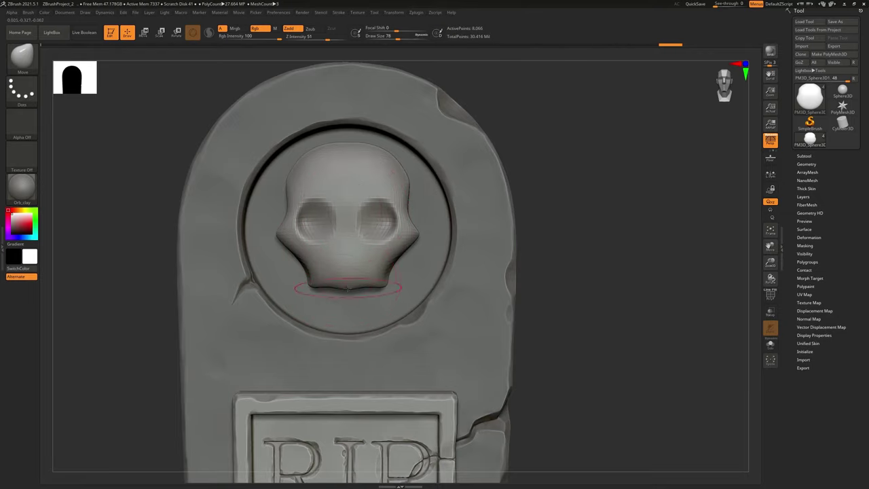
mouse_move(347, 289)
right_mouse_down()
mouse_move(272, 201)
mouse_move(357, 282)
right_mouse_up()
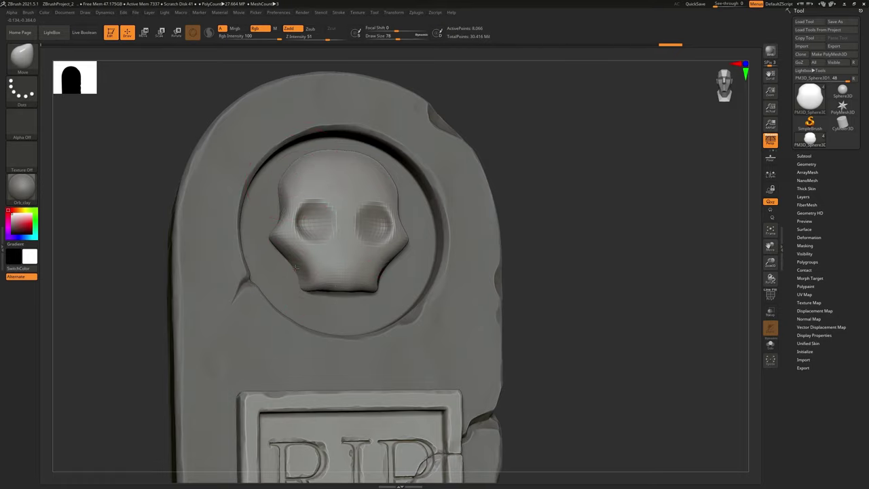
right_click_drag(320, 258, 342, 274)
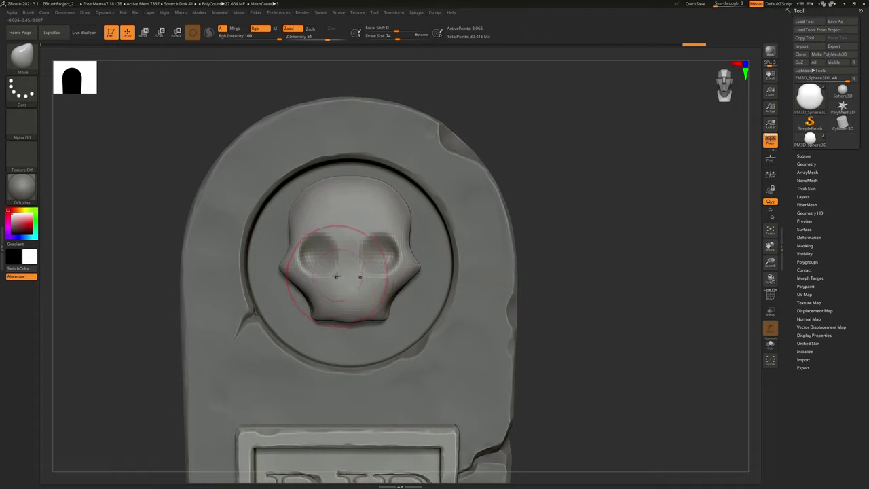
- Reduce the Move brush to size 34 and widen the eye sockets outward
key("bracketleft")
key("bracketleft")
key("bracketleft")
key("bracketleft")
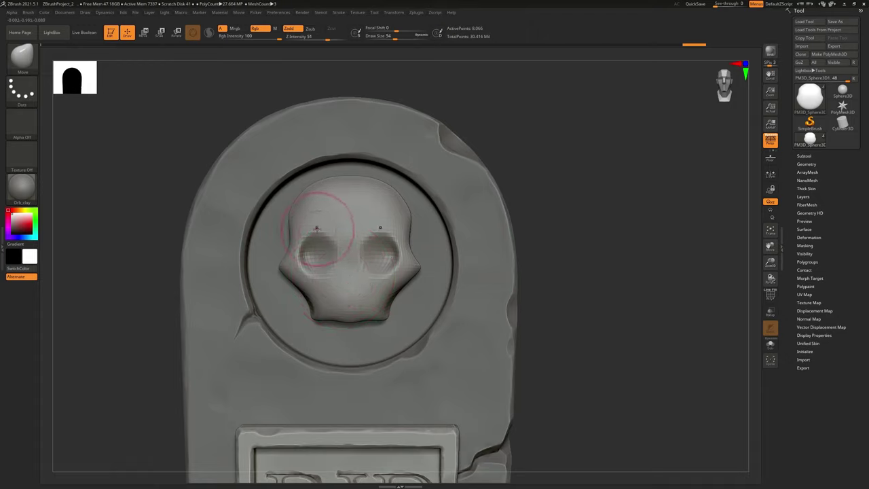
key("bracketleft")
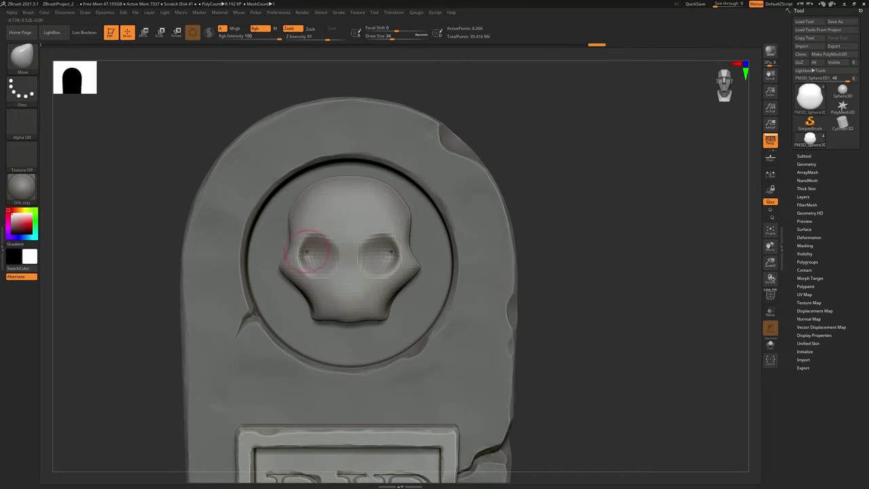
left_click_drag(307, 251, 311, 253)
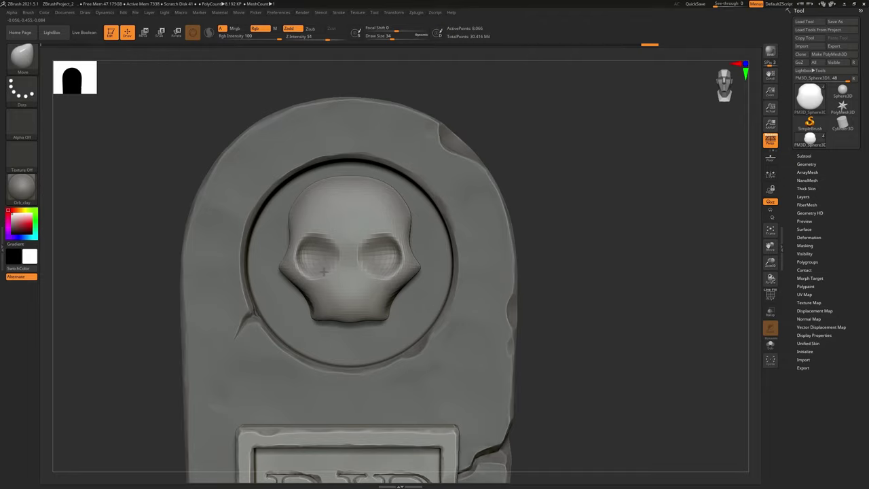
- Push in the nose area and extend the sockets' inner corners with the Move brush at size 34, smoothing between them
right_click_drag(324, 260, 359, 274)
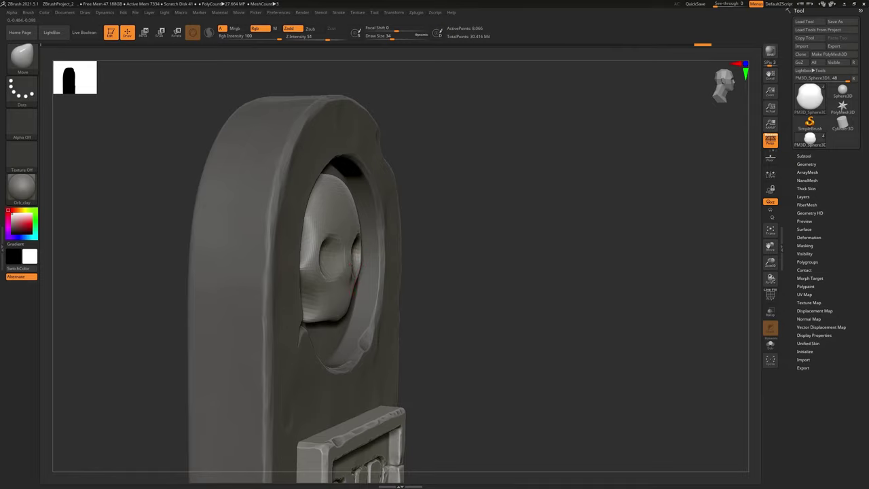
left_click_drag(351, 274, 354, 277)
left_click_drag(346, 246, 340, 263, "shift")
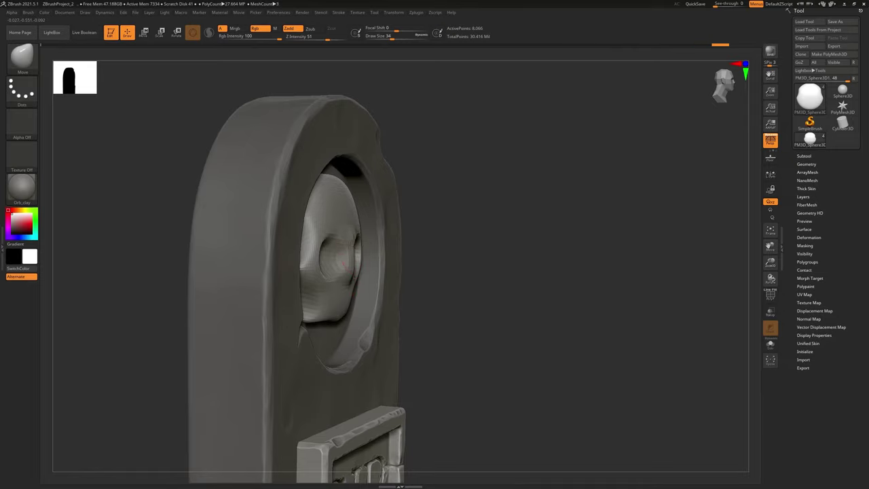
right_click_drag(345, 265, 292, 233)
mouse_move(299, 287)
right_mouse_down()
mouse_move(296, 294)
mouse_move(291, 279)
mouse_move(351, 274)
mouse_move(299, 234)
mouse_move(310, 219)
right_mouse_up()
left_click(279, 274)
mouse_move(343, 265)
right_mouse_down("ctrl")
mouse_move(354, 292)
mouse_move(384, 254)
mouse_move(392, 134)
right_mouse_up("ctrl")
right_click_drag(448, 331, 497, 294)
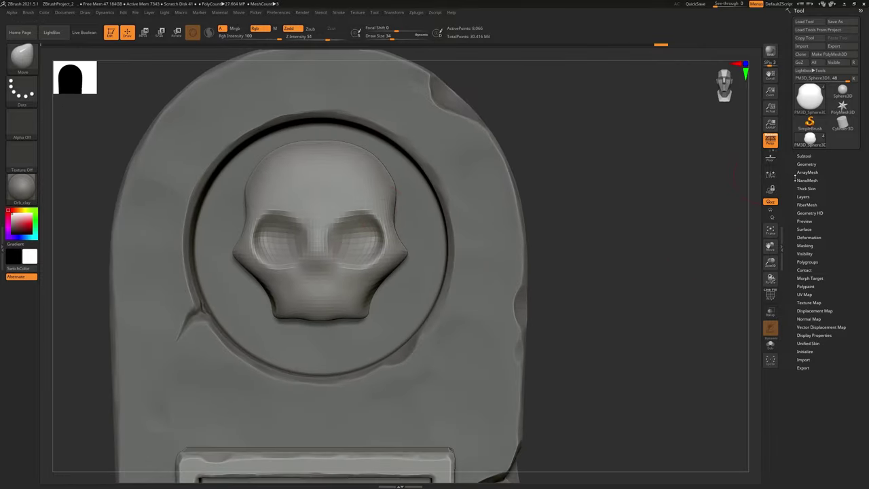
- Display the skull's polygroup colour and wireframe lines with PolyFrame
left_click(807, 164)
left_click(806, 164)
left_click(770, 295)
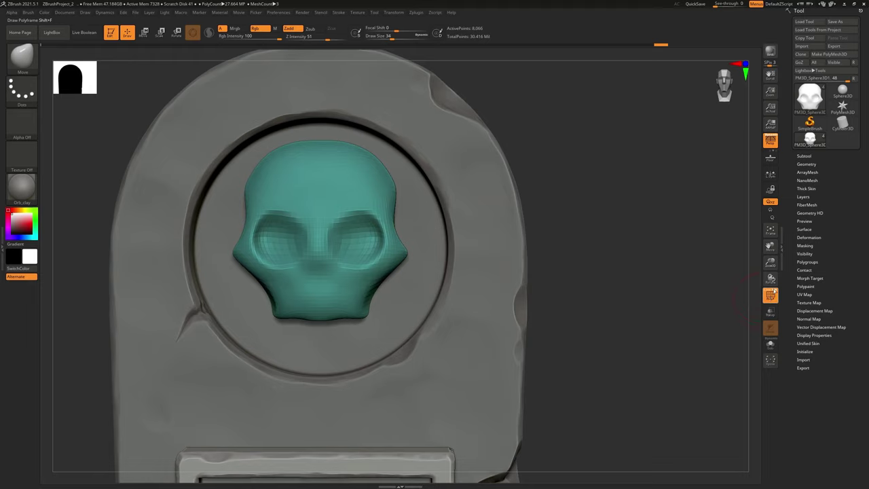
left_click(767, 292)
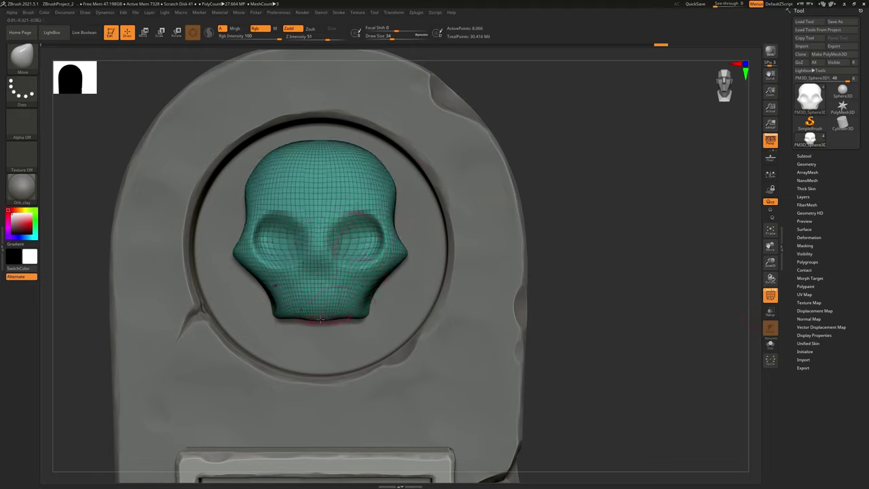
- Undo a DynaMesh of the skull at resolution 128, remesh it at resolution 232 instead and hide the wireframe
left_click(806, 163)
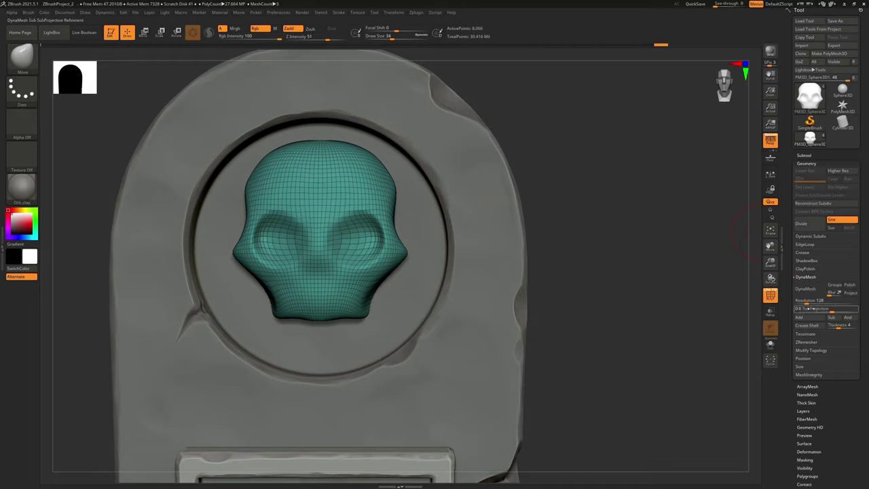
left_click(812, 290)
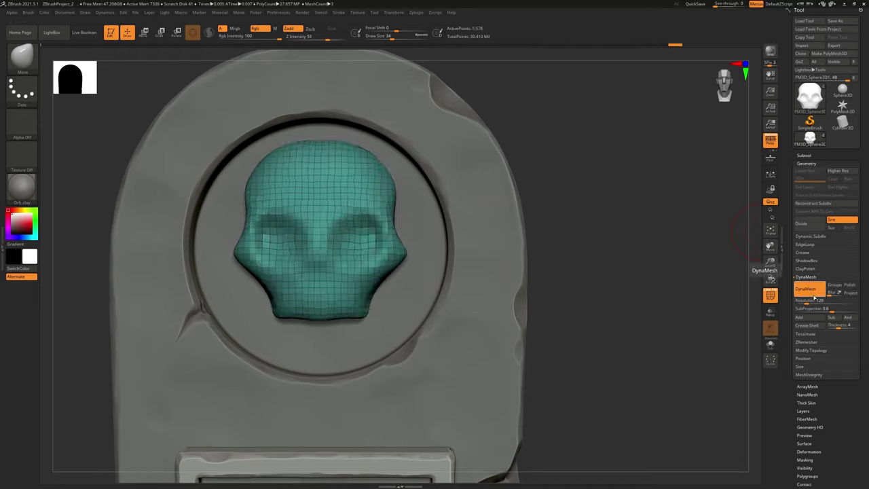
key("ctrl+z")
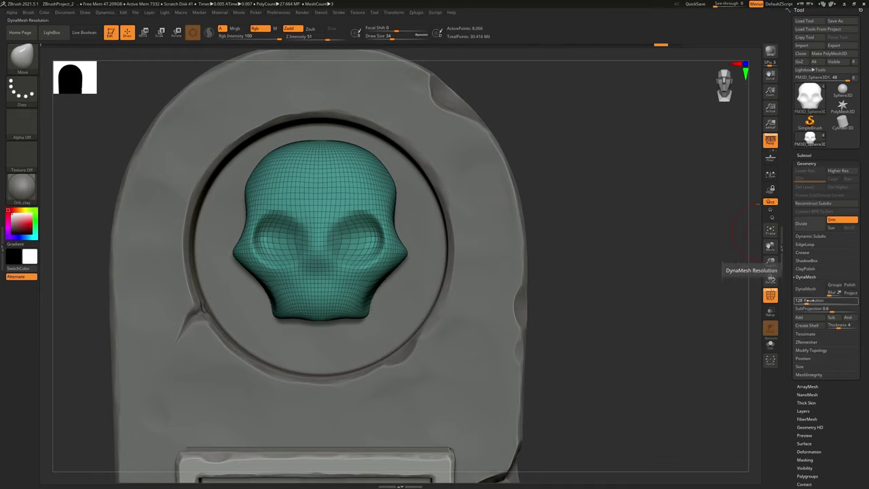
left_click_drag(810, 300, 806, 301)
left_click(806, 289)
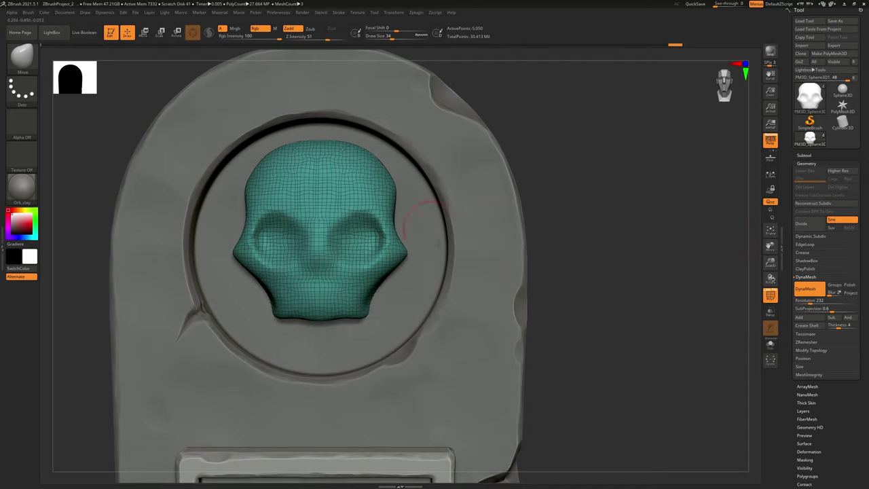
right_click_drag(421, 218, 429, 291)
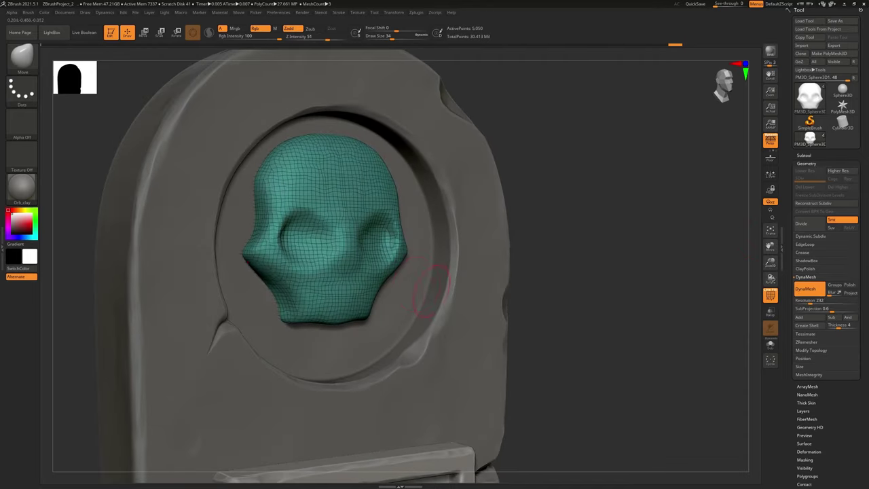
left_click(770, 295)
- Build up slanted, angry brow ridges above the eye sockets with the ClayBuildup brush at size 26
mouse_move(427, 241)
right_mouse_down()
mouse_move(398, 248)
mouse_move(505, 239)
right_mouse_up()
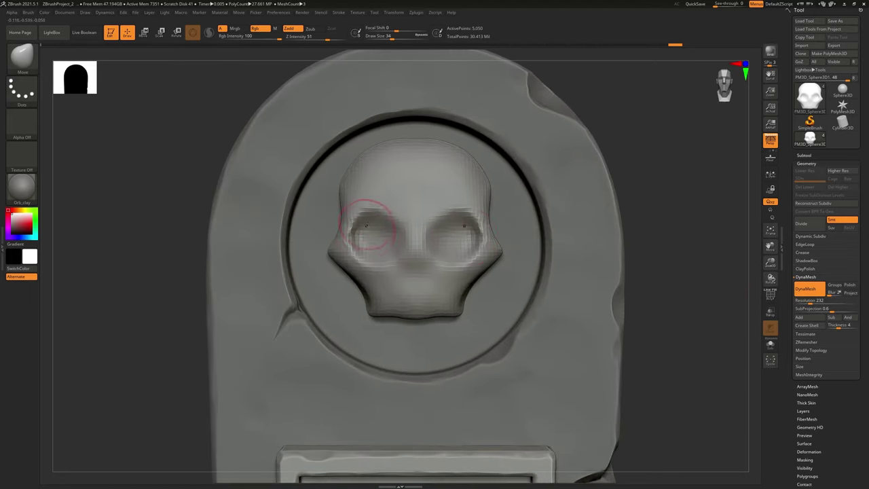
right_click_drag(369, 222, 387, 233)
left_click(22, 58)
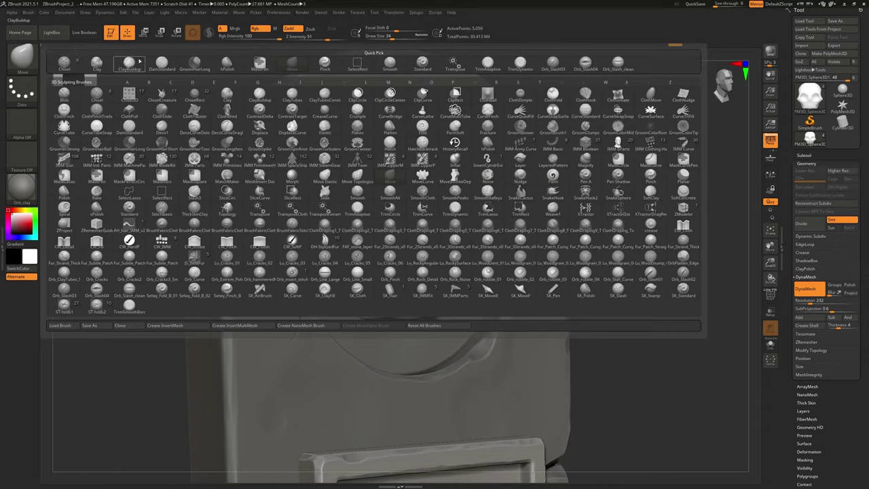
left_click(129, 65)
key("bracketleft")
key("bracketleft")
key("bracketleft")
key("bracketleft")
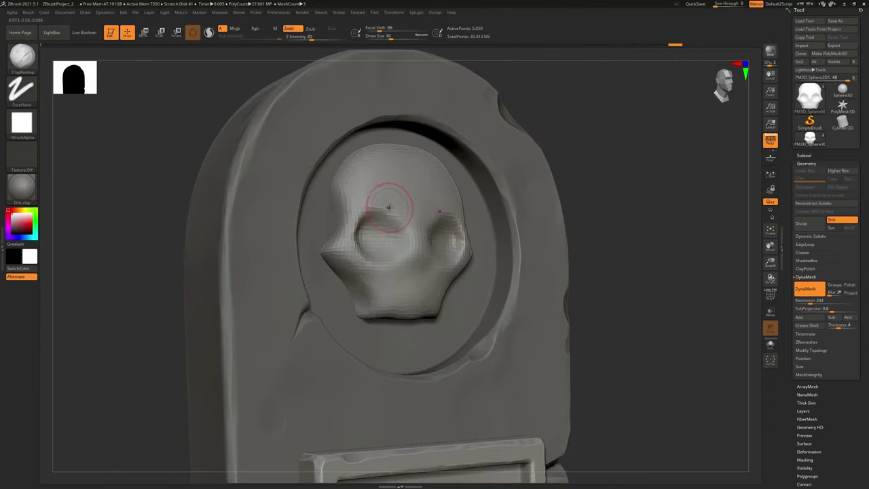
key("bracketright")
key("bracketright")
right_click_drag(396, 202, 387, 202, "shift")
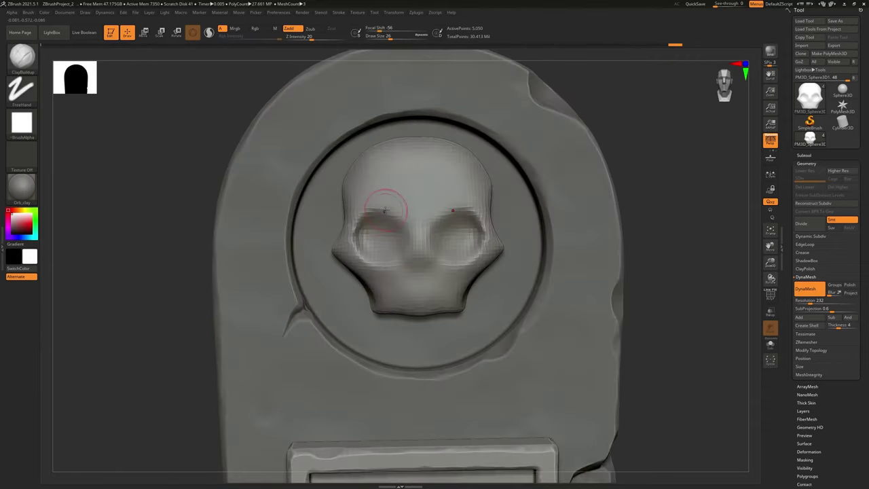
mouse_move(389, 205)
left_mouse_down()
mouse_move(363, 200)
mouse_move(404, 215)
mouse_move(401, 207)
mouse_move(363, 218)
left_mouse_up()
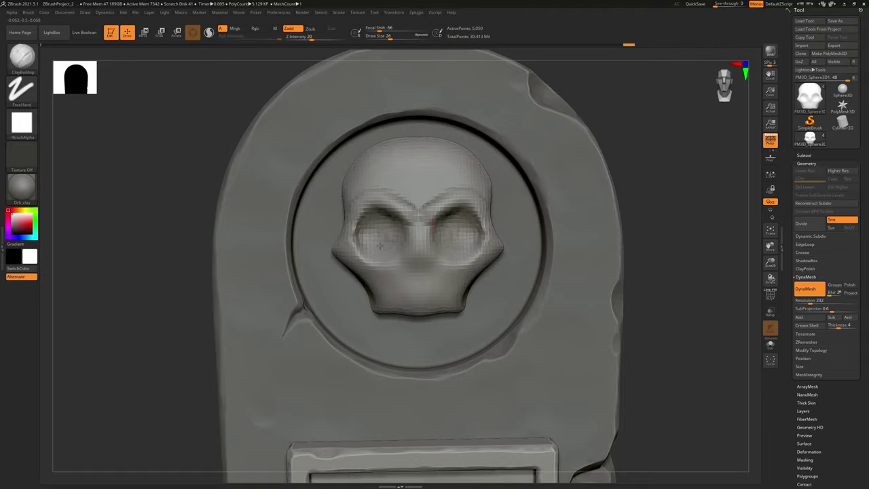
- Carve around the cheekbones and build up their protruding tips with ClayBuildup at size 26, smoothing the surface
right_click_drag(456, 231, 468, 268)
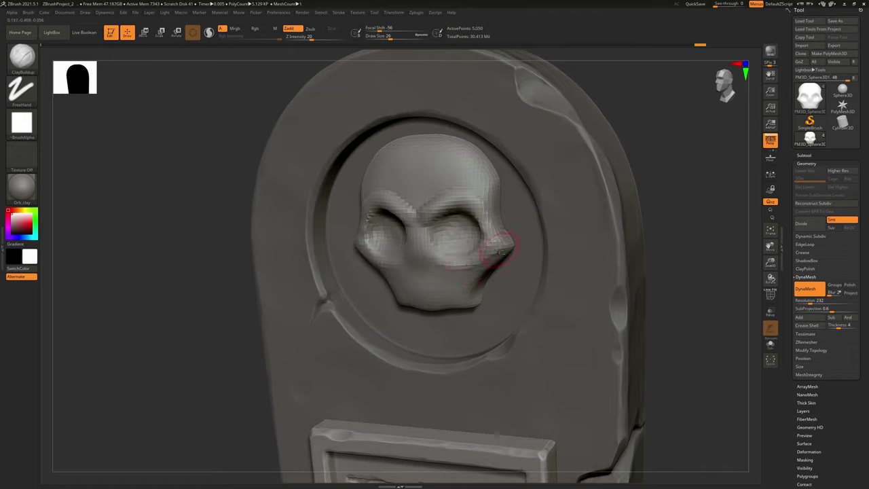
left_click_drag(503, 242, 481, 281, "alt")
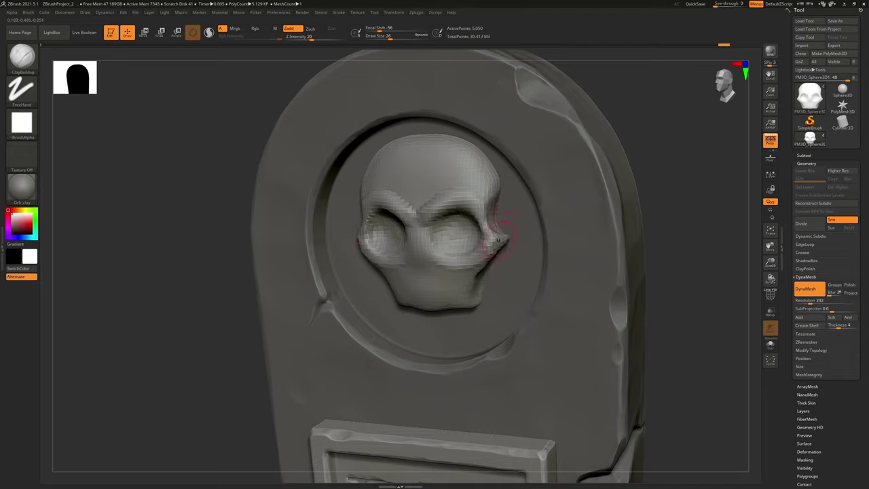
left_click_drag(491, 246, 519, 233)
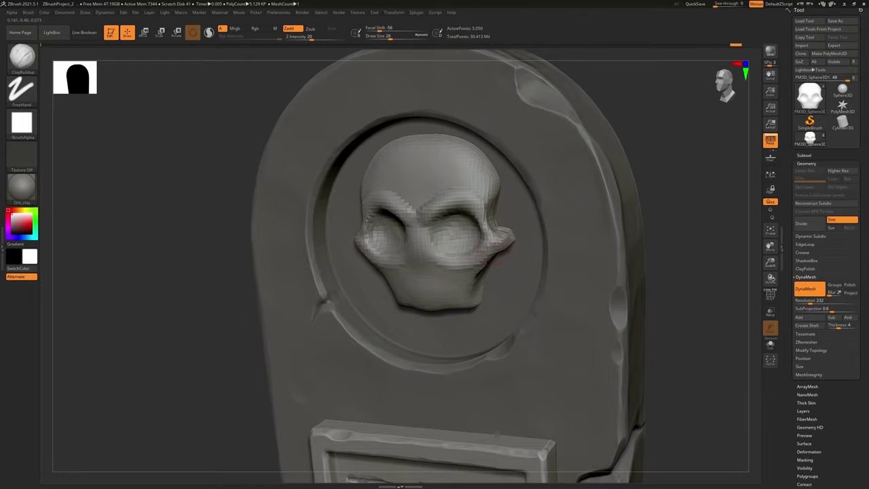
key("shift")
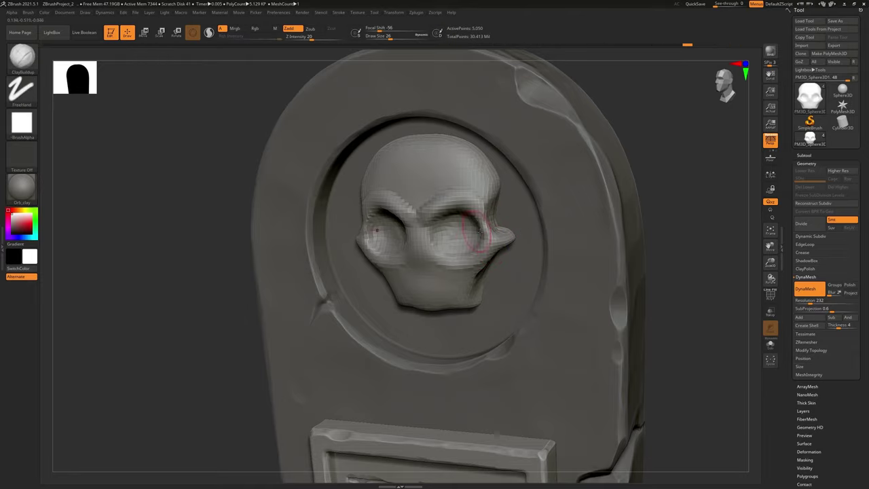
- Rework the inside of the eye sockets with the ClayBuildup brush at size 26
right_click_drag(494, 236, 443, 242)
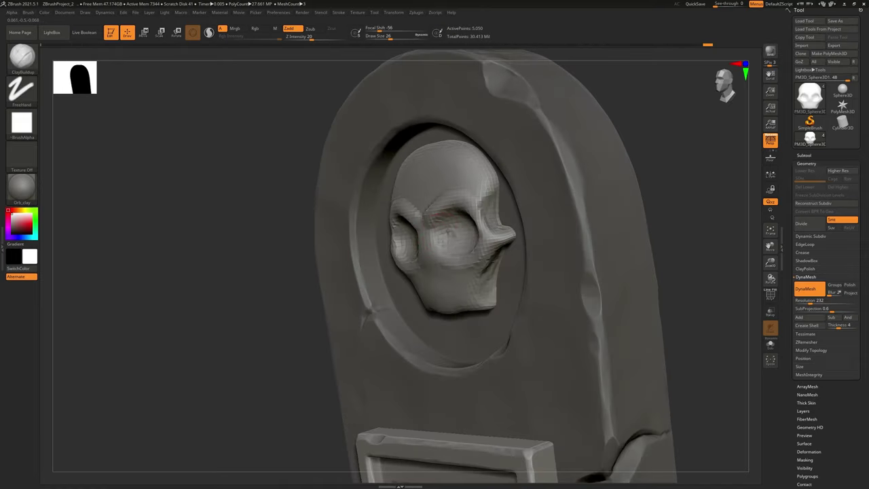
left_click_drag(444, 232, 440, 235)
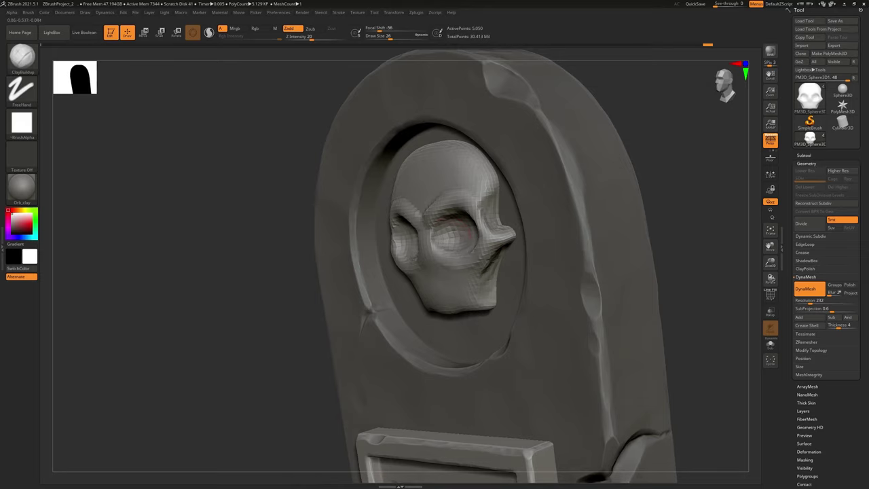
right_click_drag(450, 237, 434, 217)
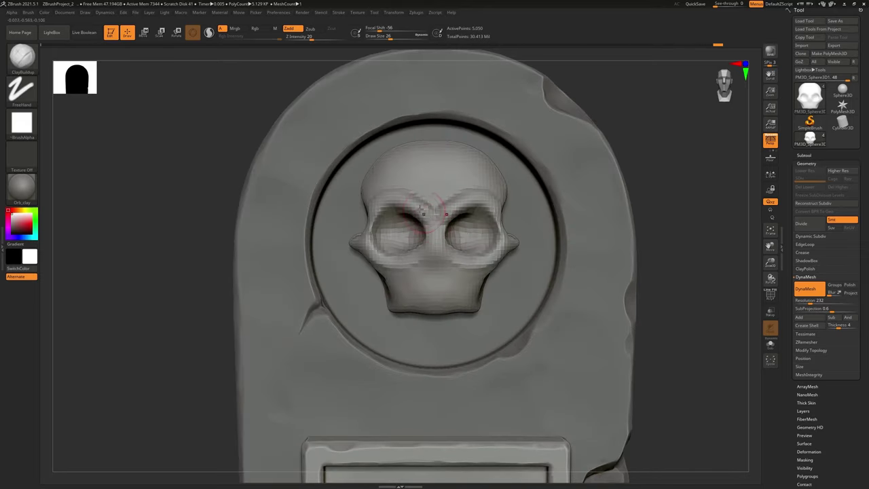
- Smooth the skull's surface between the inner ends of the brow ridges
left_click_drag(422, 199, 426, 201, "shift")
right_click_drag(406, 246, 423, 253)
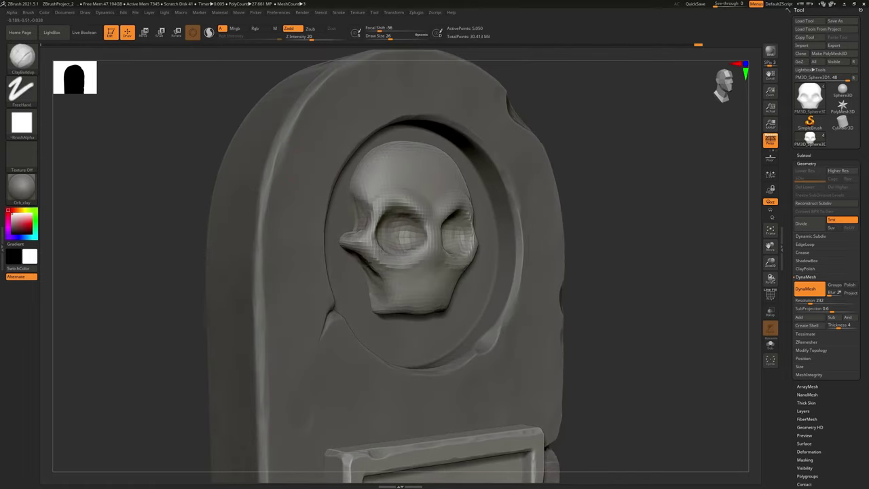
right_click_drag(381, 190, 372, 197)
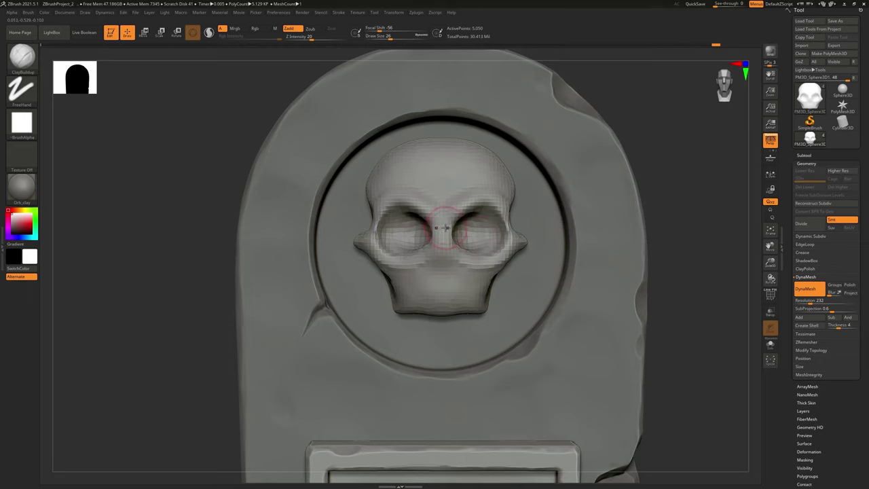
- Push the skull's temples inward and pull the cheekbone tips outward with the Move brush at size 78
key("b")
key("m")
key("comma")
key("v")
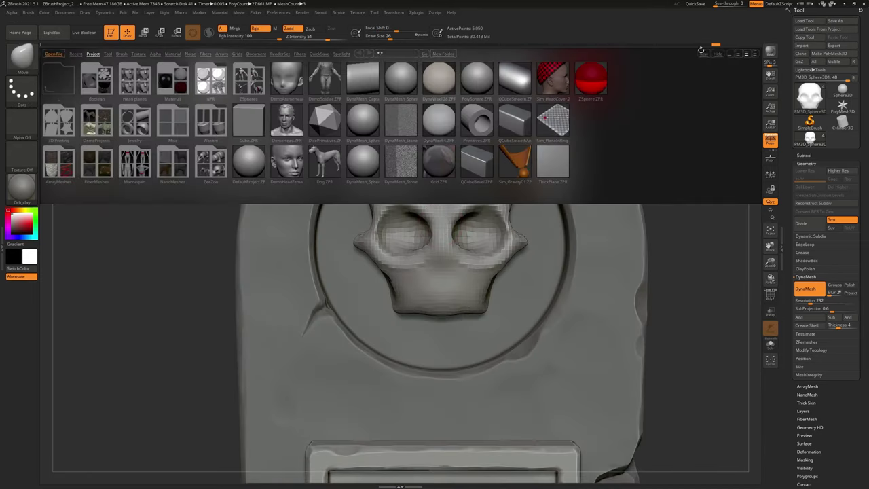
key("comma")
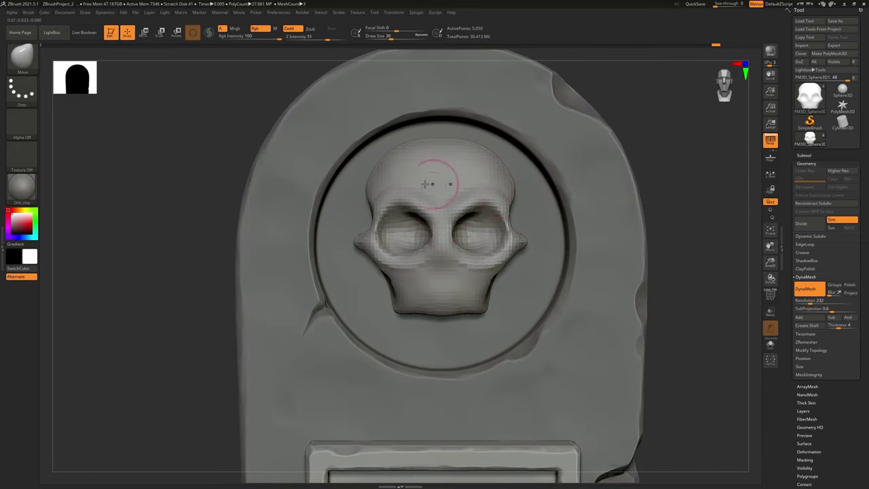
key("bracketright")
key("bracketright")
key("bracketright")
key("bracketright")
key("bracketright")
left_click_drag(367, 188, 379, 185)
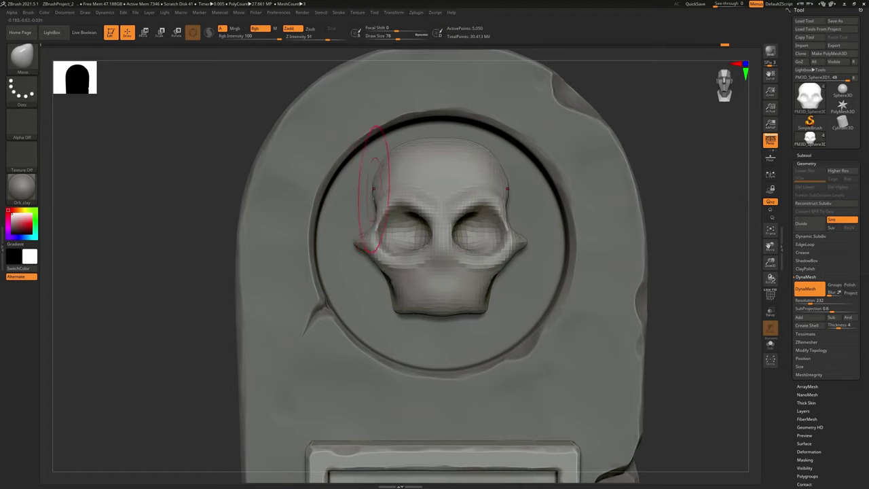
left_click_drag(374, 226, 356, 236)
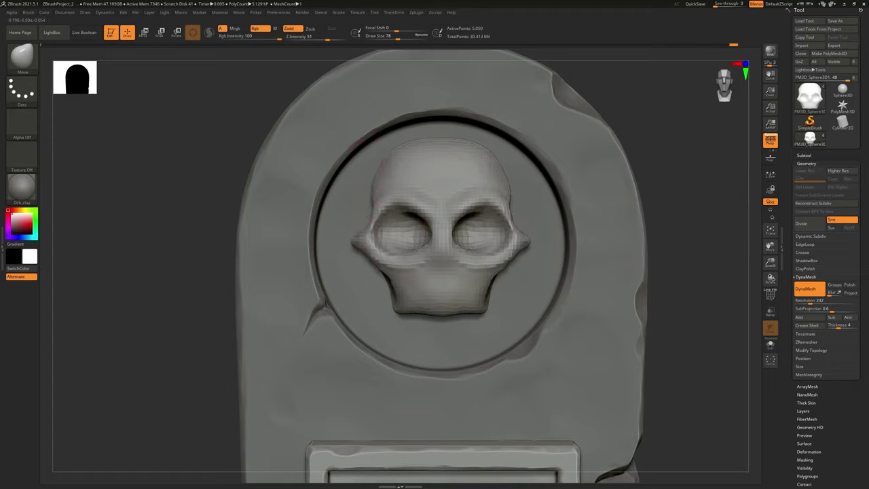
- Narrow the sides of the skull's jaw with the Move brush and check the shape from several angles
left_click_drag(387, 295, 396, 295)
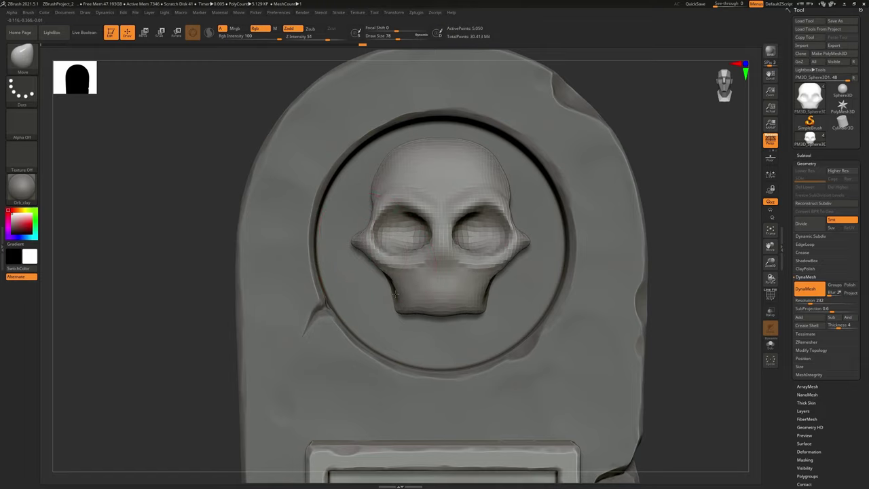
mouse_move(396, 294)
right_mouse_down()
mouse_move(340, 298)
mouse_move(272, 285)
mouse_move(485, 301)
right_mouse_up()
left_click_drag(484, 301, 440, 310)
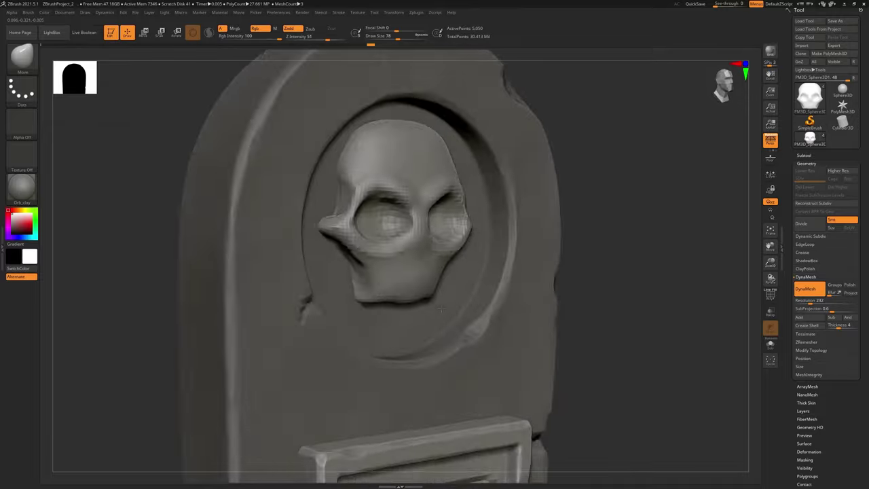
right_click_drag(441, 310, 409, 283, "shift")
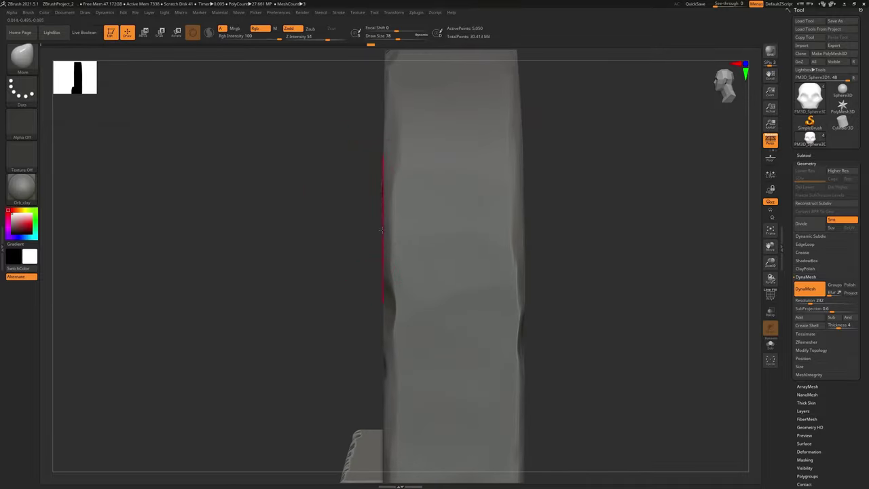
right_click_drag(381, 188, 437, 268, "shift")
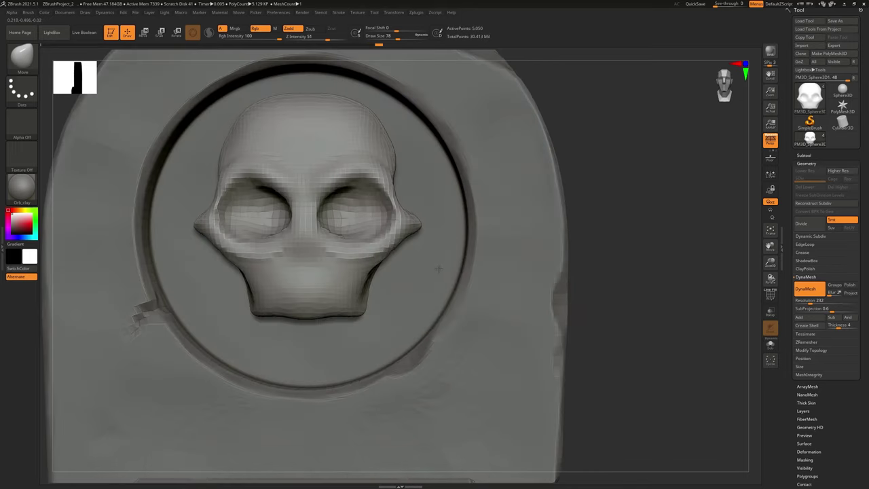
- Carve a two-sided nose cavity below and between the eye sockets with the ClayBuildup brush at size 10
mouse_move(393, 148)
right_mouse_down("ctrl")
mouse_move(353, 259)
mouse_move(328, 290)
right_mouse_up("ctrl")
left_click(22, 57)
left_click(129, 63)
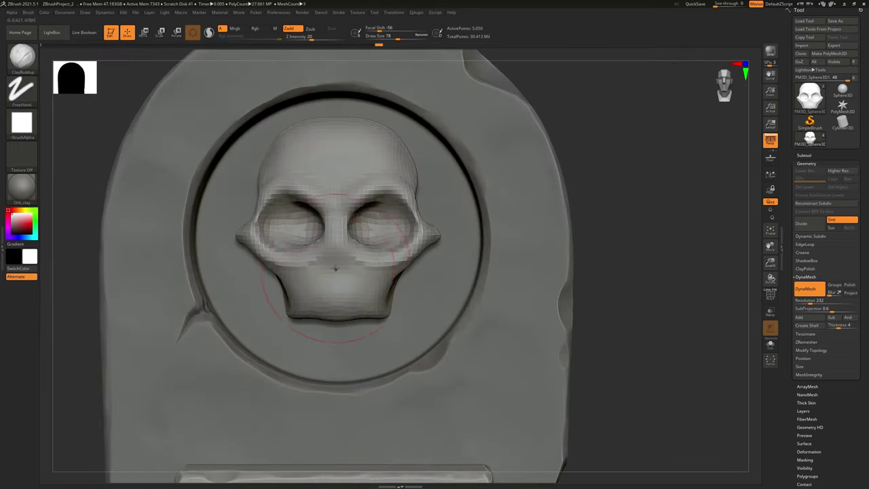
key("bracketleft")
key("bracketleft")
key("bracketleft")
key("bracketleft")
key("bracketleft")
key("bracketleft")
key("bracketleft")
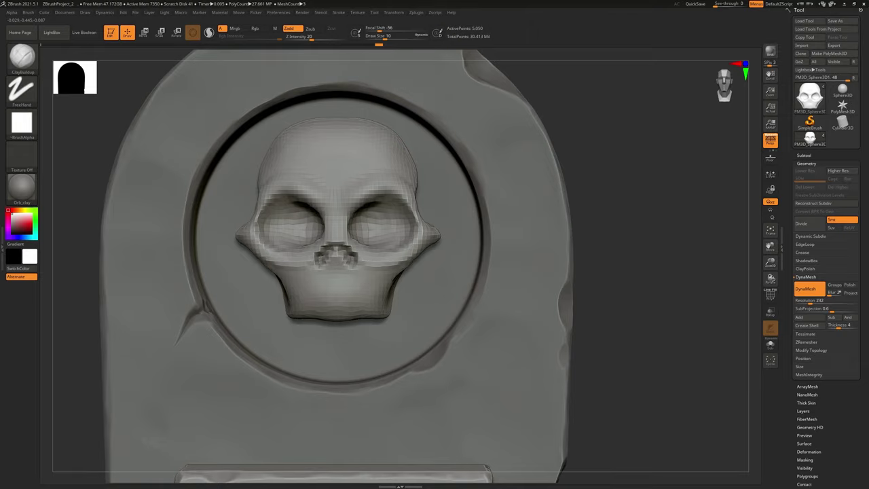
mouse_move(329, 277)
right_mouse_down()
mouse_move(338, 256)
mouse_move(370, 264)
mouse_move(361, 259)
mouse_move(361, 230)
mouse_move(385, 238)
mouse_move(387, 311)
mouse_move(394, 269)
mouse_move(380, 285)
right_mouse_up()
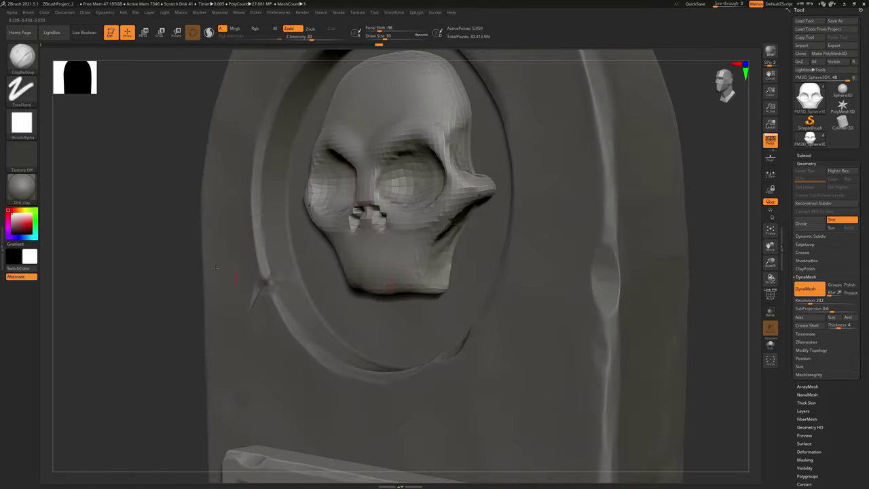
- Build up the skull's jaw and the area under the cheekbones with the ClayBuildup brush at size 30
left_click(22, 58)
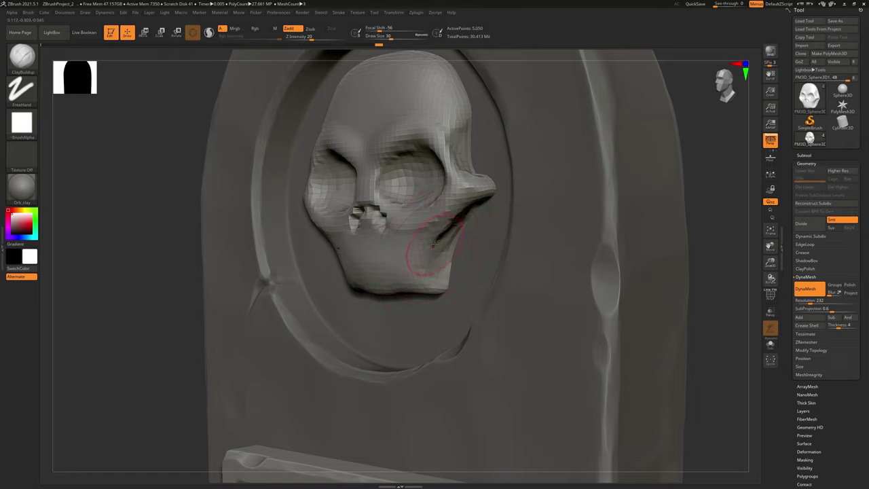
mouse_move(434, 245)
left_mouse_down()
mouse_move(416, 256)
mouse_move(434, 238)
mouse_move(418, 245)
mouse_move(438, 263)
mouse_move(455, 248)
mouse_move(444, 248)
mouse_move(429, 271)
left_mouse_up()
right_click_drag(286, 271, 370, 271)
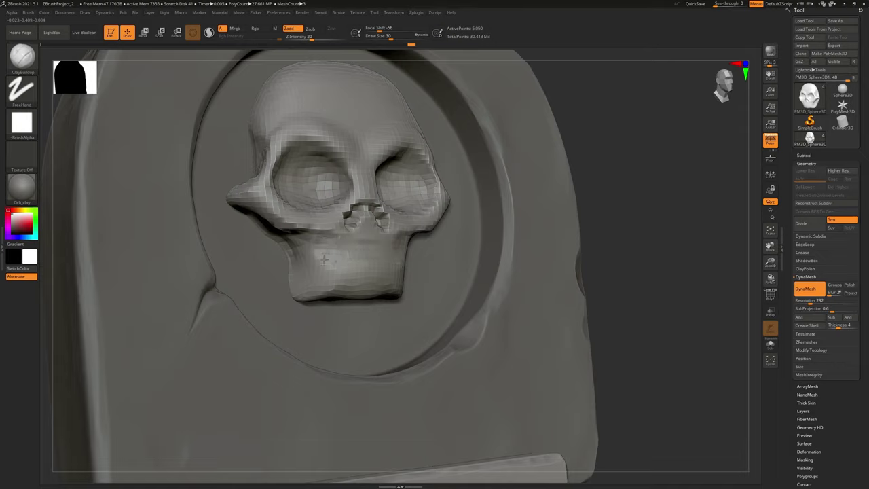
left_click_drag(379, 278, 343, 285)
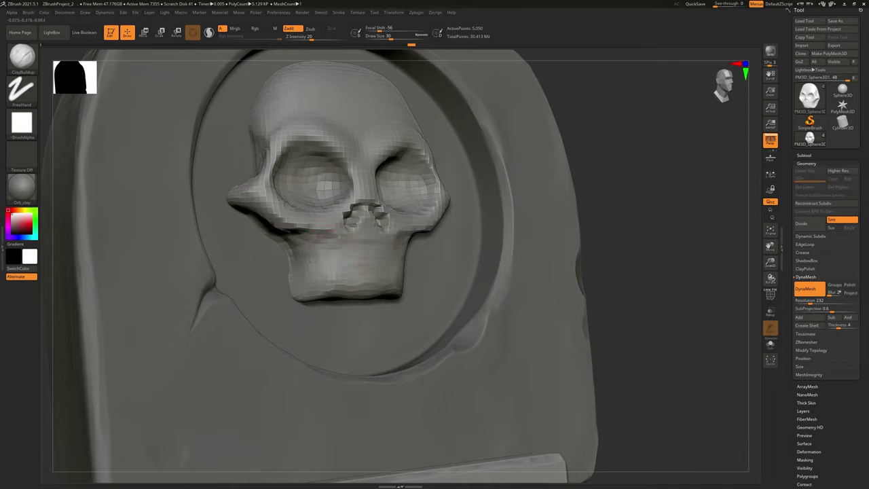
mouse_move(360, 275)
right_mouse_down()
mouse_move(356, 254)
mouse_move(338, 260)
mouse_move(357, 282)
mouse_move(345, 272)
mouse_move(360, 256)
right_mouse_up()
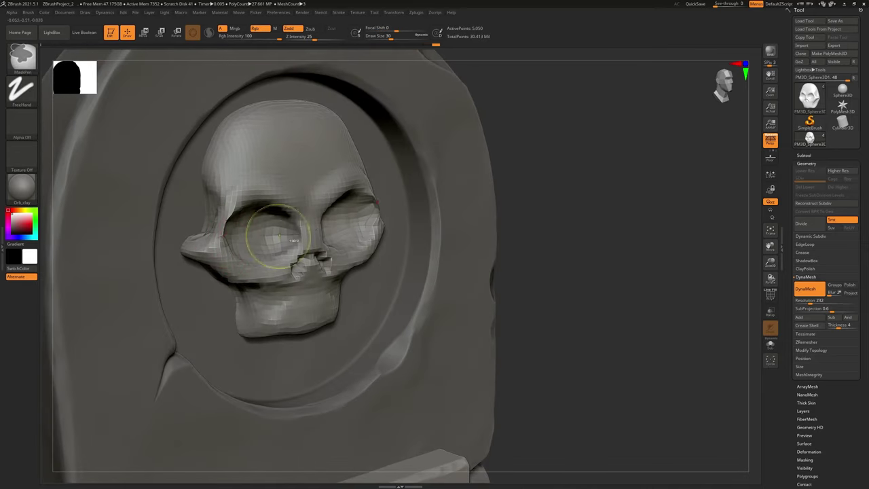
- Swell the outer ends of the skull's cheekbones with the Inflat brush
left_click(23, 60)
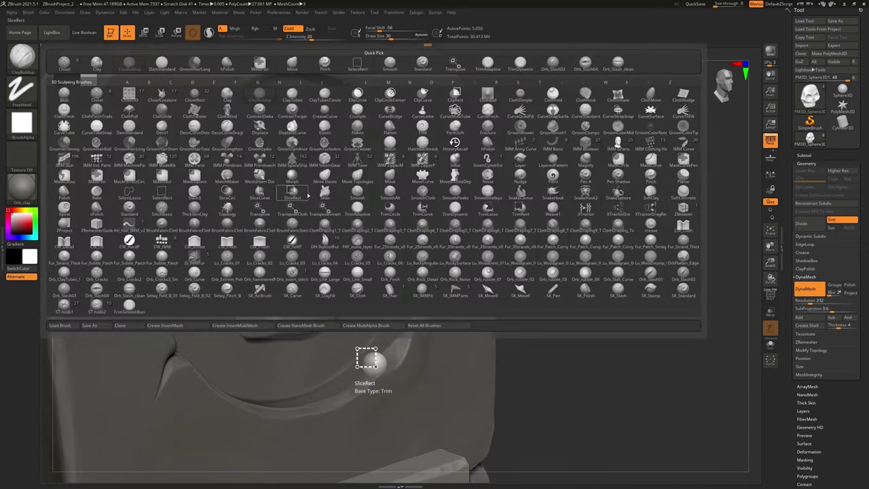
key("i")
left_click(454, 158)
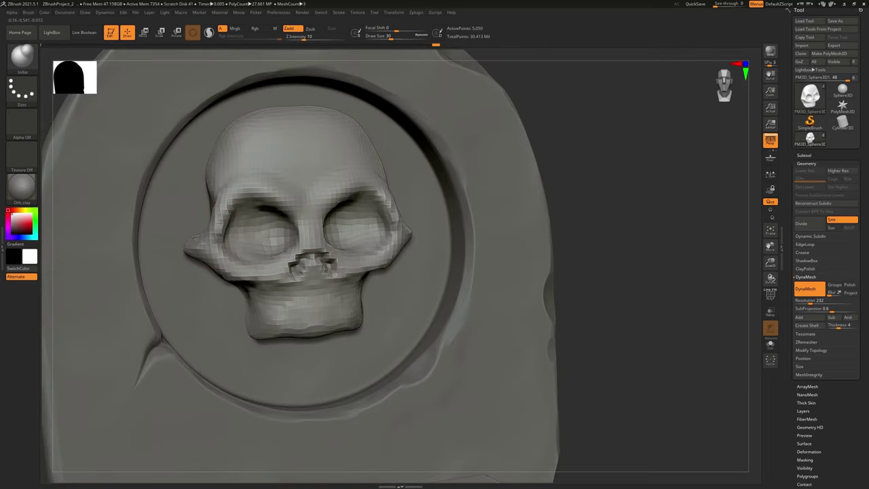
right_click_drag(223, 264, 211, 235)
mouse_move(202, 277)
left_mouse_down()
mouse_move(195, 271)
mouse_move(197, 279)
left_mouse_up()
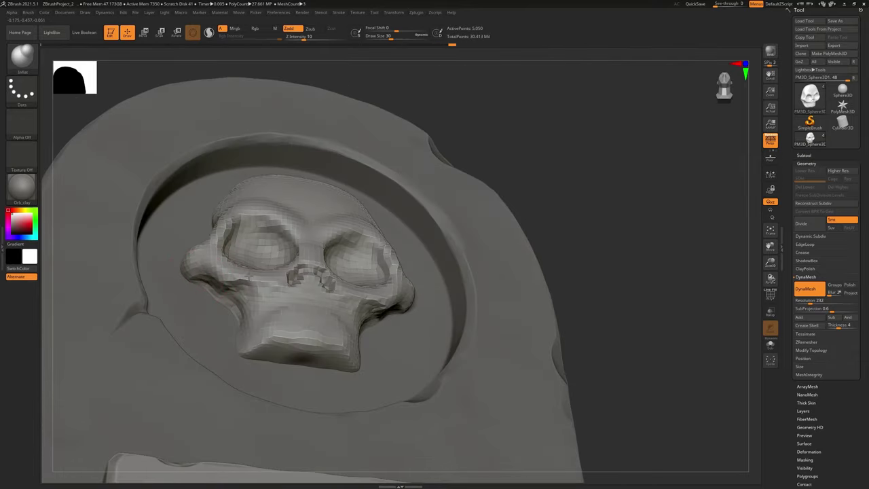
right_click_drag(306, 289, 314, 250)
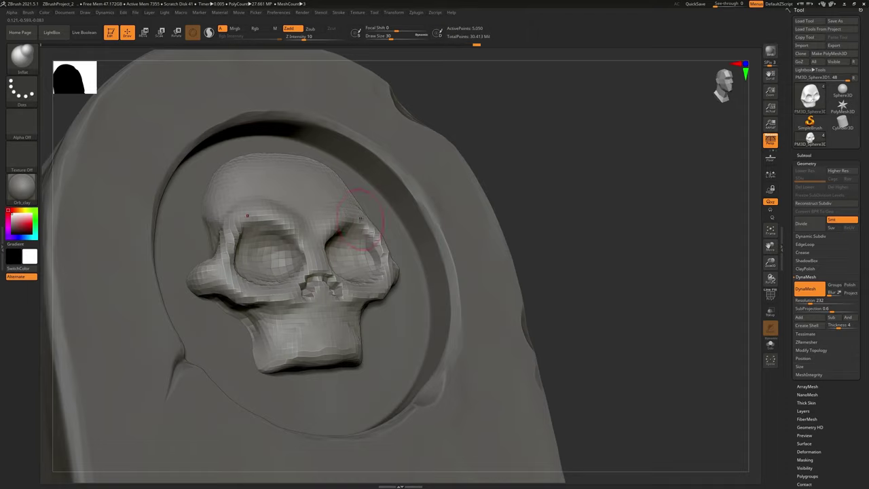
right_click_drag(403, 221, 474, 316, "shift")
mouse_move(473, 316)
right_mouse_down()
mouse_move(386, 232)
mouse_move(418, 265)
mouse_move(372, 258)
mouse_move(338, 271)
right_mouse_up()
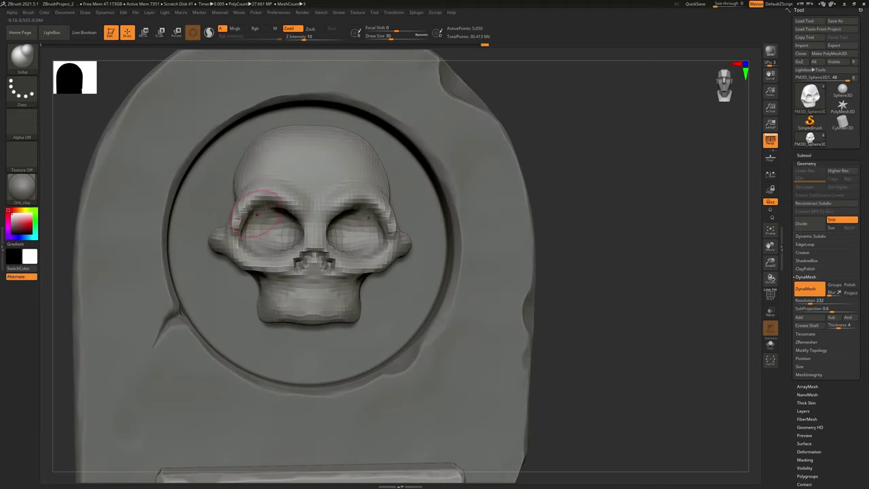
- Widen and raise the skull's cranium using the Move brush at size 54
key("b")
key("m")
key("v")
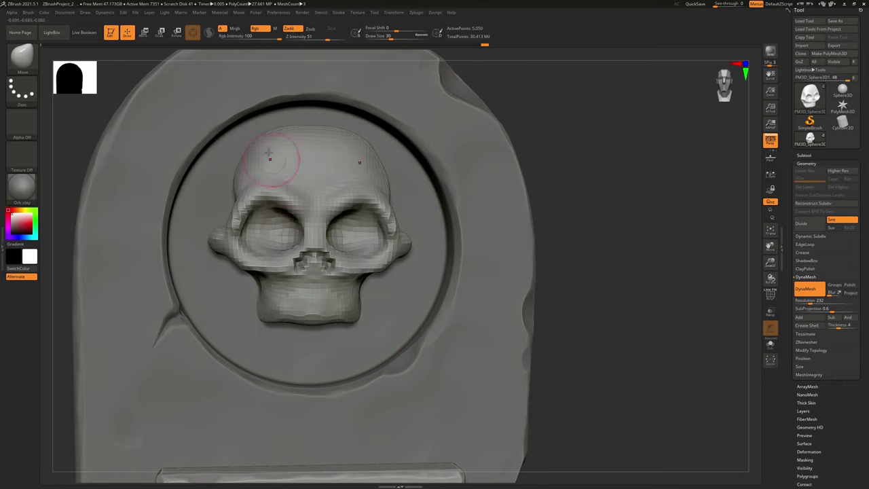
key("bracketright")
key("bracketright")
key("bracketright")
right_click_drag(238, 187, 230, 197)
left_click_drag(232, 192, 219, 192)
left_click_drag(242, 154, 237, 151)
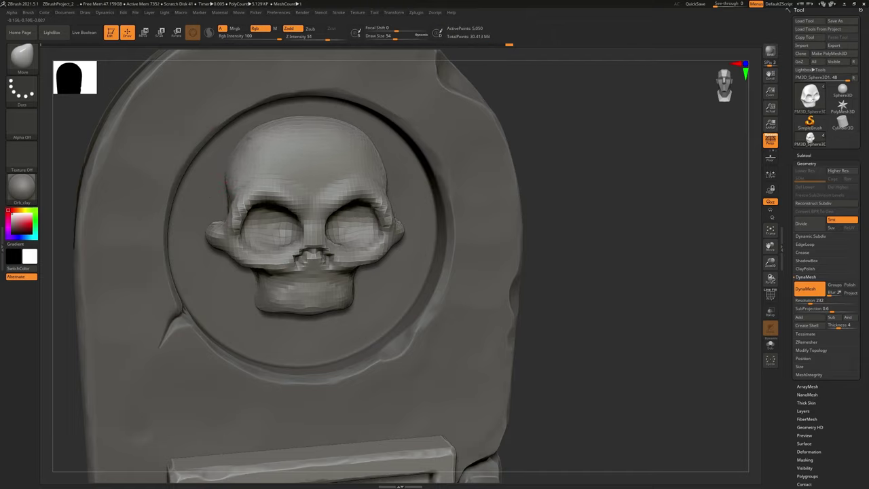
left_click_drag(293, 125, 292, 117)
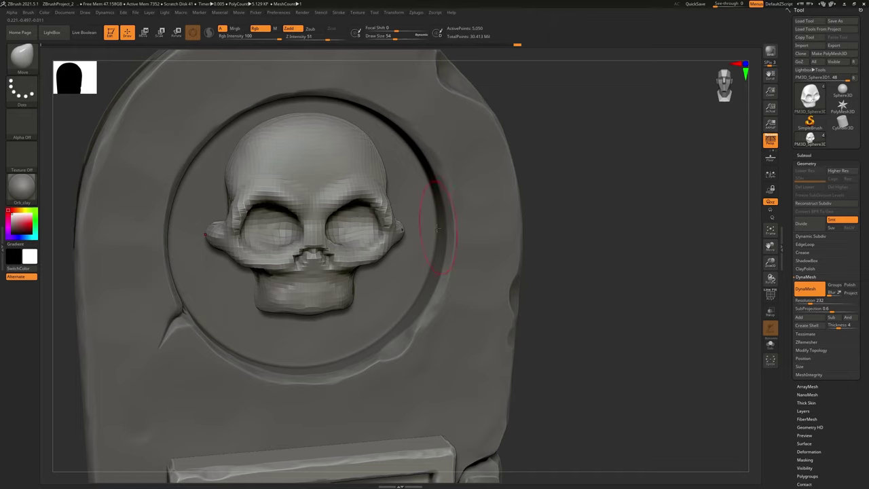
- Stretch the upper edge of the nose cavity upward between the eye sockets with the Move brush at size 42
right_click_drag(436, 229, 438, 178)
right_click_drag(389, 234, 356, 236)
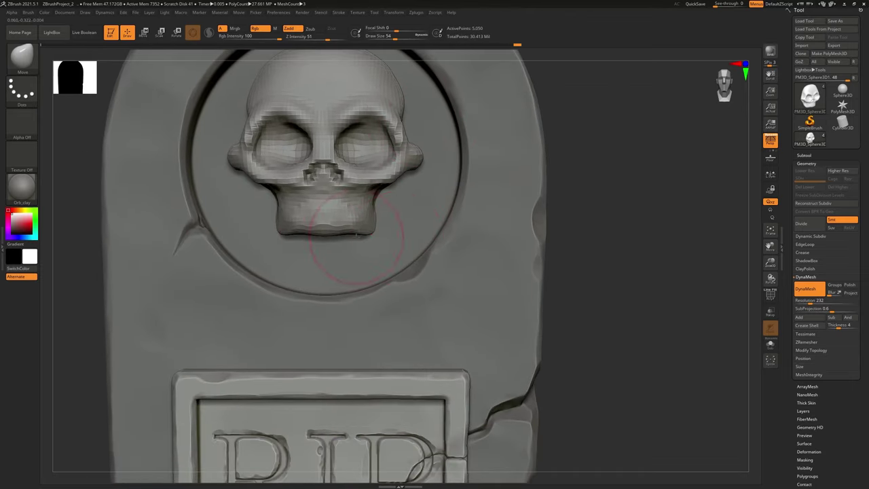
mouse_move(285, 234)
right_mouse_down()
mouse_move(337, 195)
mouse_move(277, 232)
right_mouse_up()
mouse_move(337, 191)
right_mouse_down()
mouse_move(313, 184)
mouse_move(299, 197)
mouse_move(325, 253)
right_mouse_up()
key("bracketleft")
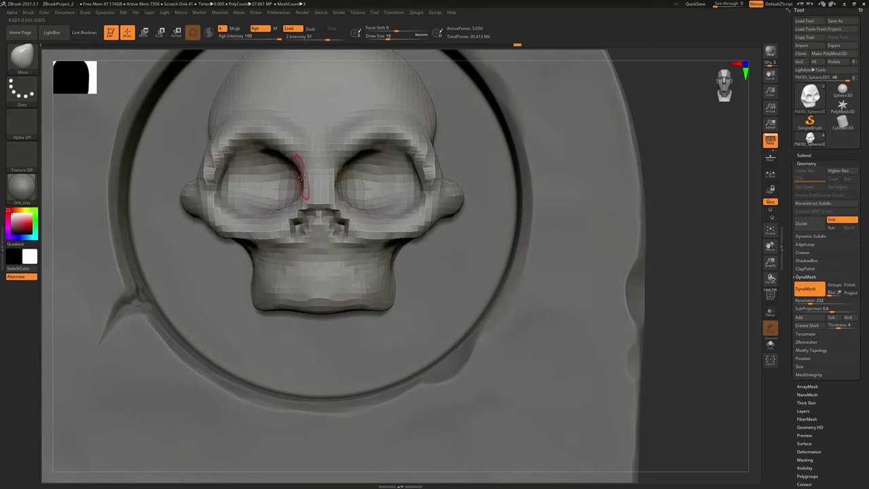
key("bracketright")
key("bracketright")
key("bracketright")
left_click_drag(310, 219, 301, 176)
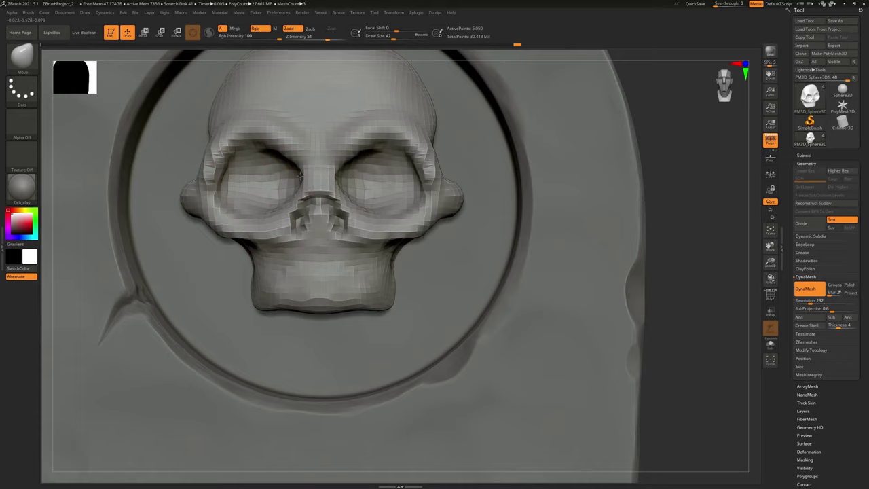
- Reshape the eye sockets by pulling the outer rims inward and adjusting the cheek and brow edges
mouse_move(223, 209)
left_mouse_down()
mouse_move(234, 194)
mouse_move(226, 193)
mouse_move(208, 224)
mouse_move(246, 241)
left_mouse_up()
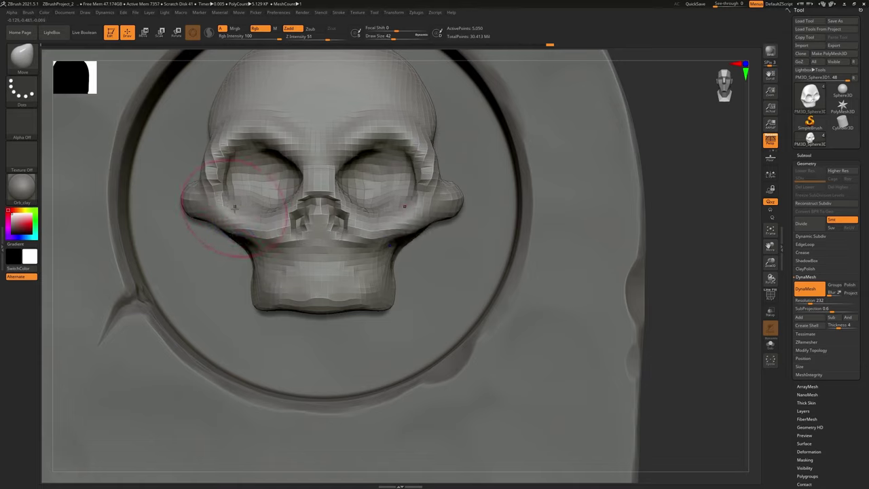
mouse_move(209, 169)
left_mouse_down()
mouse_move(210, 154)
mouse_move(220, 168)
left_mouse_up()
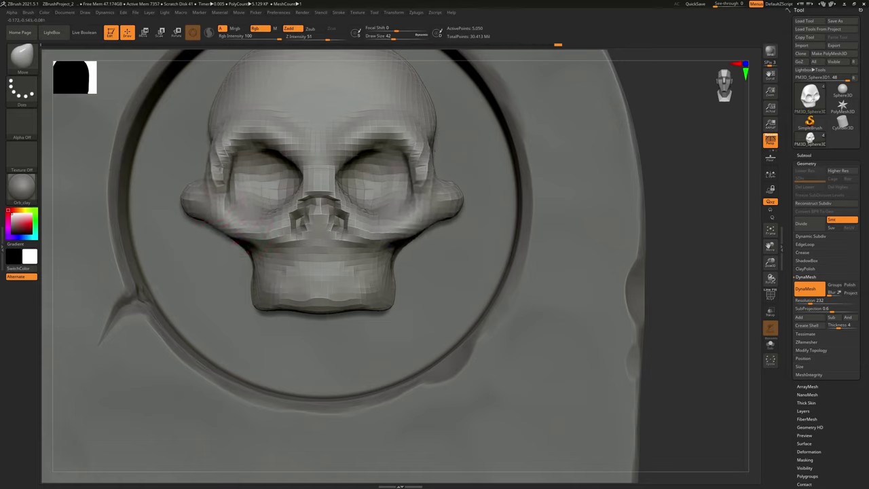
left_click_drag(233, 126, 231, 133)
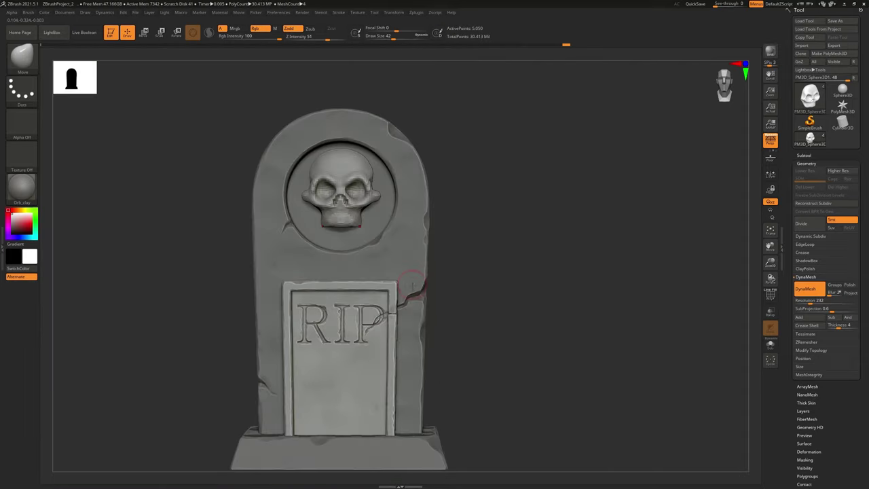
left_click_drag(475, 286, 381, 267)
mouse_move(377, 270)
right_mouse_down()
mouse_move(396, 264)
mouse_move(396, 339)
mouse_move(469, 345)
right_mouse_up()
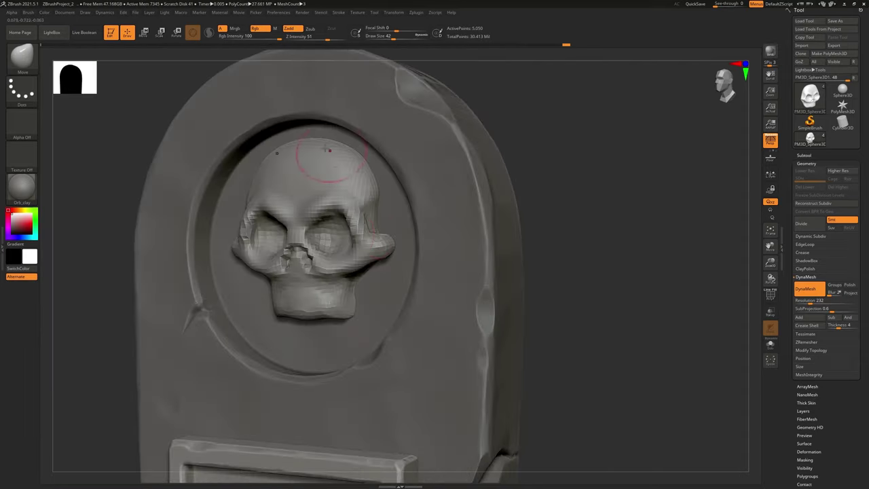
- Try to remesh the skull with DynaMesh at resolution 560
left_click(820, 300)
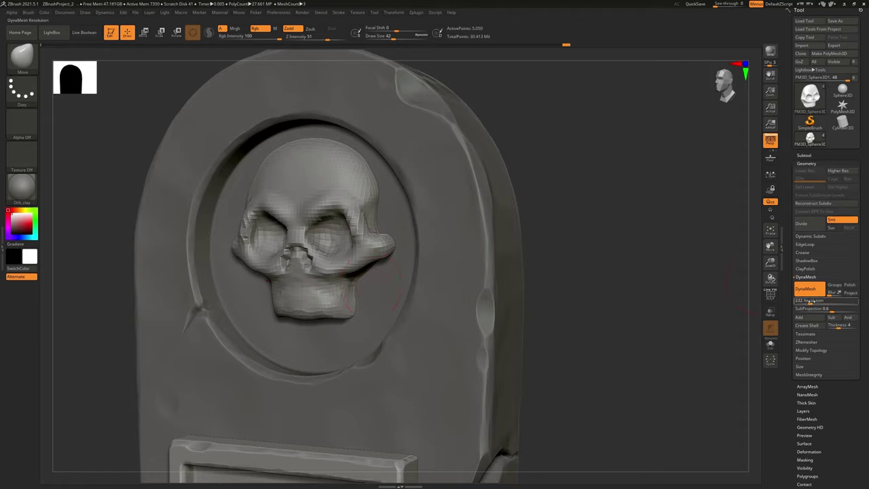
type("416")
key("Return")
left_click(812, 292)
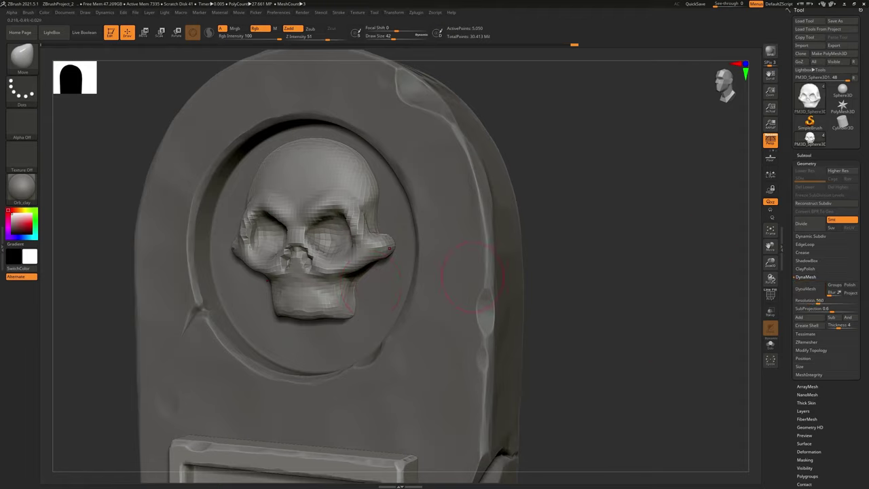
key("ctrl+z")
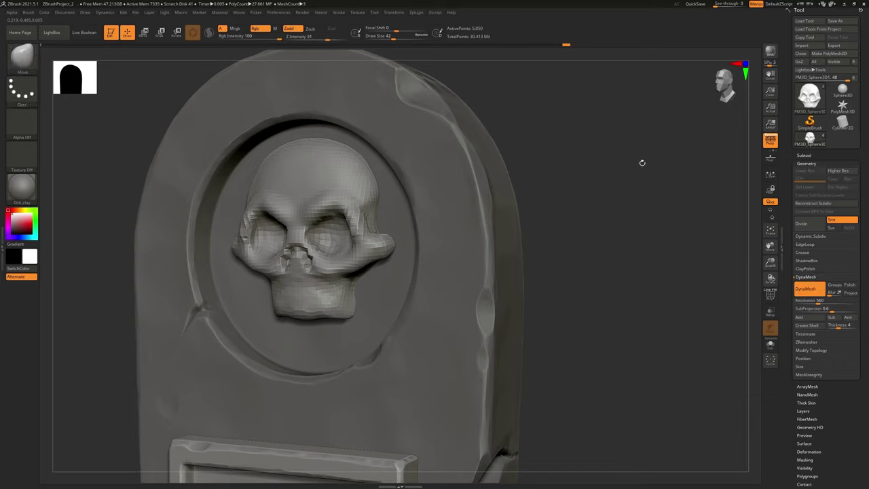
- Subdivide the skull mesh once, to subdivision level 2
left_click(805, 155)
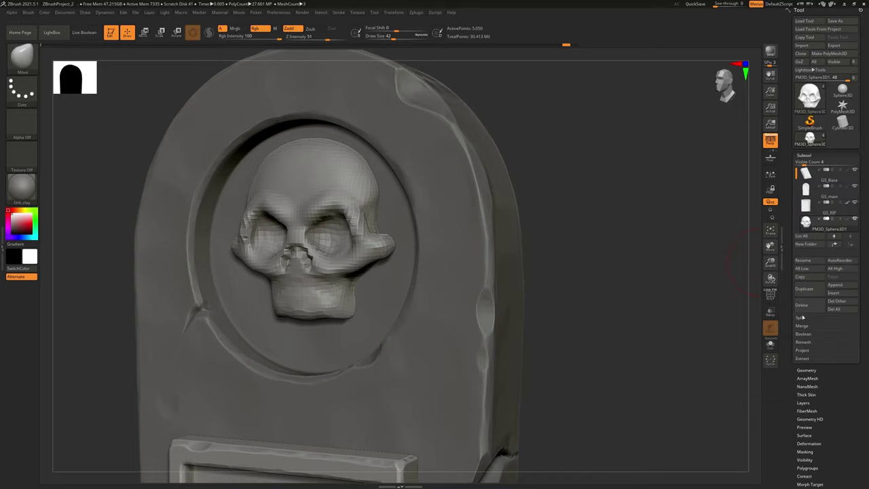
left_click(806, 371)
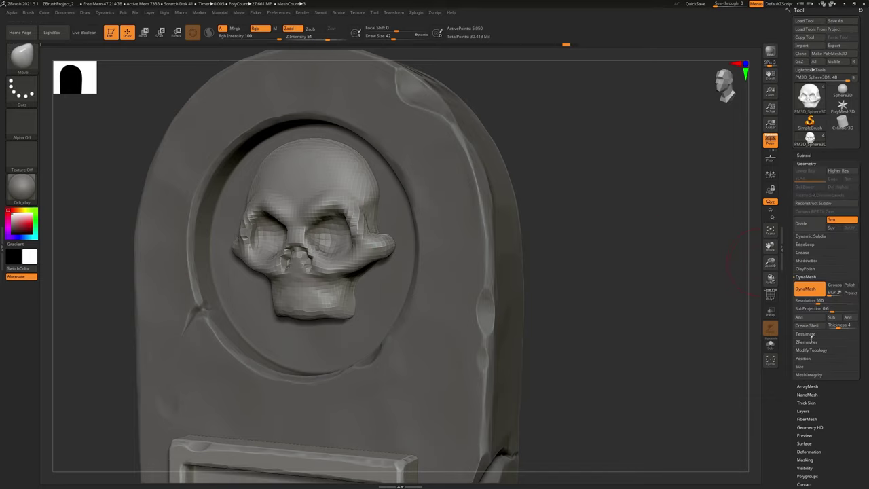
left_click(813, 224)
- Smooth the outer rim of the eye sockets next to the temples and check the skull from both sides
right_click_drag(369, 227, 369, 272, "ctrl")
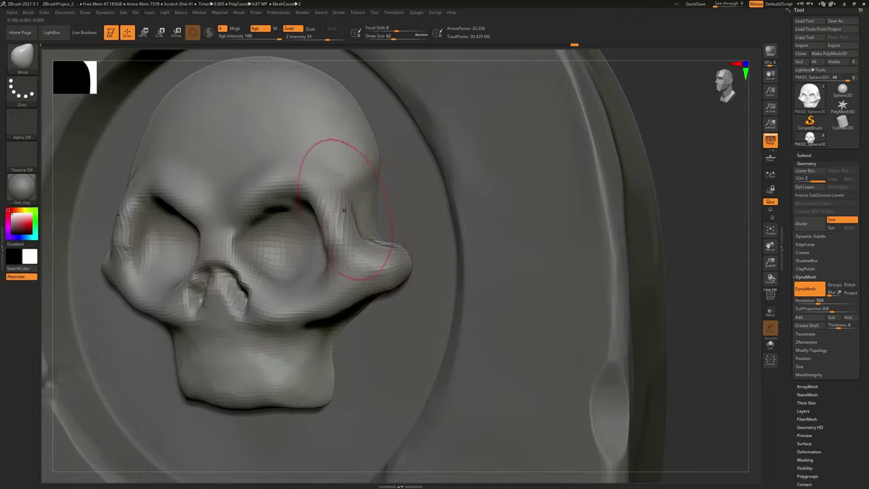
left_click_drag(345, 210, 336, 218, "shift")
mouse_move(442, 261)
right_mouse_down()
mouse_move(309, 235)
mouse_move(373, 248)
mouse_move(288, 252)
mouse_move(457, 219)
right_mouse_up()
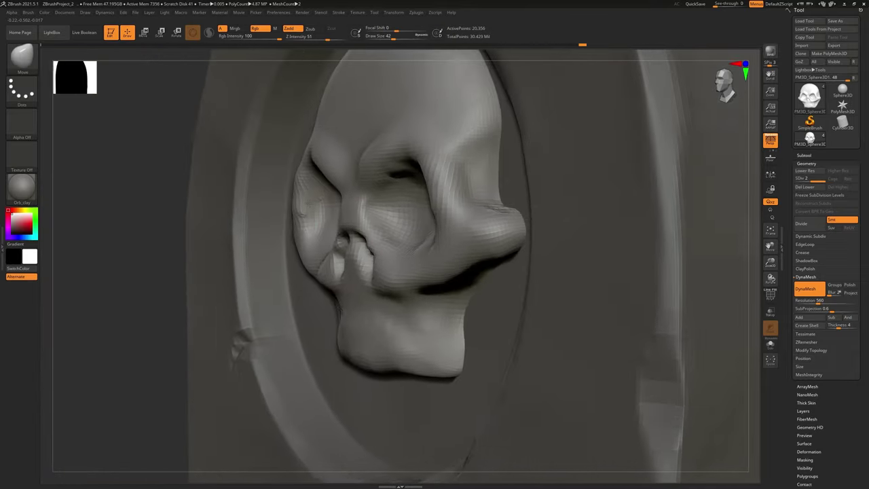
mouse_move(304, 161)
right_mouse_down()
mouse_move(353, 197)
mouse_move(388, 244)
mouse_move(408, 241)
right_mouse_up()
right_click_drag(284, 203, 399, 171)
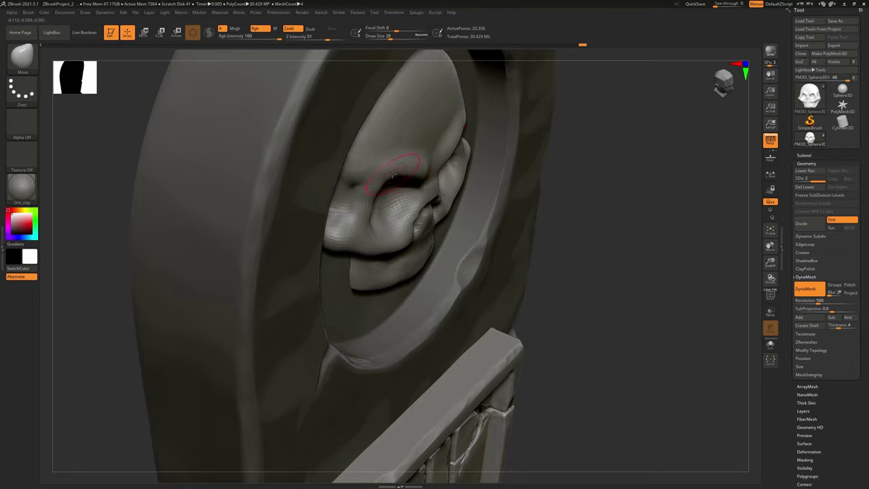
right_click_drag(390, 172, 486, 192)
mouse_move(466, 132)
right_mouse_down()
mouse_move(461, 158)
mouse_move(493, 159)
mouse_move(468, 187)
mouse_move(496, 183)
right_mouse_up()
- Add volume along the temples above the cheekbones with the ClayBuildup brush at size 30
left_click(21, 56)
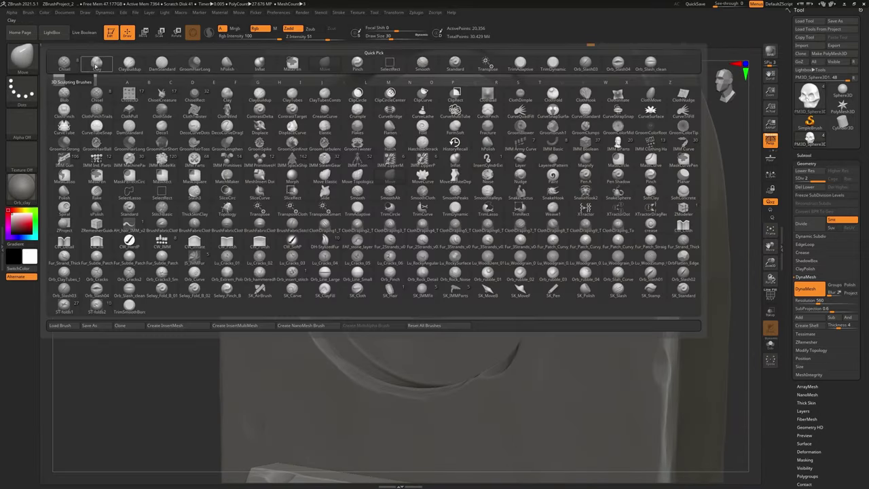
left_click(128, 63)
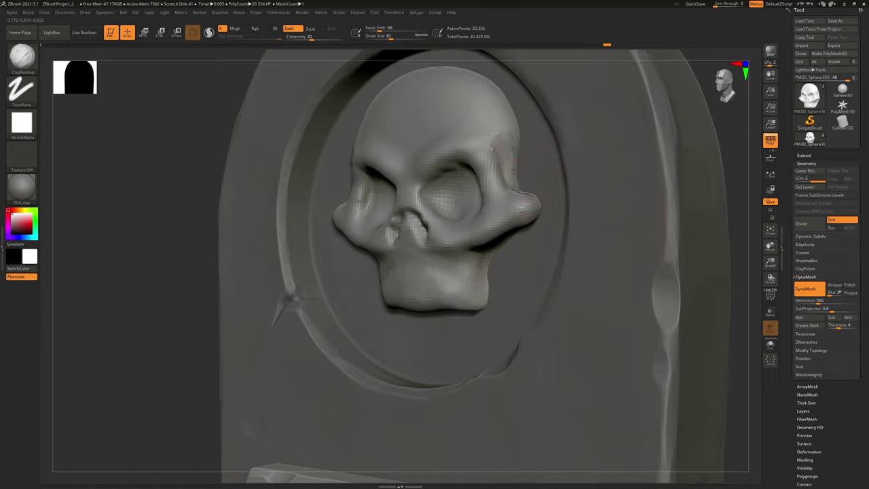
mouse_move(514, 168)
left_mouse_down()
mouse_move(497, 126)
mouse_move(486, 145)
left_mouse_up()
right_click_drag(394, 135, 444, 133)
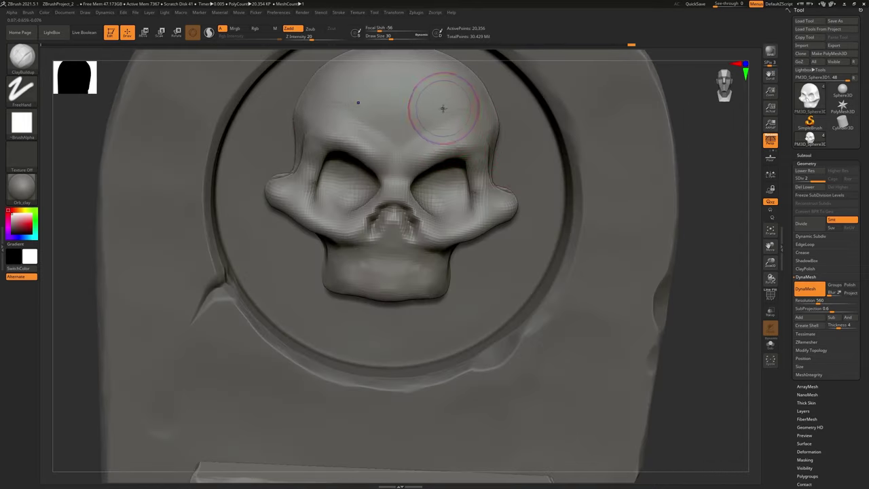
- Smooth the forehead sides and blend the built-up temples into the cranium
key("shift")
left_click_drag(474, 102, 475, 104, "shift")
mouse_move(476, 104)
right_mouse_down("alt")
mouse_move(485, 151)
mouse_move(446, 156)
right_mouse_up("alt")
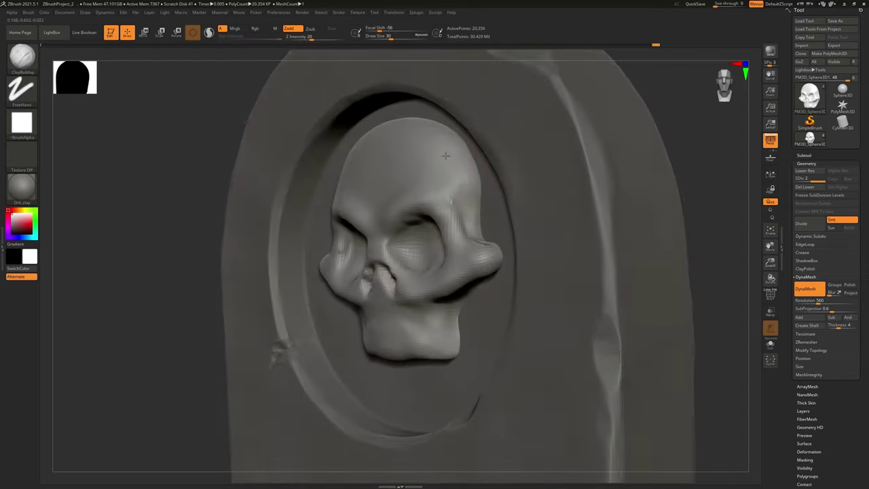
key("shift")
left_click_drag(455, 169, 476, 208, "shift")
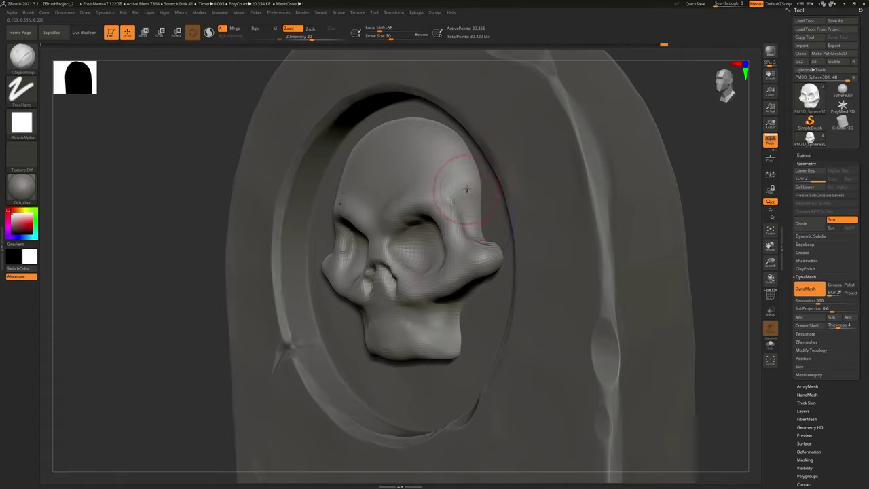
mouse_move(466, 190)
right_mouse_down()
mouse_move(485, 195)
mouse_move(425, 239)
mouse_move(476, 243)
mouse_move(438, 255)
right_mouse_up()
key("shift")
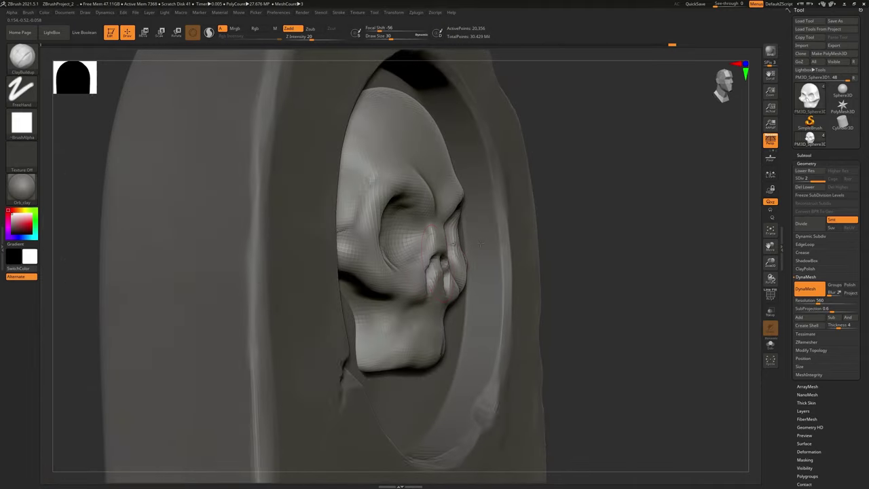
- Reshape the cheekbone beneath the eye socket with the Move brush at size 22
key("b")
key("m")
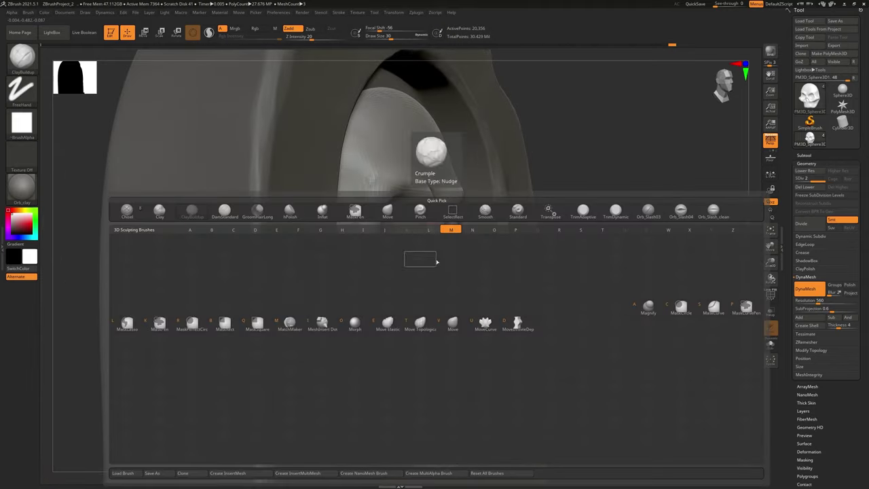
key("v")
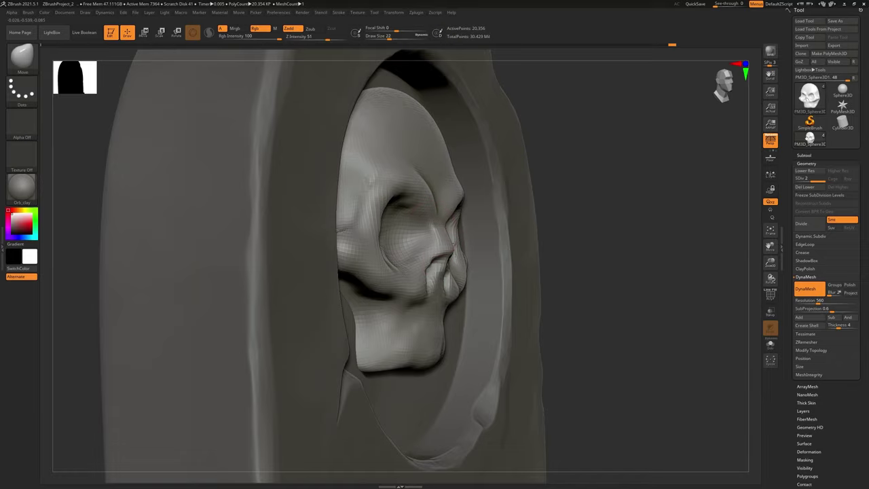
mouse_move(479, 230)
right_mouse_down()
mouse_move(285, 285)
mouse_move(310, 252)
mouse_move(431, 223)
mouse_move(272, 231)
mouse_move(350, 263)
mouse_move(400, 259)
right_mouse_up()
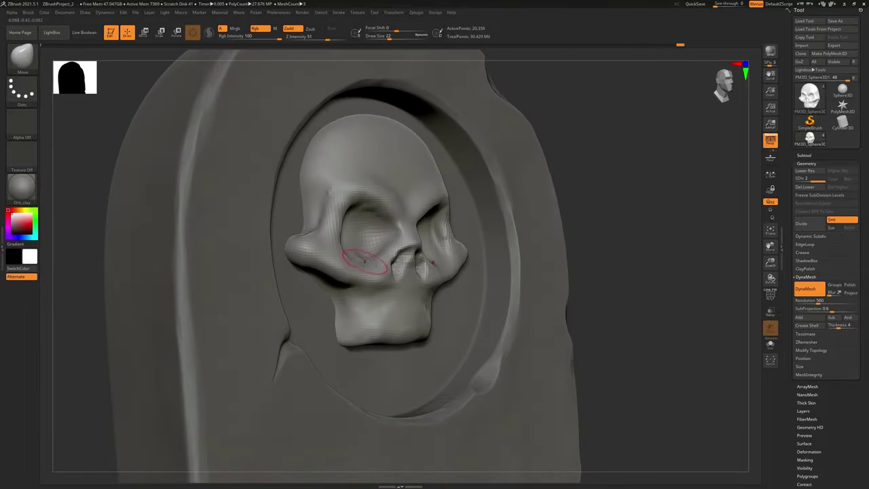
left_click_drag(365, 260, 398, 252)
right_click_drag(401, 253, 374, 262)
- Carve the inner edges of the eye sockets deeper with the DamStandard brush at size 22
left_click(22, 58)
left_click(162, 64)
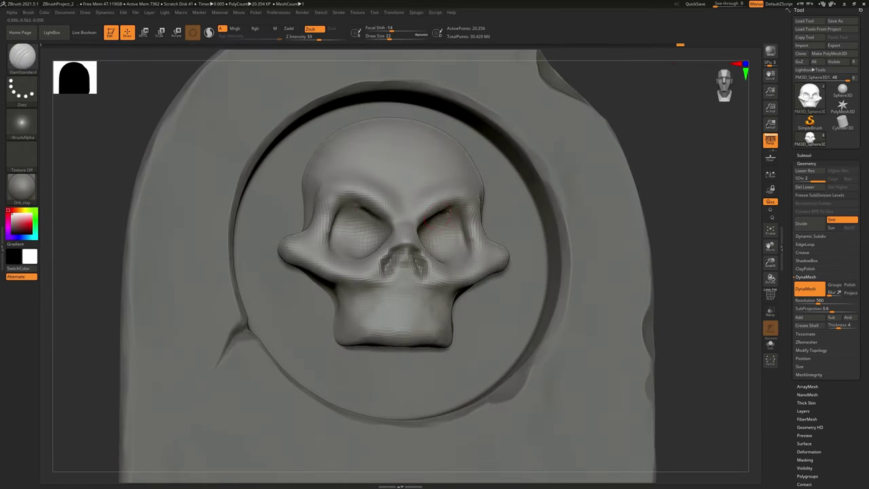
mouse_move(427, 221)
left_mouse_down()
mouse_move(452, 210)
mouse_move(464, 231)
left_mouse_up()
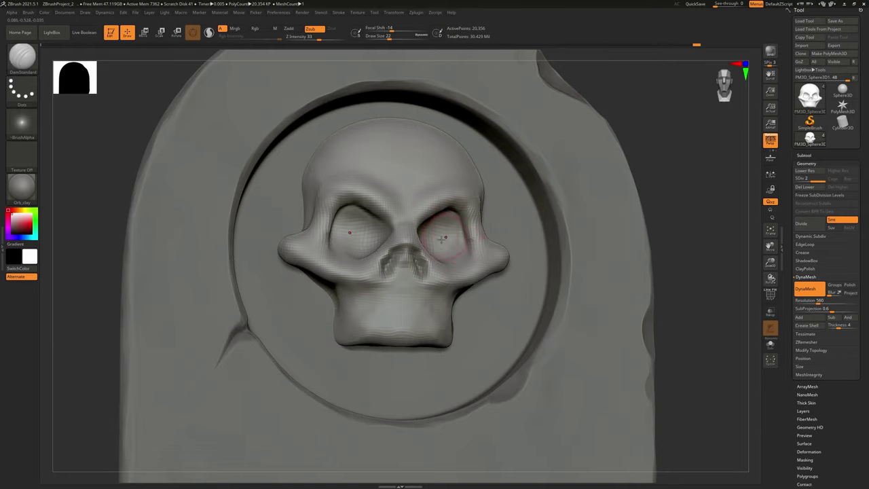
right_click_drag(442, 238, 410, 234)
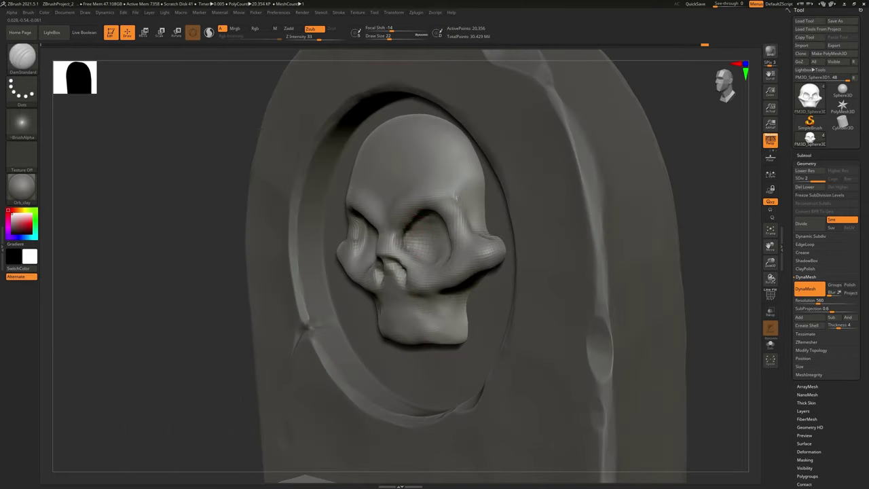
mouse_move(409, 243)
right_mouse_down()
mouse_move(397, 246)
mouse_move(459, 258)
mouse_move(450, 252)
mouse_move(434, 288)
right_mouse_up()
left_click_drag(437, 280, 404, 305)
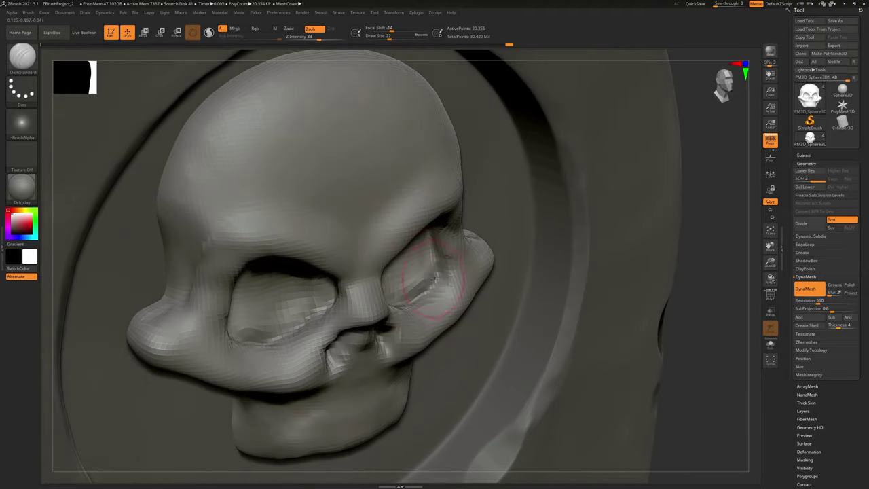
mouse_move(427, 278)
right_mouse_down()
mouse_move(419, 255)
mouse_move(380, 254)
right_mouse_up()
- Flatten the floors of the eye sockets with the hPolish brush at size 22
left_click(22, 59)
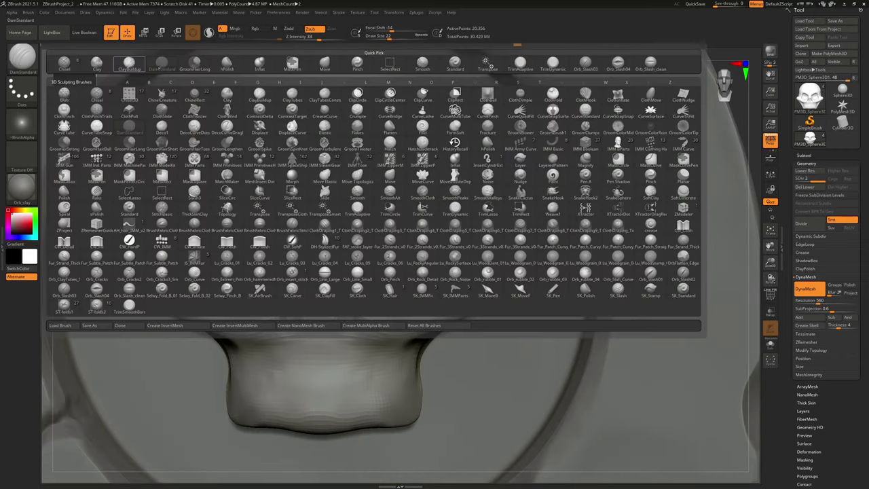
left_click(325, 63)
key("b")
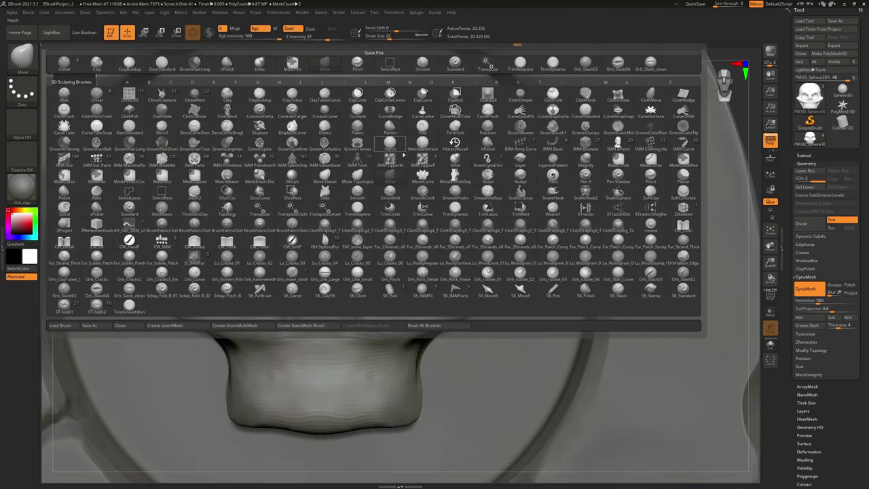
key("h")
key("p")
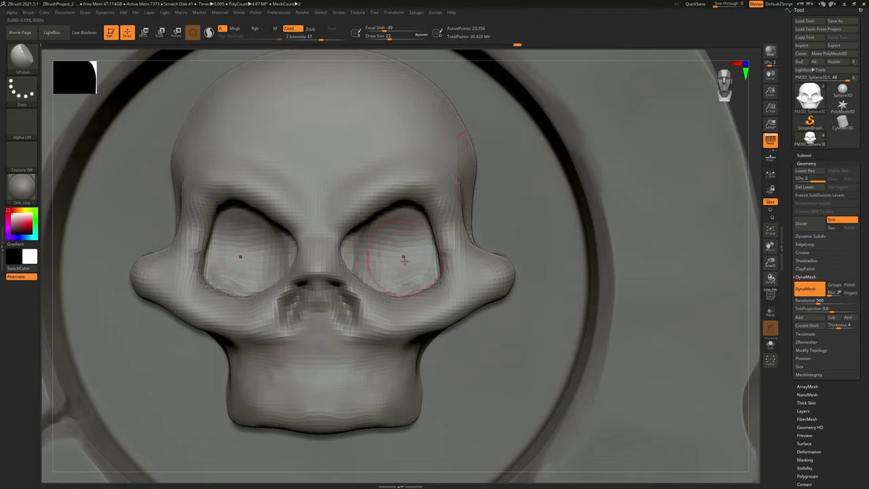
mouse_move(390, 265)
left_mouse_down()
mouse_move(370, 244)
mouse_move(367, 252)
mouse_move(389, 259)
left_mouse_up()
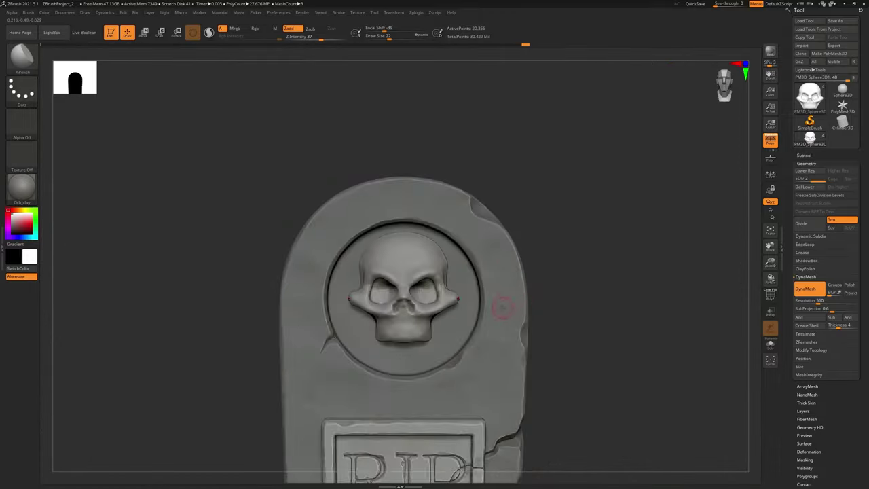
- Widen the temples and sides of the cranium with the Move brush enlarged to about size 78
right_click_drag(500, 307, 465, 269, "ctrl")
key("b")
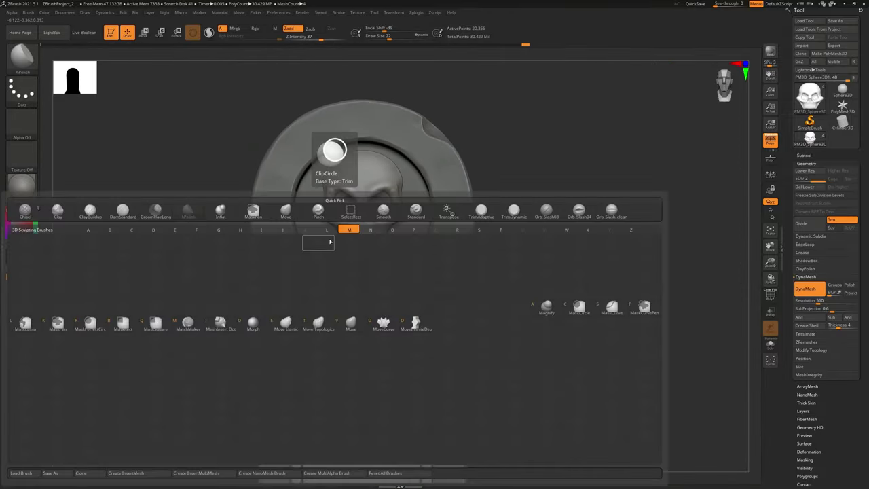
key("v")
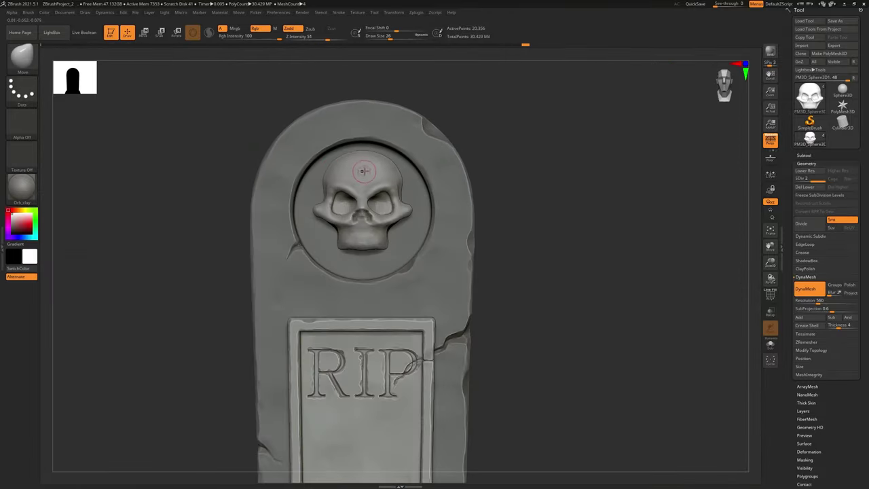
key("bracketright")
key("bracketright")
key("bracketright")
key("bracketright")
key("bracketright")
right_click_drag(338, 206, 313, 207, "ctrl")
left_click_drag(328, 220, 333, 231)
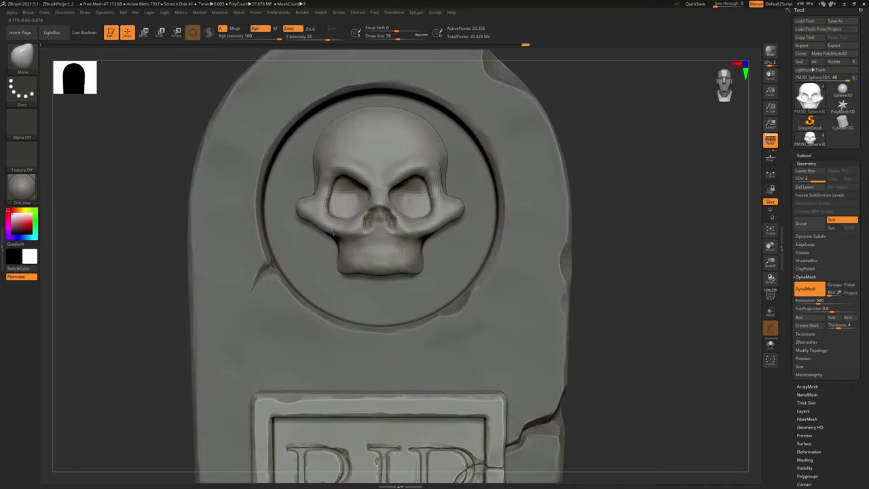
left_click_drag(301, 203, 326, 165)
left_click_drag(336, 124, 331, 127)
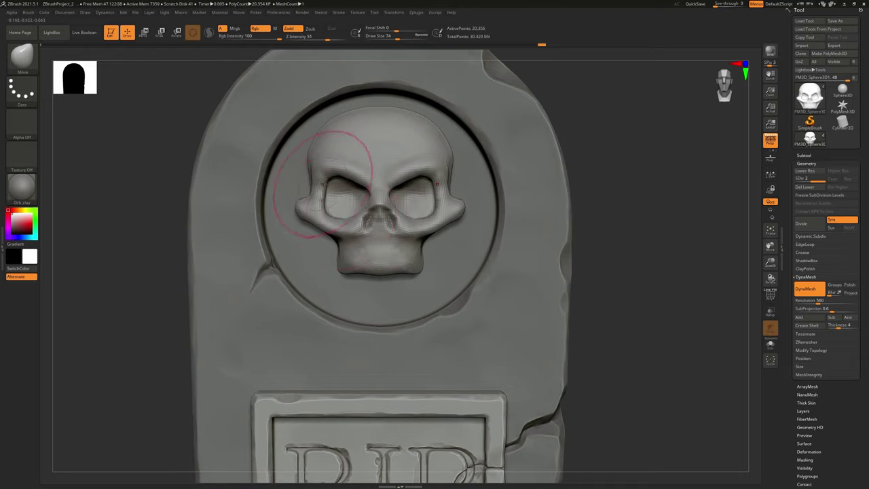
- Round out the eye sockets and adjust the brow and cranium contour with the Move brush reduced to size 38
key("bracketleft")
key("bracketleft")
key("bracketleft")
key("bracketleft")
mouse_move(320, 192)
left_mouse_down()
mouse_move(309, 193)
mouse_move(331, 167)
mouse_move(321, 180)
mouse_move(364, 183)
mouse_move(364, 176)
left_mouse_up()
mouse_move(339, 231)
right_mouse_down()
mouse_move(461, 230)
mouse_move(384, 229)
mouse_move(306, 156)
right_mouse_up()
mouse_move(307, 154)
left_mouse_down()
mouse_move(314, 148)
mouse_move(307, 168)
left_mouse_up()
right_click_drag(307, 151, 317, 150)
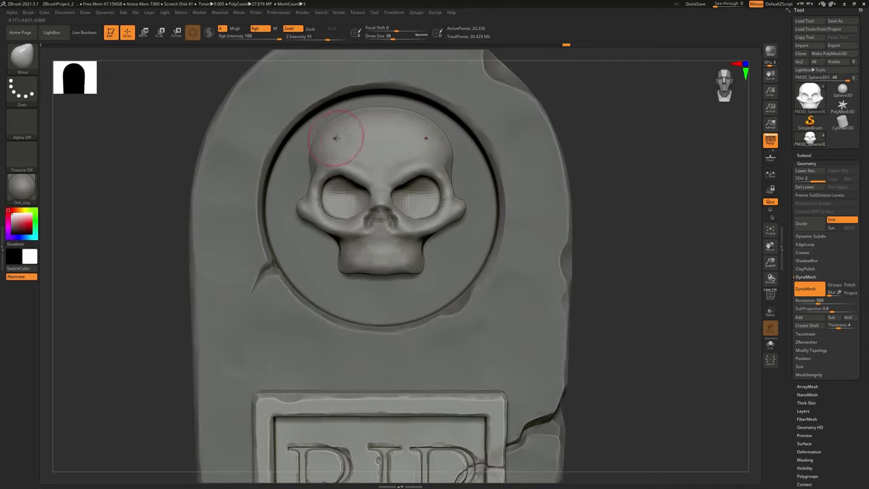
- Thicken the rim of the nose cavity with the Inflat brush at size 14
mouse_move(436, 301)
right_mouse_down()
mouse_move(401, 280)
mouse_move(434, 268)
mouse_move(415, 293)
mouse_move(388, 225)
mouse_move(370, 254)
mouse_move(360, 248)
right_mouse_up()
left_click(22, 57)
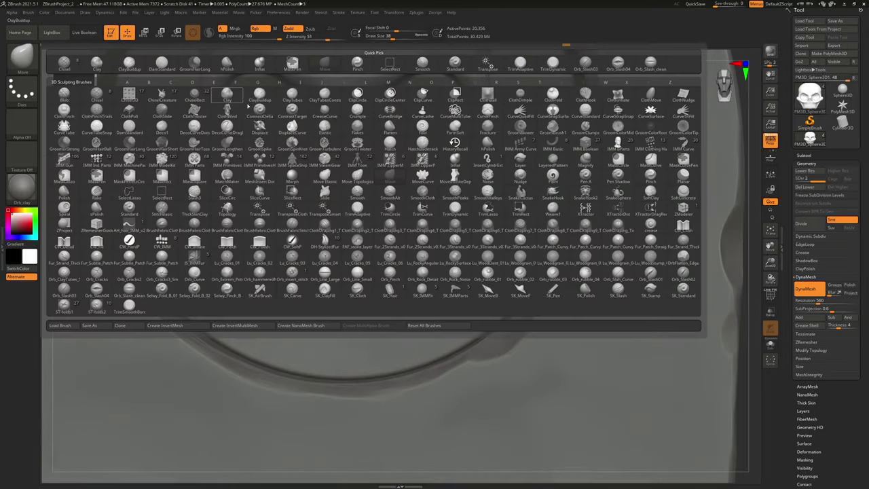
left_click(259, 64)
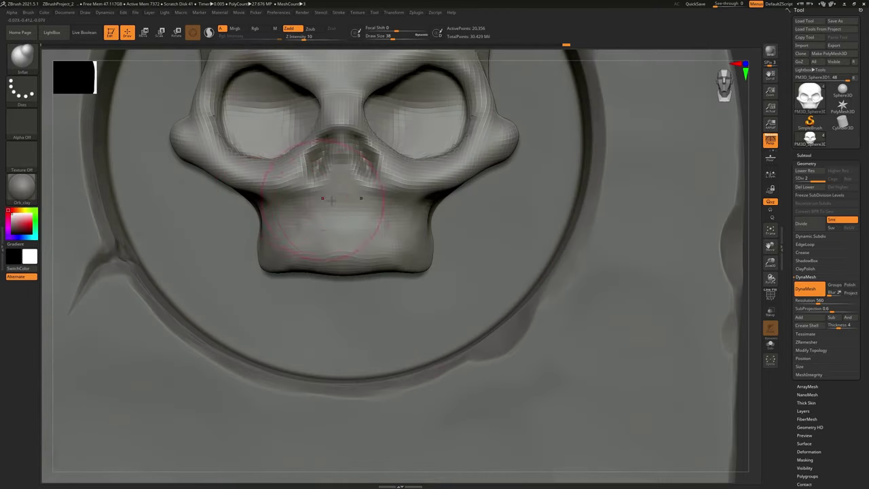
key("bracketleft")
key("bracketleft")
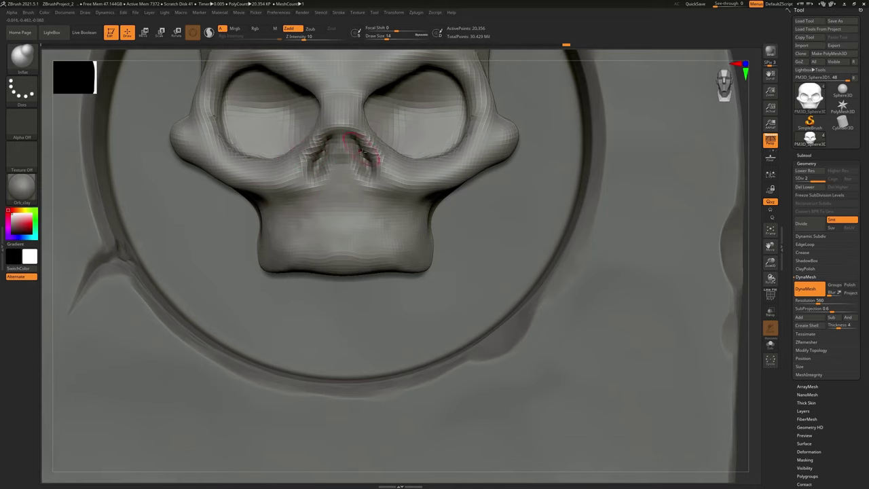
- Carve a sharper, deeper upper edge into the nose cavity with the DamStandard brush at size 14
left_click(22, 58)
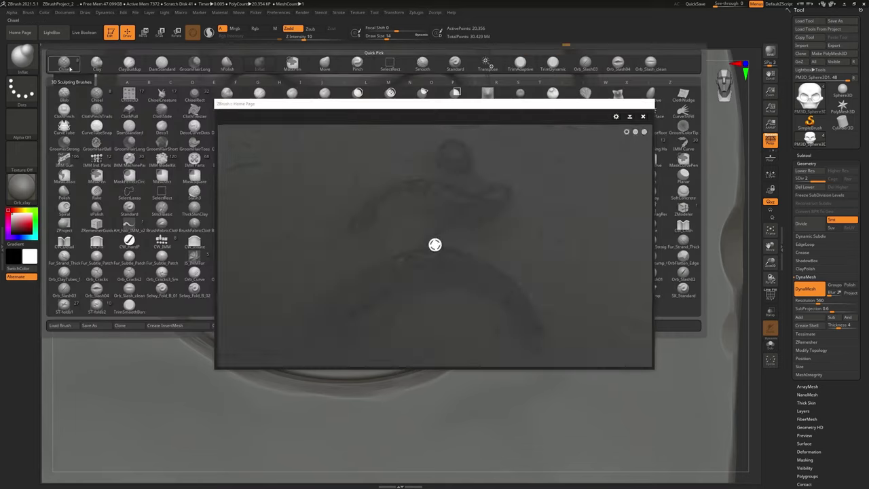
left_click(643, 116)
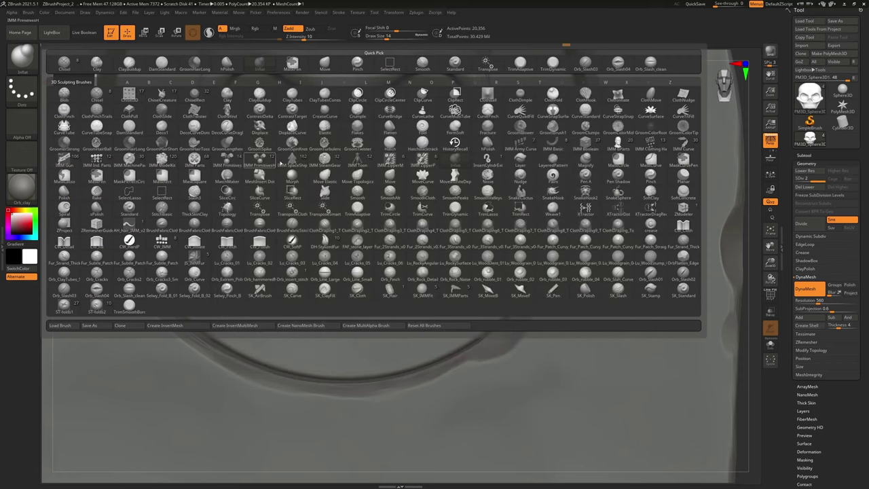
key("d")
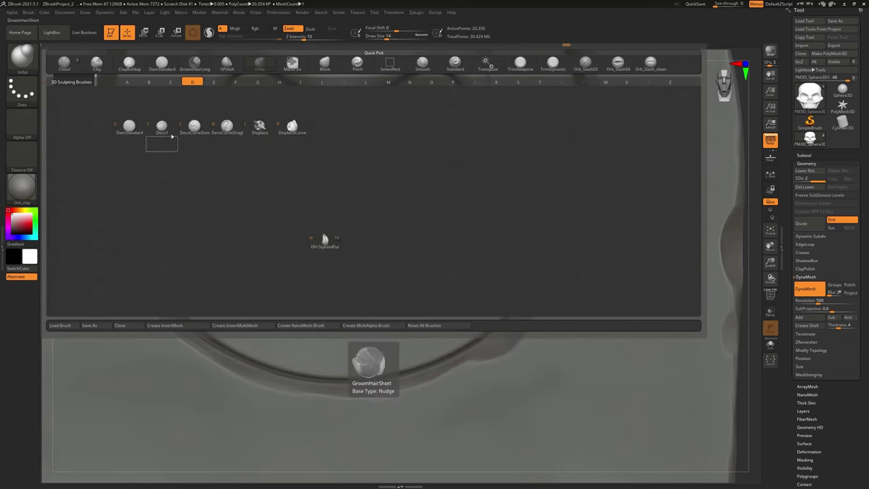
key("s")
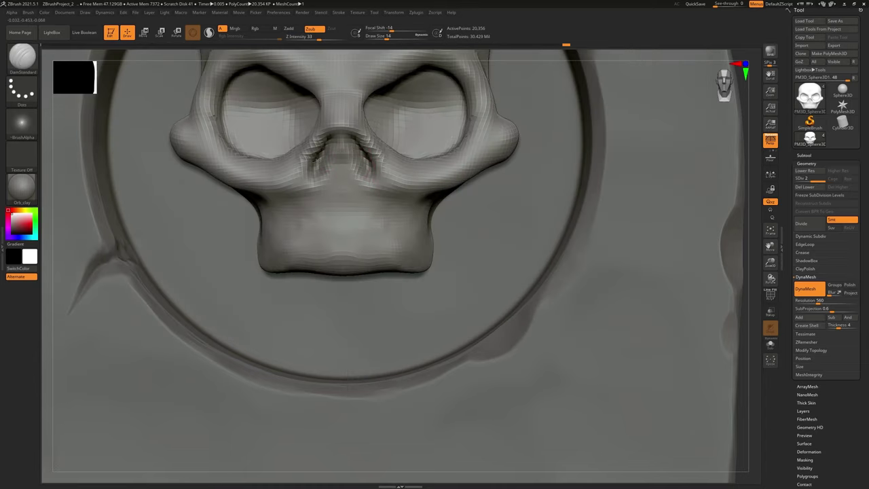
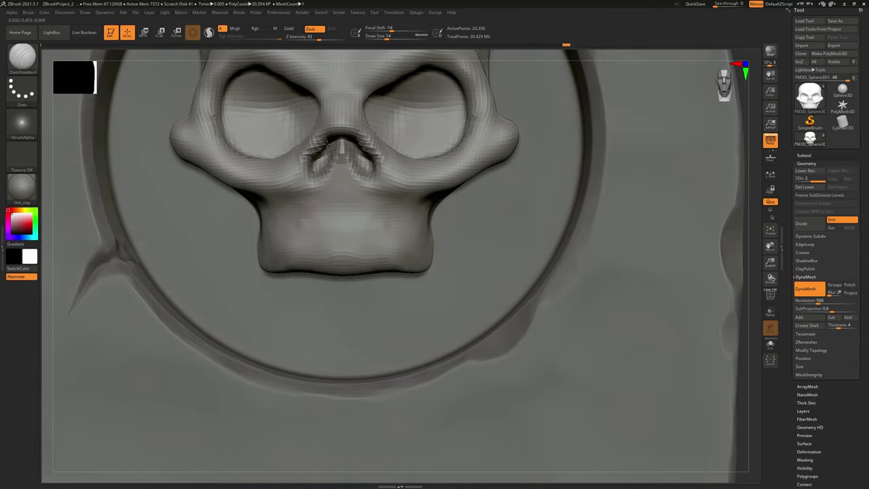
mouse_move(356, 189)
right_mouse_down()
mouse_move(322, 127)
mouse_move(337, 179)
mouse_move(345, 181)
mouse_move(332, 157)
mouse_move(360, 184)
right_mouse_up()
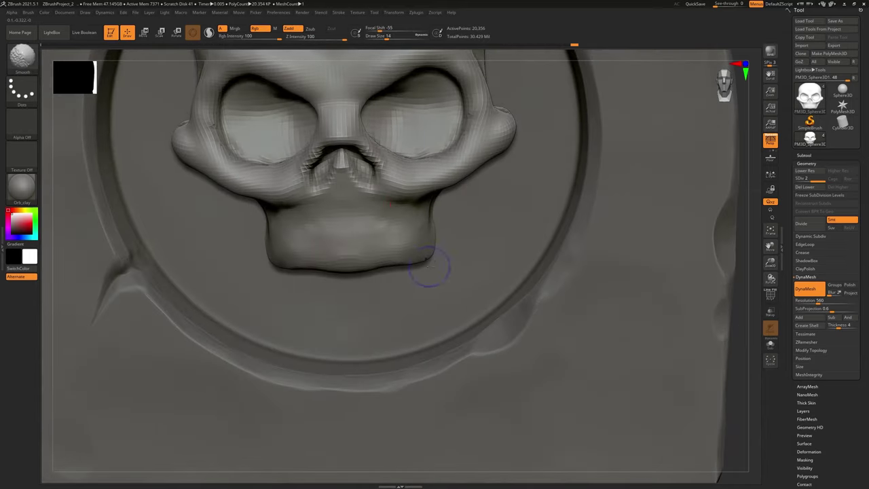
- Build up the upper jaw below the nose with the ClayBuildup brush at size 26 and smooth the strokes
right_click_drag(431, 265, 407, 237, "shift")
left_click(22, 58)
left_click(129, 64)
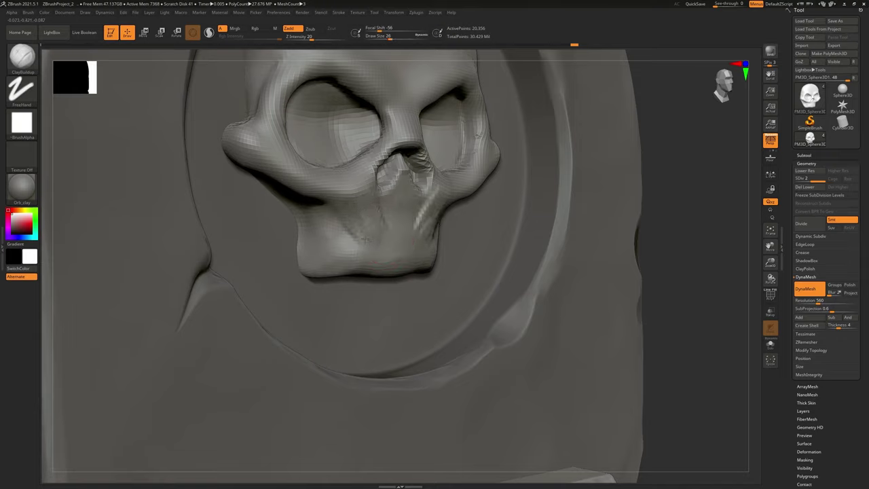
key("shift")
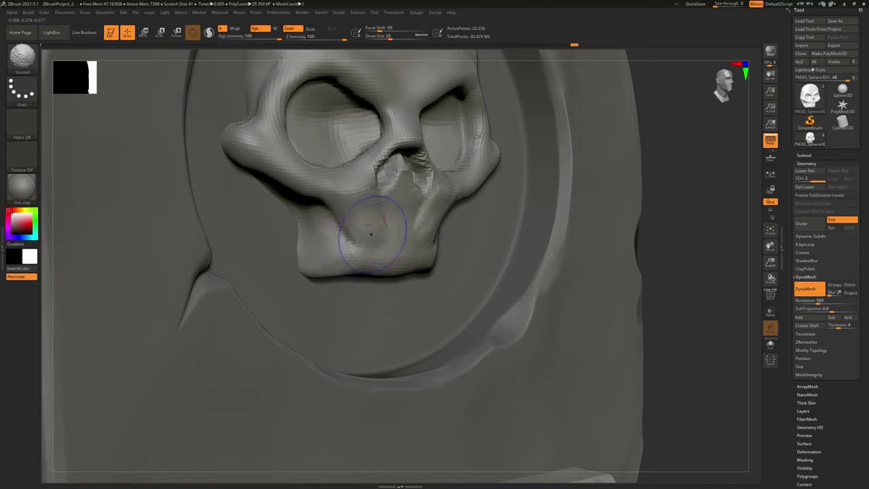
right_click_drag(389, 227, 394, 220)
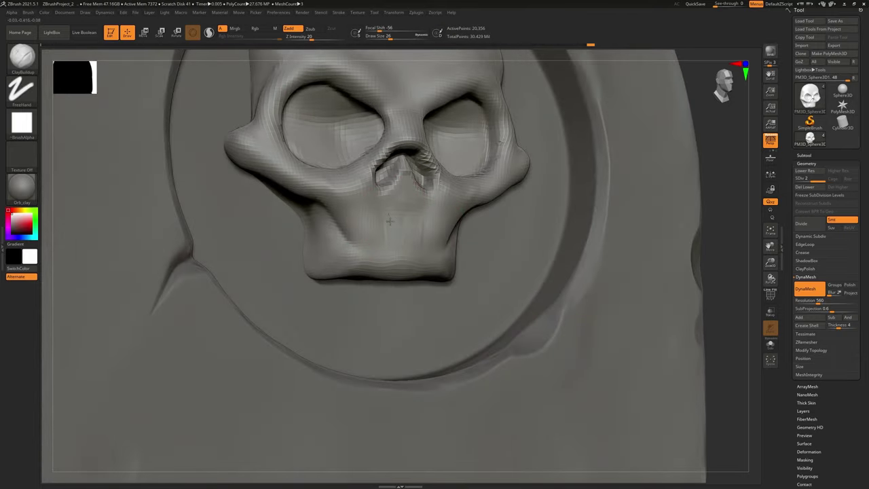
left_click_drag(408, 232, 405, 189)
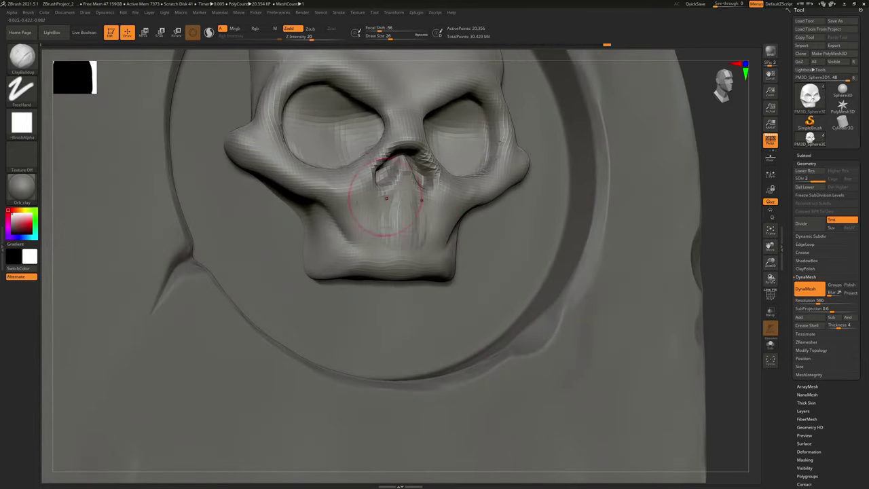
key("shift")
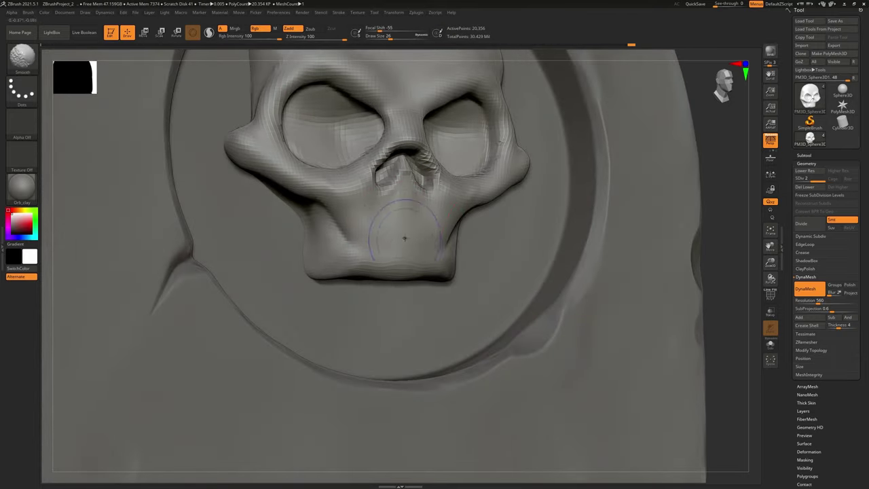
- Refine and smooth the sides and corners of the jaw so they blend into the cheekbones
right_click_drag(405, 238, 444, 198, "ctrl")
right_click_drag(478, 244, 476, 197, "alt")
mouse_move(475, 197)
right_mouse_down()
mouse_move(453, 231)
mouse_move(478, 249)
mouse_move(454, 246)
right_mouse_up()
key("shift")
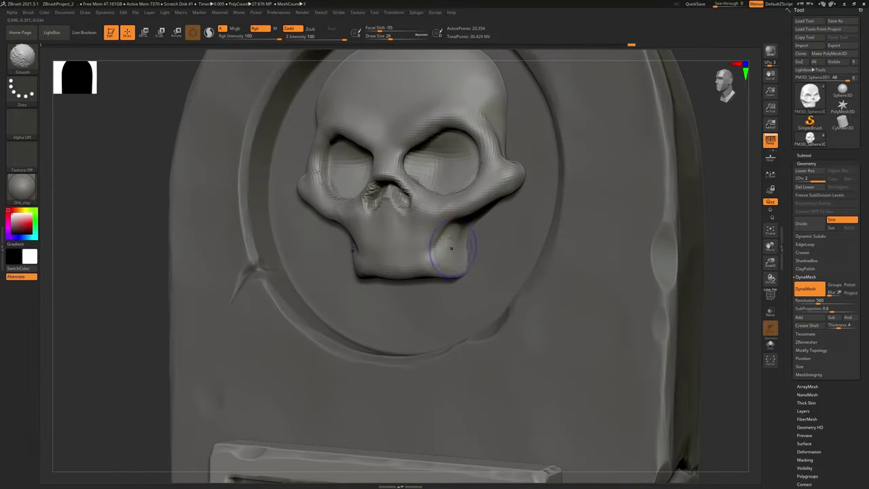
right_click_drag(459, 261, 445, 252)
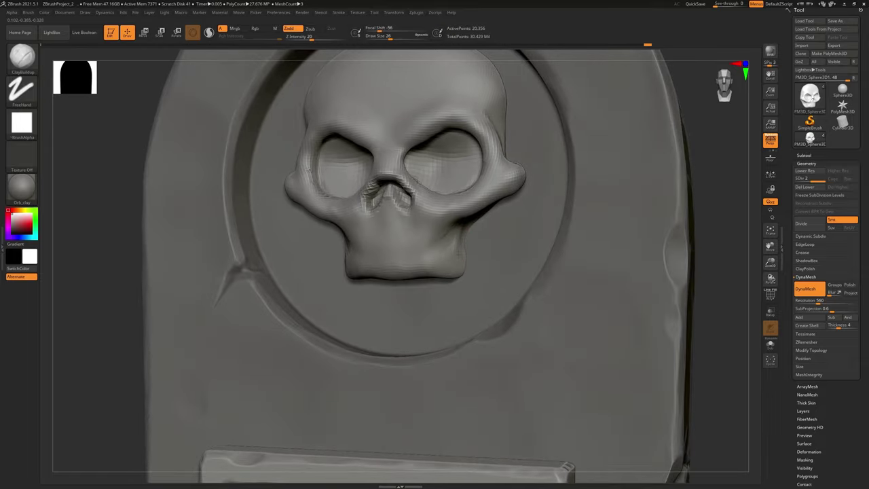
key("shift")
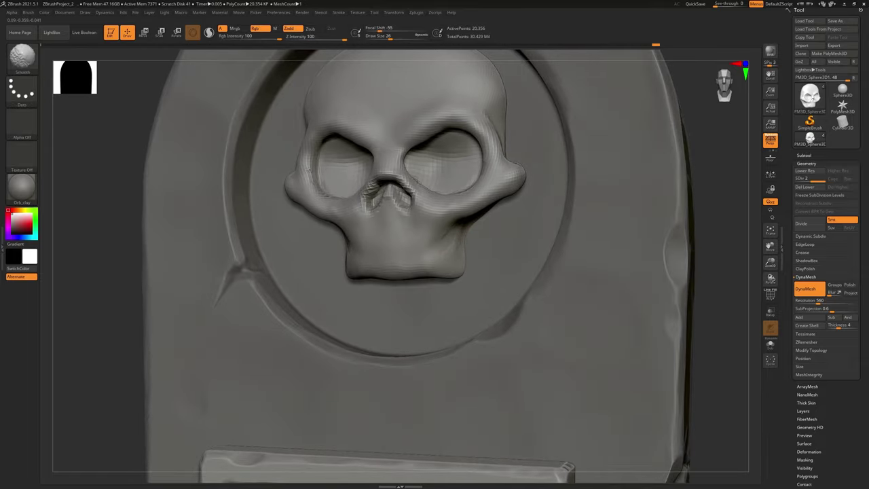
mouse_move(448, 260)
right_mouse_down()
mouse_move(434, 267)
mouse_move(472, 322)
mouse_move(491, 301)
mouse_move(448, 289)
mouse_move(448, 297)
mouse_move(432, 278)
mouse_move(427, 285)
right_mouse_up()
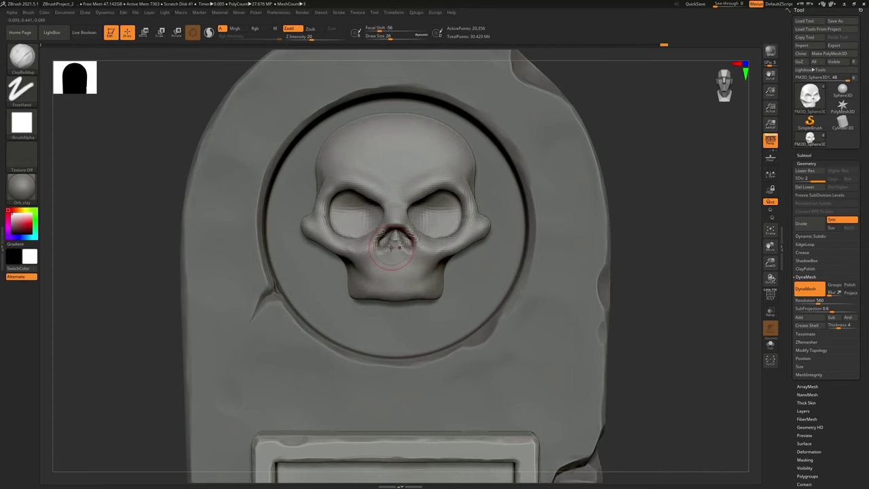
- Reshape the nose cavity with the Move brush at size 26, extending its lower part downward
left_click(22, 56)
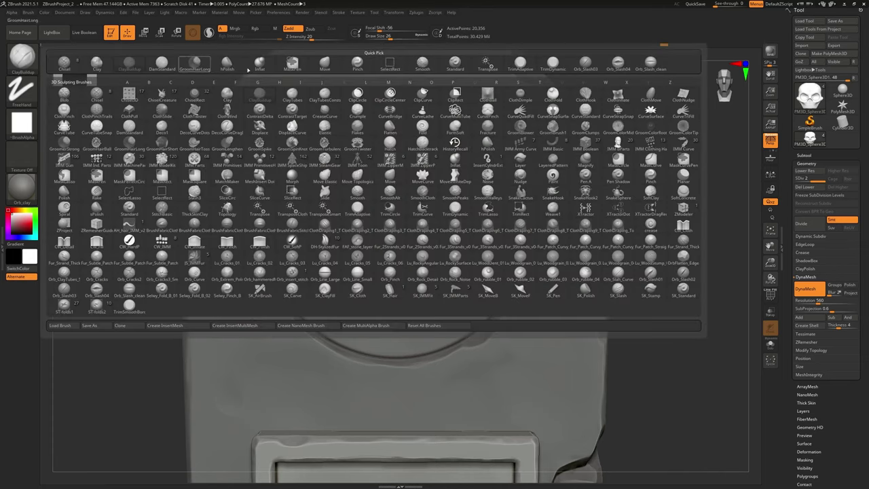
left_click(326, 65)
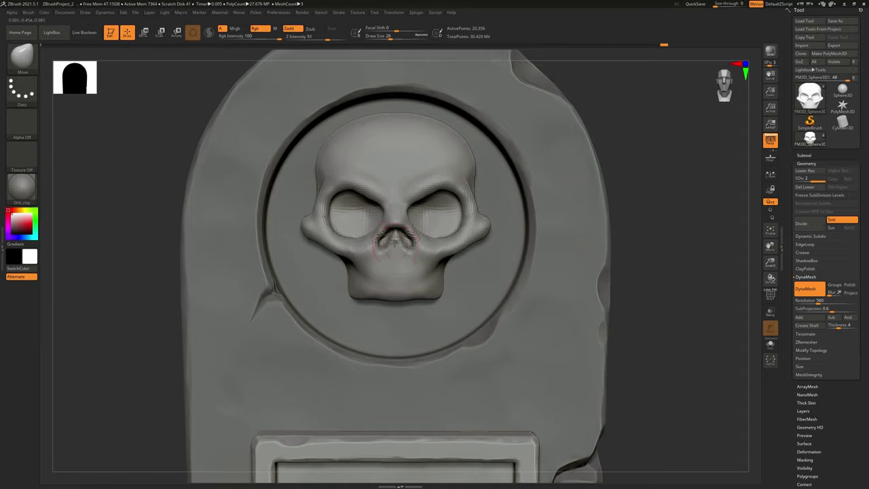
mouse_move(394, 244)
left_mouse_down()
mouse_move(378, 262)
mouse_move(396, 227)
mouse_move(386, 251)
left_mouse_up()
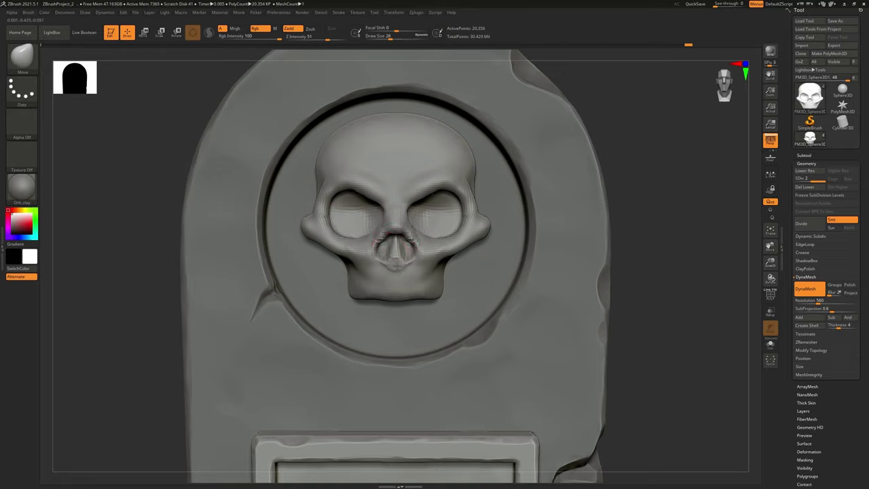
- Widen the lower corners of the upper jaw with the Move brush at size 54, undoing unwanted pulls
mouse_move(406, 163)
right_mouse_down("ctrl")
mouse_move(454, 257)
mouse_move(439, 278)
right_mouse_up("ctrl")
mouse_move(438, 280)
left_mouse_down()
mouse_move(432, 280)
mouse_move(444, 284)
mouse_move(430, 279)
left_mouse_up()
key("ctrl+z")
left_click_drag(437, 317, 450, 319)
left_click_drag(356, 315, 358, 319)
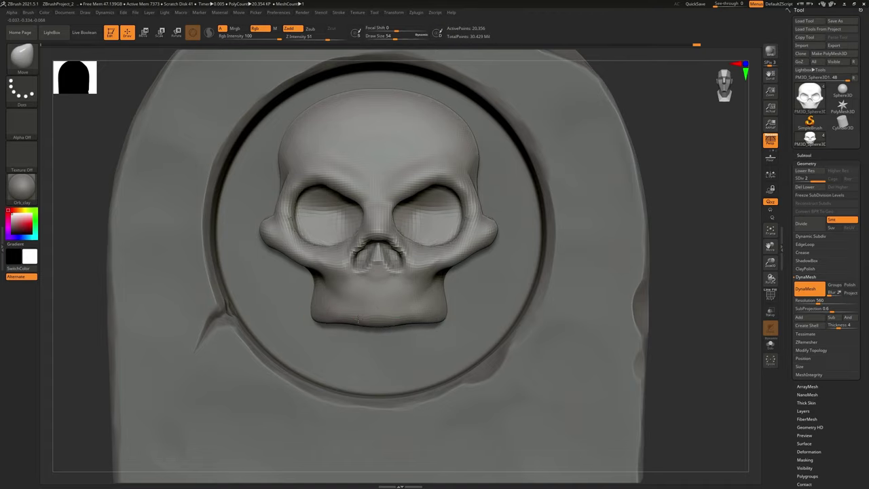
key("ctrl+z")
- Reshape the outer cheekbones with the Move brush at size 30, adjusting them from the front and three-quarter views
mouse_move(469, 292)
left_mouse_down()
mouse_move(435, 285)
mouse_move(462, 248)
left_mouse_up()
key("bracketleft")
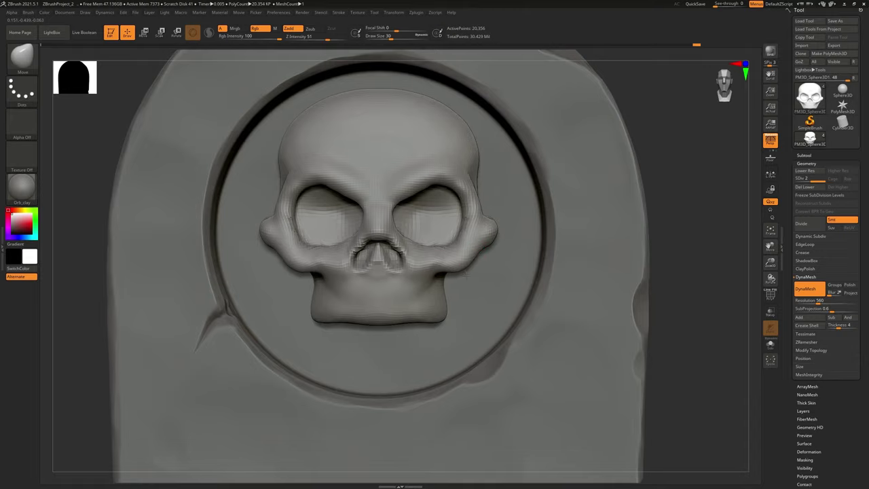
left_click_drag(481, 258, 483, 249)
right_click_drag(483, 249, 496, 228)
left_click_drag(506, 226, 502, 237)
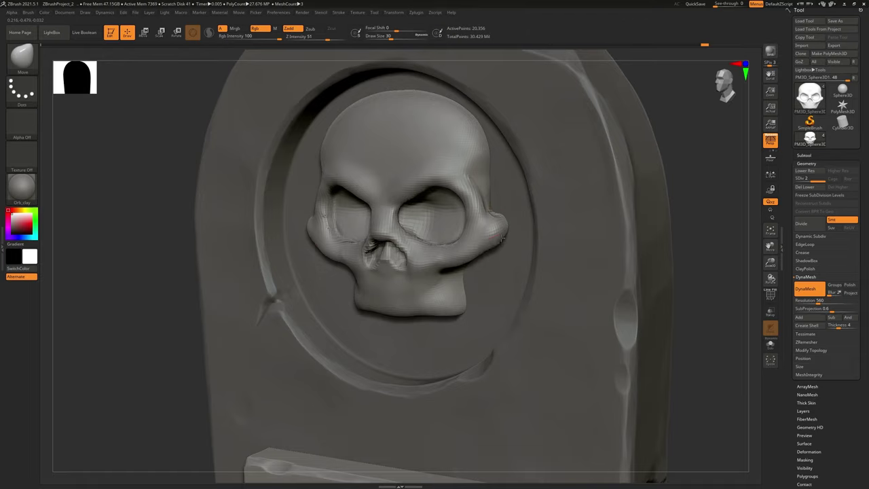
right_click_drag(455, 195, 493, 227)
left_click_drag(462, 222, 465, 231)
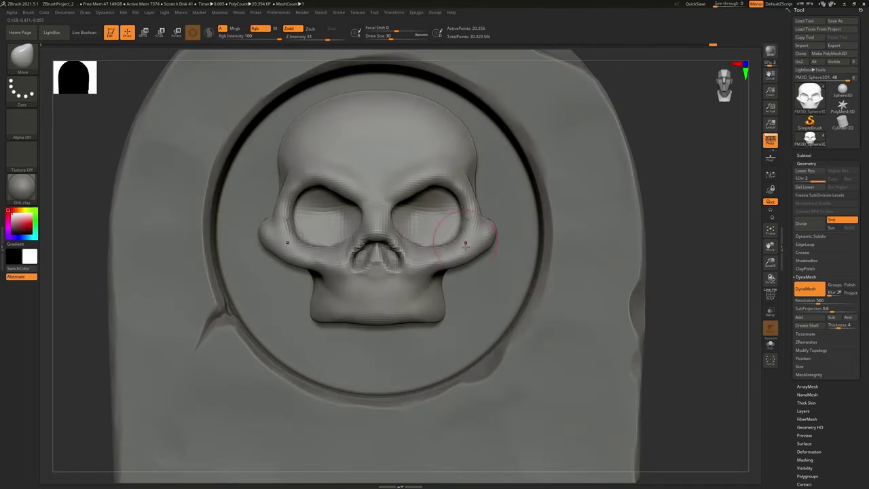
- Push the nose bridge and nose tip back in profile with the Move brush
right_click_drag(466, 245, 447, 194, "ctrl")
right_click_drag(477, 306, 478, 233, "ctrl")
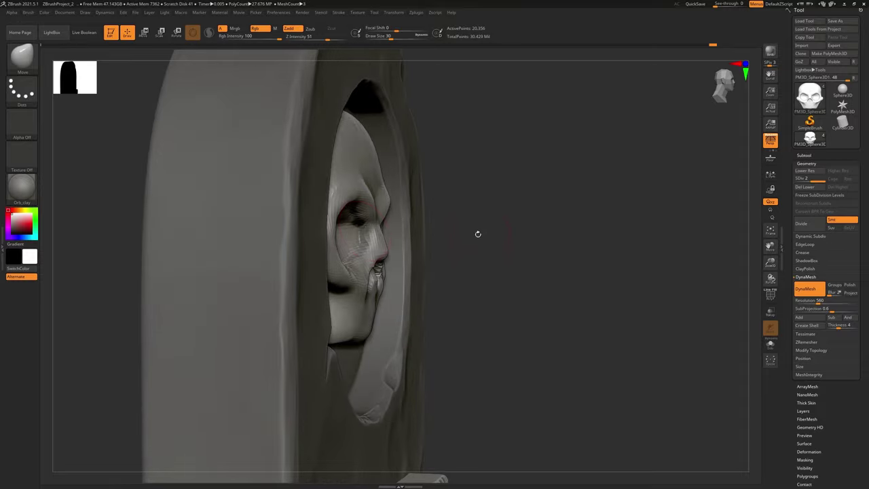
left_click_drag(379, 225, 370, 225)
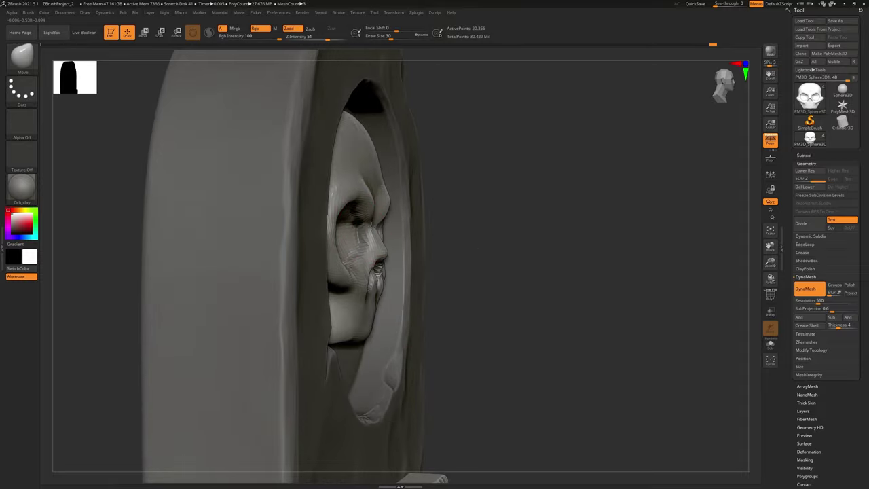
left_click_drag(385, 255, 377, 255)
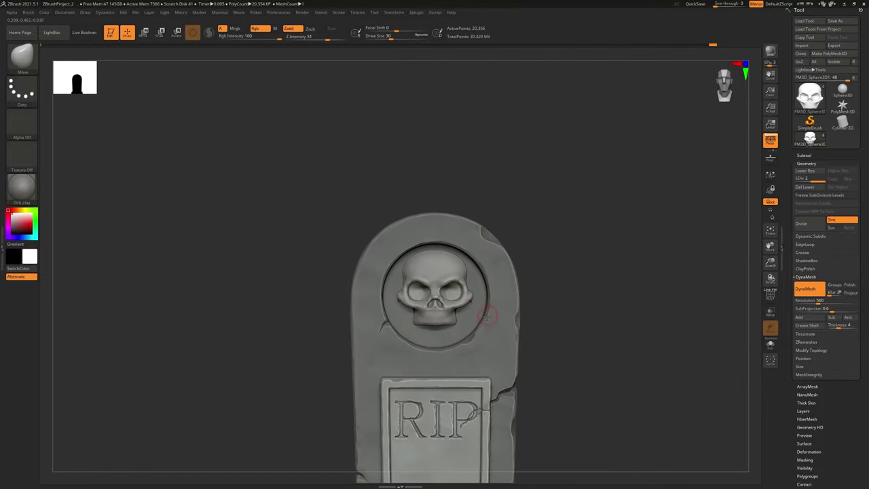
- Adjust the sides of the nose cavity and reshape the inner brows to make the eye sockets rounder
key("f")
mouse_move(446, 264)
right_mouse_down("ctrl")
mouse_move(440, 246)
mouse_move(400, 222)
right_mouse_up("ctrl")
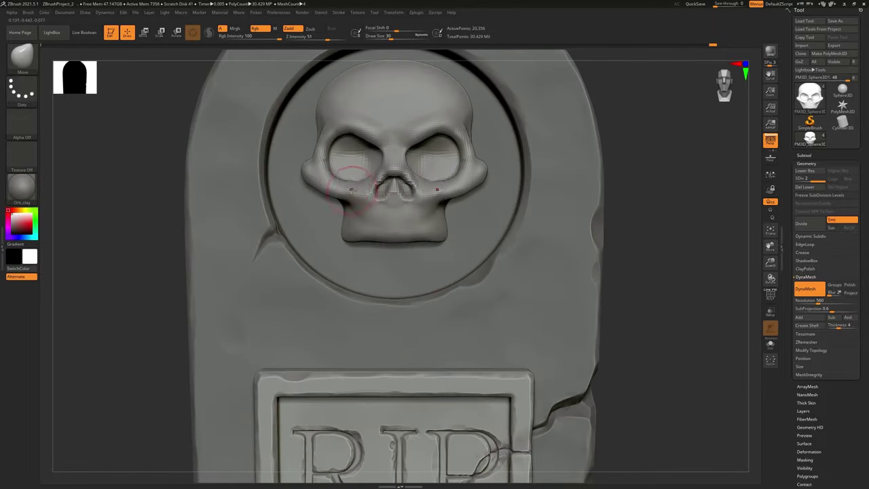
left_click_drag(379, 185, 373, 179)
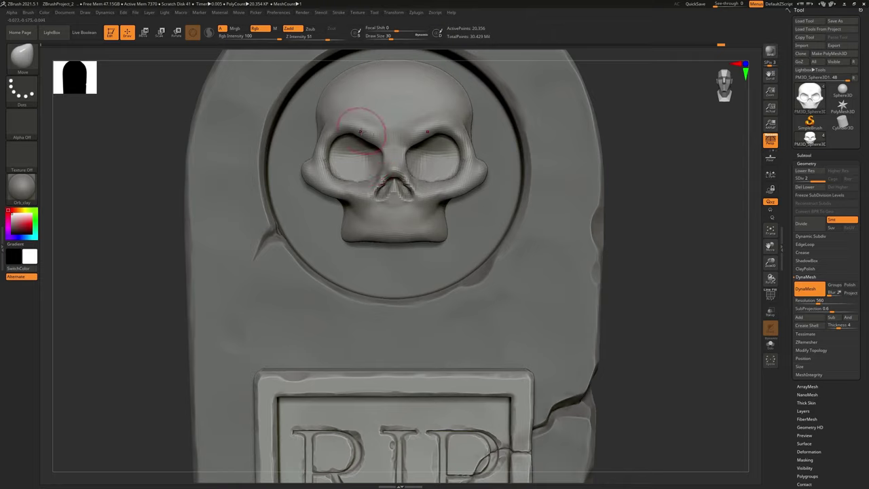
left_click_drag(364, 139, 373, 137)
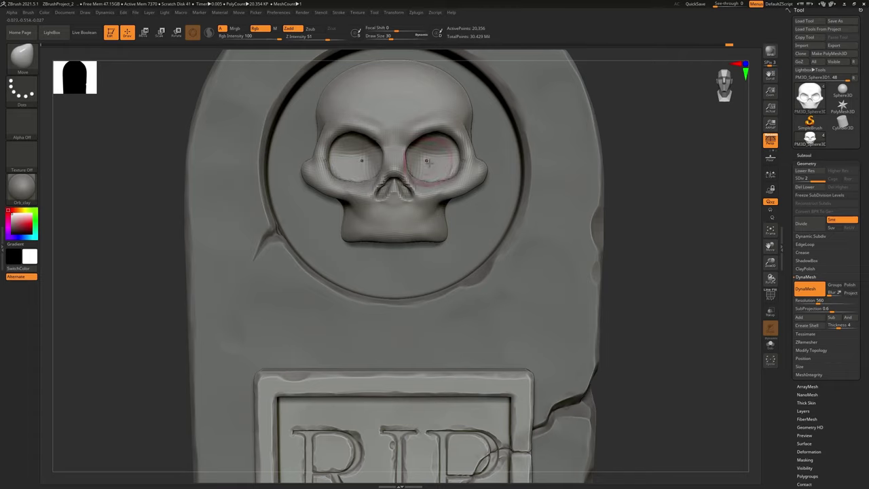
- Undo the last edit and raise the skull to subdivision level 3
mouse_move(428, 163)
right_mouse_down()
mouse_move(366, 155)
mouse_move(419, 145)
mouse_move(420, 41)
right_mouse_up()
mouse_move(530, 252)
right_mouse_down()
mouse_move(505, 239)
mouse_move(530, 242)
right_mouse_up()
right_click_drag(456, 146, 456, 227, "ctrl")
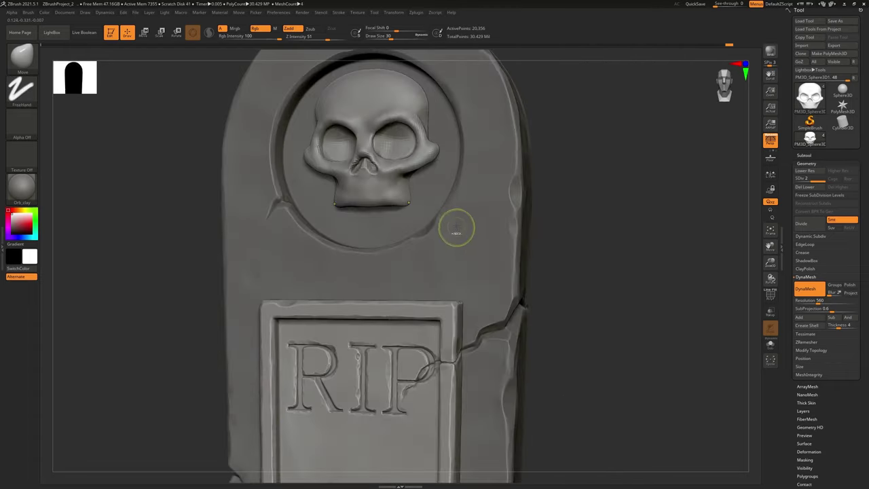
key("ctrl+z")
mouse_move(343, 136)
right_mouse_down("ctrl")
mouse_move(341, 170)
mouse_move(388, 231)
mouse_move(316, 227)
mouse_move(373, 219)
mouse_move(355, 217)
mouse_move(309, 235)
right_mouse_up("ctrl")
key("d")
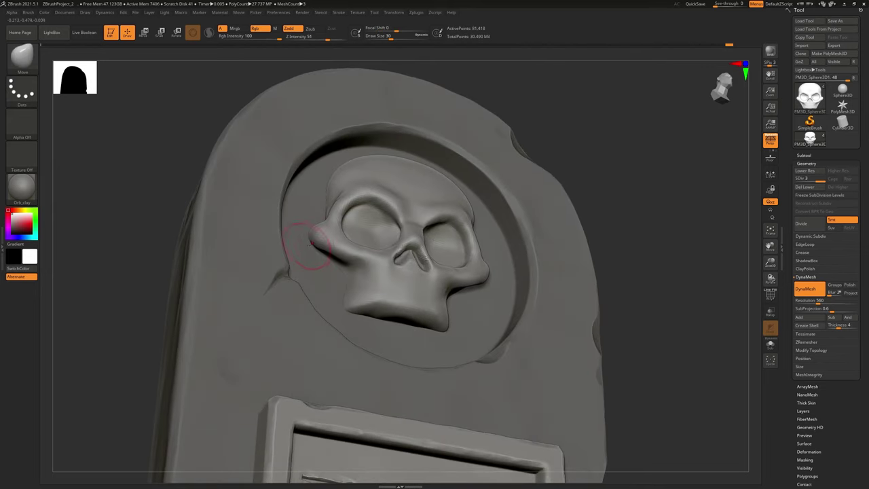
- Switch to the DamStandard brush and smooth the underside of the cheekbones where they meet the jaw
left_click(22, 55)
left_click(359, 281)
right_click_drag(359, 280, 314, 251)
key("shift")
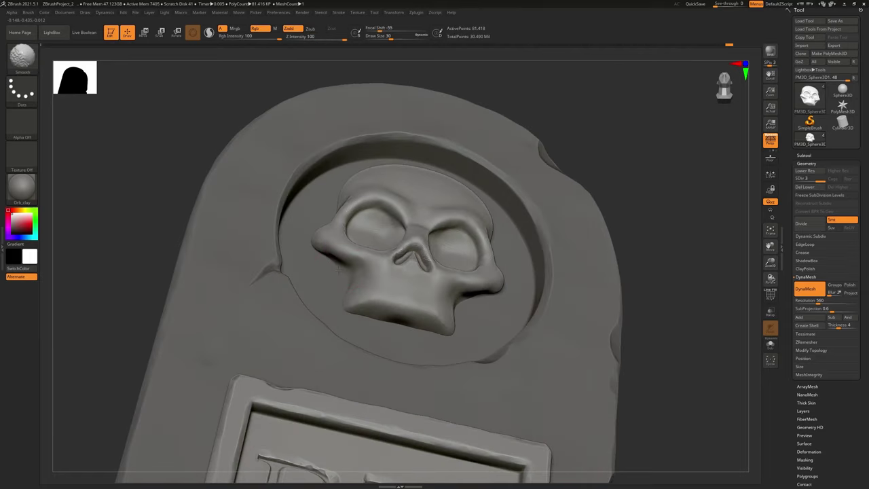
mouse_move(336, 260)
right_mouse_down()
mouse_move(362, 270)
mouse_move(355, 215)
right_mouse_up()
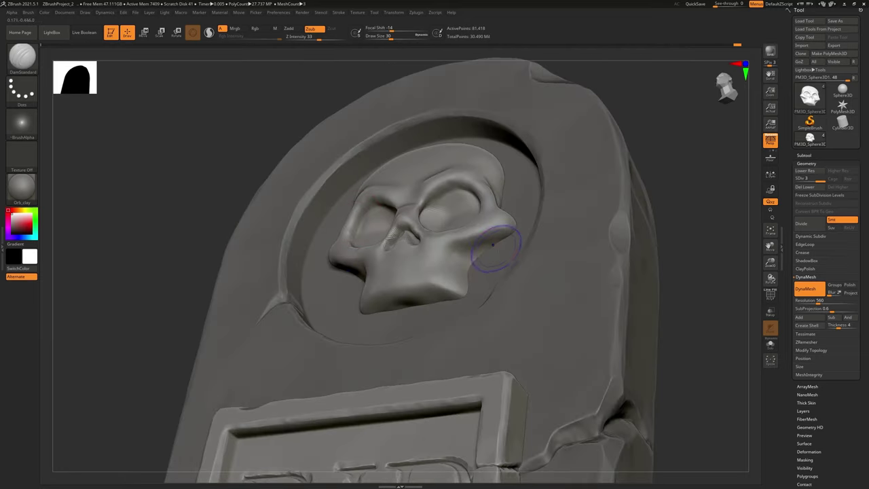
left_click_drag(495, 241, 509, 231, "shift")
right_click_drag(499, 241, 498, 183)
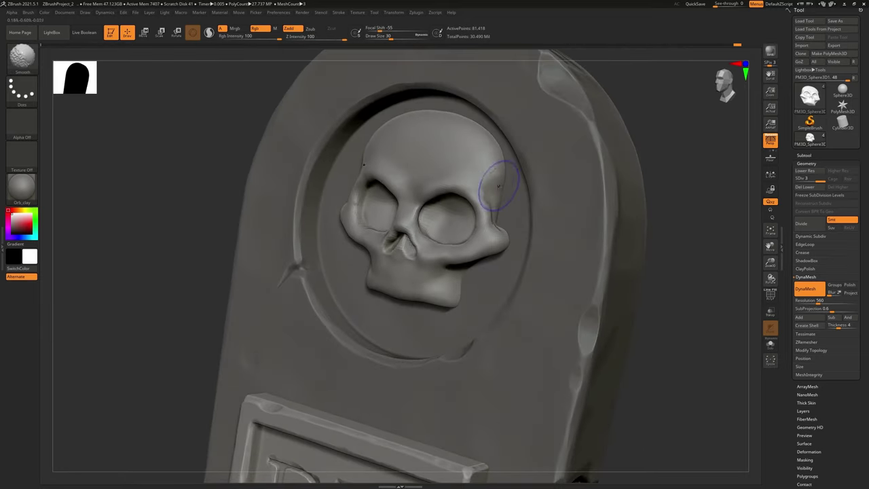
- Build up the temples beside the eye sockets with the ClayBuildup brush at size 30 and smooth them into the cheekbones
left_click(21, 58)
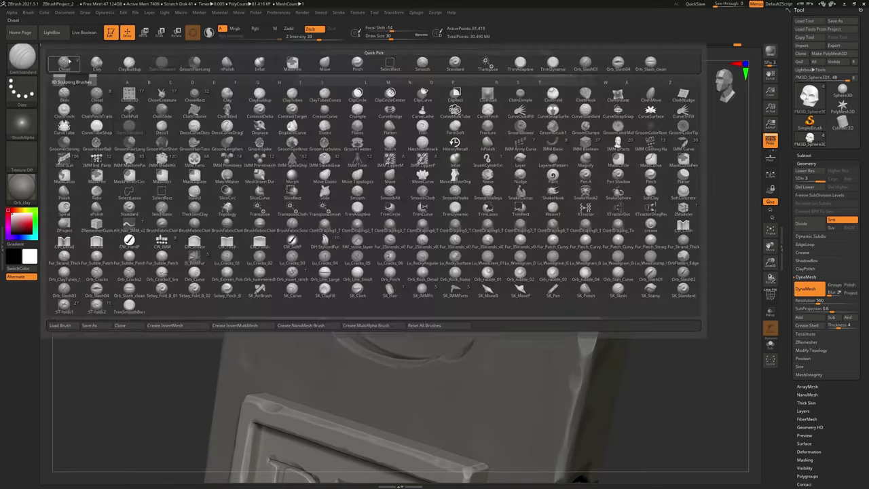
left_click(130, 63)
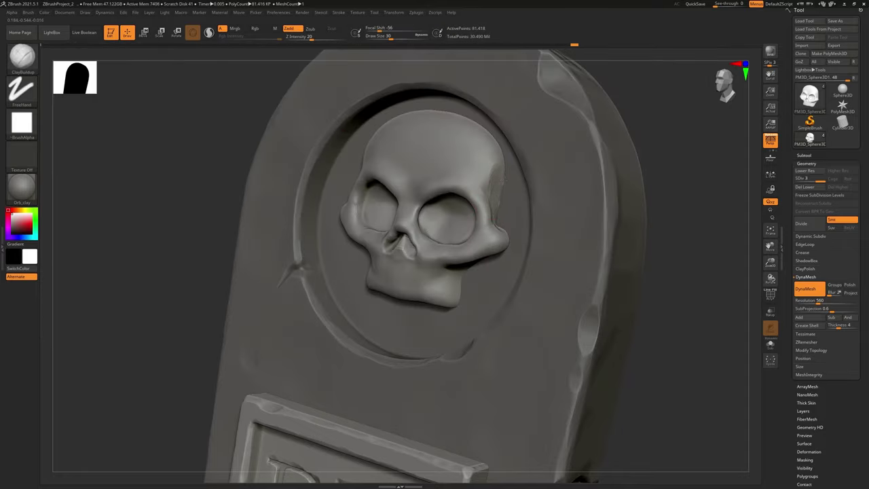
key("shift")
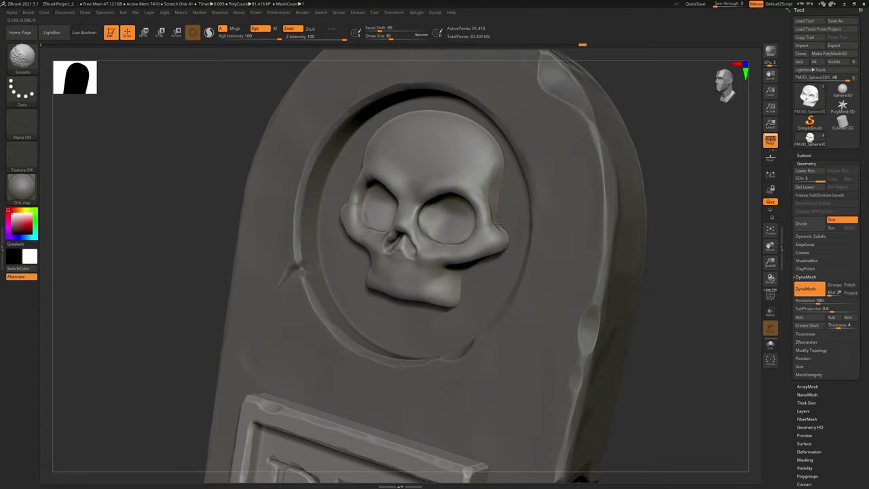
left_click_drag(498, 223, 491, 189, "shift")
mouse_move(491, 189)
right_mouse_down()
mouse_move(514, 203)
mouse_move(508, 246)
mouse_move(485, 256)
right_mouse_up()
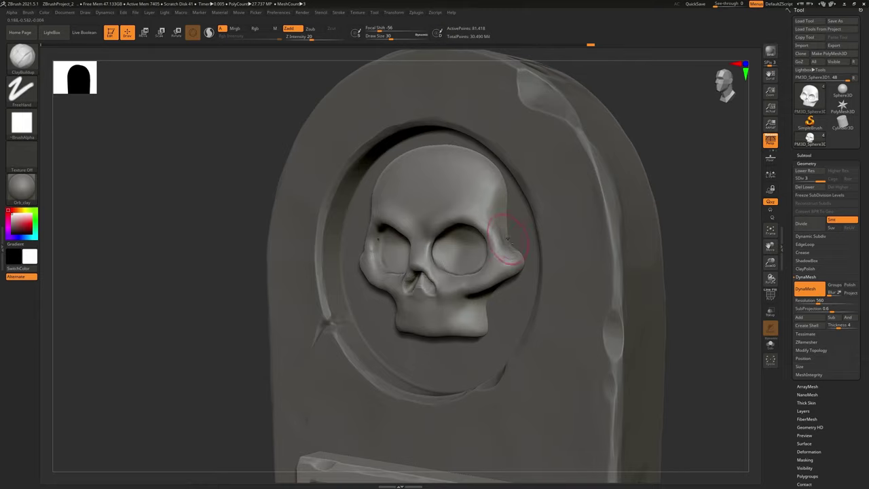
key("shift")
right_click_drag(496, 210, 484, 182, "shift")
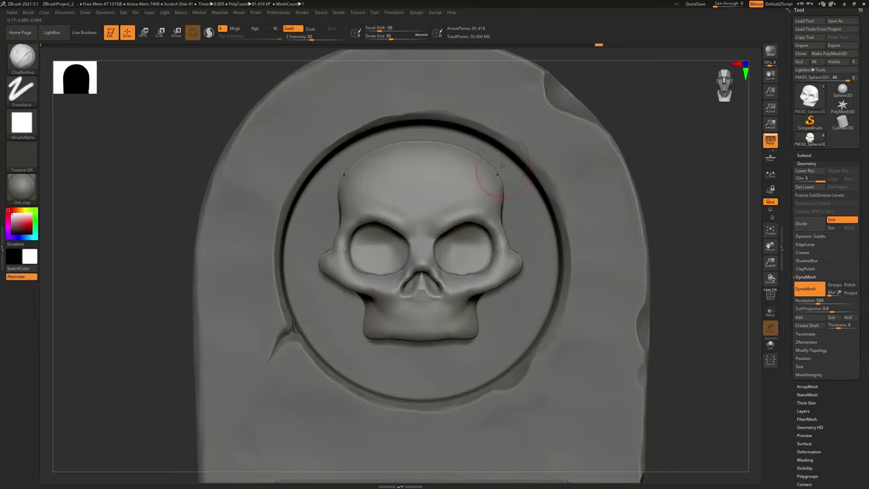
- Stretch the whole skull slightly taller and narrower with the transform gizmo and reposition it within the circular recess
right_click_drag(485, 278, 473, 136, "ctrl")
mouse_move(510, 285)
right_mouse_down("ctrl")
mouse_move(519, 314)
mouse_move(502, 209)
right_mouse_up("ctrl")
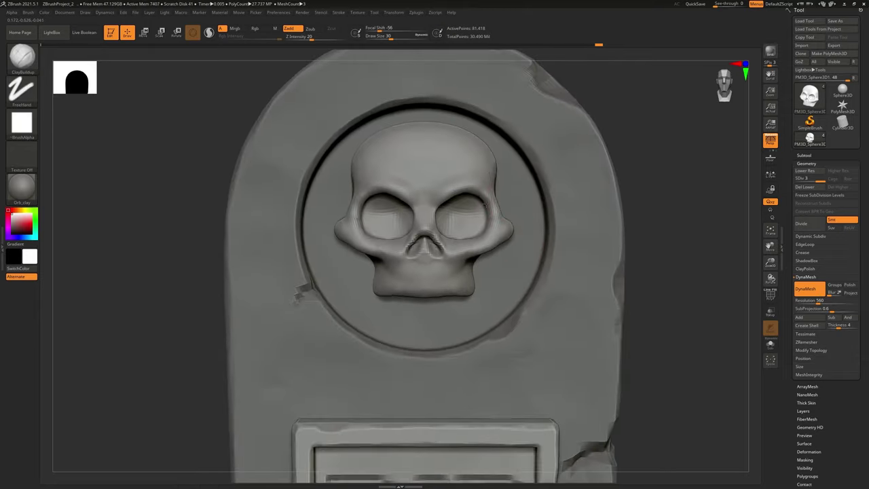
key("w")
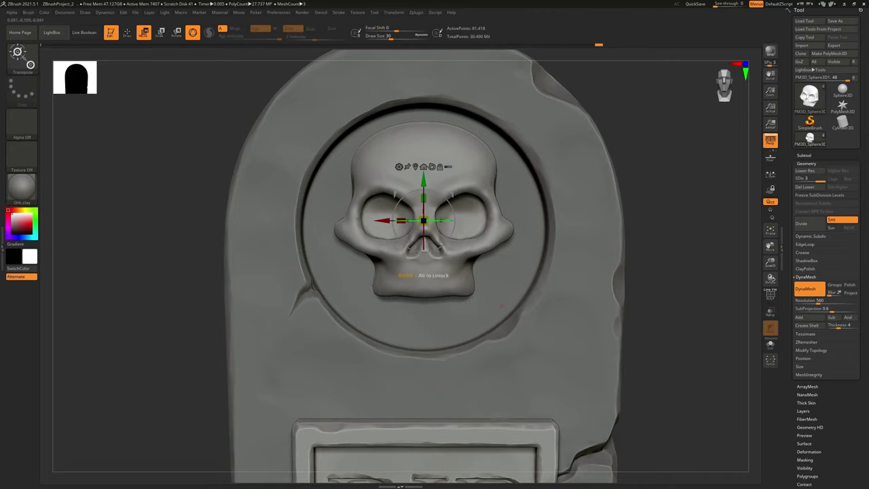
key("e")
key("r")
left_click_drag(424, 198, 404, 221)
key("ctrl+z")
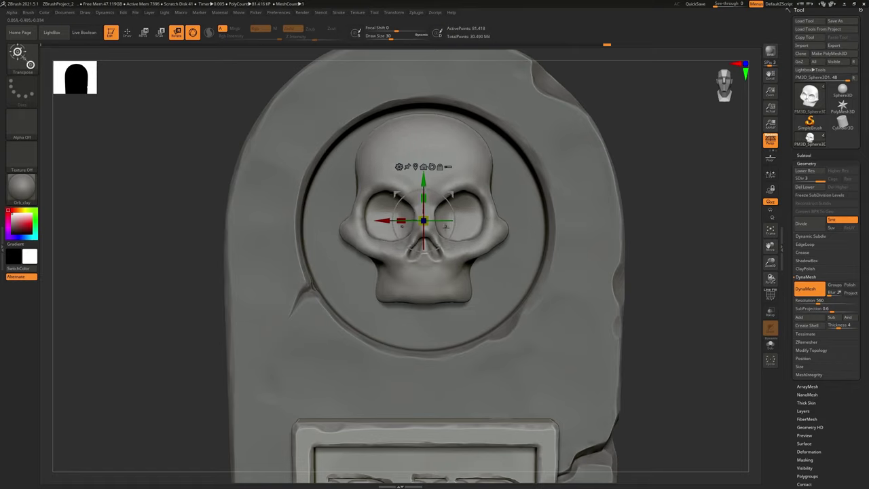
left_click_drag(423, 179, 423, 185)
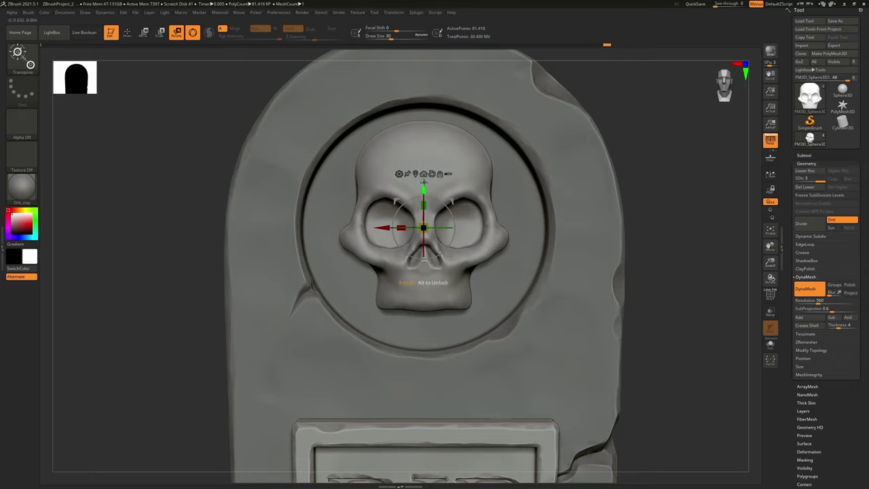
left_click_drag(425, 227, 427, 225)
- Shape scalloped tooth forms along the lower edge of the upper jaw with the Move brush at size 18
right_click_drag(460, 233, 485, 283, "ctrl")
scroll(364, 226, "up", 5)
key("q")
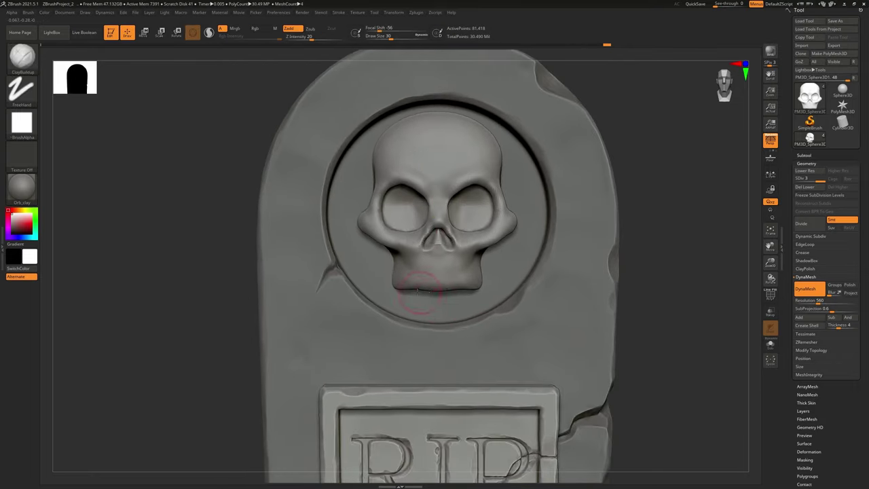
left_click_drag(415, 279, 423, 288)
key("b")
key("m")
key("v")
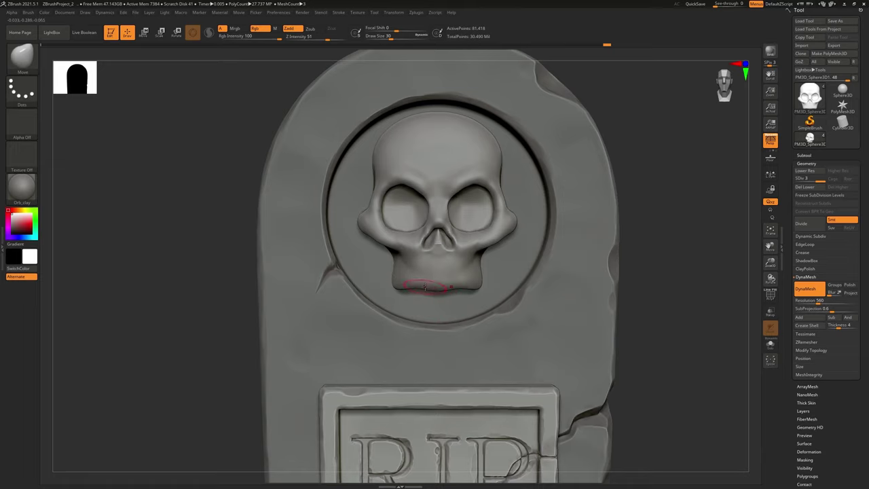
scroll(425, 286, "up", 3)
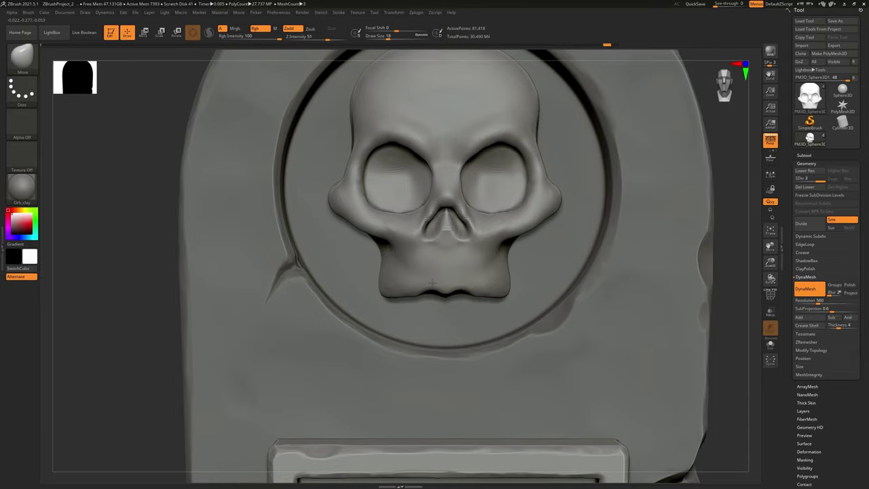
left_click_drag(400, 296, 403, 290)
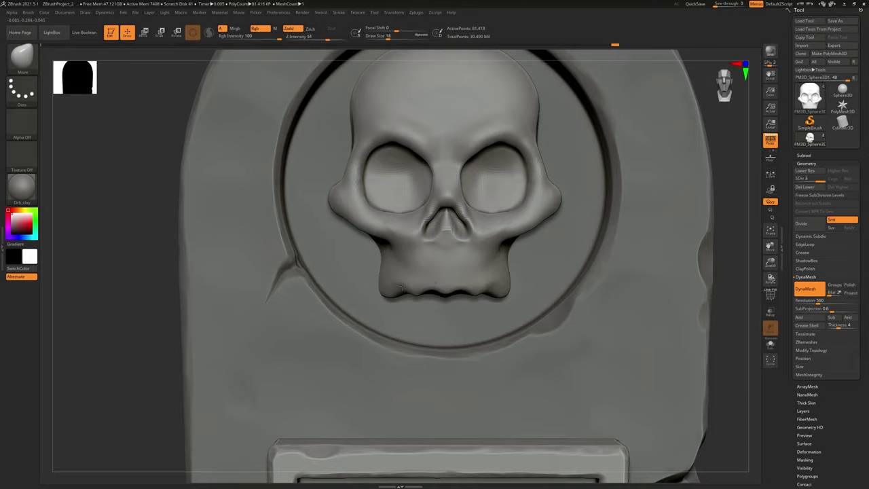
- Push in the gaps between the teeth from a low viewing angle to define the individual tooth forms
right_click_drag(400, 285, 473, 367, "alt")
right_click_drag(421, 248, 420, 230)
left_click_drag(380, 299, 385, 292)
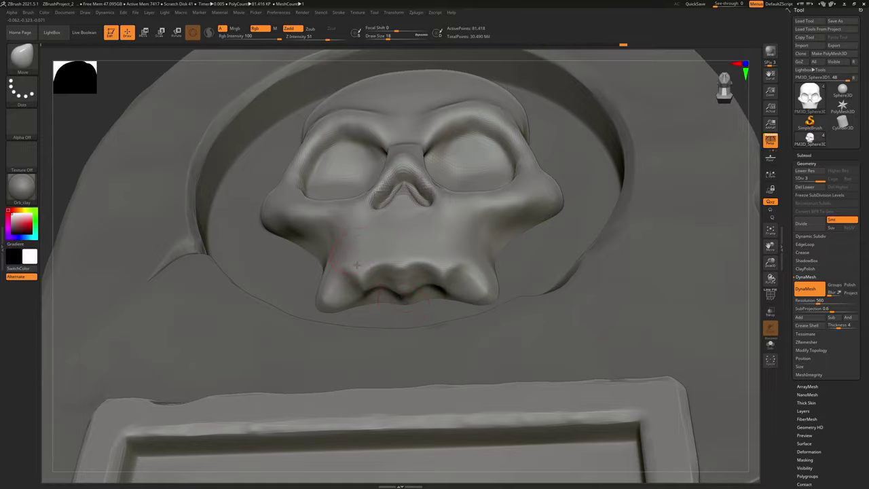
right_click_drag(357, 265, 330, 272, "shift")
- Mask the gum area of the upper jaw above the teeth and lengthen the two front teeth downward
left_click_drag(328, 272, 401, 270, "ctrl")
mouse_move(440, 257)
right_mouse_down()
mouse_move(405, 224)
mouse_move(353, 268)
right_mouse_up()
key("ctrl")
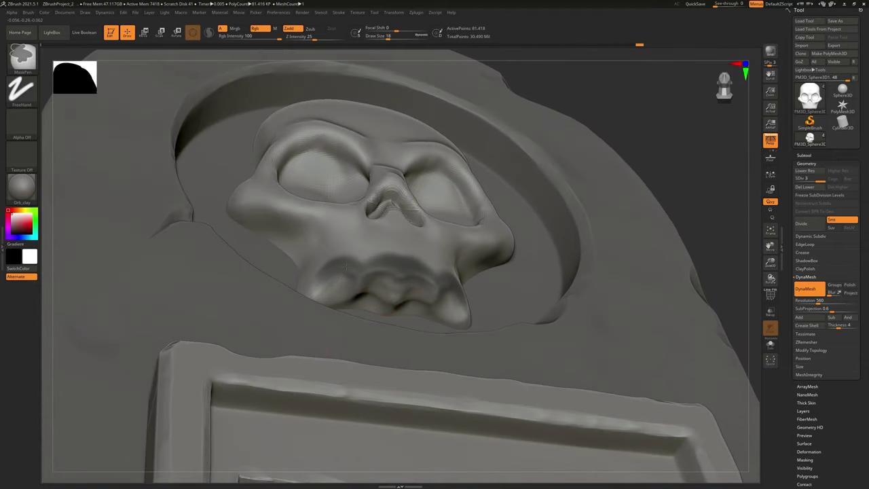
mouse_move(346, 267)
left_mouse_down("ctrl")
mouse_move(320, 281)
mouse_move(326, 271)
mouse_move(313, 292)
left_mouse_up("ctrl")
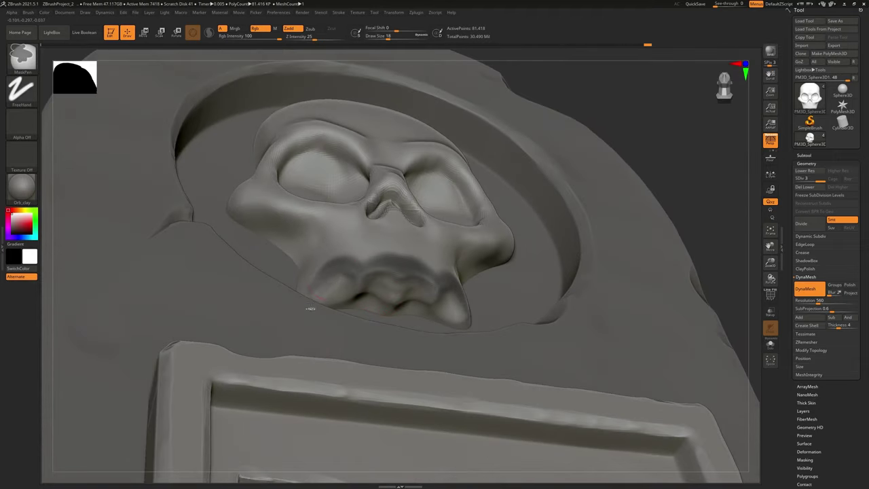
right_click_drag(310, 303, 346, 329)
mouse_move(321, 298)
left_mouse_down("ctrl")
mouse_move(312, 278)
mouse_move(366, 256)
mouse_move(350, 255)
mouse_move(365, 261)
mouse_move(381, 350)
left_mouse_up("ctrl")
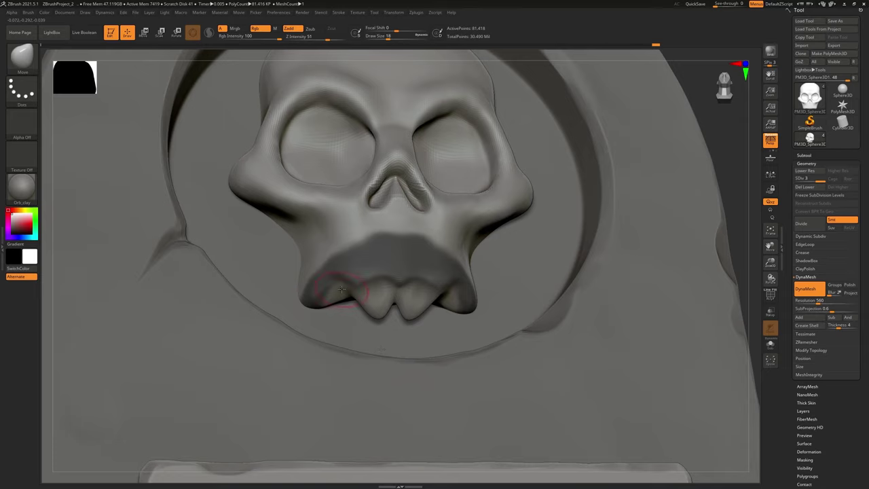
- Try pulling the side teeth down beside the two front teeth, and undo those strokes with the skull isolated
left_click_drag(342, 289, 346, 332)
mouse_move(345, 332)
right_mouse_down()
mouse_move(396, 311)
mouse_move(393, 339)
right_mouse_up()
left_click_drag(384, 310, 384, 331)
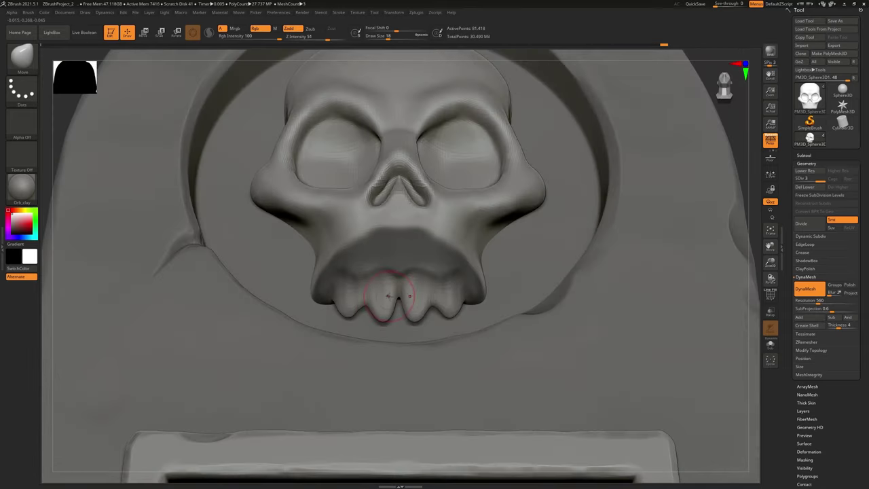
right_click_drag(388, 306, 468, 306)
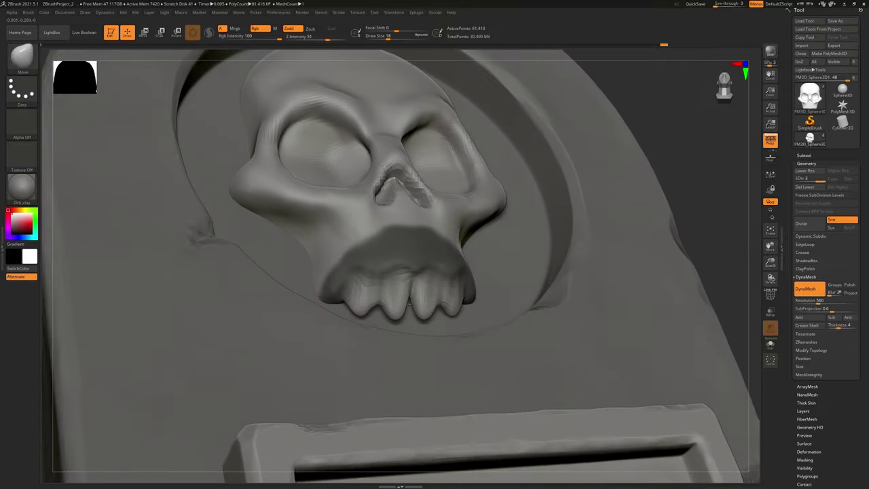
left_click(770, 344)
mouse_move(564, 312)
right_mouse_down()
mouse_move(473, 222)
mouse_move(455, 227)
right_mouse_up()
key("ctrl+z")
key("ctrl+z")
key("ctrl+z")
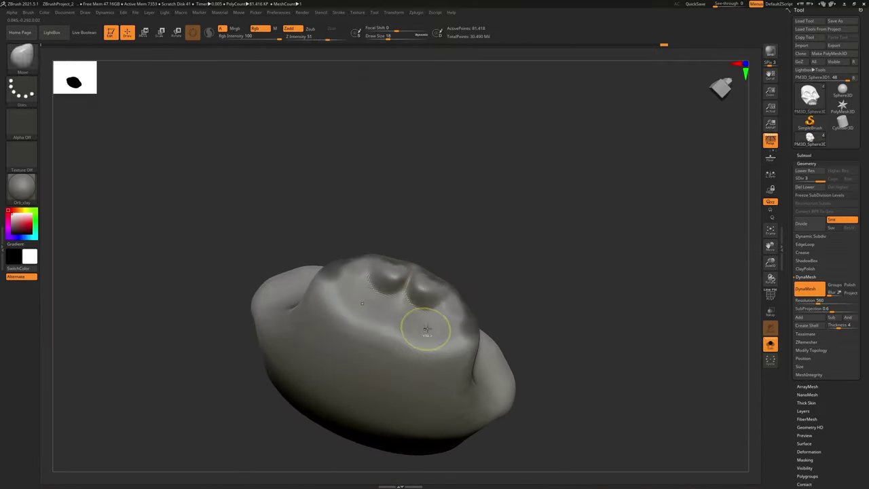
- Rework the unmasked lower edge and underside of the upper jaw with the Move brush, undoing the central downward pull
mouse_move(405, 188)
right_mouse_down()
mouse_move(451, 314)
mouse_move(399, 306)
mouse_move(398, 353)
mouse_move(396, 314)
mouse_move(405, 337)
mouse_move(413, 300)
mouse_move(394, 276)
right_mouse_up()
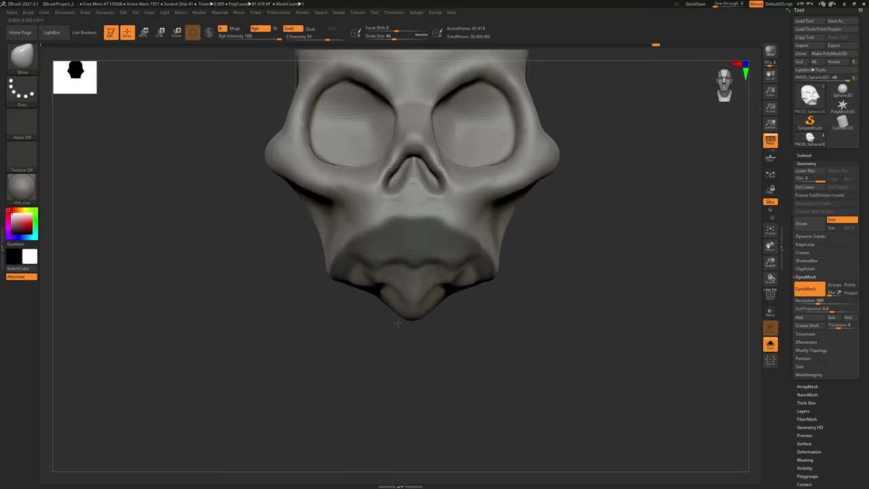
key("ctrl+z")
right_click_drag(405, 315, 410, 252)
right_click_drag(399, 284, 403, 281)
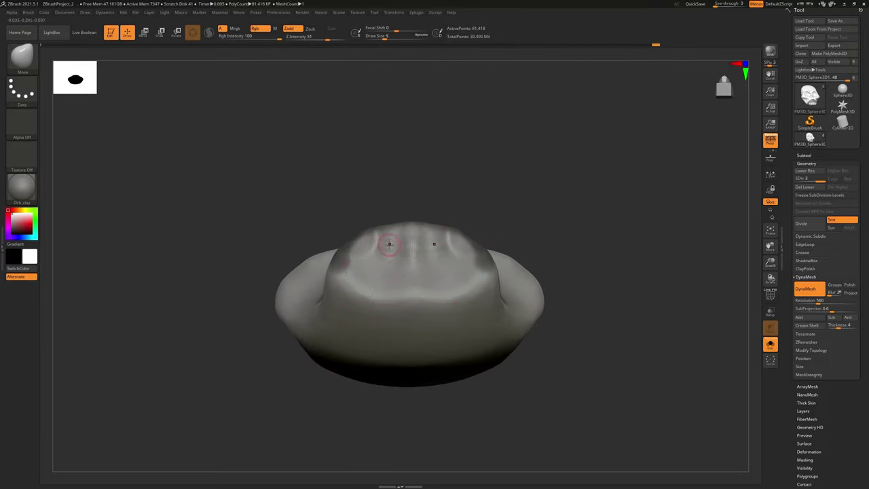
right_click_drag(393, 258, 392, 258)
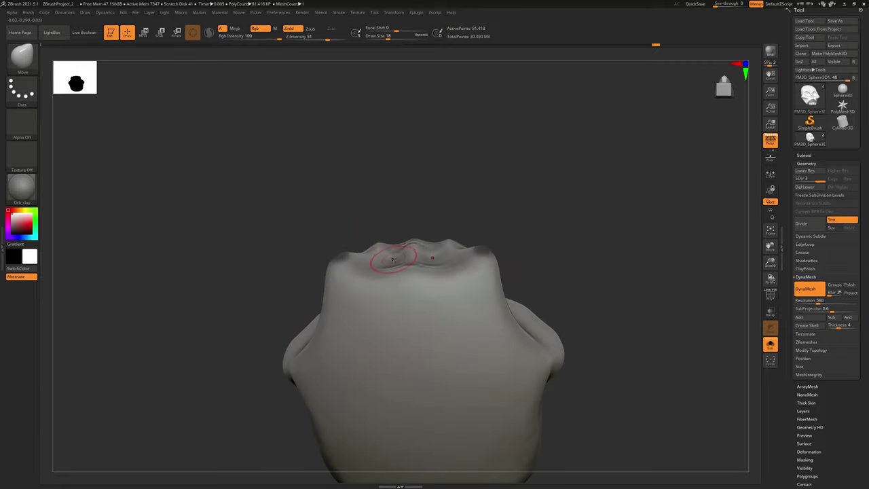
- Pull the two front teeth and their neighbouring side teeth out of the jaw as separate rounded forms with the Move brush at size 18
right_click_drag(377, 205, 365, 260)
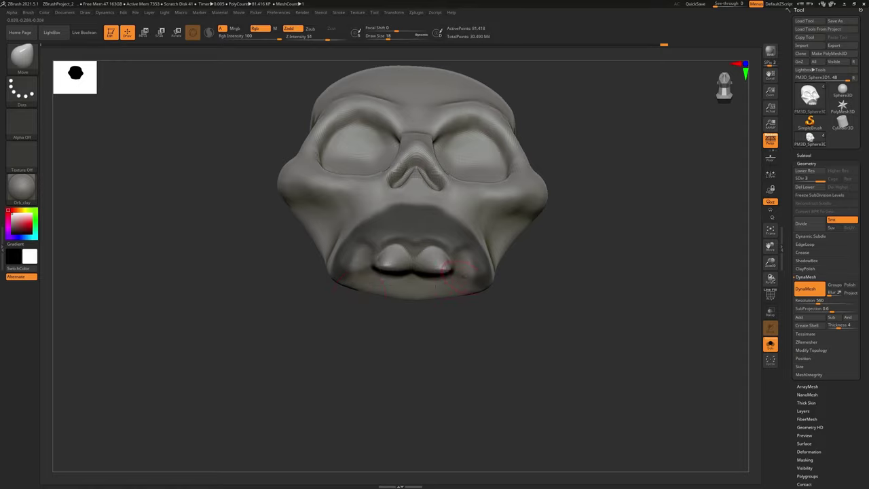
mouse_move(359, 294)
right_mouse_down()
mouse_move(472, 203)
mouse_move(460, 272)
right_mouse_up()
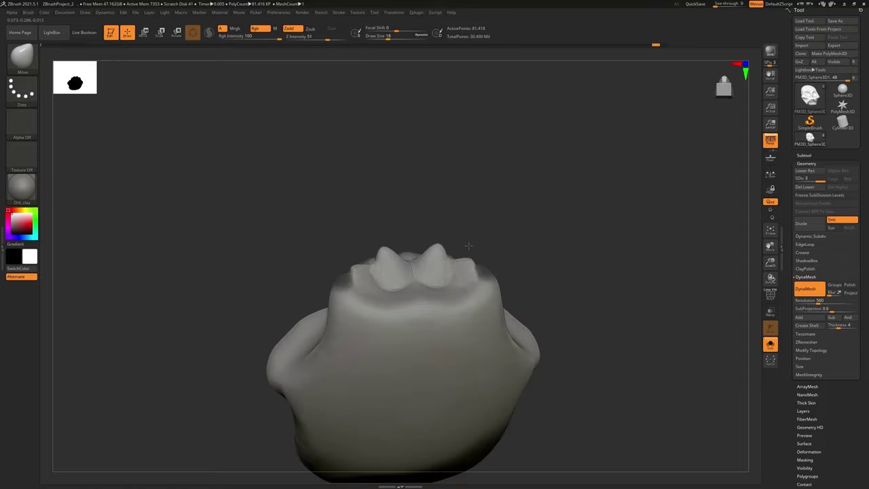
mouse_move(467, 225)
right_mouse_down()
mouse_move(466, 351)
mouse_move(404, 315)
right_mouse_up()
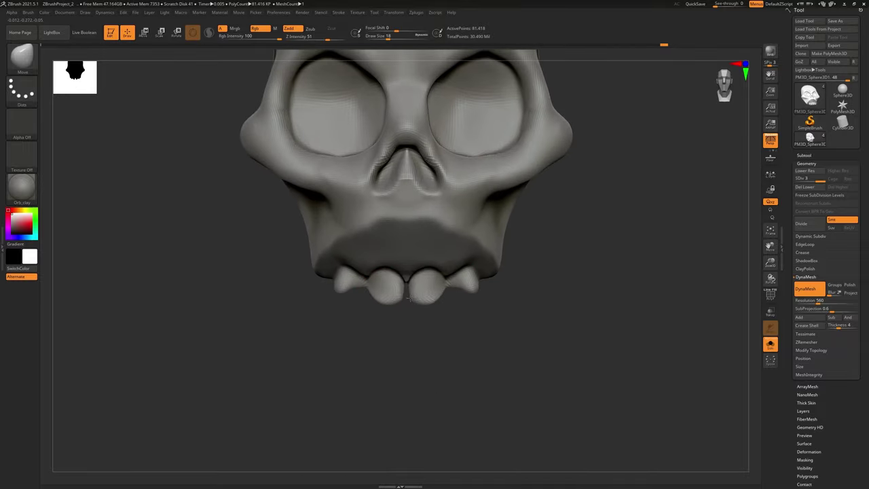
mouse_move(397, 326)
right_mouse_down()
mouse_move(409, 262)
mouse_move(434, 264)
mouse_move(383, 314)
mouse_move(448, 325)
mouse_move(418, 328)
mouse_move(389, 302)
right_mouse_up()
mouse_move(425, 325)
right_mouse_down()
mouse_move(358, 310)
mouse_move(364, 320)
right_mouse_up()
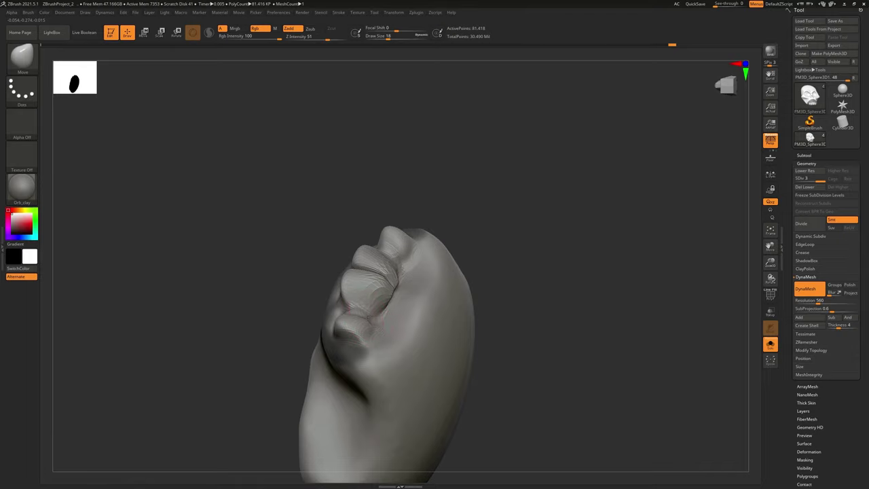
mouse_move(414, 270)
right_mouse_down()
mouse_move(471, 285)
mouse_move(548, 333)
right_mouse_up()
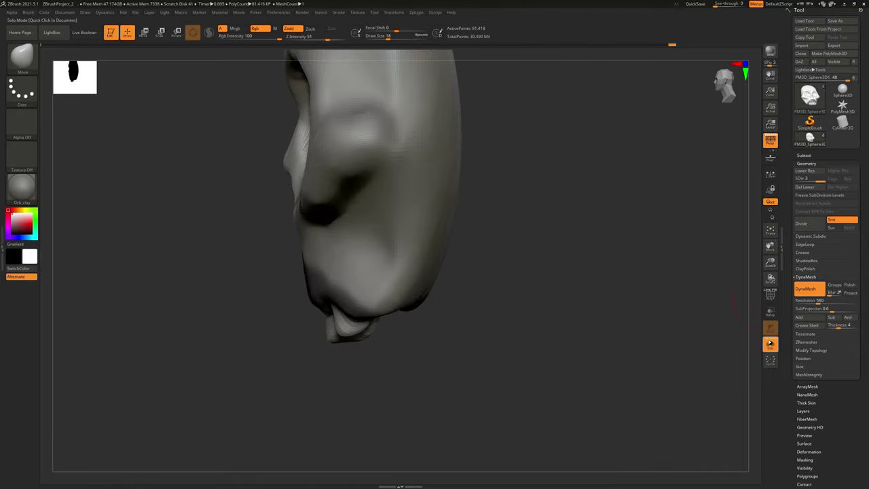
- Display the gravestone again and square off the lower edges of the two front teeth, undoing the stroke on the side teeth
left_click(770, 345)
right_click_drag(543, 381, 512, 337, "ctrl")
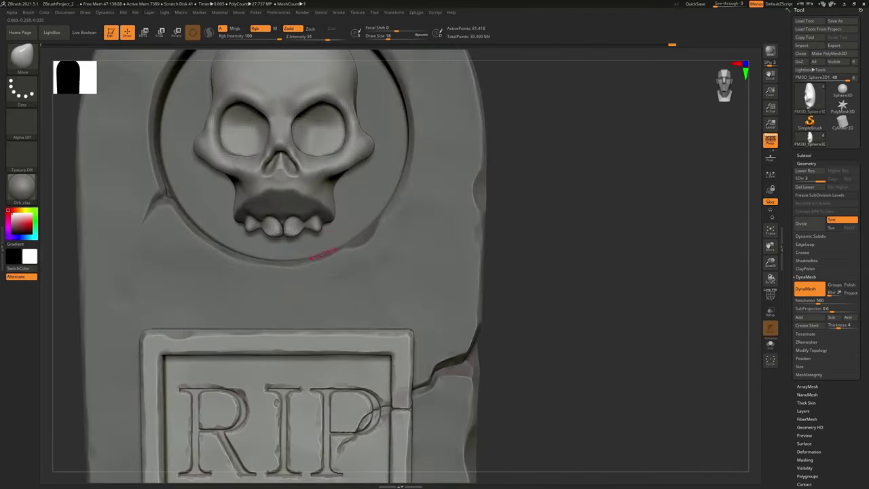
right_click_drag(322, 254, 570, 275, "ctrl")
mouse_move(403, 228)
left_mouse_down()
mouse_move(381, 246)
mouse_move(437, 250)
mouse_move(413, 249)
left_mouse_up()
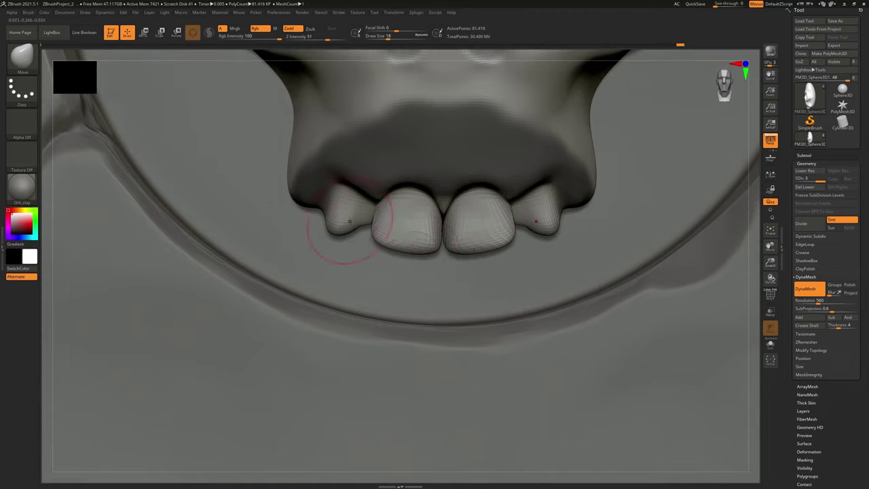
left_click_drag(349, 222, 354, 230)
key("ctrl+z")
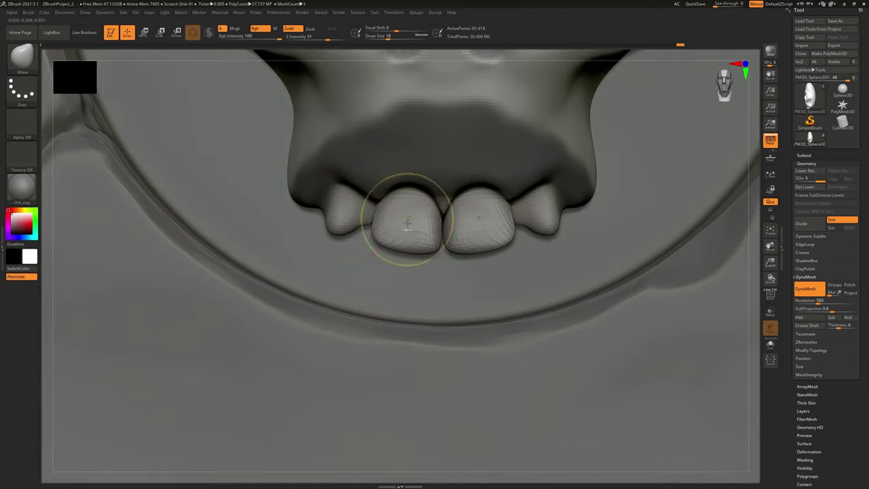
- Mask the two front teeth and widen the side teeth into fuller, squarer forms with the Move brush at size 10
mouse_move(403, 219)
left_mouse_down("ctrl")
mouse_move(408, 237)
mouse_move(415, 224)
mouse_move(421, 234)
left_mouse_up("ctrl")
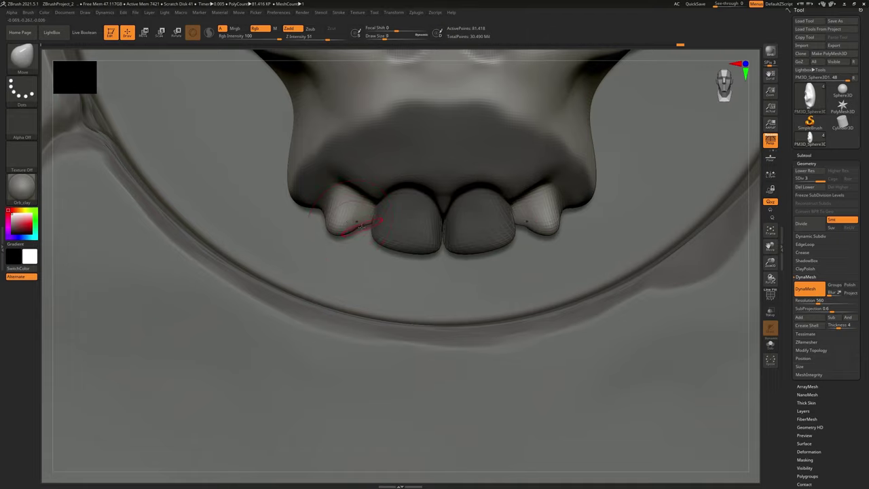
mouse_move(362, 229)
left_mouse_down()
mouse_move(377, 250)
mouse_move(343, 237)
mouse_move(325, 206)
left_mouse_up()
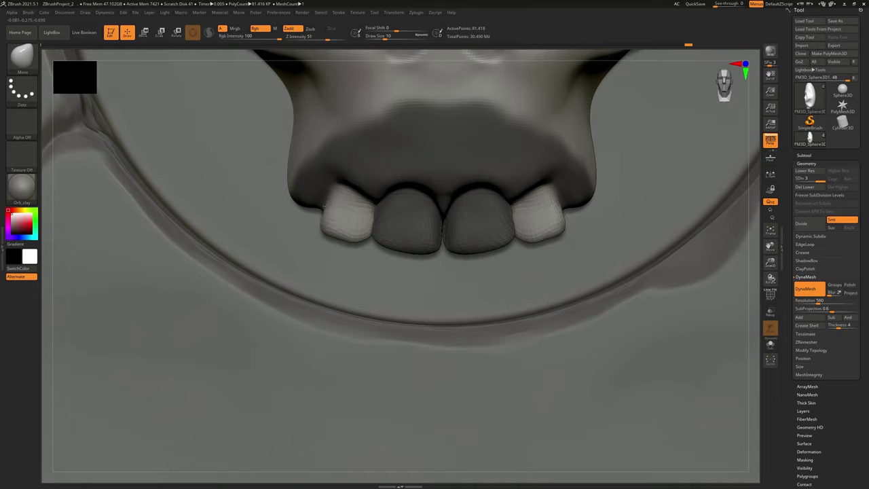
mouse_move(347, 237)
left_mouse_down()
mouse_move(341, 242)
mouse_move(365, 241)
left_mouse_up()
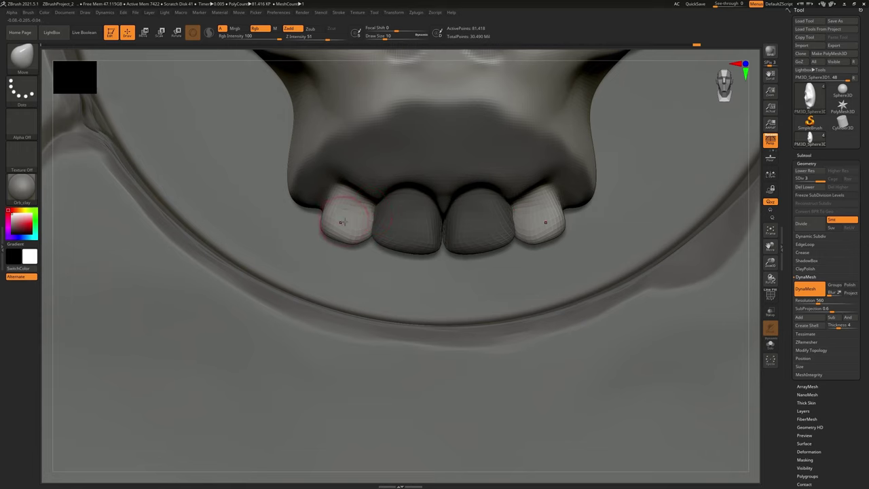
mouse_move(319, 172)
right_mouse_down()
mouse_move(516, 176)
mouse_move(380, 173)
right_mouse_up()
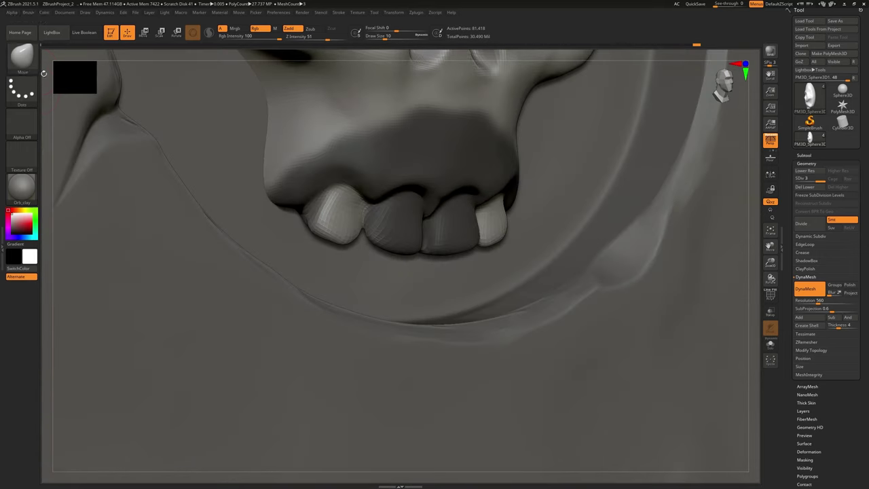
- Sharpen the crease where the side teeth meet the gum with the DamStandard brush at size 10
left_click(23, 59)
left_click(161, 63)
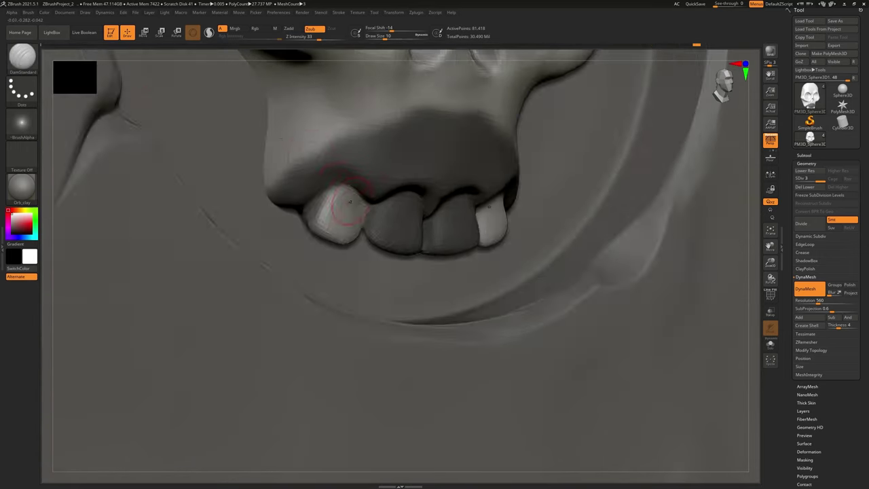
key("space")
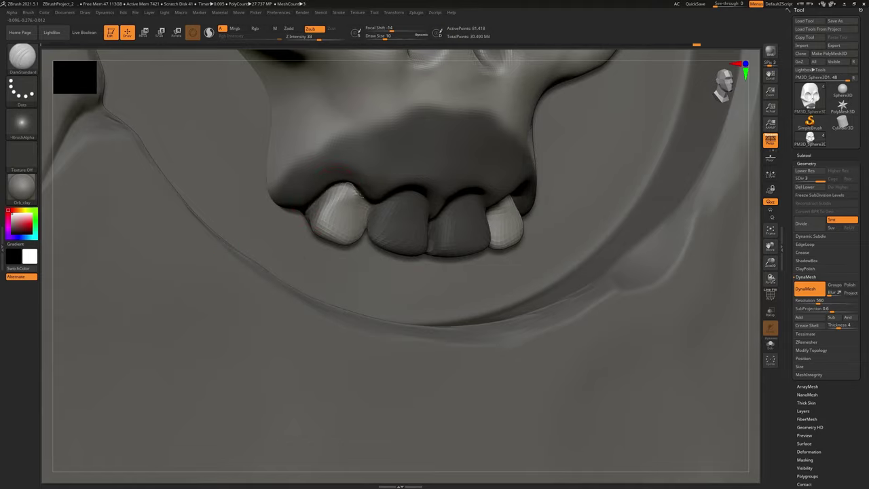
- Clear the mask from the gum area and front teeth and check the skull against the whole gravestone
key("f")
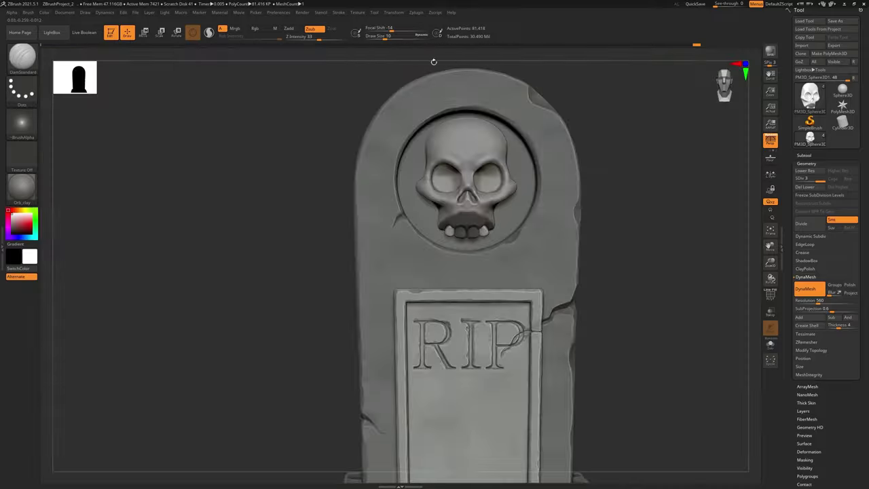
key("ctrl")
left_click_drag(678, 356, 669, 346, "ctrl")
left_click_drag(602, 260, 543, 227, "alt")
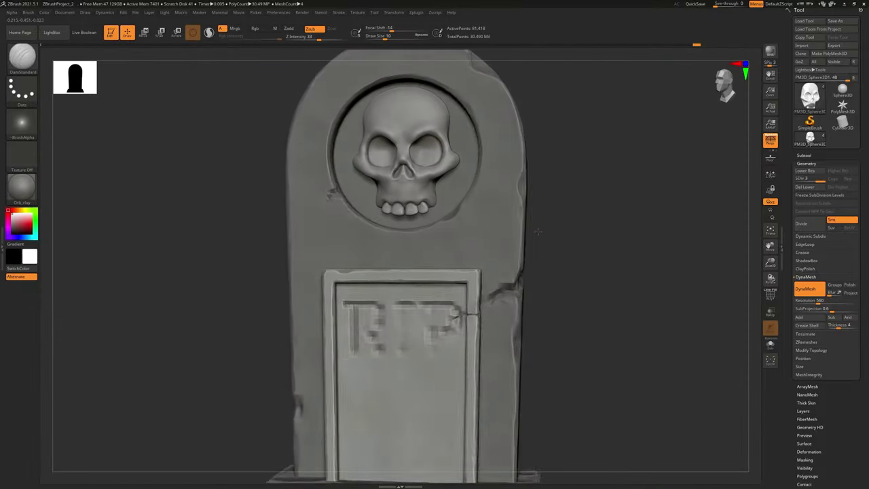
left_click_drag(594, 205, 533, 275, "alt")
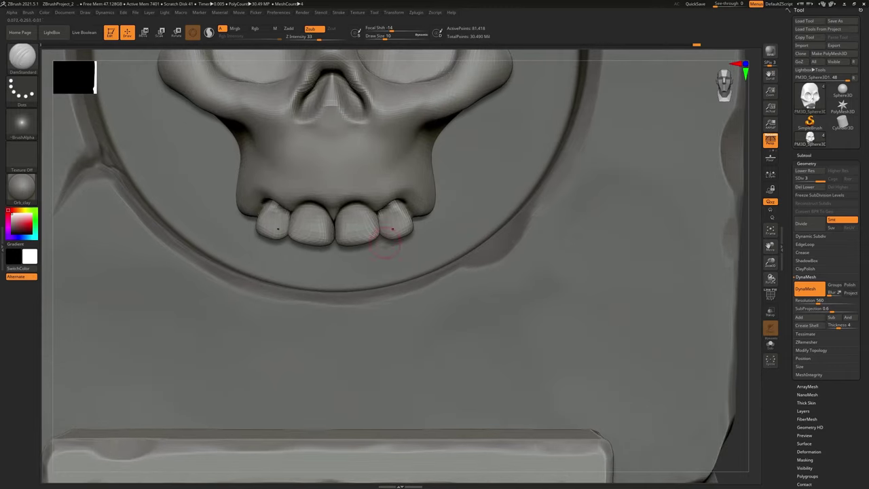
- Isolate the skull, fill out the undersides and backs of the two front teeth with the ClayBuildup brush at size 10, and smooth them
mouse_move(394, 229)
right_mouse_down()
mouse_move(395, 248)
mouse_move(396, 229)
right_mouse_up()
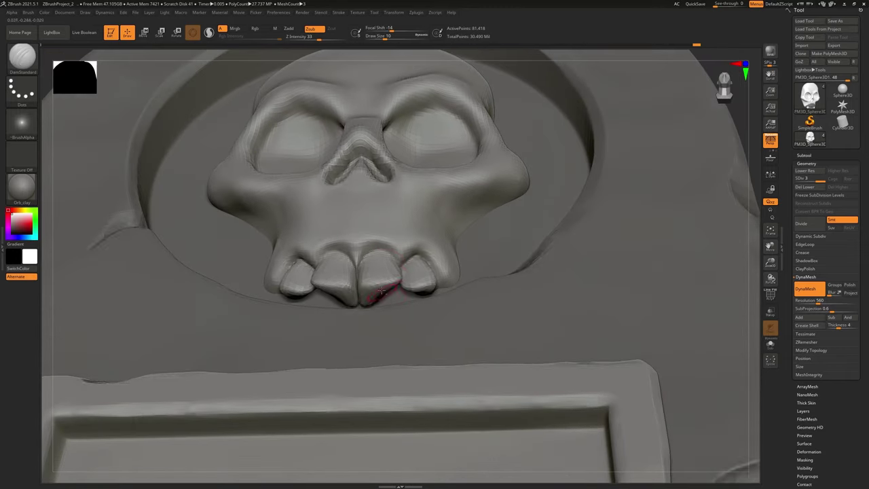
right_click_drag(383, 291, 398, 301, "ctrl")
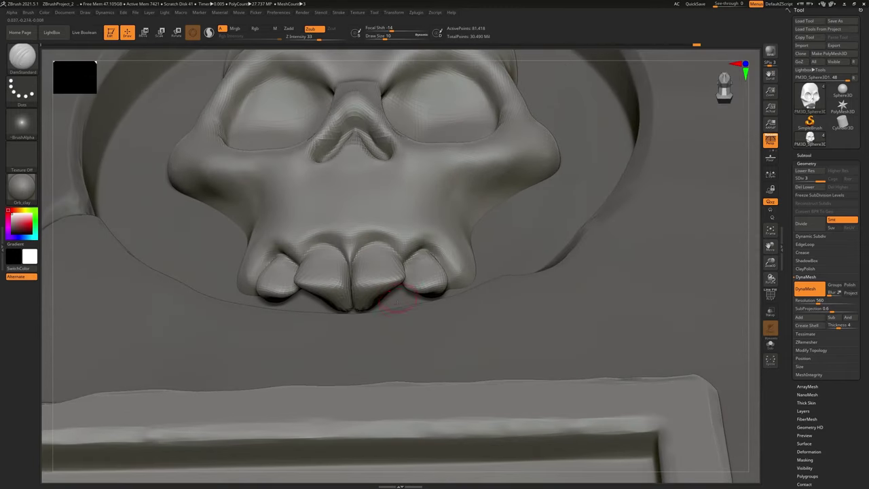
left_click(772, 351)
left_click_drag(549, 339, 395, 314)
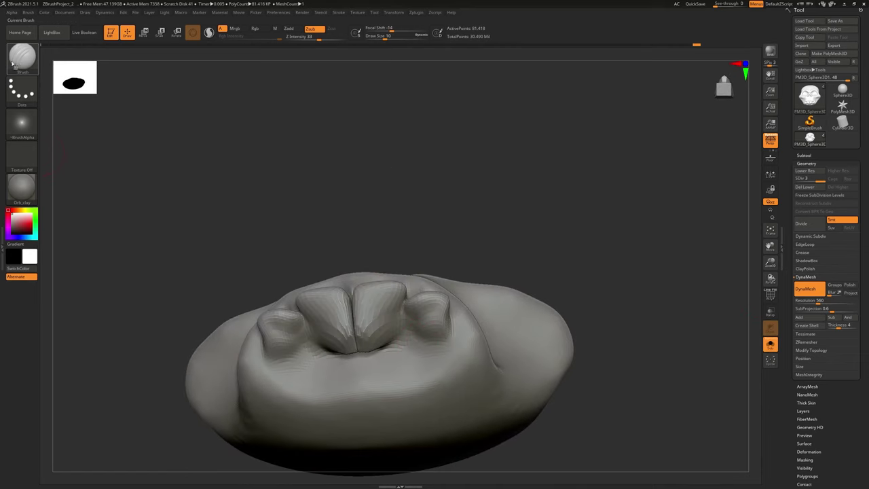
left_click(24, 62)
left_click(129, 63)
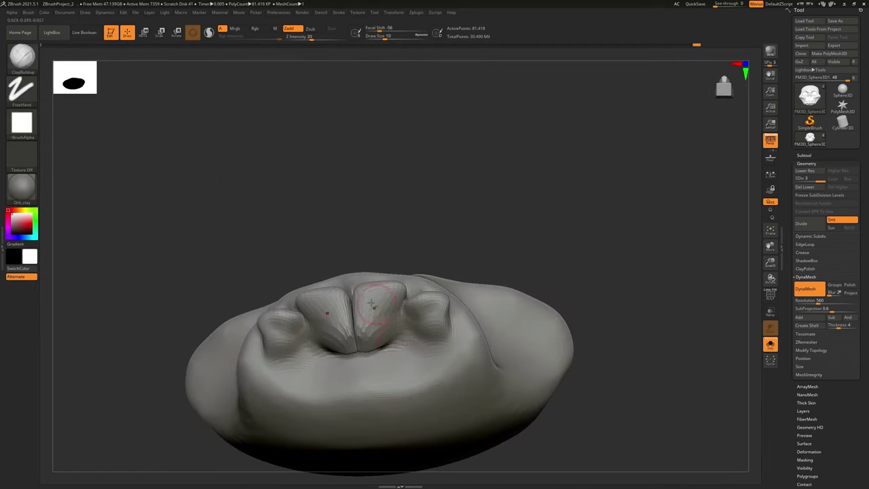
right_click_drag(371, 303, 388, 284, "alt")
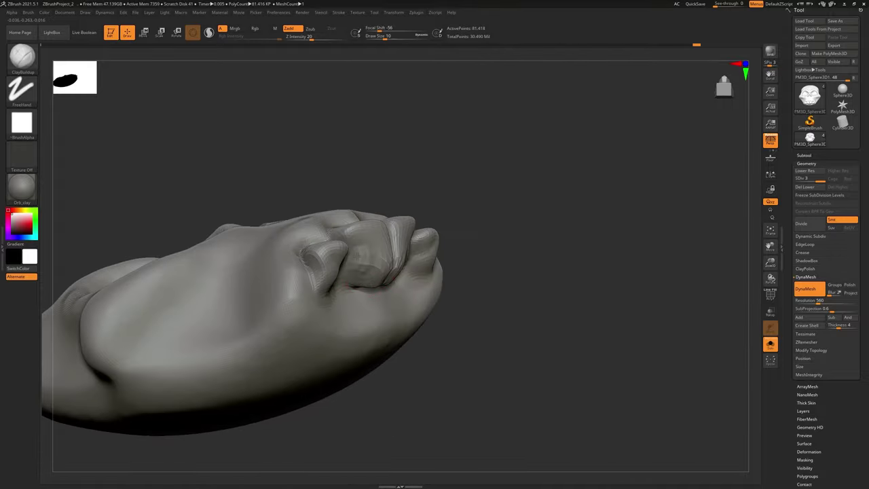
mouse_move(357, 254)
left_mouse_down()
mouse_move(354, 246)
mouse_move(377, 253)
mouse_move(350, 282)
left_mouse_up()
mouse_move(351, 282)
right_mouse_down()
mouse_move(369, 296)
mouse_move(372, 333)
right_mouse_up()
left_click_drag(360, 263, 373, 269, "shift")
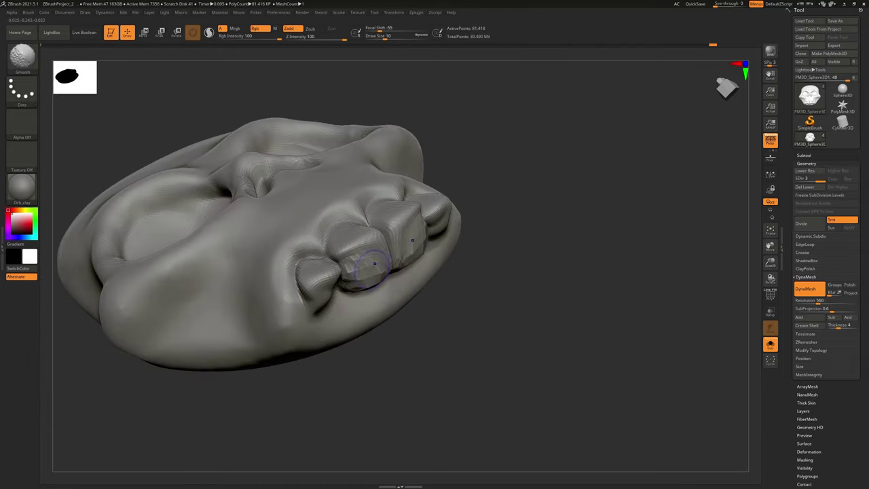
right_click_drag(357, 292, 319, 265)
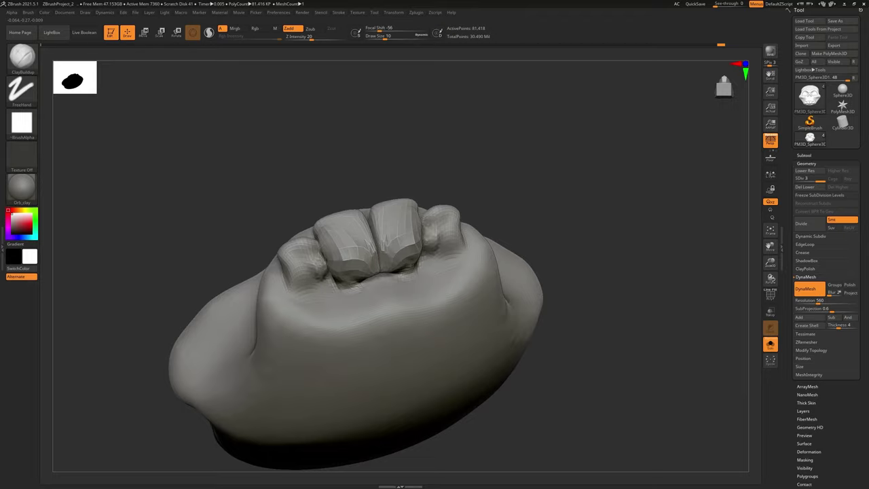
- Build up and smooth the undersides and backs of the side teeth, and display the gravestone around the skull again
mouse_move(319, 264)
left_mouse_down()
mouse_move(323, 276)
mouse_move(313, 278)
mouse_move(303, 259)
left_mouse_up()
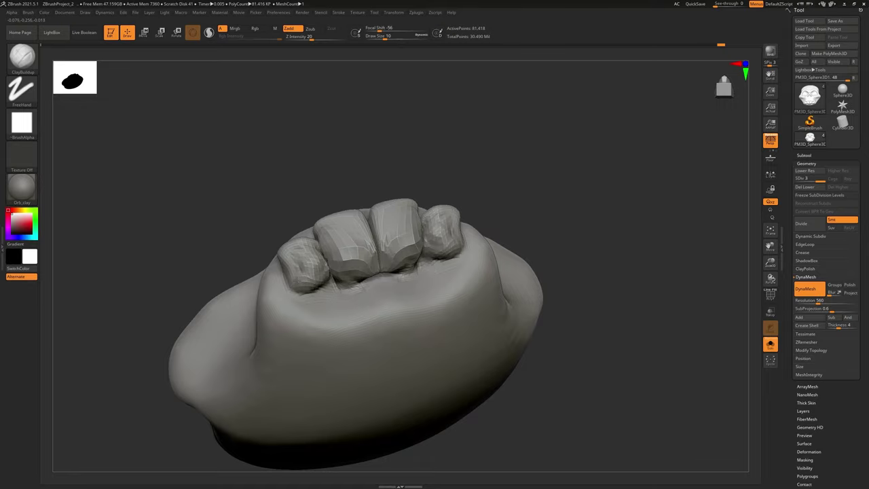
key("shift")
left_click_drag(312, 273, 304, 261, "shift")
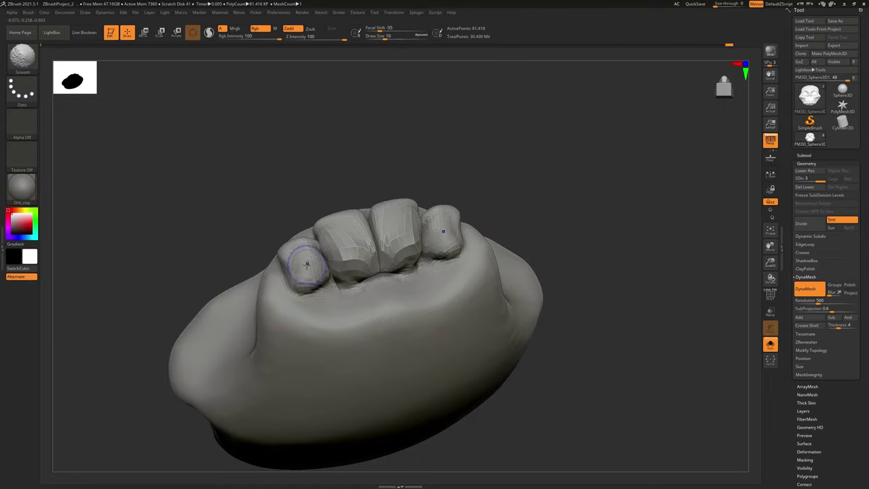
mouse_move(394, 156)
left_mouse_down()
mouse_move(415, 283)
mouse_move(587, 220)
left_mouse_up()
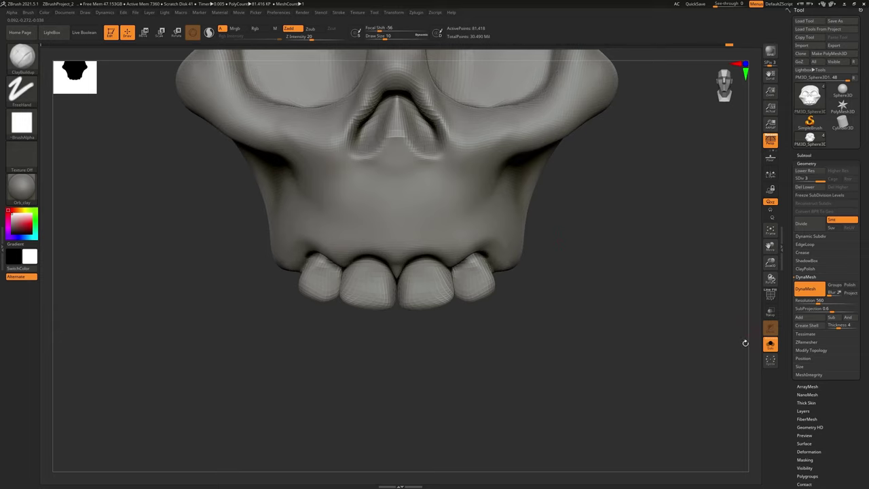
left_click(770, 343)
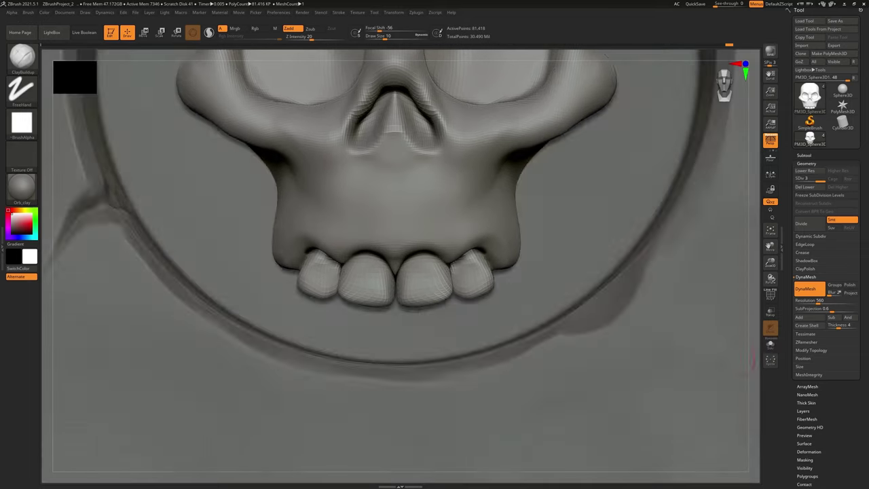
right_click_drag(753, 359, 598, 285)
right_click_drag(400, 288, 354, 307, "ctrl")
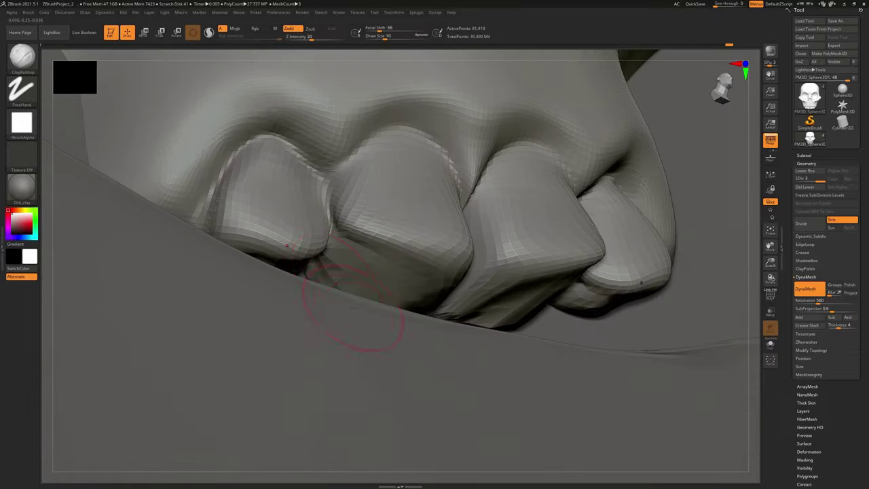
- Raise the gum line above the front teeth and lengthen the teeth with the Move brush at sizes 42 and 38
right_click_drag(280, 263, 330, 258)
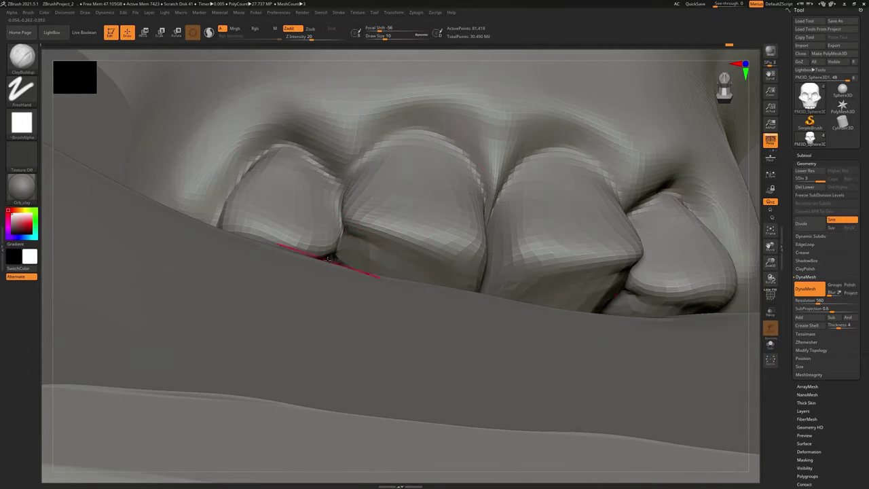
left_click(770, 345)
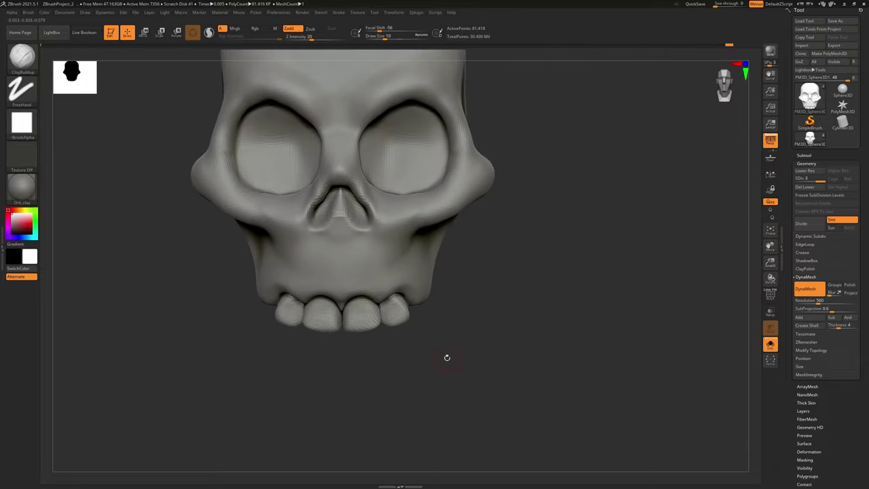
left_click(770, 345)
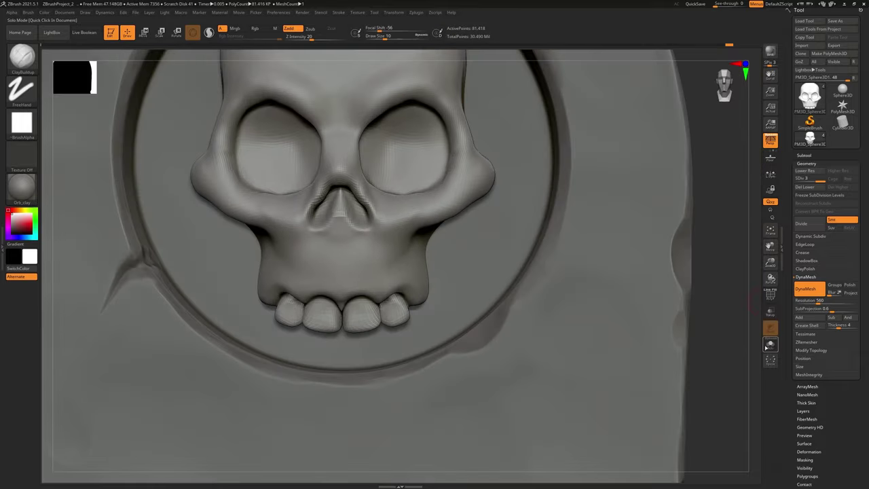
left_click(22, 58)
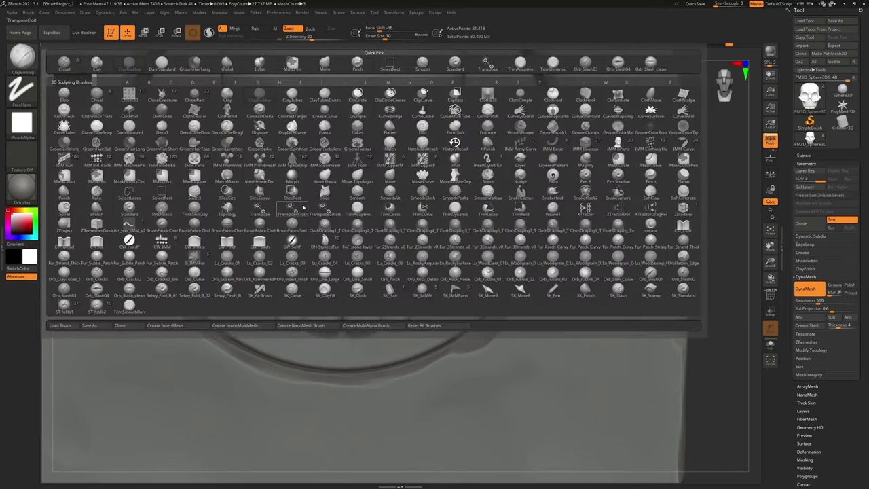
left_click(324, 64)
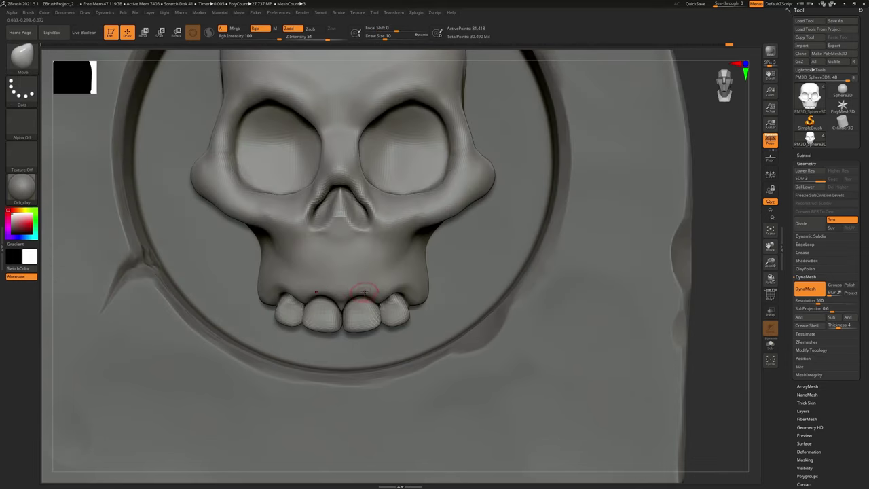
key("bracketright")
left_click_drag(359, 304, 360, 282)
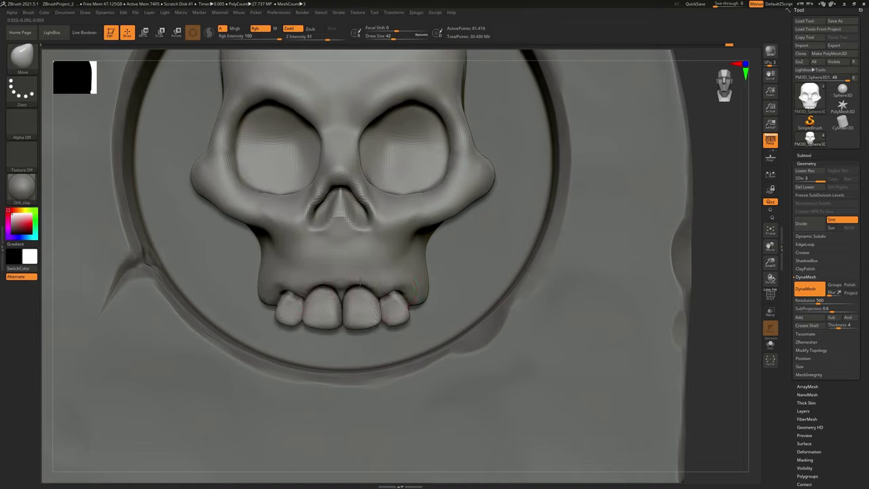
left_click_drag(251, 288, 283, 277)
mouse_move(359, 325)
left_mouse_down()
mouse_move(360, 343)
mouse_move(399, 328)
left_mouse_up()
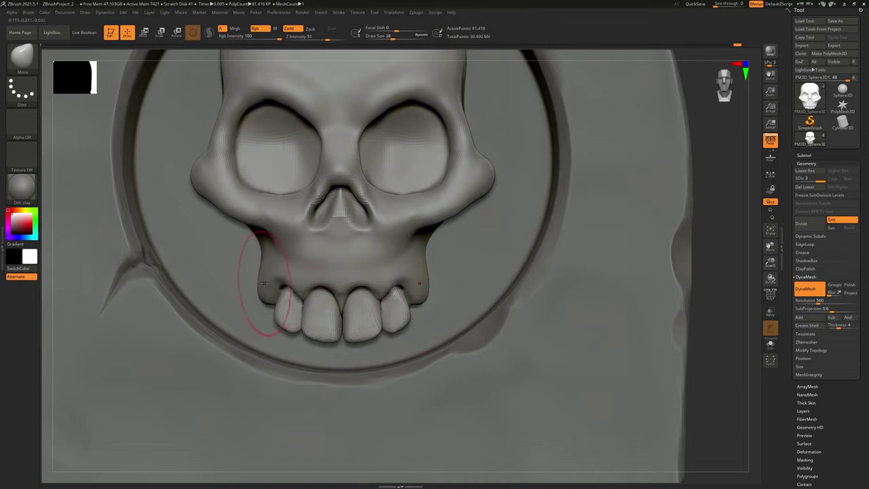
- Pinch in the sides of the upper jaw and flare its lower corners with the Move brush at size 22
left_click_drag(259, 292, 265, 278)
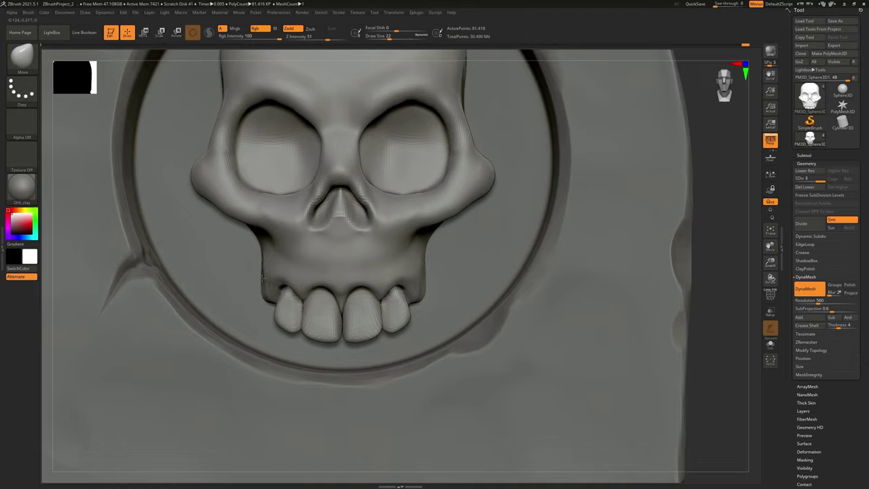
left_click_drag(426, 249, 415, 242, "shift")
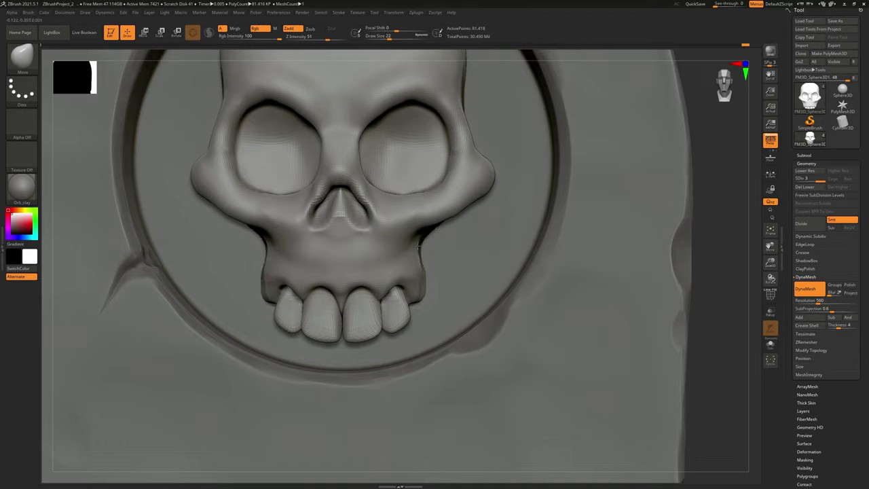
left_click_drag(416, 300, 426, 297)
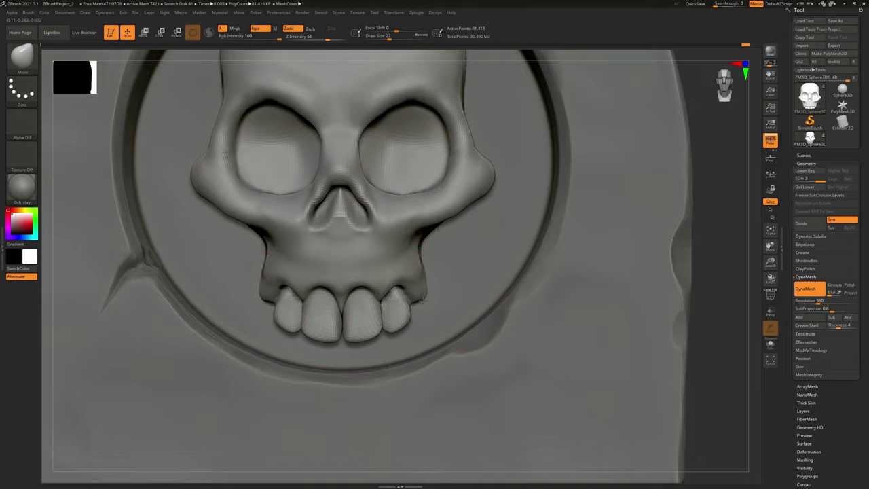
mouse_move(421, 272)
right_mouse_down()
mouse_move(420, 239)
mouse_move(444, 295)
mouse_move(387, 205)
mouse_move(380, 124)
right_mouse_up()
right_click_drag(444, 343, 419, 249, "alt")
right_click_drag(469, 305, 435, 401)
right_click_drag(364, 240, 401, 238, "alt")
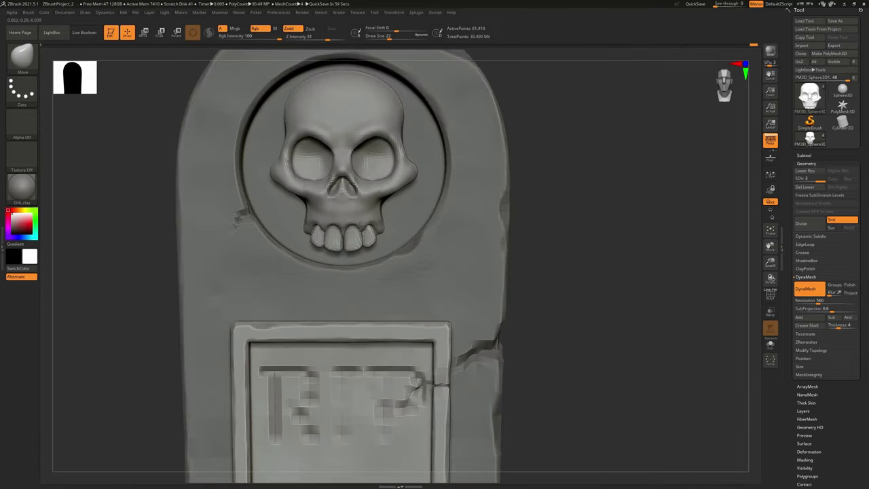
- Reshape the front of the upper jaw between the nose and teeth from angled views with the Move brush at size 22
right_click_drag(326, 129, 337, 194)
right_click_drag(298, 173, 217, 201, "ctrl")
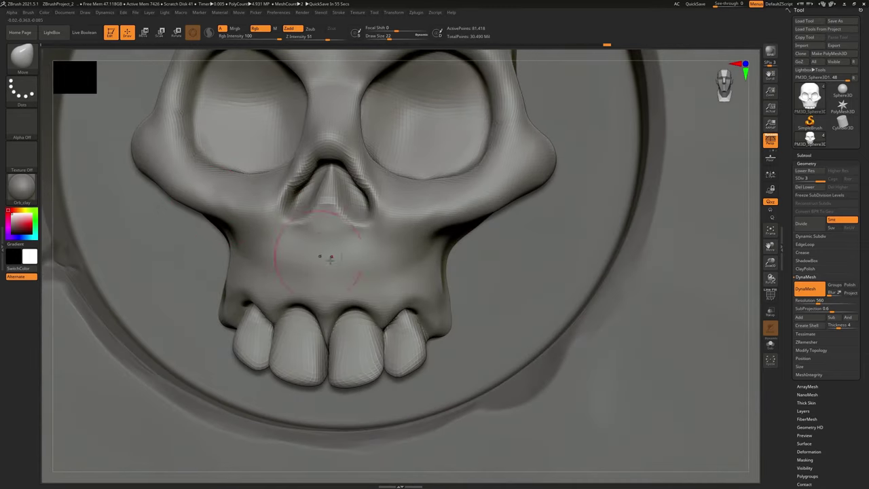
mouse_move(330, 260)
right_mouse_down()
mouse_move(224, 252)
mouse_move(238, 249)
right_mouse_up()
left_click_drag(327, 245, 336, 249)
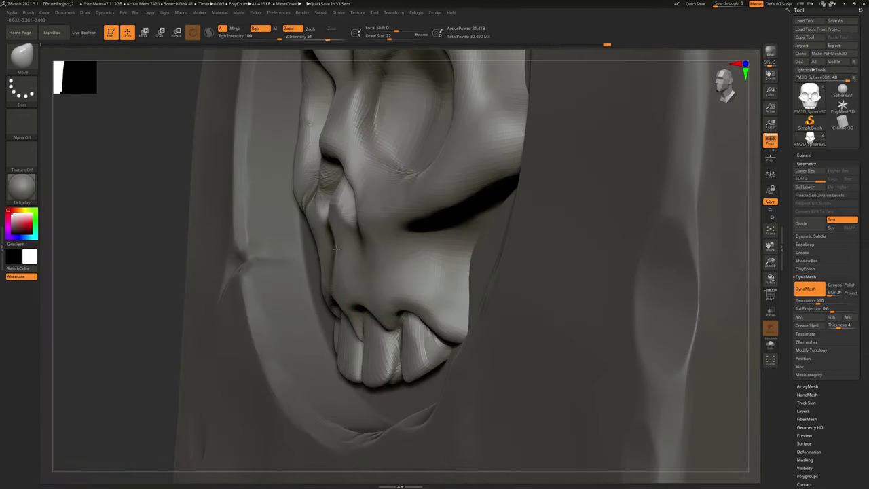
mouse_move(335, 255)
right_mouse_down()
mouse_move(300, 252)
mouse_move(316, 271)
right_mouse_up()
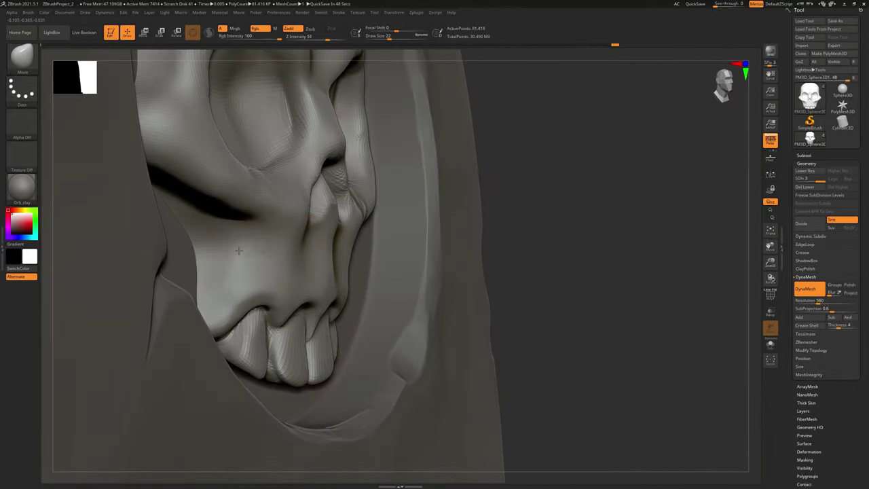
right_click_drag(239, 252, 146, 253)
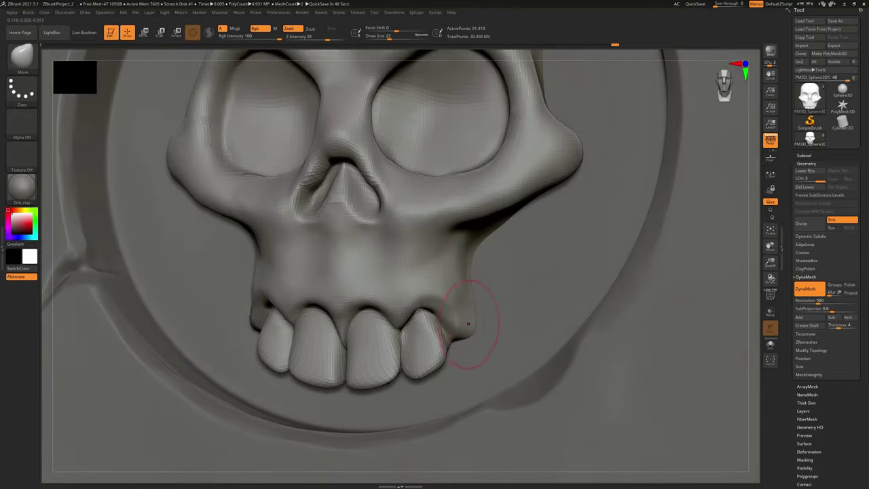
right_click_drag(442, 340, 368, 291)
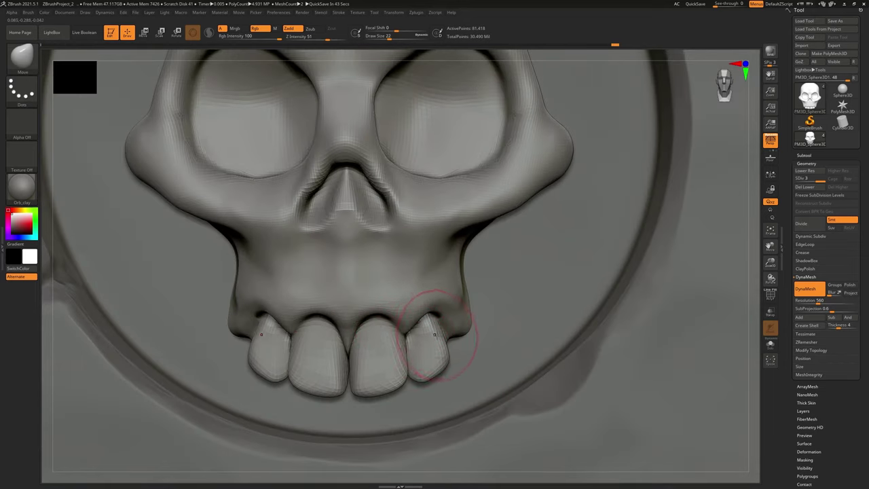
- Widen the side teeth with the Move brush at size 82, masking the gum area and front teeth and clearing that mask
key("bracketright")
key("bracketright")
key("bracketright")
key("bracketright")
key("bracketright")
key("bracketright")
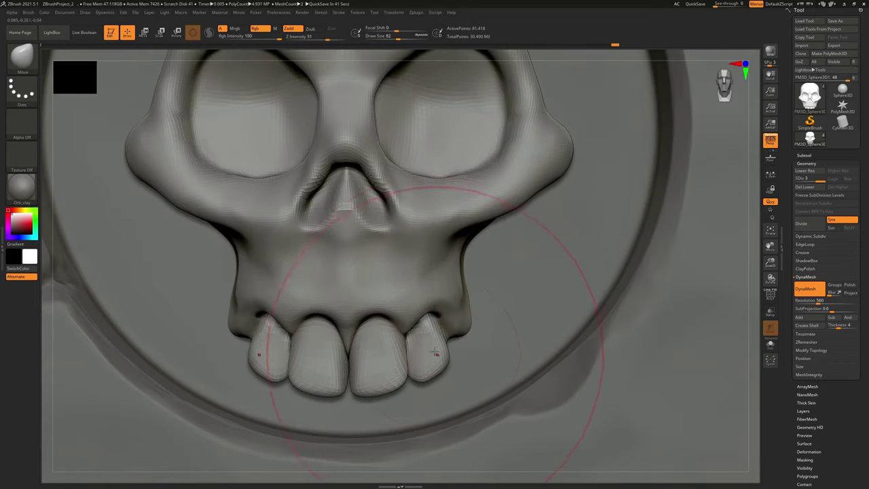
right_click_drag(436, 352, 437, 333, "ctrl")
right_click(436, 337)
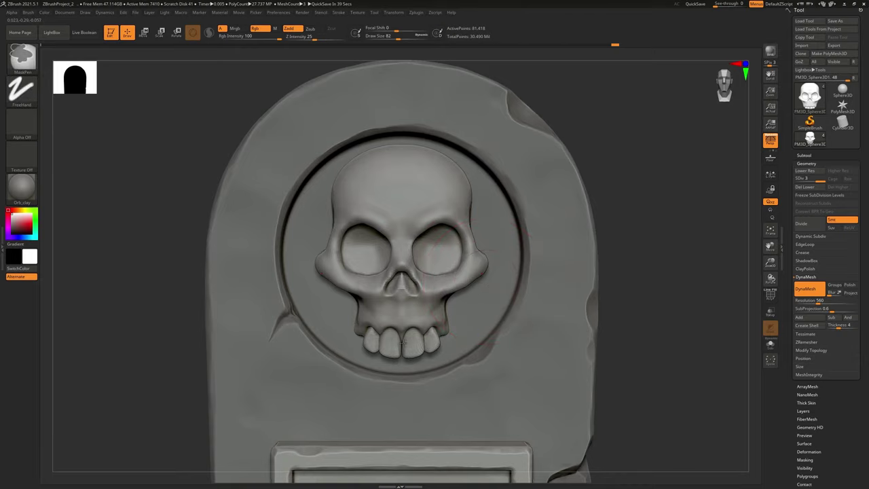
mouse_move(403, 344)
left_mouse_down("ctrl")
mouse_move(411, 303)
mouse_move(444, 327)
left_mouse_up("ctrl")
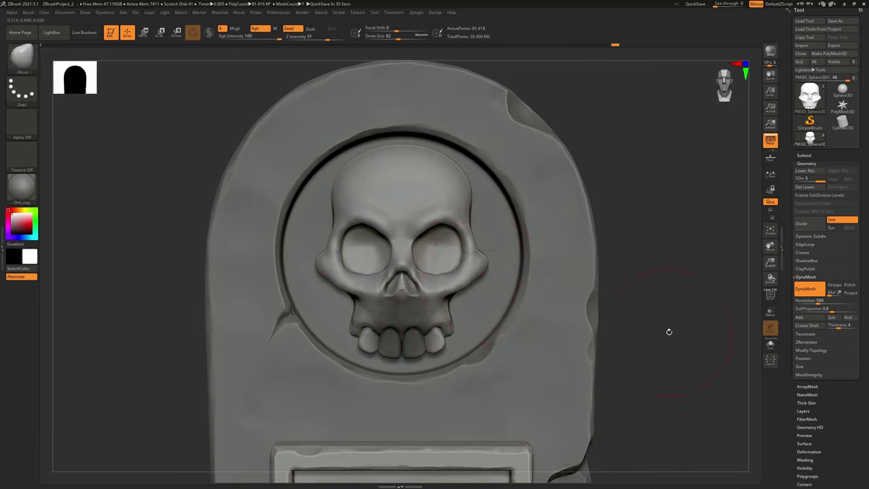
key("f")
left_click_drag(564, 315, 527, 373)
right_click_drag(479, 278, 488, 342, "ctrl")
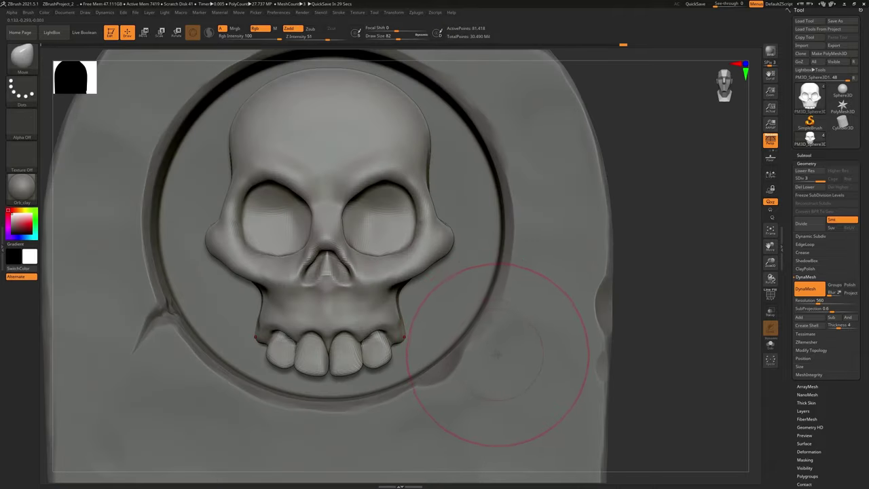
- Try to reshape the nose opening in side view with the Move brush at size 38, and undo the stroke
right_click_drag(326, 253, 340, 270)
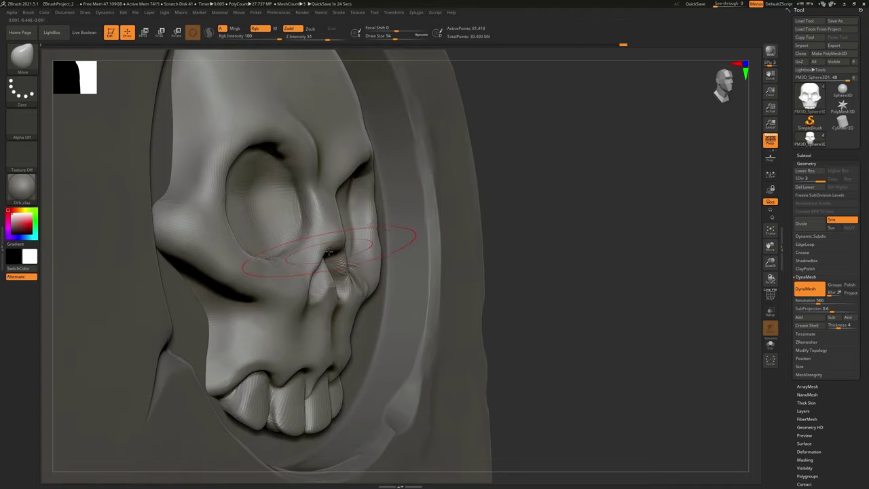
mouse_move(326, 254)
right_mouse_down()
mouse_move(335, 263)
mouse_move(328, 250)
right_mouse_up()
left_click_drag(326, 270, 335, 263)
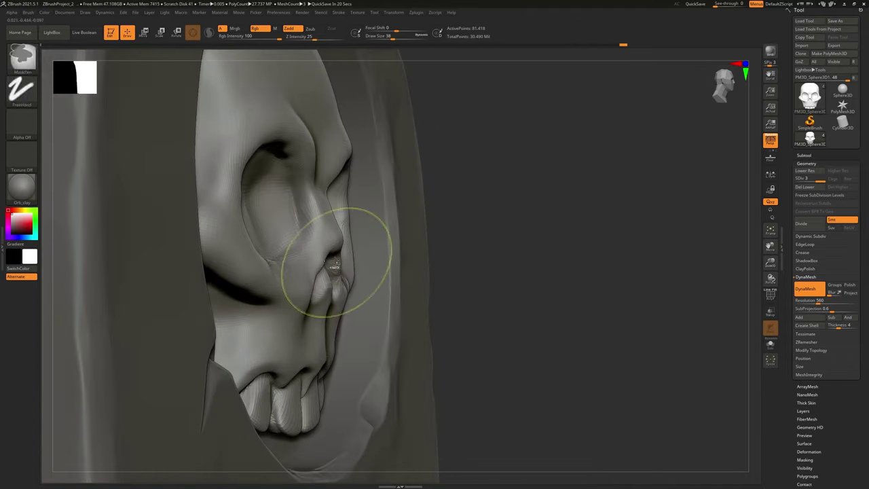
key("ctrl+z")
mouse_move(333, 265)
right_mouse_down()
mouse_move(295, 263)
mouse_move(322, 270)
right_mouse_up()
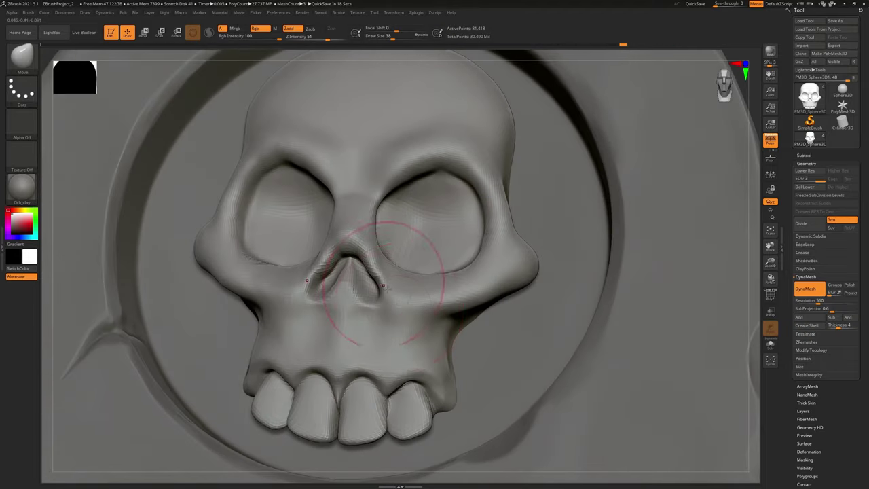
- Build up and smooth the nose rim and the inside of the nose at subdivision level 4 with the ClayBuildup brush at size 14
right_click_drag(379, 274, 351, 283)
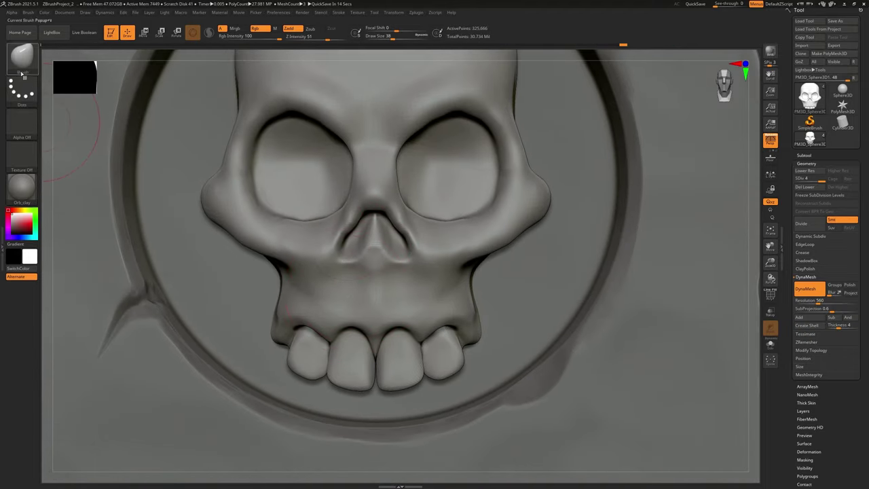
key("b")
key("c")
key("b")
right_click_drag(355, 261, 339, 247)
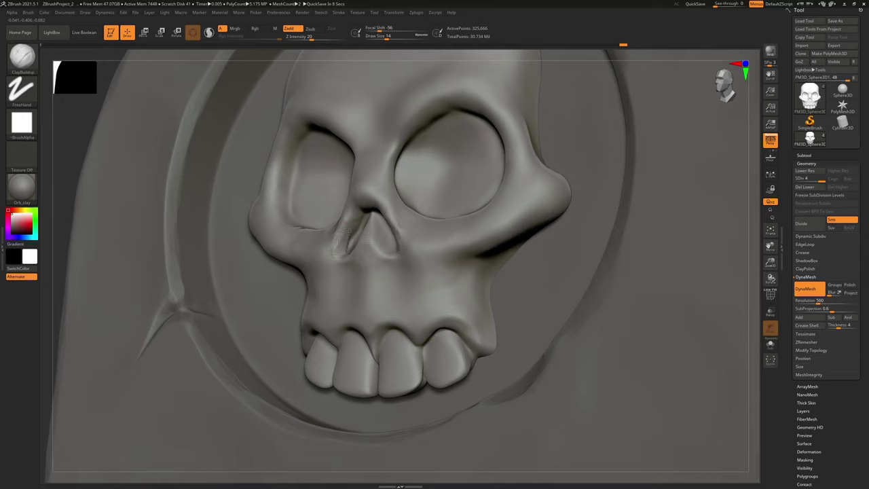
right_click_drag(337, 252, 364, 249)
mouse_move(334, 228)
left_mouse_down("shift")
mouse_move(334, 217)
mouse_move(339, 259)
left_mouse_up("shift")
right_click_drag(359, 242, 359, 200)
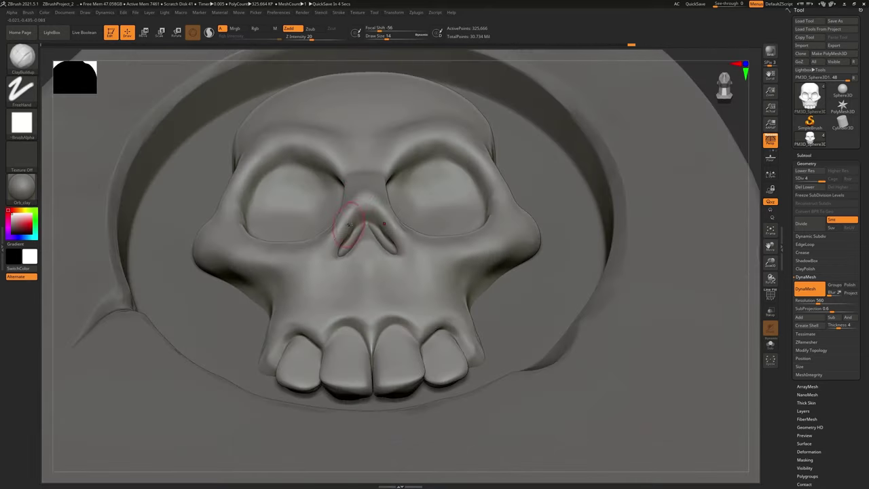
right_click_drag(371, 246, 353, 228)
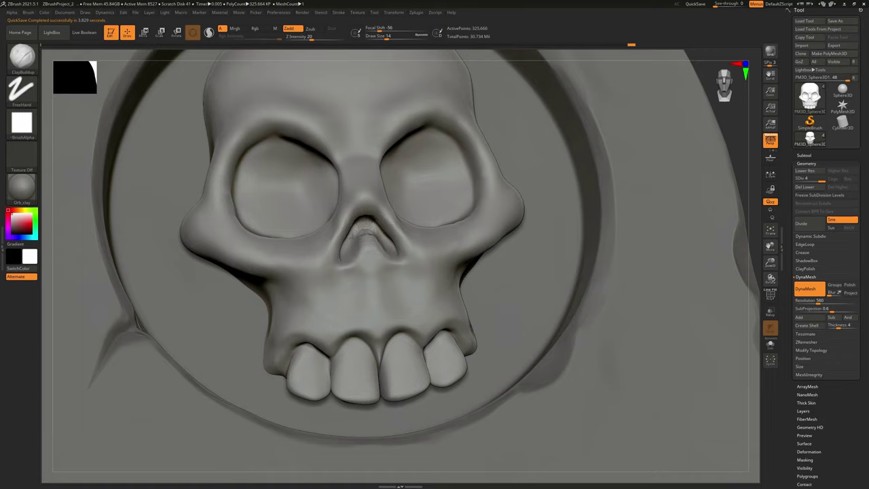
key("ctrl+shift+z")
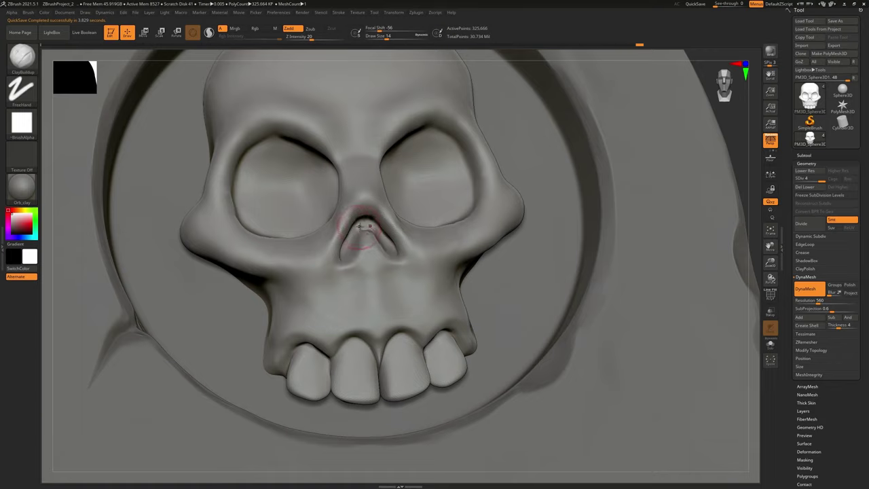
- Sharpen the creases inside the nose opening with the DamStandard brush at size 14
key("b")
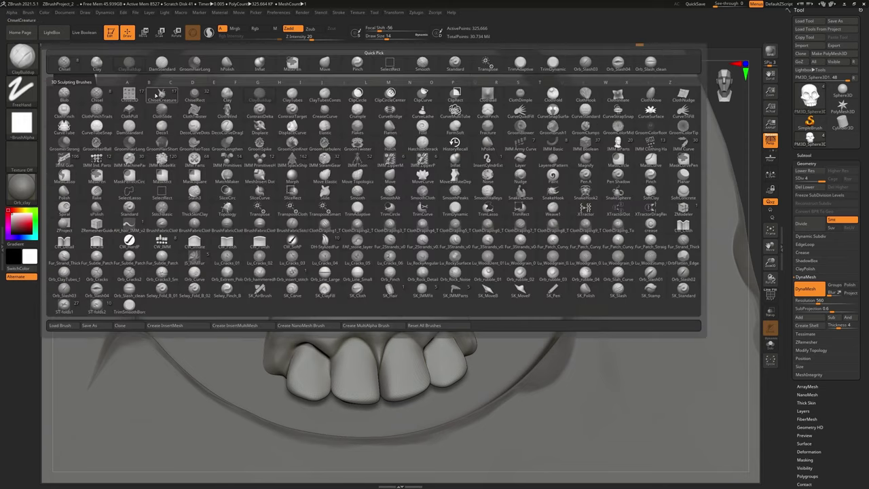
key("d")
key("s")
right_click_drag(360, 261, 341, 254)
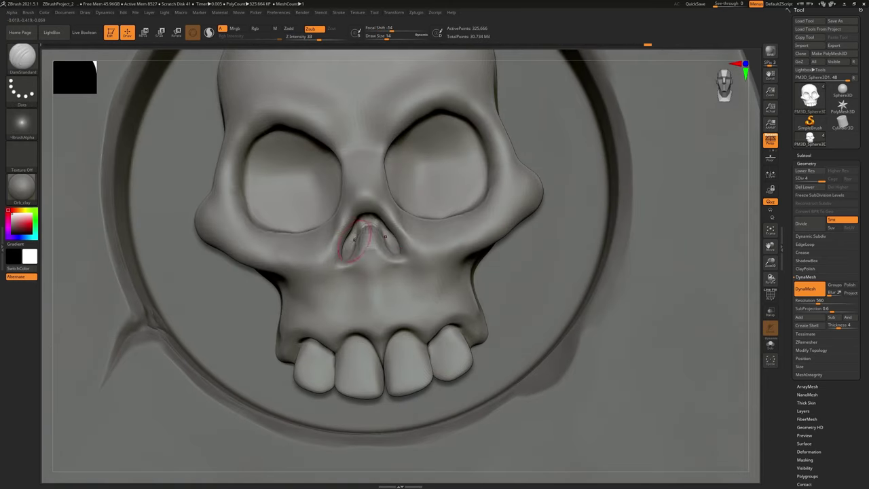
right_click_drag(463, 299, 440, 170, "ctrl")
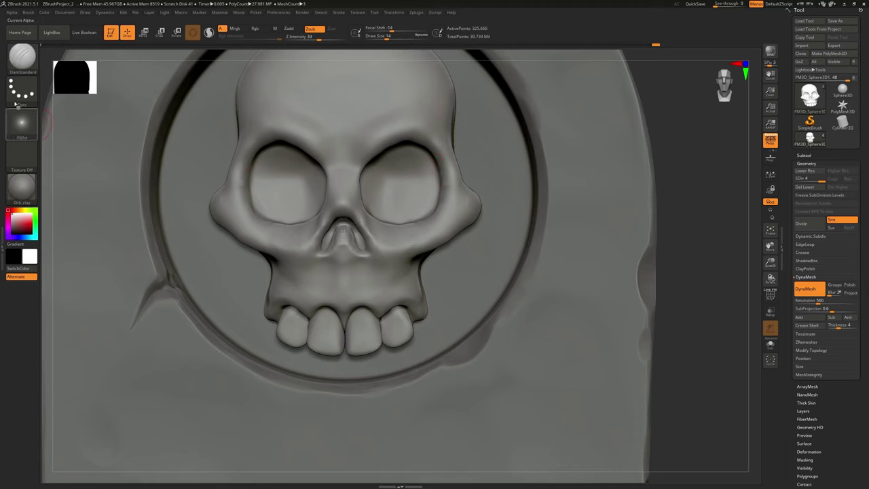
- Polish the nose bridge between the eye sockets with the hPolish brush at size 14
left_click(22, 58)
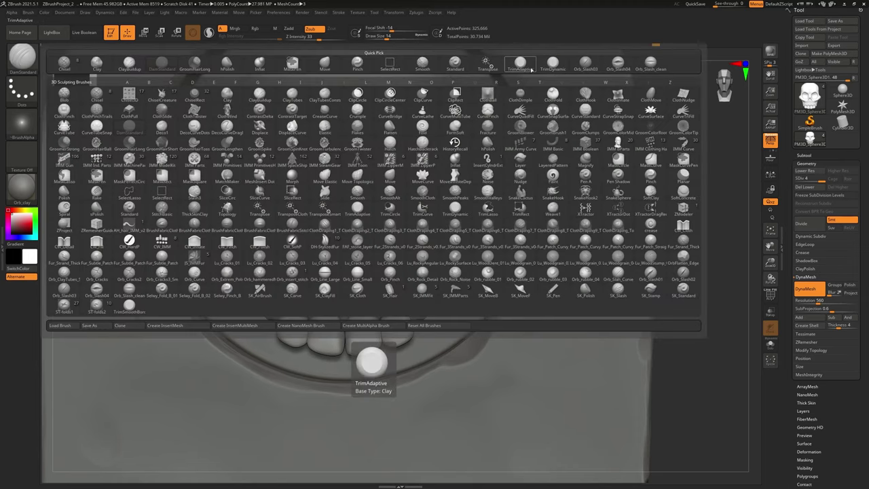
left_click(226, 64)
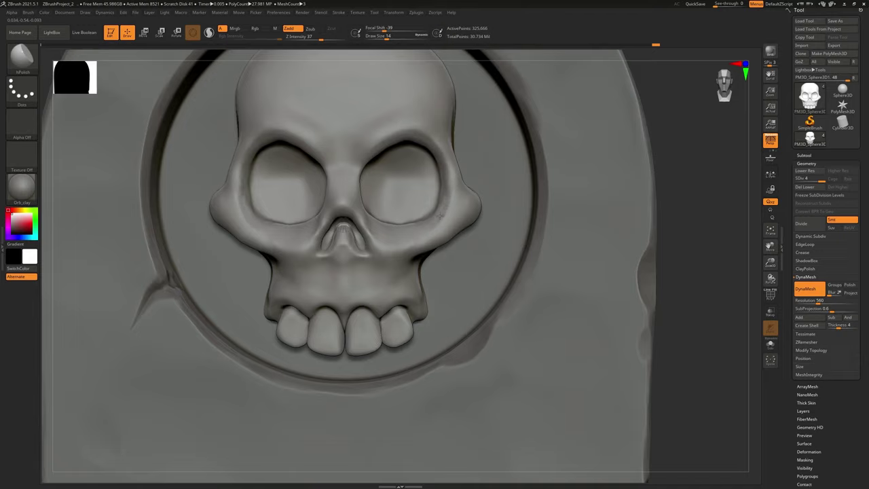
right_click_drag(414, 178, 350, 186)
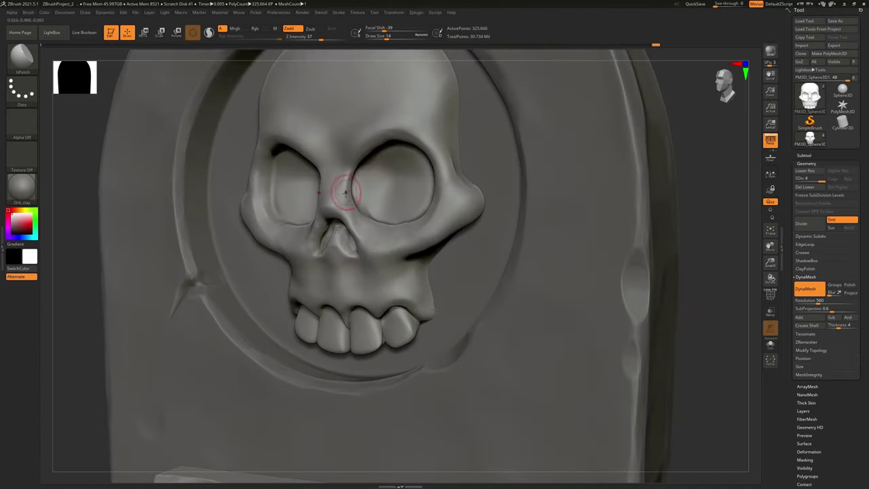
left_click_drag(349, 194, 354, 167)
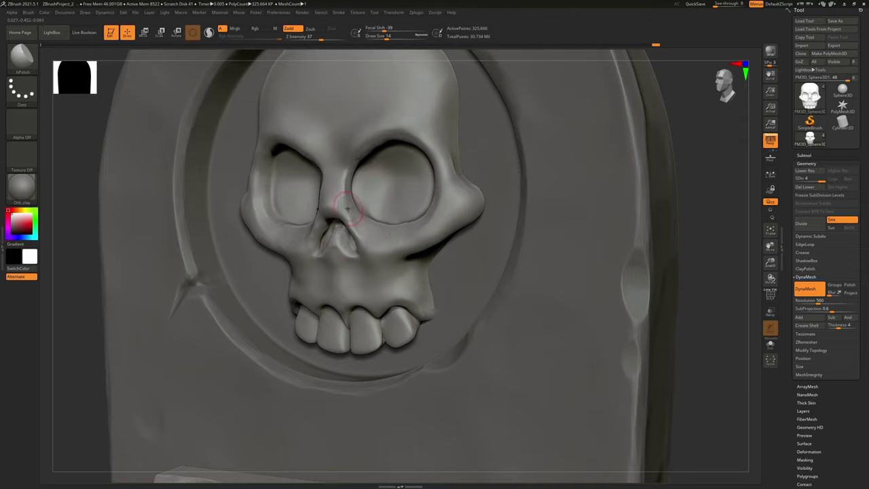
right_click_drag(347, 210, 304, 239)
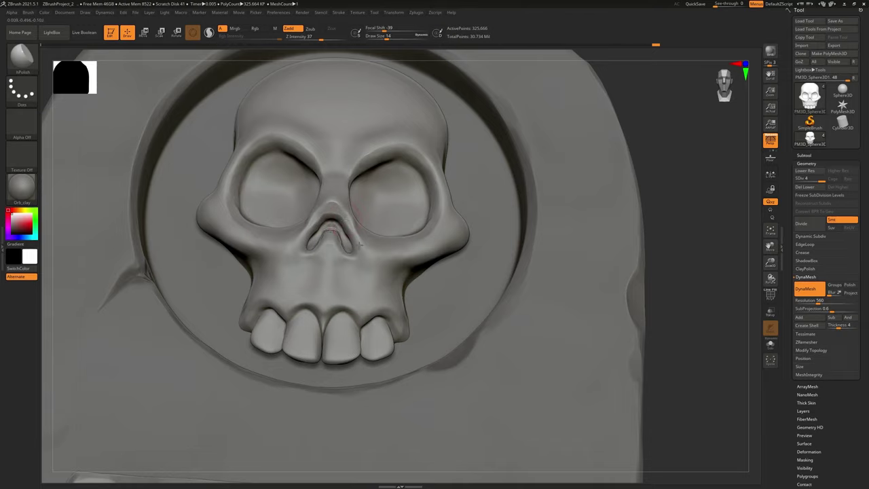
right_click_drag(366, 261, 407, 246, "alt")
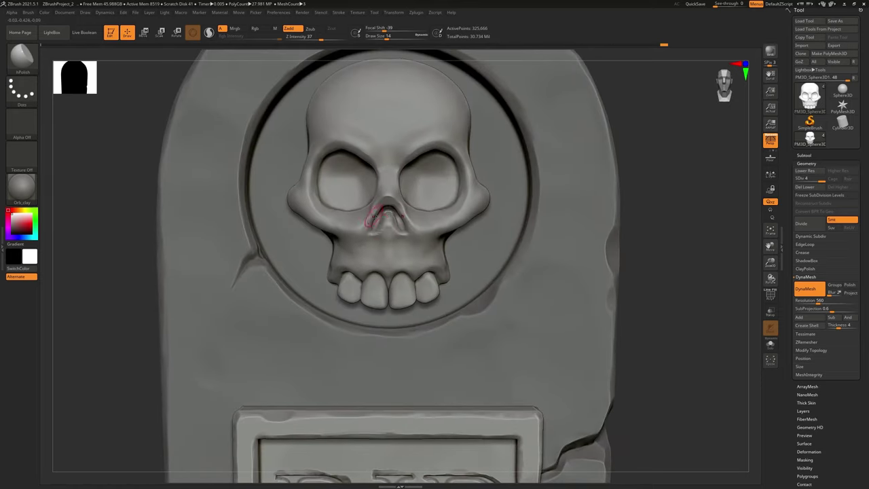
- Polish the skull's forehead and temples into cleaner planes with the hPolish brush at size 30
mouse_move(378, 216)
right_mouse_down("ctrl")
mouse_move(392, 223)
mouse_move(400, 260)
mouse_move(361, 262)
right_mouse_up("ctrl")
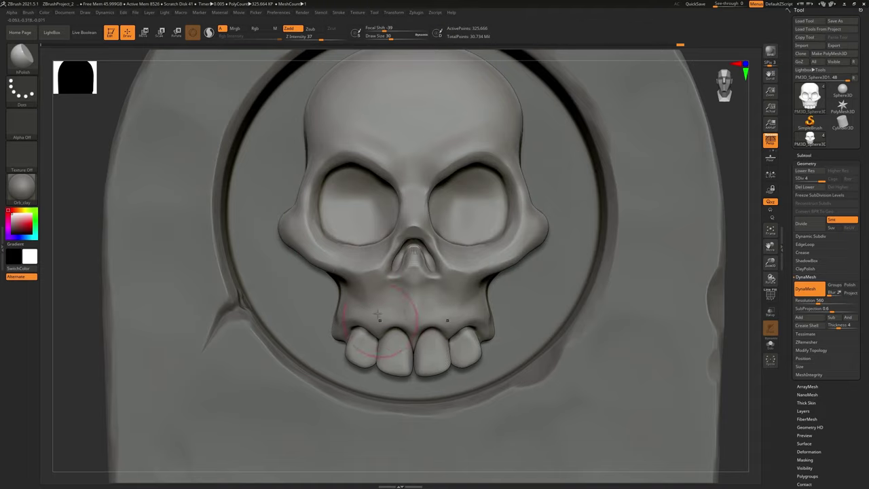
right_click_drag(356, 157, 380, 196, "alt")
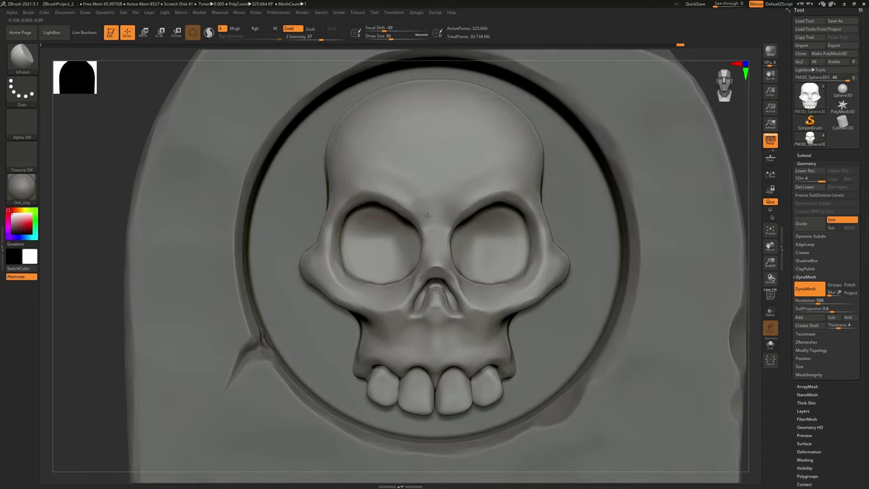
right_click_drag(335, 177, 355, 180)
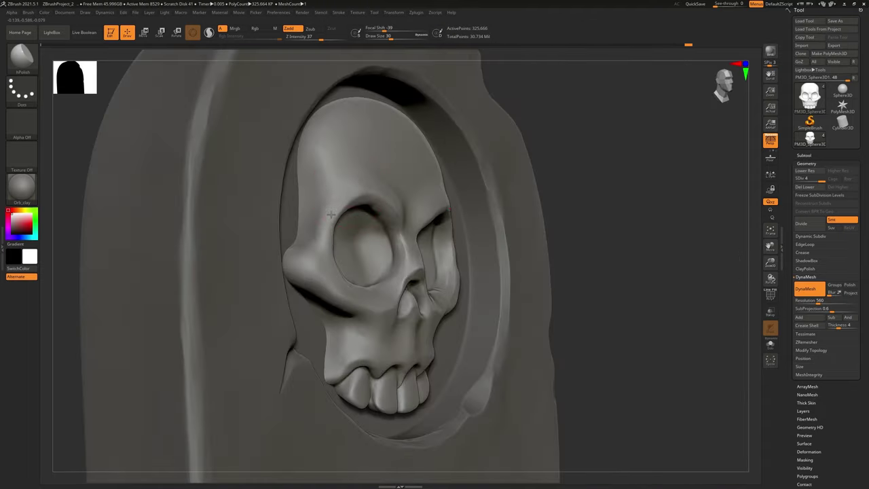
right_click_drag(331, 215, 321, 219)
mouse_move(380, 136)
right_mouse_down()
mouse_move(380, 147)
mouse_move(324, 156)
right_mouse_up()
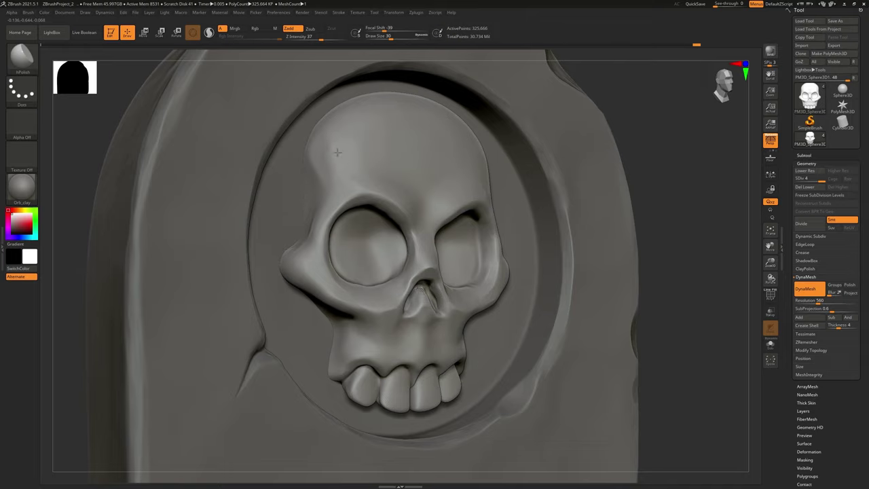
right_click_drag(375, 121, 379, 122)
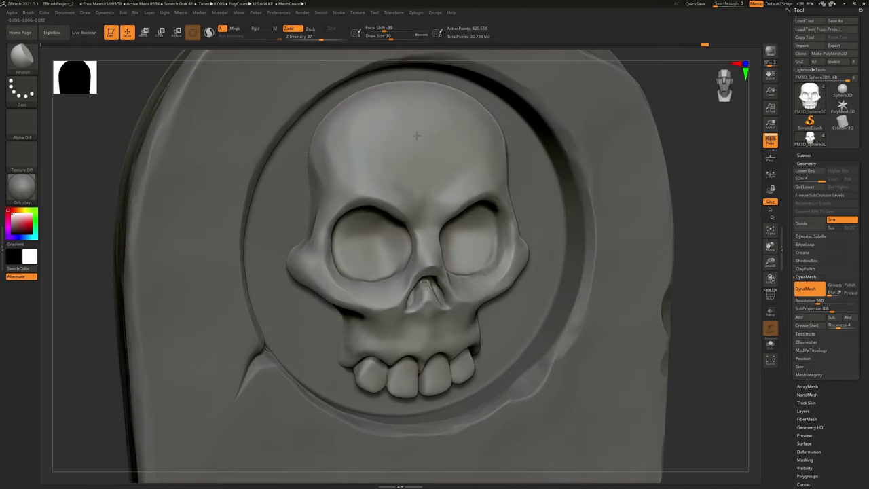
- Polish the cheekbones and the jaw corners beside the side teeth with the hPolish brush at size 30
right_click_drag(320, 174, 330, 263)
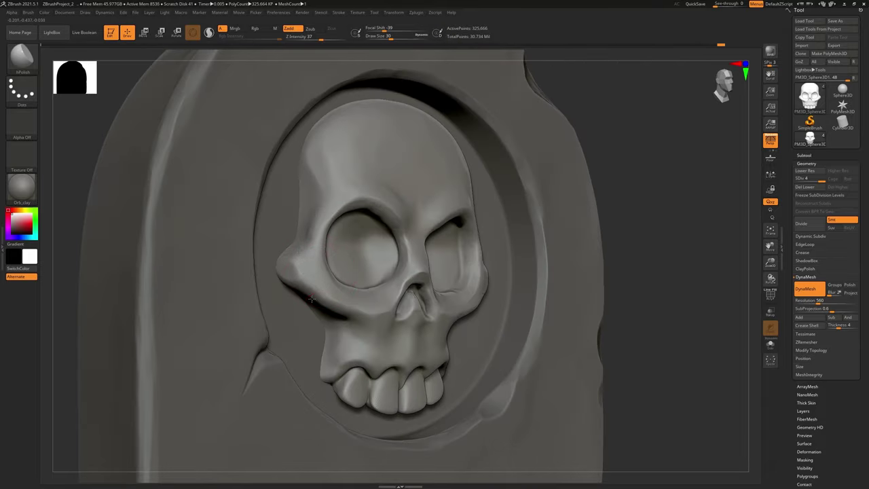
right_click_drag(311, 298, 337, 346)
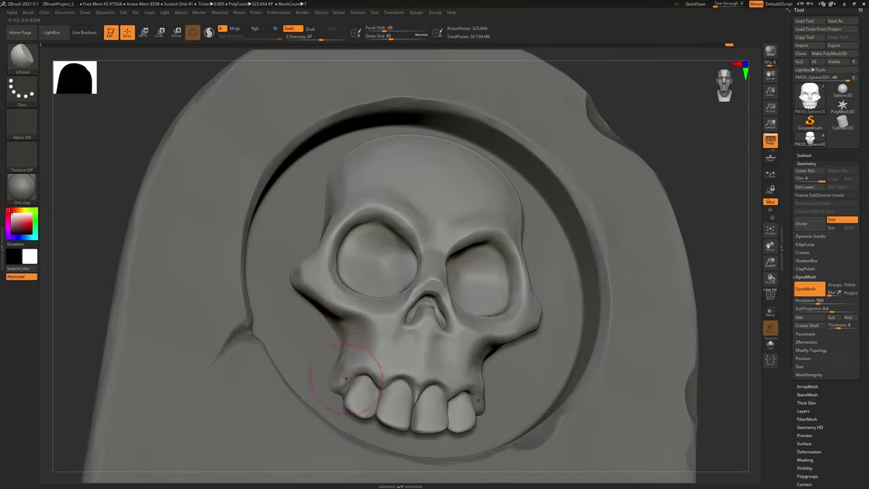
left_click_drag(353, 398, 361, 400)
mouse_move(361, 401)
right_mouse_down("shift")
mouse_move(456, 376)
mouse_move(395, 327)
mouse_move(442, 260)
right_mouse_up("shift")
- Mask the side teeth, sharpen the jaw corners beside them with the DamStandard brush at size 30, and clear the mask
left_click(20, 65)
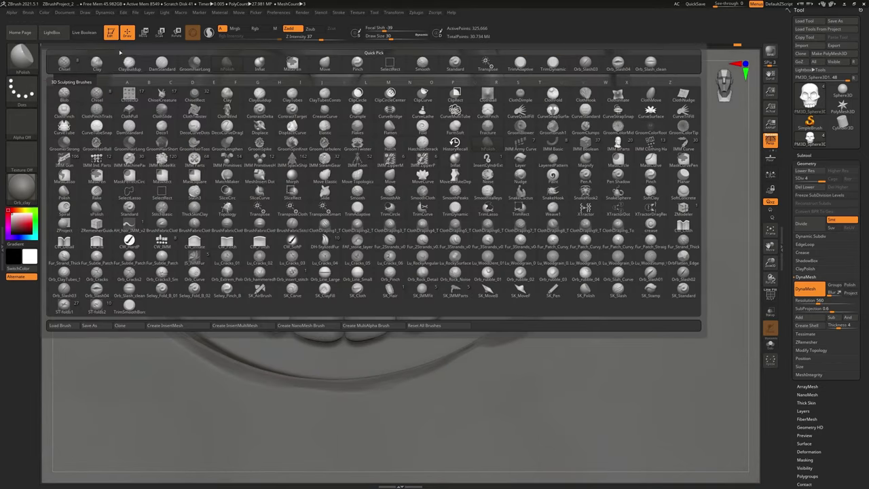
left_click(162, 62)
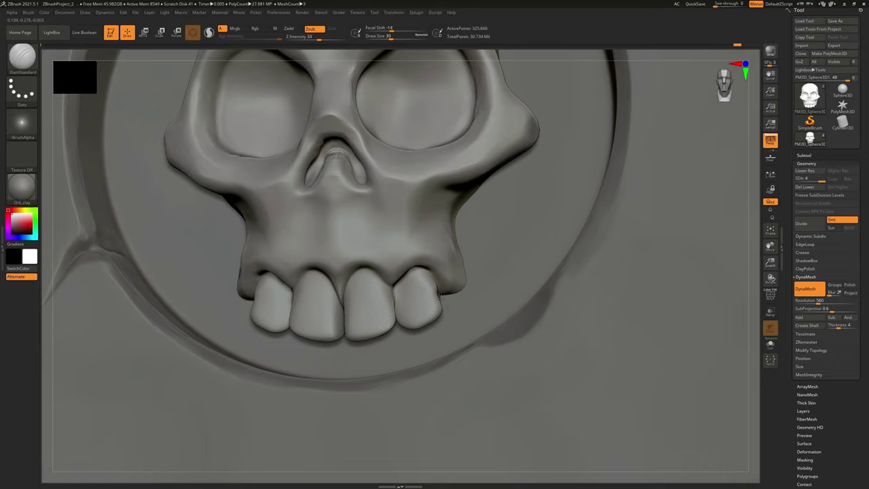
right_click_drag(450, 317, 420, 298)
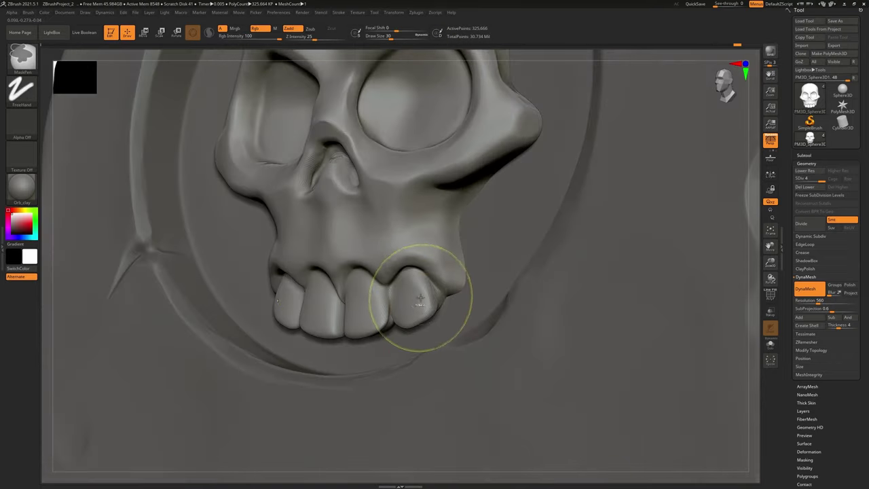
left_click_drag(420, 298, 426, 303, "ctrl")
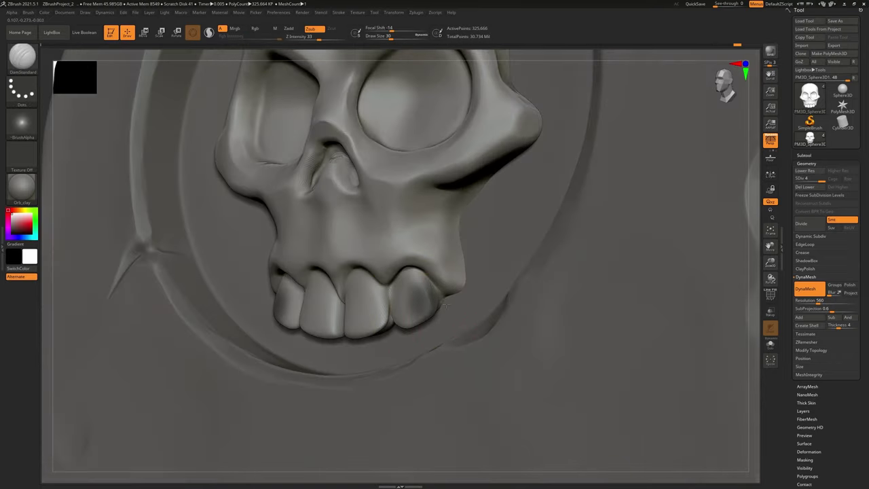
right_click_drag(435, 294, 475, 271, "shift")
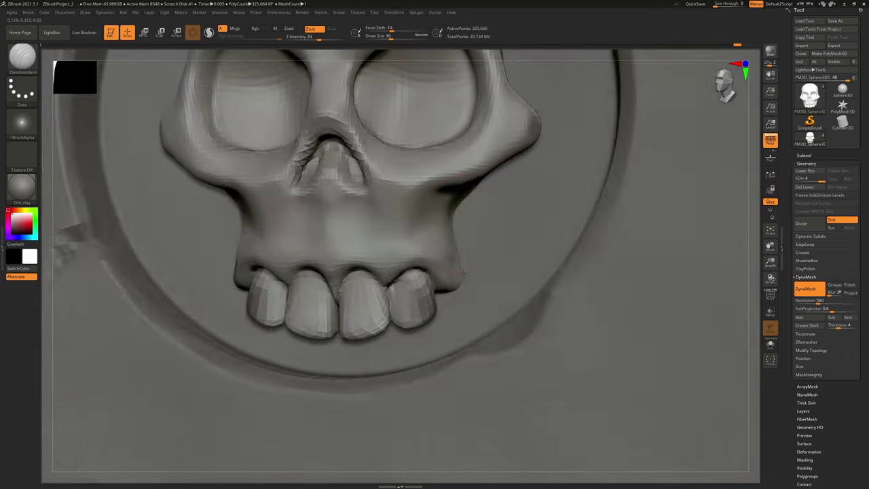
right_click_drag(617, 215, 593, 108, "alt")
right_click_drag(676, 340, 623, 190, "alt")
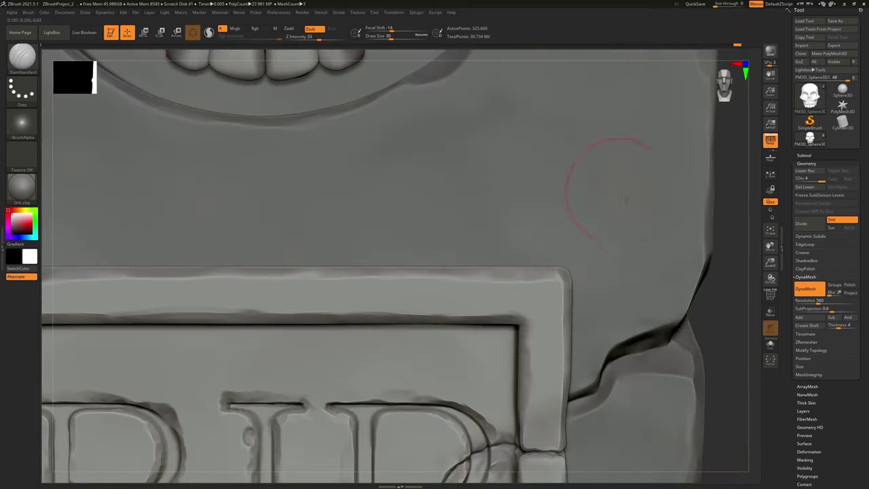
right_click_drag(503, 356, 443, 83, "ctrl")
right_click_drag(476, 216, 505, 334, "alt")
mouse_move(446, 202)
right_mouse_down("alt")
mouse_move(479, 281)
mouse_move(463, 353)
right_mouse_up("alt")
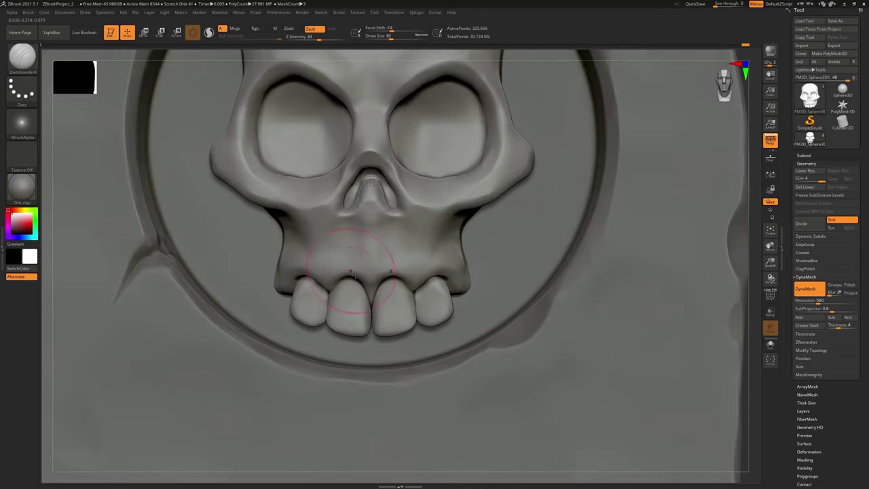
- Carve the gum line above the front and side teeth with the DamStandard brush at size 30, undoing a misplaced stroke
mouse_move(330, 288)
left_mouse_down()
mouse_move(361, 280)
mouse_move(345, 268)
mouse_move(360, 280)
left_mouse_up()
key("ctrl+z")
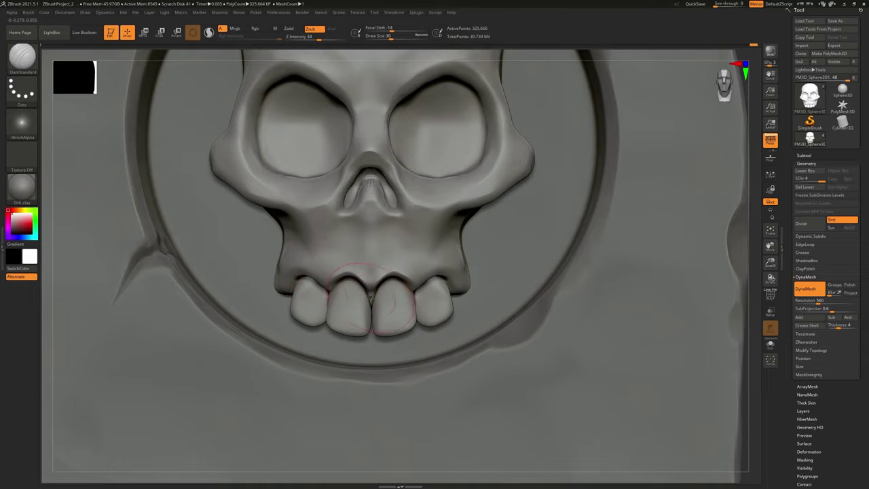
right_click_drag(355, 249, 459, 263, "ctrl")
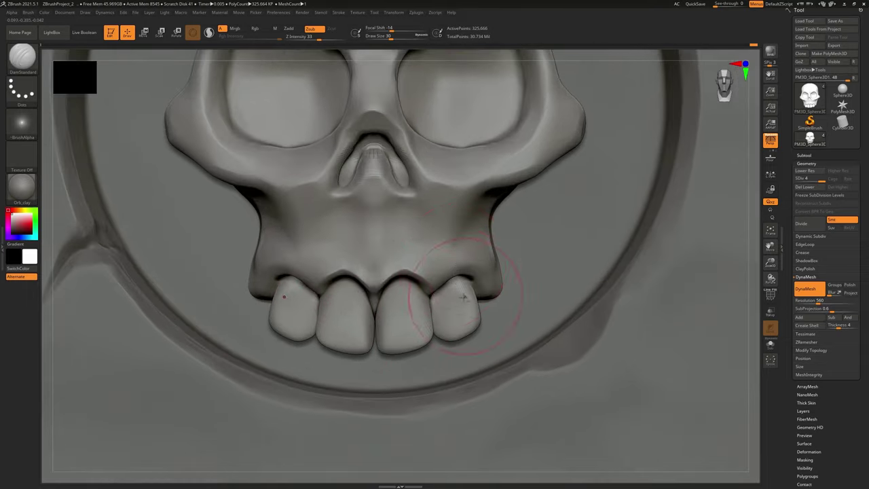
left_click_drag(442, 287, 463, 264)
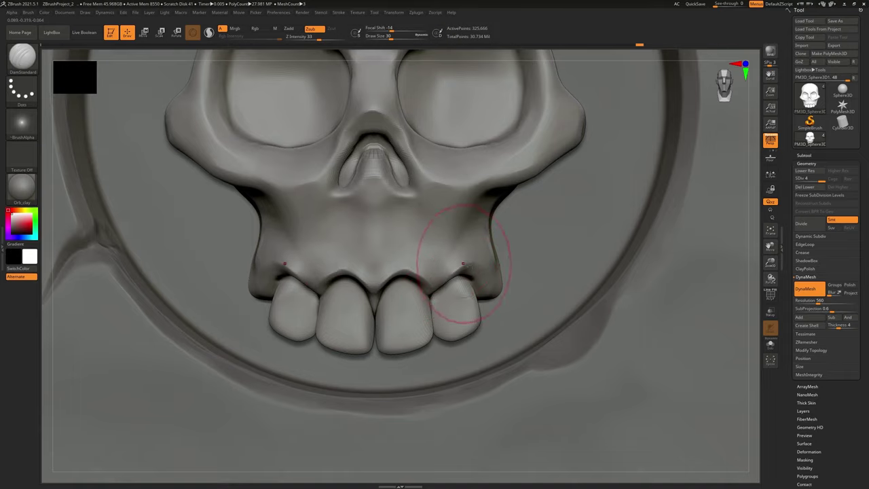
- Polish the gum rim above and between the front teeth with the hPolish brush at size 9
right_click_drag(445, 246, 423, 233)
left_click(22, 58)
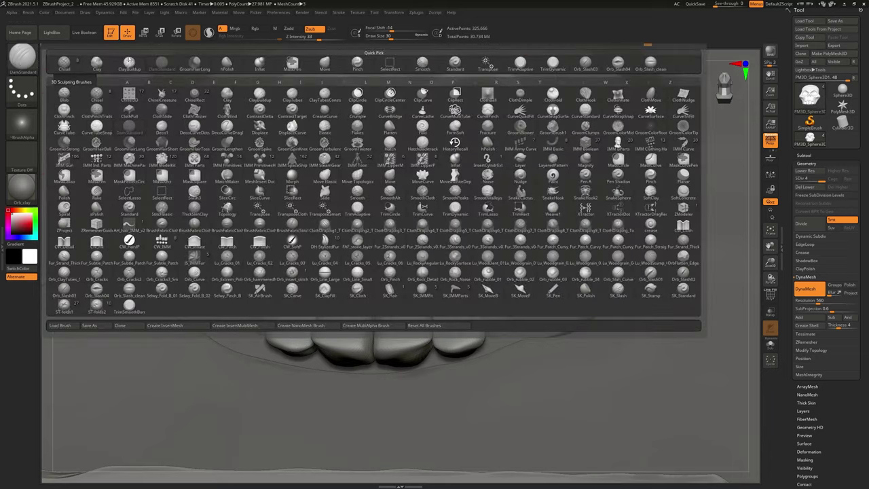
left_click(129, 63)
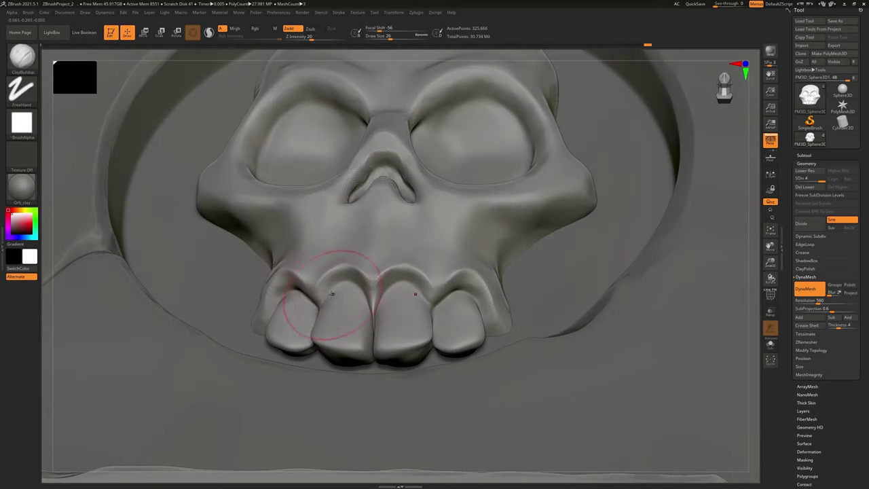
key("bracketleft")
left_click(19, 63)
left_click(226, 63)
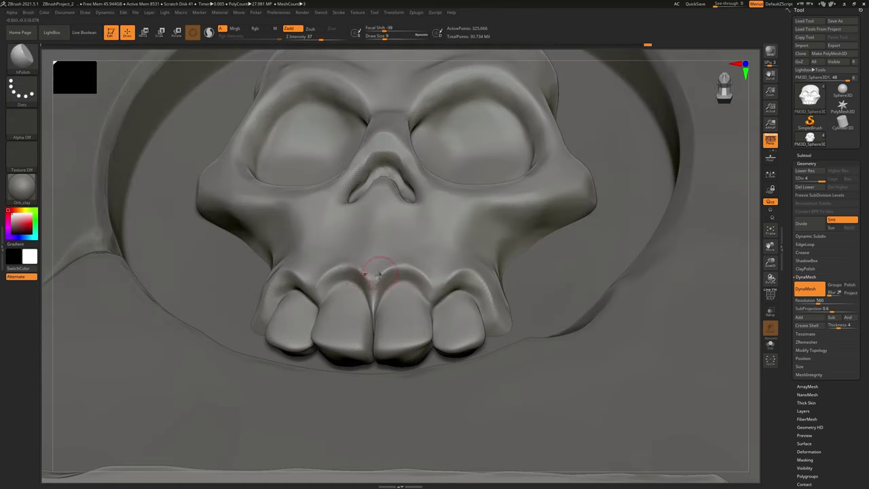
left_click_drag(328, 289, 324, 275)
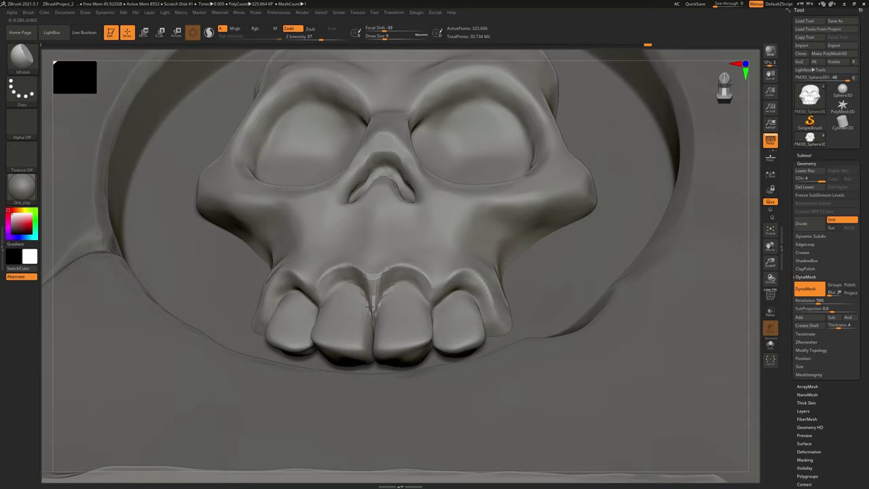
right_click_drag(373, 304, 395, 333, "shift")
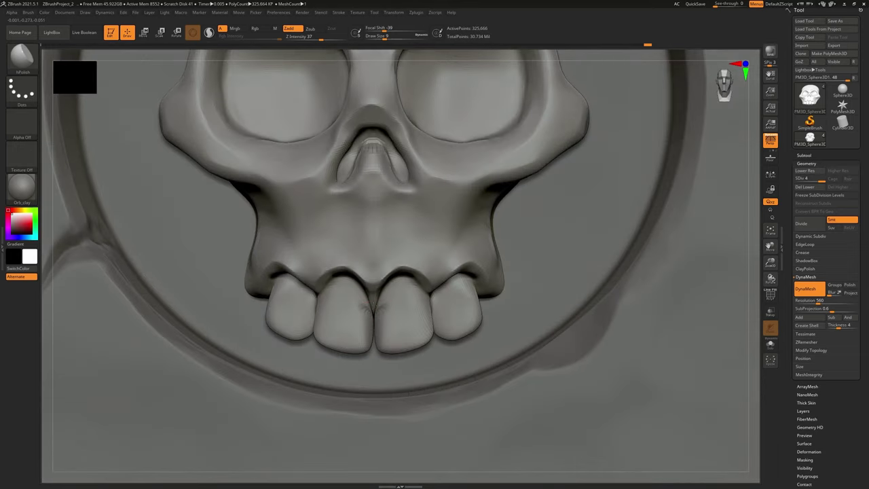
- Refine the gum tips between the teeth with the Move brush at size 9
key("b")
key("m")
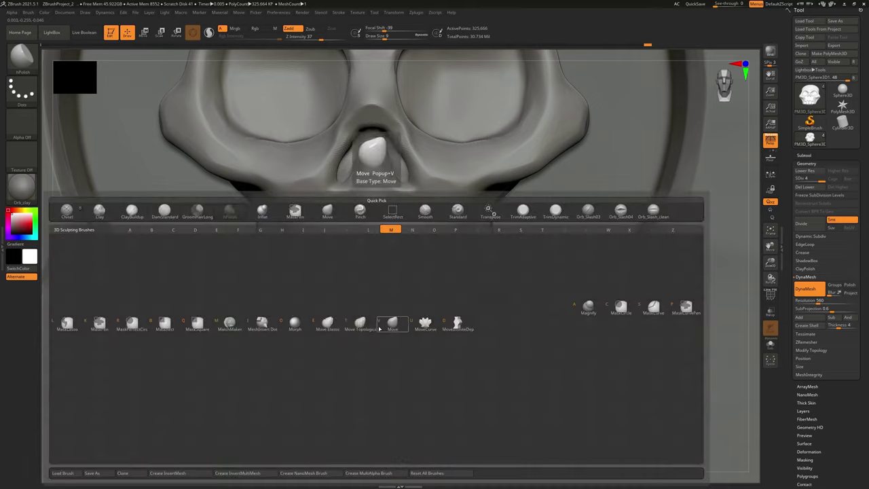
key("v")
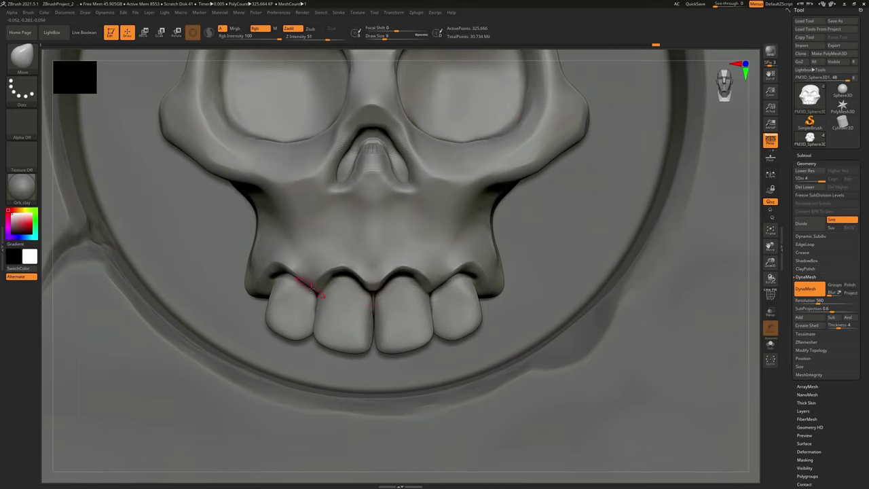
- Polish the gum rims above the side teeth with the hPolish brush at size 9
left_click(22, 54)
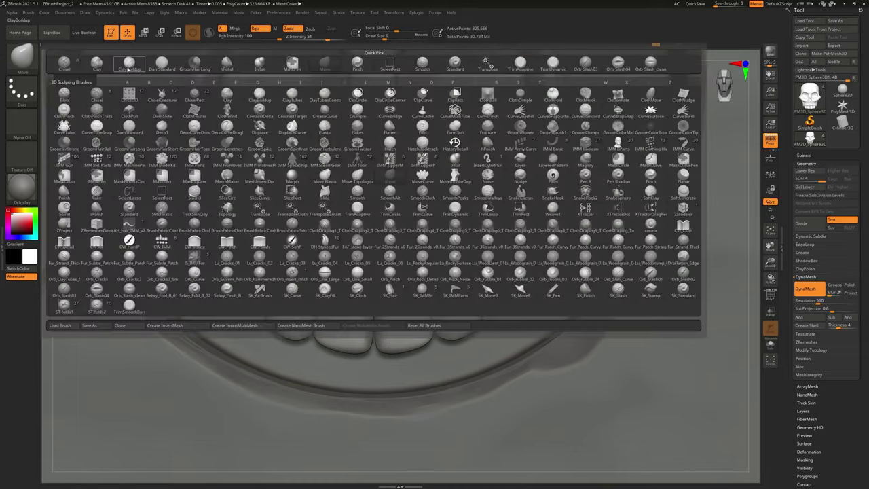
mouse_move(141, 68)
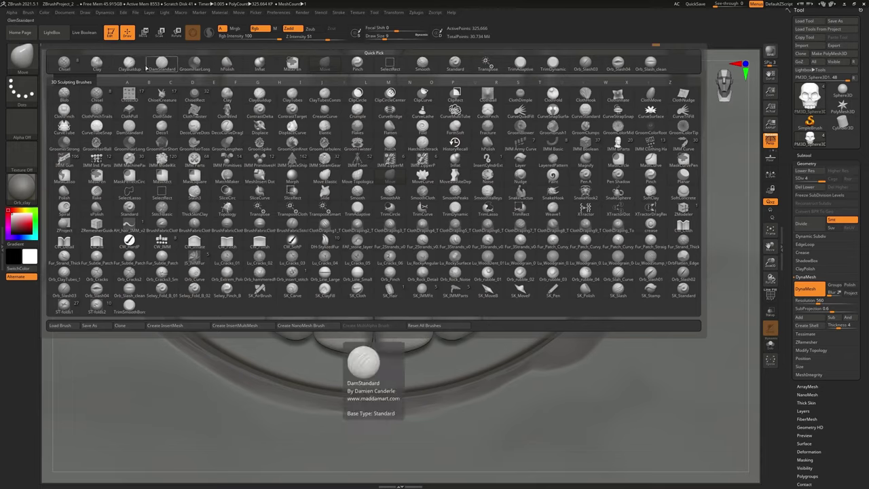
key("h")
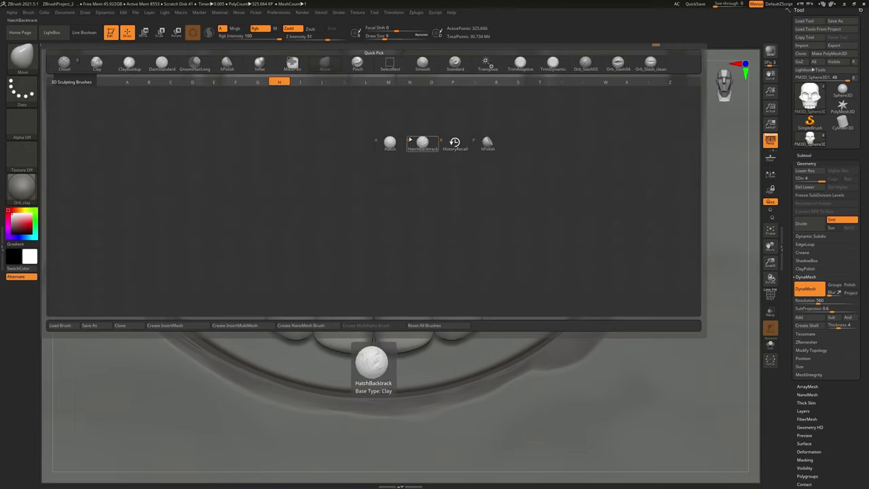
left_click(477, 137)
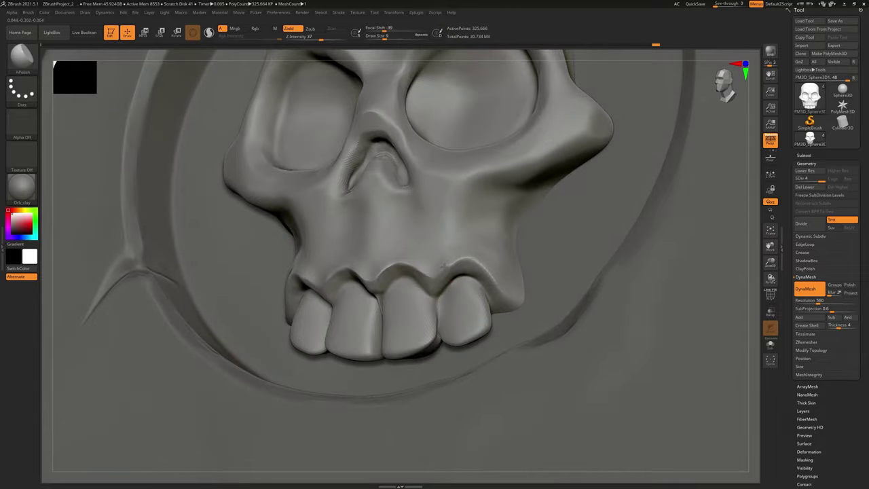
left_click_drag(476, 261, 493, 283)
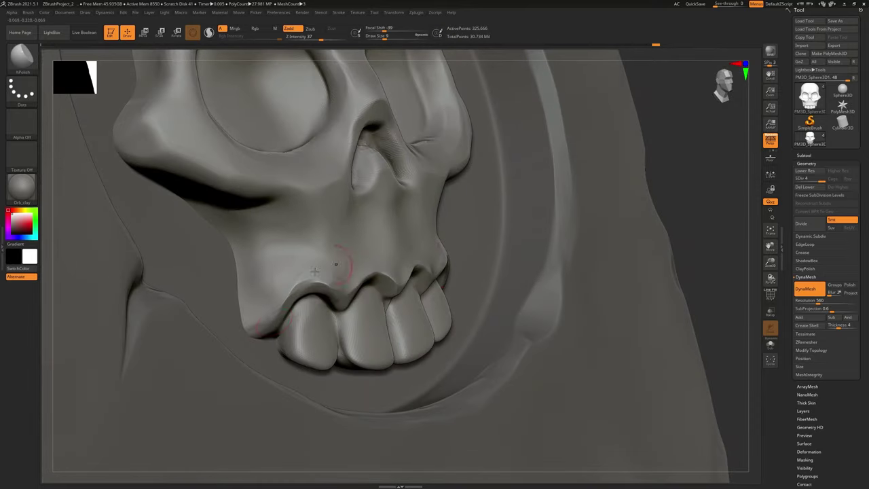
- Polish the gum rim and the central gum tip above the front teeth with the hPolish brush at size 9
left_click_drag(355, 296, 369, 291)
mouse_move(369, 291)
right_mouse_down()
mouse_move(346, 272)
mouse_move(384, 277)
right_mouse_up()
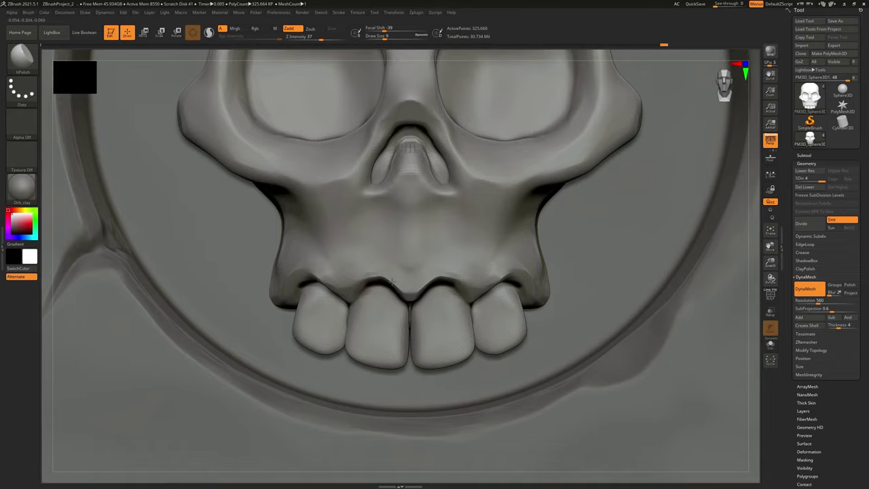
left_click_drag(392, 282, 411, 301)
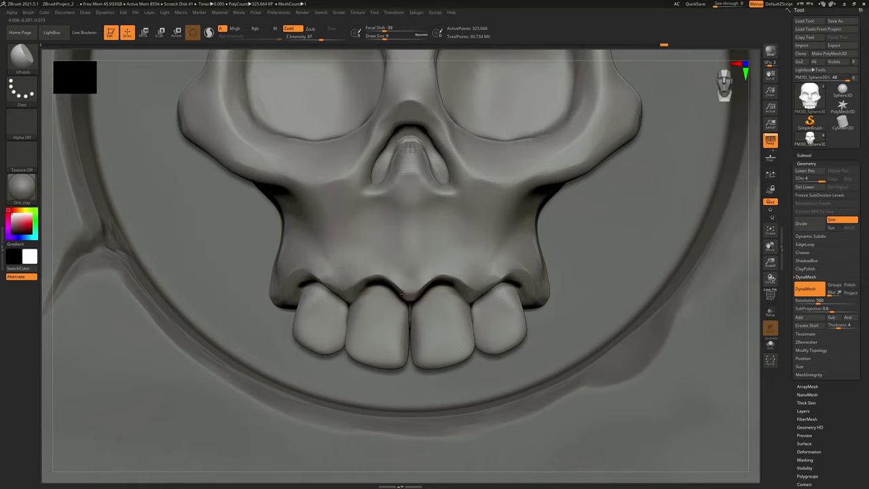
right_click_drag(402, 294, 421, 282)
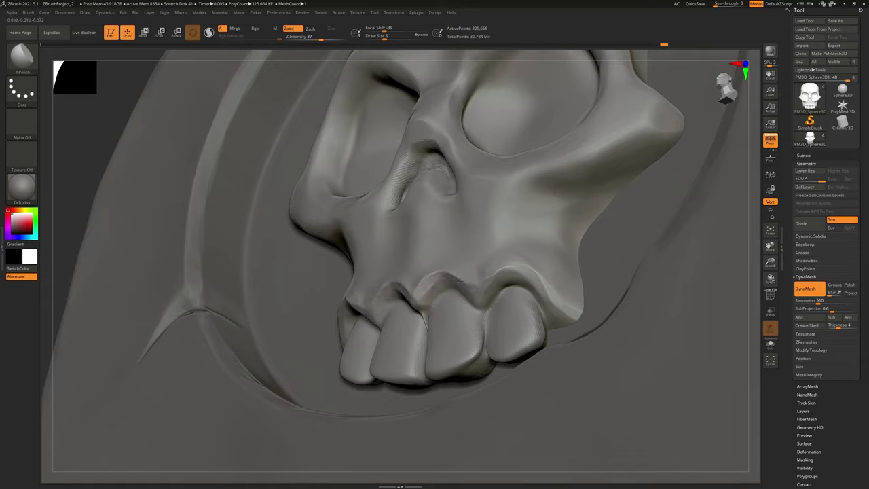
mouse_move(455, 268)
right_mouse_down("ctrl")
mouse_move(466, 204)
mouse_move(485, 271)
mouse_move(478, 244)
mouse_move(545, 367)
mouse_move(495, 326)
mouse_move(497, 316)
mouse_move(514, 441)
mouse_move(510, 340)
mouse_move(489, 338)
mouse_move(461, 288)
mouse_move(498, 304)
mouse_move(462, 226)
mouse_move(459, 275)
right_mouse_up("ctrl")
right_click_drag(384, 202, 419, 235, "alt")
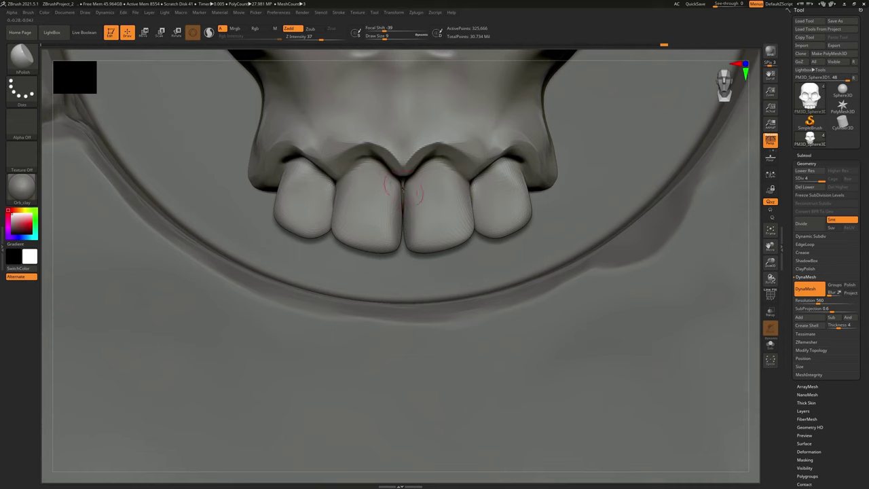
- Tighten and smooth the seam between the two front teeth with the Pinch brush at size 9
left_click(27, 63)
left_click(29, 61)
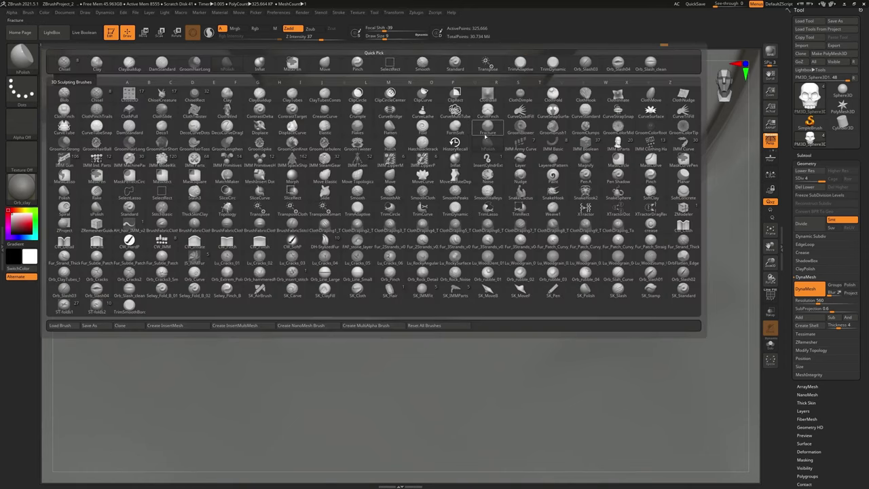
mouse_move(489, 136)
key("p")
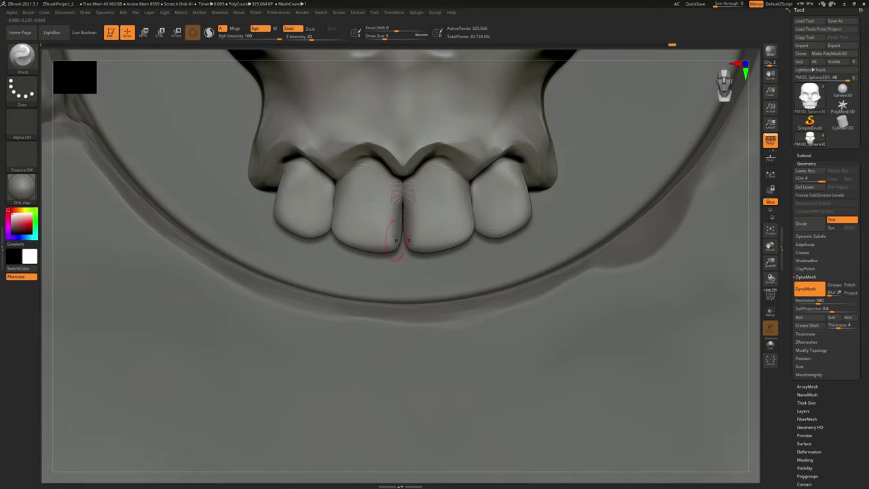
mouse_move(375, 192)
left_mouse_down("shift")
mouse_move(392, 238)
mouse_move(382, 182)
mouse_move(387, 272)
left_mouse_up("shift")
right_click_drag(250, 144, 269, 137)
- Define the gaps between the teeth with the DamStandard brush at size 9
left_click(22, 56)
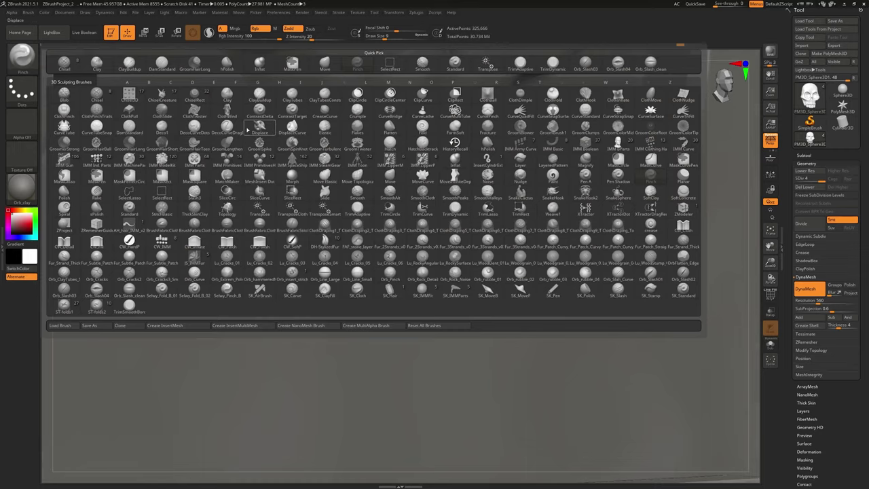
left_click(162, 64)
right_click_drag(302, 178, 278, 190)
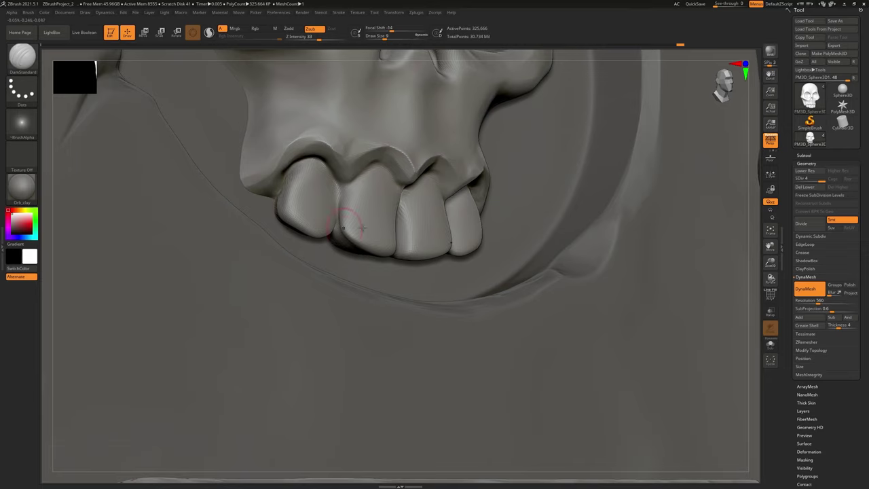
right_click_drag(361, 221, 438, 290, "shift")
right_click_drag(457, 239, 373, 199, "alt")
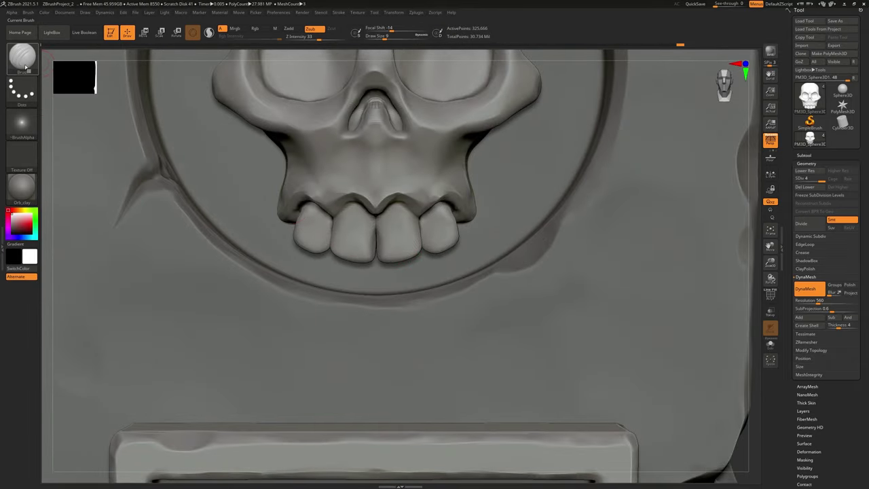
- Flatten the faces of the front and side teeth with the hPolish brush at size 9
left_click(23, 57)
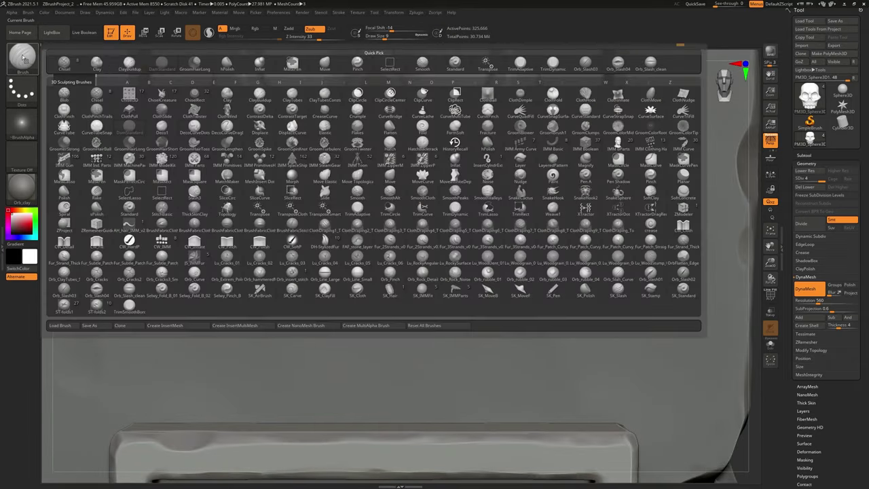
left_click(128, 65)
left_click(27, 55)
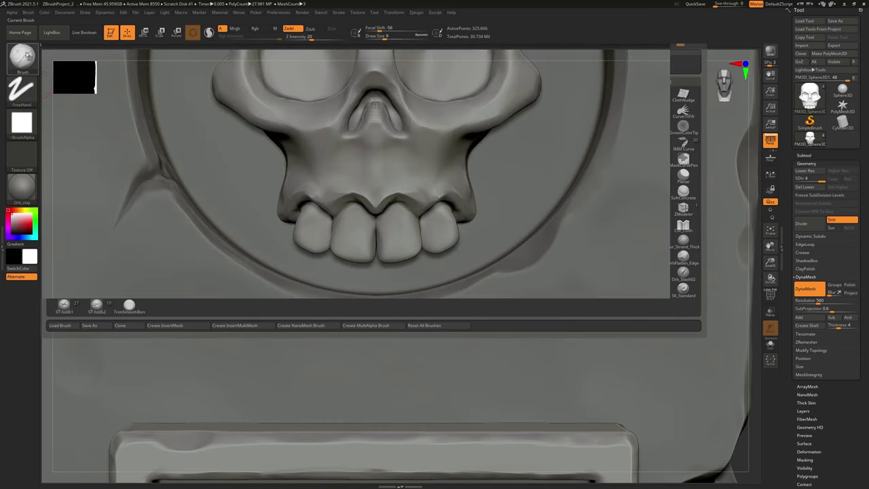
left_click(25, 55)
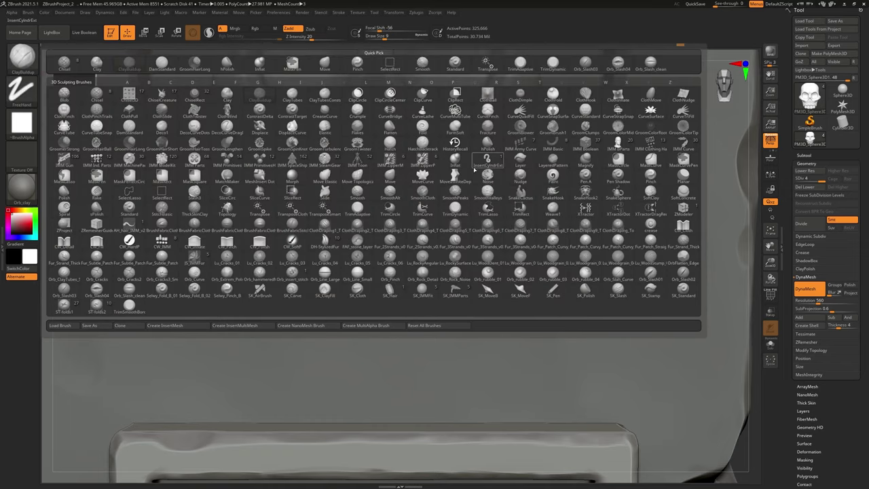
key("h")
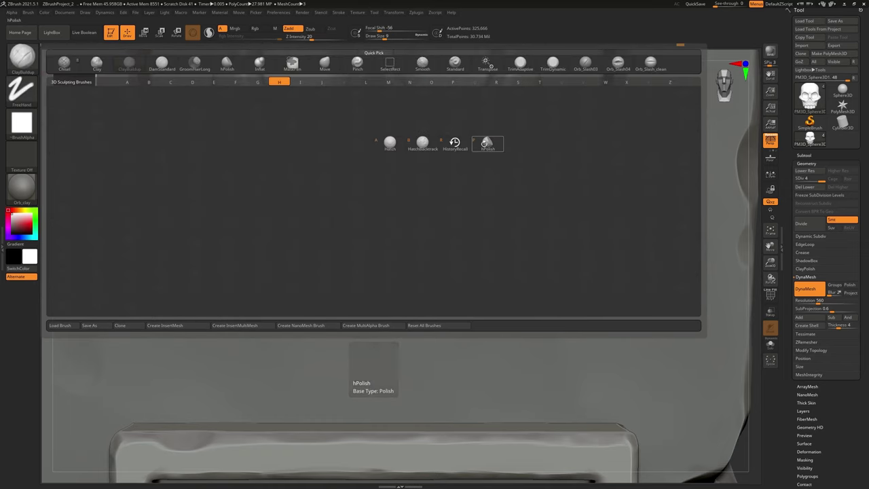
left_click(487, 143)
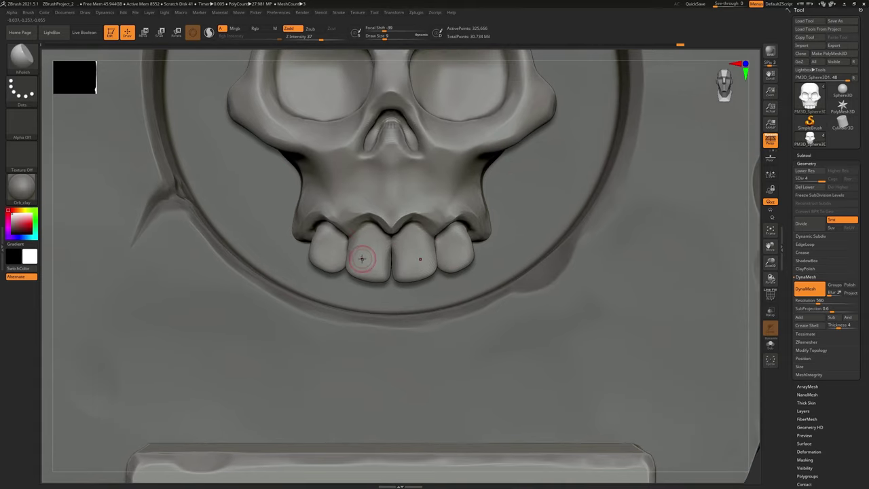
left_click_drag(366, 244, 371, 241)
right_click_drag(369, 272, 356, 275, "ctrl")
left_click_drag(305, 268, 302, 257)
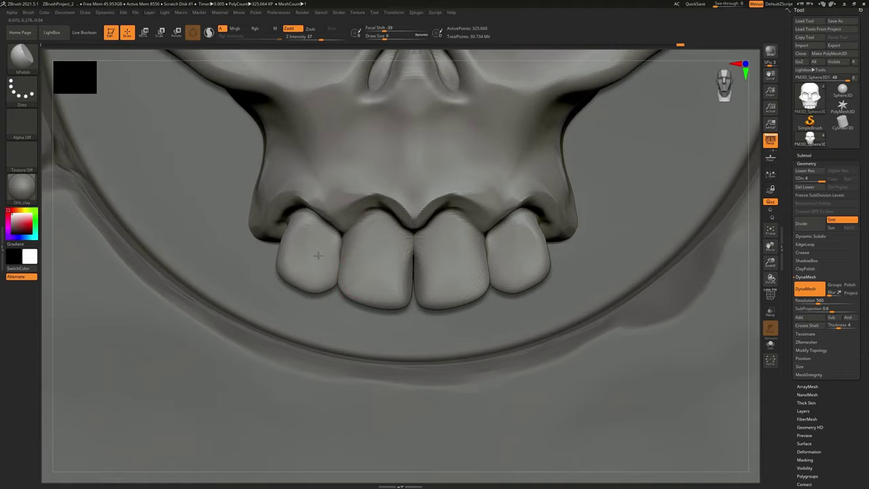
right_click_drag(516, 326, 415, 315)
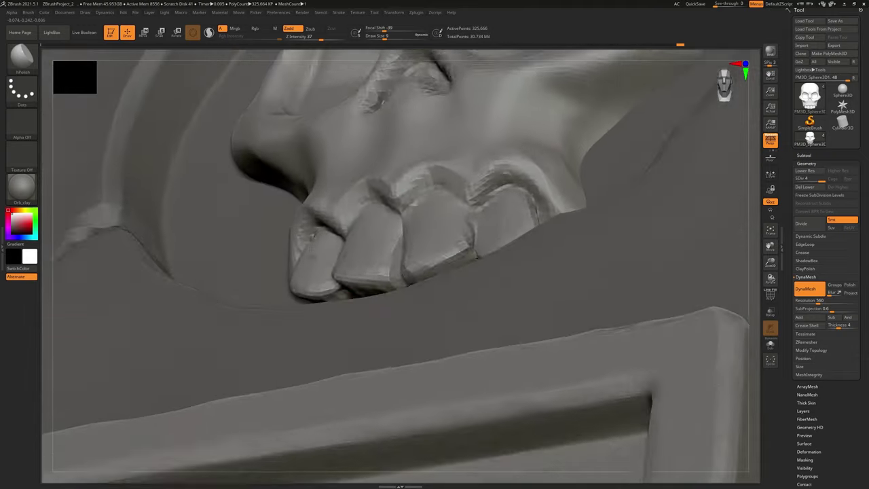
- Isolate the skull and polish the faces and lower edges of the teeth with the hPolish brush at size 9
left_click(769, 345)
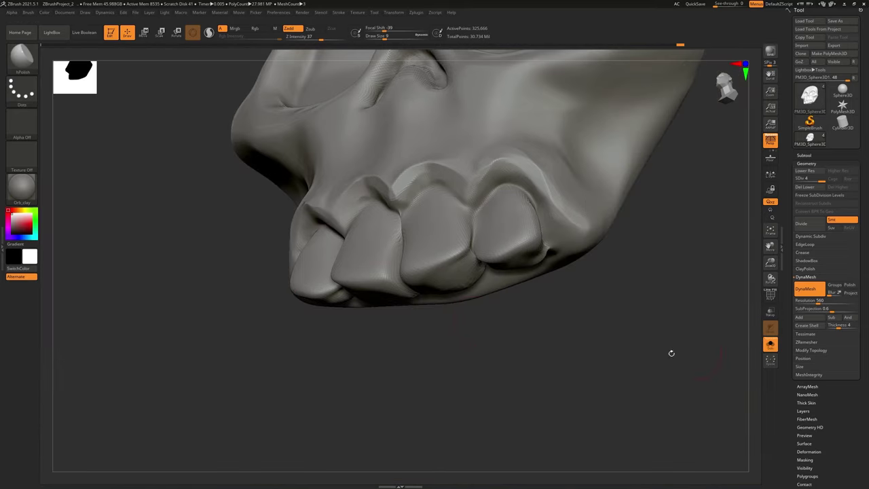
right_click_drag(476, 319, 367, 272)
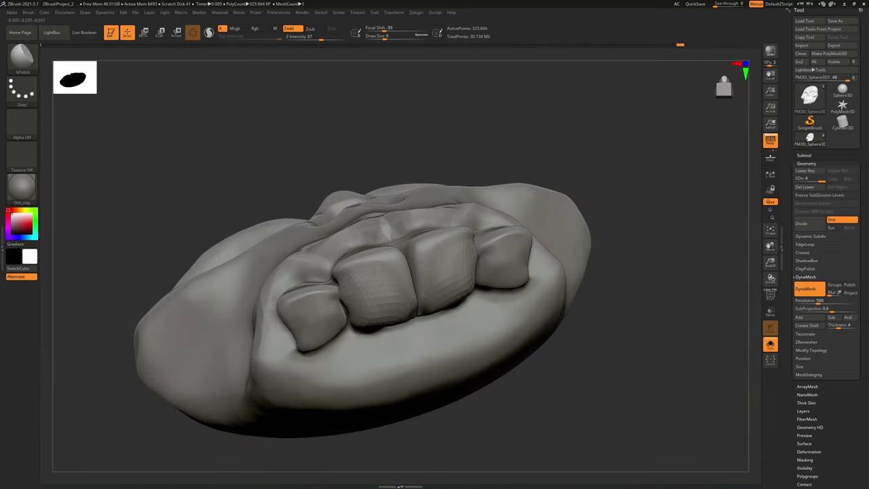
right_click_drag(353, 258, 422, 334)
right_click_drag(410, 295, 419, 341, "shift")
right_click_drag(370, 295, 277, 237)
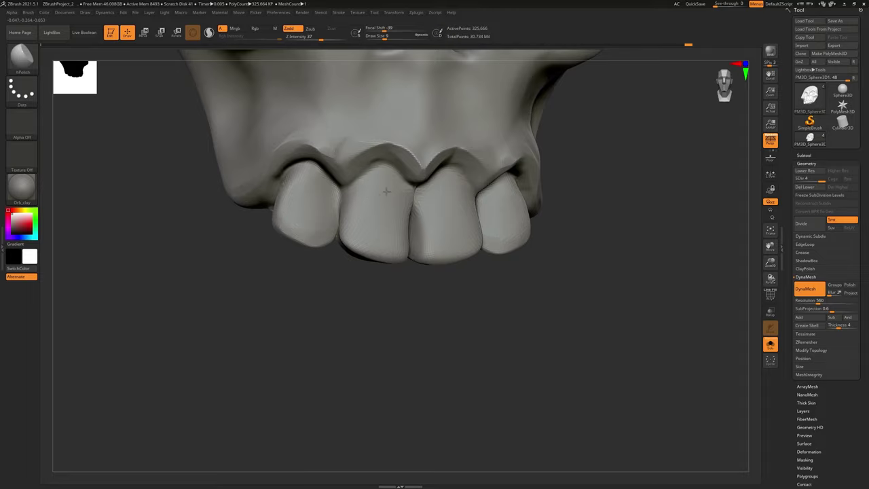
mouse_move(428, 242)
right_mouse_down()
mouse_move(415, 239)
mouse_move(429, 243)
right_mouse_up()
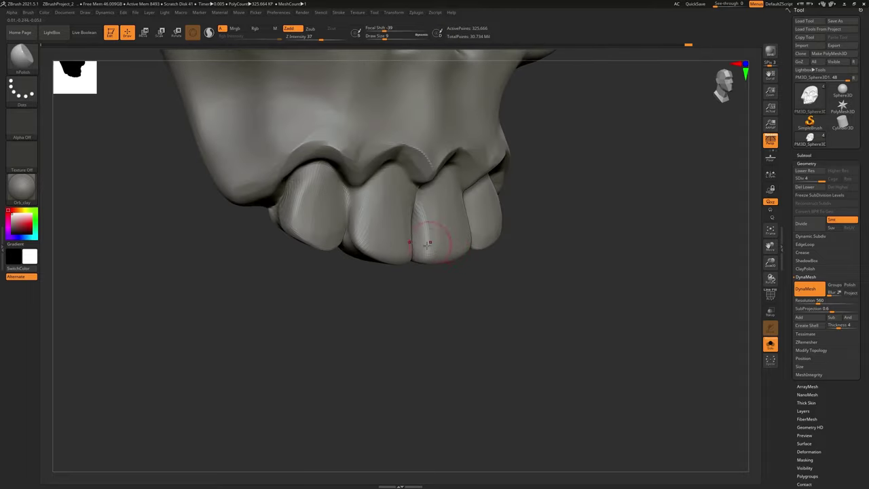
- Reshape the inner edges of the two front teeth with the Move brush at size 9 and smooth their seam
key("b")
key("m")
key("v")
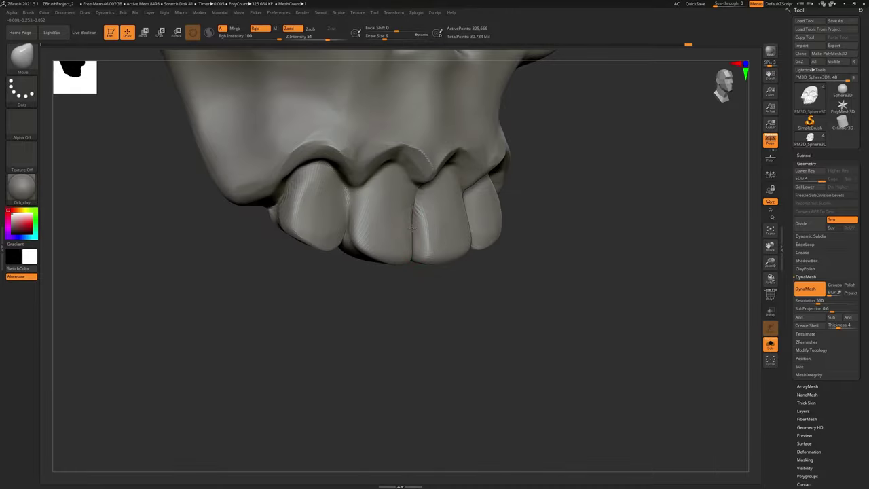
key("shift")
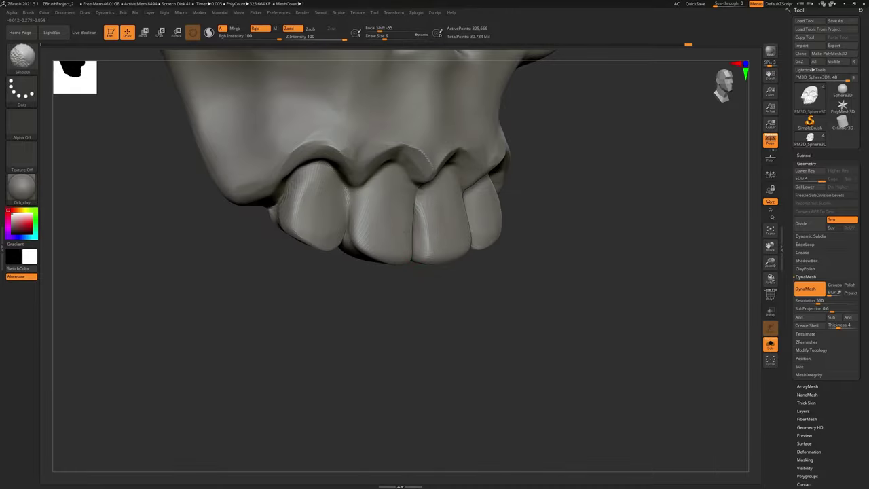
right_click_drag(419, 239, 384, 224, "shift")
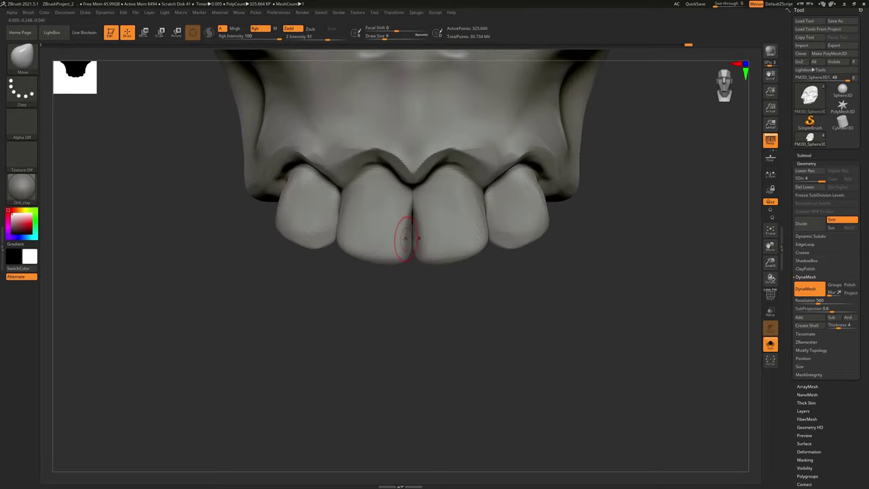
key("shift")
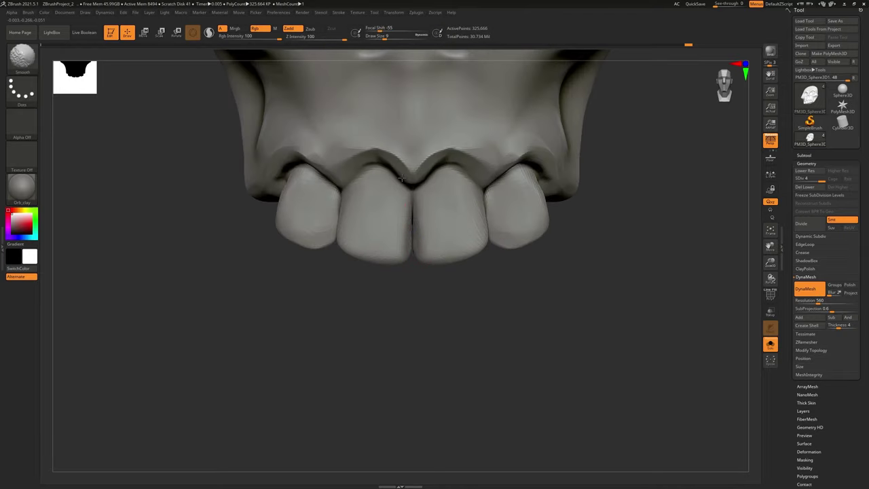
right_click_drag(421, 140, 483, 186, "ctrl")
right_click_drag(574, 277, 553, 383, "alt")
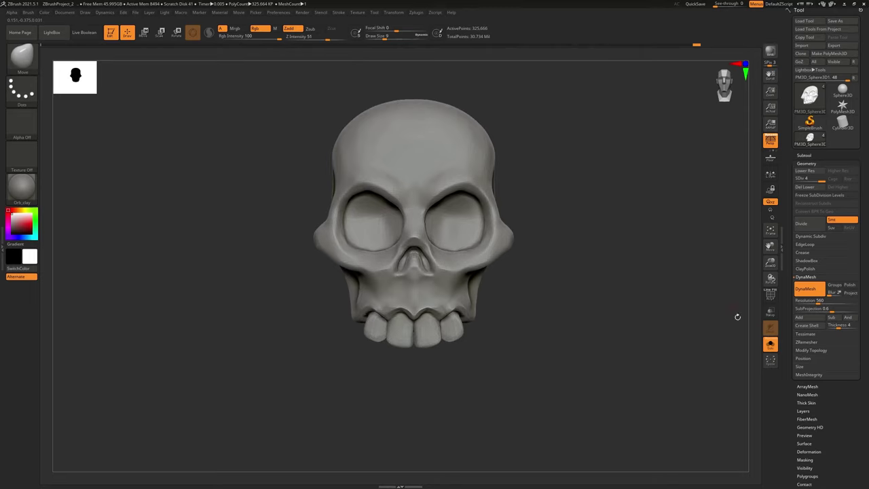
- Bring back the surrounding gravestone and smooth the cheekbone below the outer corner of the eye socket
left_click(773, 347)
right_click_drag(460, 348, 432, 293, "ctrl")
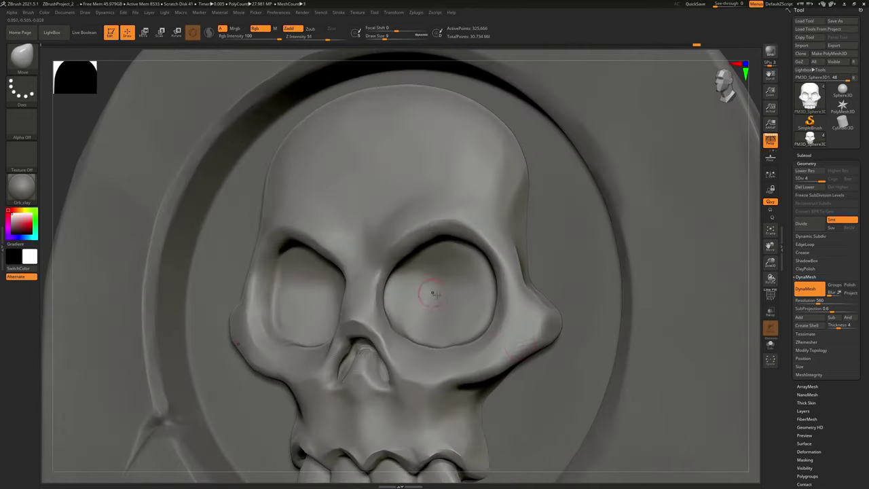
left_click_drag(495, 349, 480, 347, "shift")
mouse_move(428, 246)
right_mouse_down()
mouse_move(428, 234)
mouse_move(407, 369)
mouse_move(461, 316)
right_mouse_up()
right_click_drag(438, 349, 457, 281, "ctrl")
right_click_drag(391, 296, 420, 286, "alt")
right_click_drag(484, 174, 468, 208, "alt")
right_click_drag(511, 189, 514, 119)
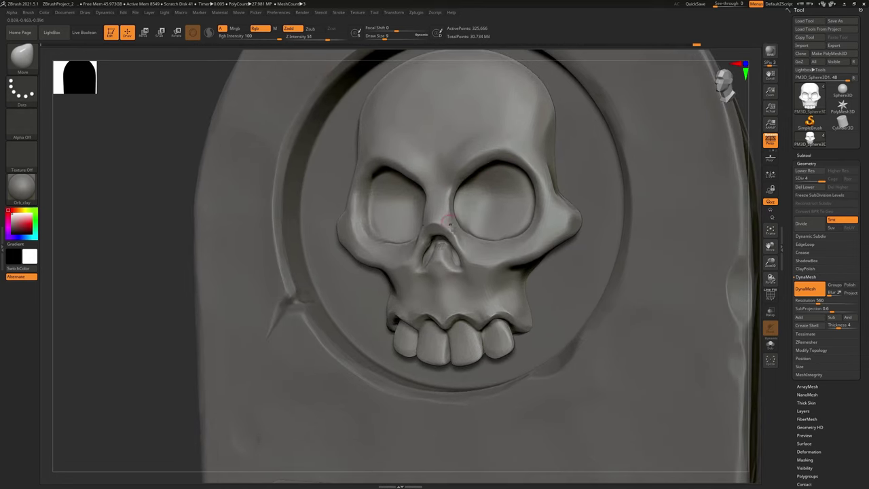
- Polish the nose bridge and brow ridges above the eye sockets with the hPolish brush at size 9
left_click(21, 54)
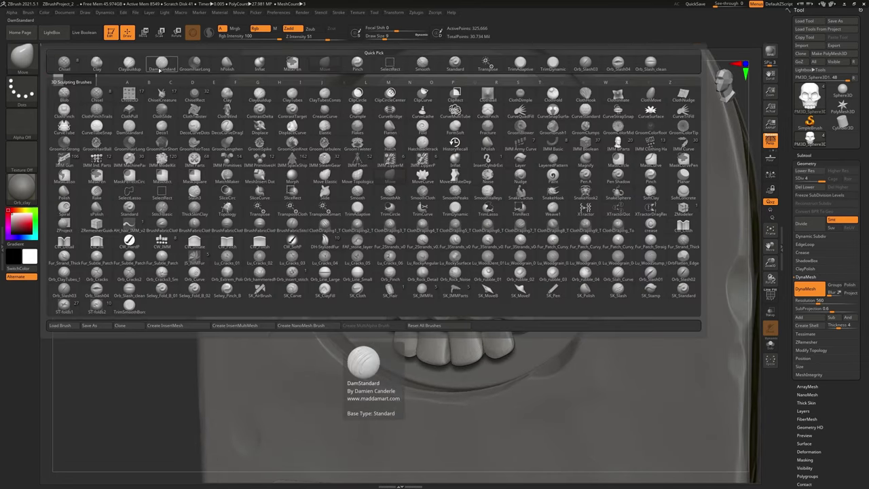
left_click(259, 64)
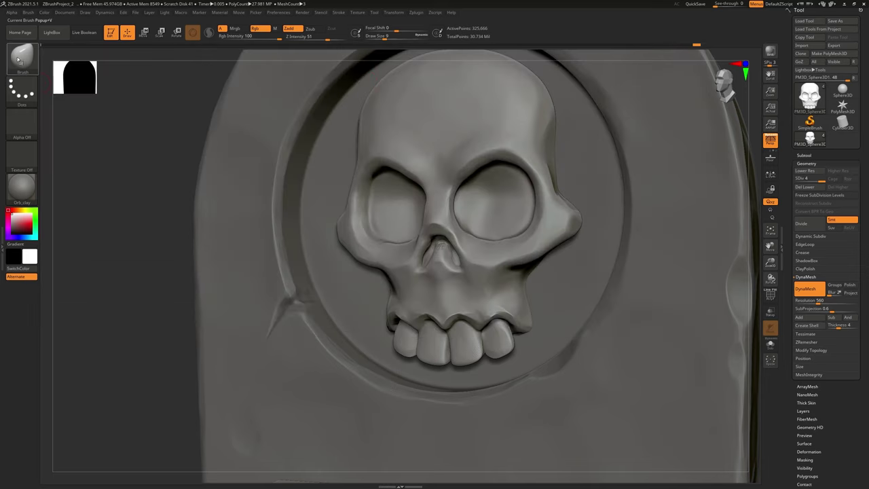
left_click(20, 59)
key("h")
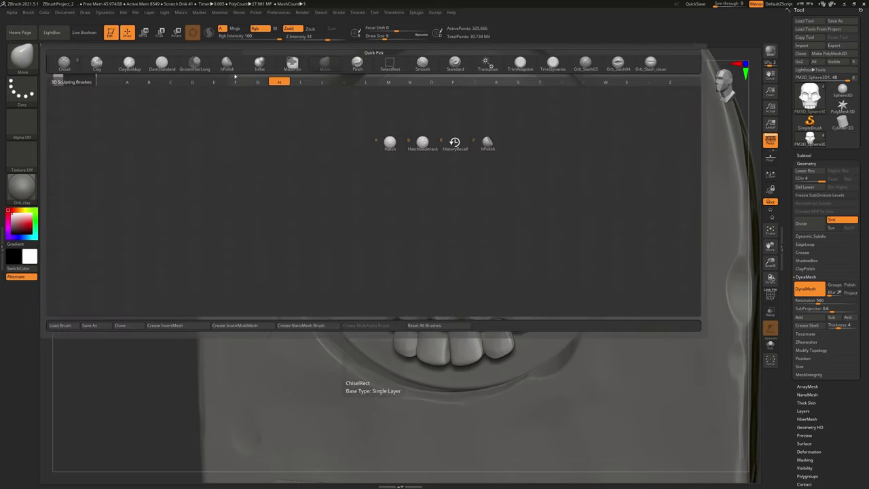
left_click(227, 65)
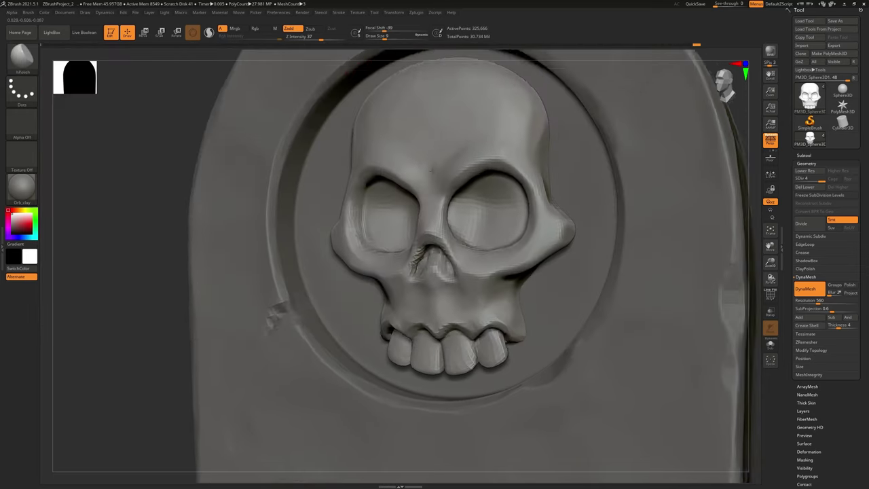
right_click_drag(514, 111, 460, 153, "alt")
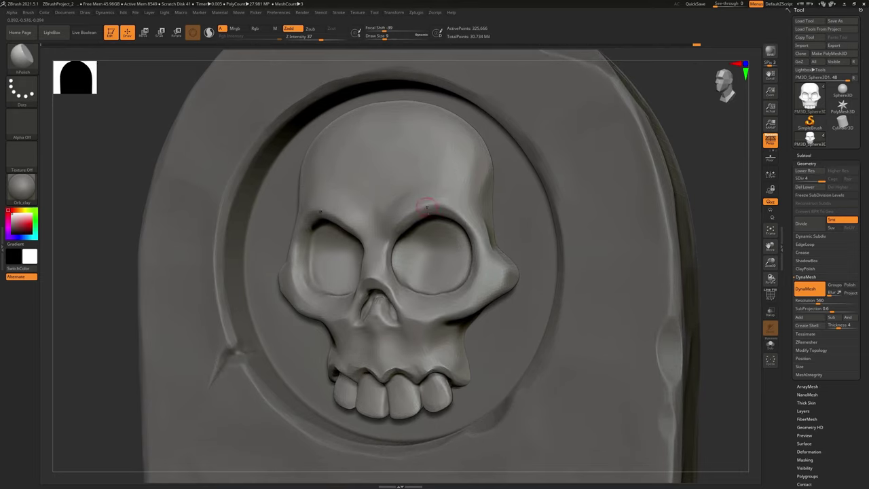
- Polish the ridge inside the nasal cavity with the hPolish brush at size 9 and review the whole skull
mouse_move(363, 291)
right_mouse_down("alt")
mouse_move(370, 247)
mouse_move(404, 232)
mouse_move(382, 231)
mouse_move(382, 256)
right_mouse_up("alt")
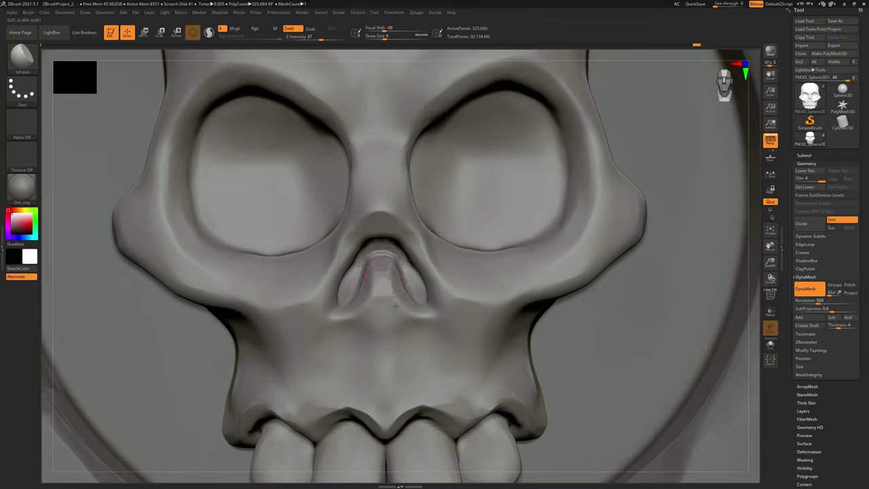
mouse_move(428, 226)
right_mouse_down("ctrl")
mouse_move(401, 136)
mouse_move(380, 134)
mouse_move(383, 205)
right_mouse_up("ctrl")
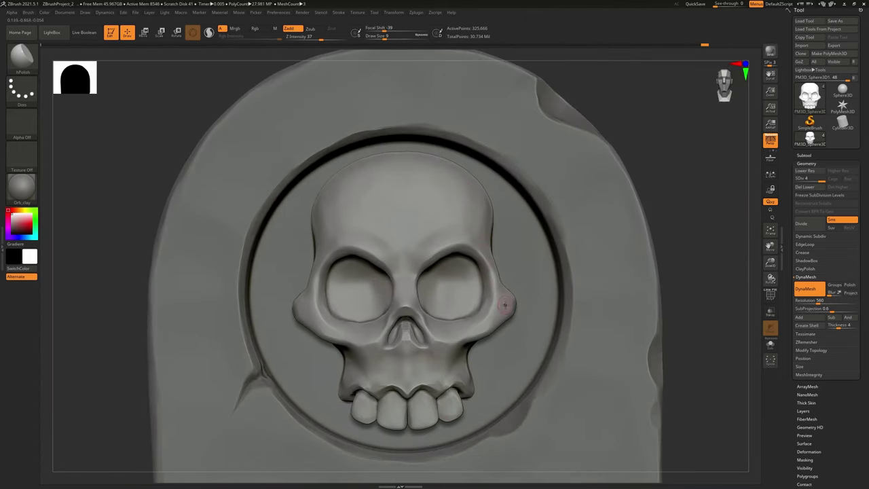
right_click_drag(505, 301, 471, 305)
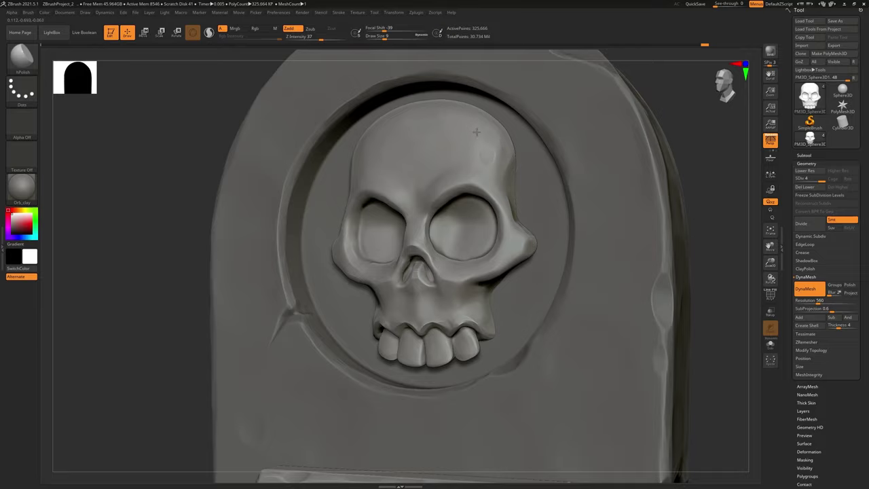
- Examine the skull's proportions against the whole gravestone from near and far, from the front and at slight angles
right_click_drag(481, 136, 533, 159, "alt")
left_click_drag(583, 252, 555, 223, "alt")
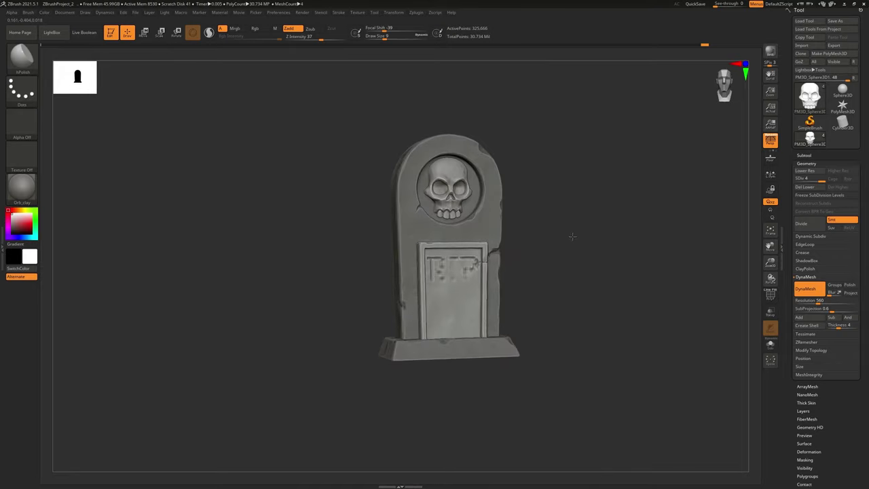
scroll(566, 234, "up", 4)
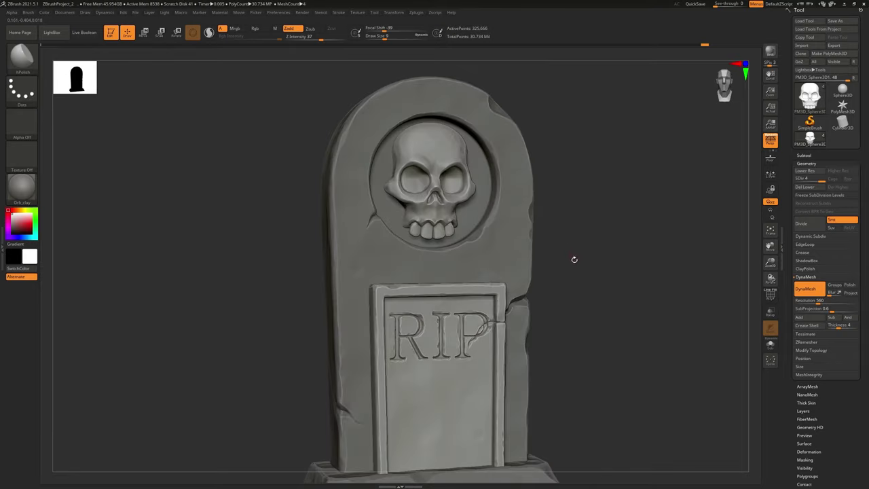
scroll(573, 258, "down", 3)
scroll(544, 224, "down", 2)
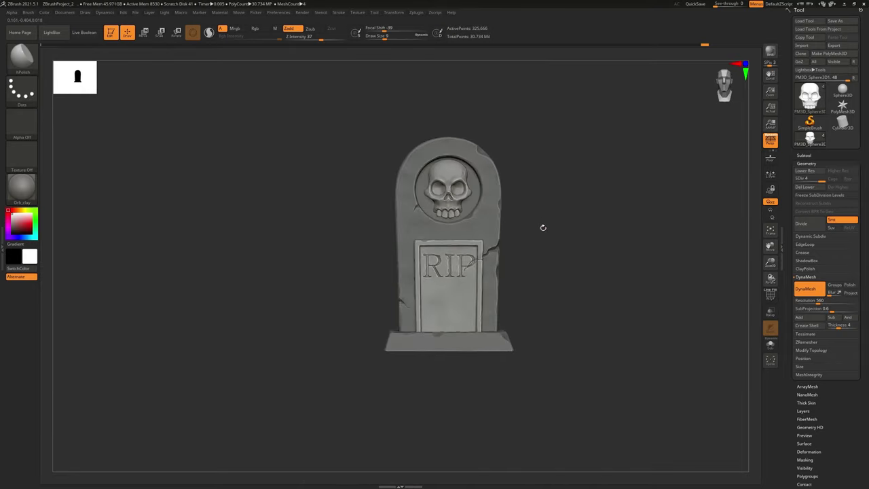
scroll(554, 253, "up", 4)
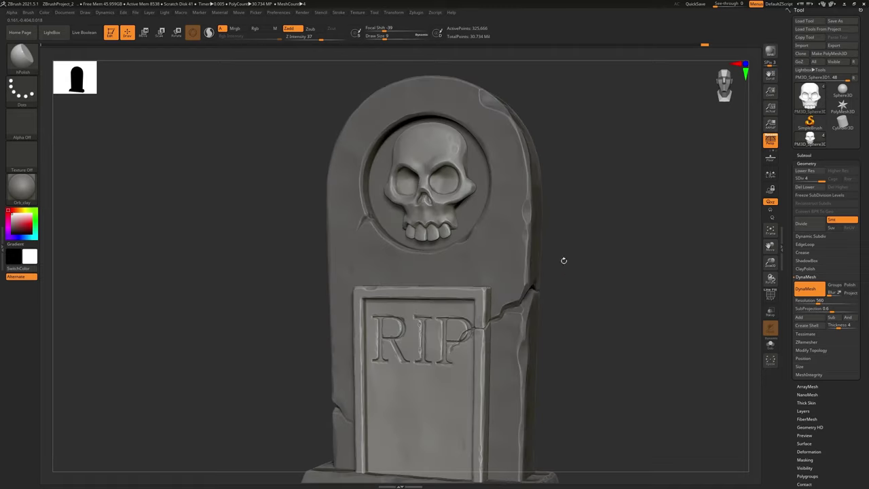
left_click_drag(552, 187, 578, 197, "shift")
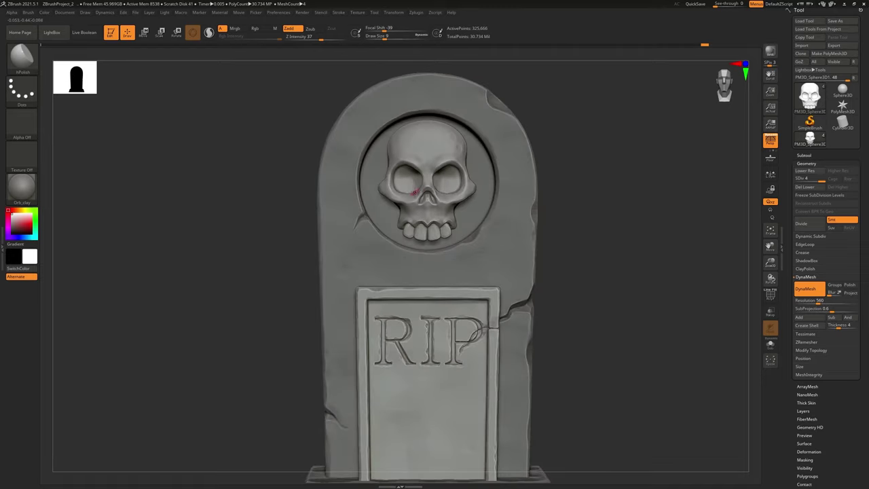
- Reshape the nose bridge and inner brows into an angrier frown with the Move brush at size 70
key("b")
key("m")
key("v")
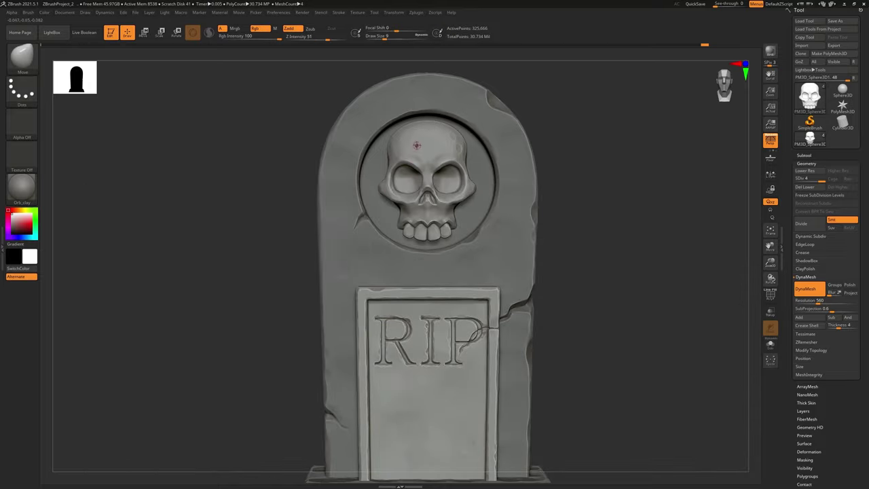
key("bracketright")
key("bracketright")
key("bracketright")
key("bracketright")
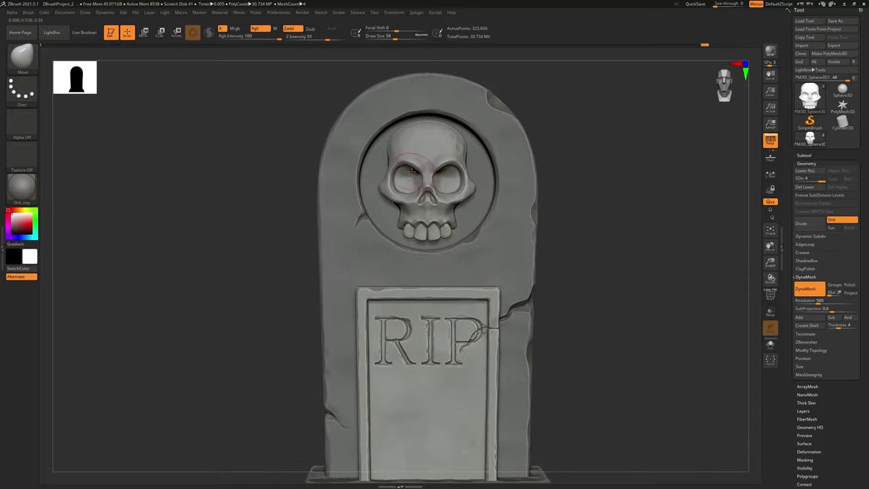
key("bracketright")
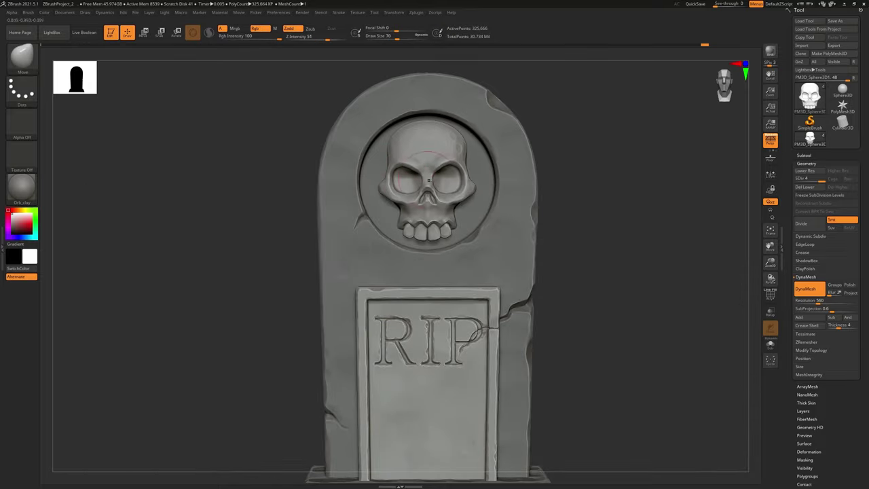
right_click_drag(508, 258, 517, 225)
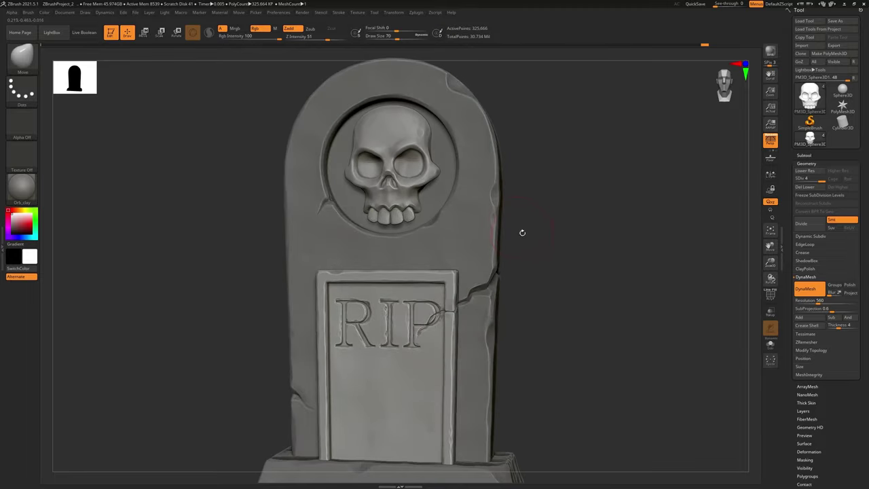
mouse_move(391, 200)
right_mouse_down()
mouse_move(426, 183)
mouse_move(407, 166)
mouse_move(395, 171)
right_mouse_up()
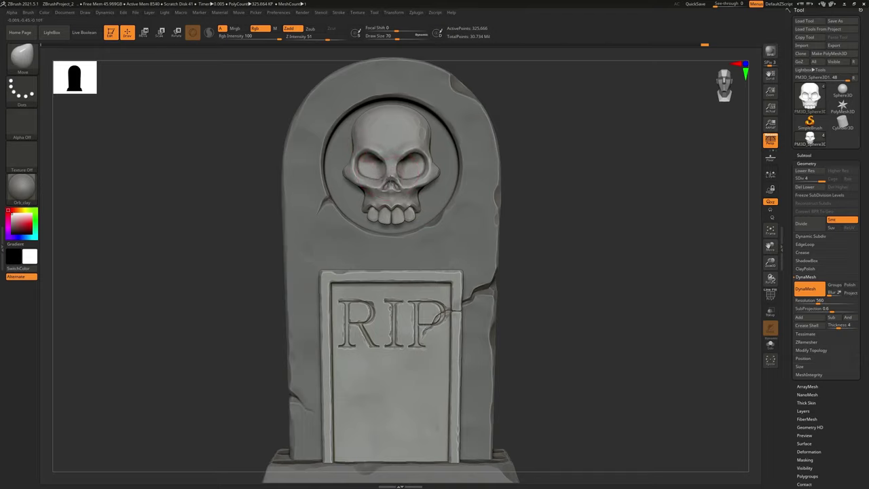
left_click_drag(390, 180, 377, 154)
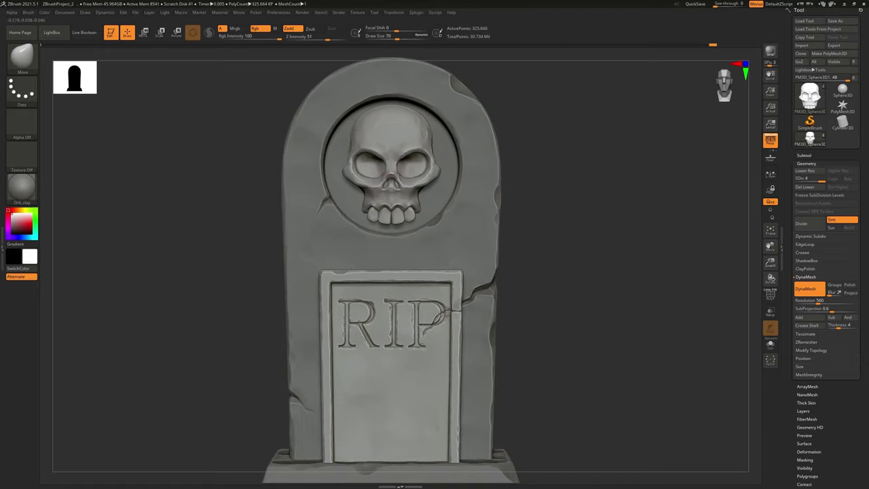
- Adjust the cheekbones and inner brow ridges with the Move brush at size 70, checking them from the side and below
left_click_drag(345, 175, 364, 187)
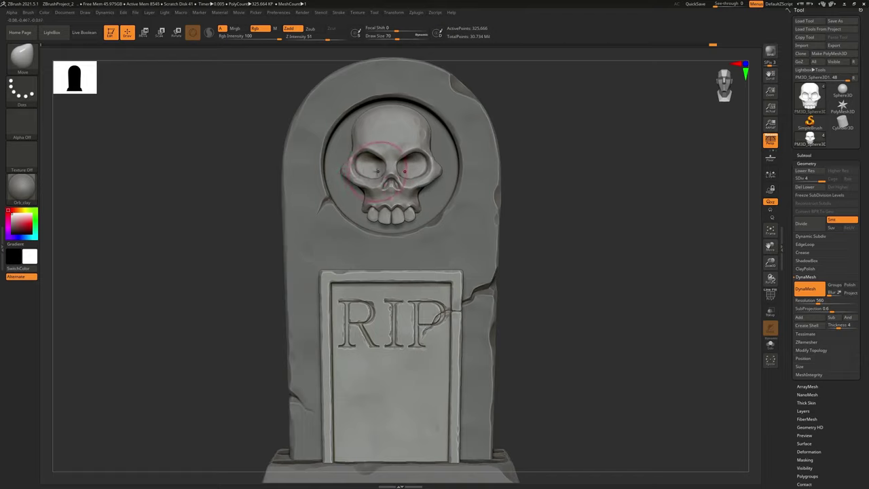
left_click_drag(383, 149, 364, 148)
mouse_move(544, 151)
left_mouse_down()
mouse_move(387, 142)
mouse_move(430, 134)
left_mouse_up()
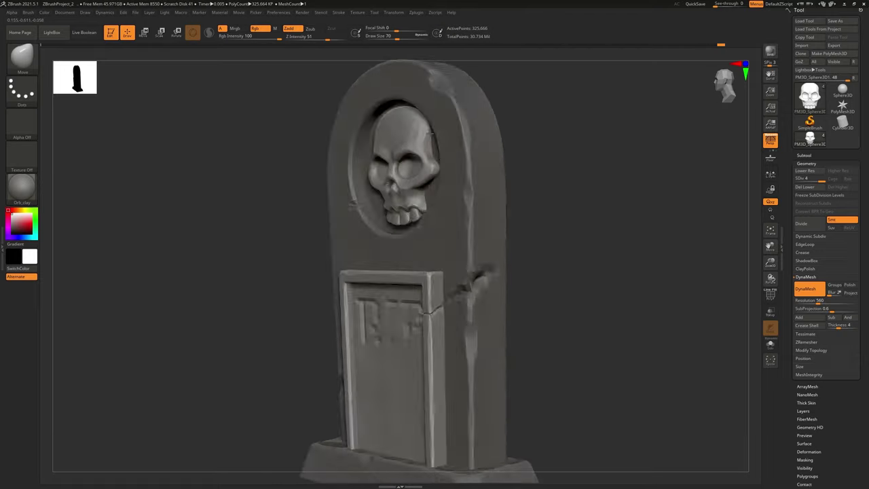
mouse_move(429, 134)
right_mouse_down()
mouse_move(417, 136)
mouse_move(436, 120)
right_mouse_up()
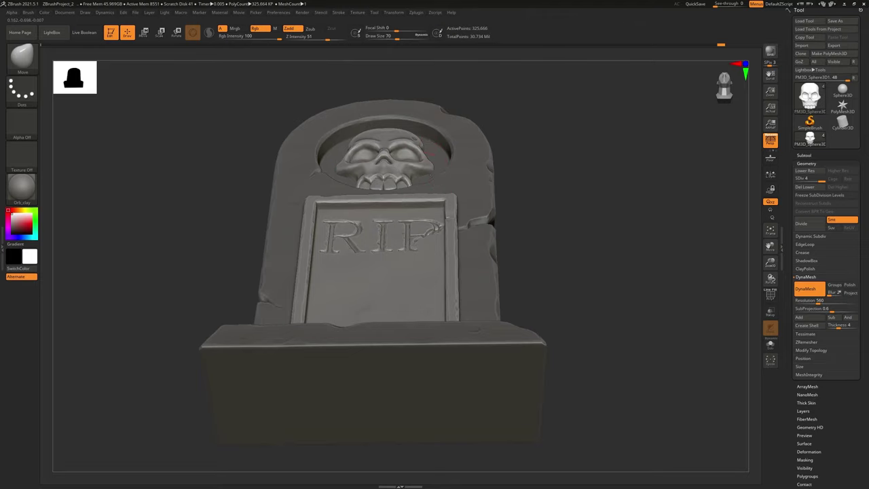
right_click_drag(430, 175, 369, 170)
- Refine the angry slant of the brows over the eye sockets with the Move brush at size 46
key("bracketleft")
key("bracketleft")
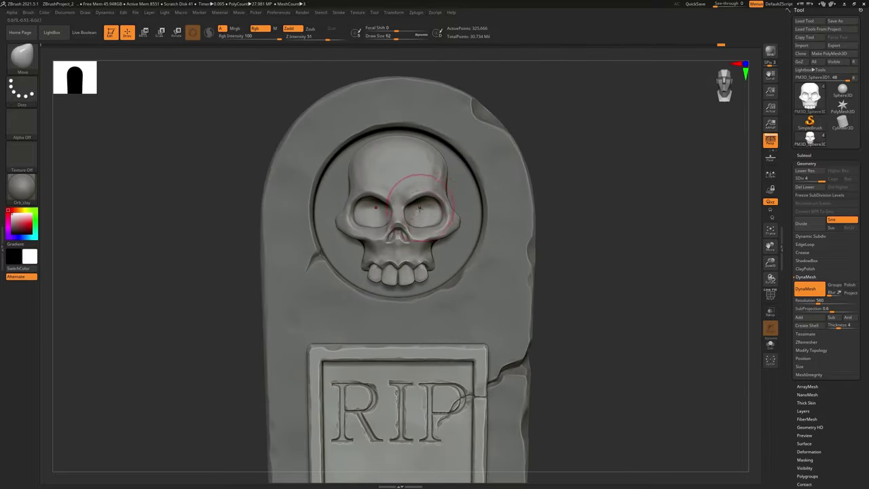
key("[")
key("[")
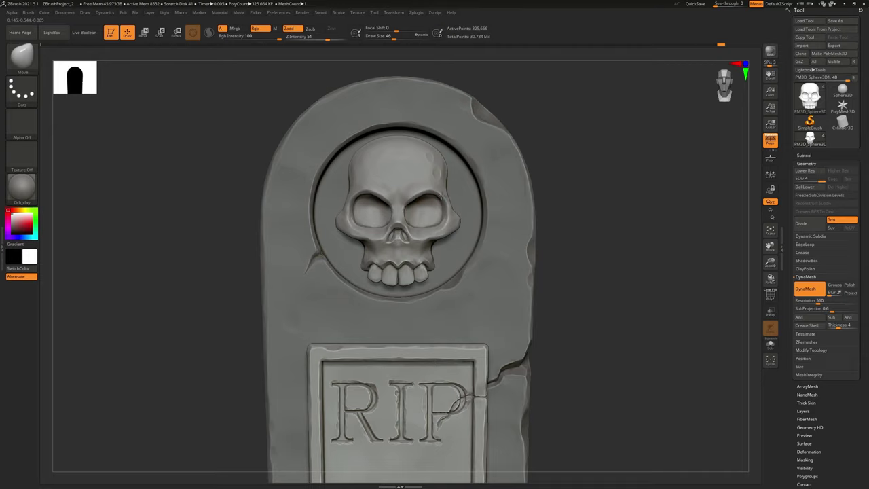
right_click_drag(465, 204, 475, 278, "ctrl")
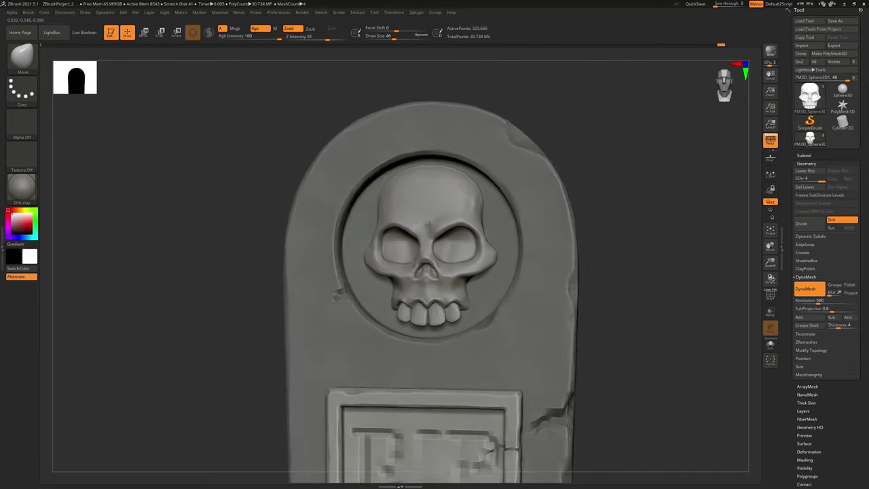
mouse_move(425, 239)
right_mouse_down()
mouse_move(360, 241)
mouse_move(437, 239)
right_mouse_up()
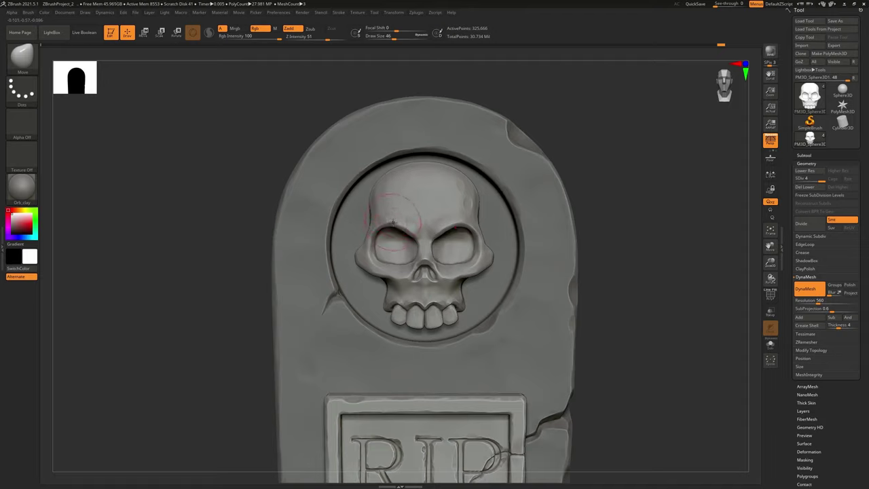
- Undo the small brow stroke and lift the brow ridges above the eye sockets with the Move brush at size 66
left_click_drag(398, 234, 399, 217)
key("ctrl+z")
key("bracketright")
left_click_drag(456, 223, 454, 214)
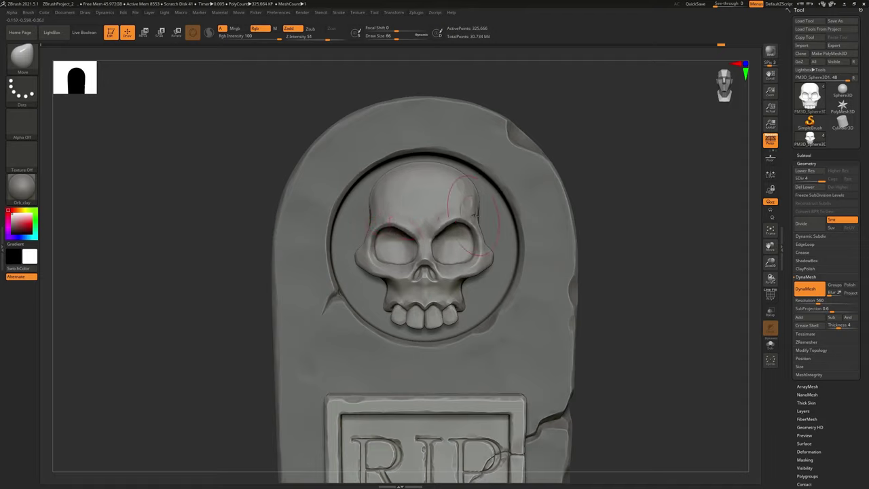
- Review the skull's expression on the whole gravestone from the front and in three-quarter view
right_click_drag(469, 195, 492, 152, "ctrl")
mouse_move(541, 216)
right_mouse_down("alt")
mouse_move(499, 174)
mouse_move(523, 215)
right_mouse_up("alt")
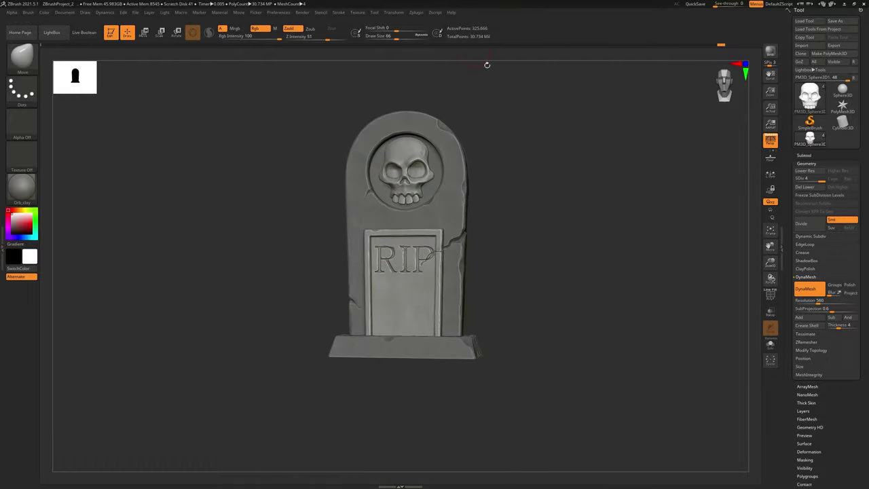
right_click_drag(519, 171, 552, 252)
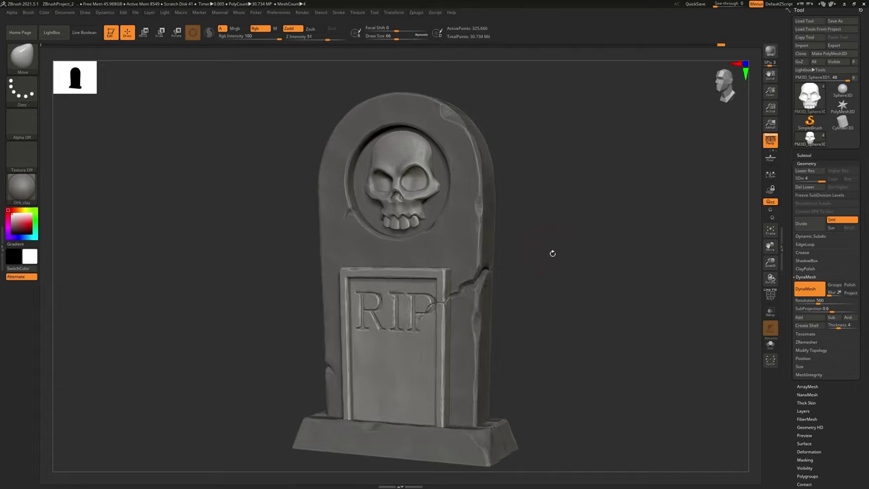
key("space")
right_click_drag(536, 220, 544, 223)
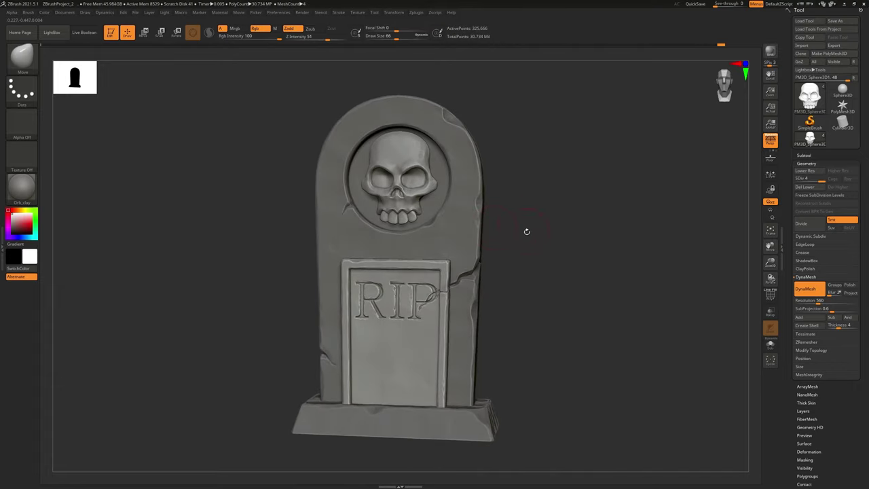
key("space")
right_click_drag(553, 241, 553, 231)
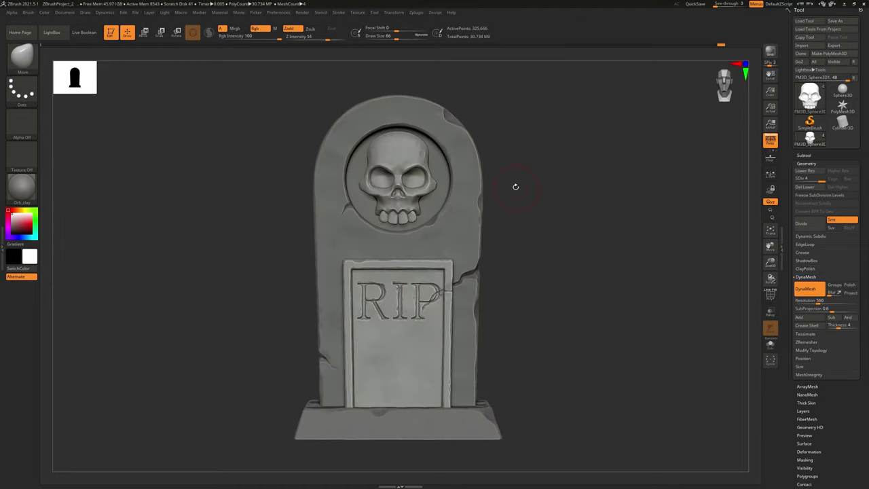
- Isolate the skull and start reshaping the undersides of the teeth with the Move brush at size 22
right_click_drag(398, 224, 400, 340, "ctrl")
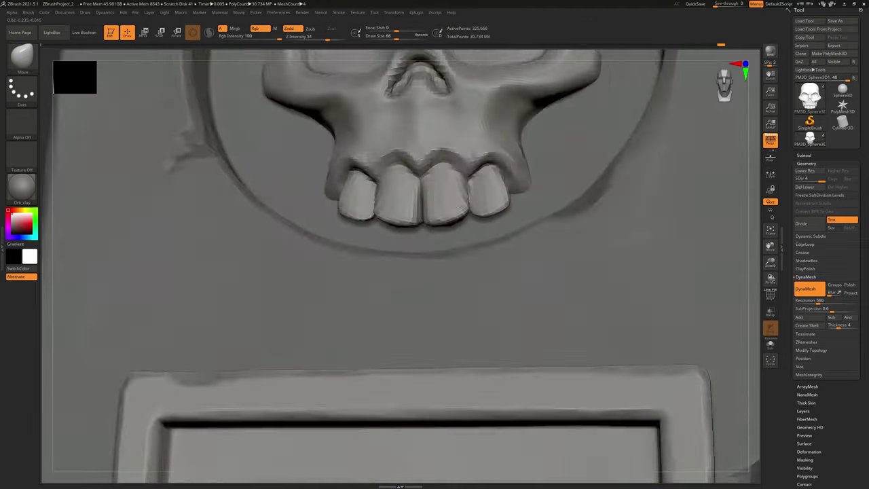
right_click_drag(399, 271, 406, 228)
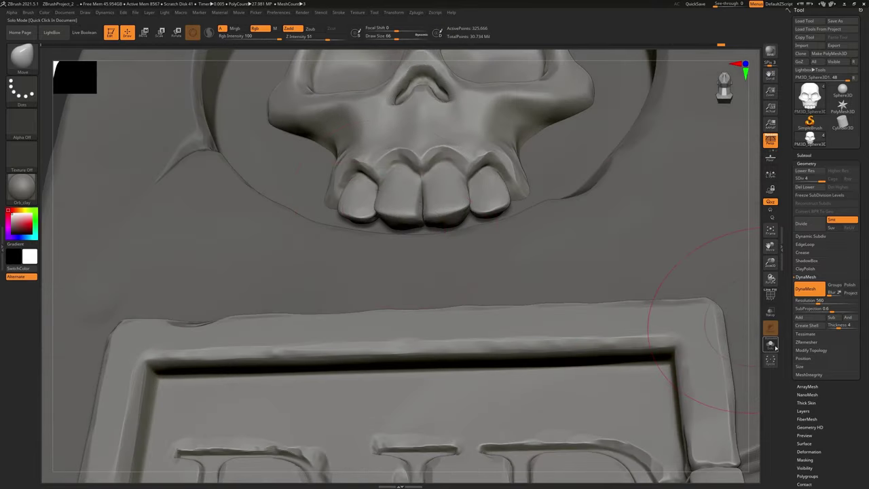
left_click(770, 345)
right_click_drag(468, 245, 466, 281, "ctrl")
left_click_drag(465, 280, 387, 267)
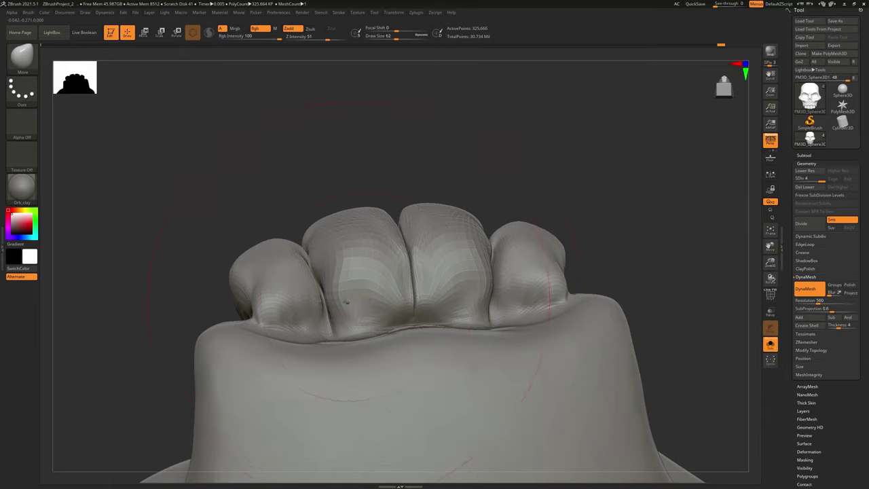
key("bracketleft")
key("bracketleft")
key("bracketleft")
key("bracketleft")
key("bracketleft")
key("bracketleft")
key("bracketright")
left_click_drag(290, 296, 288, 287)
mouse_move(288, 288)
right_mouse_down()
mouse_move(338, 291)
mouse_move(319, 296)
right_mouse_up()
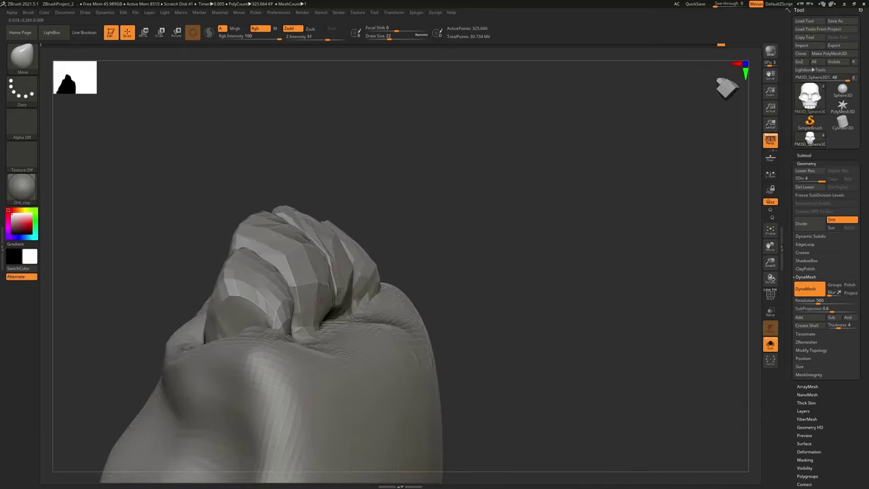
- Reshape the bottom and back edges of the front and outer teeth with the Move brush at size 22
right_click_drag(293, 322, 300, 273)
mouse_move(299, 279)
left_mouse_down("ctrl")
mouse_move(291, 318)
mouse_move(275, 329)
mouse_move(227, 288)
mouse_move(210, 235)
mouse_move(202, 253)
mouse_move(136, 245)
mouse_move(75, 251)
mouse_move(122, 187)
mouse_move(193, 212)
mouse_move(227, 203)
left_mouse_up("ctrl")
mouse_move(346, 278)
left_mouse_down()
mouse_move(403, 294)
mouse_move(450, 337)
left_mouse_up()
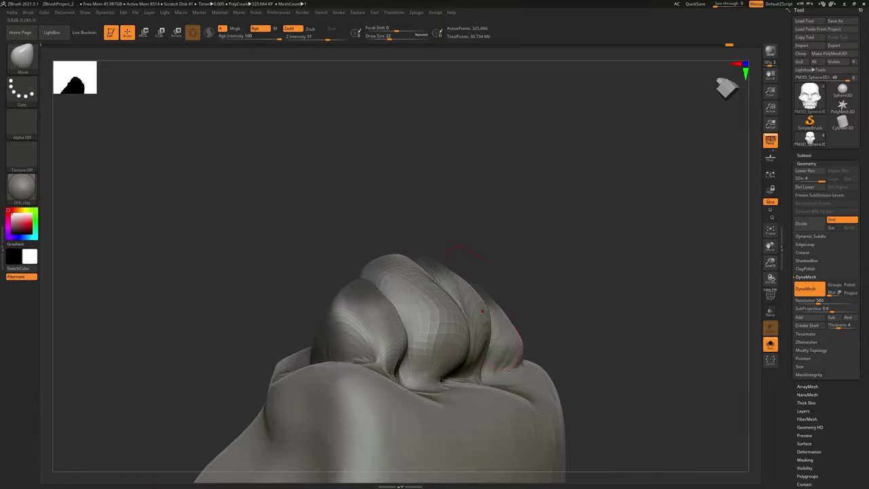
left_click_drag(482, 311, 495, 341)
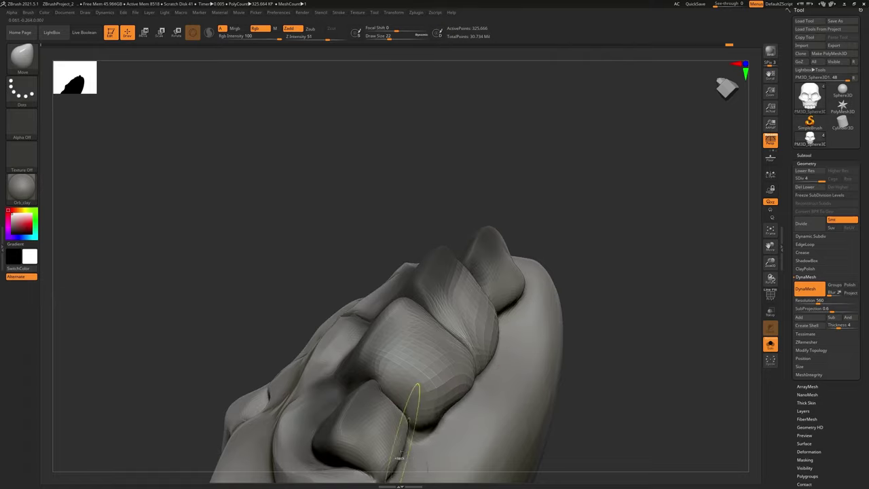
right_click_drag(485, 223, 518, 314)
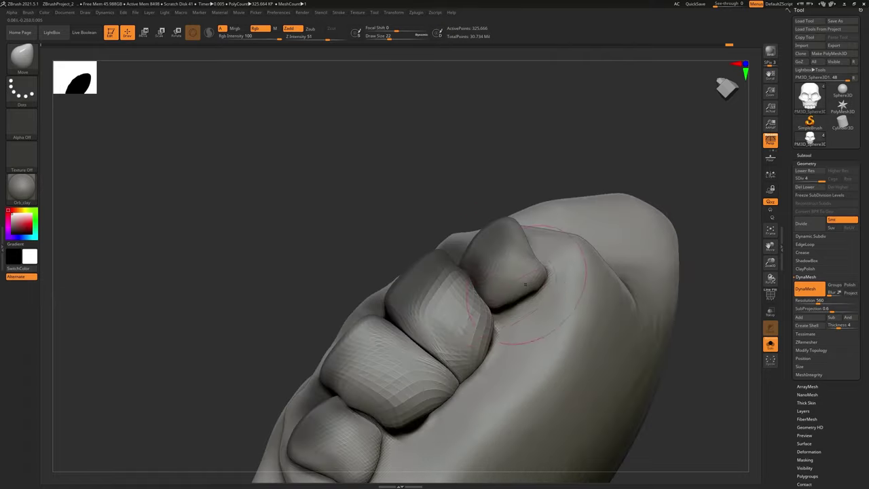
left_click_drag(527, 308, 516, 368)
right_click_drag(510, 370, 548, 354, "ctrl")
left_click_drag(555, 400, 609, 309)
- Bring back the surrounding gravestone and review the finished skull in its recess from the front and at an angle
left_click(769, 345)
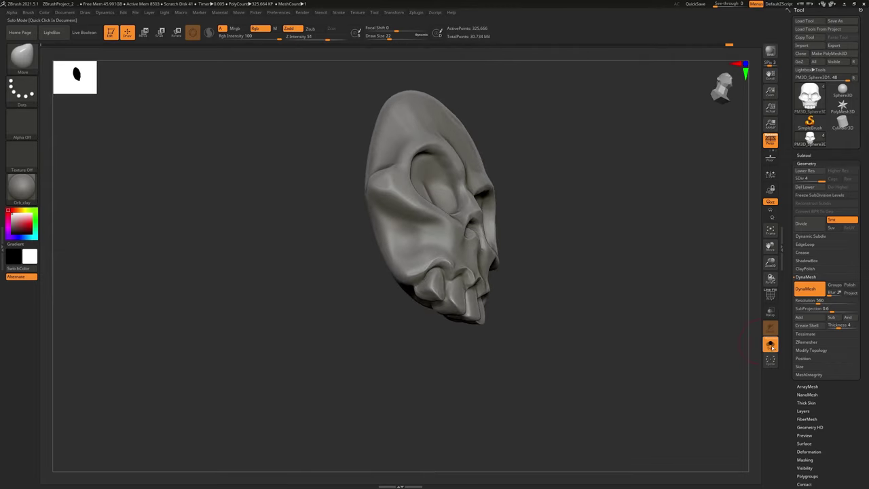
left_click(771, 345)
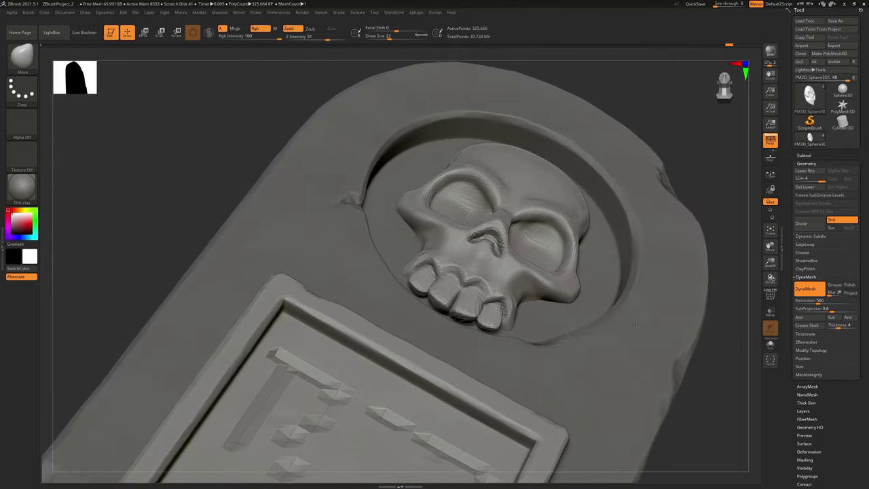
right_click_drag(495, 254, 624, 315, "shift")
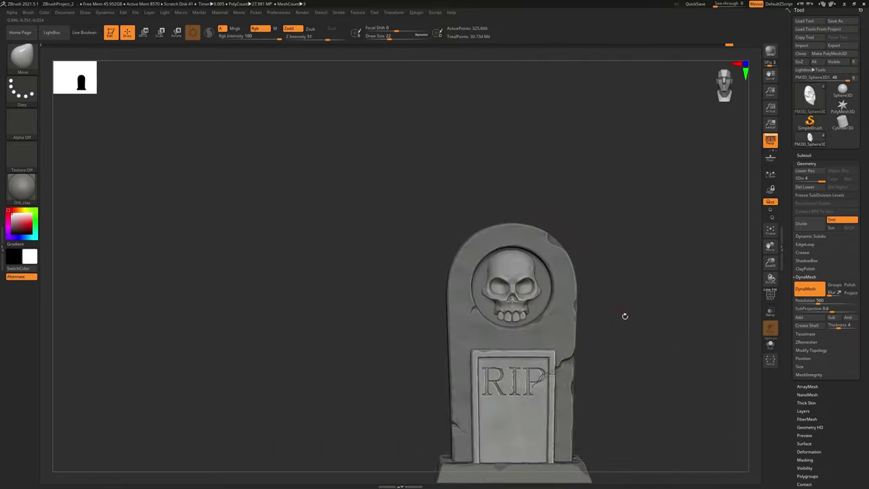
left_click_drag(624, 316, 558, 353)
key("space")
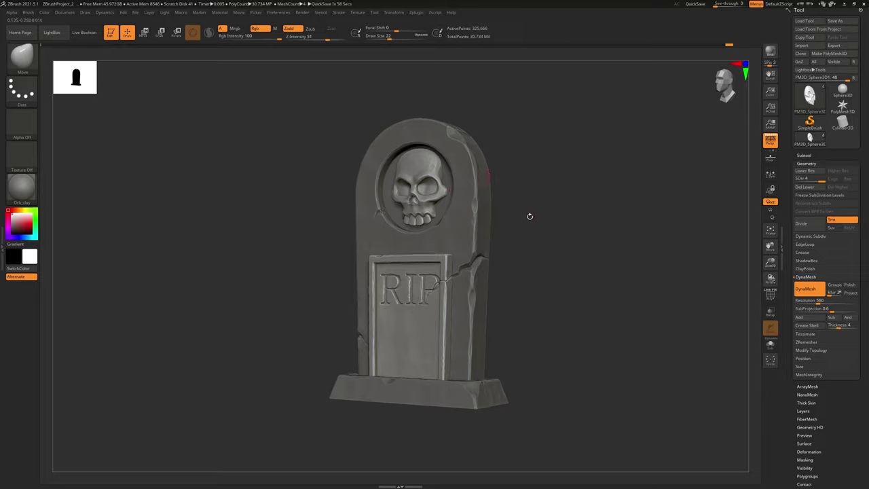
mouse_move(540, 267)
left_mouse_down()
mouse_move(526, 252)
mouse_move(539, 270)
mouse_move(526, 265)
left_mouse_up()
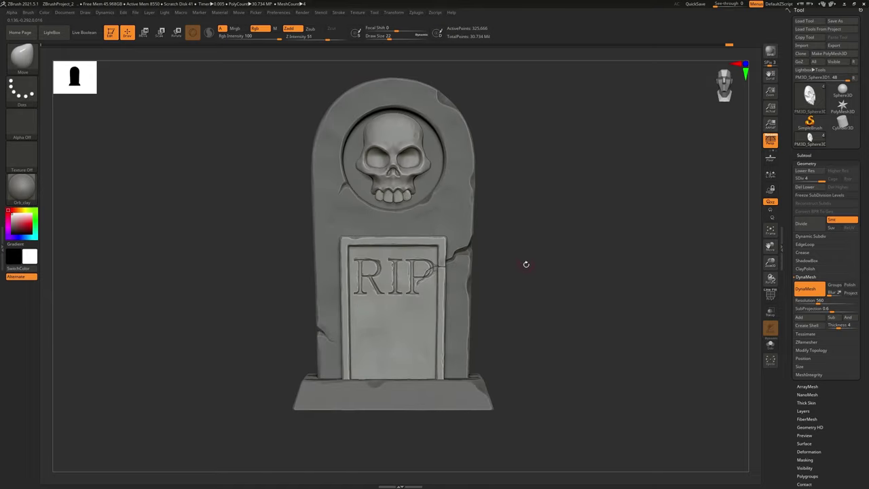
- Save the project under the new name ZBrushProject_3 on the desktop
mouse_move(452, 255)
right_mouse_down("ctrl")
mouse_move(486, 304)
mouse_move(473, 307)
mouse_move(447, 247)
right_mouse_up("ctrl")
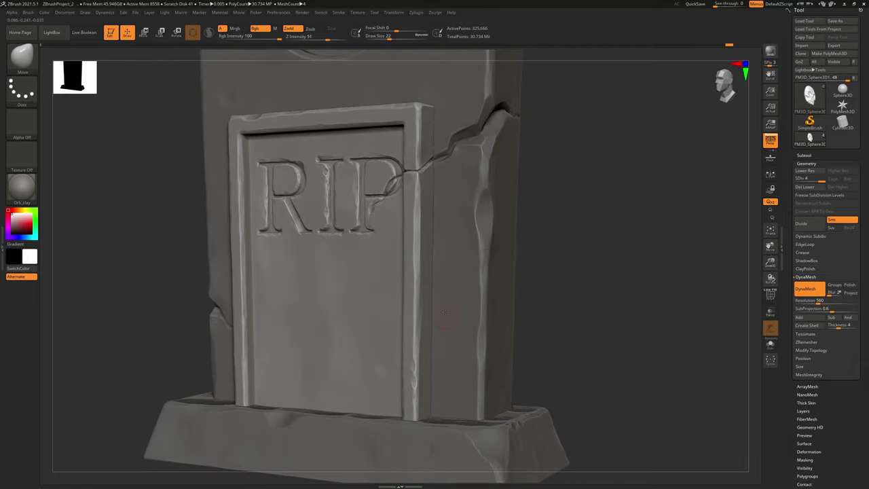
right_click_drag(439, 157, 471, 380, "alt")
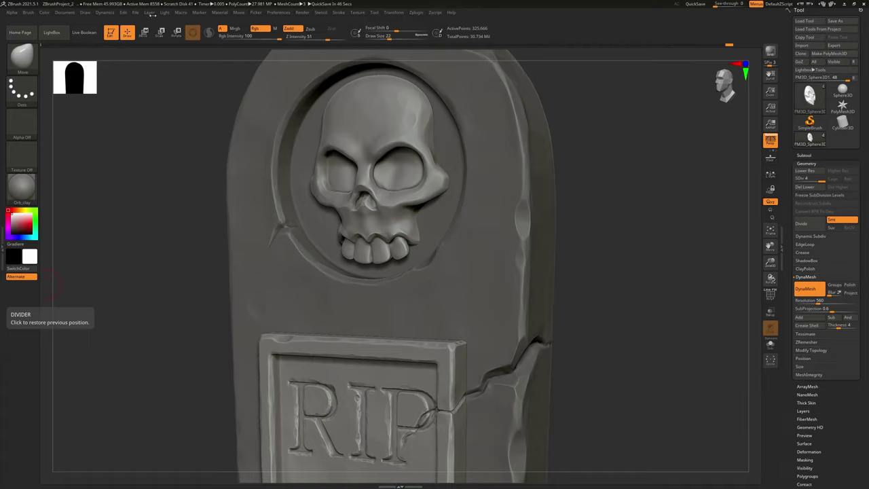
left_click(136, 12)
left_click(184, 25)
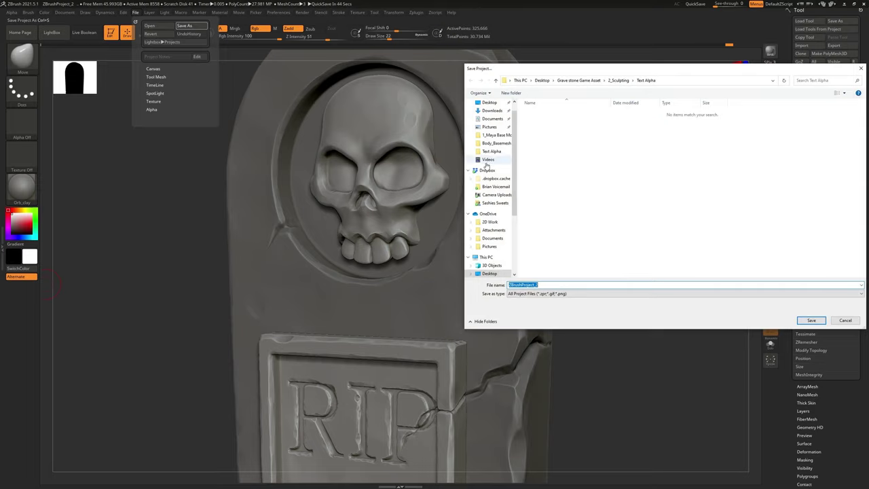
left_click(492, 112)
left_click(490, 103)
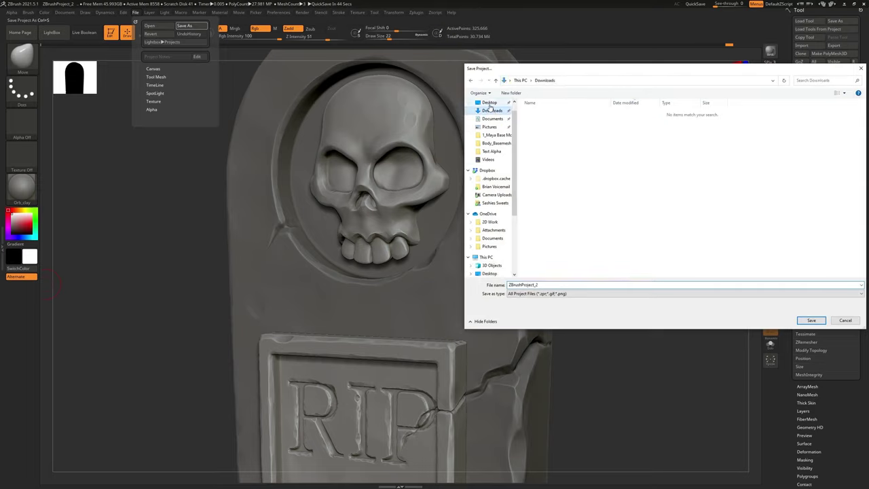
left_click(535, 284)
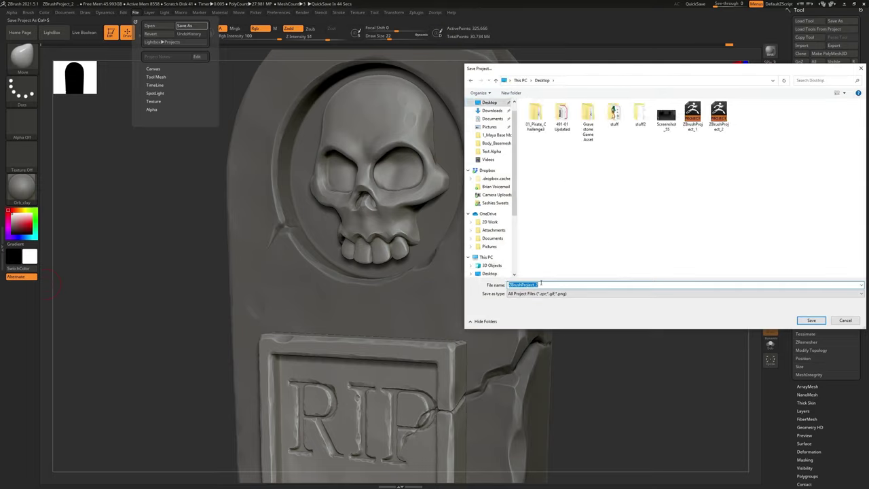
left_click(542, 285)
key("BackSpace")
type("3")
left_click(798, 320)
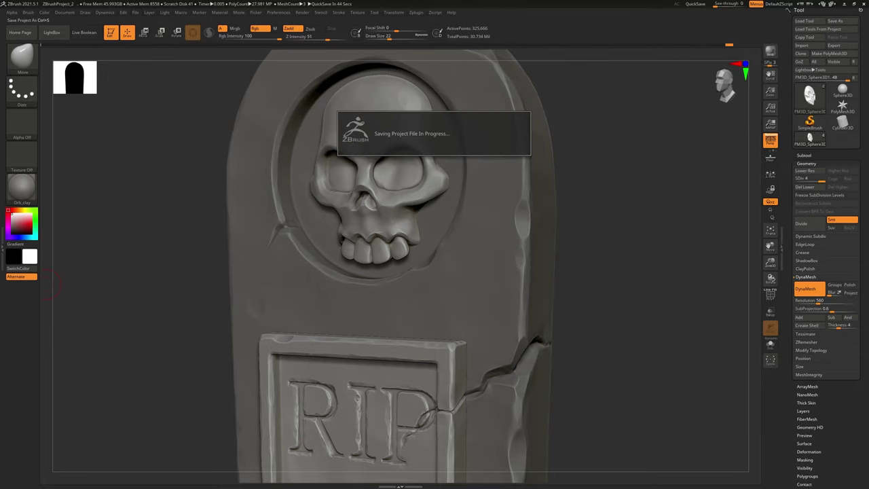
- Merge all visible subtools of the gravestone into one new tool
left_click(804, 155)
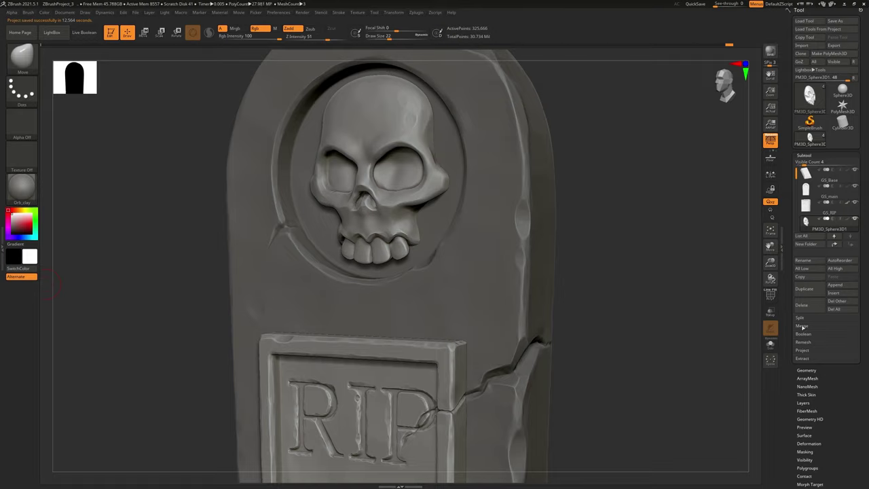
left_click(801, 326)
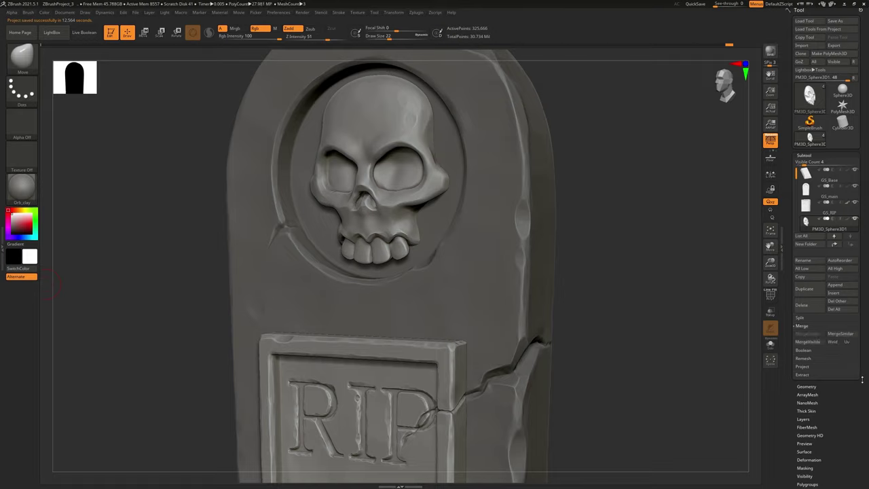
left_click(811, 342)
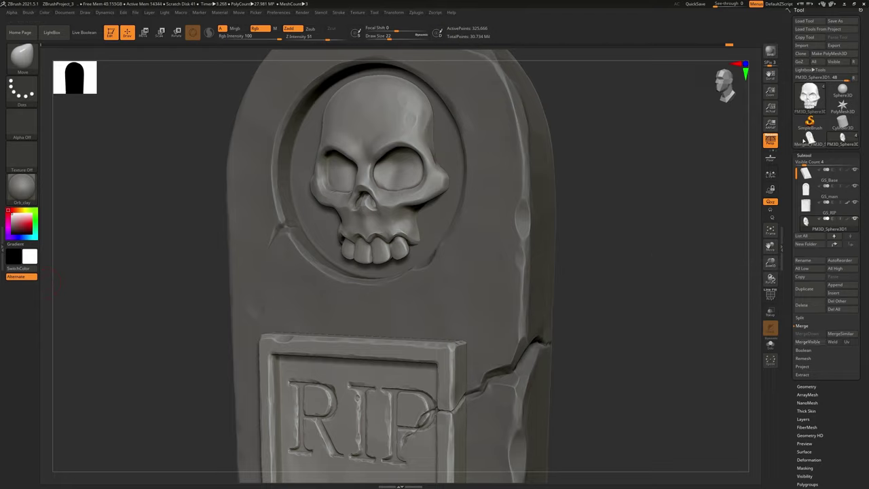
- Select the GS_main subtool and hide the original base, main stone, RIP panel and skull subtools
mouse_move(812, 144)
left_click(855, 170)
left_click(855, 186)
left_click(842, 191)
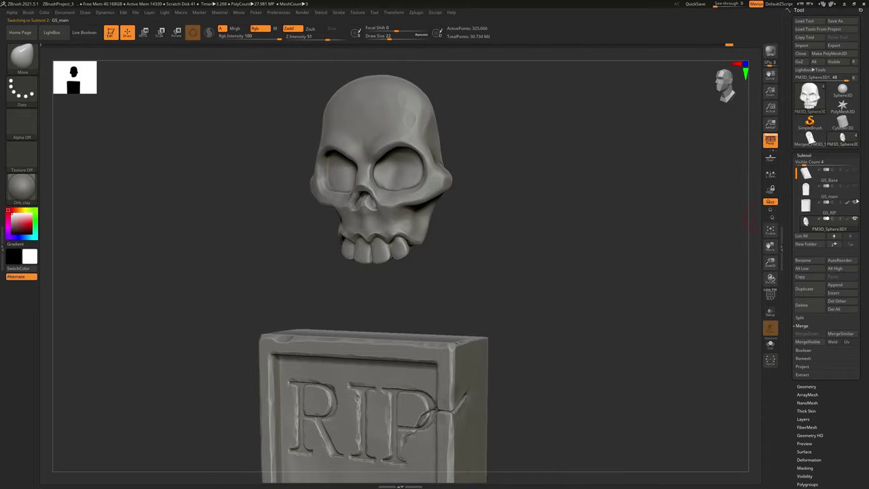
left_click(856, 219)
left_click(855, 203)
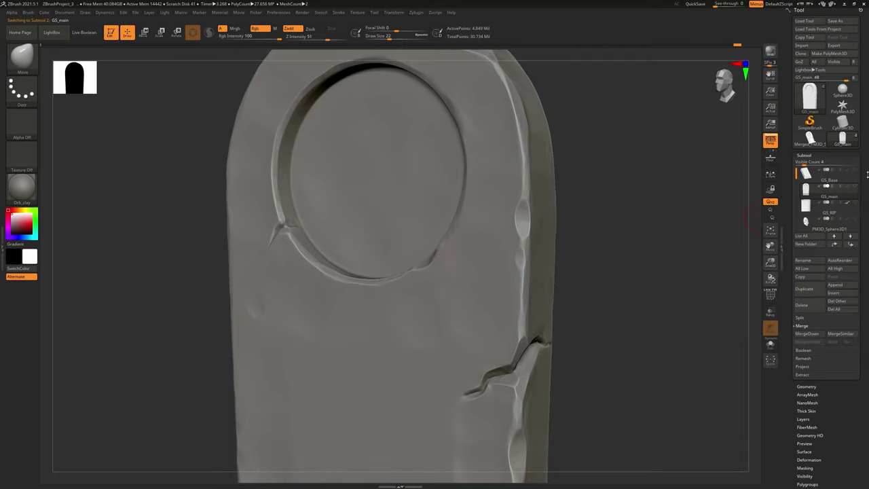
- Append the merged gravestone mesh as a subtool and make it the active one
left_click(844, 286)
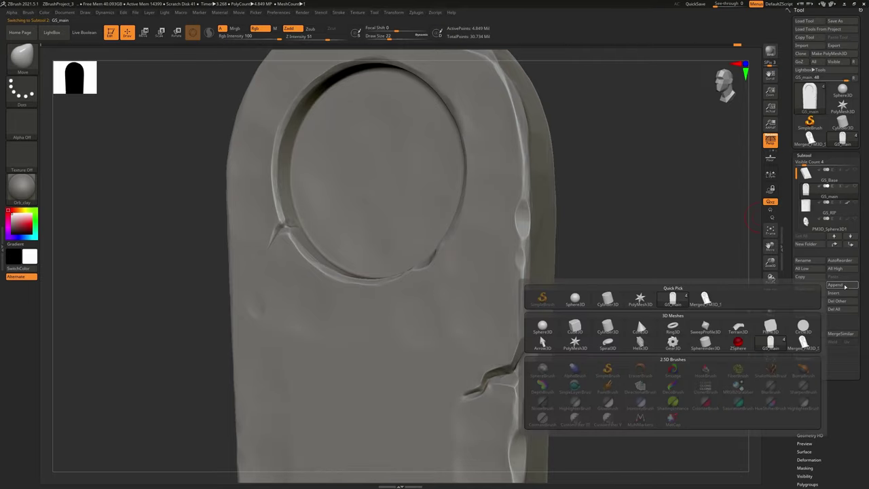
left_click(704, 297)
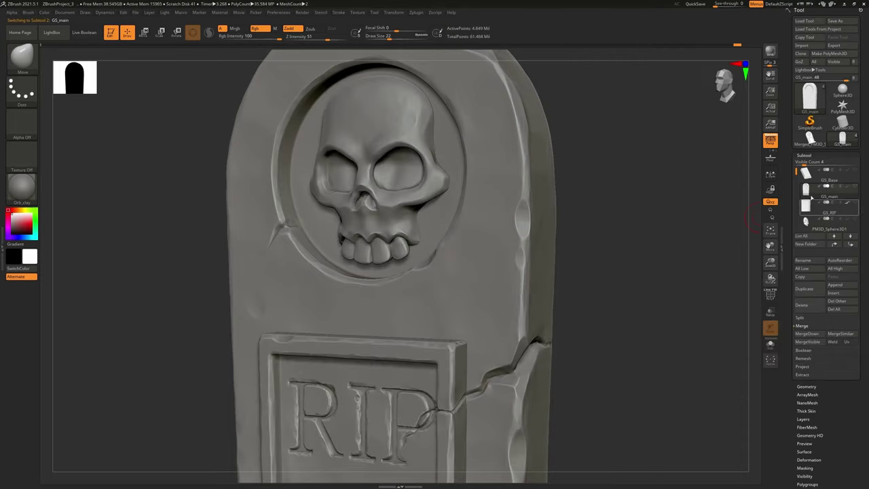
scroll(814, 194, "down", 2)
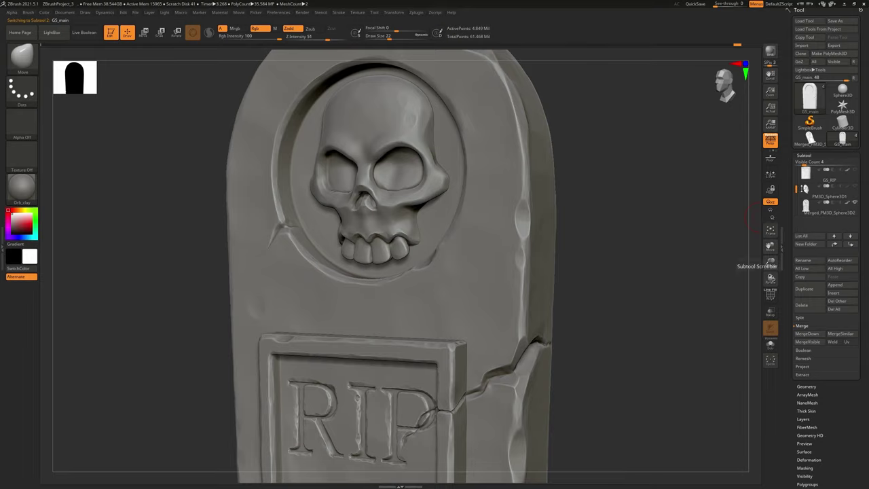
mouse_move(803, 191)
left_click_drag(797, 191, 797, 167)
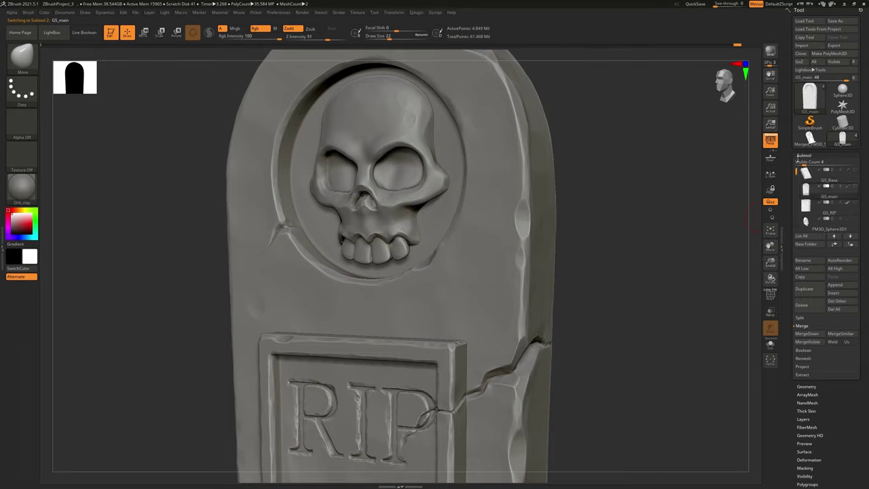
scroll(808, 183, "down", 2)
left_click(835, 211)
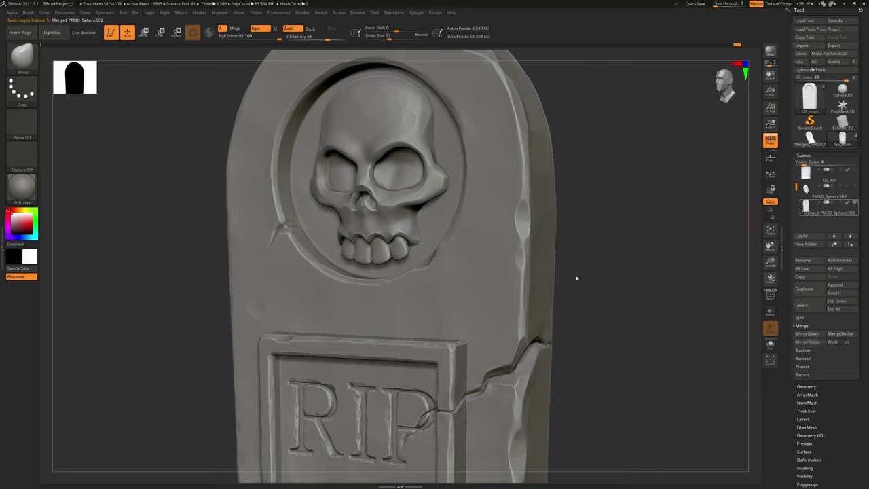
- Review the merged gravestone from the front and in three-quarter view
left_click_drag(625, 297, 625, 276, "alt")
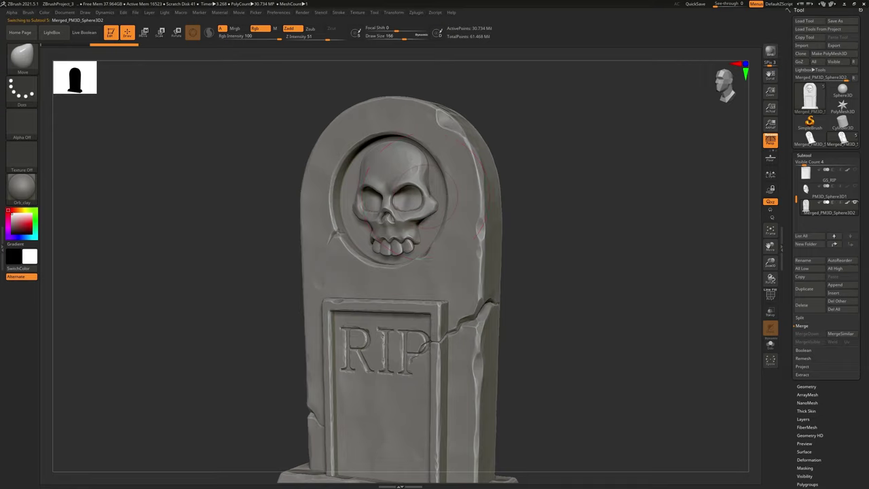
mouse_move(424, 196)
left_mouse_down()
mouse_move(401, 178)
mouse_move(421, 184)
left_mouse_up()
key("ctrl+z")
left_click_drag(504, 216, 500, 223, "shift")
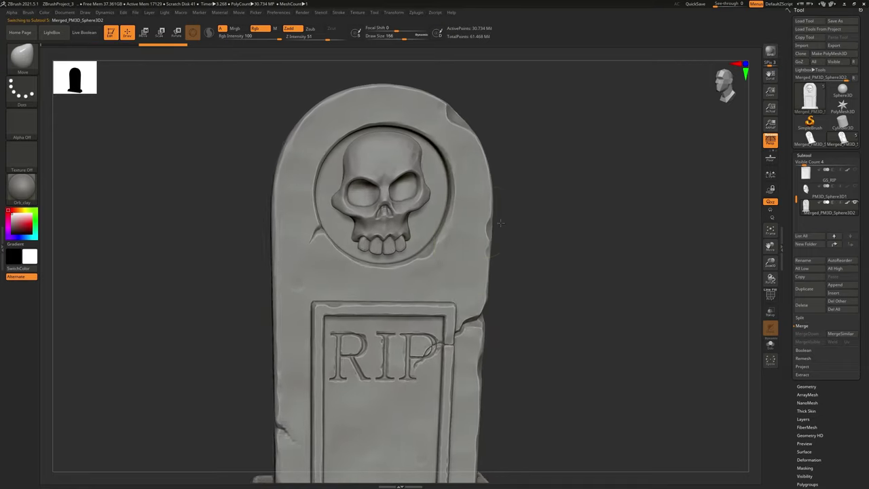
key("ctrl")
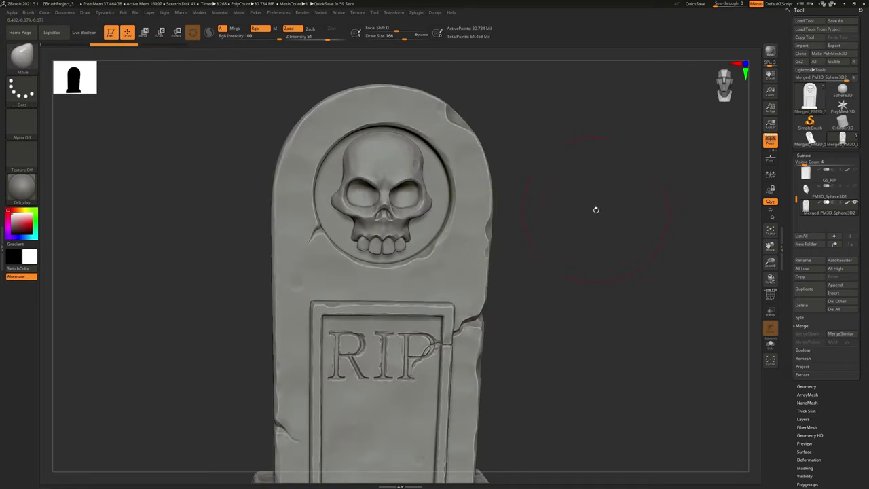
left_click_drag(603, 244, 593, 225)
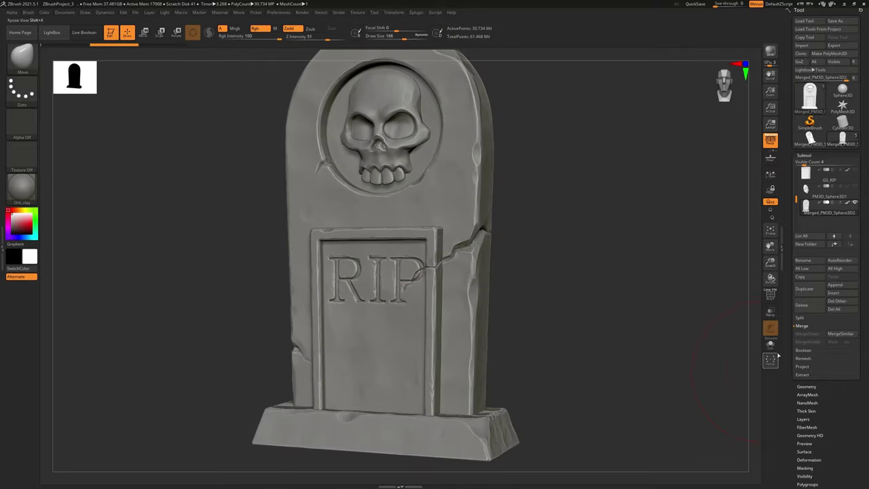
- Display the polyframe and isolate the skull's polygroup to examine its mesh from several angles
left_click(804, 155)
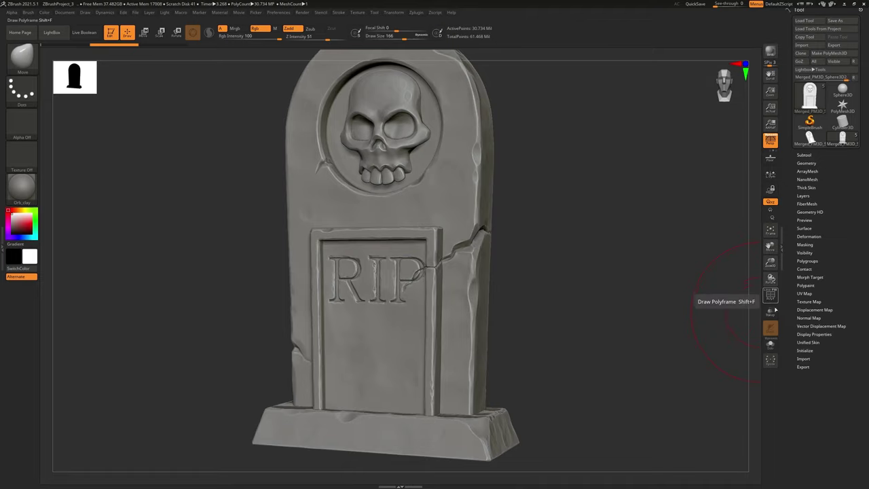
left_click(771, 296)
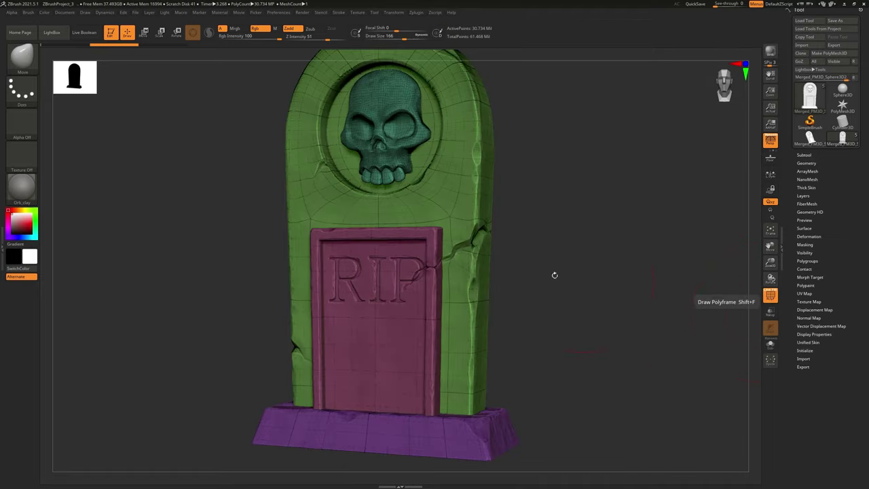
left_click_drag(555, 275, 570, 302, "alt")
right_click_drag(451, 218, 451, 285, "ctrl")
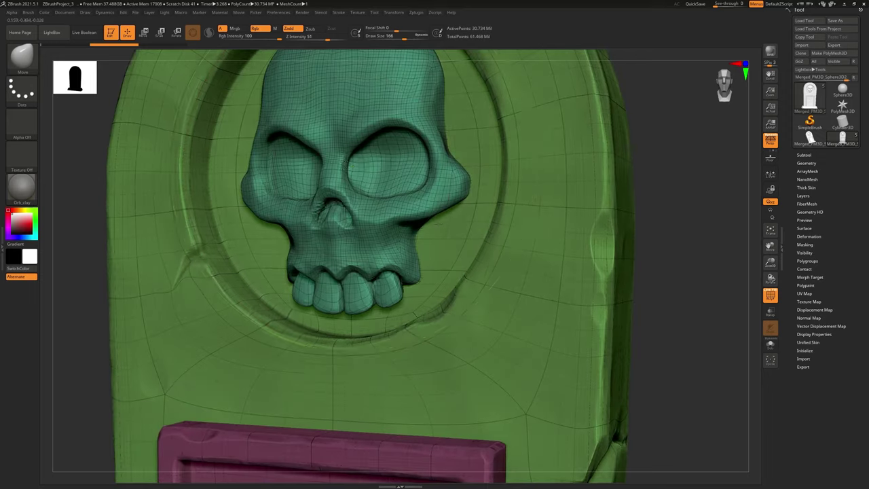
left_click(343, 178, "ctrl+shift")
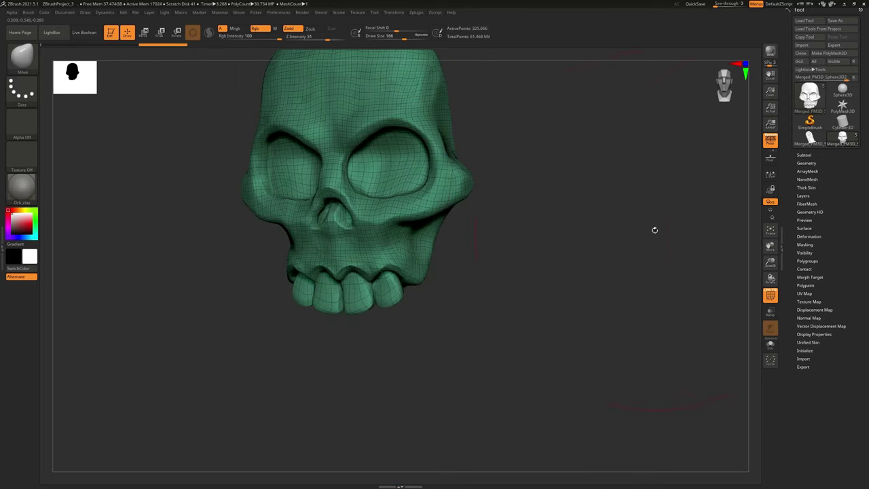
left_click_drag(590, 160, 550, 183)
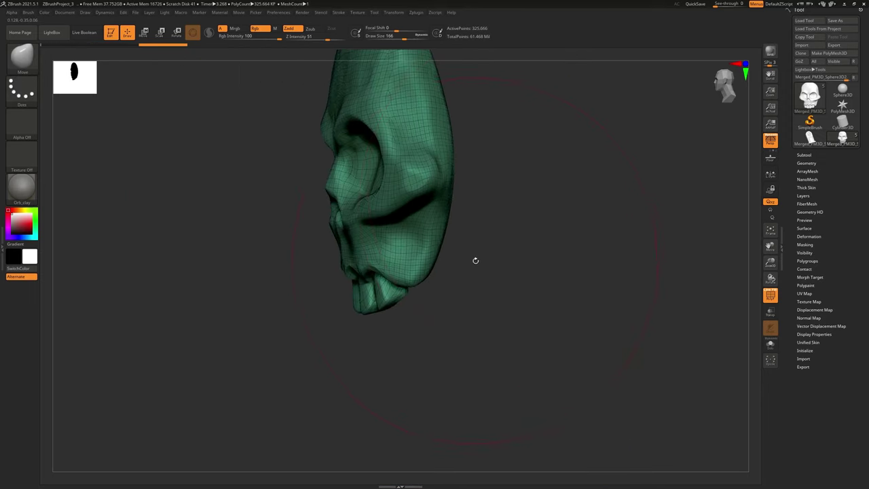
left_click_drag(450, 229, 491, 239, "shift")
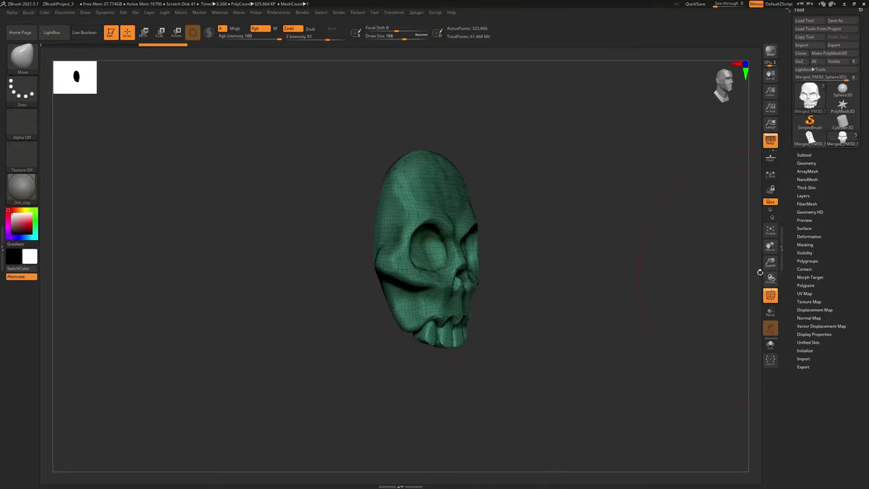
- Bring back the whole merged gravestone, examine its polygroups from the front, and turn off the polyframe
left_click(770, 294)
left_click(770, 294)
key("ctrl+shift")
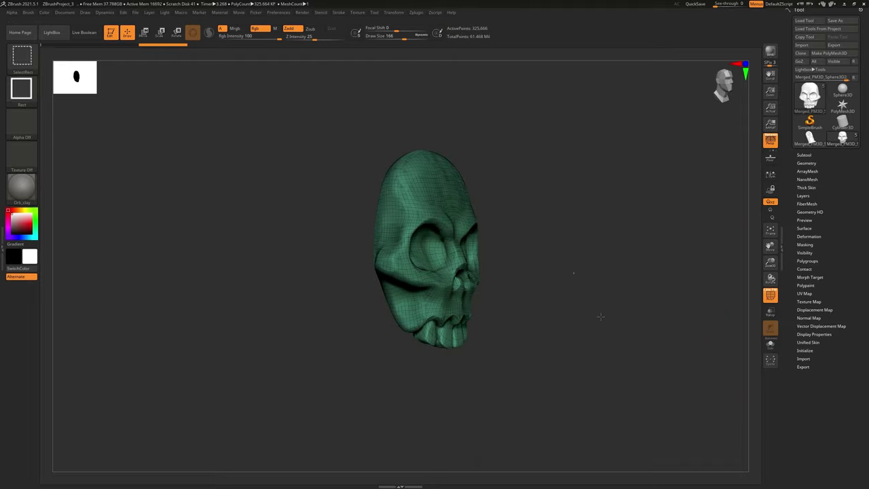
left_click(610, 267, "ctrl+shift")
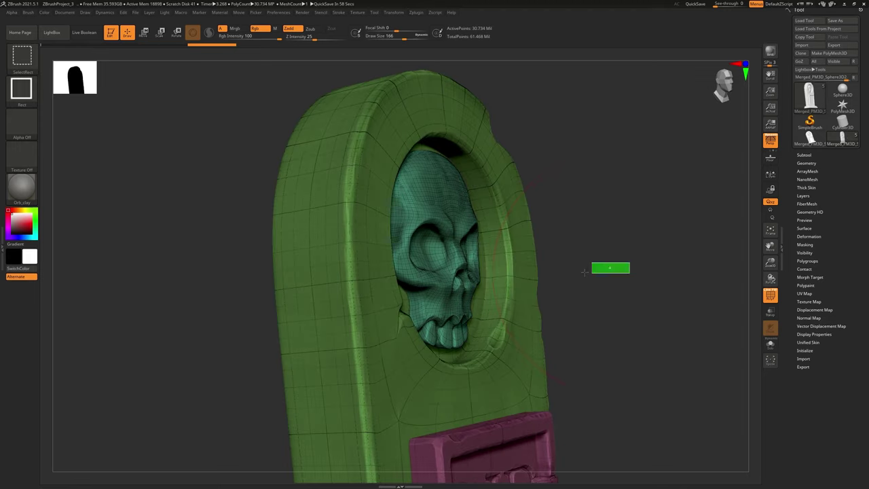
mouse_move(618, 264)
left_mouse_down("shift")
mouse_move(583, 115)
mouse_move(605, 272)
mouse_move(574, 199)
mouse_move(595, 292)
mouse_move(573, 251)
mouse_move(600, 240)
mouse_move(582, 260)
left_mouse_up("shift")
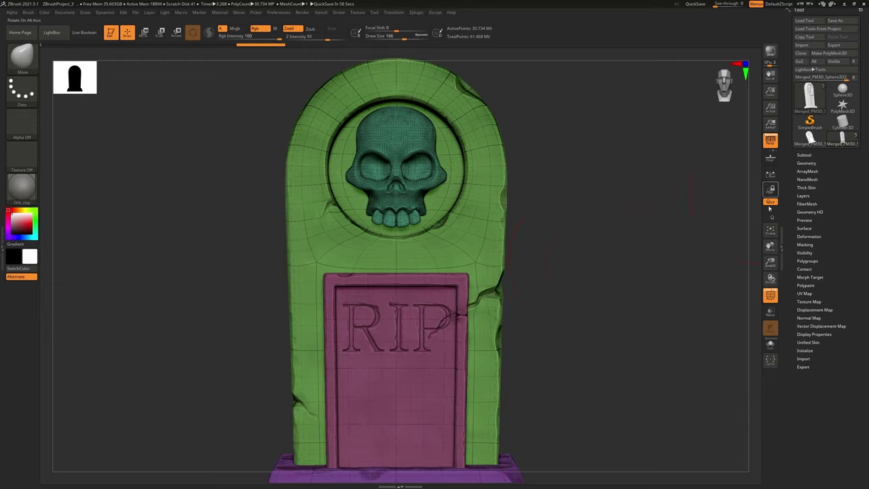
left_click(770, 296)
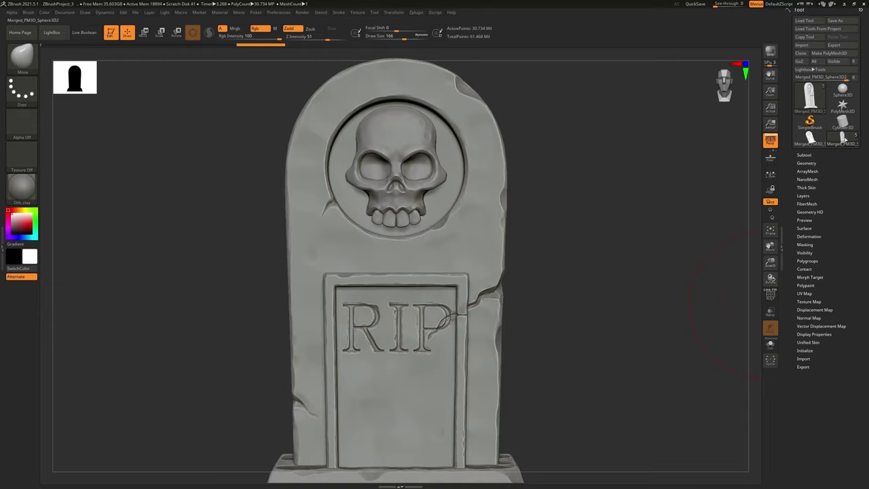
- DynaMesh the merged gravestone at resolution 2656 without freezing the subdivision levels
left_click(807, 163)
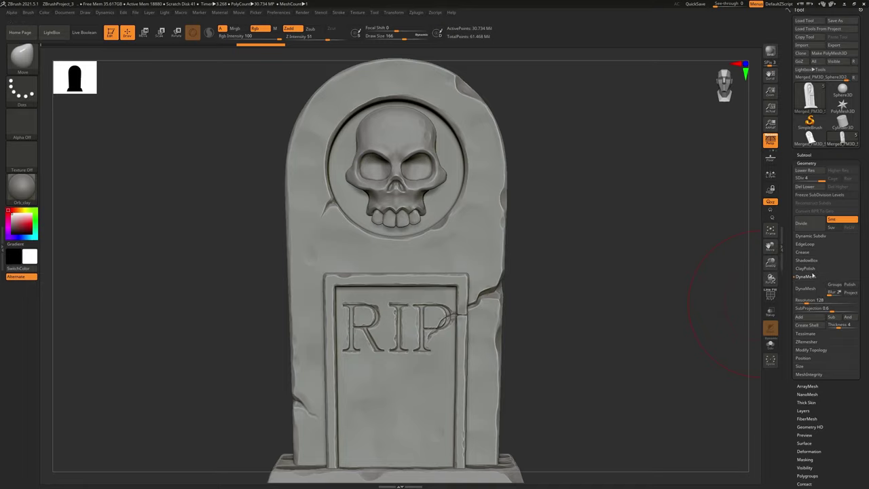
left_click_drag(806, 301, 813, 302)
left_click(808, 291)
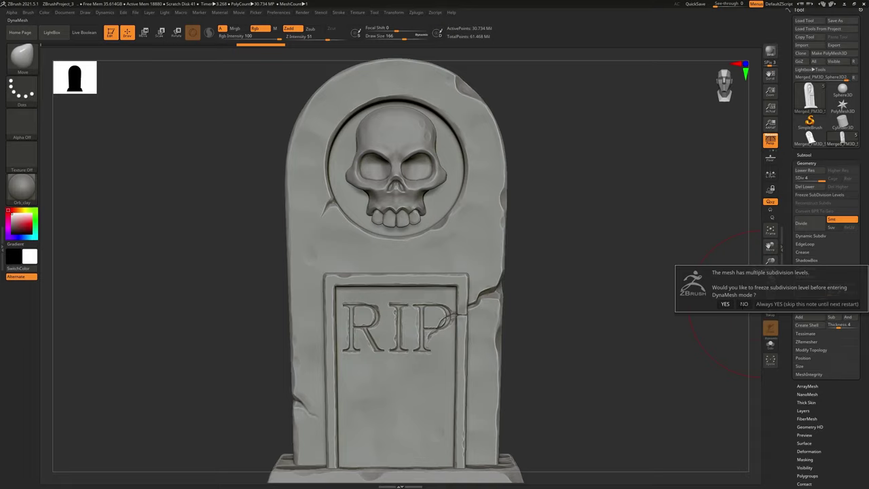
left_click(744, 304)
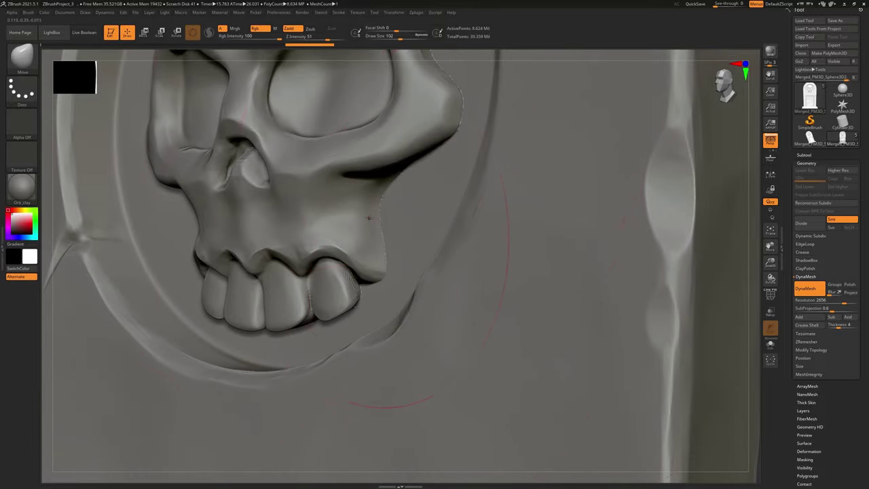
- Smooth the seam between the skull's jaw and the recess at brush size 18, and inspect the RIP panel's edges
key("bracketleft")
key("bracketleft")
key("bracketleft")
key("bracketleft")
key("bracketleft")
key("bracketleft")
key("bracketright")
key("shift")
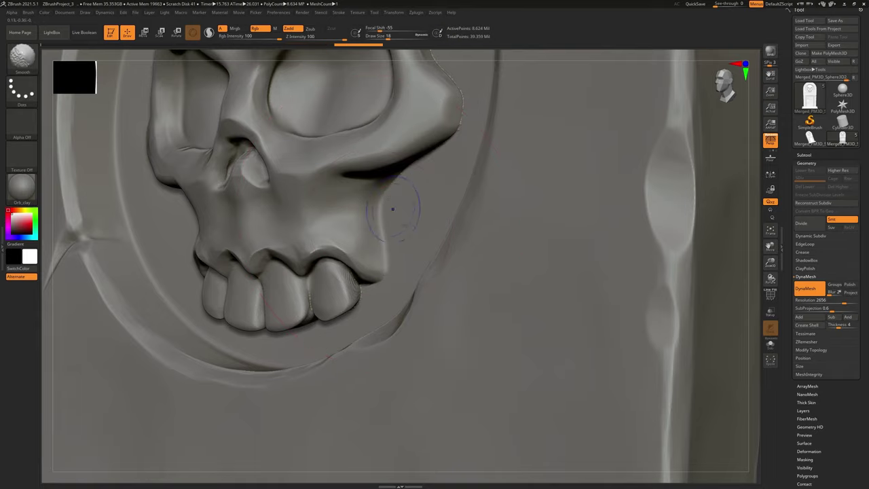
key("f")
right_click_drag(429, 284, 416, 159, "alt")
right_click_drag(394, 260, 398, 246, "ctrl")
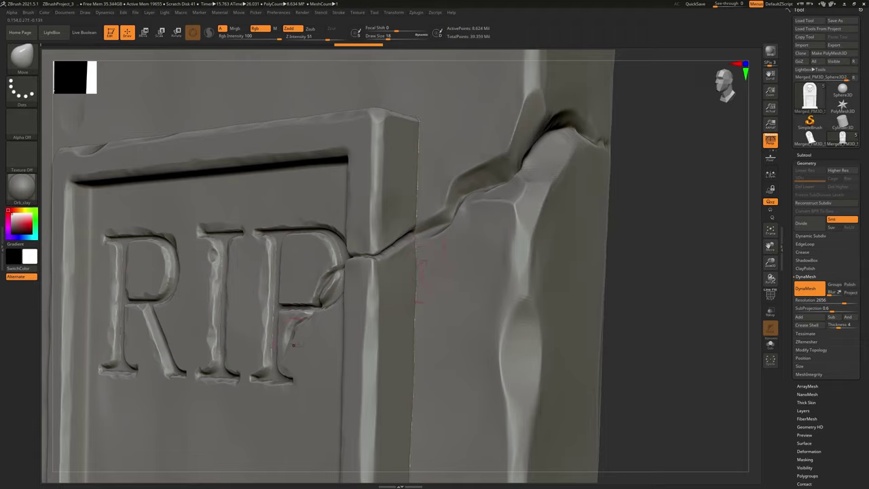
- Smooth the seam where the skull's cheekbone and temple meet the recess, on the side facing the stone's large crack
right_click_drag(294, 345, 377, 214, "alt")
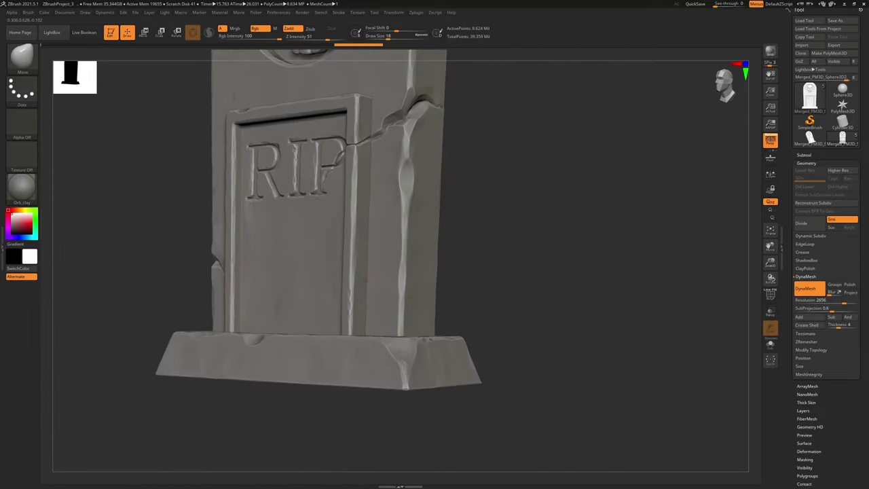
right_click_drag(365, 280, 376, 278)
right_click_drag(381, 175, 396, 281, "alt")
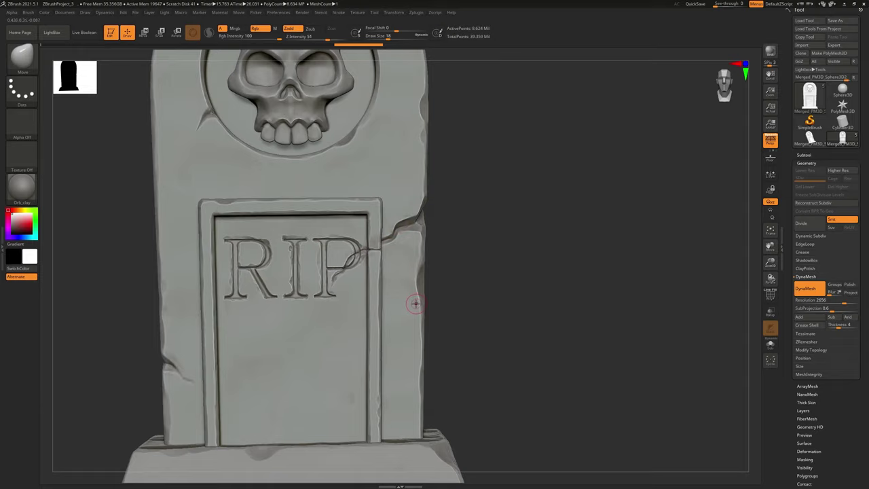
right_click_drag(377, 178, 389, 237, "alt")
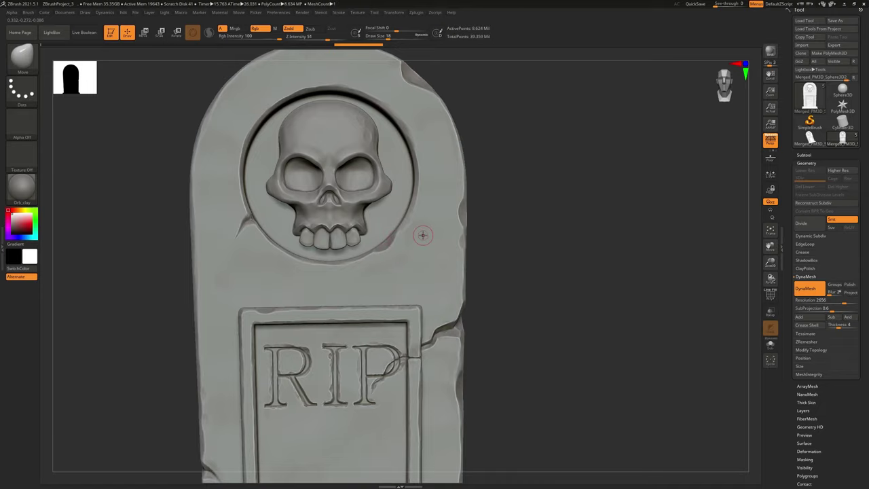
mouse_move(358, 235)
right_mouse_down("alt")
mouse_move(363, 242)
mouse_move(326, 237)
mouse_move(367, 238)
mouse_move(380, 283)
mouse_move(390, 208)
right_mouse_up("alt")
key("shift")
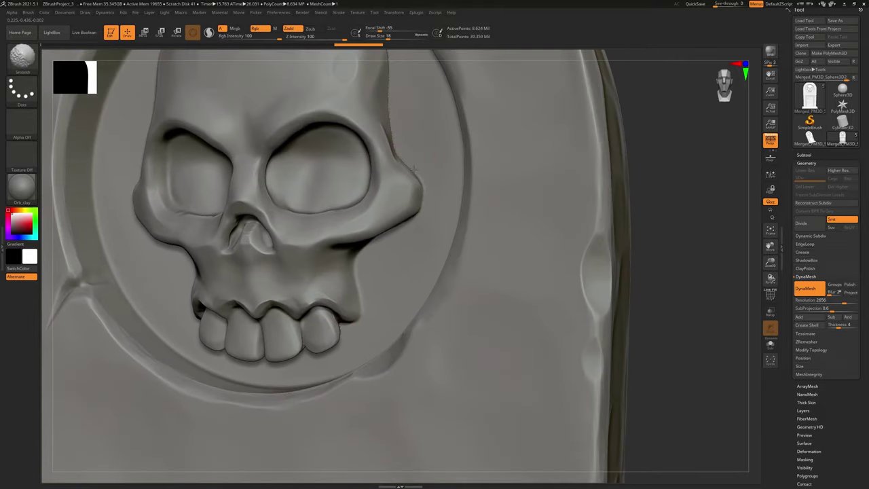
left_click_drag(414, 169, 395, 132, "shift")
mouse_move(395, 131)
right_mouse_down("alt")
mouse_move(395, 178)
mouse_move(353, 211)
mouse_move(405, 223)
right_mouse_up("alt")
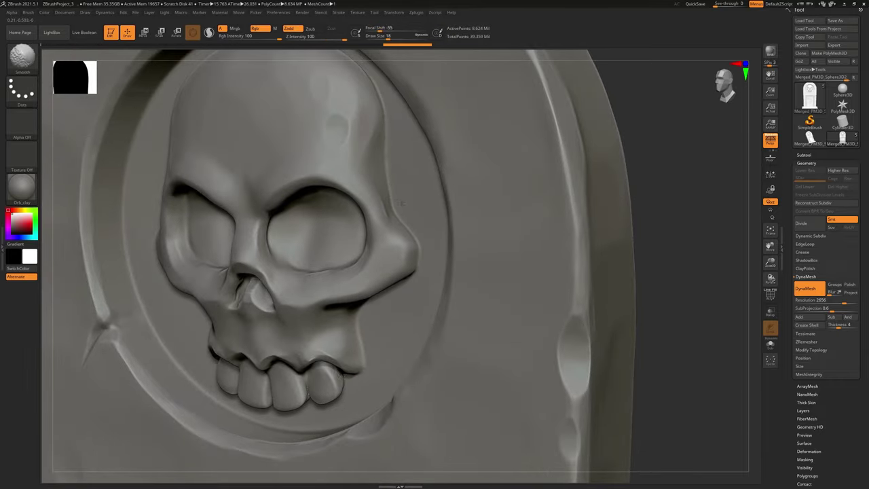
key("f")
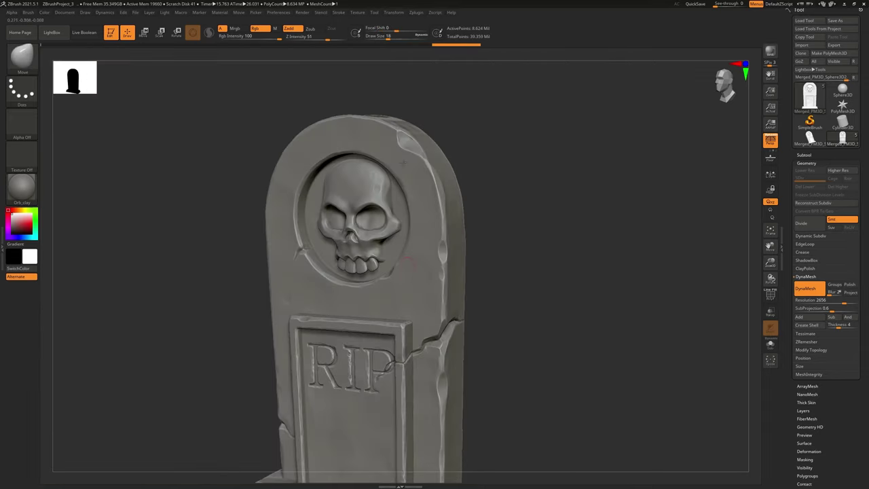
- Smooth the seam between the skull's jaw and the recess, undoing the first attempt
mouse_move(396, 220)
right_mouse_down("ctrl")
mouse_move(401, 202)
mouse_move(371, 224)
mouse_move(406, 228)
mouse_move(446, 319)
mouse_move(421, 277)
right_mouse_up("ctrl")
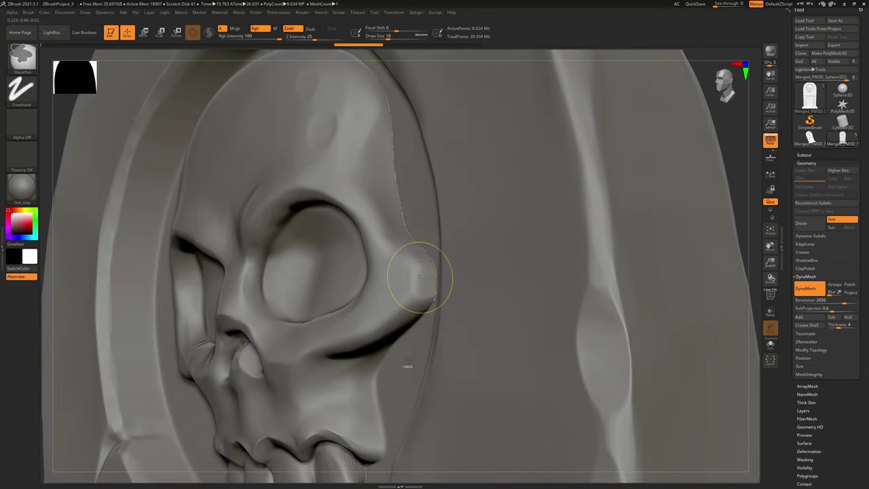
mouse_move(386, 345)
right_mouse_down("alt")
mouse_move(391, 243)
mouse_move(390, 339)
right_mouse_up("alt")
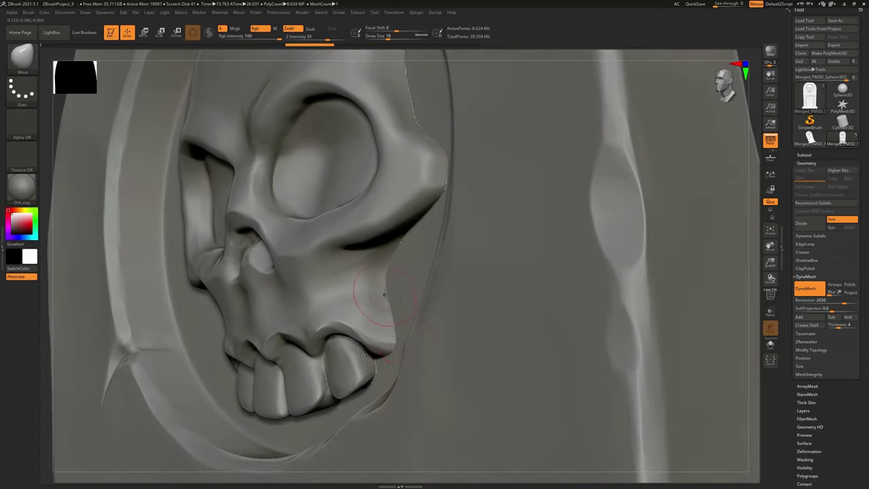
right_click_drag(386, 291, 391, 306)
left_click_drag(391, 306, 386, 287, "shift")
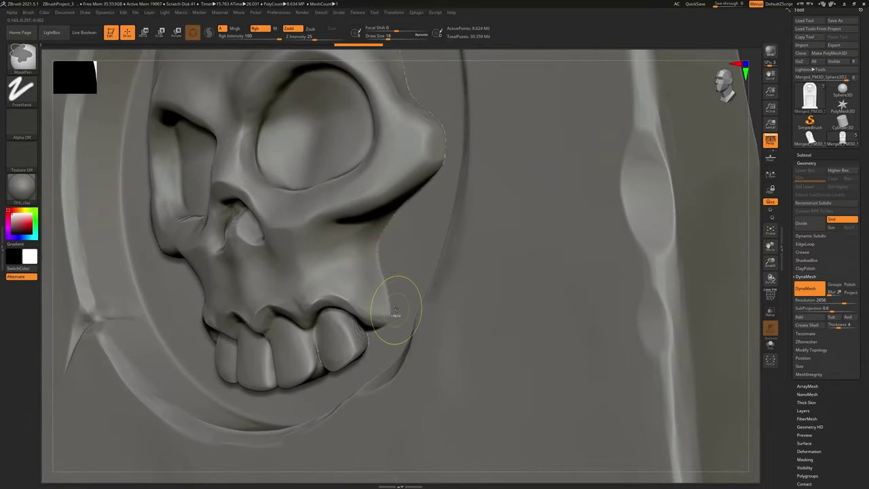
key("ctrl+z")
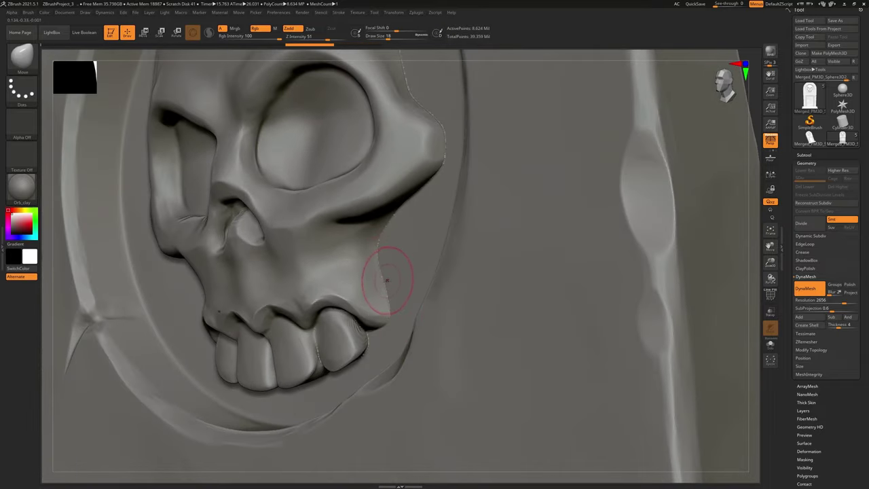
key("shift")
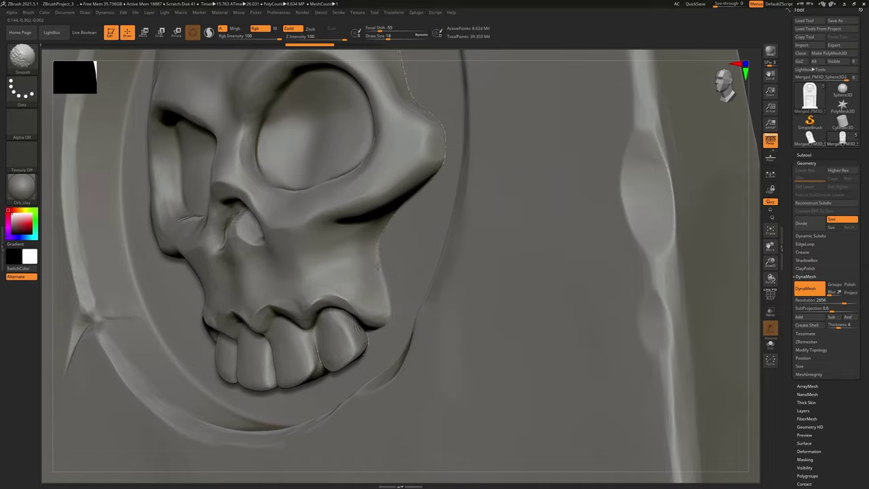
- Smooth the seam from the outer tip of the cheekbone along the temple to the side of the cranium
mouse_move(438, 166)
left_mouse_down("shift")
mouse_move(436, 119)
mouse_move(413, 112)
left_mouse_up("shift")
right_click_drag(411, 140, 418, 275, "alt")
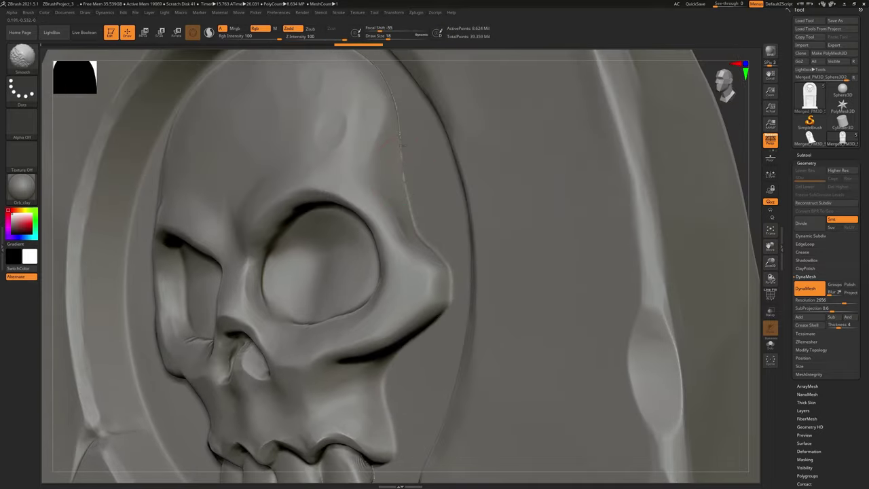
left_click_drag(399, 121, 378, 68, "shift")
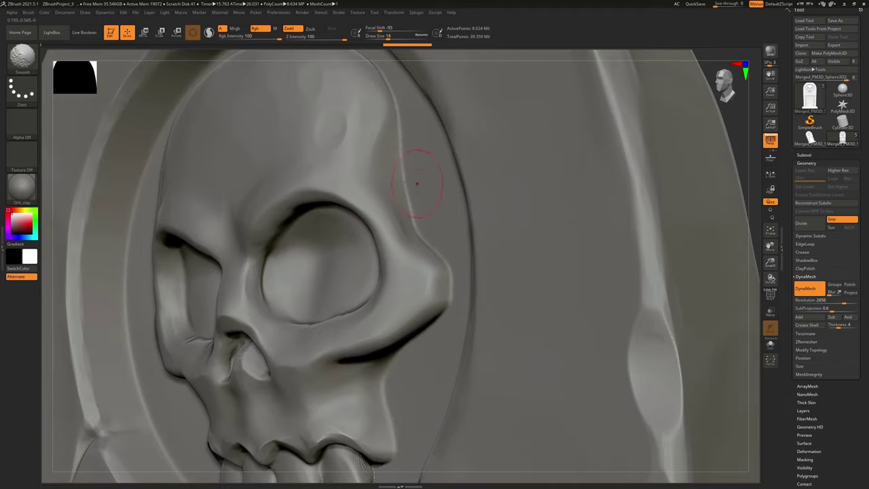
- Apply the Polish deformation to the entire merged gravestone
mouse_move(408, 235)
right_mouse_down("alt")
mouse_move(395, 293)
mouse_move(430, 201)
mouse_move(419, 301)
mouse_move(512, 235)
right_mouse_up("alt")
mouse_move(511, 266)
right_mouse_down()
mouse_move(494, 263)
mouse_move(471, 274)
mouse_move(486, 227)
mouse_move(521, 197)
right_mouse_up()
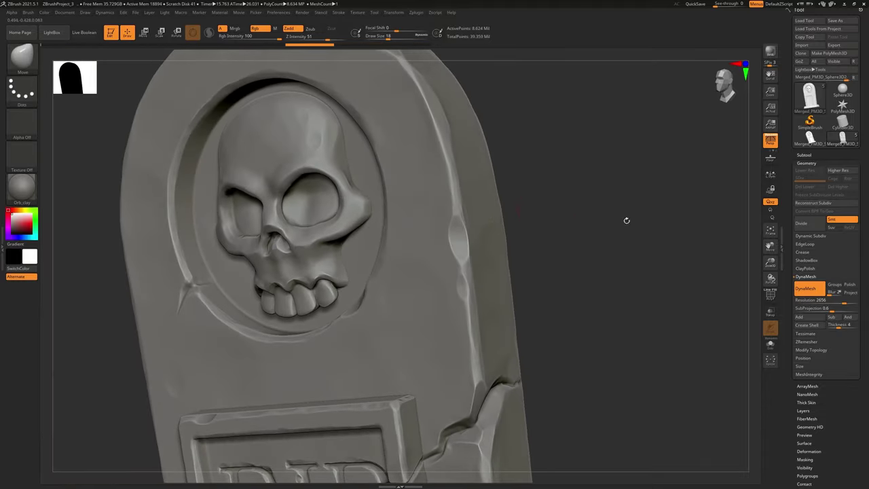
left_click(815, 452)
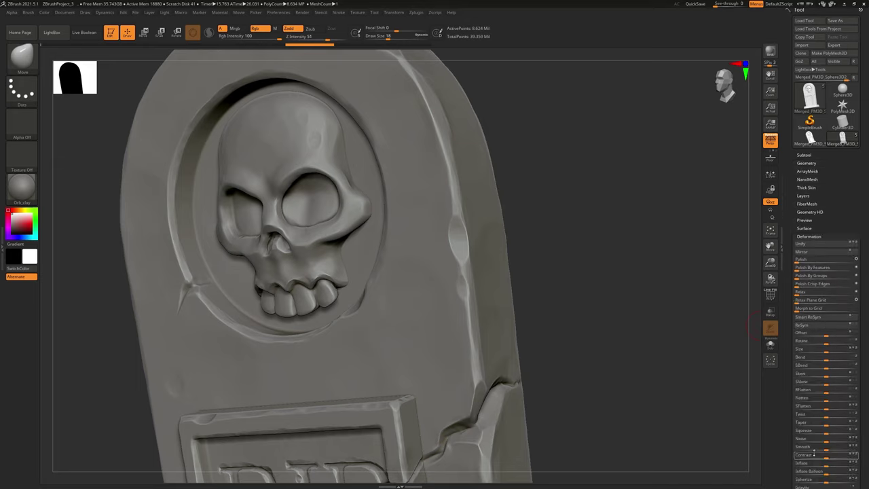
left_click_drag(815, 451, 833, 191)
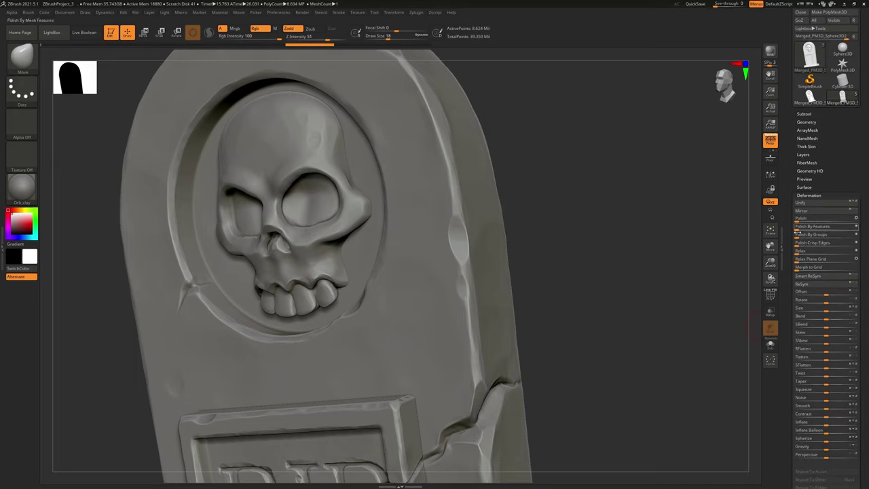
left_click_drag(797, 220, 827, 221)
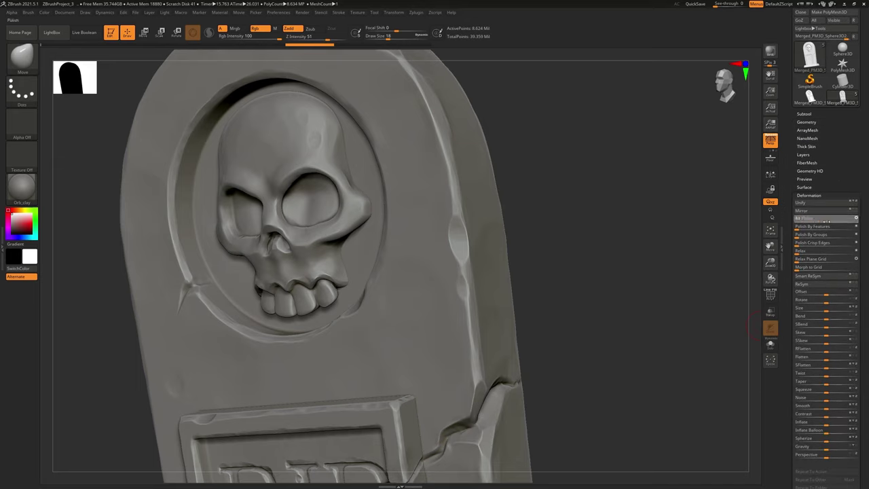
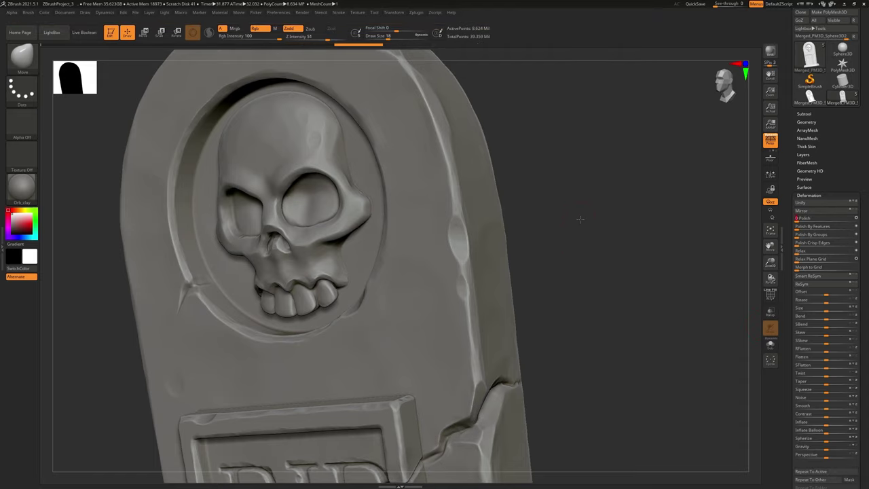
- Examine the gravestone's skull, RIP panel, side edges and base from the front and side after polishing
scroll(611, 218, "up", 3)
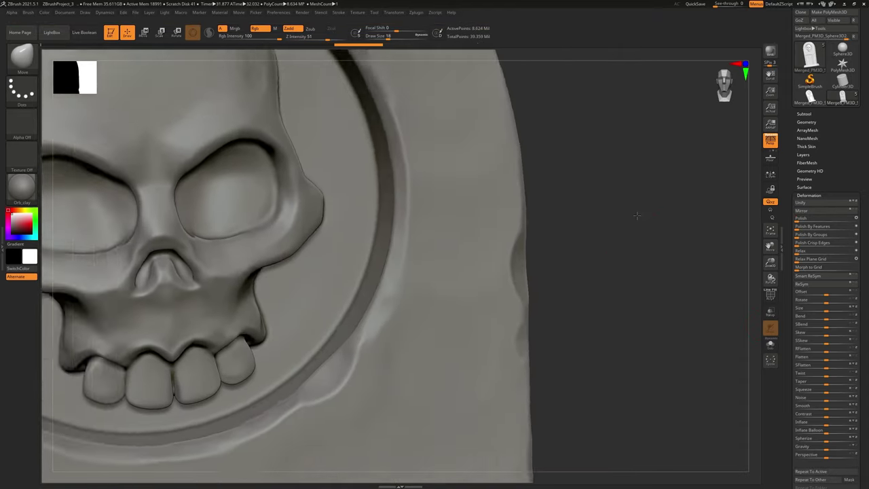
scroll(632, 204, "up", 4)
right_click_drag(607, 266, 338, 172, "ctrl")
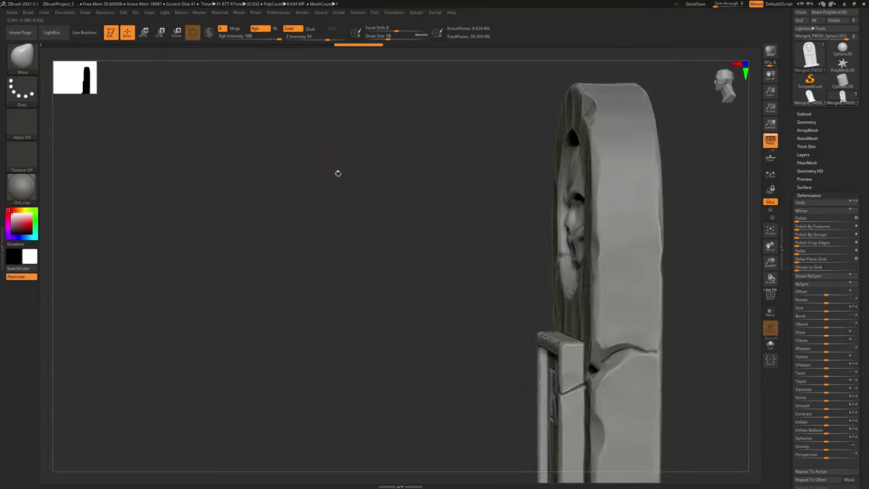
right_click_drag(349, 227, 172, 91, "alt")
right_click_drag(196, 123, 272, 135)
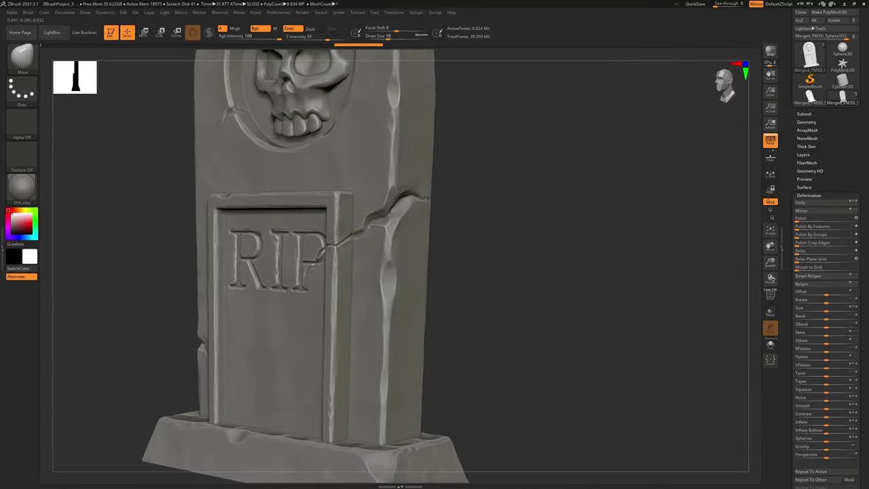
right_click_drag(505, 260, 685, 402, "ctrl")
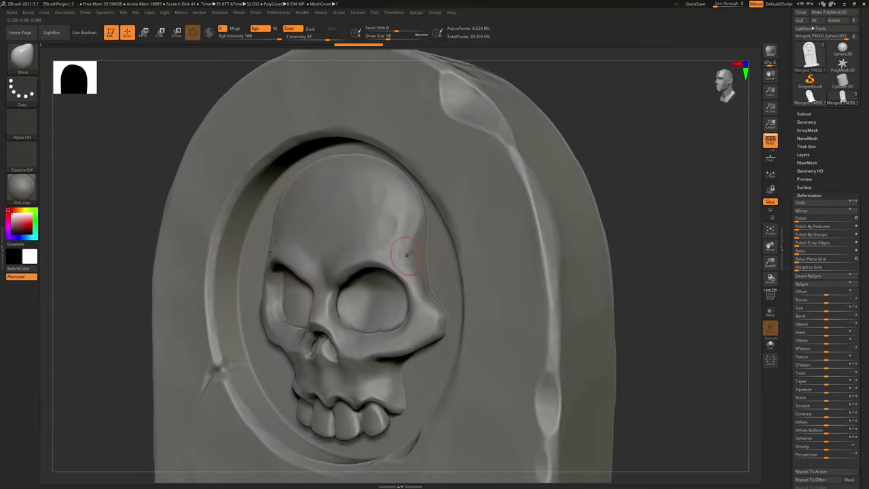
right_click_drag(693, 293, 580, 240)
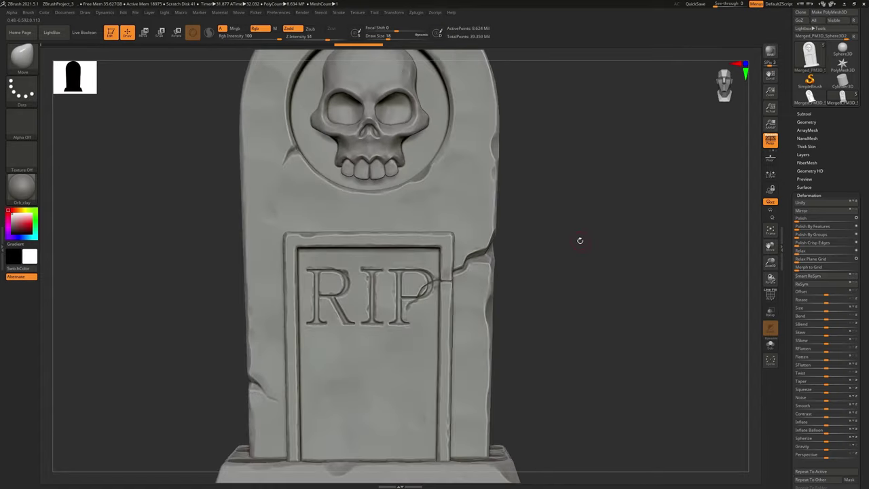
mouse_move(600, 297)
right_mouse_down()
mouse_move(588, 299)
mouse_move(590, 290)
right_mouse_up()
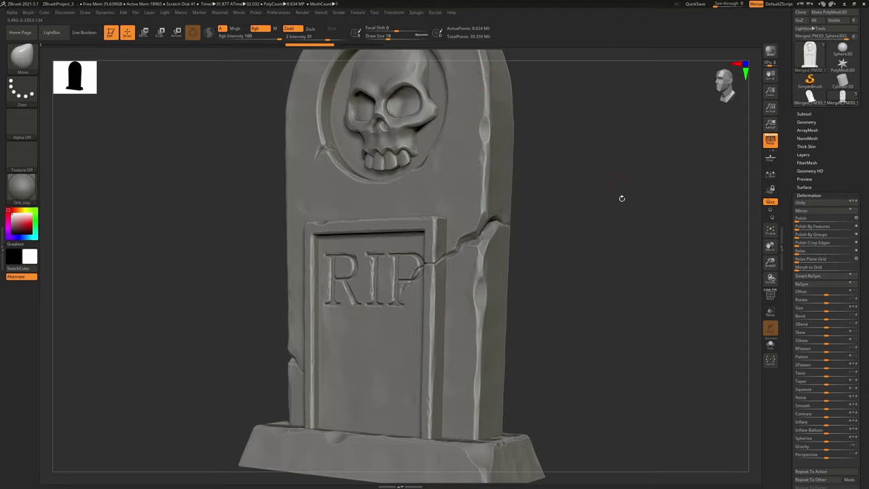
right_click_drag(621, 196, 621, 228)
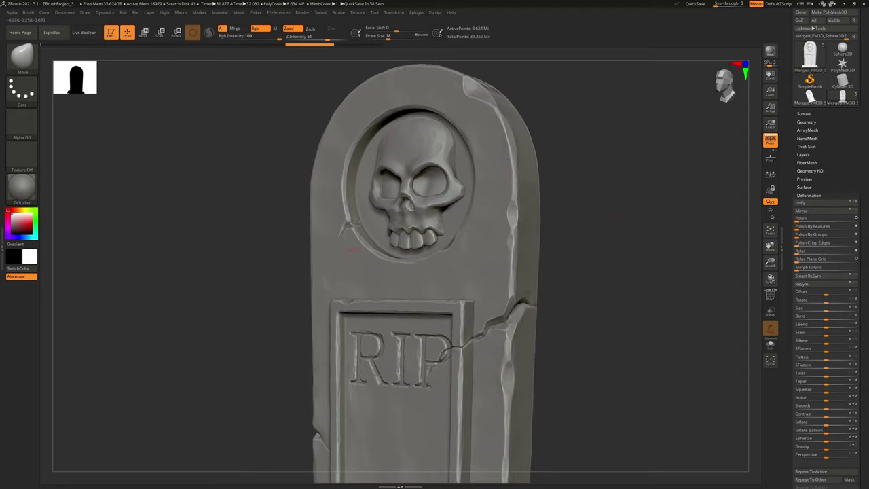
- Smooth the seams around the skull's jaw corner, teeth and cheekbone where they meet the recess
mouse_move(616, 224)
right_mouse_down("alt")
mouse_move(613, 216)
mouse_move(435, 240)
right_mouse_up("alt")
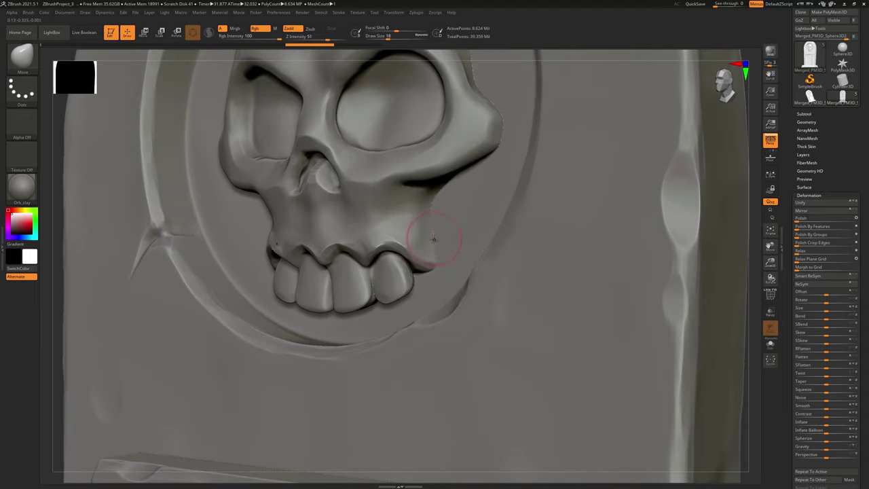
mouse_move(436, 245)
left_mouse_down("shift")
mouse_move(432, 235)
mouse_move(414, 291)
mouse_move(378, 304)
mouse_move(372, 290)
mouse_move(367, 300)
mouse_move(385, 301)
left_mouse_up("shift")
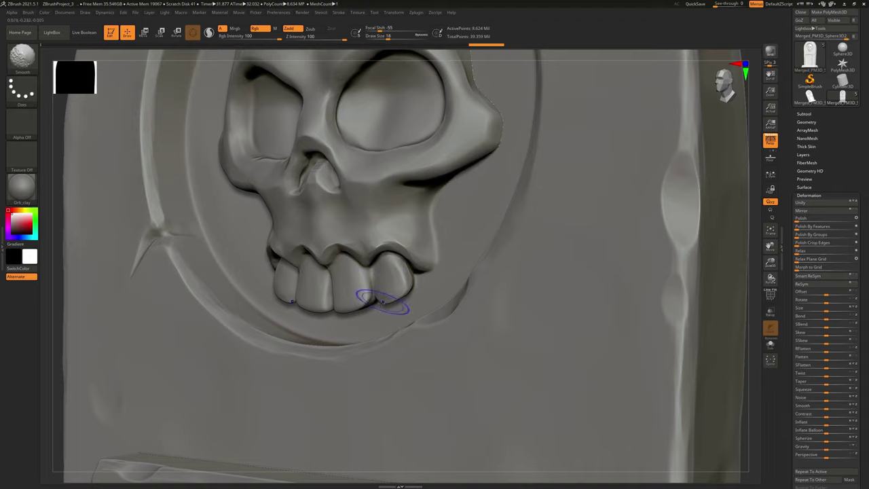
left_click_drag(443, 299, 444, 271, "shift")
right_click_drag(444, 172, 426, 222, "alt")
left_click_drag(482, 190, 475, 163, "shift")
- Smooth the seam along the skull's temple and around the top of the cranium at brush size 18
right_click_drag(444, 97, 448, 215, "alt")
left_click_drag(458, 152, 453, 158, "shift")
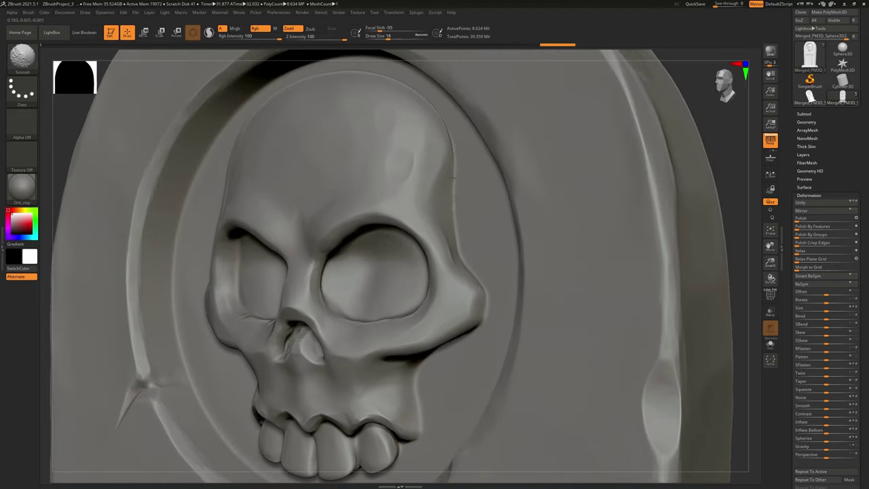
left_click_drag(457, 215, 444, 209, "shift")
mouse_move(349, 88)
right_mouse_down("alt")
mouse_move(373, 163)
mouse_move(394, 140)
right_mouse_up("alt")
key("shift")
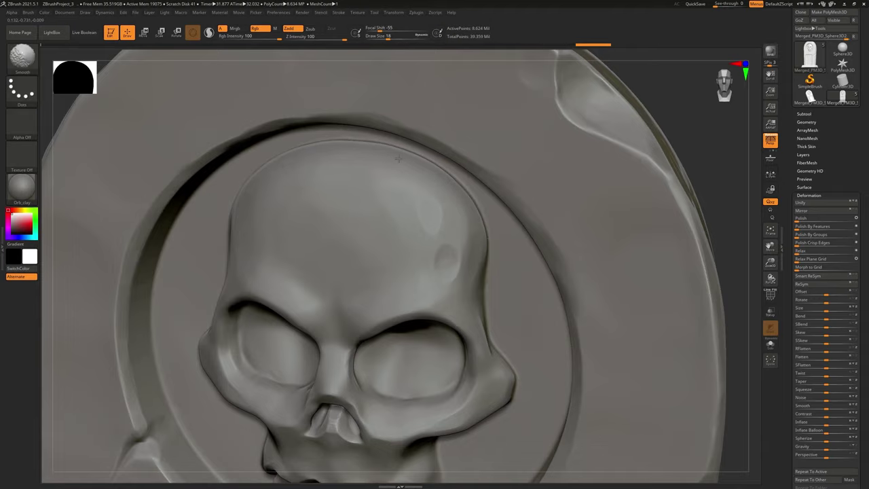
right_click_drag(482, 223, 501, 245)
left_click_drag(510, 280, 514, 277, "shift")
right_click_drag(515, 278, 504, 271, "ctrl")
mouse_move(504, 272)
right_mouse_down("shift")
mouse_move(496, 275)
mouse_move(495, 346)
mouse_move(502, 245)
right_mouse_up("shift")
- Smooth the seam between the main stone and the RIP panel along the panel's uncracked side and top edge
right_click_drag(493, 292, 556, 197, "alt")
right_click_drag(475, 394, 439, 233, "alt")
key("shift")
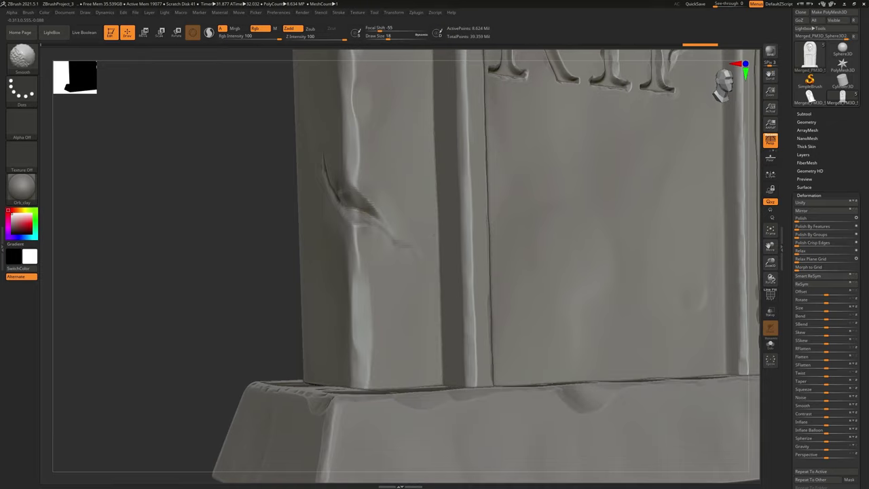
right_click_drag(423, 117, 431, 237, "alt")
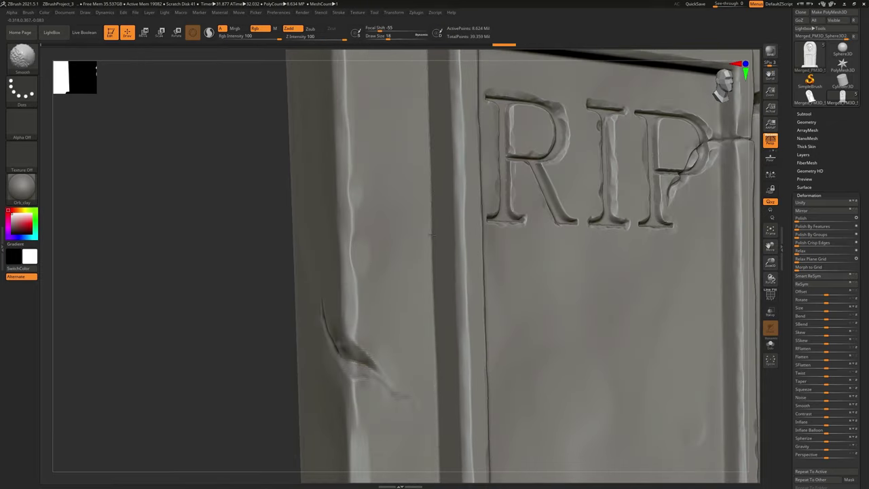
right_click_drag(413, 89, 435, 167, "alt")
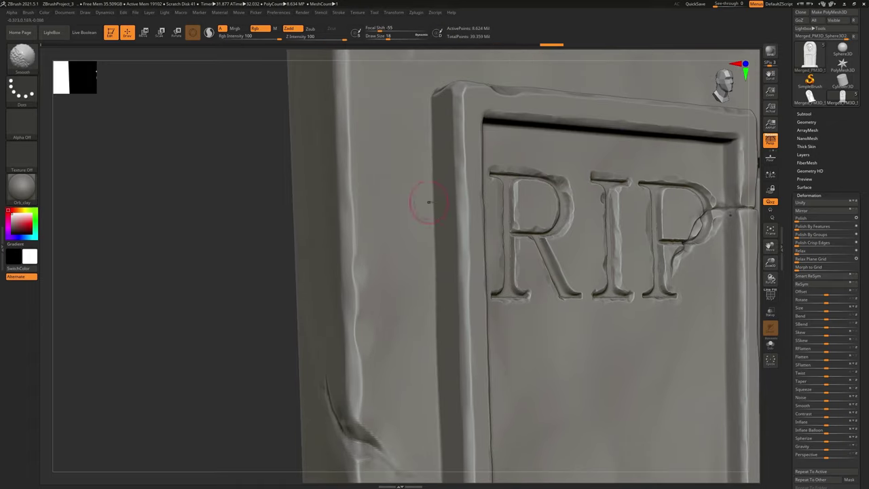
right_click_drag(431, 202, 481, 266)
right_click_drag(447, 78, 356, 258)
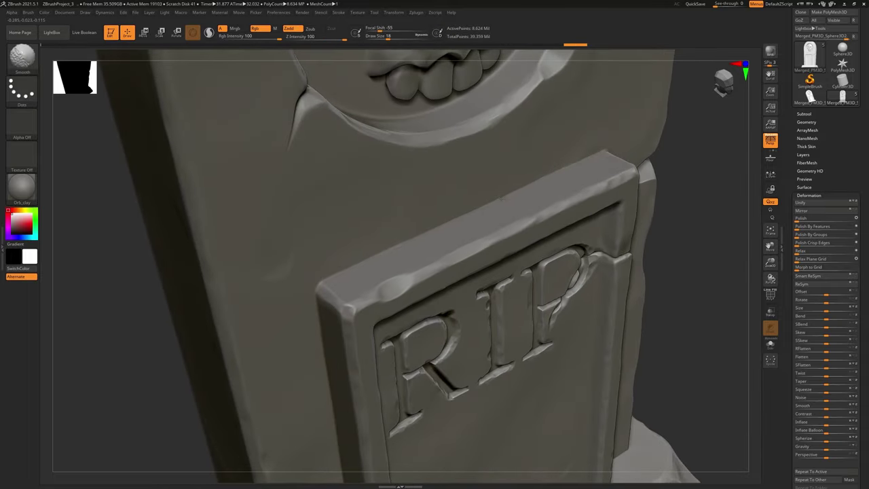
- Select the Move brush and smooth the seams along the RIP panel's cracked side and where the main stone's front corner meets the base
right_click_drag(632, 204, 631, 161)
key("b")
key("m")
key("v")
right_click_drag(634, 218, 443, 207)
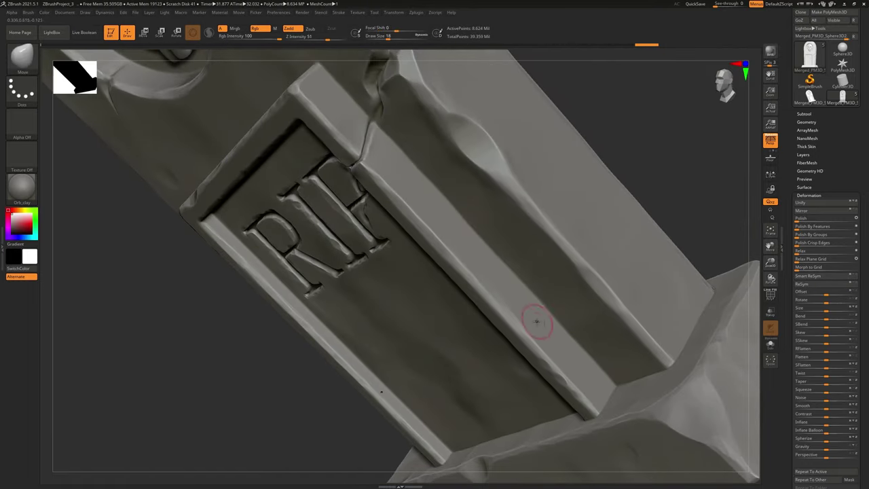
right_click_drag(537, 322, 532, 61, "shift")
mouse_move(585, 312)
right_mouse_down()
mouse_move(539, 330)
mouse_move(607, 188)
mouse_move(544, 224)
right_mouse_up()
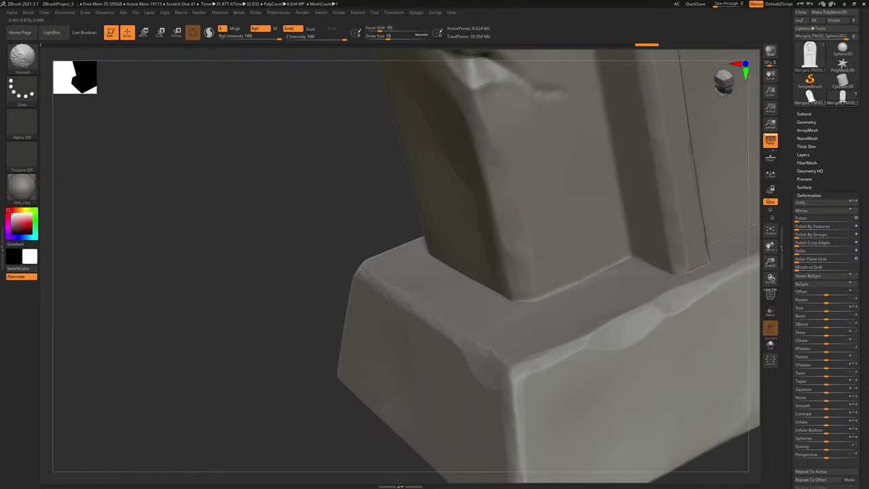
mouse_move(608, 270)
right_mouse_down()
mouse_move(516, 296)
mouse_move(401, 277)
right_mouse_up()
right_click_drag(437, 188, 414, 293)
- Enlarge the brush to size 42 and smooth the seam where the main stone's side face meets the base
key("b")
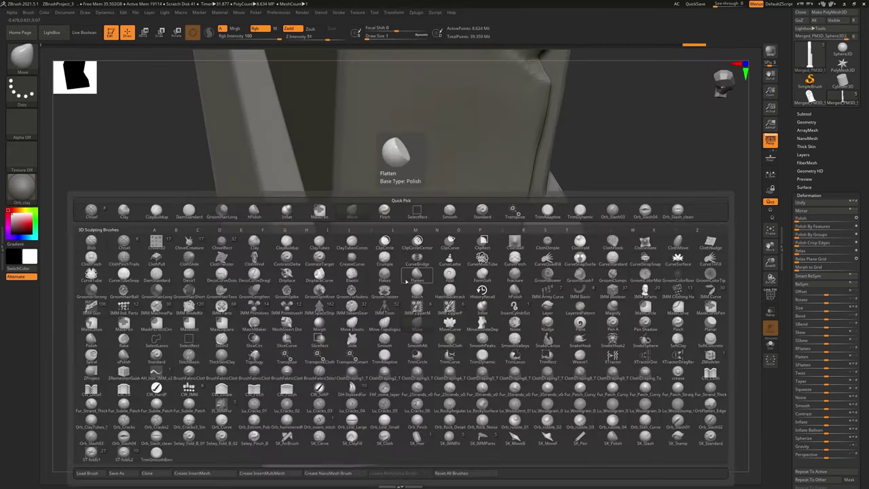
left_click(26, 59)
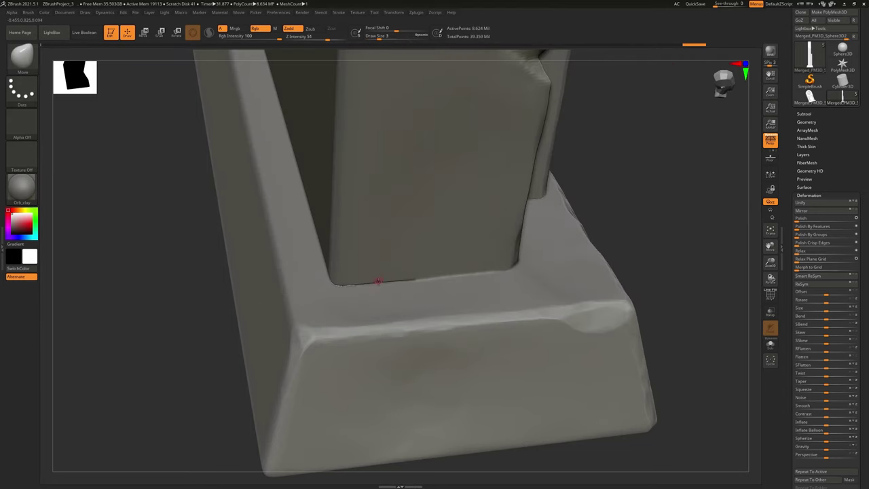
key("bracketright")
key("bracketright")
key("bracketright")
key("bracketright")
key("bracketright")
key("bracketright")
right_click_drag(385, 277, 369, 277)
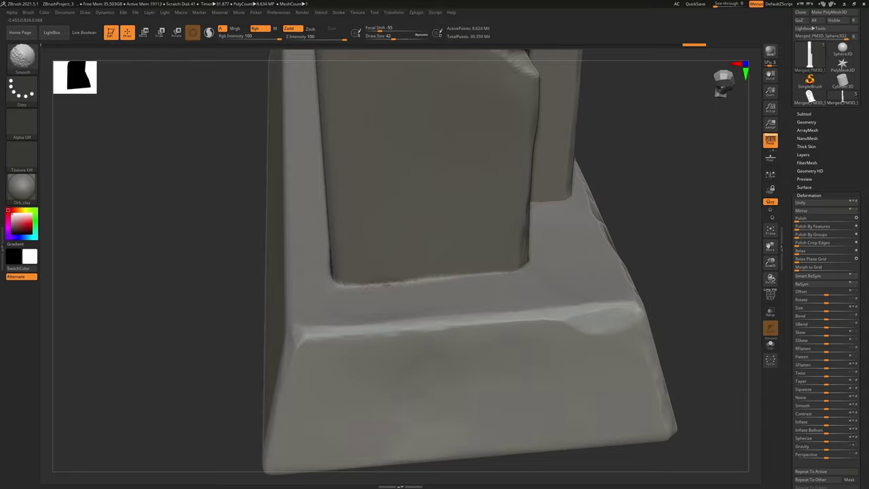
mouse_move(409, 283)
right_mouse_down()
mouse_move(421, 286)
mouse_move(396, 274)
right_mouse_up()
- Smooth the seam where the lower edge of the RIP panel and the foot of its uncracked-side frame meet the base
mouse_move(553, 260)
right_mouse_down()
mouse_move(603, 260)
mouse_move(496, 195)
mouse_move(500, 303)
mouse_move(190, 345)
right_mouse_up()
right_click_drag(564, 294, 574, 322)
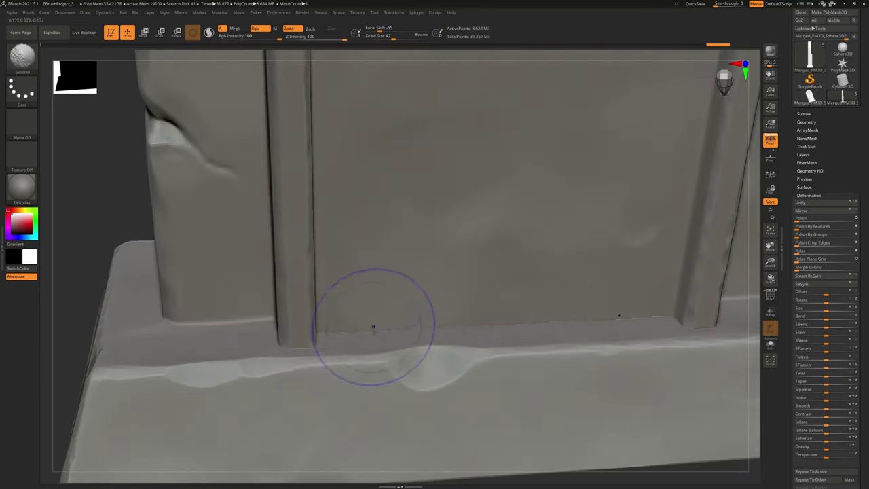
left_click_drag(333, 331, 522, 321, "shift")
right_click_drag(224, 339, 310, 360)
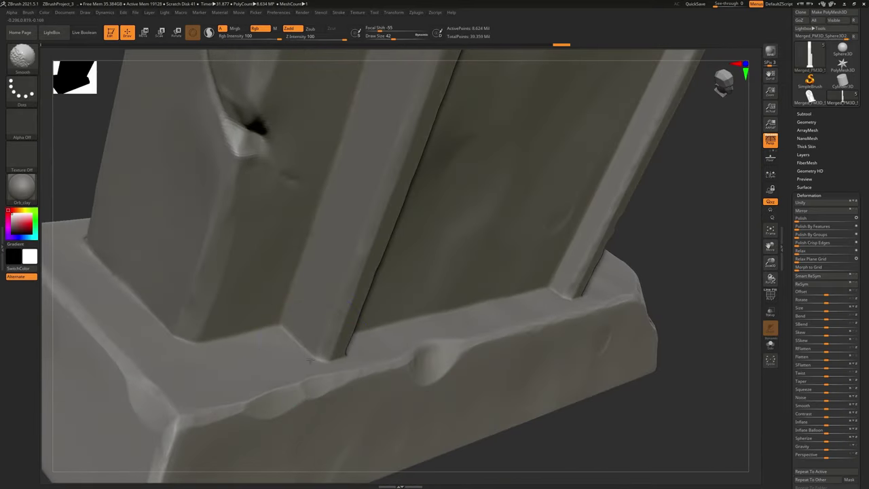
right_click_drag(372, 345, 372, 285, "ctrl")
- Smooth the base seam around the foot of the panel's cracked-side frame and the main stone, and soften the base's chipped corner
mouse_move(584, 346)
right_mouse_down()
mouse_move(469, 356)
mouse_move(386, 307)
right_mouse_up()
right_click_drag(447, 302, 499, 384, "ctrl")
left_click_drag(429, 246, 403, 258, "shift")
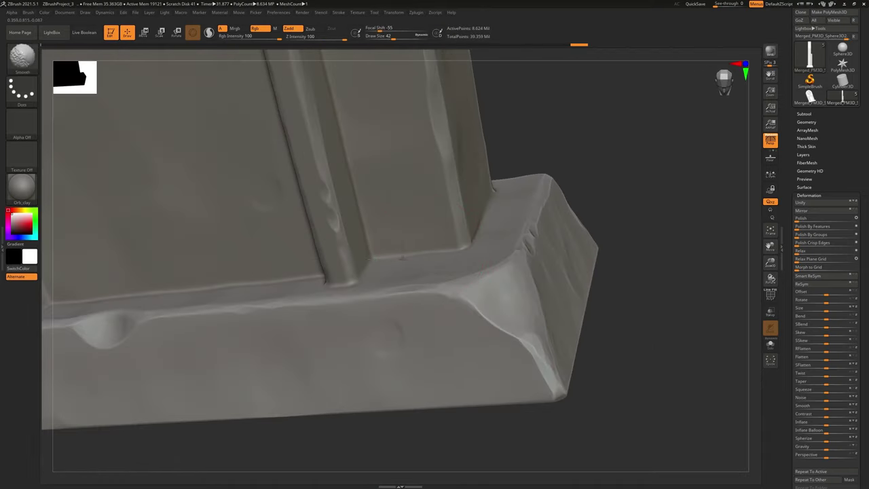
mouse_move(248, 268)
right_mouse_down()
mouse_move(281, 295)
mouse_move(246, 285)
right_mouse_up()
left_click_drag(246, 285, 219, 282, "shift")
left_click_drag(511, 238, 524, 263, "shift")
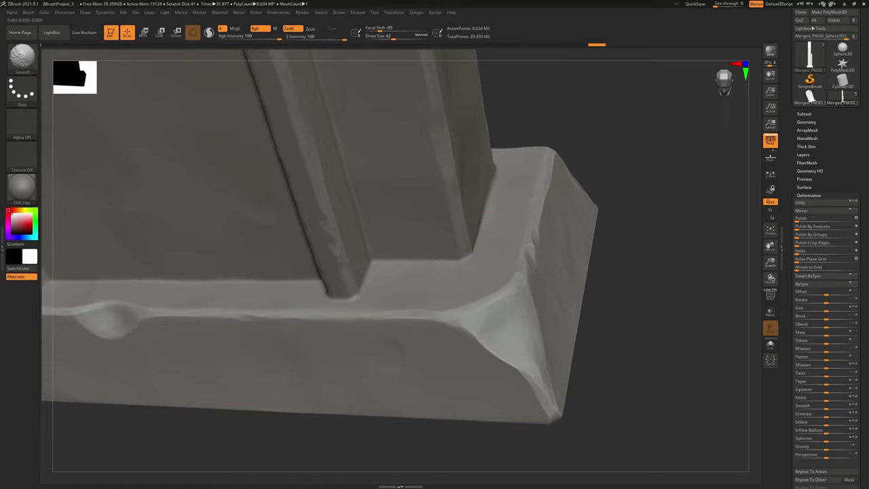
mouse_move(526, 262)
right_mouse_down()
mouse_move(528, 322)
mouse_move(565, 324)
mouse_move(577, 237)
mouse_move(534, 312)
mouse_move(565, 344)
mouse_move(555, 299)
mouse_move(546, 312)
right_mouse_up()
right_click_drag(550, 278, 548, 354)
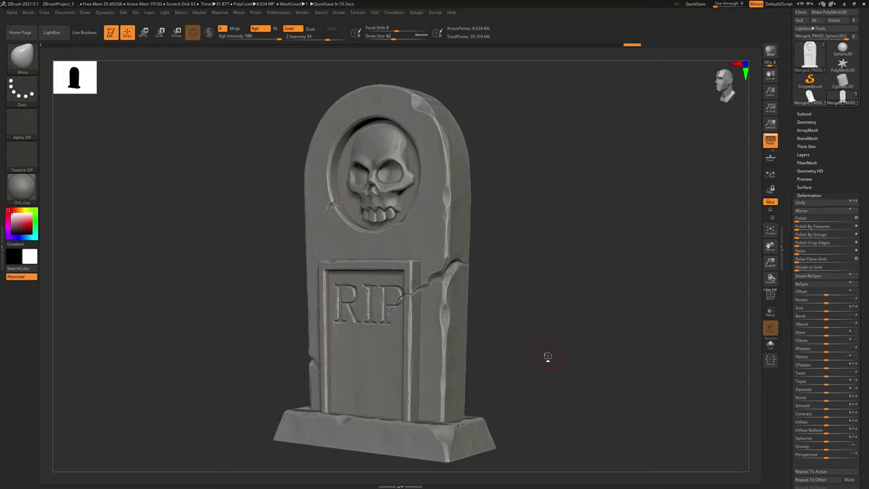
right_click_drag(524, 339, 534, 320, "alt")
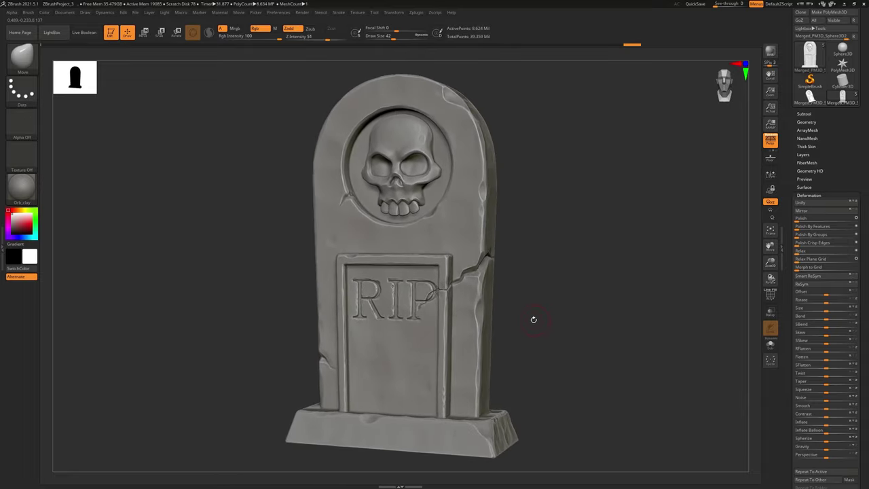